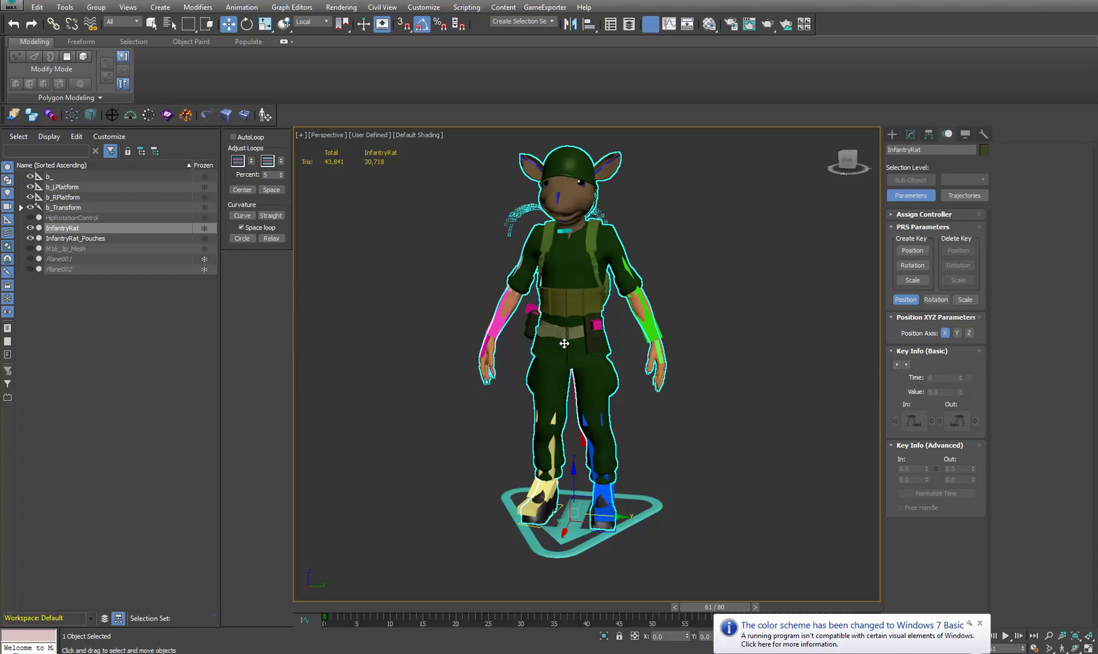
Open the Envelope level of InfantryRat's Skin modifier and turn on Mirror Mode
{"action": "left_click", "coordinate": [973, 625]}
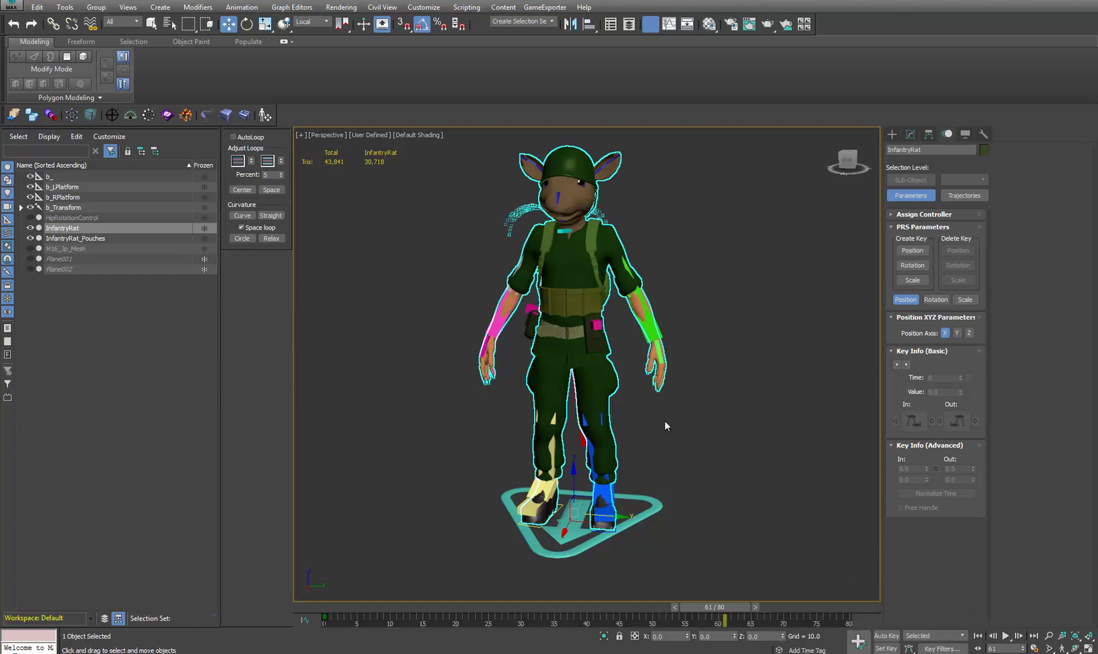
{"action": "middle_click_drag", "start_coordinate": [596, 337], "coordinate": [582, 336], "text": "alt"}
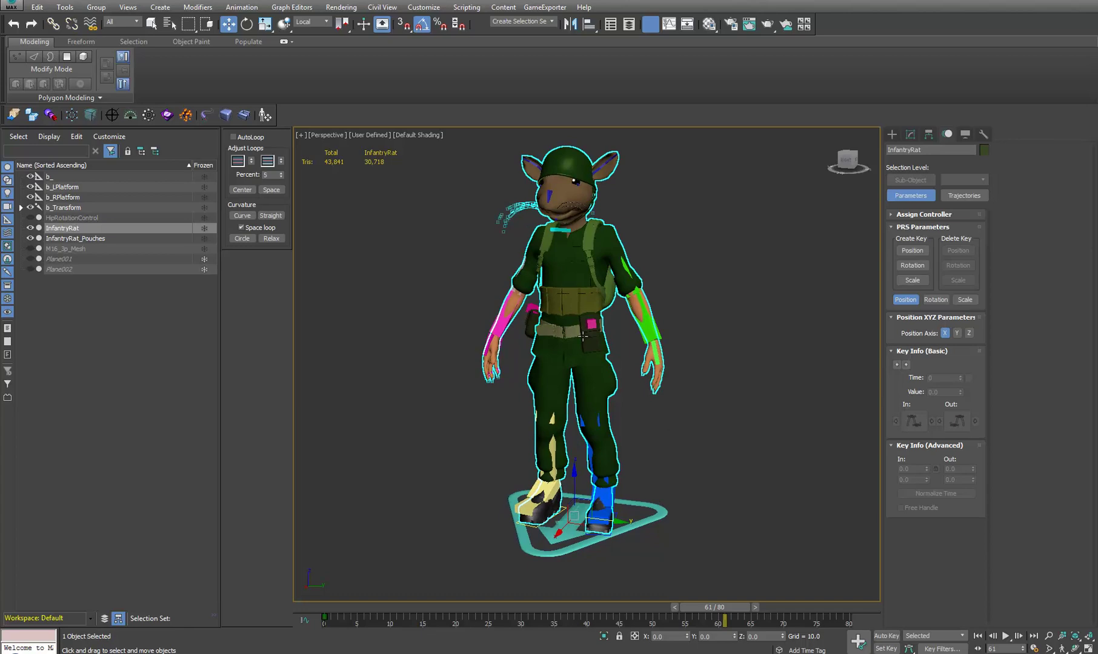
{"action": "middle_click_drag", "start_coordinate": [595, 279], "coordinate": [587, 307]}
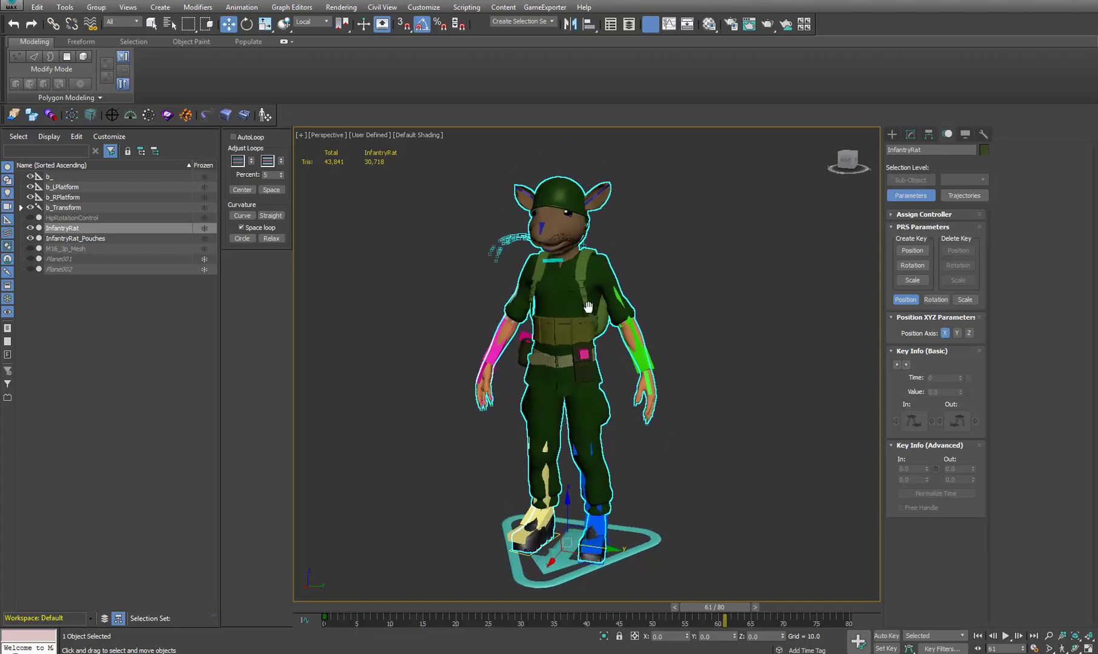
{"action": "scroll", "coordinate": [589, 308], "scroll_direction": "up", "scroll_amount": 10}
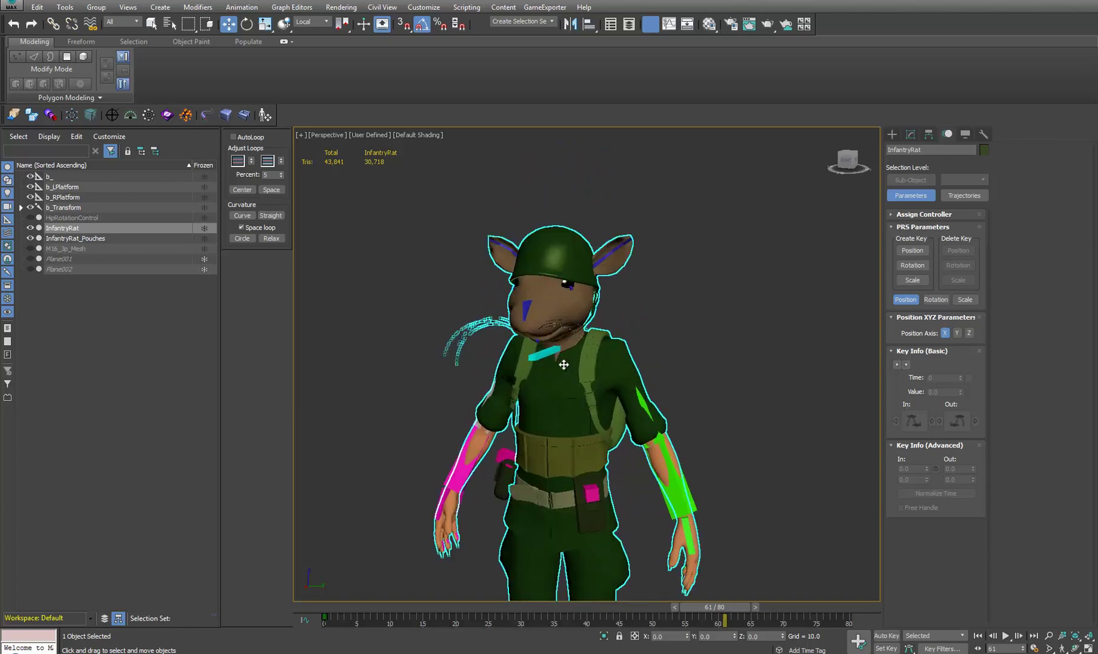
{"action": "scroll", "coordinate": [577, 326], "scroll_direction": "down", "scroll_amount": 3}
{"action": "middle_click_drag", "start_coordinate": [578, 353], "coordinate": [589, 327], "text": "alt"}
{"action": "scroll", "coordinate": [597, 351], "scroll_direction": "down", "scroll_amount": 5}
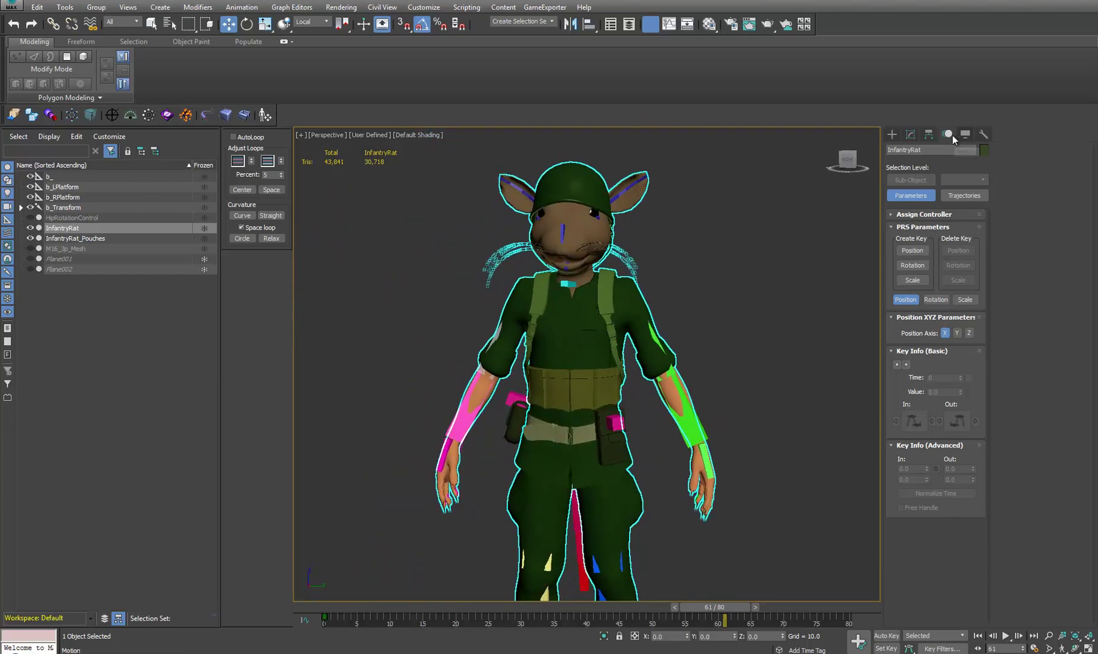
{"action": "left_click", "coordinate": [910, 133]}
{"action": "left_click", "coordinate": [920, 251]}
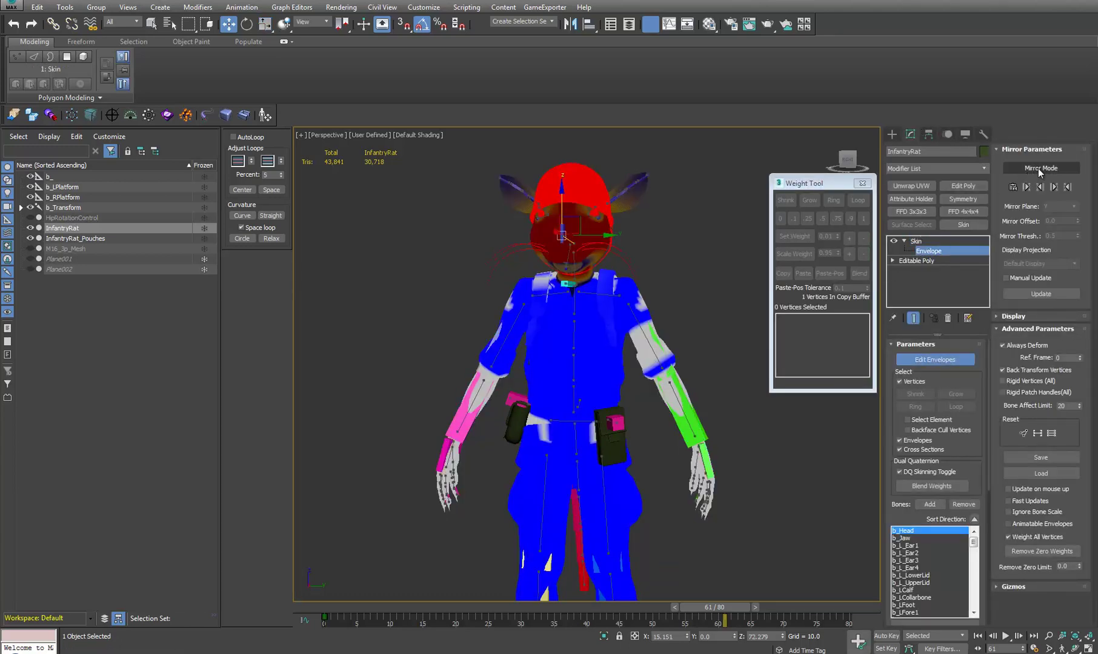
{"action": "left_click", "coordinate": [1038, 168]}
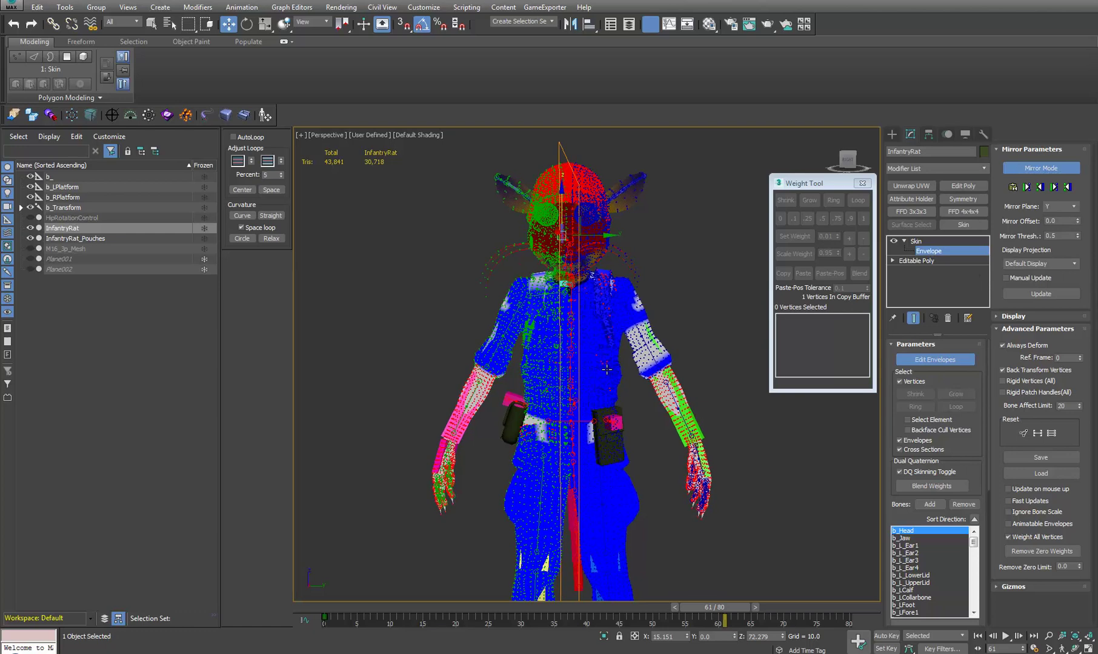
Examine the mirror plane and the vertex colouring on both sides of the whole character, then on the upper body
{"action": "scroll", "coordinate": [617, 329], "scroll_direction": "up", "scroll_amount": 3}
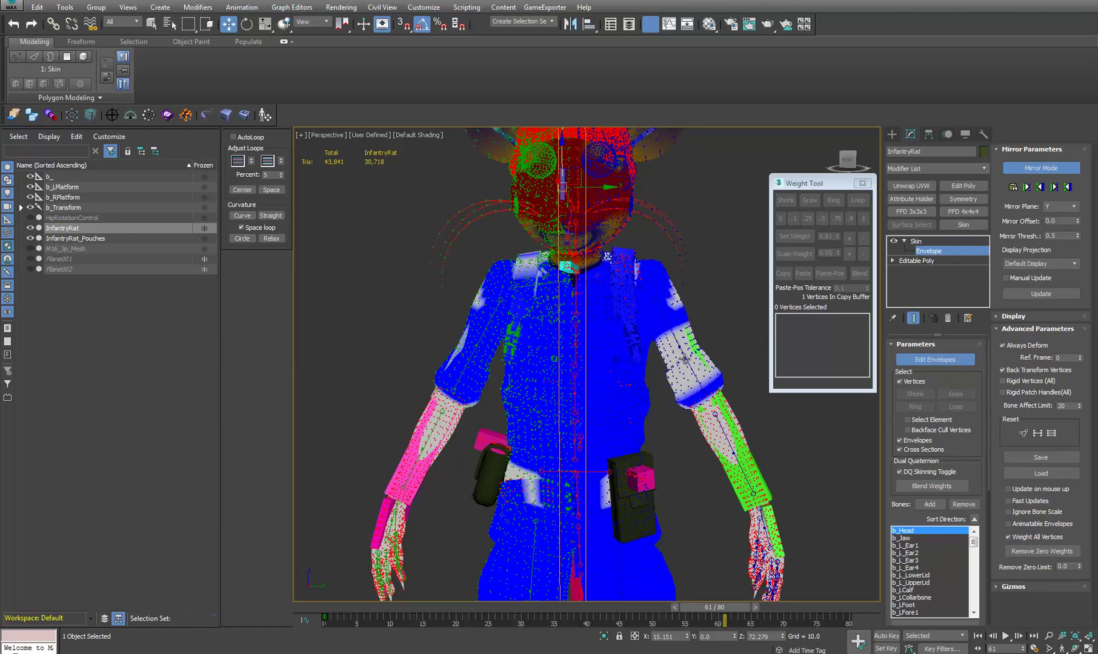
{"action": "scroll", "coordinate": [535, 347], "scroll_direction": "down", "scroll_amount": 5}
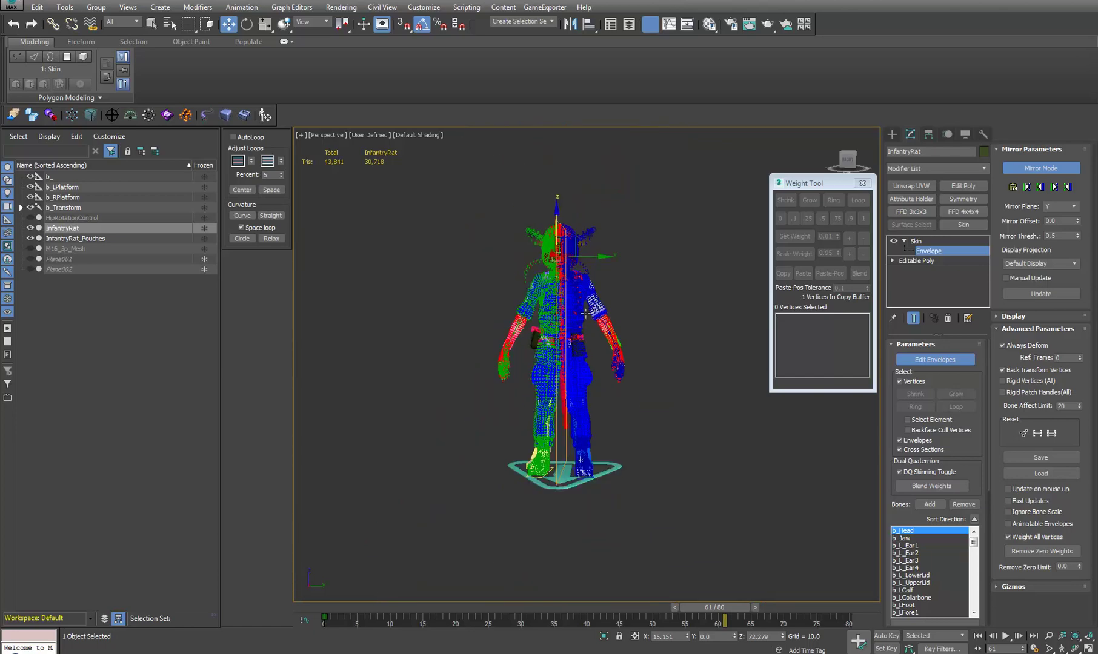
{"action": "scroll", "coordinate": [550, 354], "scroll_direction": "down", "scroll_amount": 4}
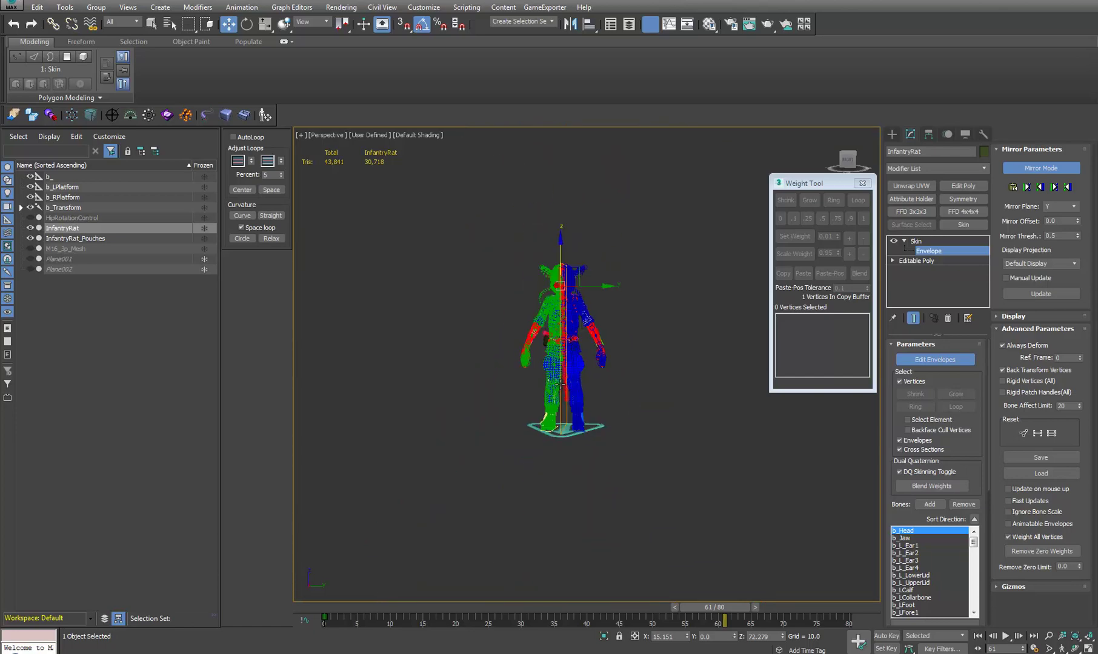
{"action": "scroll", "coordinate": [564, 375], "scroll_direction": "up", "scroll_amount": 4}
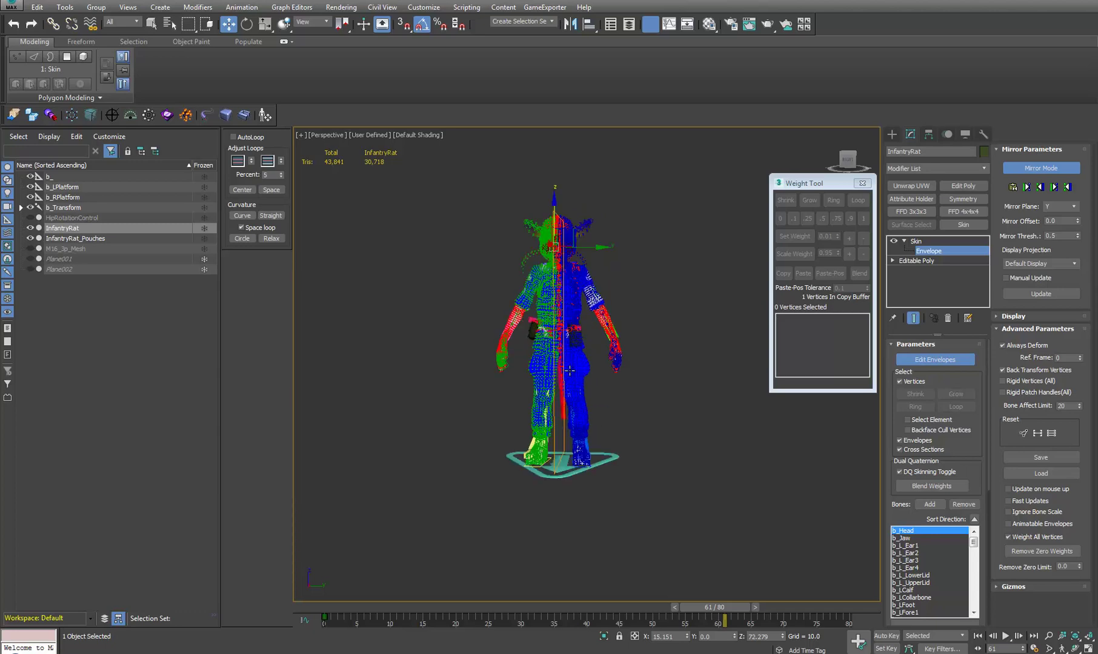
{"action": "scroll", "coordinate": [570, 370], "scroll_direction": "up", "scroll_amount": 4}
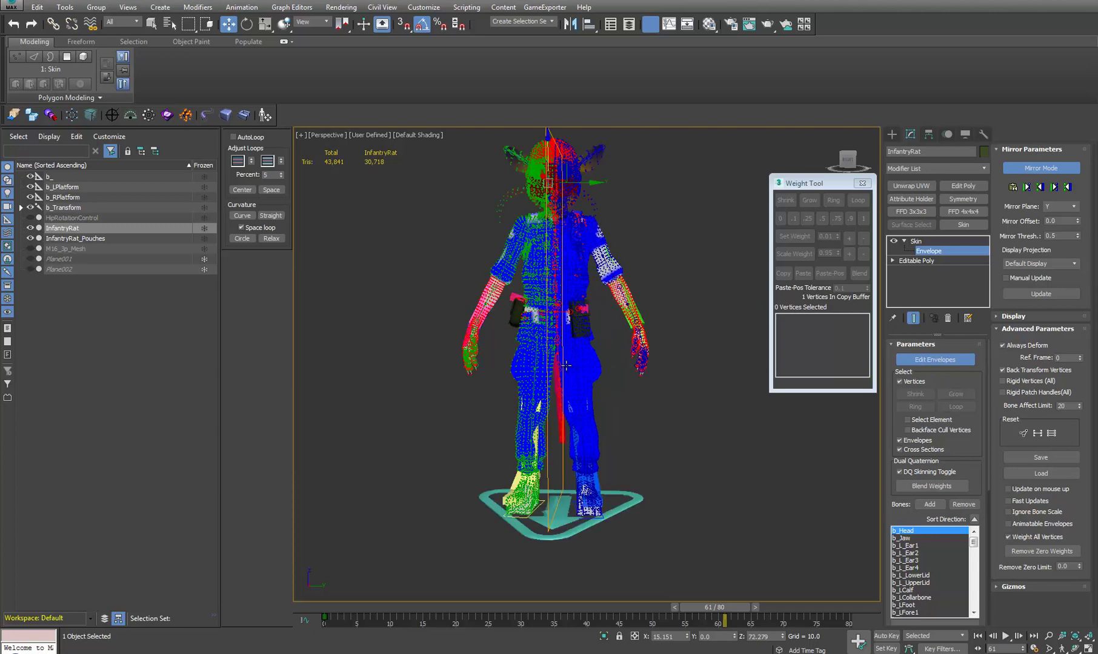
{"action": "middle_click_drag", "start_coordinate": [580, 300], "coordinate": [580, 438]}
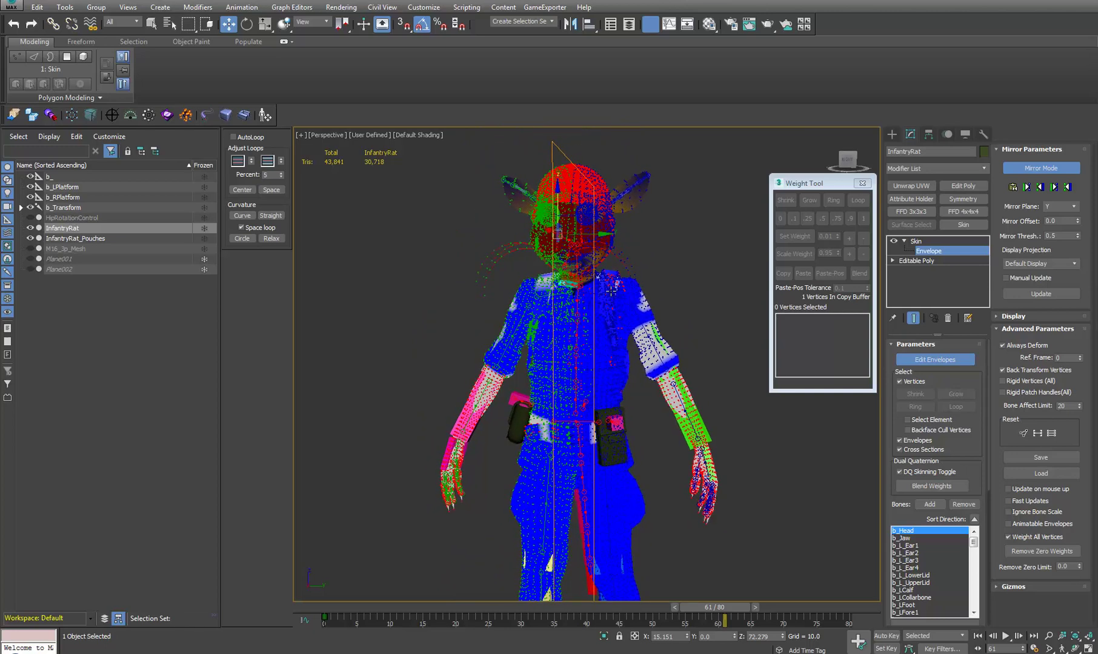
{"action": "scroll", "coordinate": [611, 290], "scroll_direction": "up", "scroll_amount": 3}
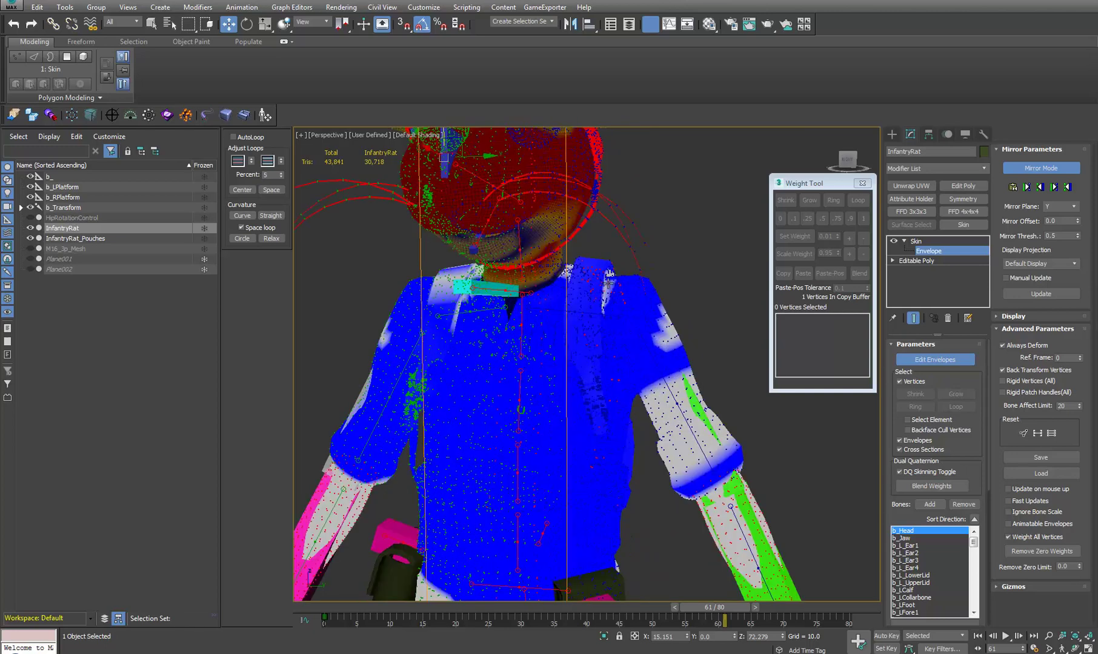
{"action": "middle_click_drag", "start_coordinate": [506, 358], "coordinate": [537, 356]}
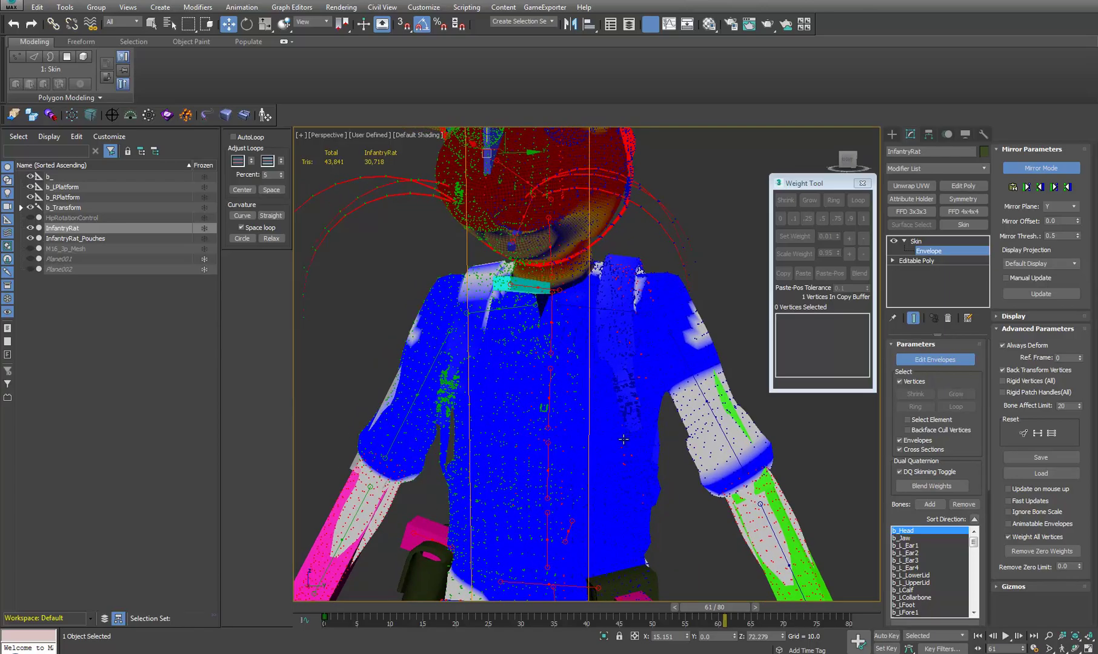
{"action": "middle_click_drag", "start_coordinate": [624, 439], "coordinate": [610, 438]}
Display the shaded mesh with edged faces and inspect the vertices on the torso, shoulder straps and belt
{"action": "key", "text": "F3"}
{"action": "scroll", "coordinate": [610, 438], "scroll_direction": "up", "scroll_amount": 3}
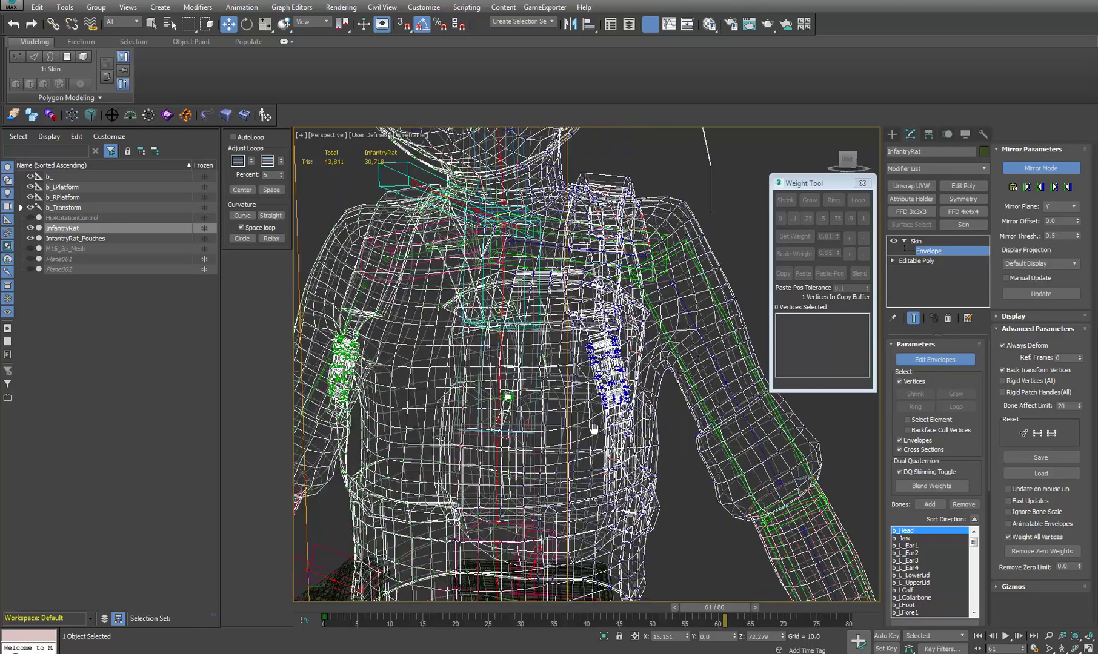
{"action": "key", "text": "F3"}
{"action": "middle_click_drag", "start_coordinate": [616, 416], "coordinate": [527, 487], "text": "alt"}
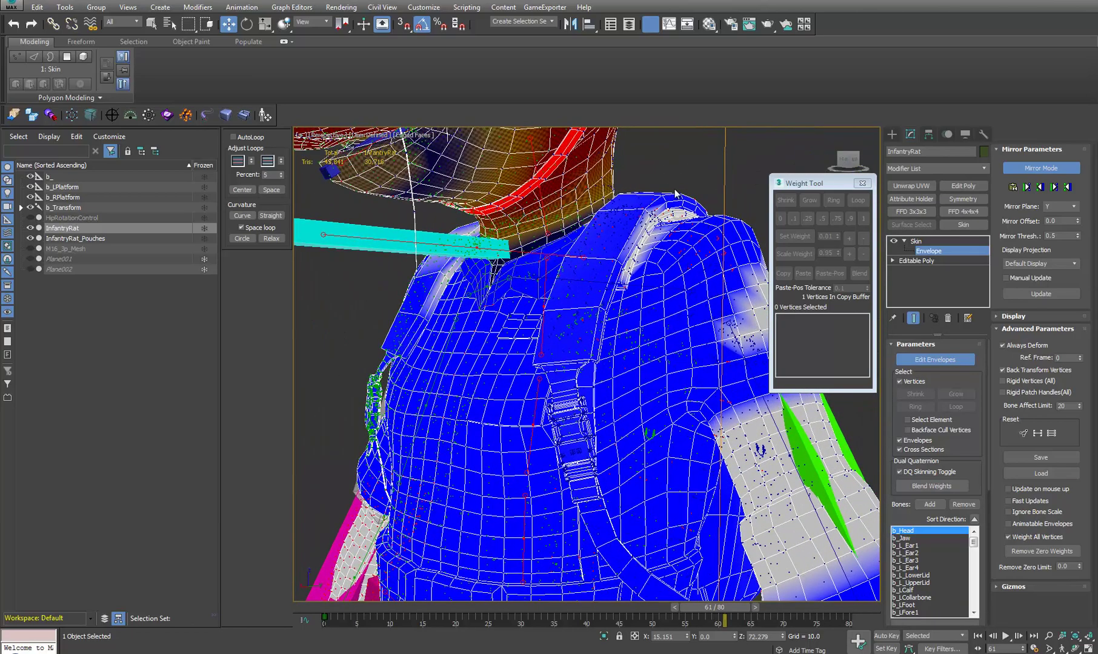
{"action": "middle_click_drag", "start_coordinate": [593, 397], "coordinate": [584, 395], "text": "alt"}
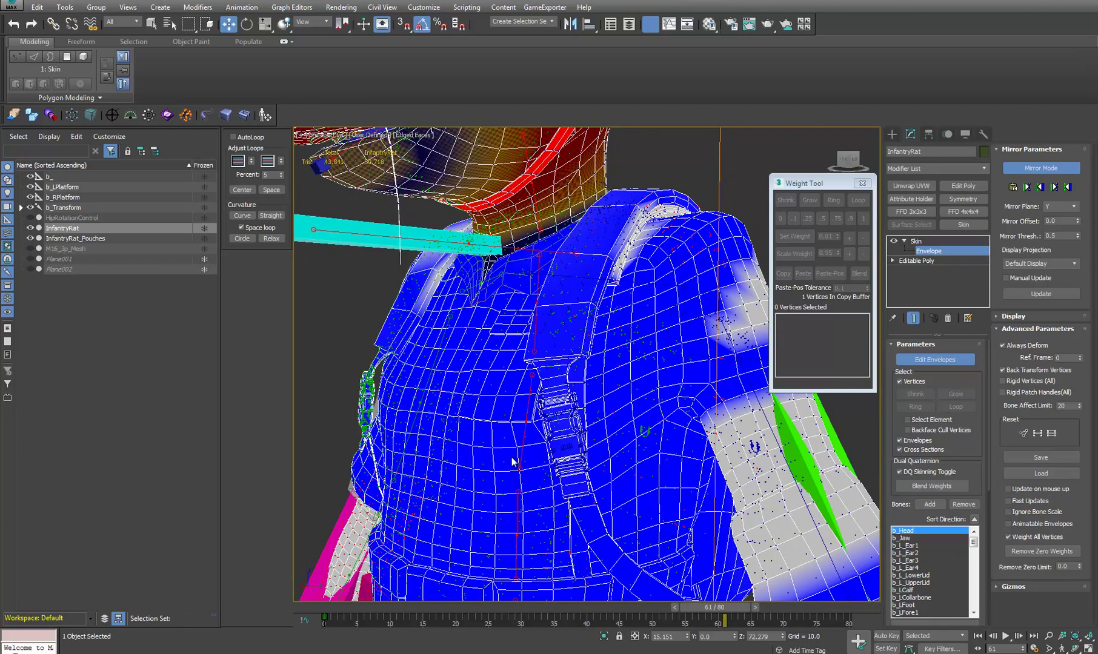
{"action": "scroll", "coordinate": [512, 462], "scroll_direction": "down", "scroll_amount": 5}
{"action": "middle_click_drag", "start_coordinate": [521, 406], "coordinate": [642, 366], "text": "alt"}
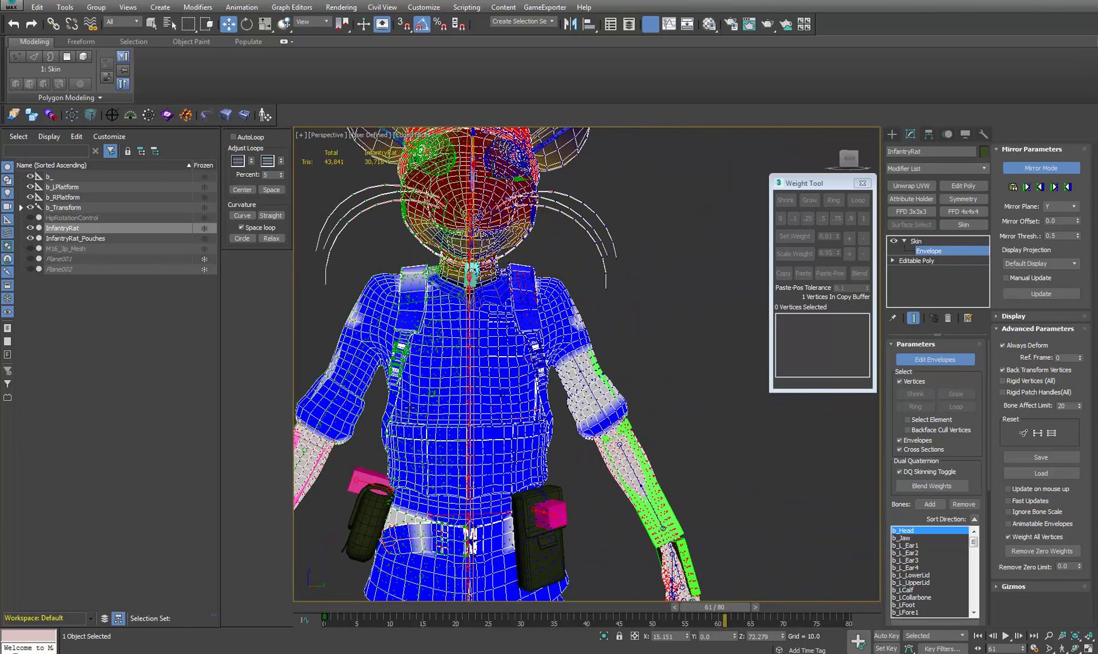
{"action": "middle_click_drag", "start_coordinate": [468, 436], "coordinate": [563, 380]}
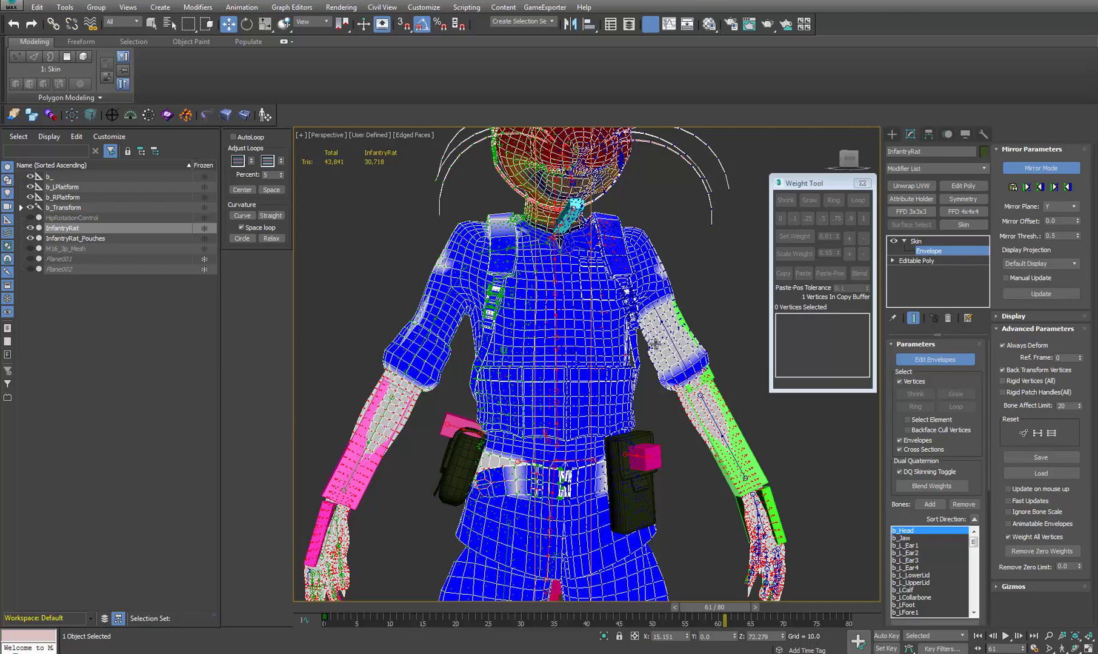
{"action": "middle_click_drag", "start_coordinate": [608, 418], "coordinate": [574, 348], "text": "alt"}
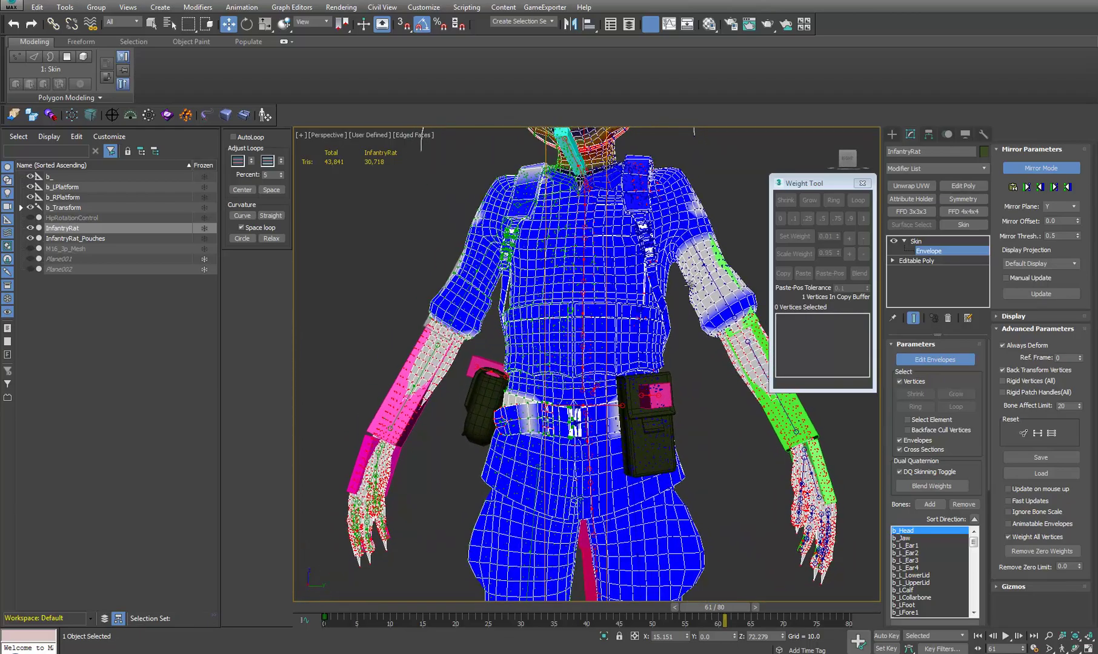
Move the Weight Tool window clear of the viewport and isolate the InfantryRat mesh
{"action": "left_click_drag", "start_coordinate": [831, 186], "coordinate": [143, 393]}
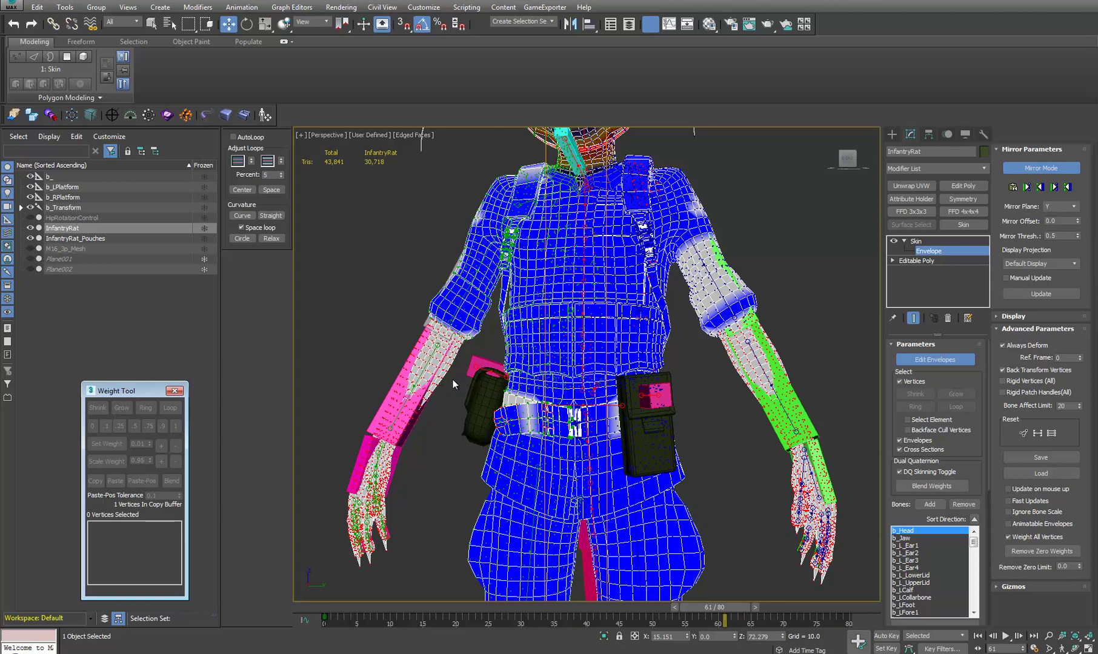
{"action": "scroll", "coordinate": [452, 379], "scroll_direction": "down", "scroll_amount": 8}
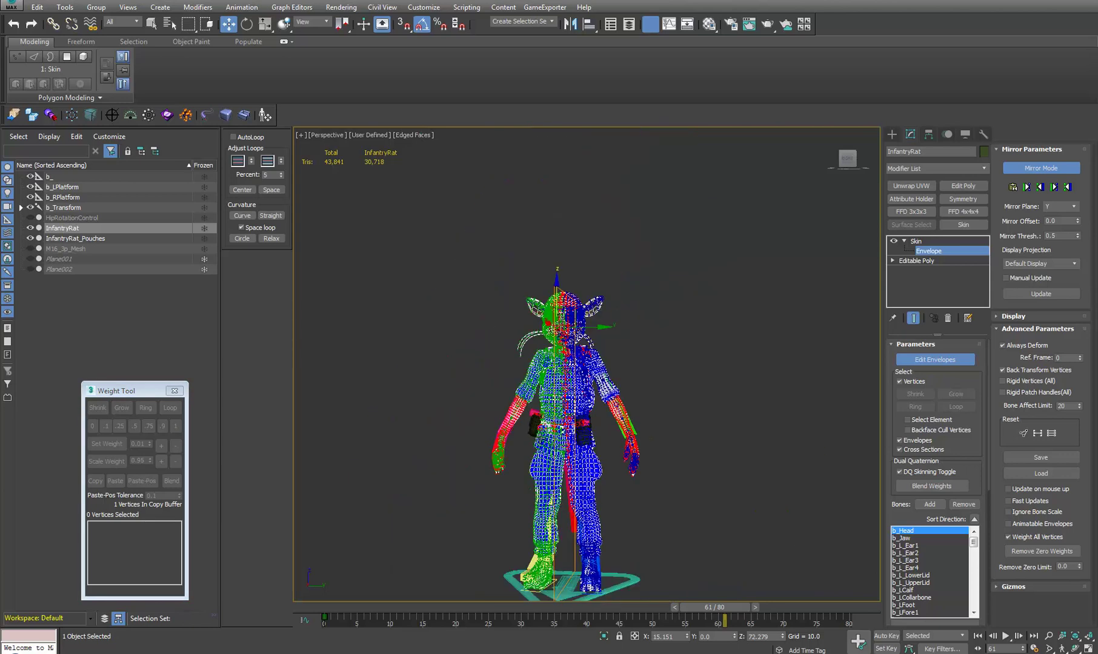
{"action": "left_click", "coordinate": [604, 637]}
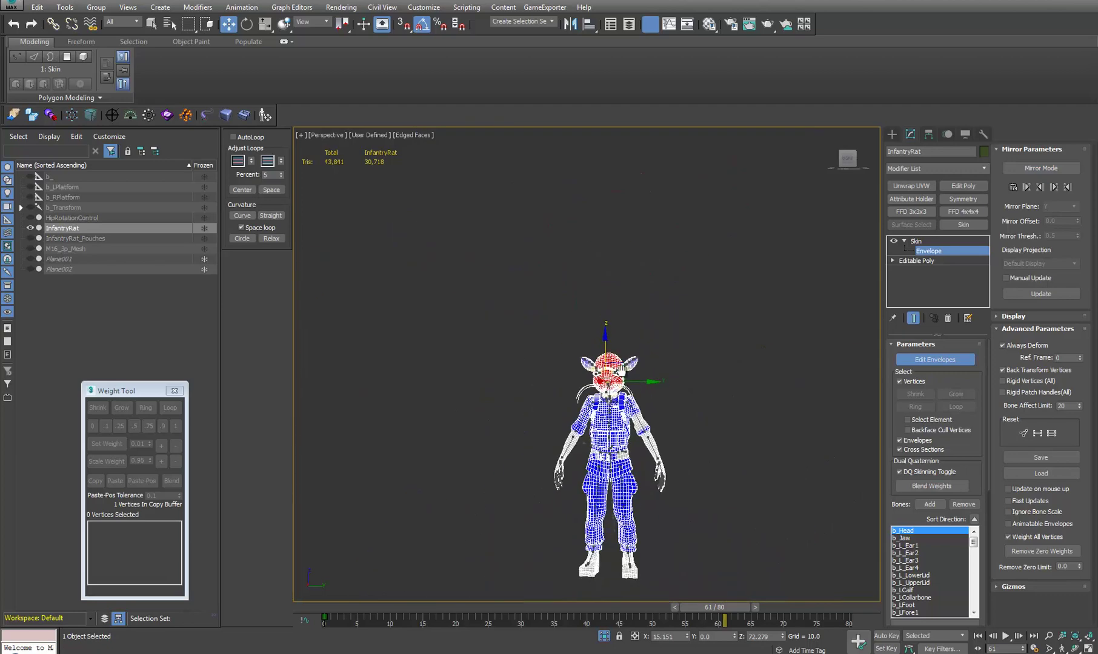
Turn Mirror Mode back on for the isolated mesh and inspect the mirror colouring of the body and arms from the front
{"action": "left_click", "coordinate": [1049, 170]}
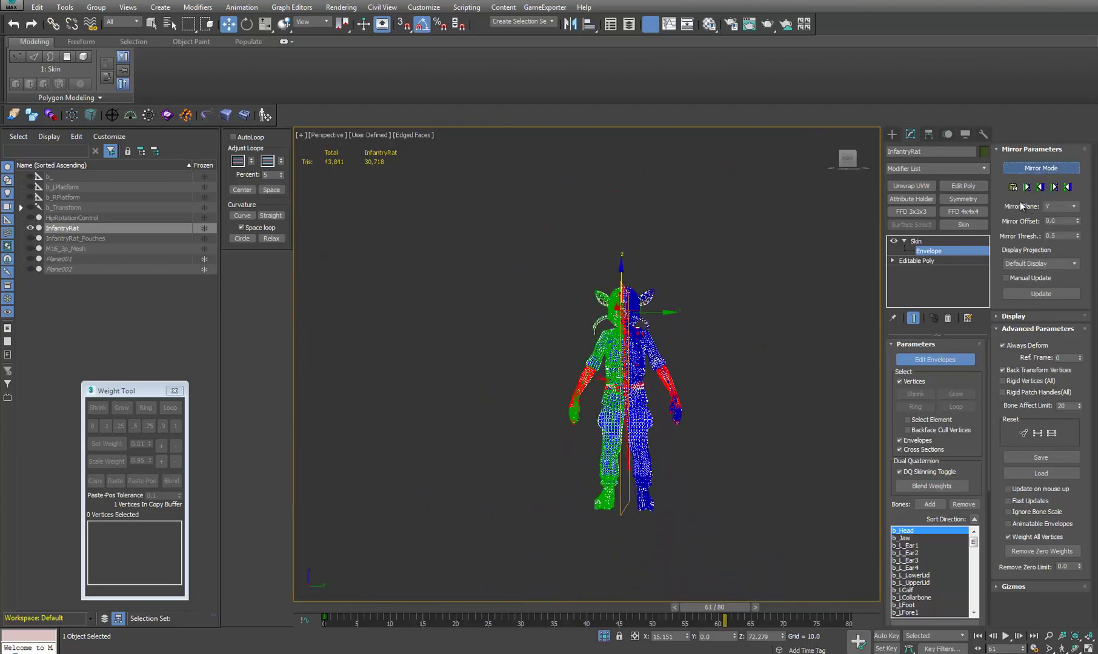
{"action": "middle_click_drag", "start_coordinate": [674, 416], "coordinate": [650, 401]}
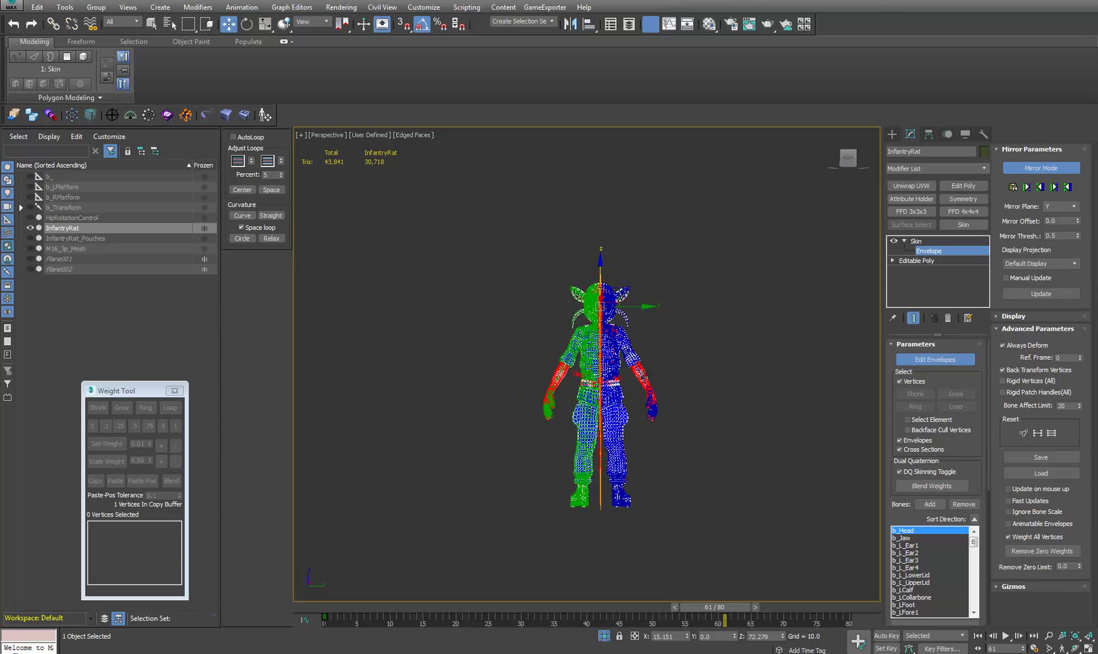
{"action": "scroll", "coordinate": [641, 377], "scroll_direction": "up", "scroll_amount": 5}
{"action": "scroll", "coordinate": [619, 394], "scroll_direction": "down", "scroll_amount": 7}
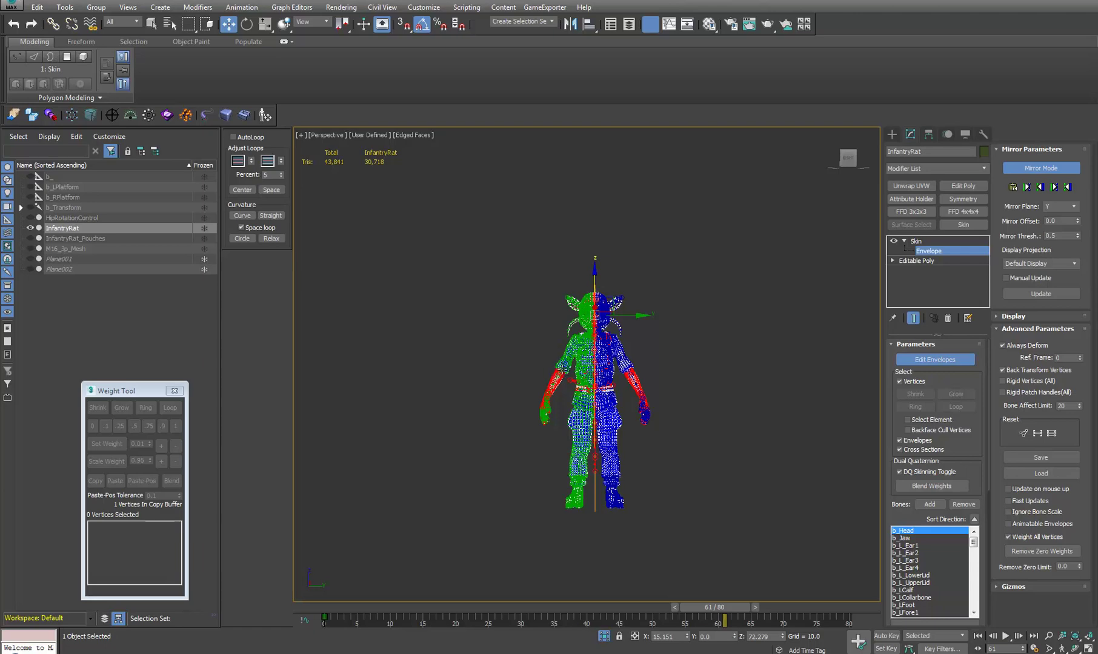
{"action": "scroll", "coordinate": [549, 370], "scroll_direction": "up", "scroll_amount": 5}
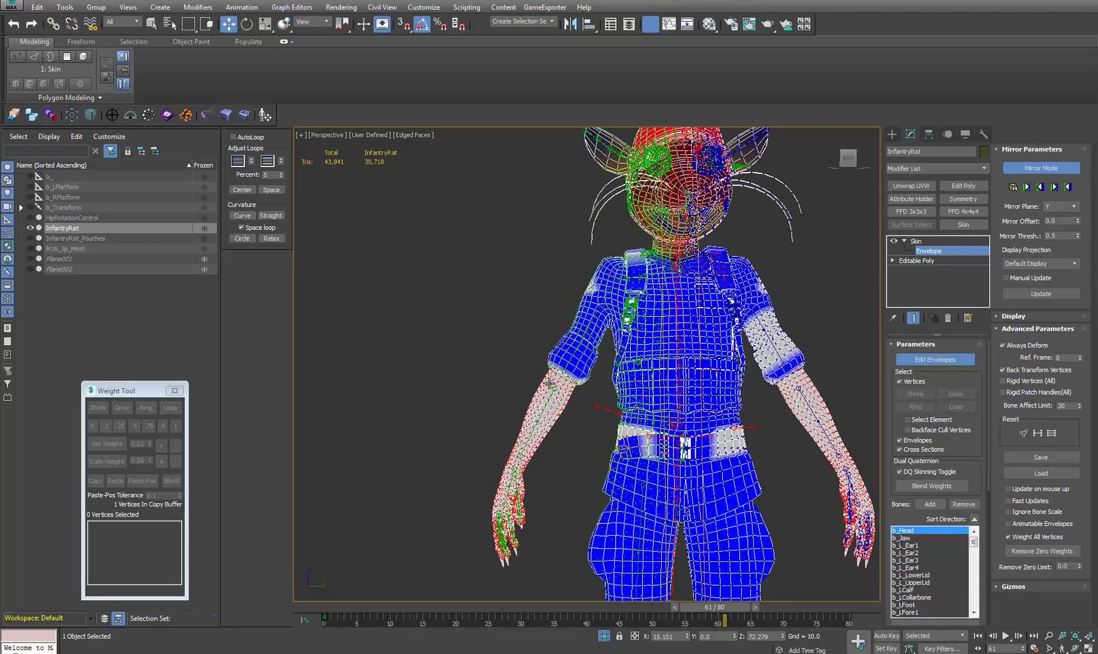
{"action": "middle_click_drag", "start_coordinate": [614, 397], "coordinate": [663, 364]}
{"action": "middle_click_drag", "start_coordinate": [772, 454], "coordinate": [768, 398]}
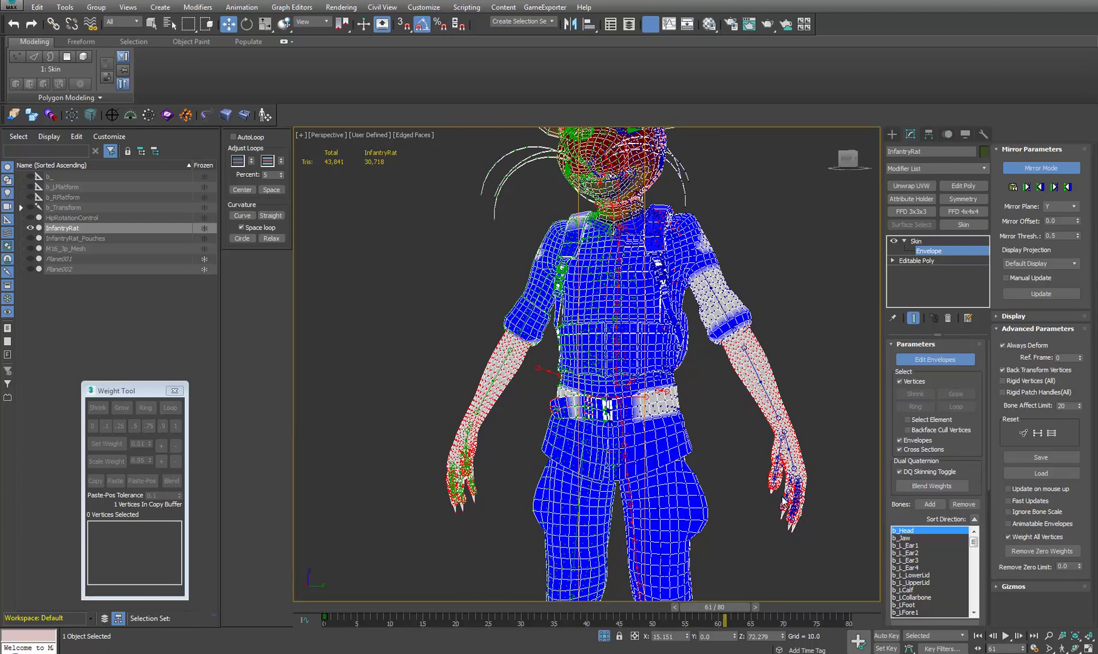
Examine the mirror colouring of the vertices around the belt, buckle, hands and hips from several angles
{"action": "middle_click_drag", "start_coordinate": [584, 447], "coordinate": [636, 463], "text": "alt"}
{"action": "scroll", "coordinate": [488, 418], "scroll_direction": "up", "scroll_amount": 3}
{"action": "scroll", "coordinate": [502, 407], "scroll_direction": "up", "scroll_amount": 3}
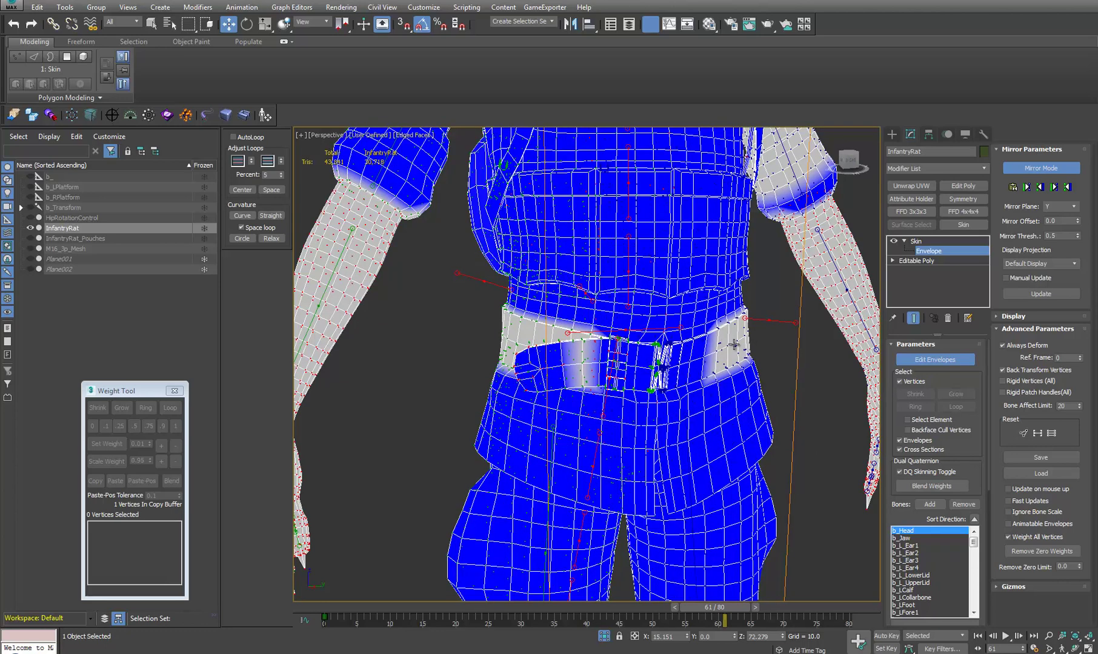
{"action": "scroll", "coordinate": [719, 346], "scroll_direction": "down", "scroll_amount": 10}
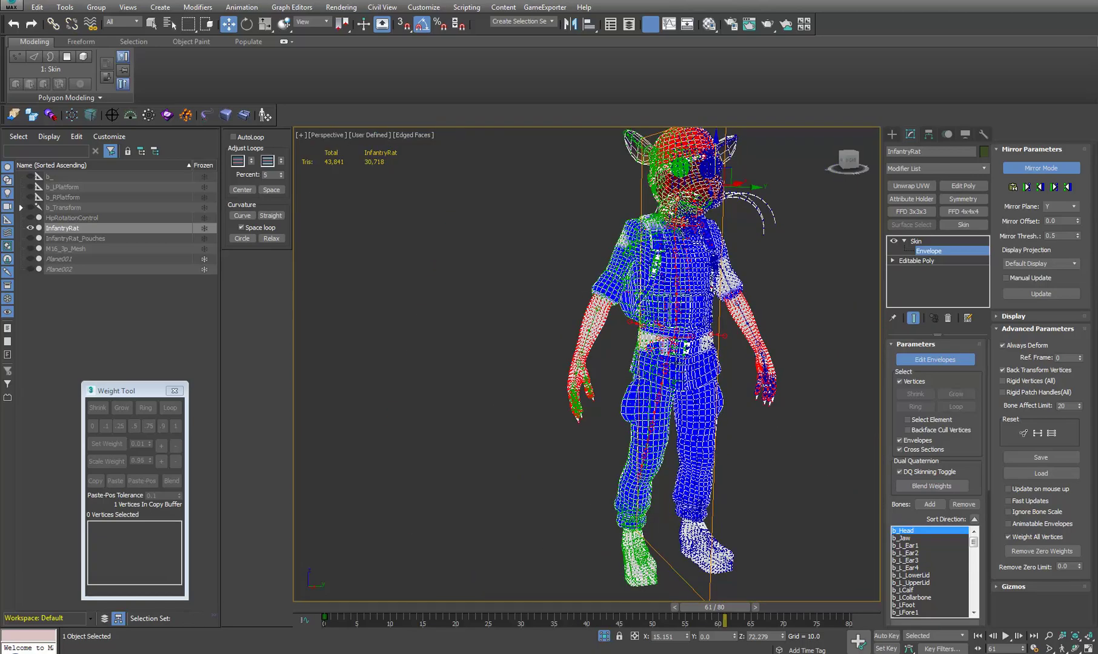
{"action": "scroll", "coordinate": [673, 357], "scroll_direction": "up", "scroll_amount": 10}
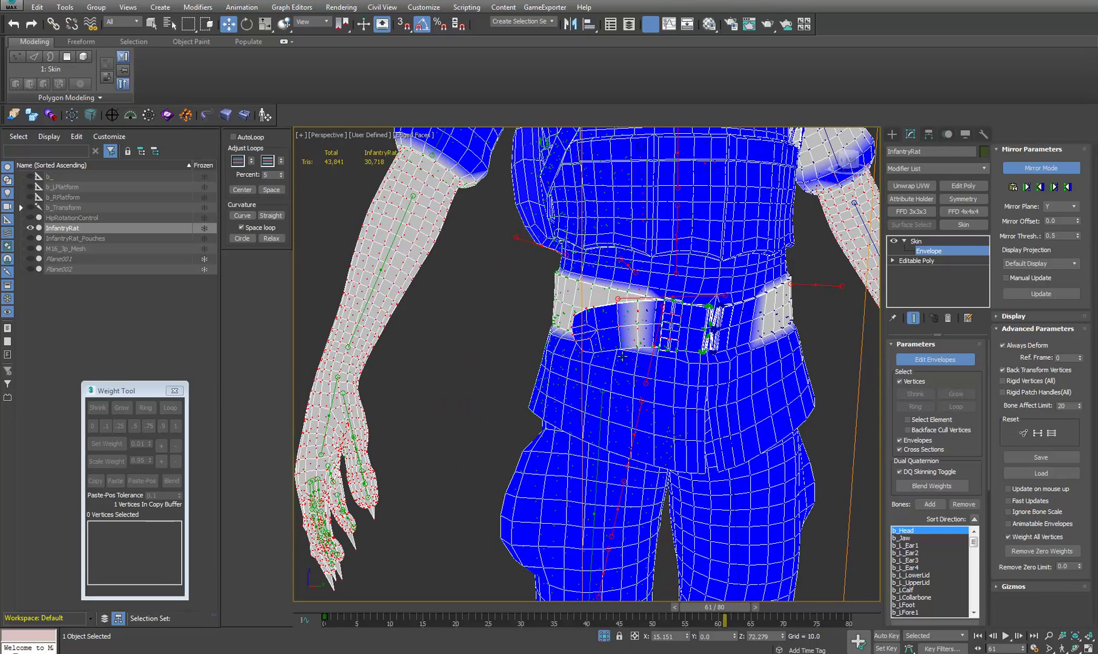
{"action": "scroll", "coordinate": [712, 221], "scroll_direction": "down", "scroll_amount": 5}
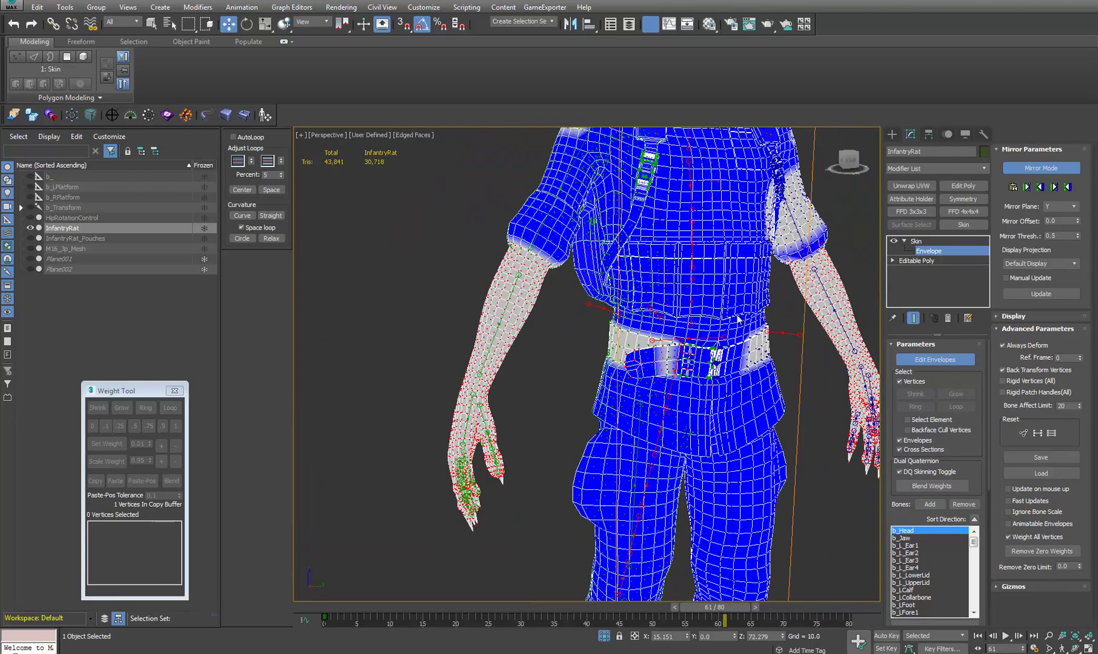
{"action": "middle_click_drag", "start_coordinate": [719, 275], "coordinate": [698, 297]}
{"action": "scroll", "coordinate": [697, 296], "scroll_direction": "down", "scroll_amount": 3}
{"action": "middle_click_drag", "start_coordinate": [710, 344], "coordinate": [653, 341], "text": "alt"}
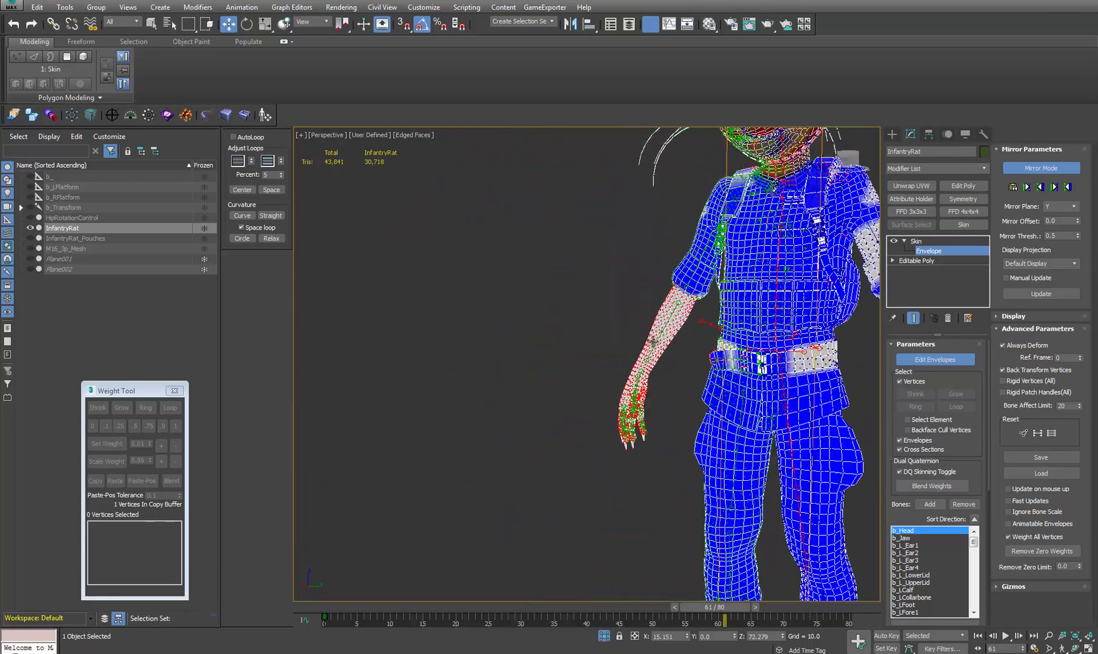
{"action": "middle_click_drag", "start_coordinate": [805, 291], "coordinate": [710, 366]}
{"action": "middle_click_drag", "start_coordinate": [732, 464], "coordinate": [711, 324]}
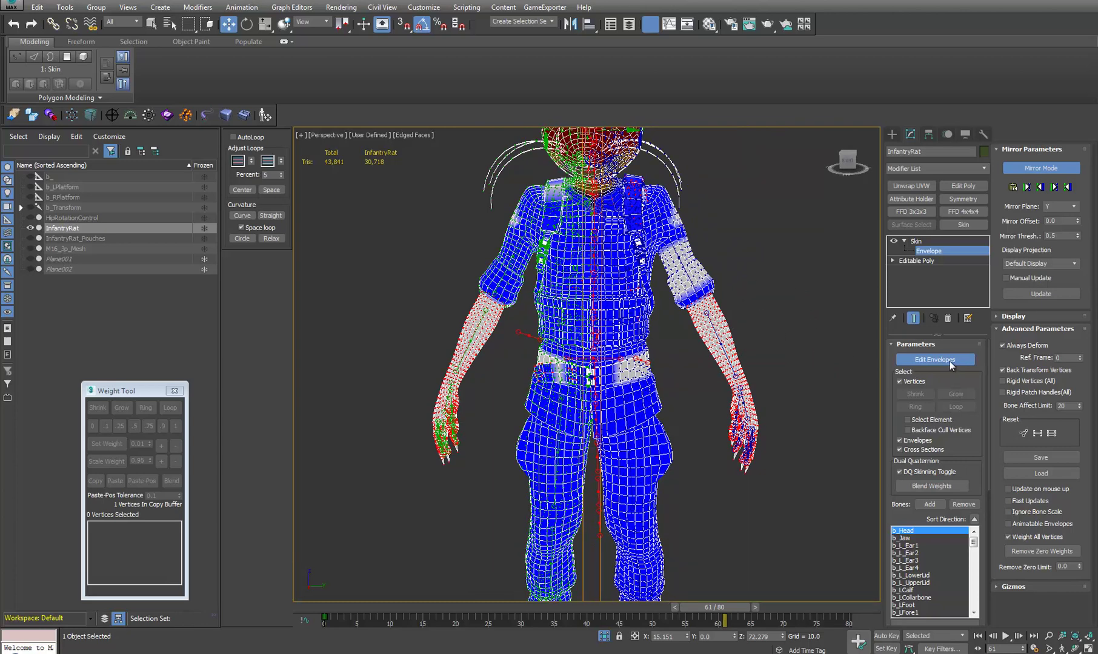
Leave envelope editing and examine the asymmetric parts of the shaded InfantryRat mesh from the head down to the boots
{"action": "left_click", "coordinate": [905, 250]}
{"action": "middle_click_drag", "start_coordinate": [779, 355], "coordinate": [721, 342], "text": "alt"}
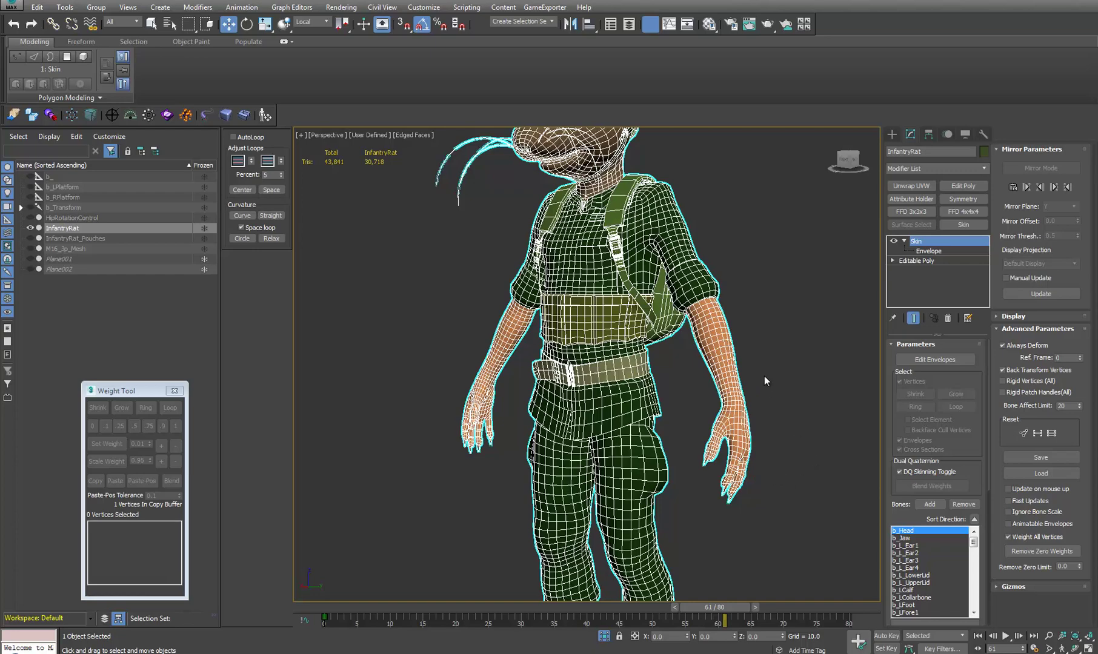
{"action": "middle_click_drag", "start_coordinate": [744, 340], "coordinate": [733, 365]}
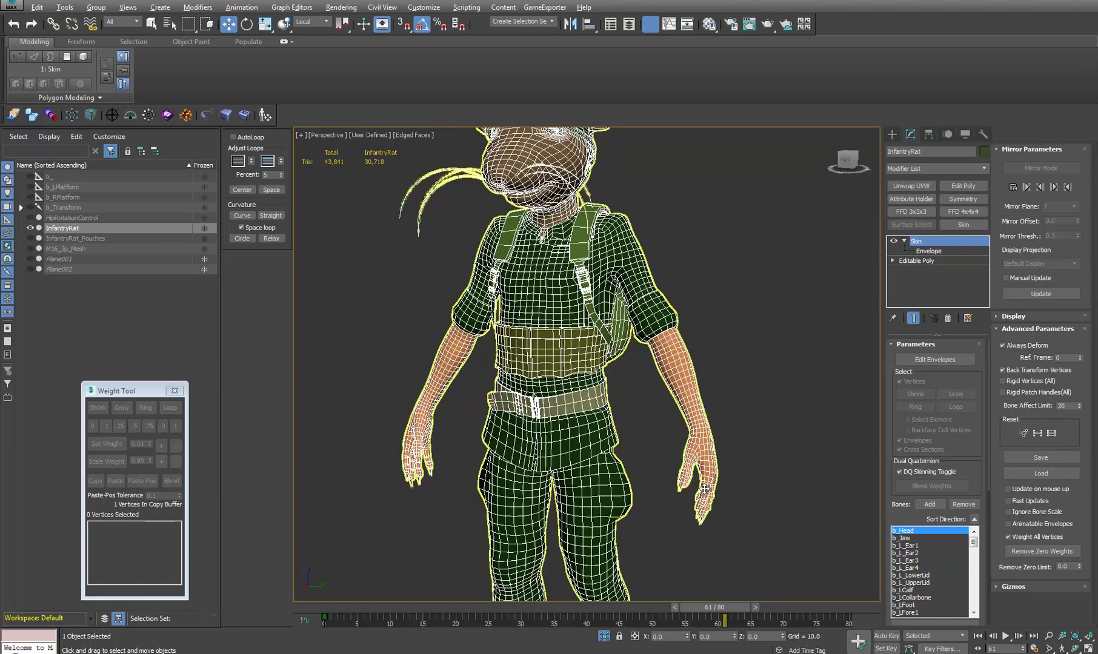
{"action": "middle_click_drag", "start_coordinate": [708, 489], "coordinate": [700, 462], "text": "alt"}
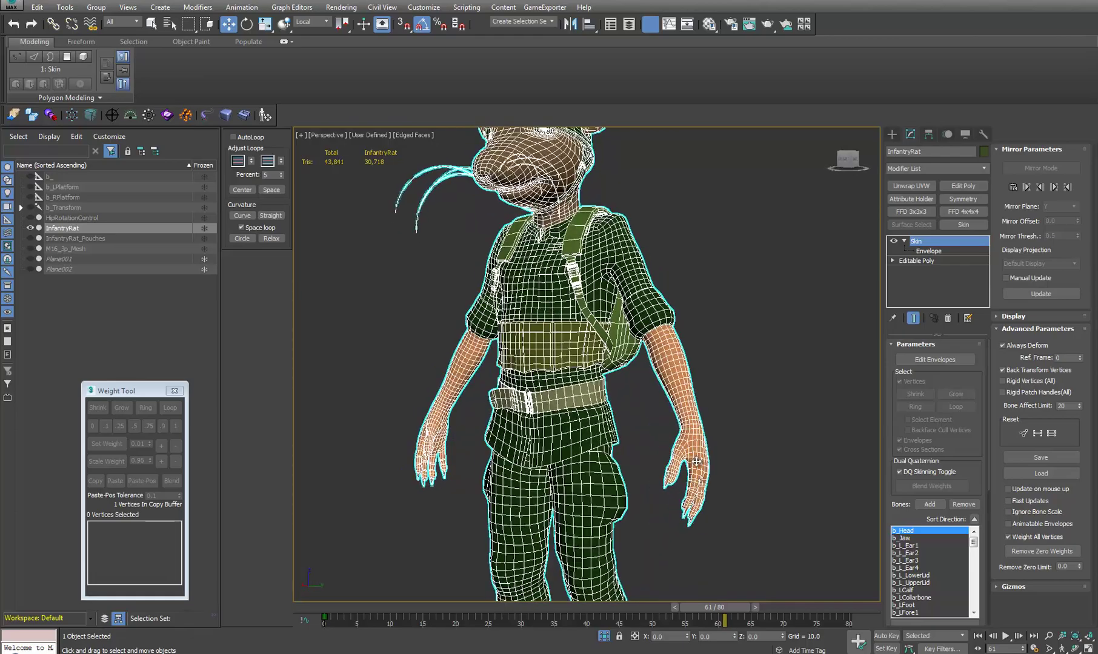
{"action": "scroll", "coordinate": [781, 422], "scroll_direction": "up", "scroll_amount": 2}
{"action": "middle_click_drag", "start_coordinate": [781, 422], "coordinate": [796, 363]}
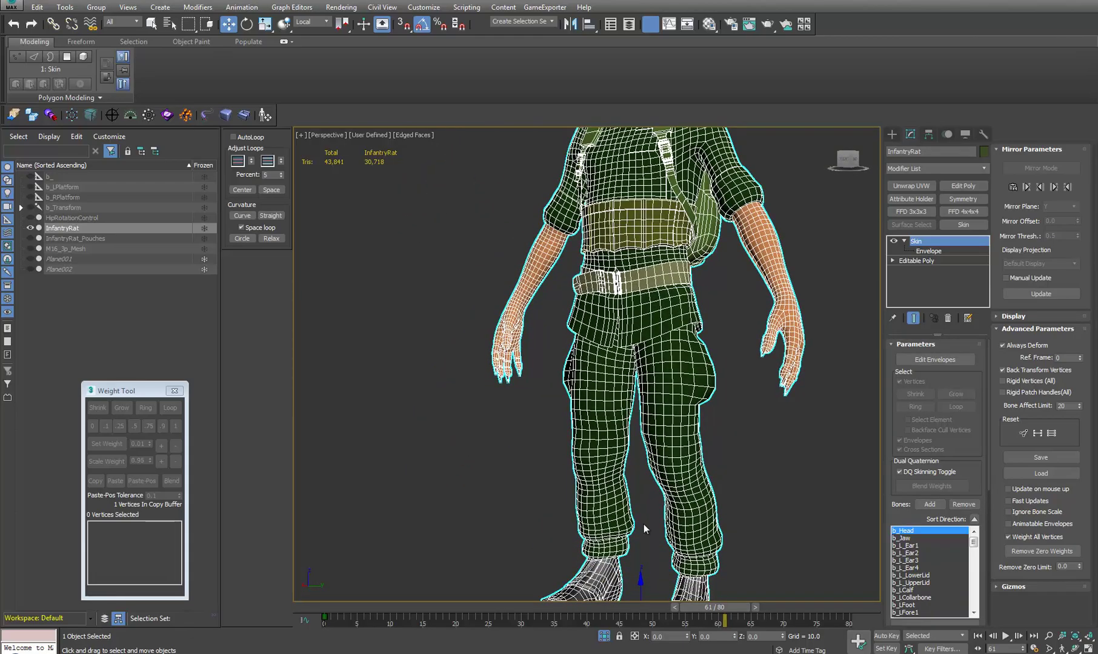
{"action": "middle_click_drag", "start_coordinate": [672, 414], "coordinate": [598, 279]}
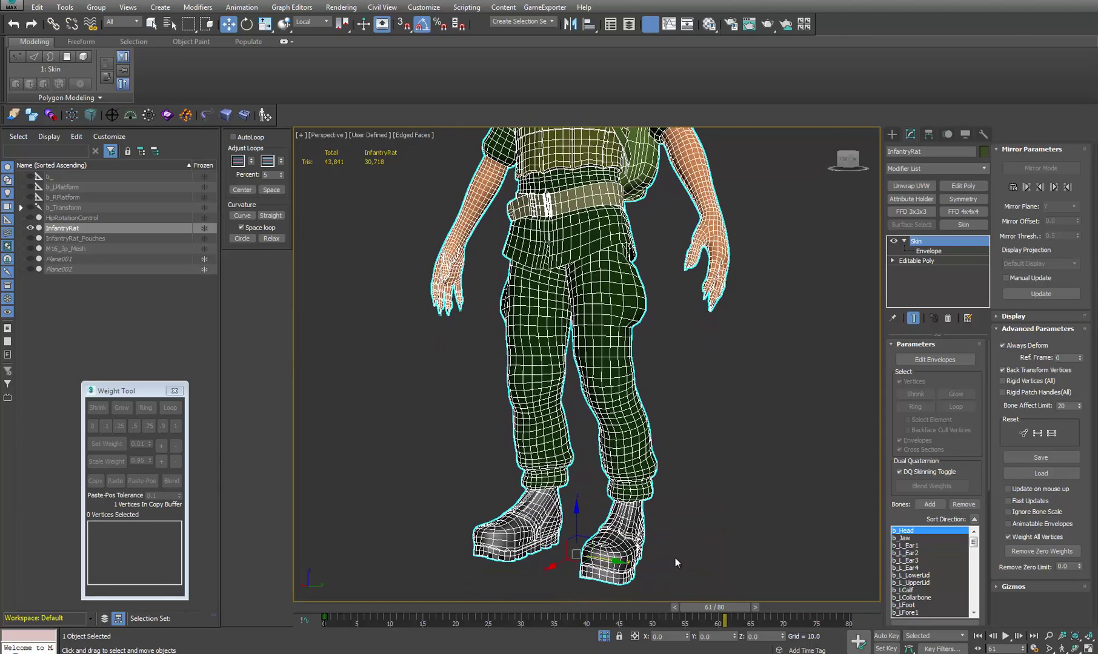
{"action": "middle_click_drag", "start_coordinate": [602, 560], "coordinate": [603, 503], "text": "alt"}
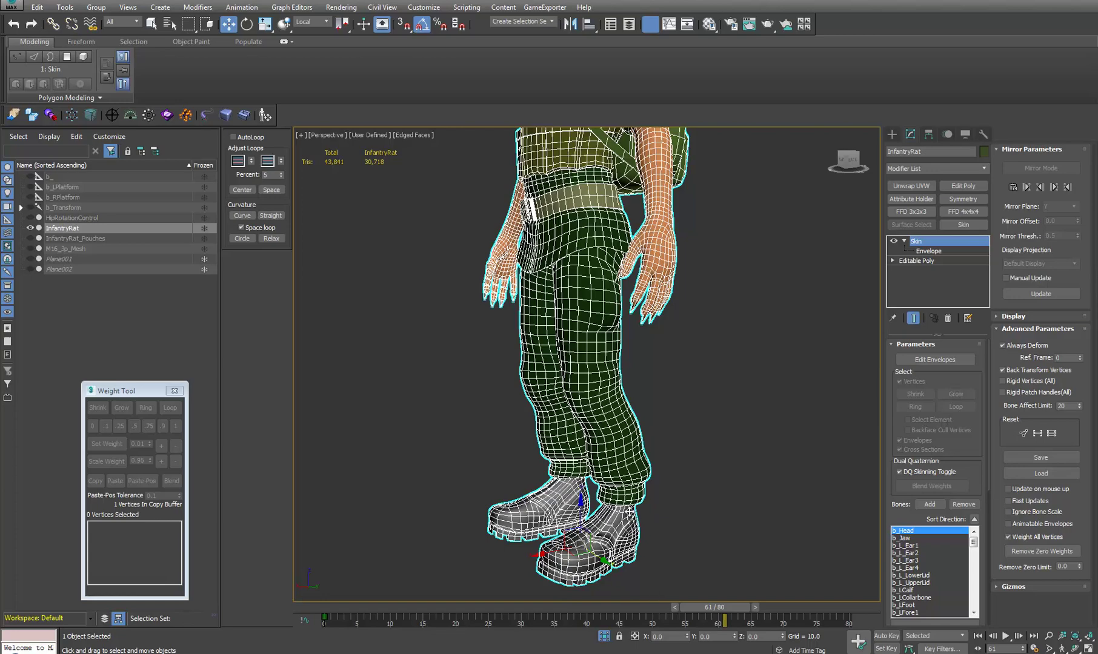
{"action": "middle_click_drag", "start_coordinate": [608, 366], "coordinate": [696, 373]}
{"action": "scroll", "coordinate": [621, 404], "scroll_direction": "down", "scroll_amount": 3}
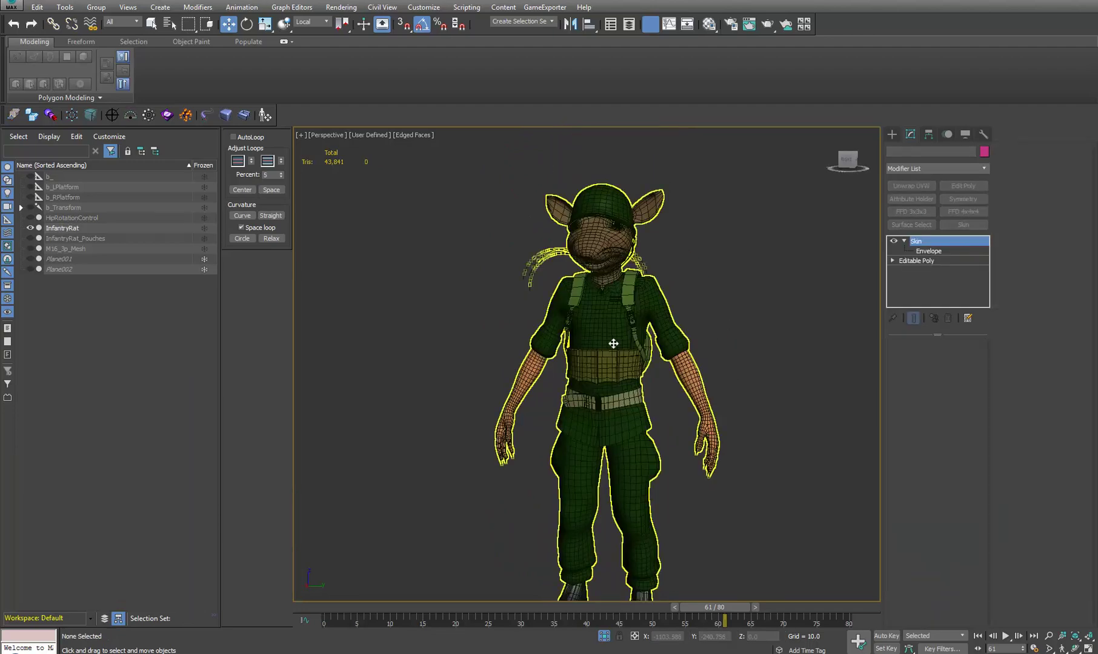
Exit isolation so the rig bones reappear, and select the InfantryRat_Pouches mesh on the belt
{"action": "left_click", "coordinate": [604, 636]}
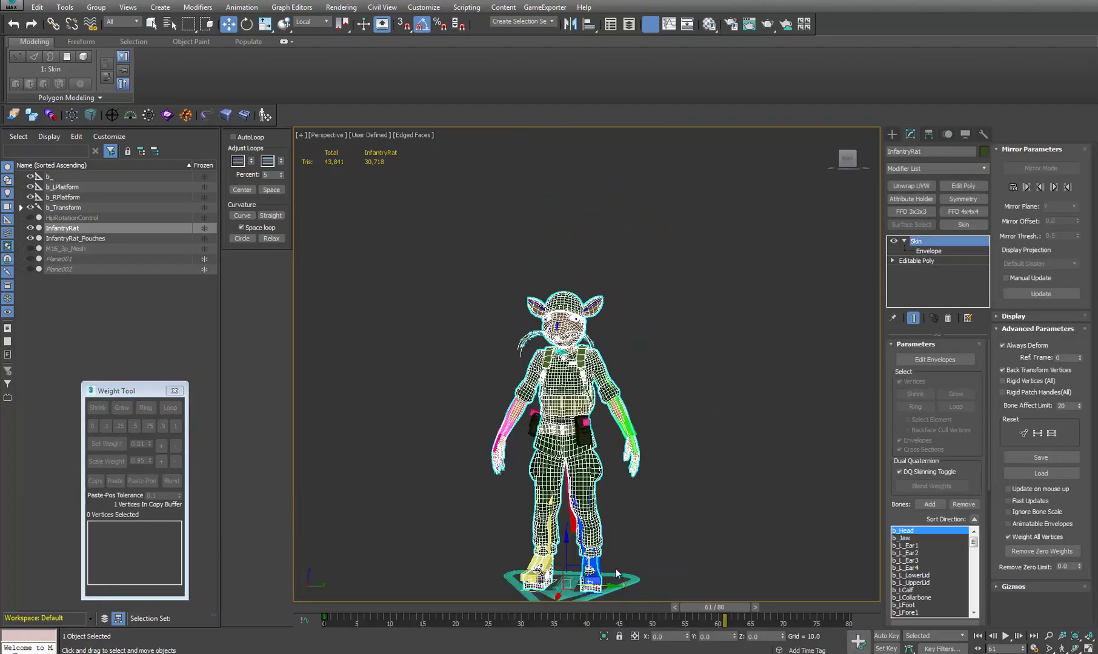
{"action": "scroll", "coordinate": [605, 441], "scroll_direction": "up", "scroll_amount": 5}
{"action": "left_click", "coordinate": [524, 321]}
{"action": "middle_click_drag", "start_coordinate": [523, 321], "coordinate": [428, 406], "text": "alt"}
{"action": "middle_click_drag", "start_coordinate": [388, 405], "coordinate": [708, 392], "text": "alt"}
Test-rotate the b_PouchBone2 bone by -45 degrees about its local Y axis to check the pouch deformation
{"action": "key", "text": "e"}
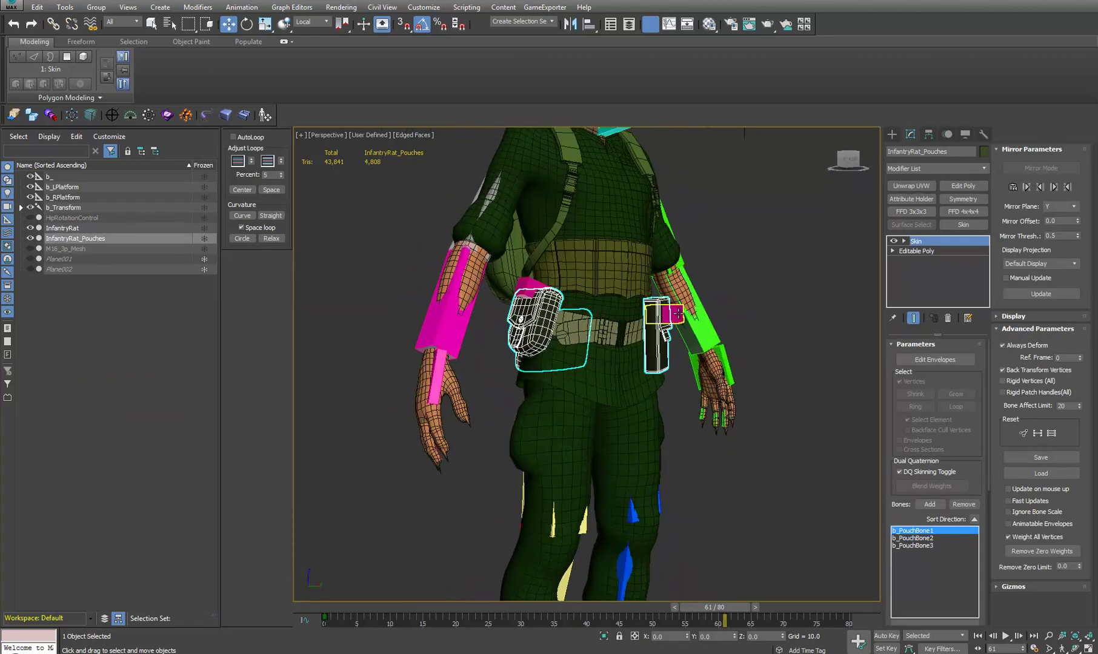
{"action": "left_click", "coordinate": [673, 314]}
{"action": "left_click_drag", "start_coordinate": [685, 301], "coordinate": [675, 277]}
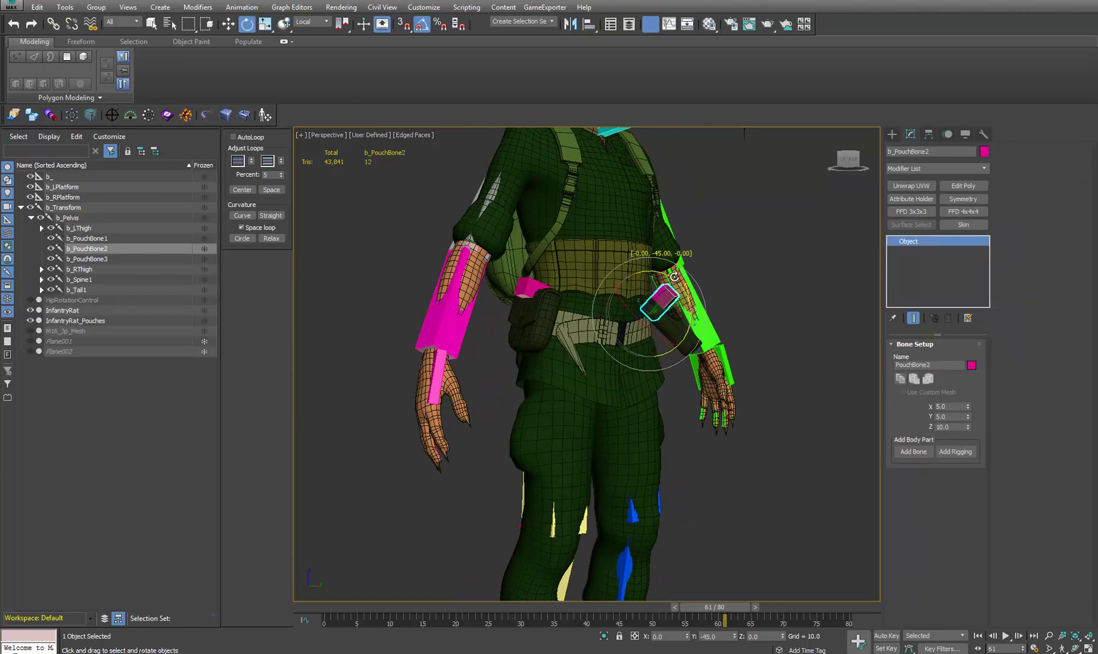
Attach the InfantryRat_Pouches mesh to InfantryRat at the Editable Poly level beneath the Skin modifier
{"action": "middle_click_drag", "start_coordinate": [590, 348], "coordinate": [466, 345], "text": "alt"}
{"action": "scroll", "coordinate": [559, 368], "scroll_direction": "up", "scroll_amount": 4}
{"action": "left_click", "coordinate": [543, 356]}
{"action": "left_click", "coordinate": [618, 243]}
{"action": "middle_click_drag", "start_coordinate": [618, 244], "coordinate": [657, 296]}
{"action": "scroll", "coordinate": [658, 295], "scroll_direction": "down", "scroll_amount": 3}
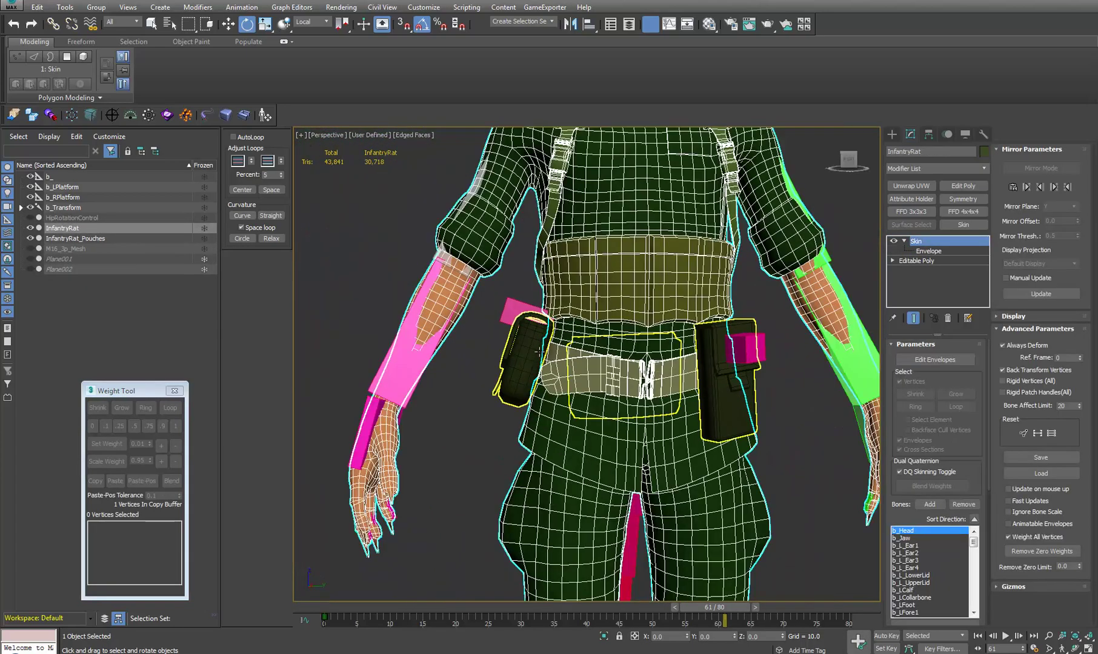
{"action": "left_click", "coordinate": [919, 259]}
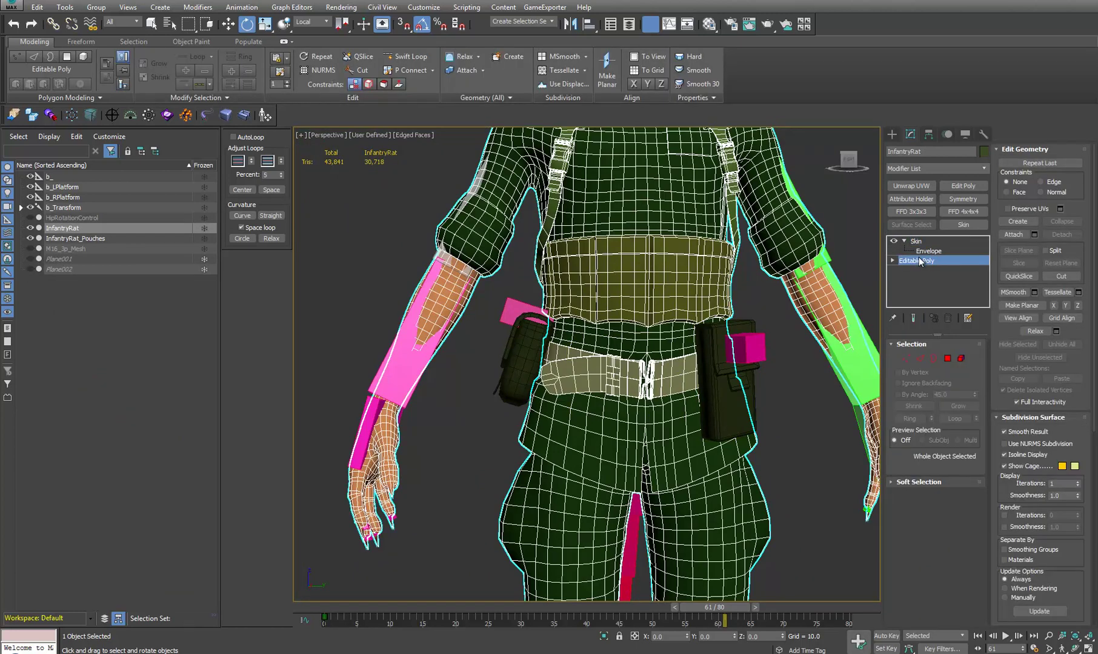
{"action": "left_click", "coordinate": [1015, 235]}
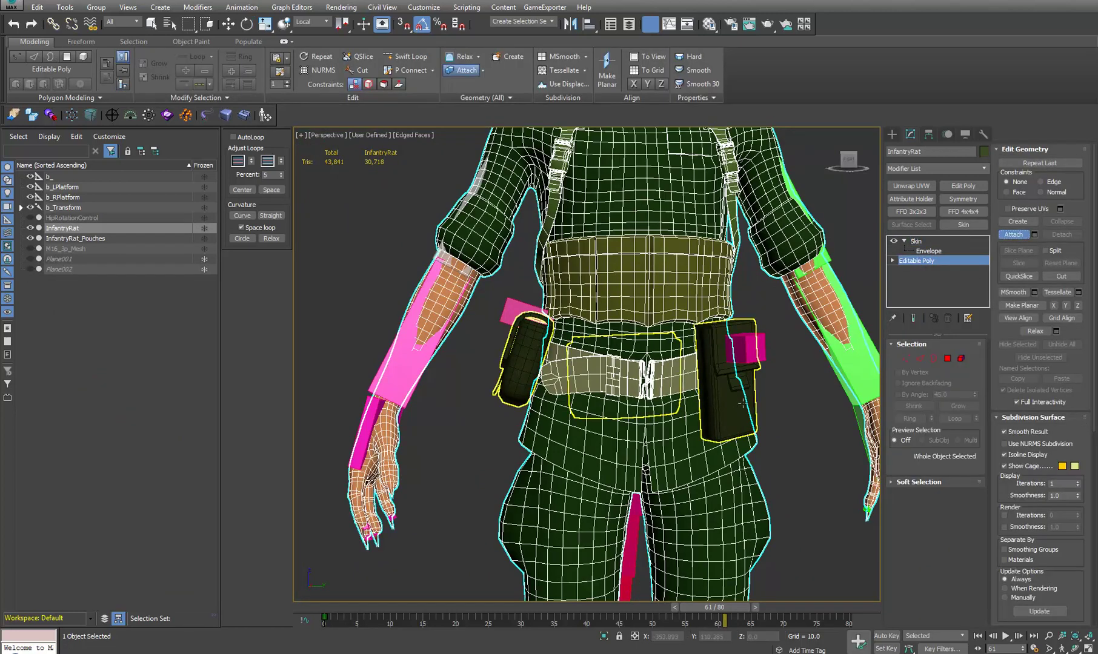
{"action": "left_click", "coordinate": [743, 404]}
{"action": "left_click", "coordinate": [608, 310]}
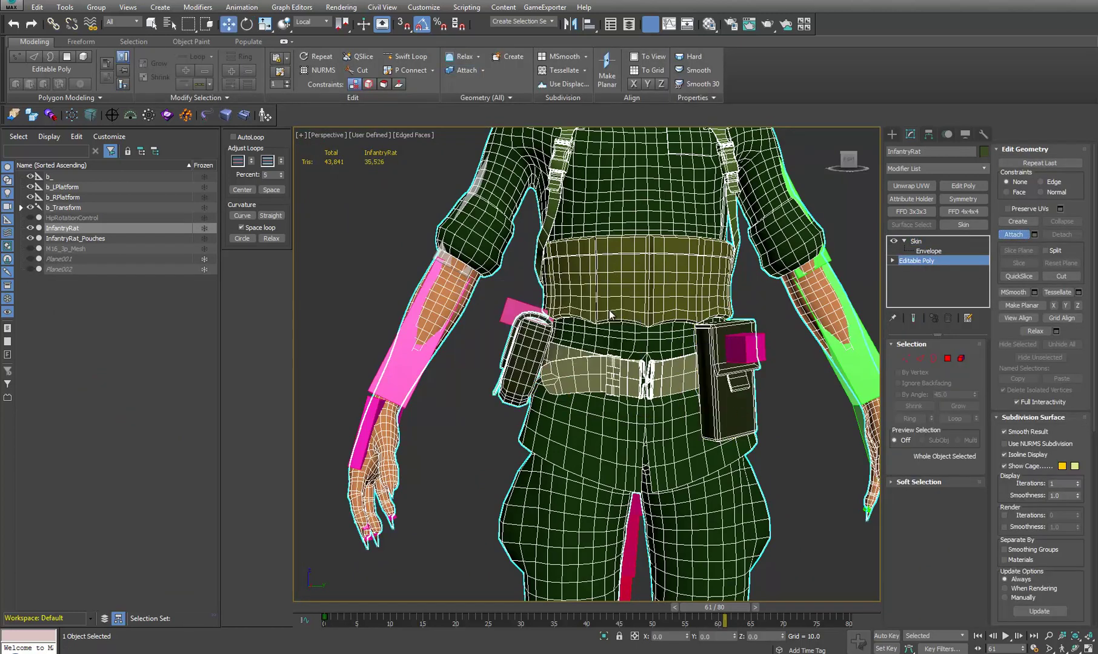
{"action": "left_click", "coordinate": [1010, 235]}
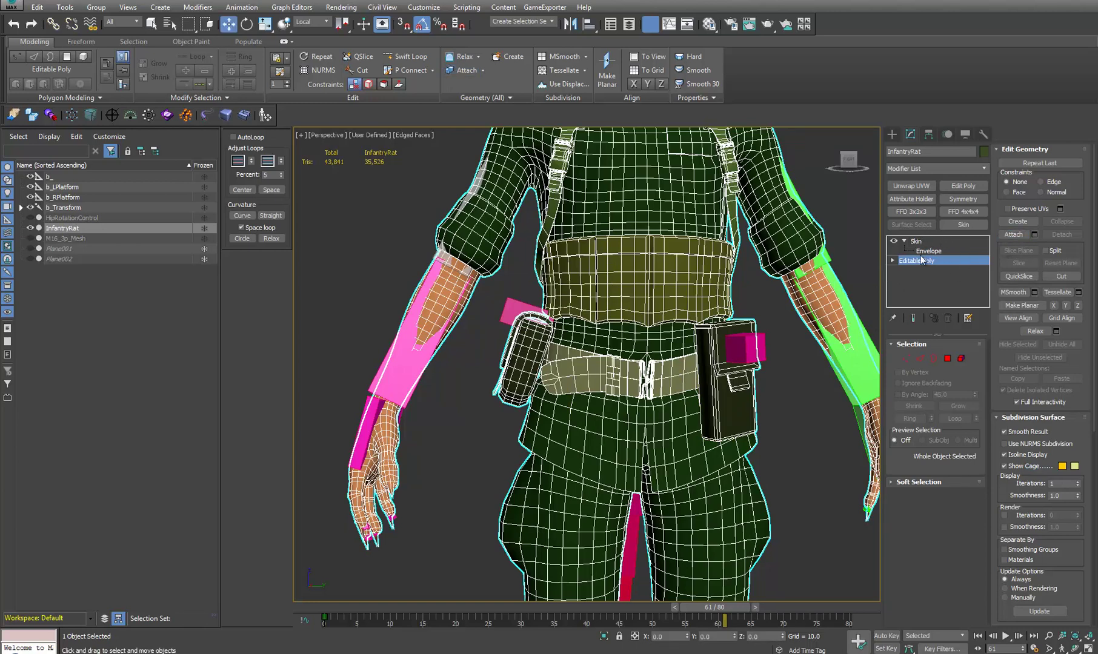
Enter the vertex level of the combined mesh, then return to the Skin modifier at object level
{"action": "key", "text": "1"}
{"action": "left_click", "coordinate": [915, 241]}
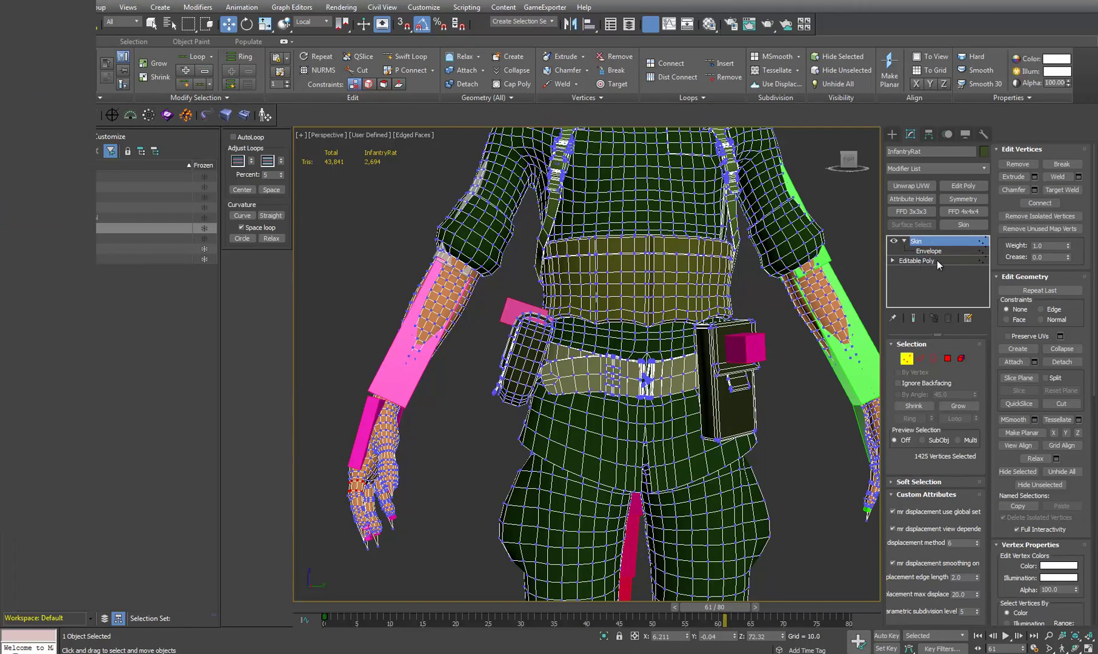
{"action": "left_click", "coordinate": [919, 260]}
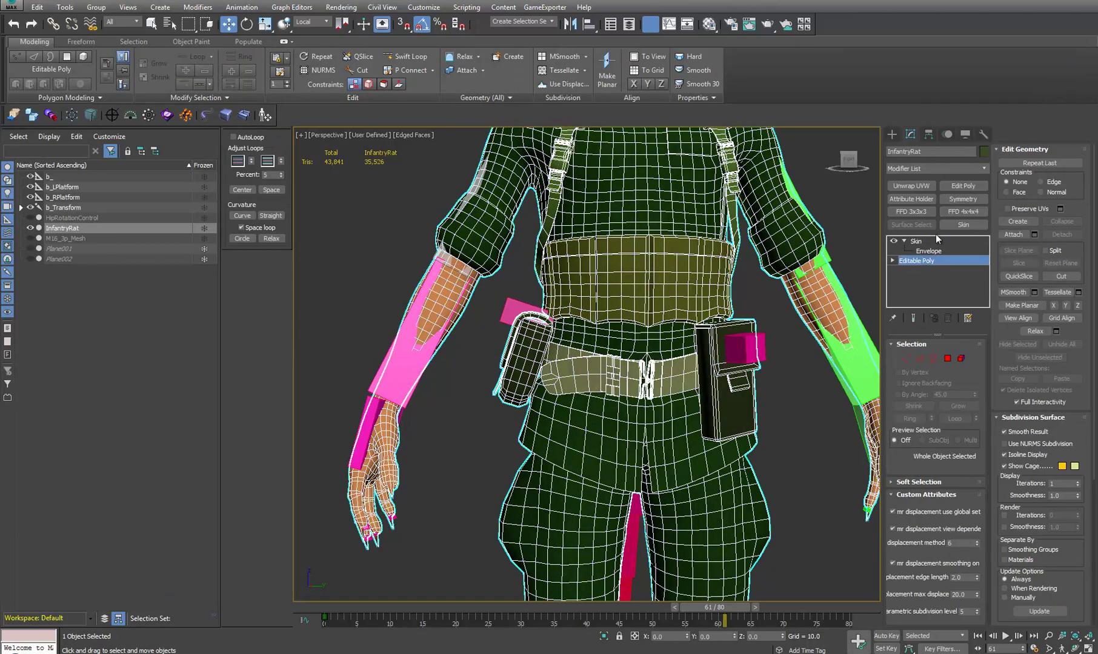
{"action": "left_click", "coordinate": [917, 242]}
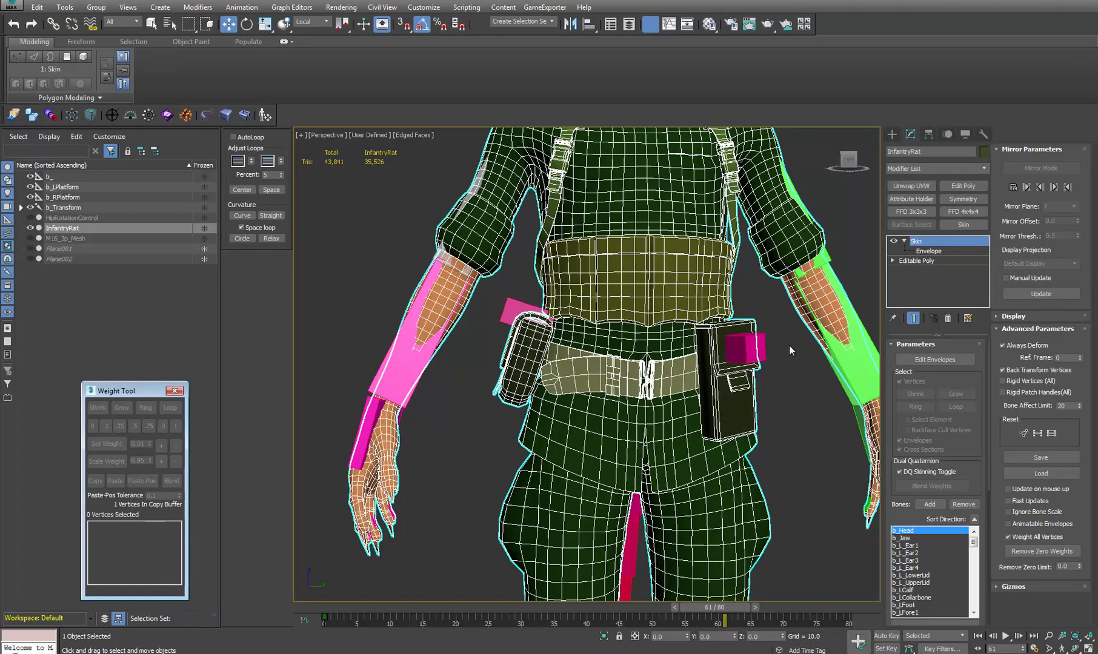
Select the b_PouchBone2 bone and try rotating it to test the attached pouch
{"action": "left_click", "coordinate": [740, 352]}
{"action": "key", "text": "e"}
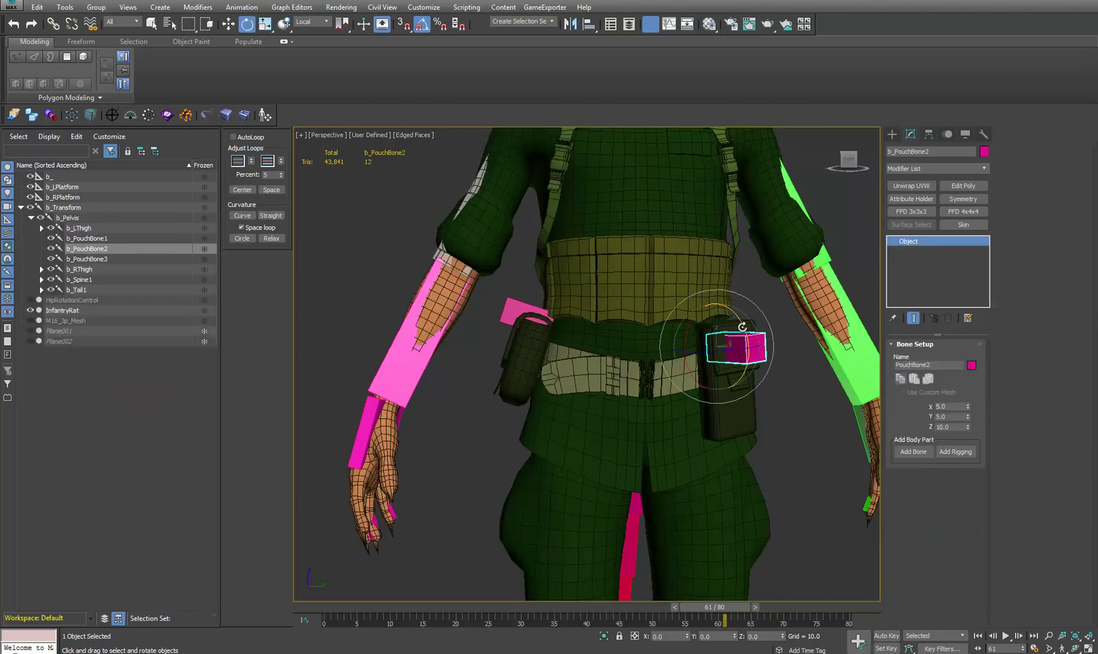
{"action": "mouse_move", "coordinate": [742, 327]}
{"action": "left_mouse_down"}
{"action": "mouse_move", "coordinate": [751, 315]}
{"action": "mouse_move", "coordinate": [758, 350]}
{"action": "mouse_move", "coordinate": [754, 247]}
{"action": "mouse_move", "coordinate": [779, 381]}
{"action": "mouse_move", "coordinate": [752, 269]}
{"action": "mouse_move", "coordinate": [746, 329]}
{"action": "left_mouse_up"}
Undo the bone test and the attachment so the pouches are a separate skinned mesh again
{"action": "key", "text": "ctrl+z"}
{"action": "key", "text": "ctrl+z"}
{"action": "key", "text": "ctrl+z"}
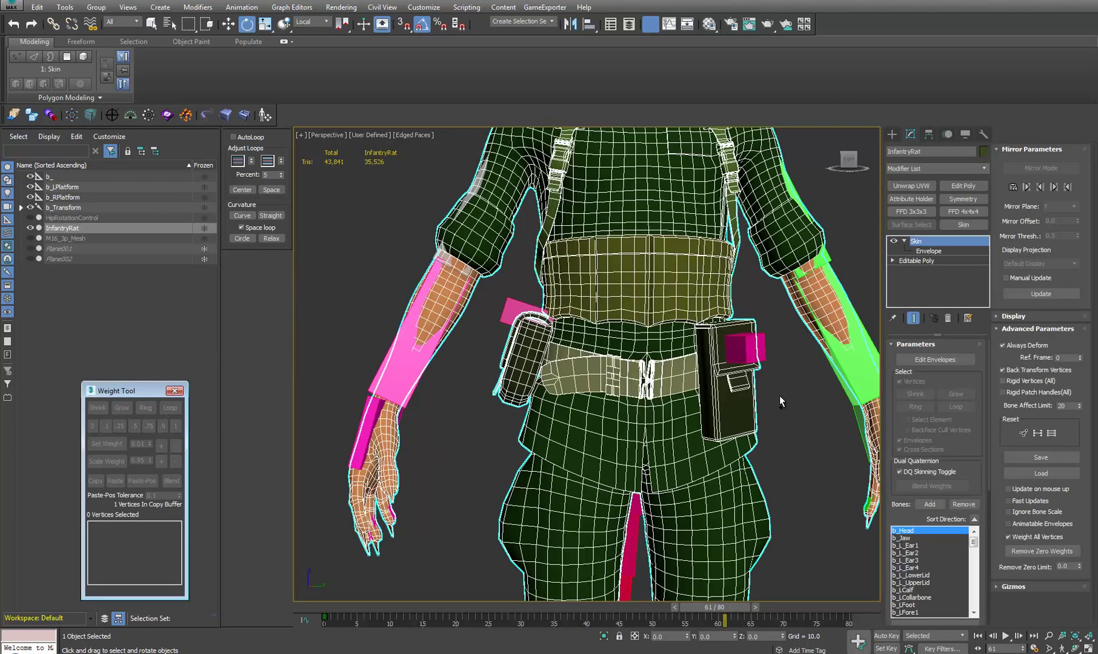
Select the separate InfantryRat_Pouches mesh and inspect the pouches and their bones around the belt
{"action": "middle_click_drag", "start_coordinate": [779, 396], "coordinate": [774, 393]}
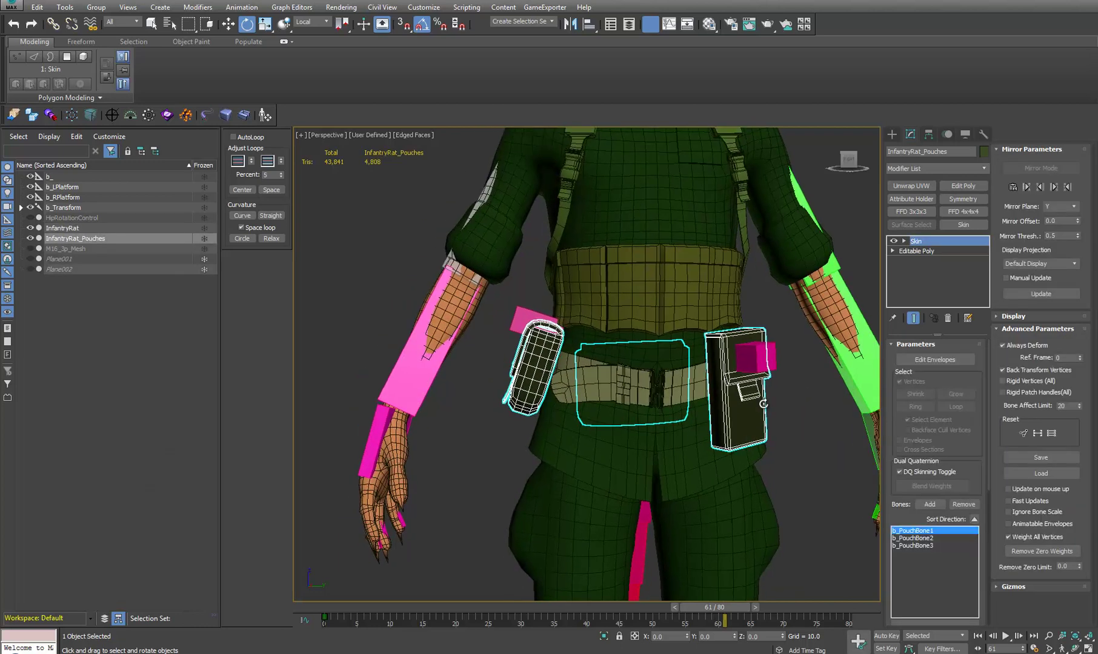
{"action": "left_click", "coordinate": [764, 412]}
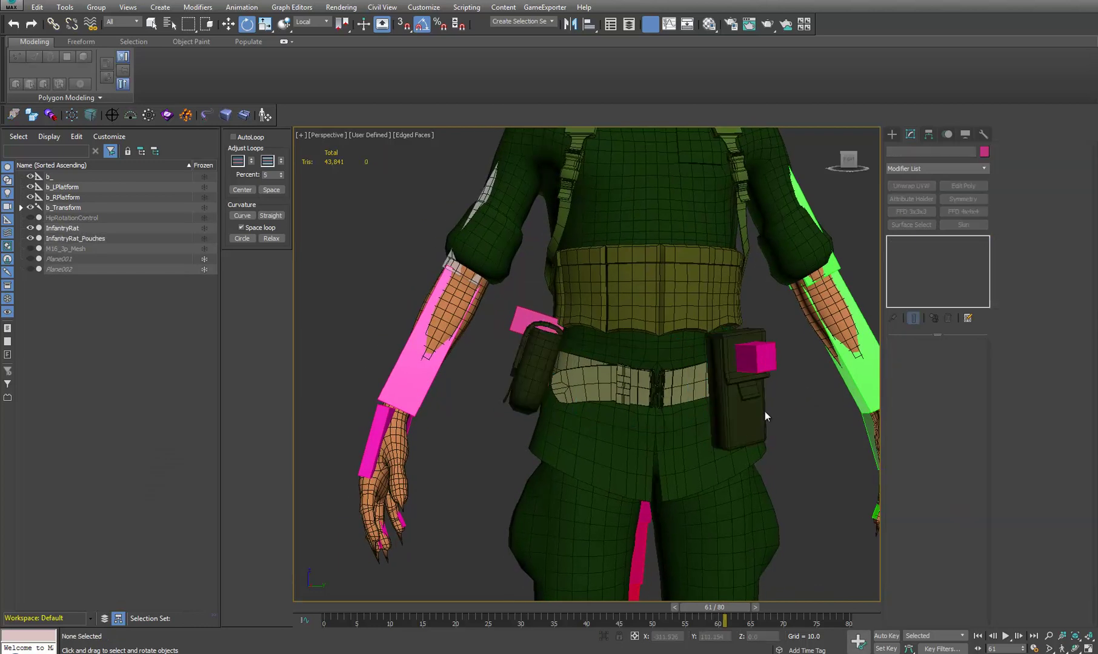
{"action": "left_click", "coordinate": [764, 411]}
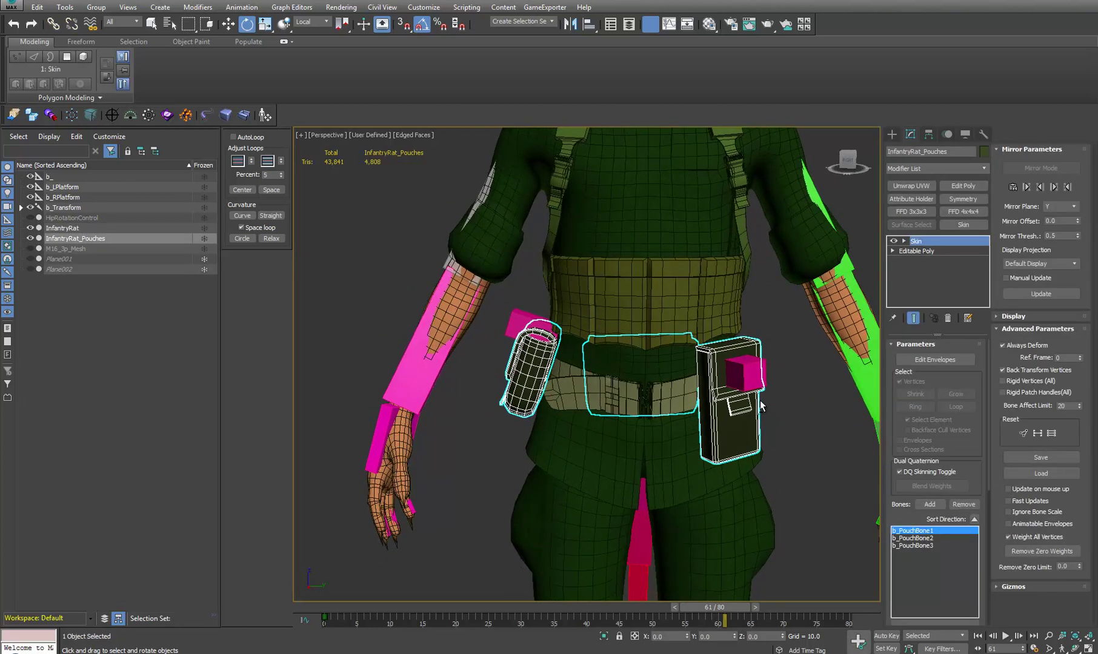
{"action": "middle_click_drag", "start_coordinate": [764, 412], "coordinate": [718, 400]}
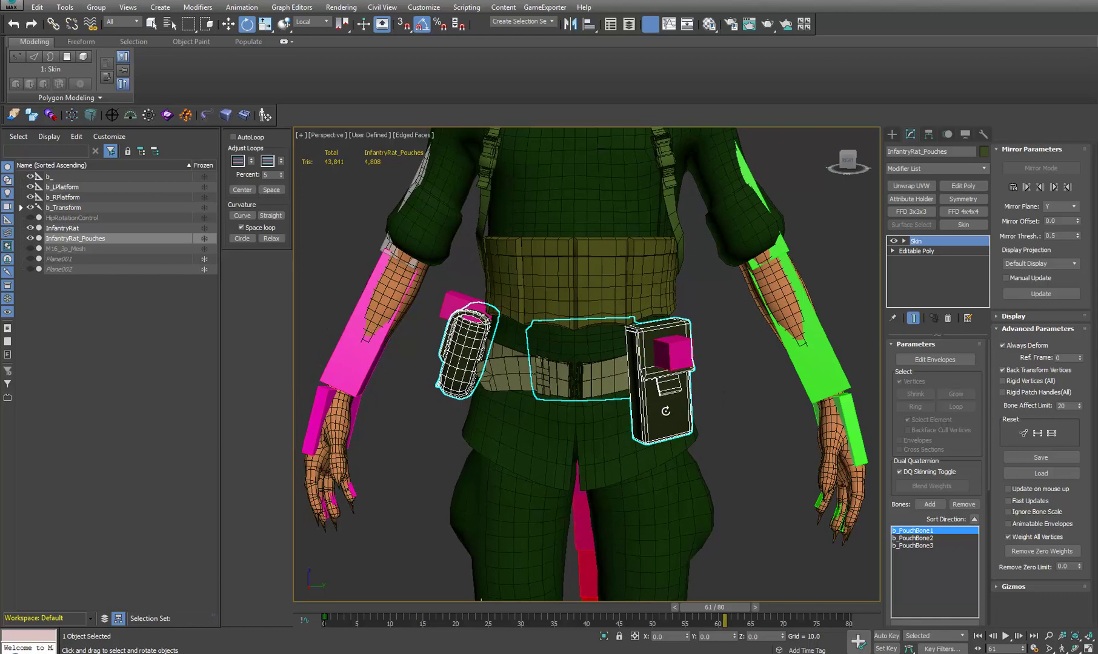
{"action": "mouse_move", "coordinate": [665, 411]}
{"action": "middle_mouse_down", "text": "alt"}
{"action": "mouse_move", "coordinate": [530, 416]}
{"action": "mouse_move", "coordinate": [715, 421]}
{"action": "mouse_move", "coordinate": [662, 427]}
{"action": "middle_mouse_up", "text": "alt"}
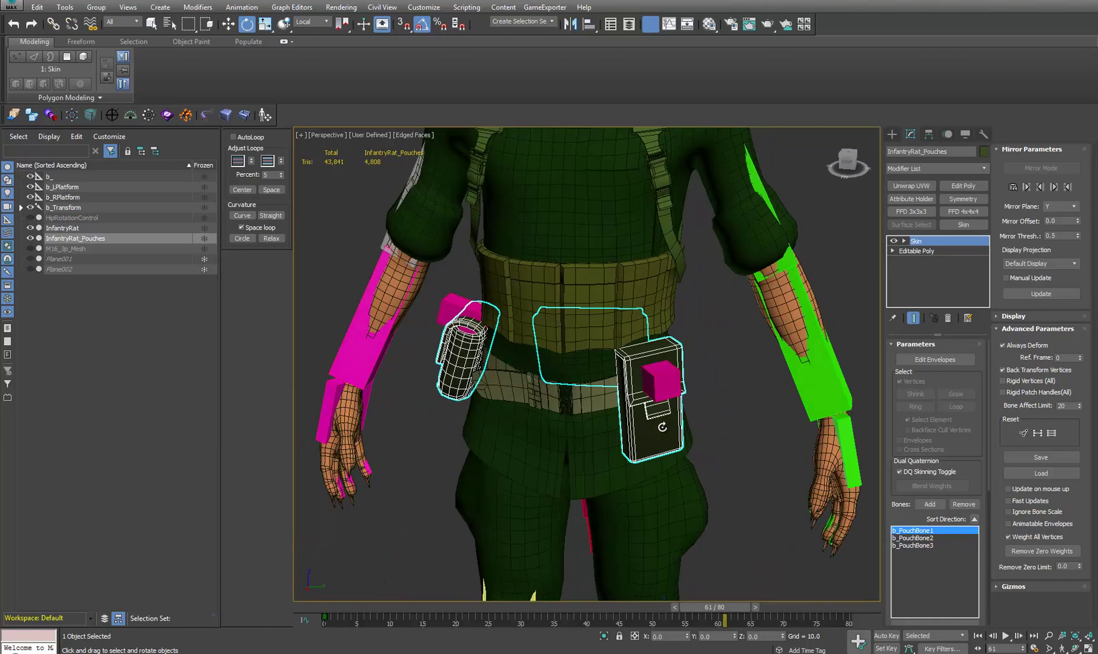
Select the left ear bone chain from b_L_Ear1 to b_L_Ear4 and test-rotate it
{"action": "left_click", "coordinate": [572, 227]}
{"action": "middle_click_drag", "start_coordinate": [571, 223], "coordinate": [658, 277]}
{"action": "left_click", "coordinate": [649, 179]}
{"action": "double_click", "coordinate": [659, 276]}
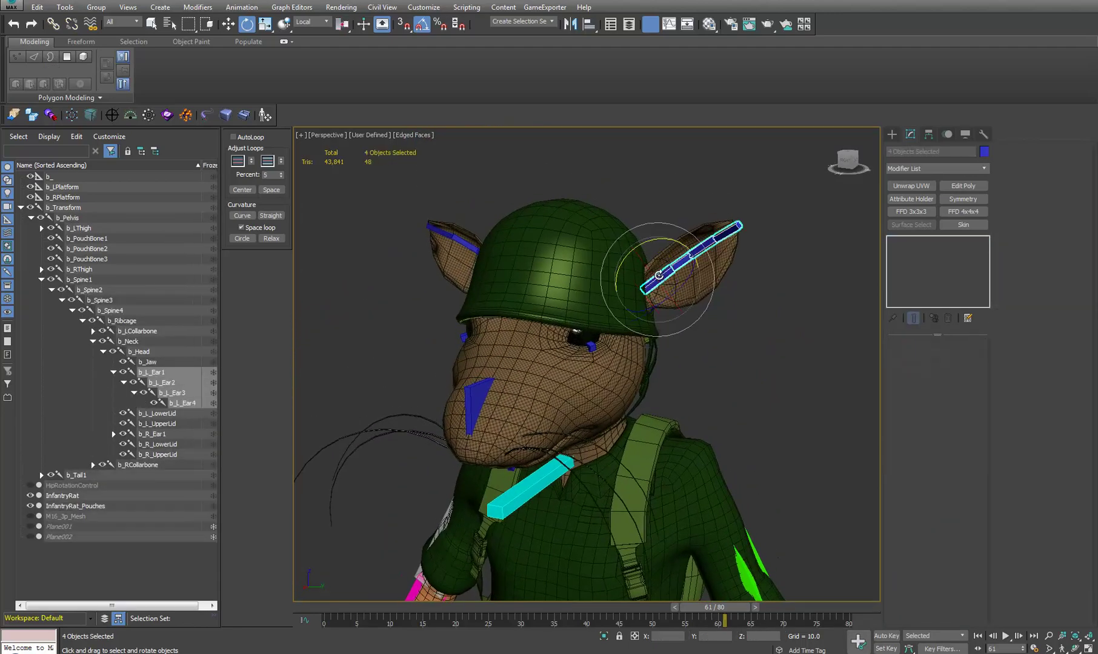
{"action": "mouse_move", "coordinate": [687, 281]}
{"action": "left_mouse_down"}
{"action": "mouse_move", "coordinate": [664, 305]}
{"action": "mouse_move", "coordinate": [687, 281]}
{"action": "left_mouse_up"}
Select the b_L_LowerLid eyelid bone and toggle the CAT rig between Setup and Animation mode, ending in Animation mode
{"action": "left_click", "coordinate": [589, 344]}
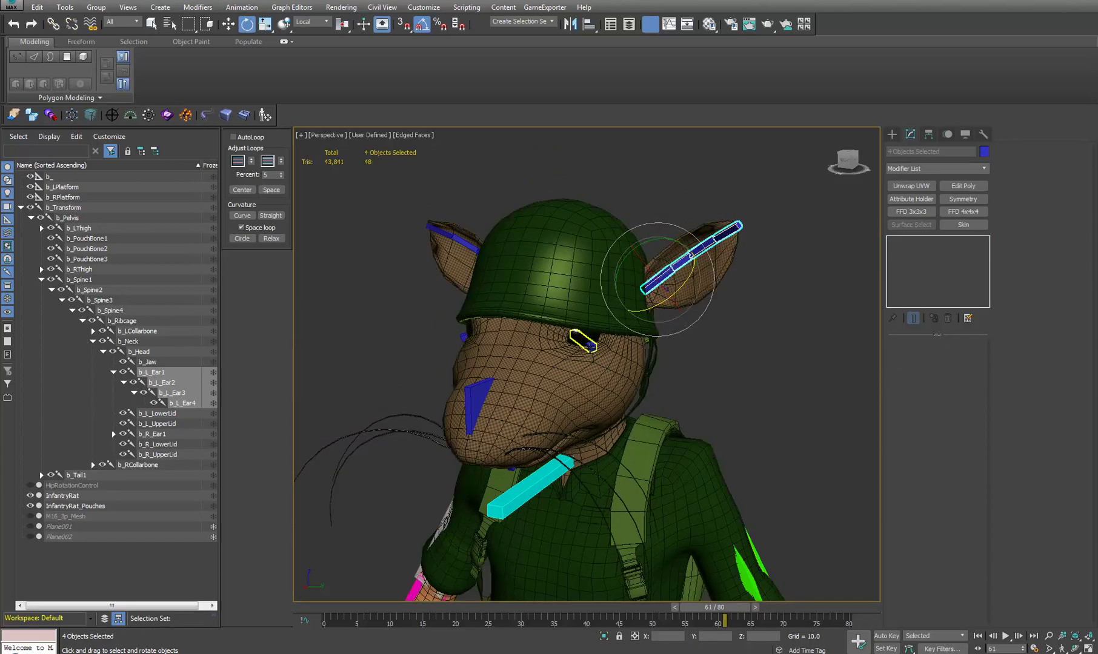
{"action": "middle_click_drag", "start_coordinate": [589, 344], "coordinate": [642, 360], "text": "alt"}
{"action": "scroll", "coordinate": [586, 328], "scroll_direction": "up", "scroll_amount": 4}
{"action": "left_click", "coordinate": [947, 134]}
{"action": "left_click", "coordinate": [901, 243]}
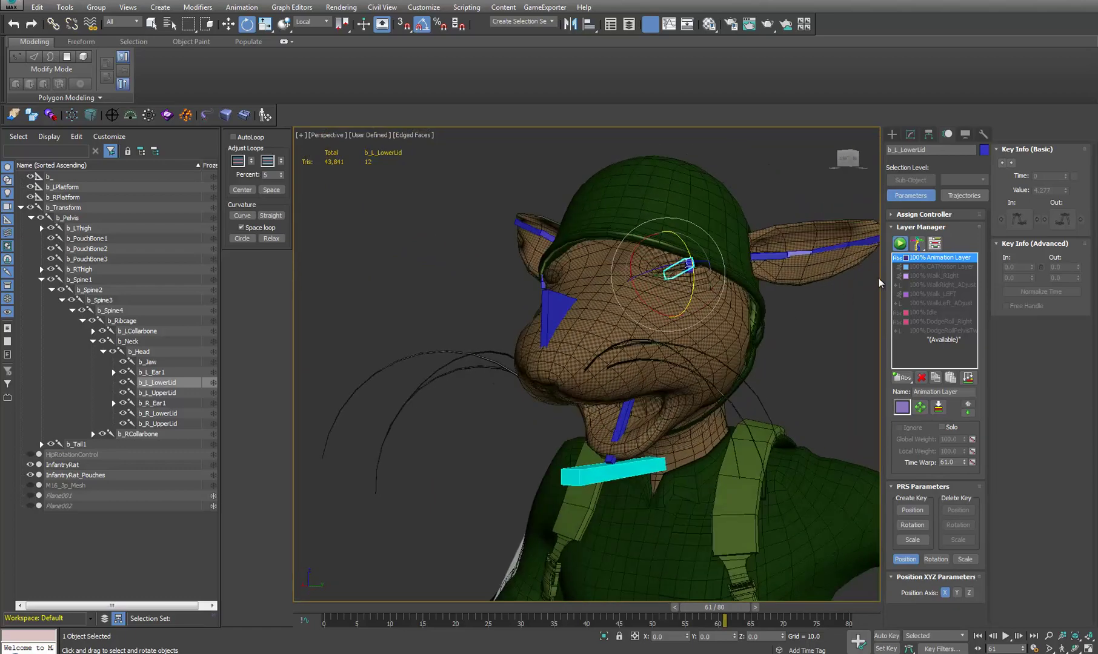
{"action": "left_click", "coordinate": [900, 244]}
{"action": "left_click", "coordinate": [901, 243]}
Select the b_Jaw bone in side view and rotate it to test the mouth opening
{"action": "middle_click_drag", "start_coordinate": [748, 420], "coordinate": [618, 400], "text": "alt"}
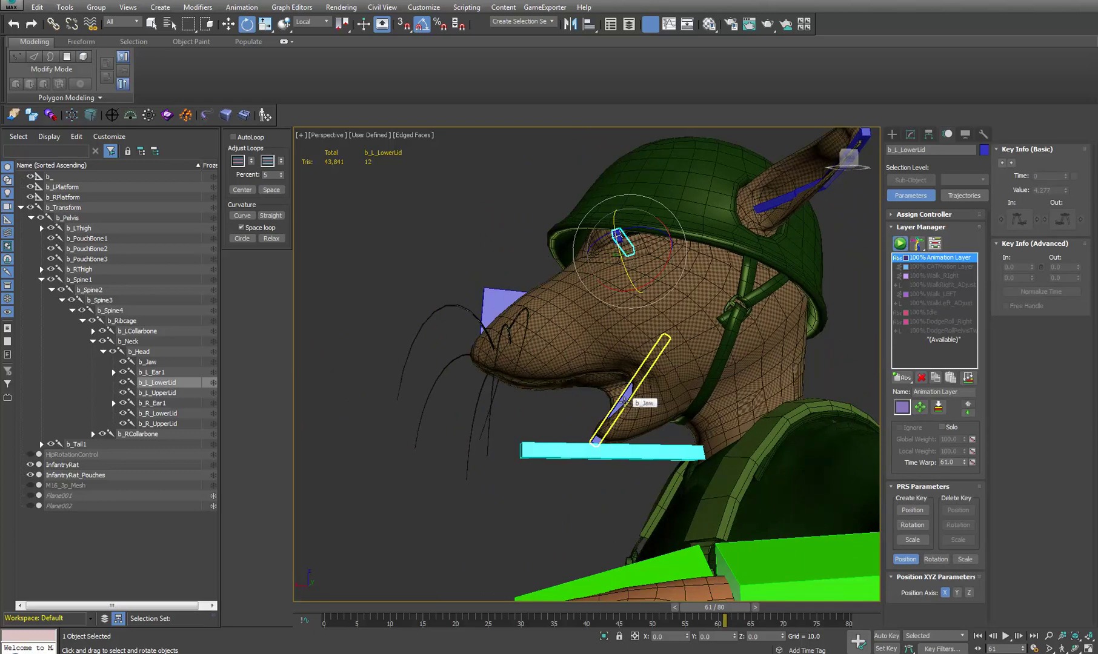
{"action": "left_click", "coordinate": [625, 400]}
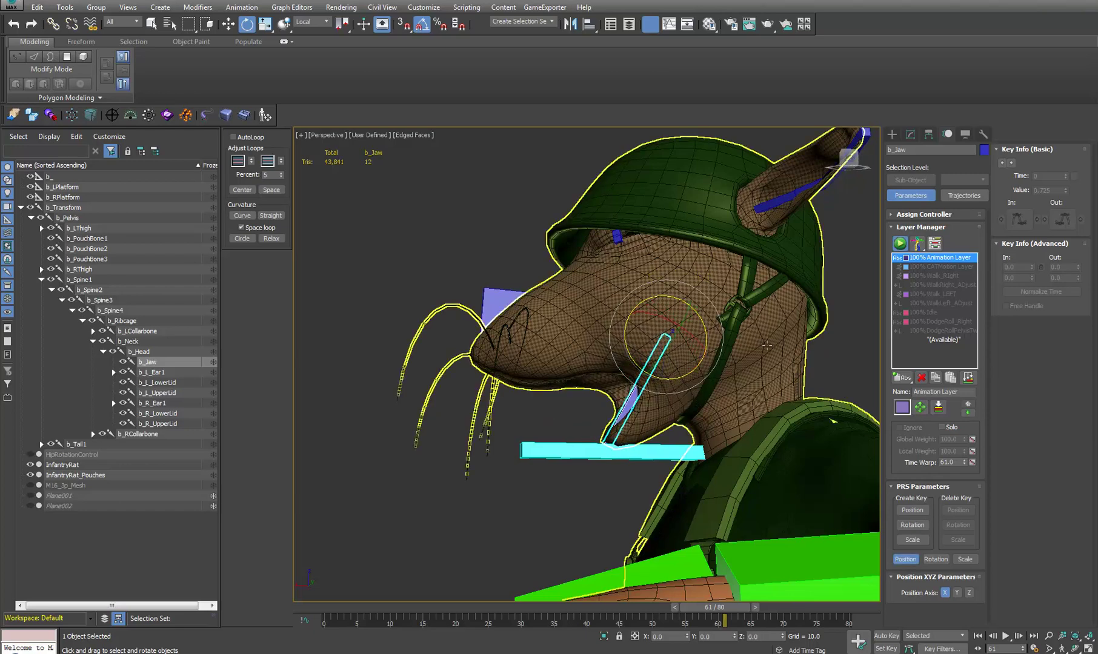
{"action": "mouse_move", "coordinate": [699, 369]}
{"action": "left_mouse_down"}
{"action": "mouse_move", "coordinate": [687, 370]}
{"action": "mouse_move", "coordinate": [700, 375]}
{"action": "left_mouse_up"}
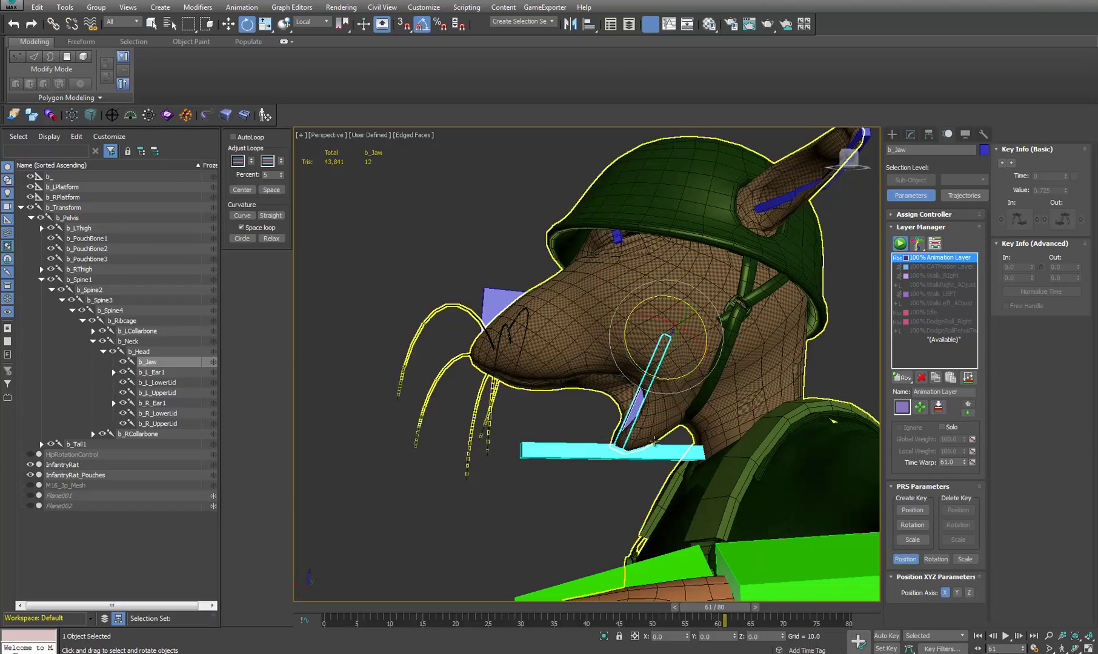
View the posed character from the front and toggle the CAT rig's animation, ending in Setup mode
{"action": "scroll", "coordinate": [701, 373], "scroll_direction": "down", "scroll_amount": 5}
{"action": "middle_click_drag", "start_coordinate": [606, 364], "coordinate": [730, 343], "text": "alt"}
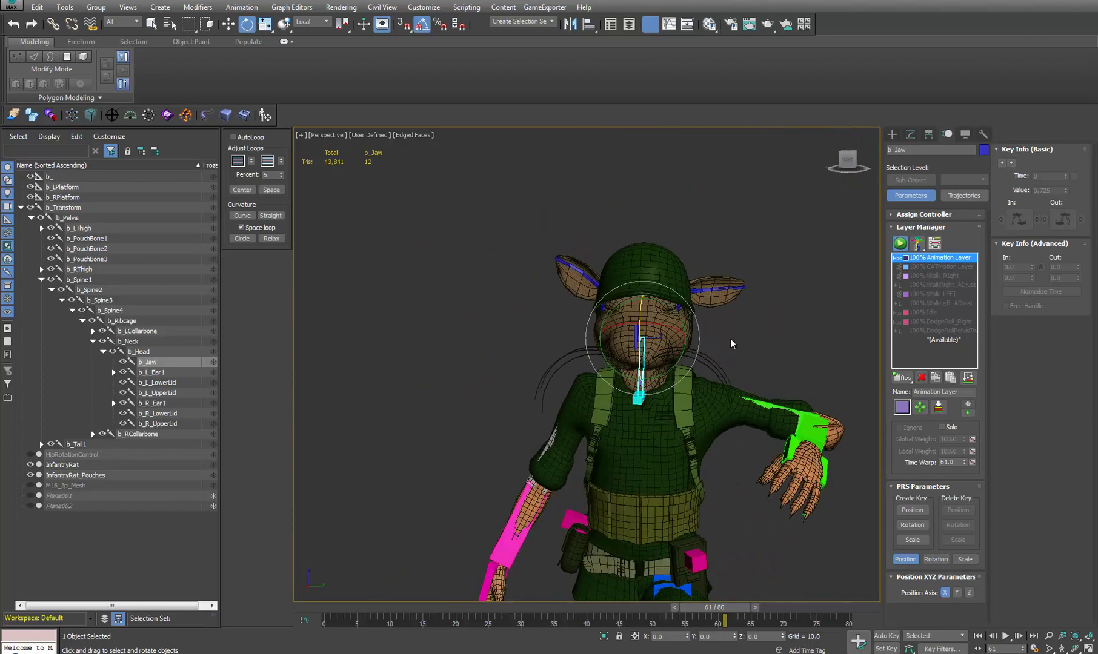
{"action": "middle_click_drag", "start_coordinate": [699, 433], "coordinate": [735, 321]}
{"action": "scroll", "coordinate": [690, 258], "scroll_direction": "up", "scroll_amount": 3}
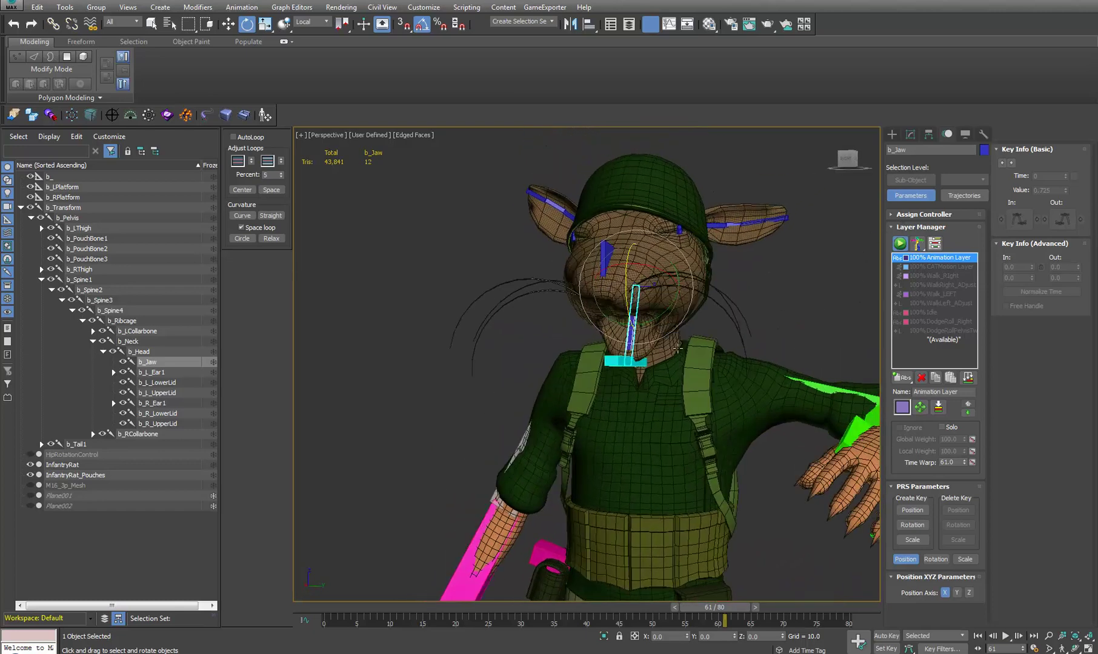
{"action": "left_click", "coordinate": [900, 243]}
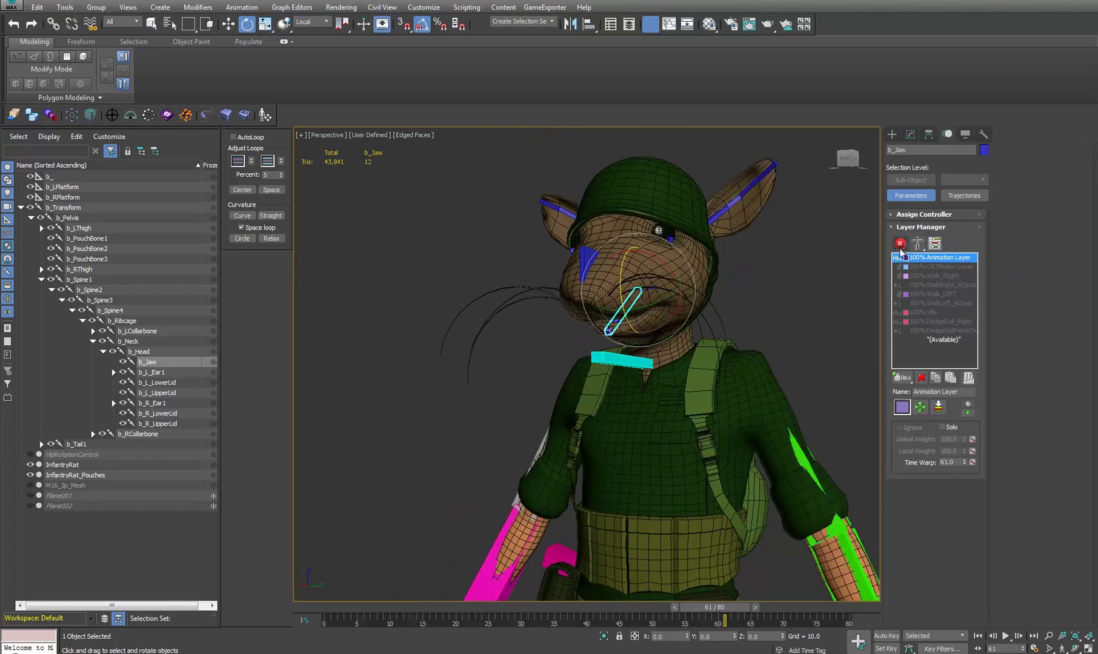
{"action": "left_click", "coordinate": [900, 246]}
{"action": "left_click", "coordinate": [900, 245]}
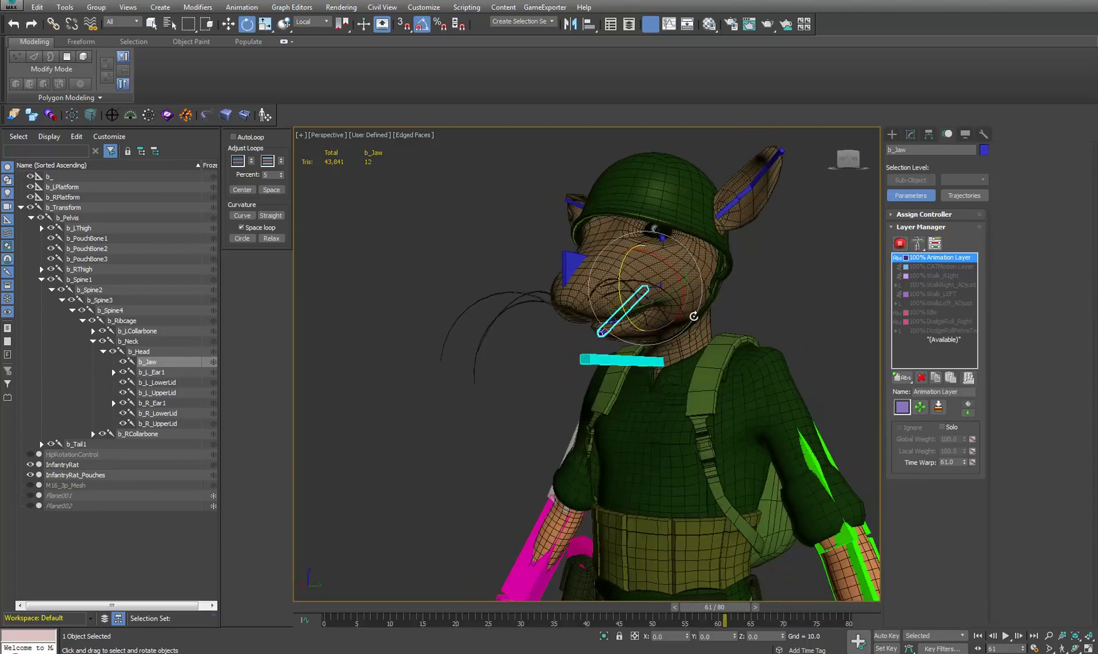
Select the InfantryRat mesh and display its modifier stack with the Skin settings
{"action": "scroll", "coordinate": [694, 392], "scroll_direction": "up", "scroll_amount": 5}
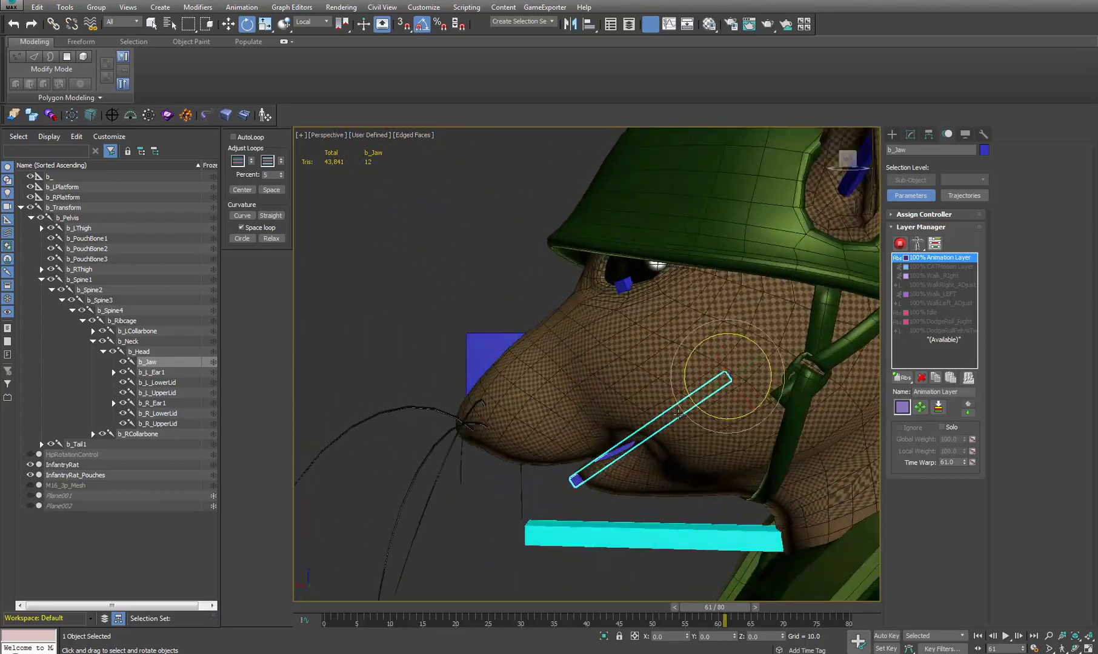
{"action": "middle_click_drag", "start_coordinate": [770, 410], "coordinate": [754, 391], "text": "alt"}
{"action": "left_click", "coordinate": [745, 362]}
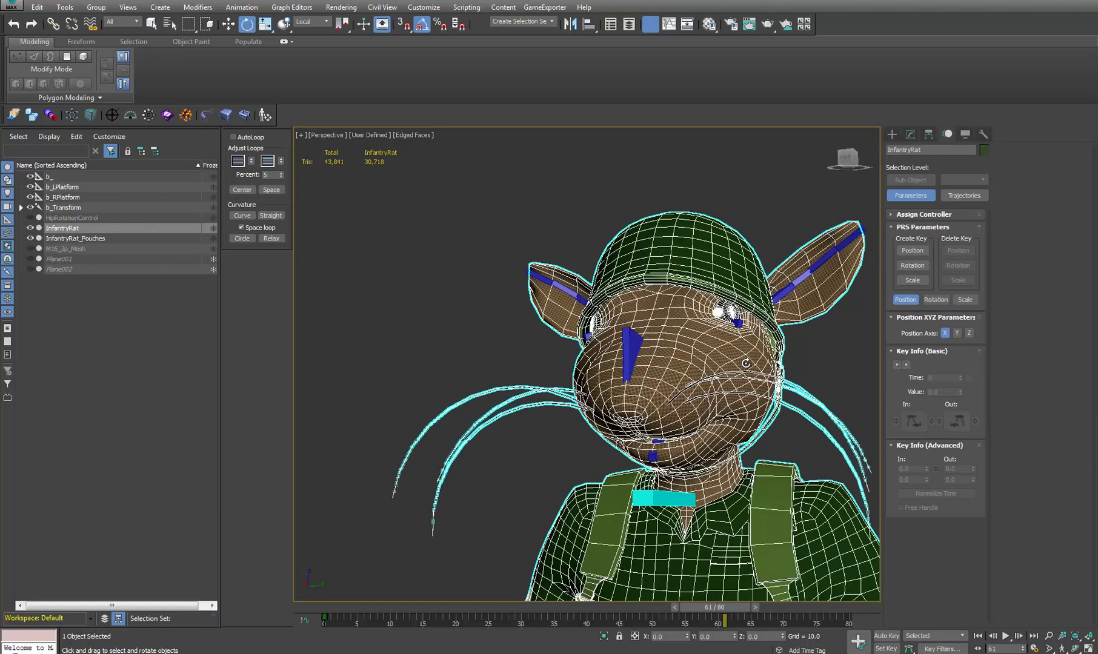
{"action": "left_click", "coordinate": [913, 137]}
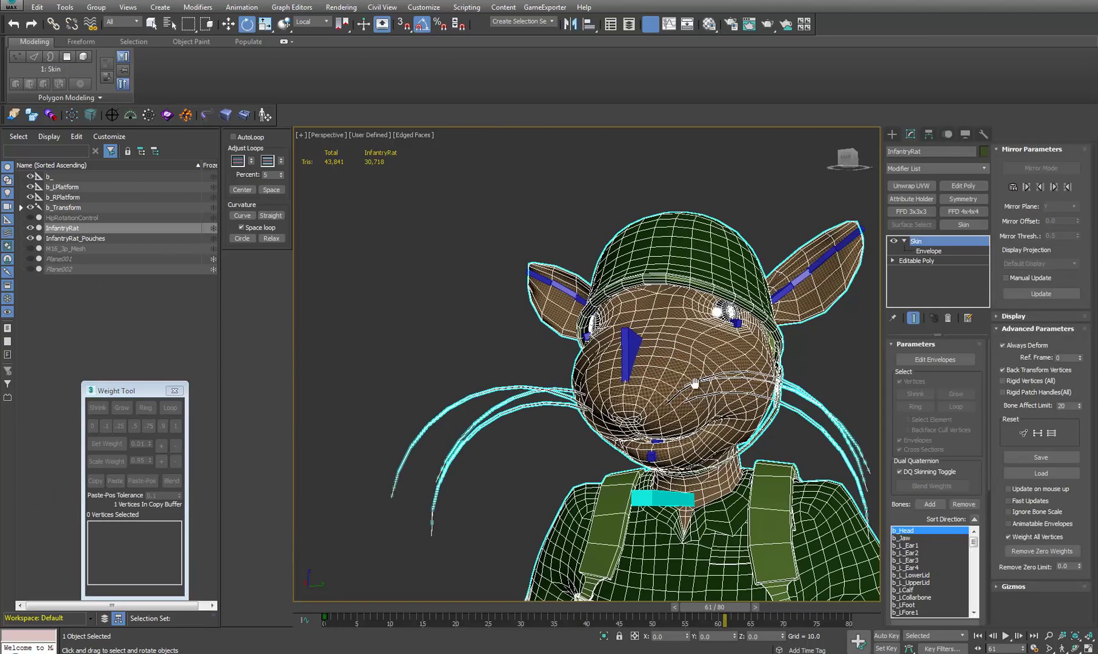
{"action": "scroll", "coordinate": [764, 300], "scroll_direction": "down", "scroll_amount": 5}
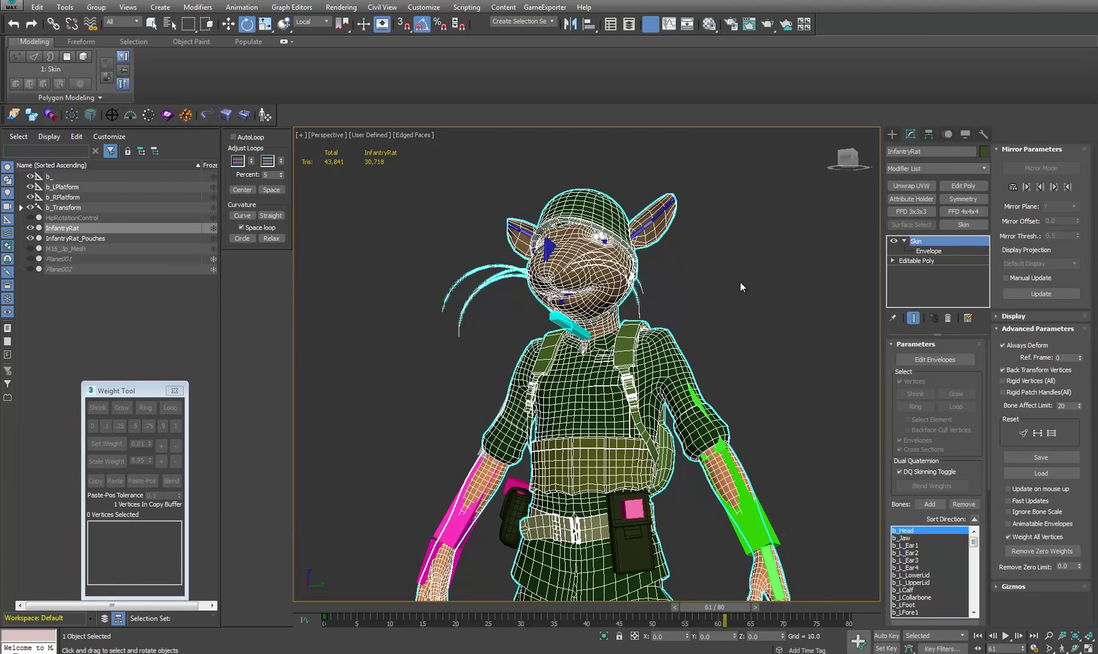
{"action": "middle_click_drag", "start_coordinate": [741, 281], "coordinate": [794, 271], "text": "alt"}
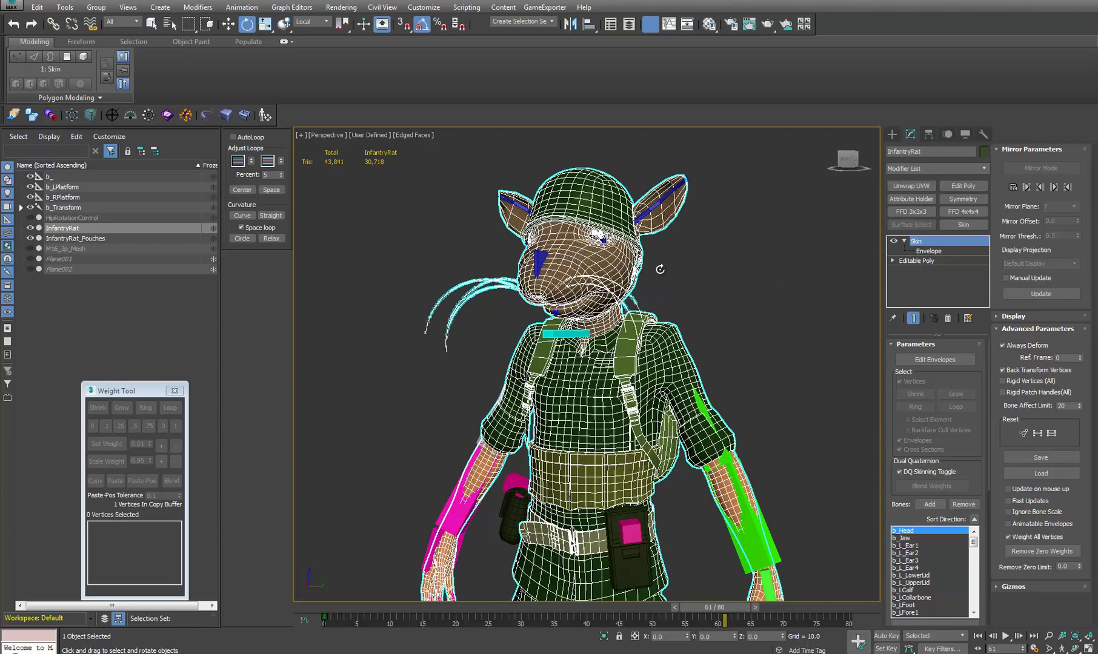
Clone the InfantryRat mesh as a copy named InfantryRat_Head
{"action": "left_click", "coordinate": [695, 341]}
{"action": "left_click", "coordinate": [673, 346]}
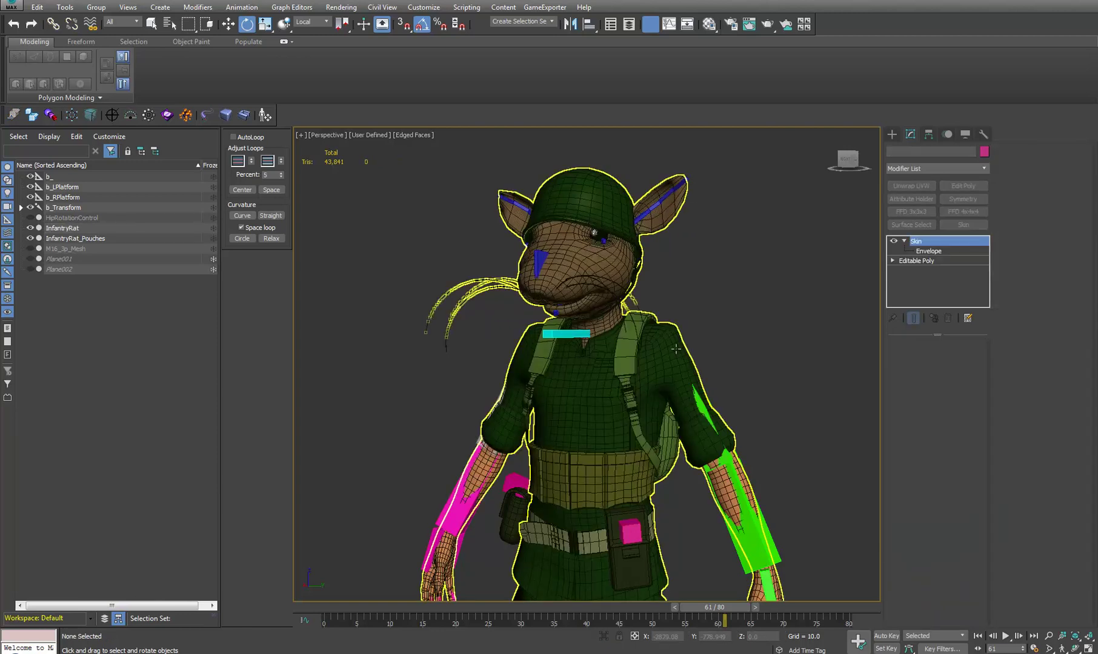
{"action": "right_click", "coordinate": [672, 346]}
{"action": "left_click", "coordinate": [688, 420]}
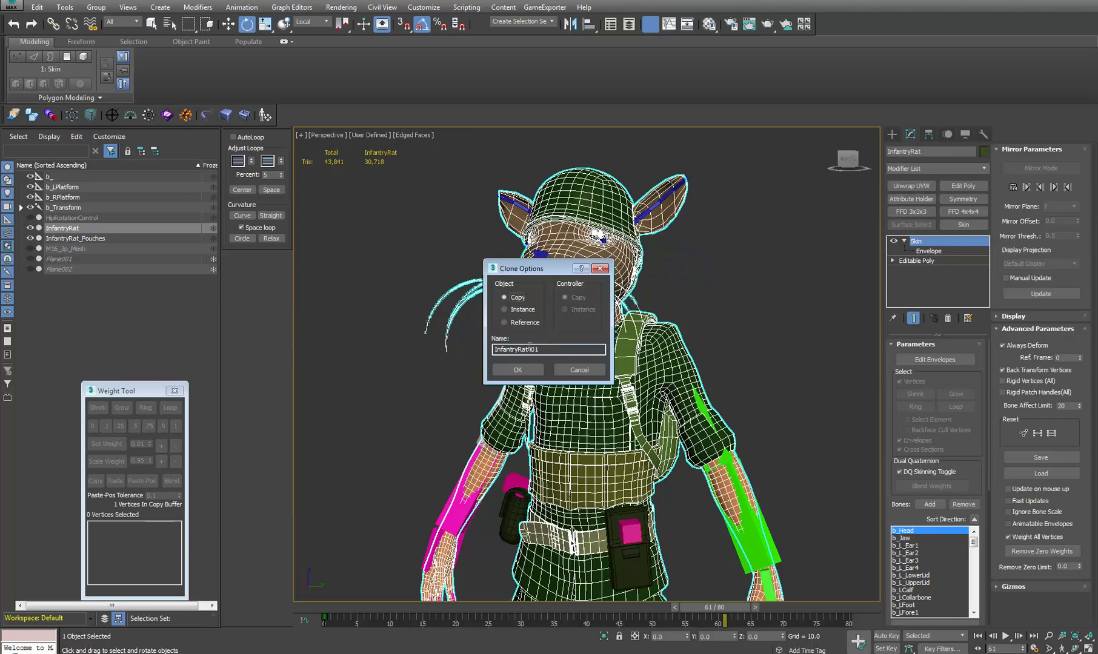
{"action": "type", "text": "_Head"}
{"action": "left_click", "coordinate": [517, 369]}
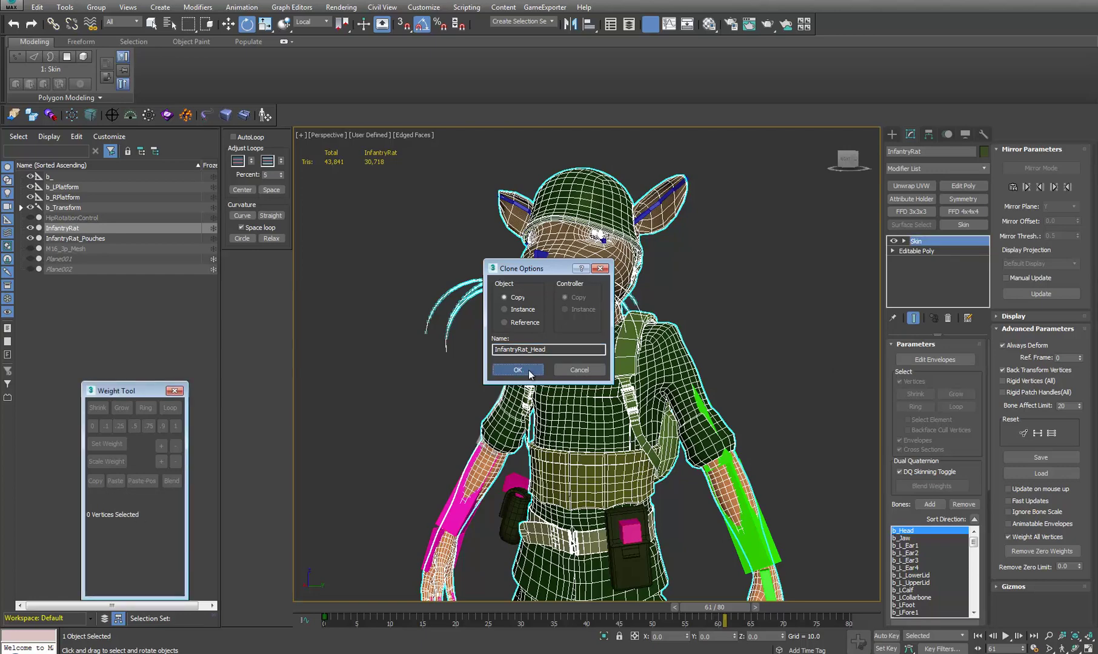
Select the b_LForearm bone and toggle the CAT rig between Setup and Animation mode to test the cloned mesh, ending in Setup mode
{"action": "middle_click_drag", "start_coordinate": [597, 289], "coordinate": [631, 294], "text": "alt"}
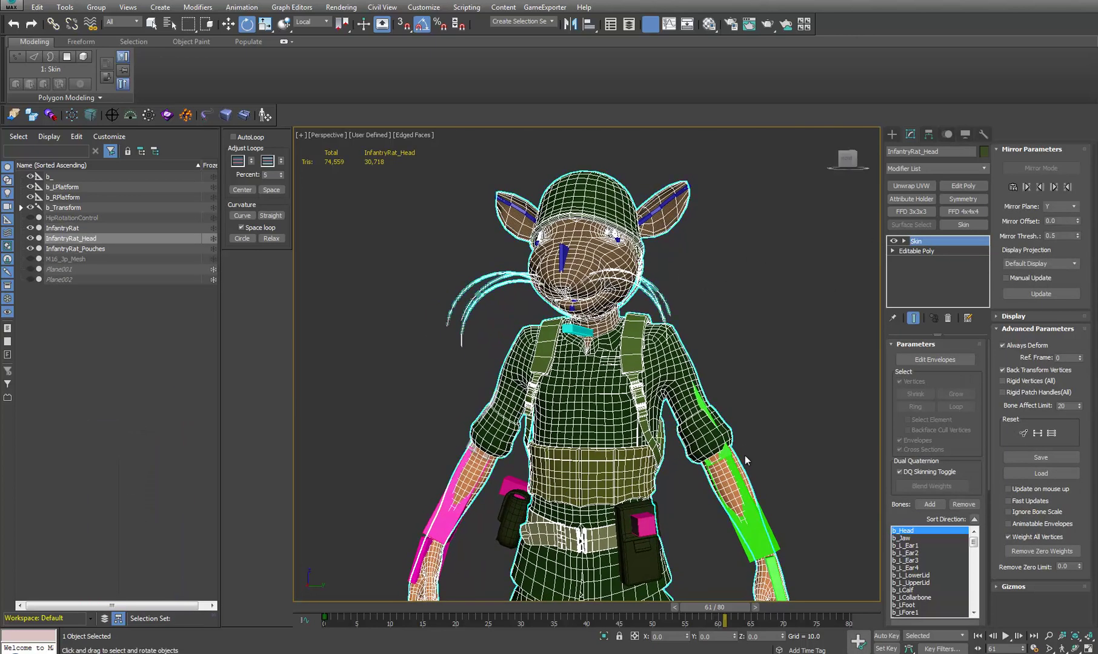
{"action": "left_click", "coordinate": [747, 514]}
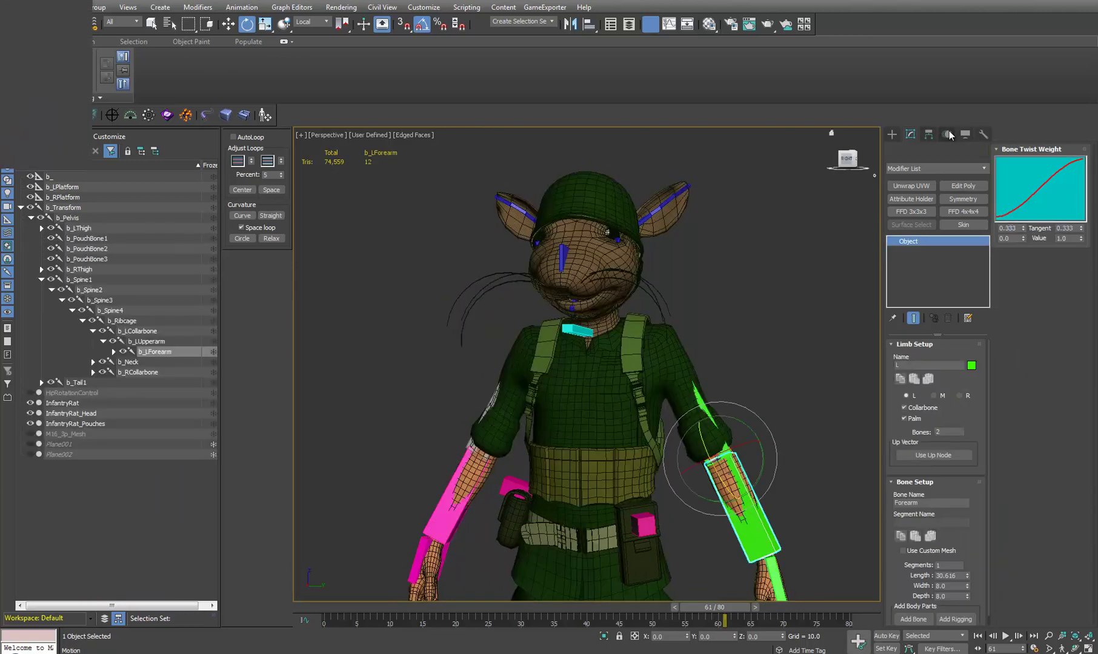
{"action": "left_click", "coordinate": [947, 134]}
{"action": "left_click", "coordinate": [900, 261]}
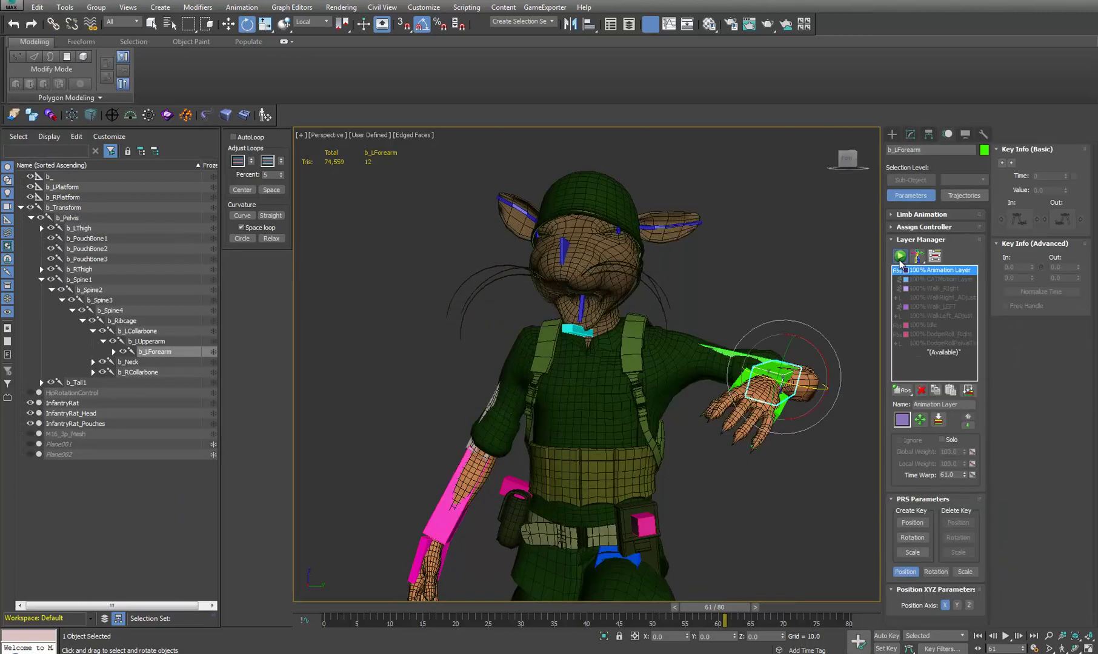
{"action": "left_click", "coordinate": [899, 260]}
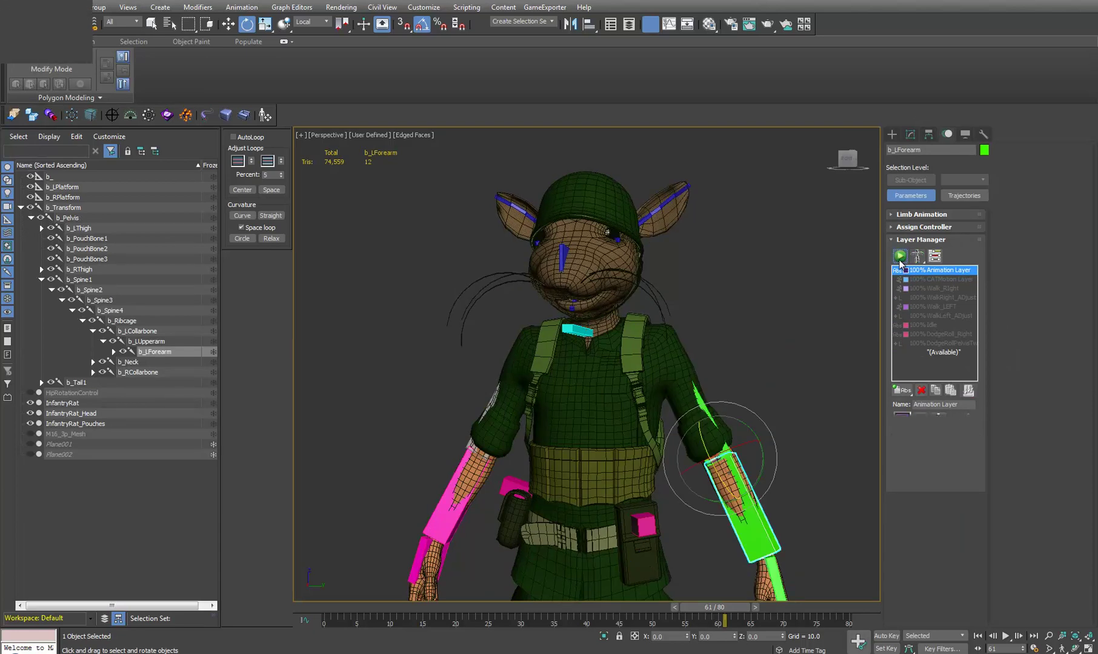
{"action": "left_click", "coordinate": [900, 261]}
{"action": "mouse_move", "coordinate": [654, 273]}
{"action": "middle_mouse_down", "text": "alt"}
{"action": "mouse_move", "coordinate": [610, 264]}
{"action": "mouse_move", "coordinate": [663, 270]}
{"action": "middle_mouse_up", "text": "alt"}
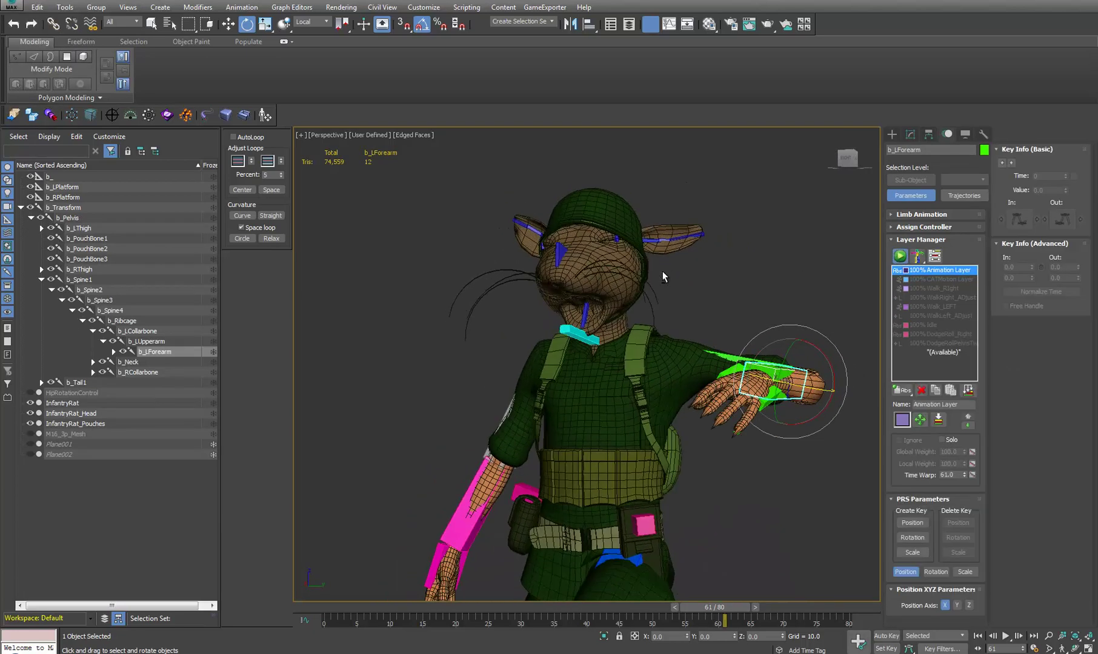
{"action": "left_click", "coordinate": [900, 256]}
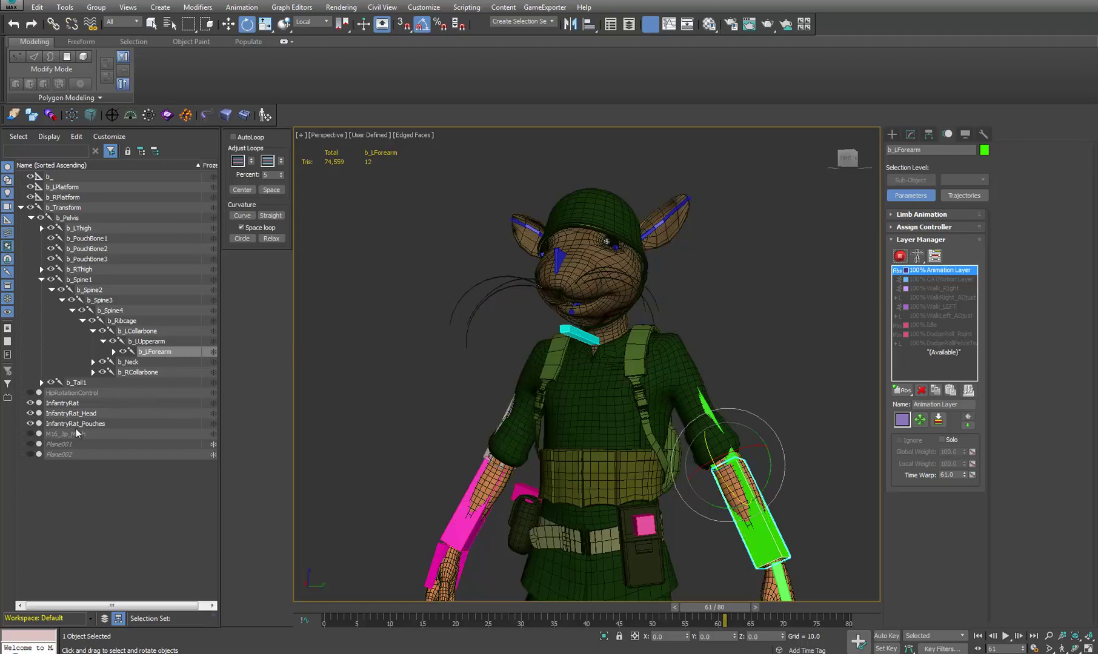
Delete all Editable Poly elements of InfantryRat_Head except the head, ears, helmet and whiskers, and return to its Skin modifier
{"action": "left_click", "coordinate": [83, 414]}
{"action": "middle_click_drag", "start_coordinate": [514, 346], "coordinate": [544, 318], "text": "alt"}
{"action": "left_click", "coordinate": [911, 136]}
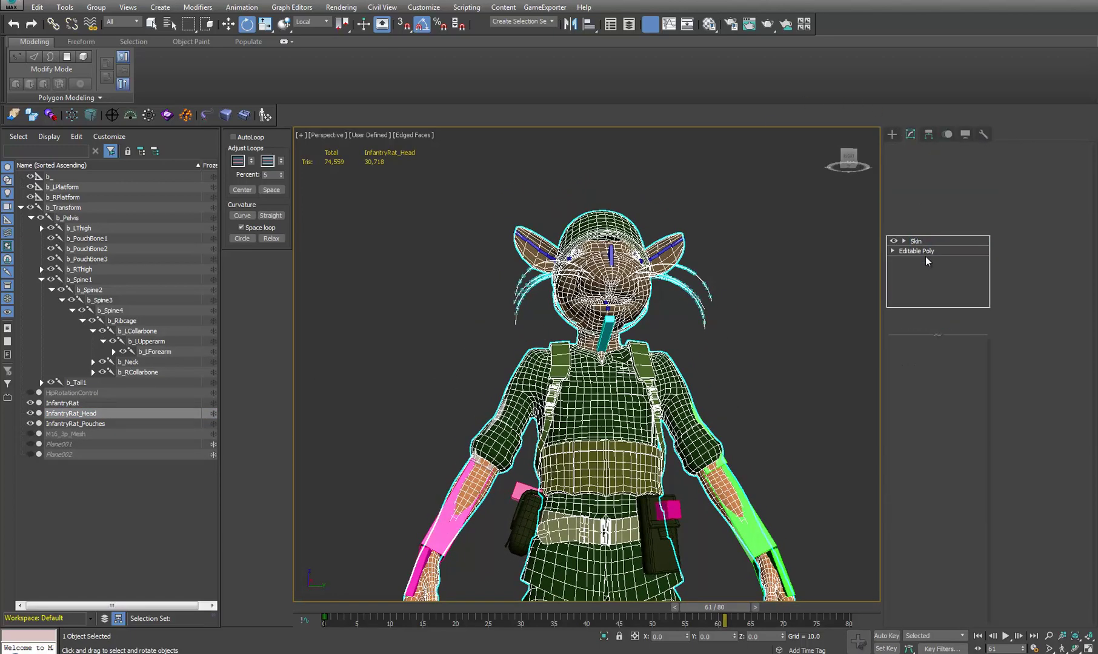
{"action": "left_click", "coordinate": [918, 250]}
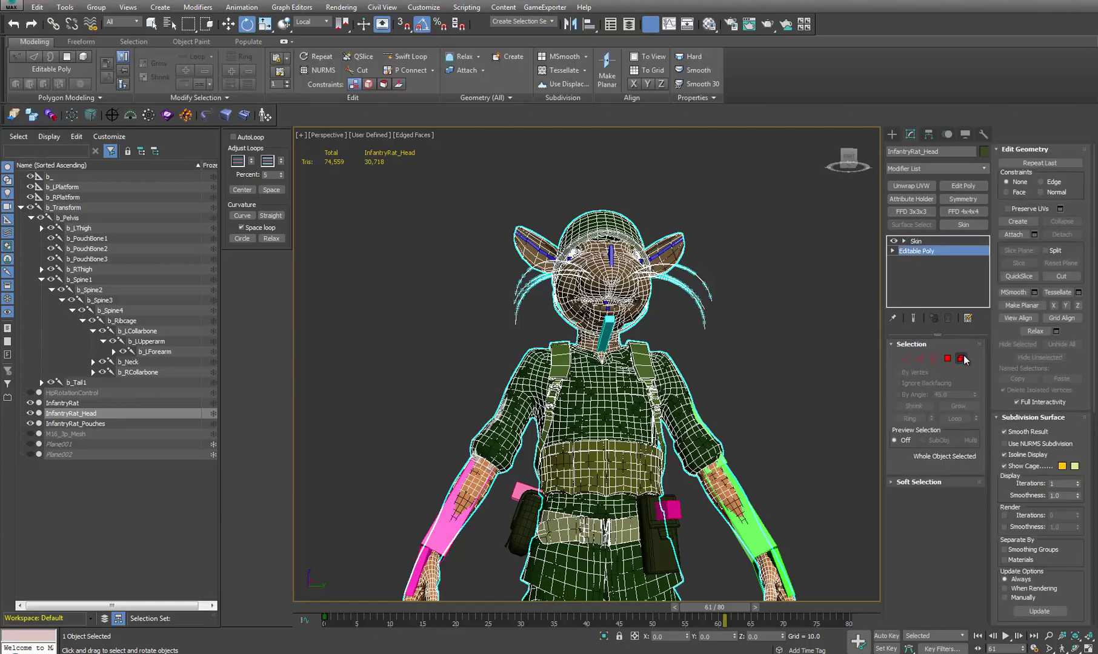
{"action": "left_click", "coordinate": [960, 358]}
{"action": "left_click", "coordinate": [625, 276]}
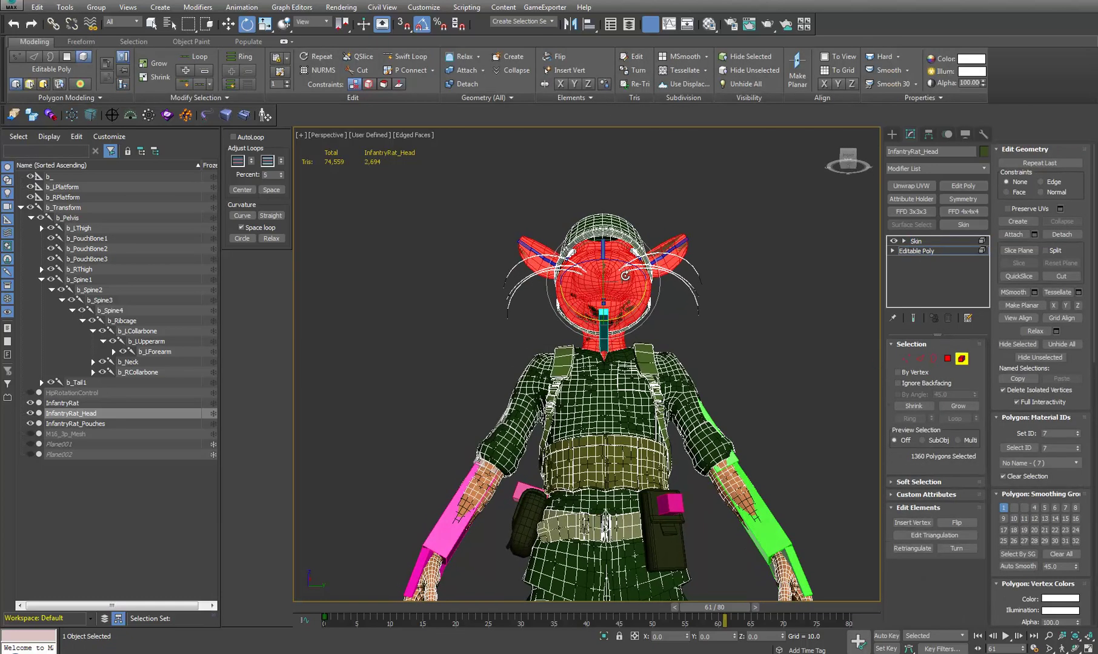
{"action": "middle_click_drag", "start_coordinate": [625, 277], "coordinate": [555, 247], "text": "alt"}
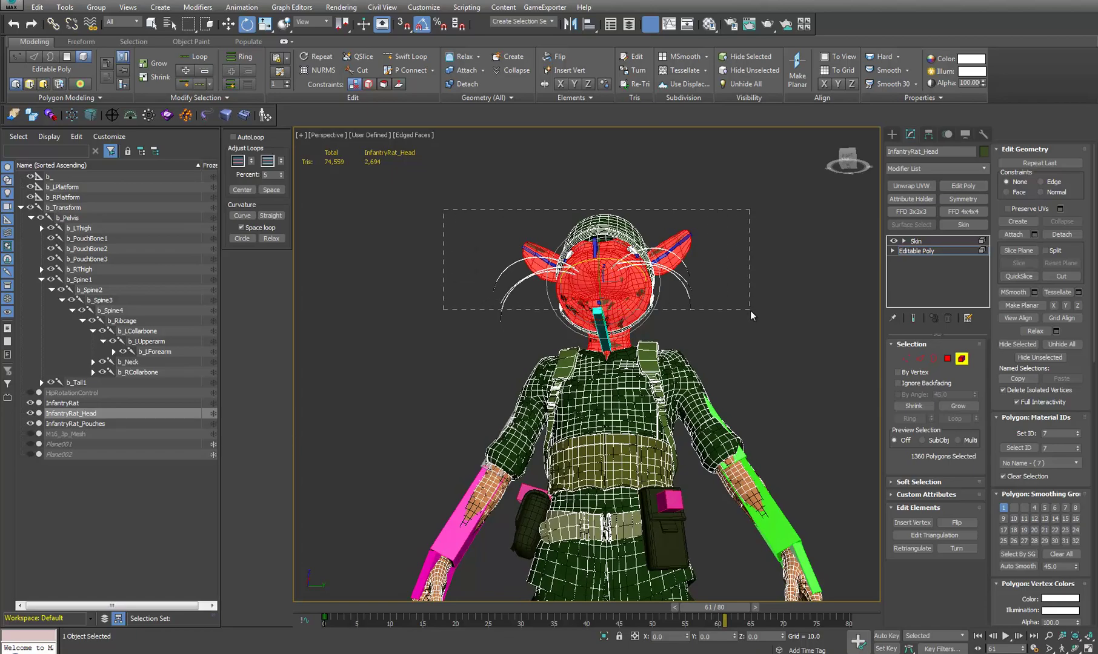
{"action": "left_click_drag", "start_coordinate": [774, 336], "coordinate": [777, 341]}
{"action": "middle_click_drag", "start_coordinate": [715, 349], "coordinate": [548, 403], "text": "alt"}
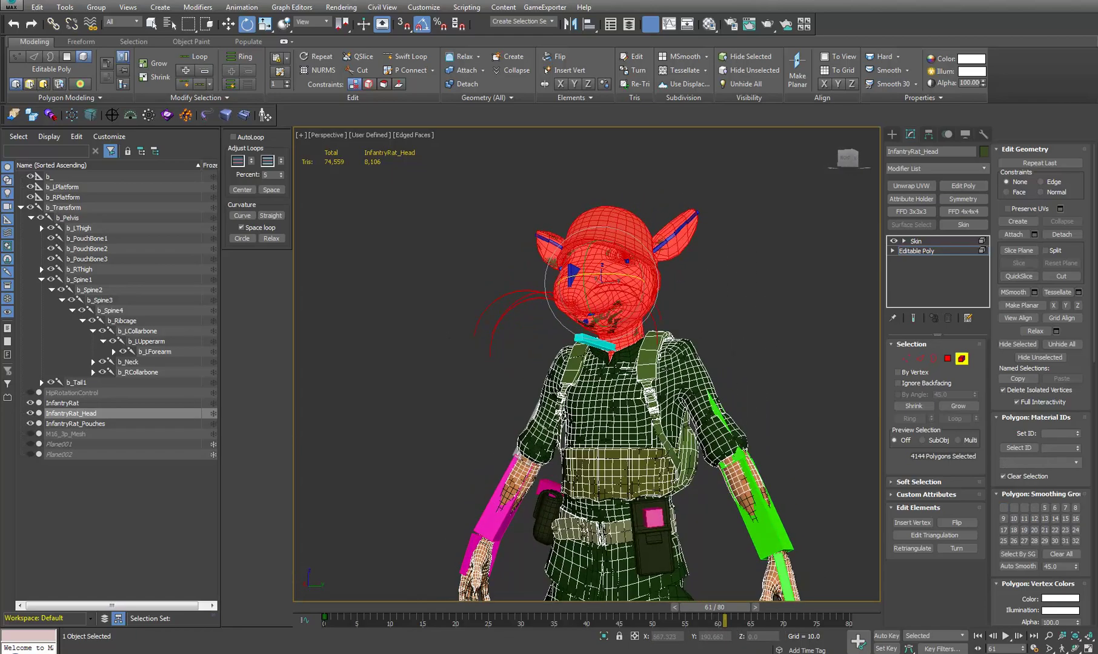
{"action": "left_click", "coordinate": [667, 369]}
{"action": "key", "text": "ctrl+d"}
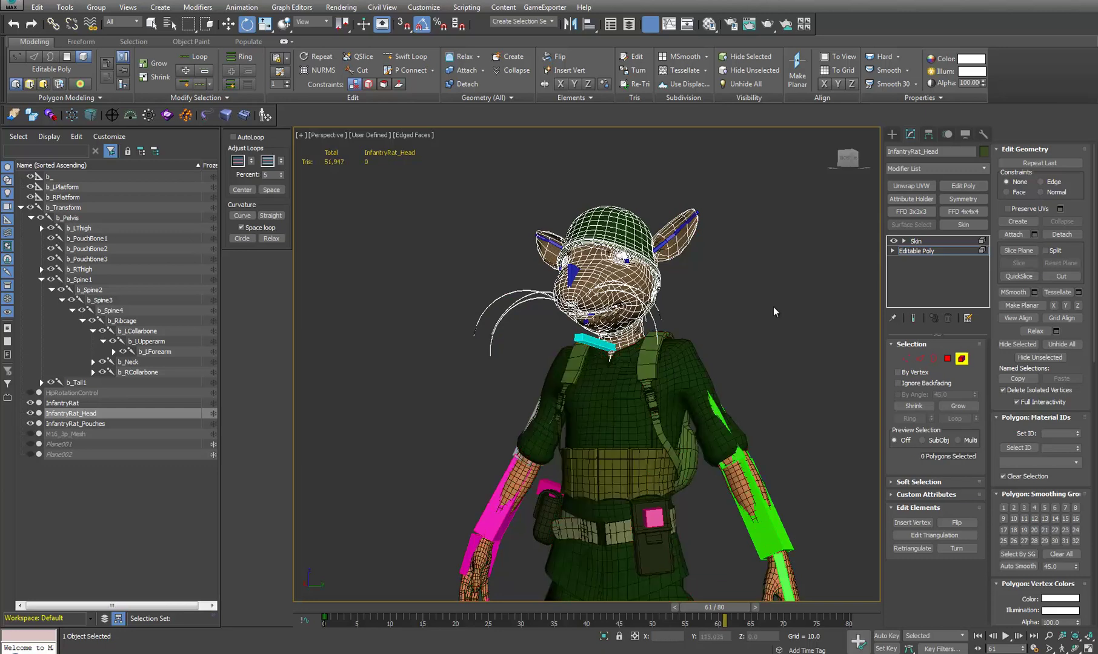
{"action": "middle_click_drag", "start_coordinate": [714, 386], "coordinate": [705, 369], "text": "alt"}
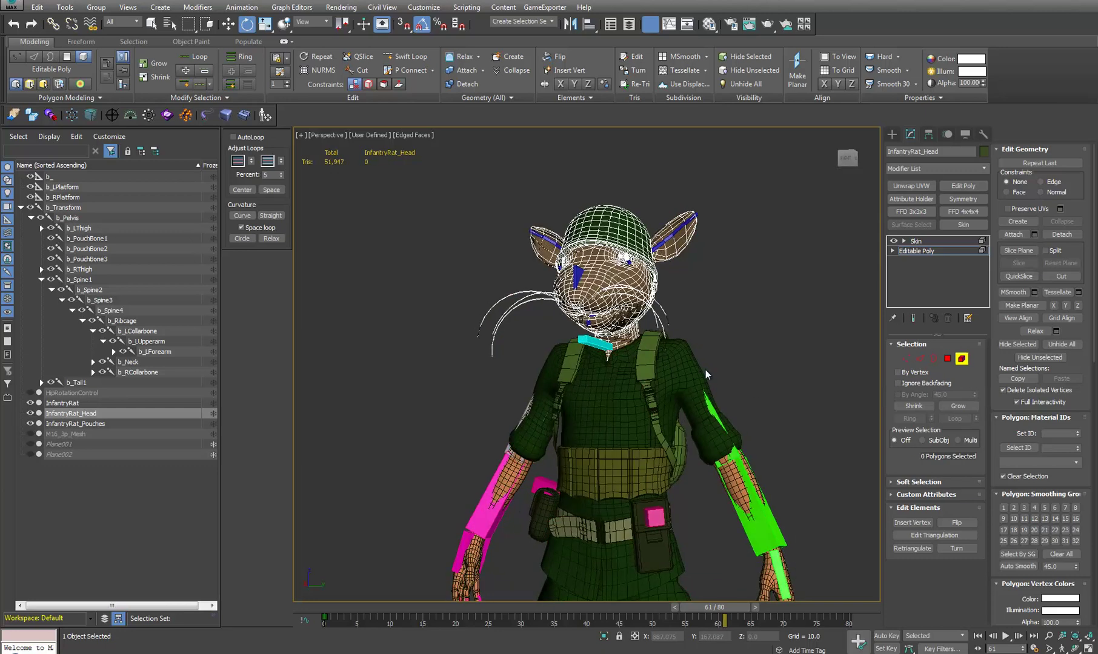
{"action": "left_click", "coordinate": [961, 359]}
{"action": "key", "text": "Up"}
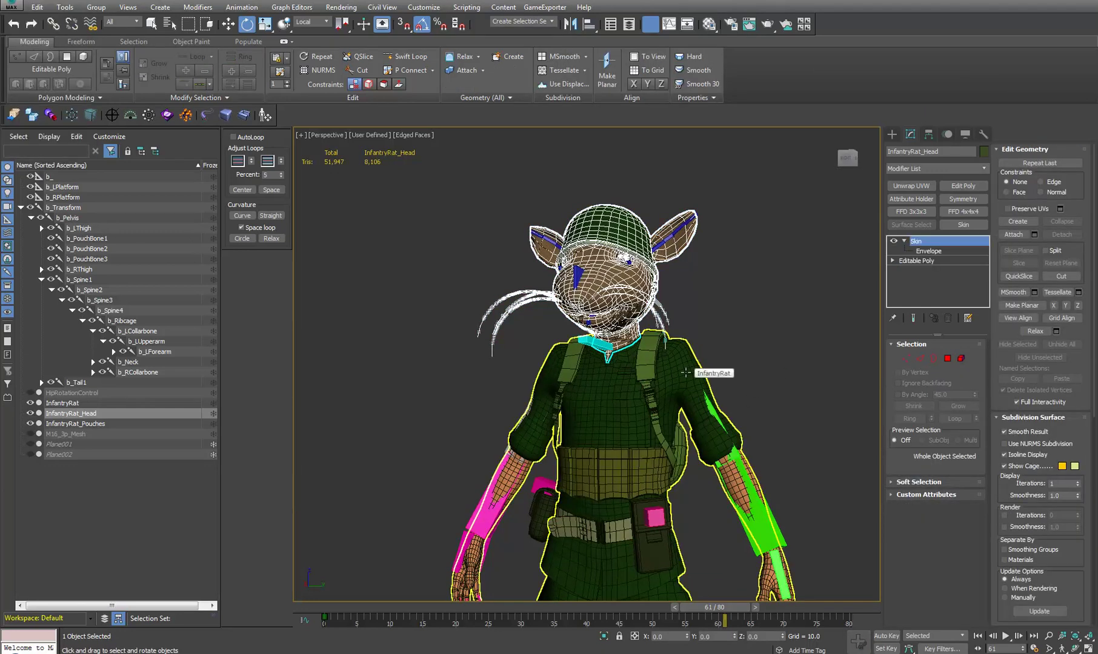
Clone the full InfantryRat mesh as a copy named InfantryRat_Original
{"action": "left_click", "coordinate": [685, 372]}
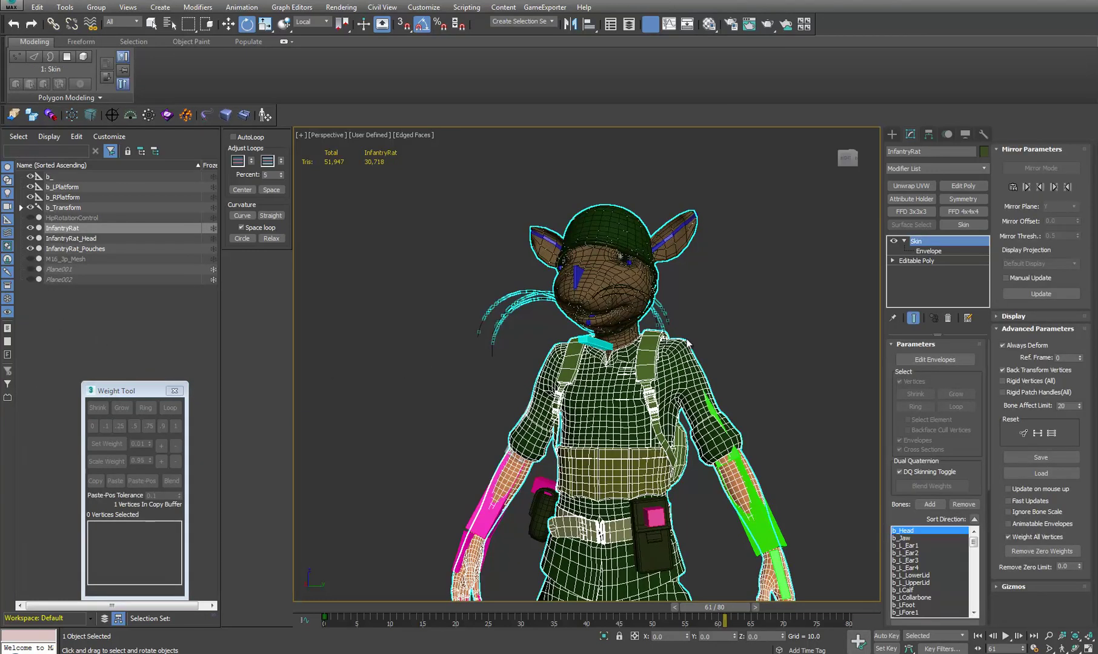
{"action": "right_click", "coordinate": [714, 332]}
{"action": "left_click", "coordinate": [720, 405]}
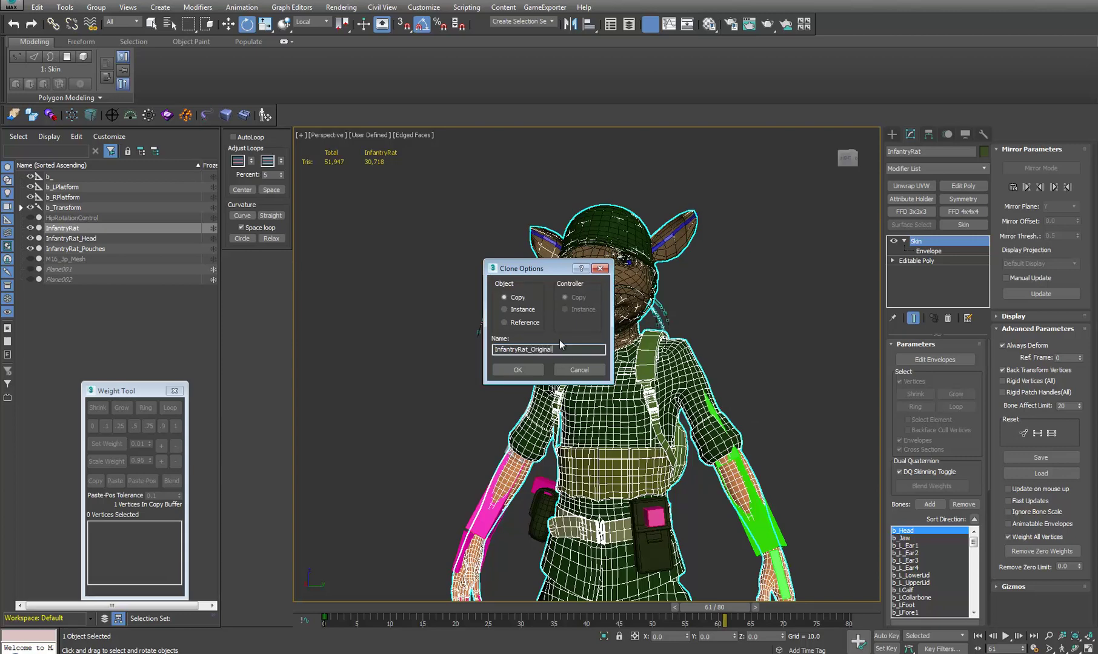
{"action": "left_click", "coordinate": [514, 369]}
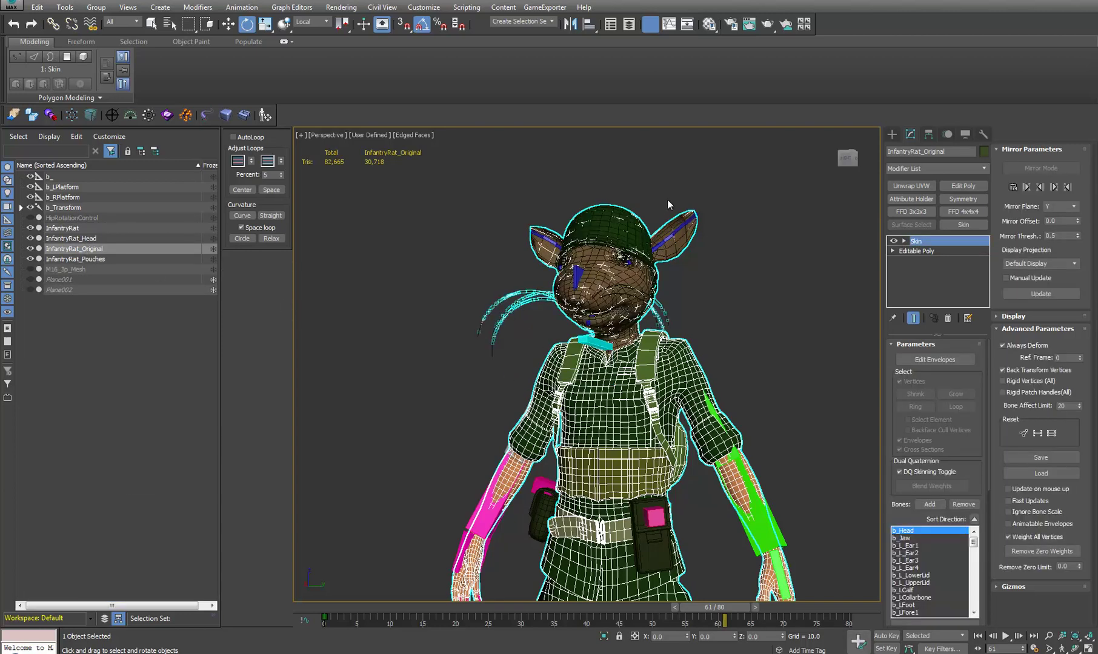
Clone the InfantryRat_Original mesh as a copy named InfantryRat_Headless
{"action": "right_click", "coordinate": [705, 299]}
{"action": "left_click", "coordinate": [730, 371]}
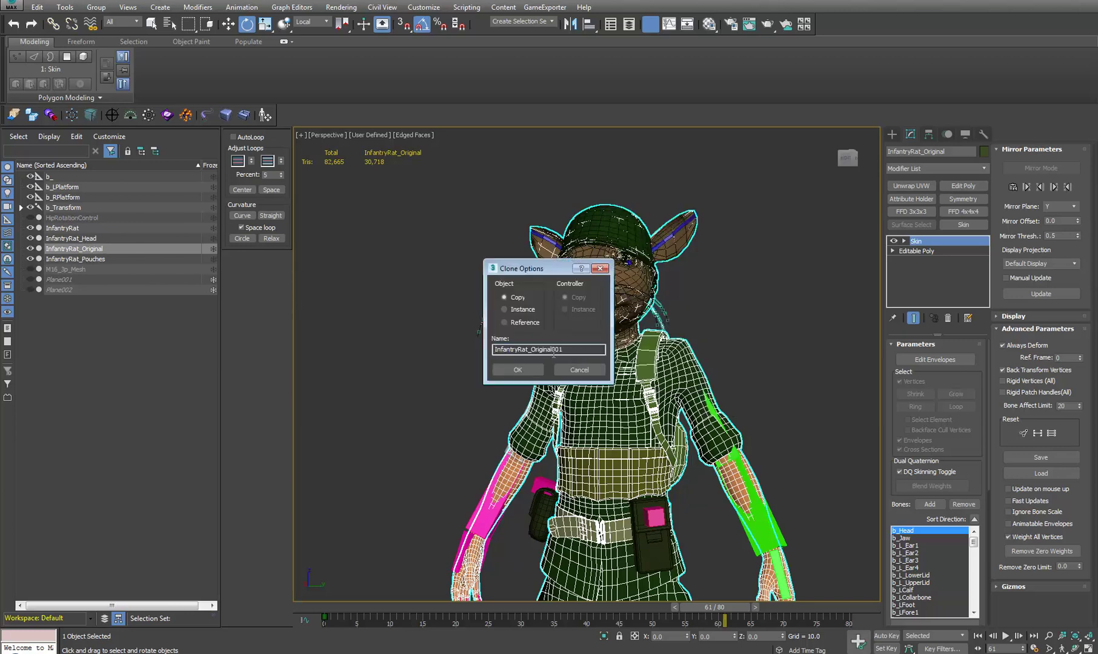
{"action": "left_click_drag", "start_coordinate": [532, 350], "coordinate": [581, 351]}
{"action": "type", "text": "Headless"}
{"action": "left_click", "coordinate": [517, 367]}
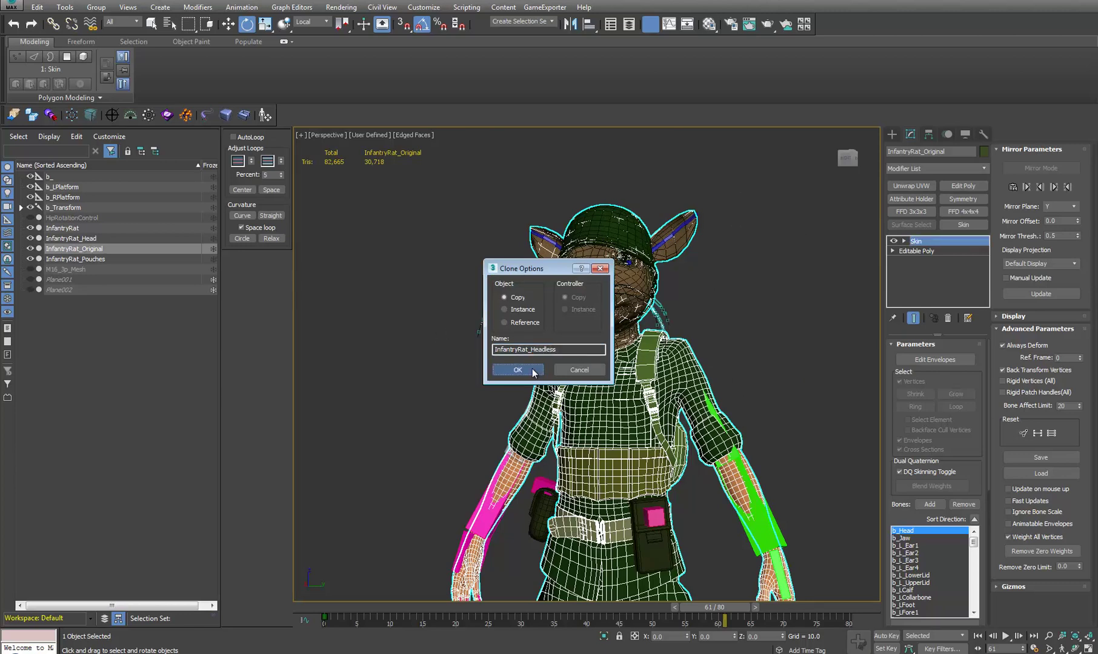
Hide the InfantryRat_Original, InfantryRat_Pouches and InfantryRat meshes
{"action": "left_click", "coordinate": [29, 259]}
{"action": "left_click", "coordinate": [29, 268]}
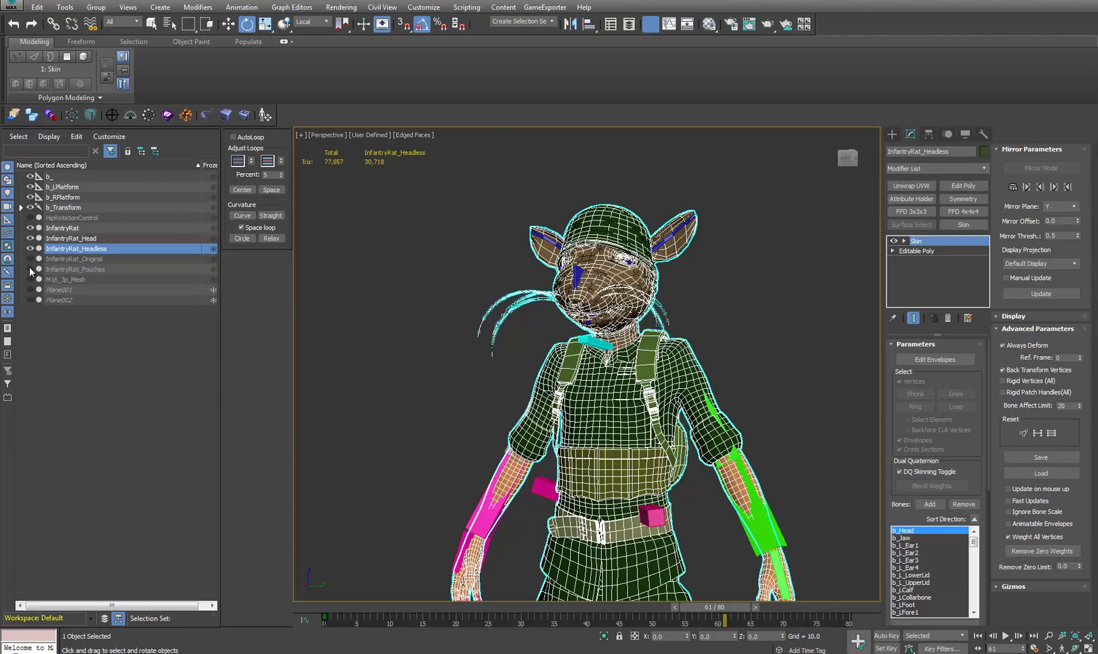
{"action": "left_click", "coordinate": [29, 228]}
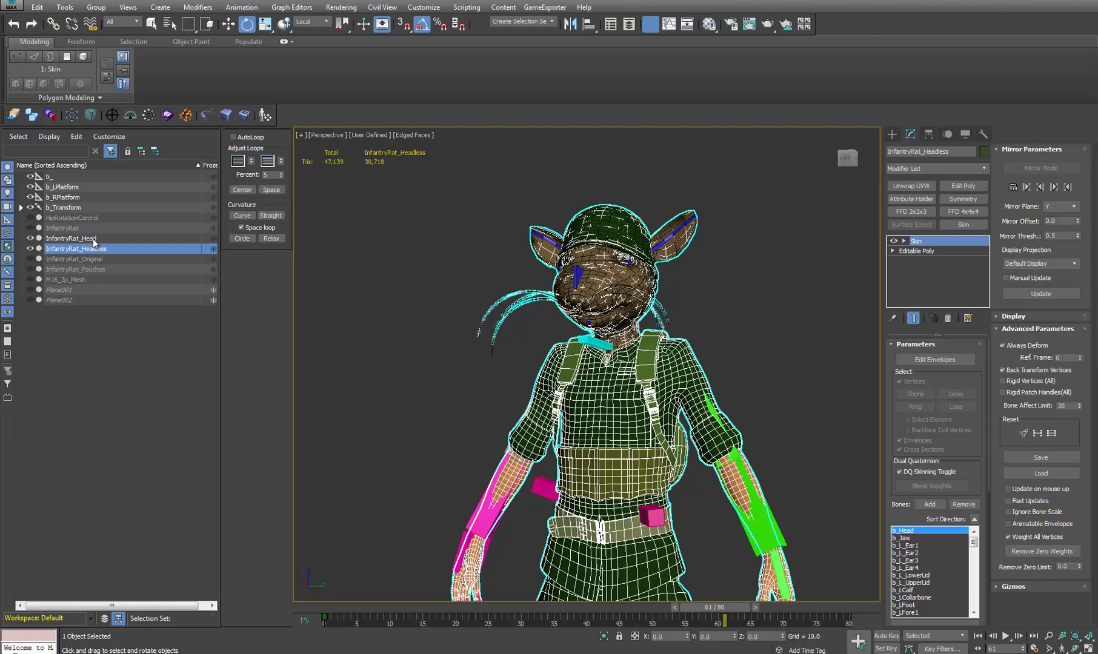
Select the head, ear, helmet and whisker elements of InfantryRat_Headless at its Editable Poly level
{"action": "left_click", "coordinate": [67, 239]}
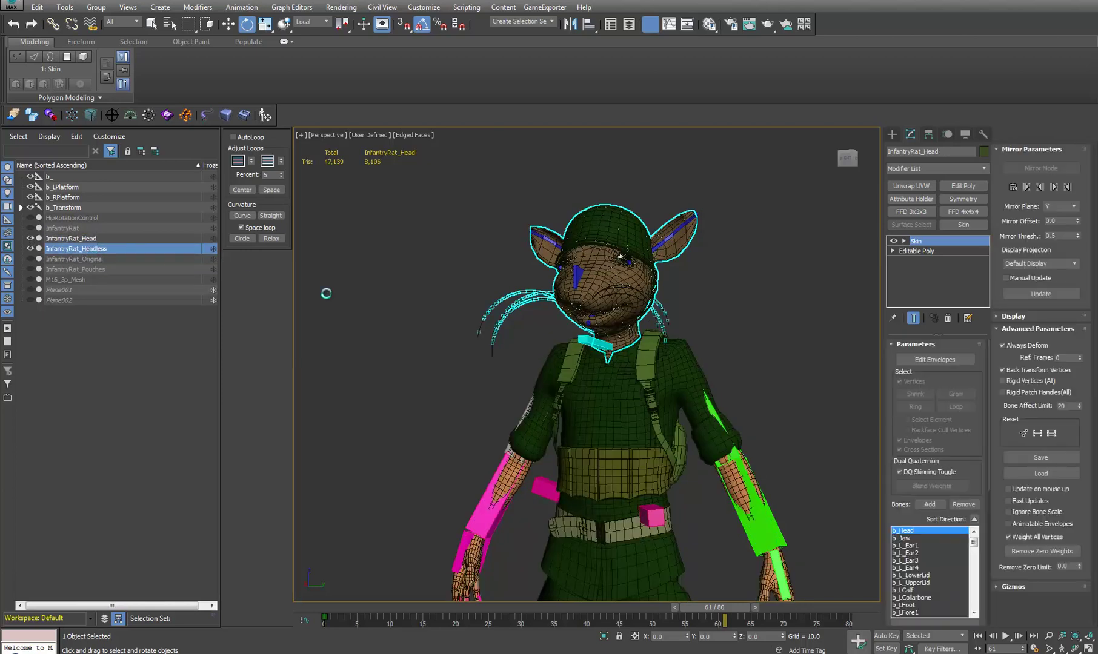
{"action": "left_click", "coordinate": [928, 251]}
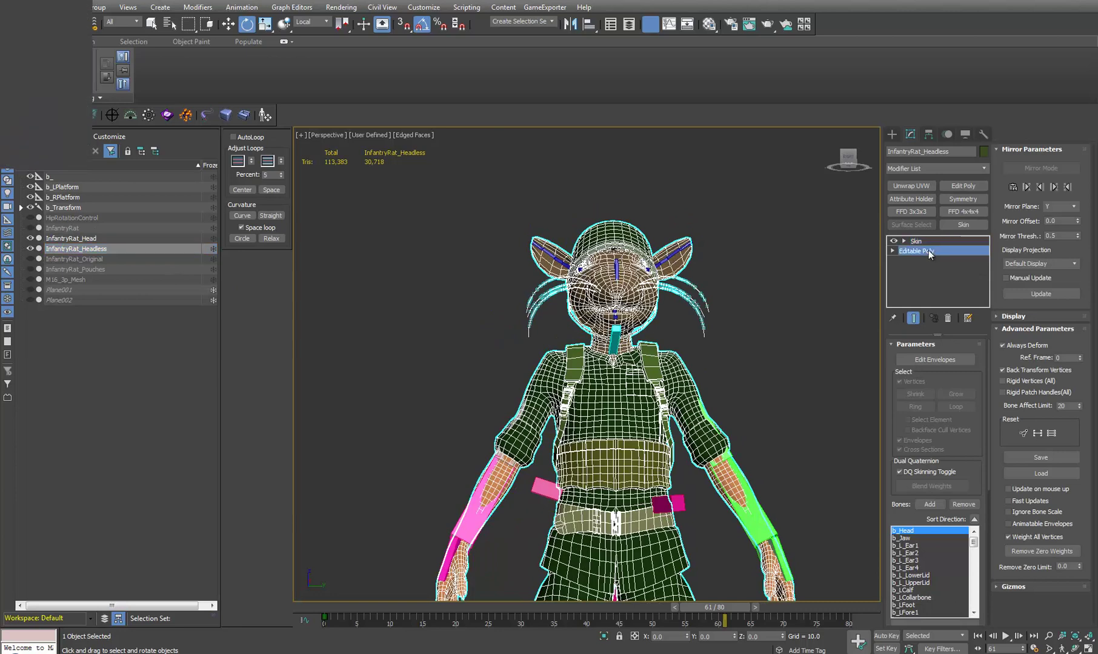
{"action": "left_click", "coordinate": [962, 358]}
{"action": "left_click", "coordinate": [612, 285]}
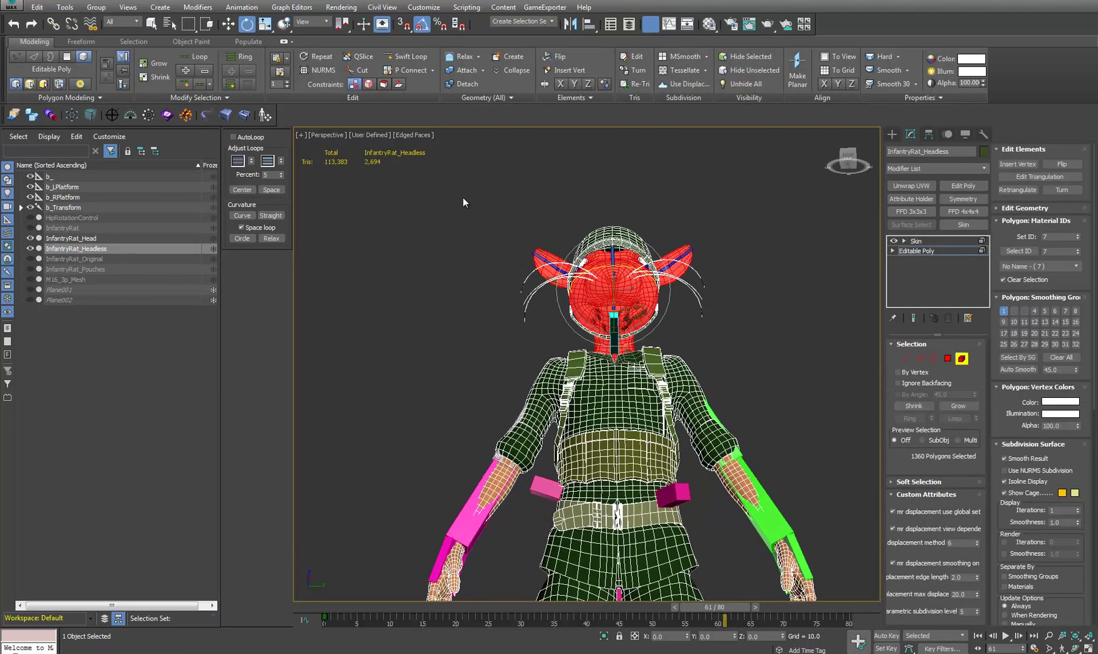
{"action": "left_click_drag", "start_coordinate": [789, 345], "coordinate": [756, 345]}
{"action": "middle_click_drag", "start_coordinate": [747, 350], "coordinate": [615, 300], "text": "alt"}
{"action": "scroll", "coordinate": [603, 343], "scroll_direction": "down", "scroll_amount": 3}
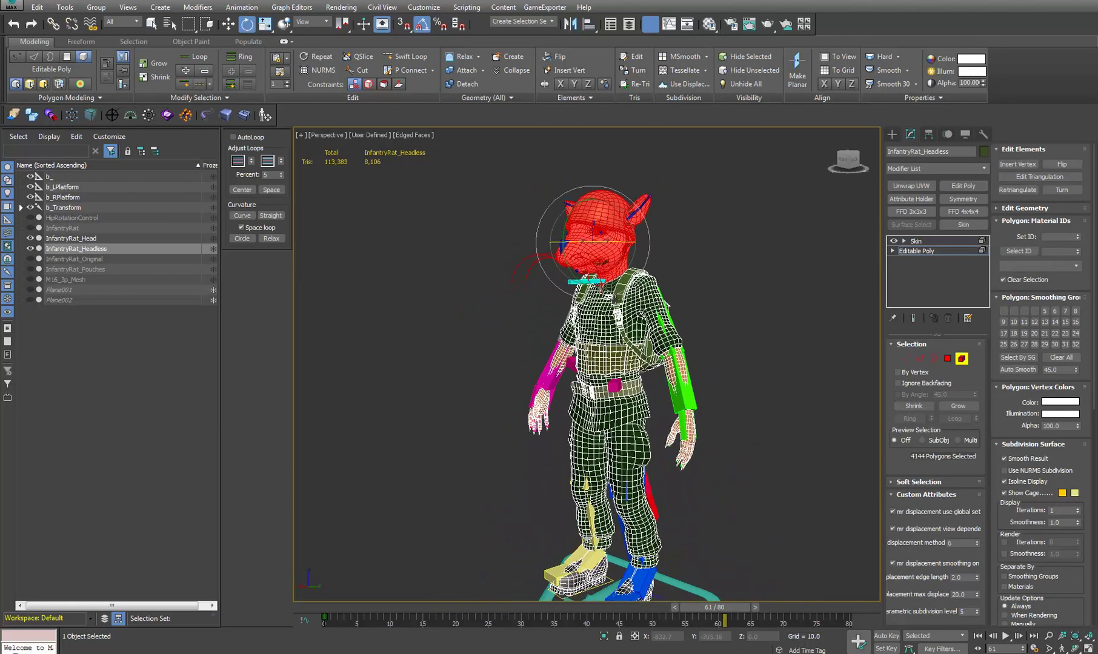
Try to delete the body elements of InfantryRat_Headless by inverting the element selection, and undo the deletion
{"action": "left_click", "coordinate": [615, 299]}
{"action": "key", "text": "Delete"}
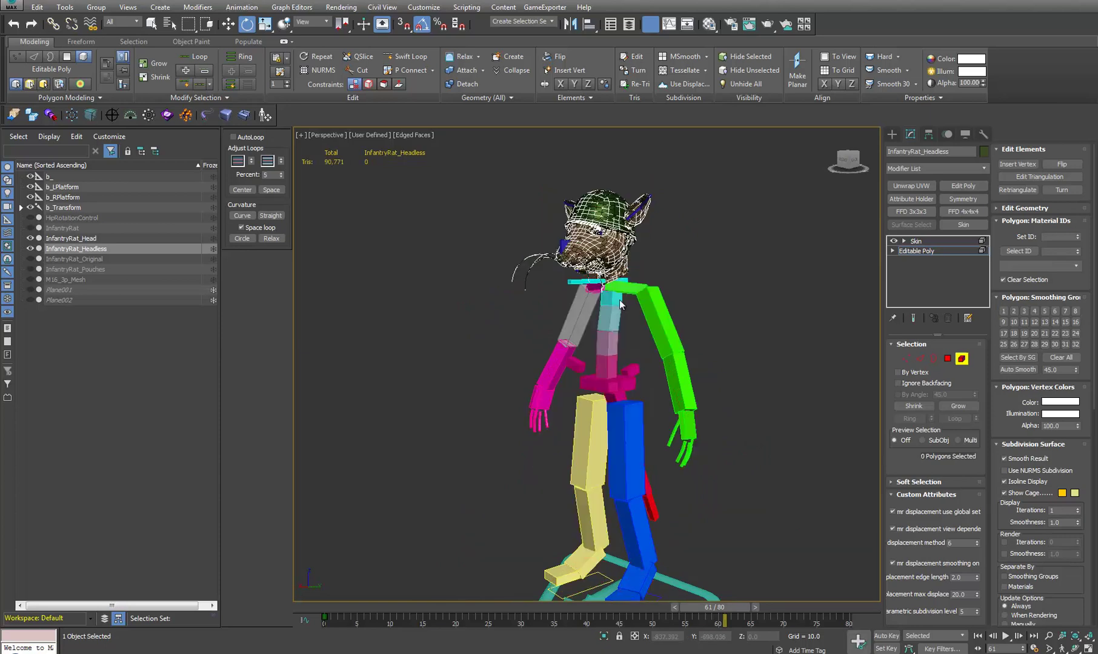
{"action": "middle_click_drag", "start_coordinate": [615, 300], "coordinate": [615, 323], "text": "alt"}
{"action": "key", "text": "ctrl+z"}
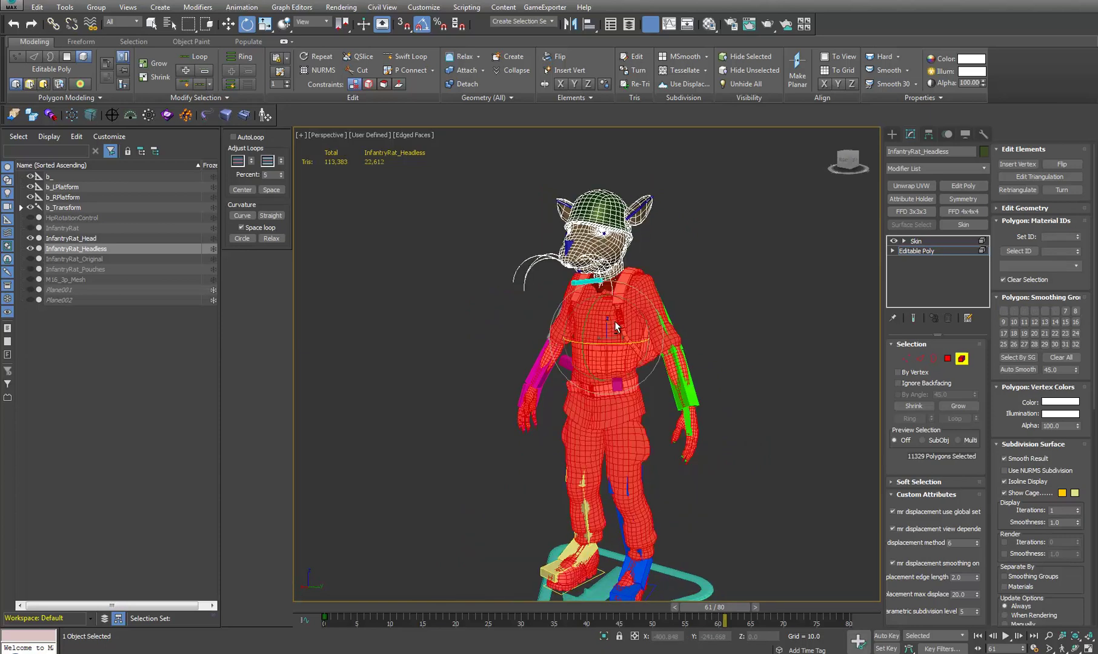
Restore the head element selection on InfantryRat_Headless, delete those elements and leave element editing
{"action": "key", "text": "ctrl+z"}
{"action": "key", "text": "Delete"}
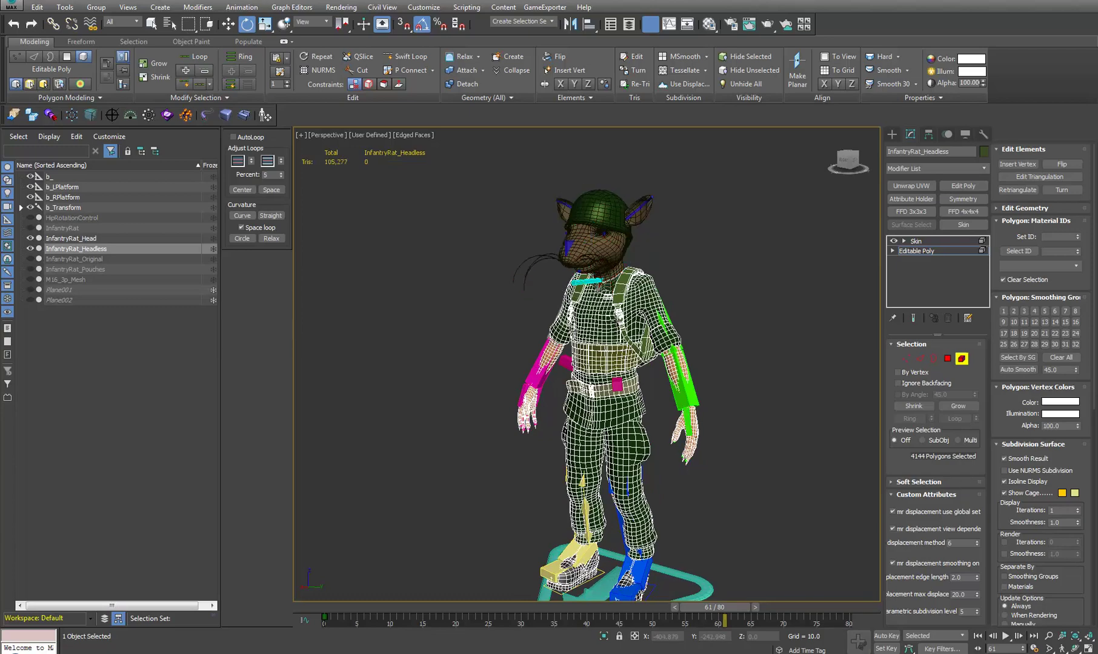
{"action": "middle_click_drag", "start_coordinate": [691, 249], "coordinate": [765, 324], "text": "alt"}
{"action": "scroll", "coordinate": [672, 368], "scroll_direction": "up", "scroll_amount": 5}
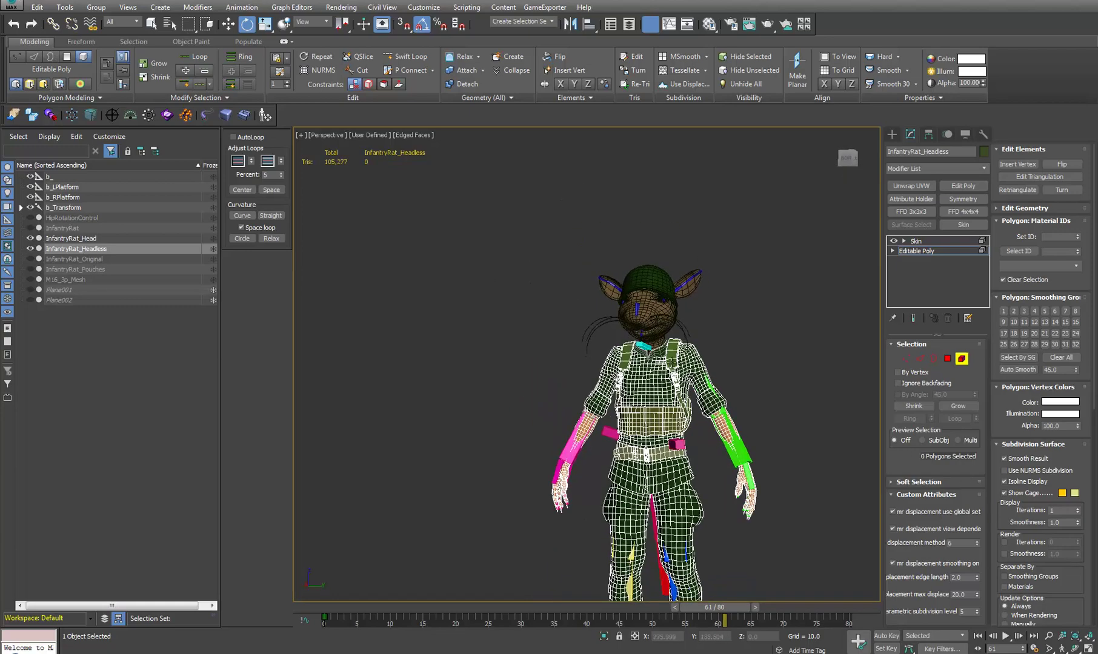
{"action": "left_click", "coordinate": [961, 361]}
{"action": "scroll", "coordinate": [669, 324], "scroll_direction": "up", "scroll_amount": 3}
{"action": "middle_click_drag", "start_coordinate": [671, 323], "coordinate": [692, 339], "text": "alt"}
Select the b_Head bone and show its animation layer settings
{"action": "left_click", "coordinate": [480, 228]}
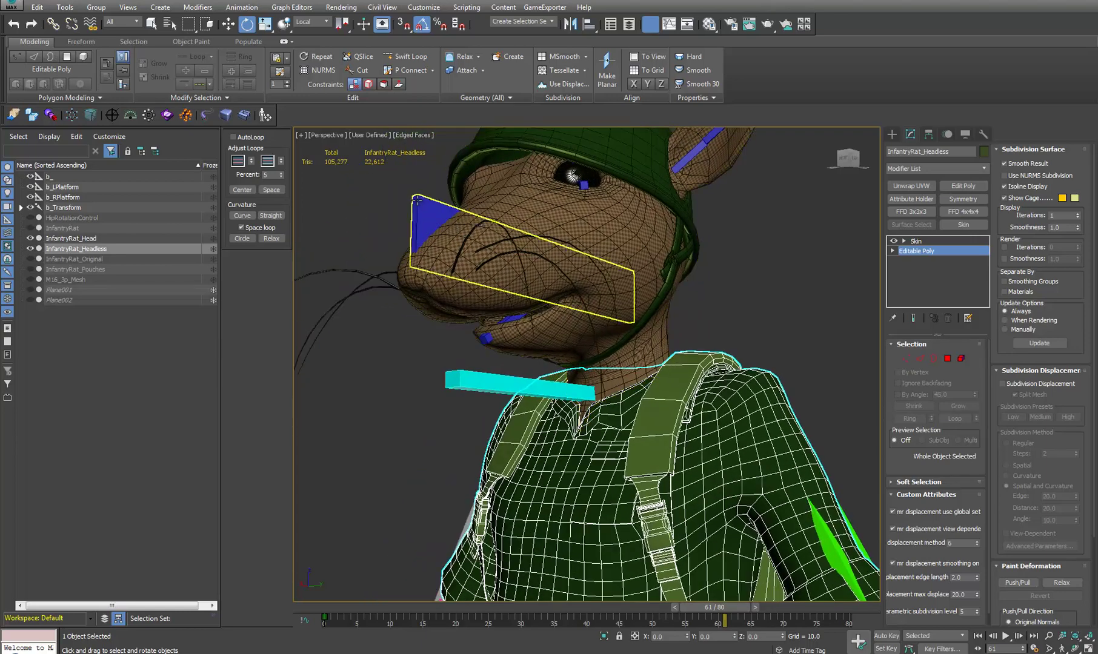
{"action": "left_click", "coordinate": [417, 199]}
{"action": "scroll", "coordinate": [417, 199], "scroll_direction": "down", "scroll_amount": 2}
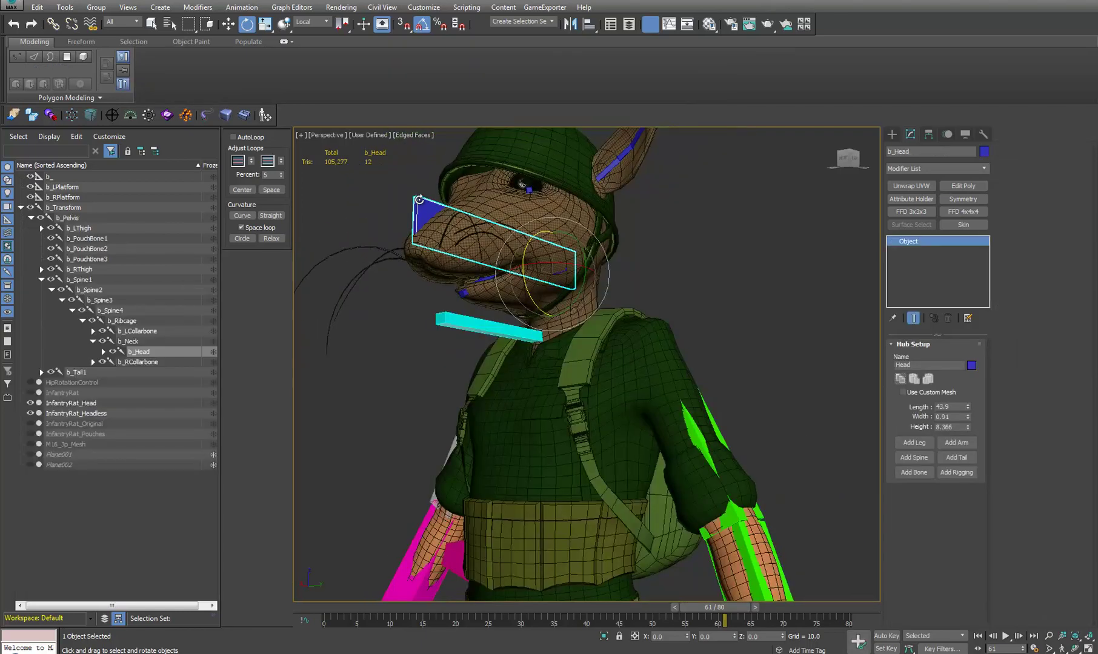
{"action": "middle_click_drag", "start_coordinate": [497, 219], "coordinate": [542, 278]}
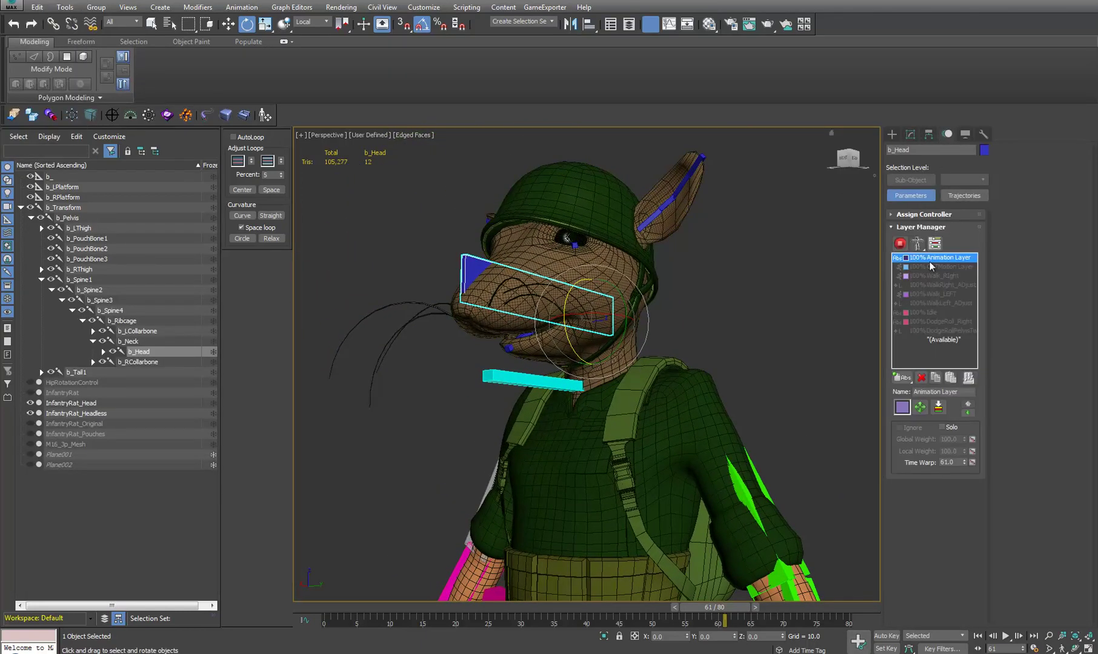
{"action": "left_click", "coordinate": [947, 136]}
{"action": "middle_click_drag", "start_coordinate": [549, 303], "coordinate": [549, 255]}
{"action": "middle_click_drag", "start_coordinate": [548, 255], "coordinate": [571, 269], "text": "alt"}
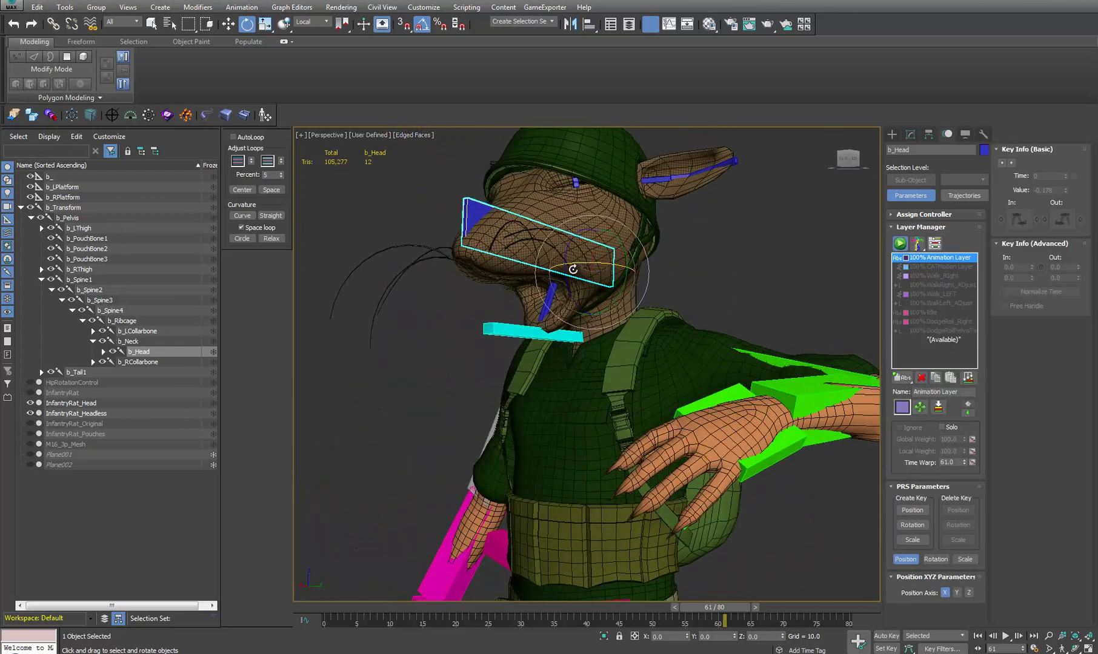
Toggle the rig between setup and animation mode, and rotate the b_Head bone to test the split meshes
{"action": "left_click", "coordinate": [899, 243]}
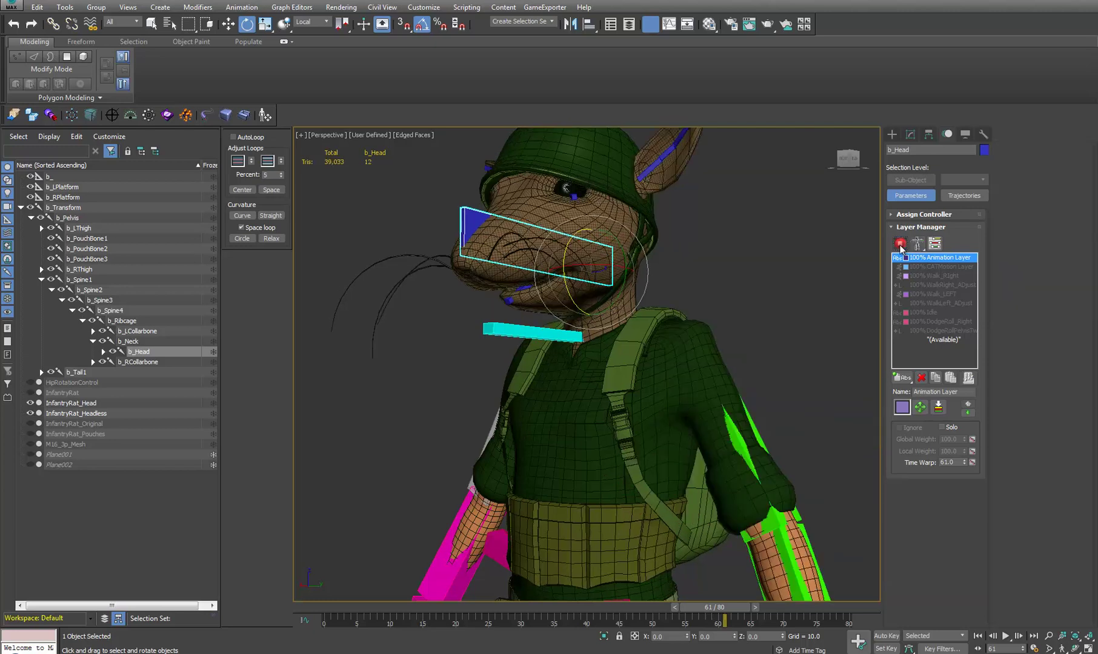
{"action": "left_click", "coordinate": [899, 243]}
{"action": "left_click", "coordinate": [899, 243]}
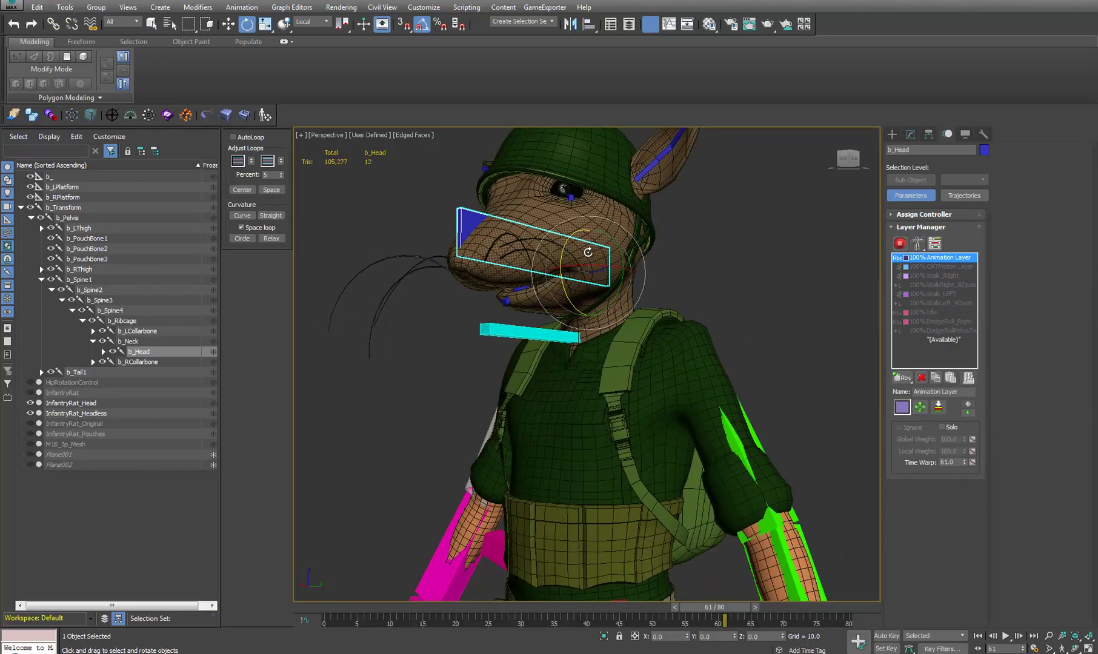
{"action": "mouse_move", "coordinate": [587, 261]}
{"action": "left_mouse_down"}
{"action": "mouse_move", "coordinate": [567, 263]}
{"action": "mouse_move", "coordinate": [596, 261]}
{"action": "mouse_move", "coordinate": [586, 262]}
{"action": "left_mouse_up"}
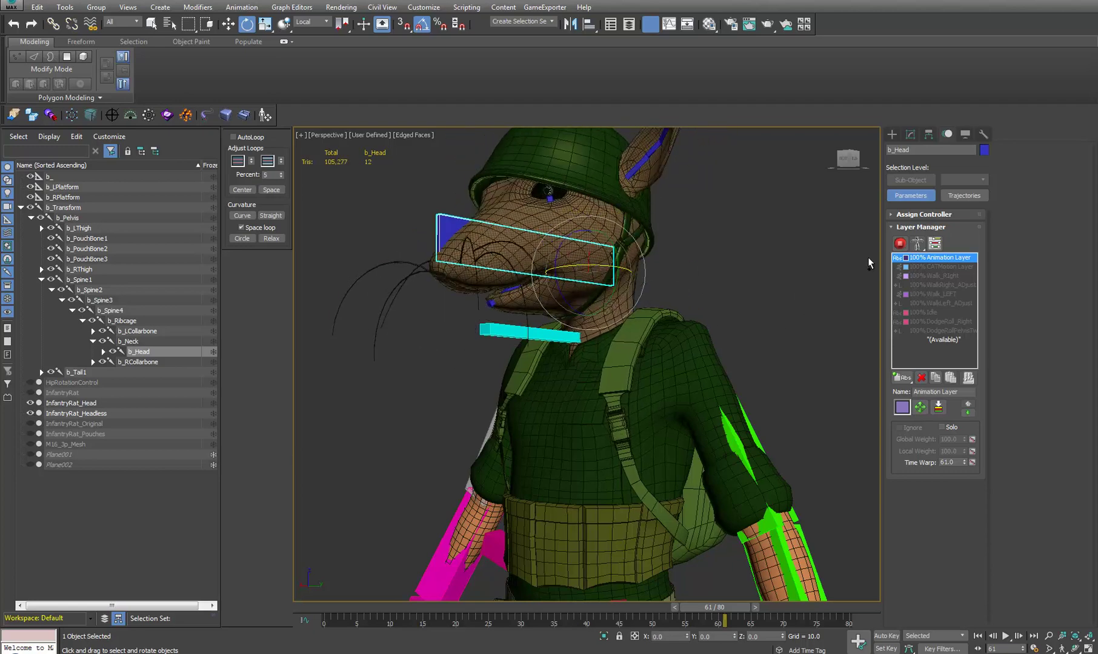
{"action": "mouse_move", "coordinate": [611, 334]}
{"action": "middle_mouse_down"}
{"action": "mouse_move", "coordinate": [639, 344]}
{"action": "mouse_move", "coordinate": [606, 335]}
{"action": "middle_mouse_up"}
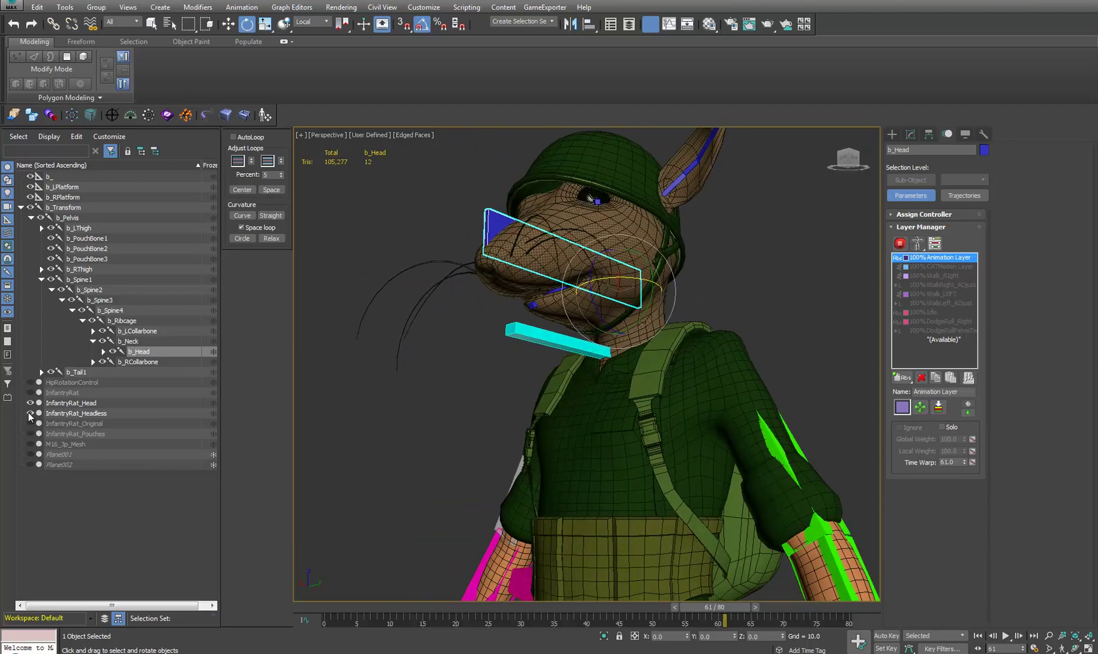
Toggle the visibility of InfantryRat_Headless and InfantryRat_Head, and examine the collar seam where the two meshes meet
{"action": "left_click", "coordinate": [29, 413]}
{"action": "left_click", "coordinate": [30, 413]}
{"action": "left_click", "coordinate": [29, 402]}
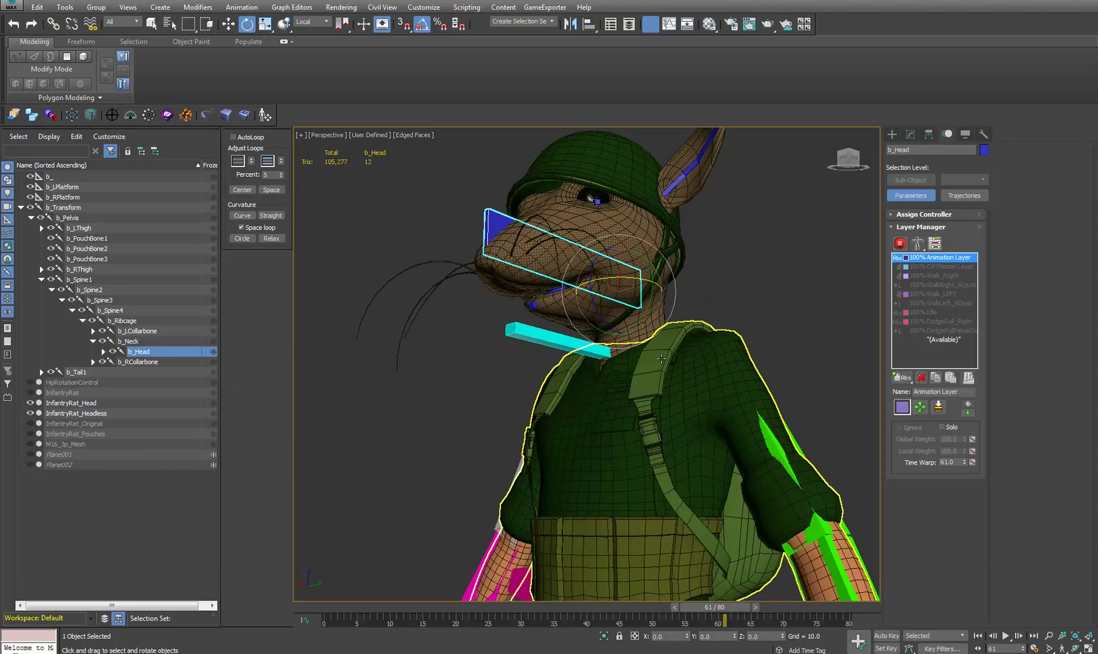
{"action": "left_click", "coordinate": [709, 368]}
{"action": "scroll", "coordinate": [605, 377], "scroll_direction": "up", "scroll_amount": 10}
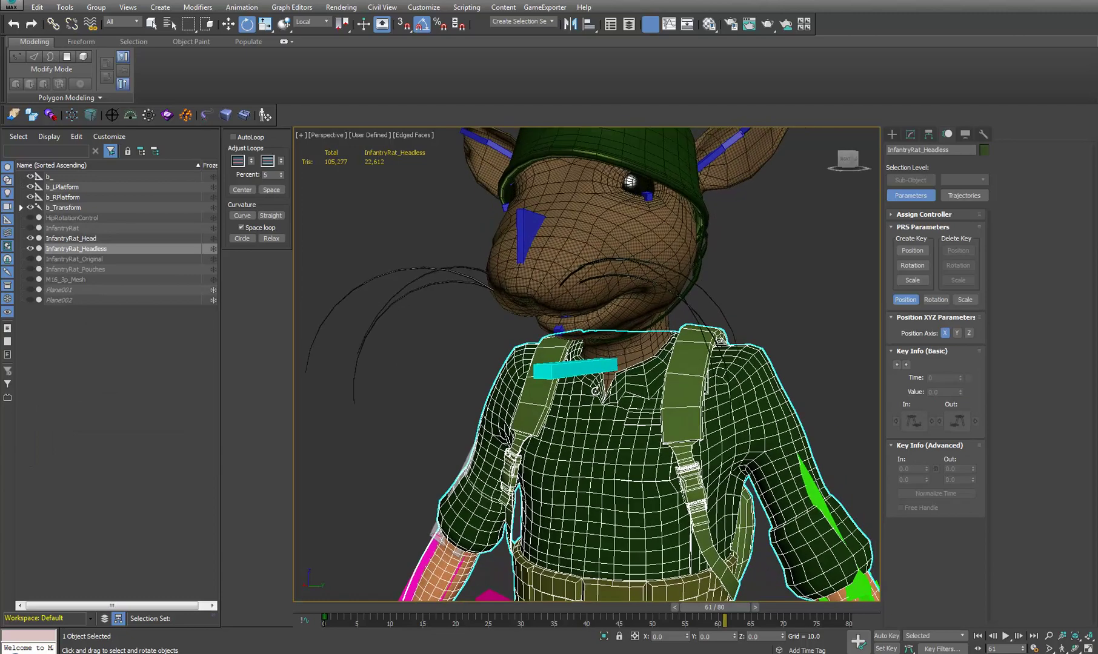
{"action": "scroll", "coordinate": [605, 377], "scroll_direction": "up", "scroll_amount": 6}
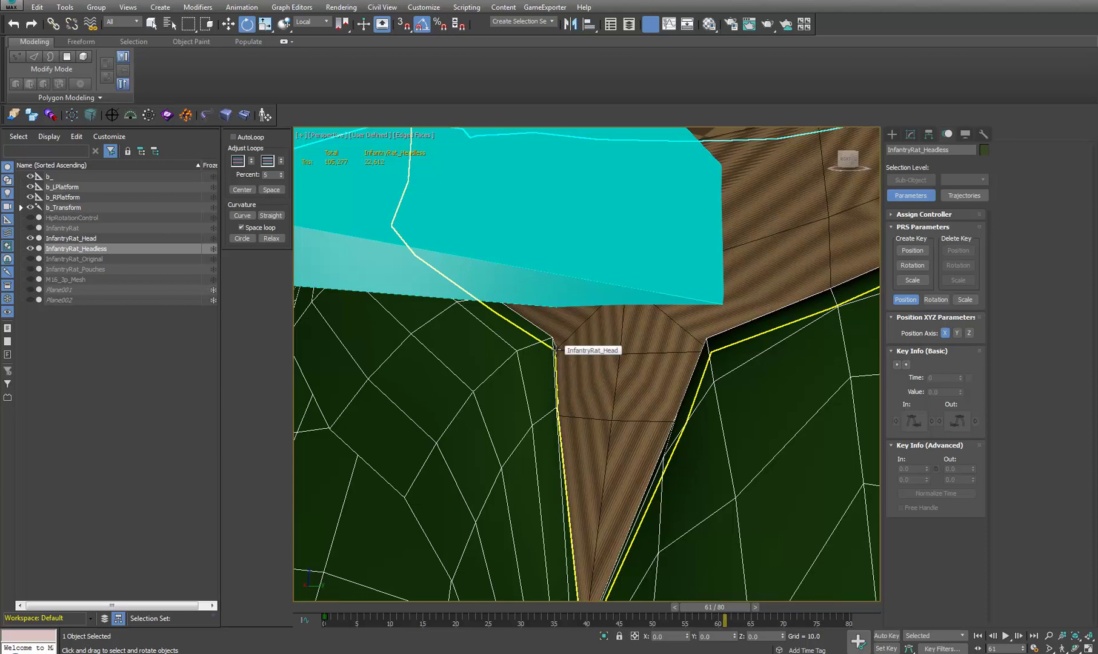
{"action": "middle_click_drag", "start_coordinate": [633, 371], "coordinate": [580, 379], "text": "alt"}
{"action": "middle_click_drag", "start_coordinate": [494, 347], "coordinate": [510, 368]}
Select InfantryRat_Head and open the Weight Tool of its Skin modifier beside the collar
{"action": "left_click", "coordinate": [575, 399]}
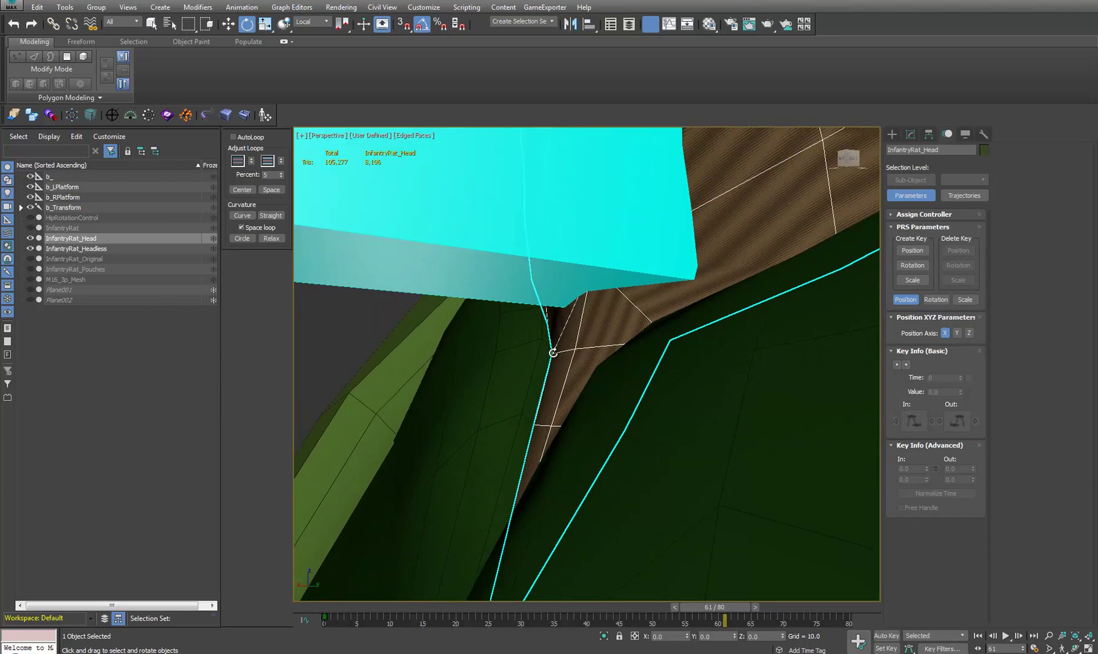
{"action": "left_click", "coordinate": [910, 135]}
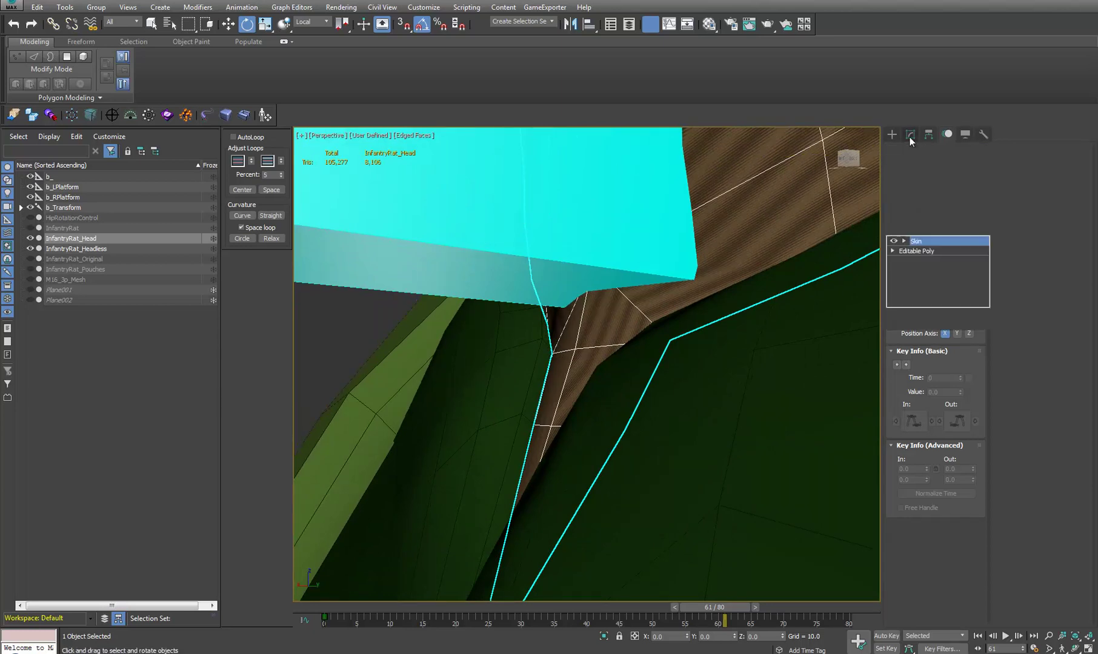
{"action": "scroll", "coordinate": [906, 564], "scroll_direction": "down", "scroll_amount": 6}
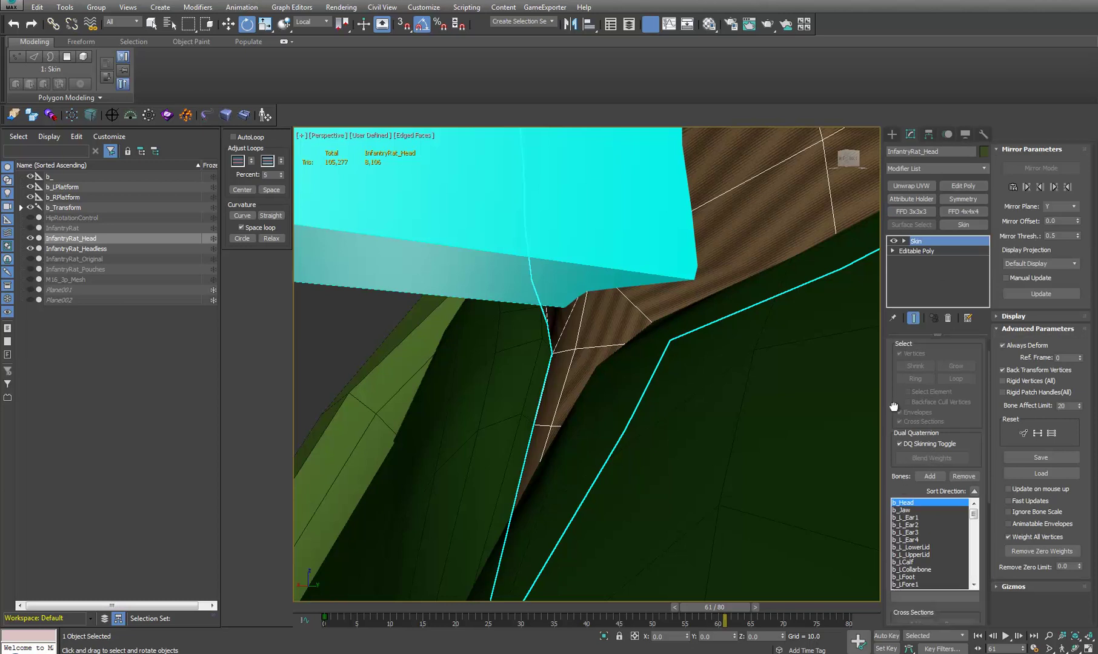
{"action": "left_click", "coordinate": [903, 579]}
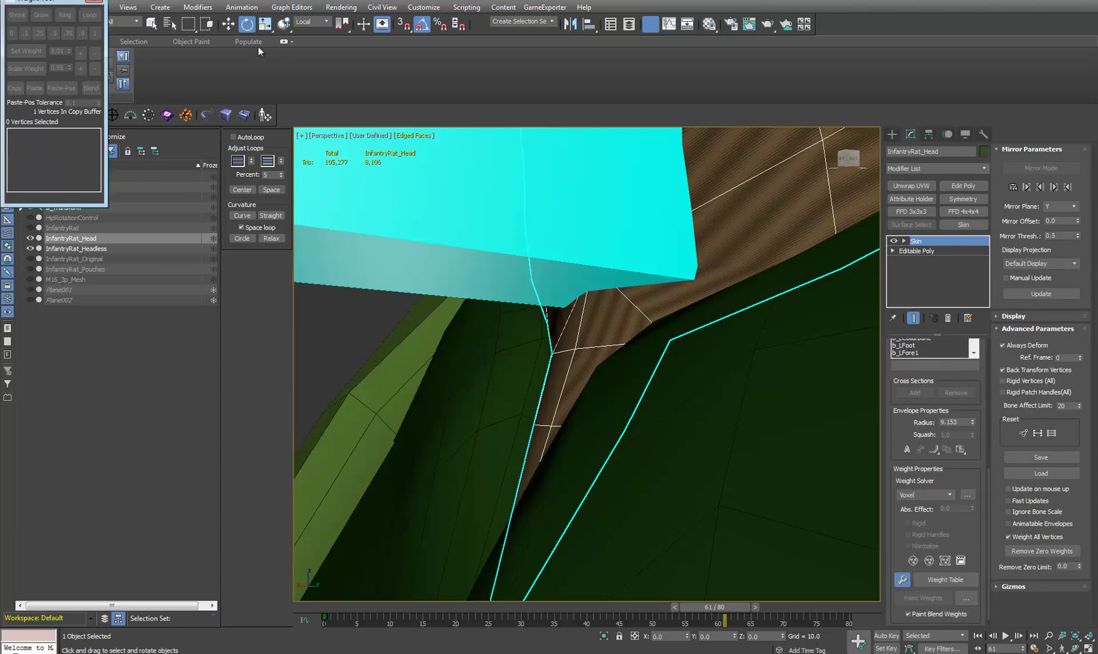
{"action": "left_click_drag", "start_coordinate": [66, 1], "coordinate": [789, 367]}
{"action": "scroll", "coordinate": [909, 424], "scroll_direction": "up", "scroll_amount": 5}
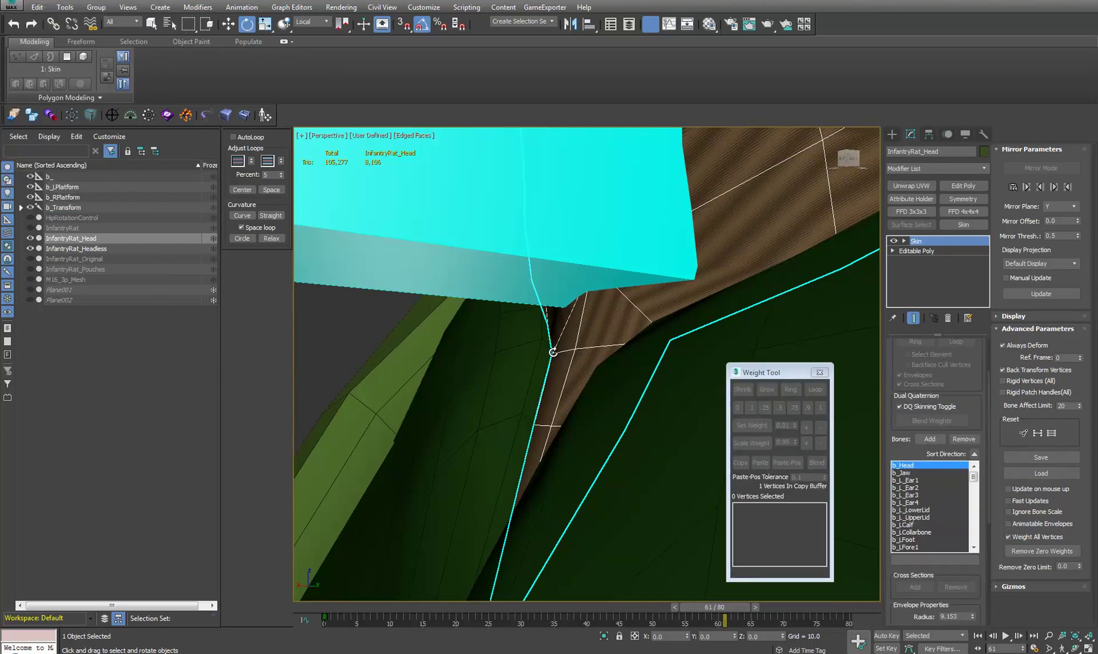
Switch the rig to animation mode from the b_Ribcage bone and rotate that bone to test the neck seam
{"action": "left_click", "coordinate": [421, 190]}
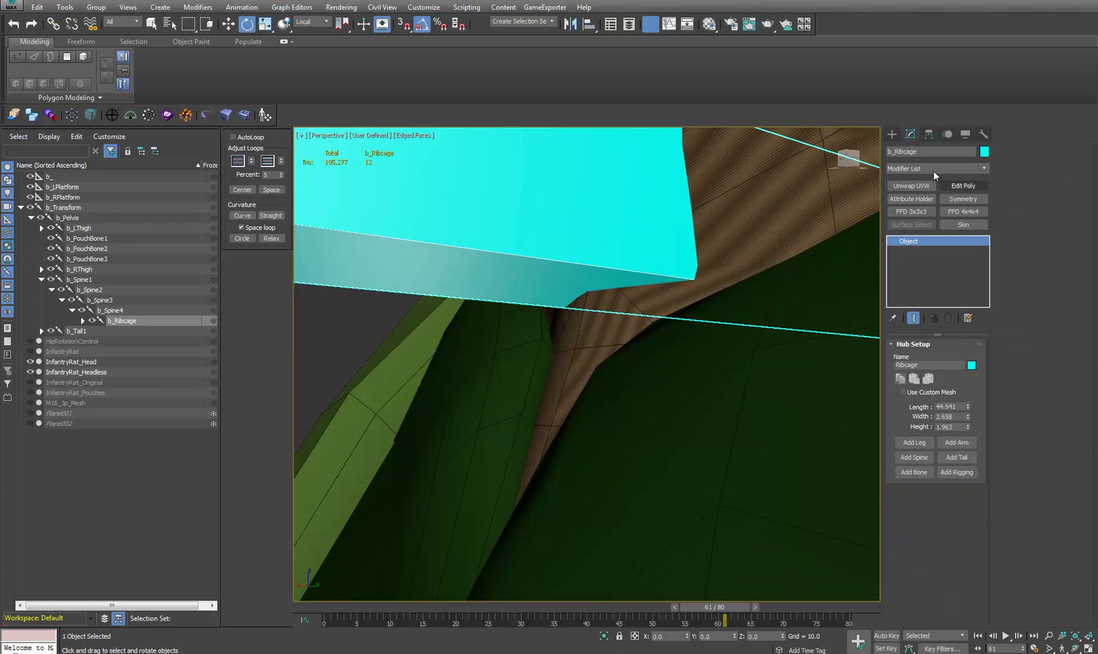
{"action": "left_click", "coordinate": [946, 134]}
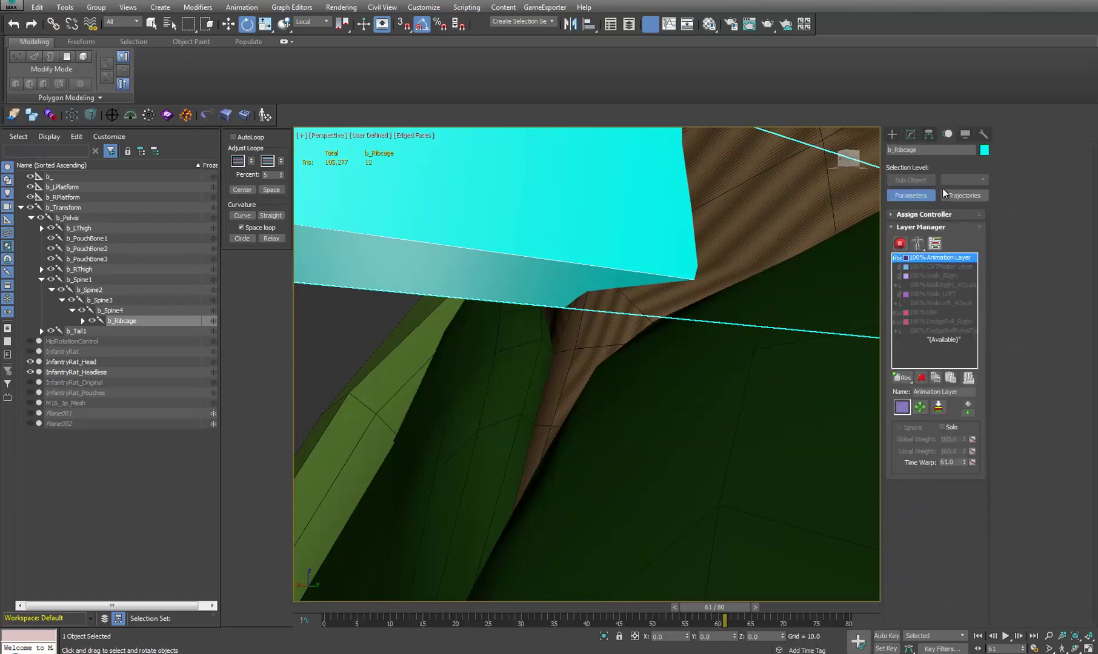
{"action": "left_click", "coordinate": [900, 243]}
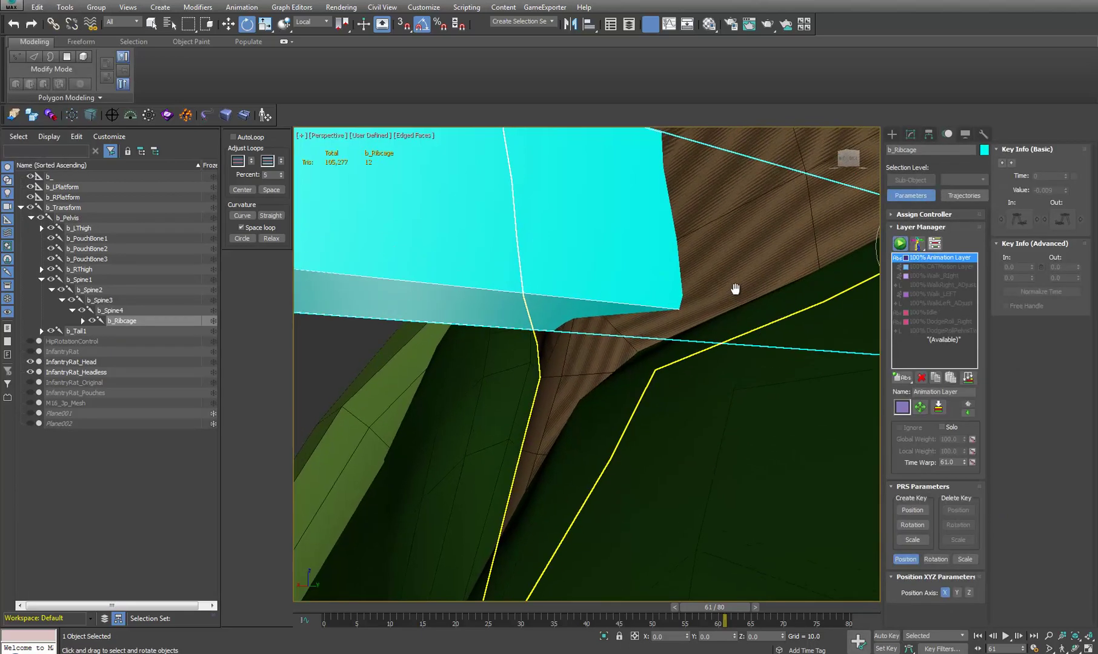
{"action": "scroll", "coordinate": [735, 290], "scroll_direction": "down", "scroll_amount": 5}
{"action": "middle_click_drag", "start_coordinate": [713, 298], "coordinate": [696, 315], "text": "alt"}
{"action": "middle_click_drag", "start_coordinate": [697, 315], "coordinate": [669, 422]}
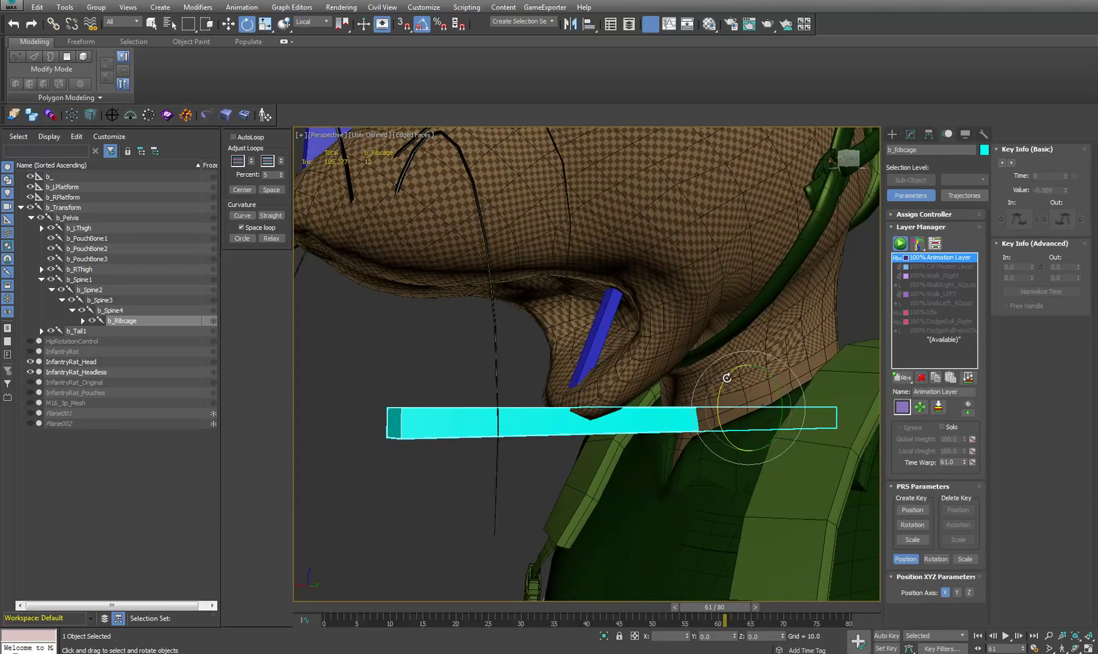
{"action": "left_click_drag", "start_coordinate": [726, 381], "coordinate": [732, 368]}
Enter envelope editing in the Skin modifier of InfantryRat_Head and select the seam vertex at the collar notch
{"action": "scroll", "coordinate": [733, 368], "scroll_direction": "up", "scroll_amount": 10}
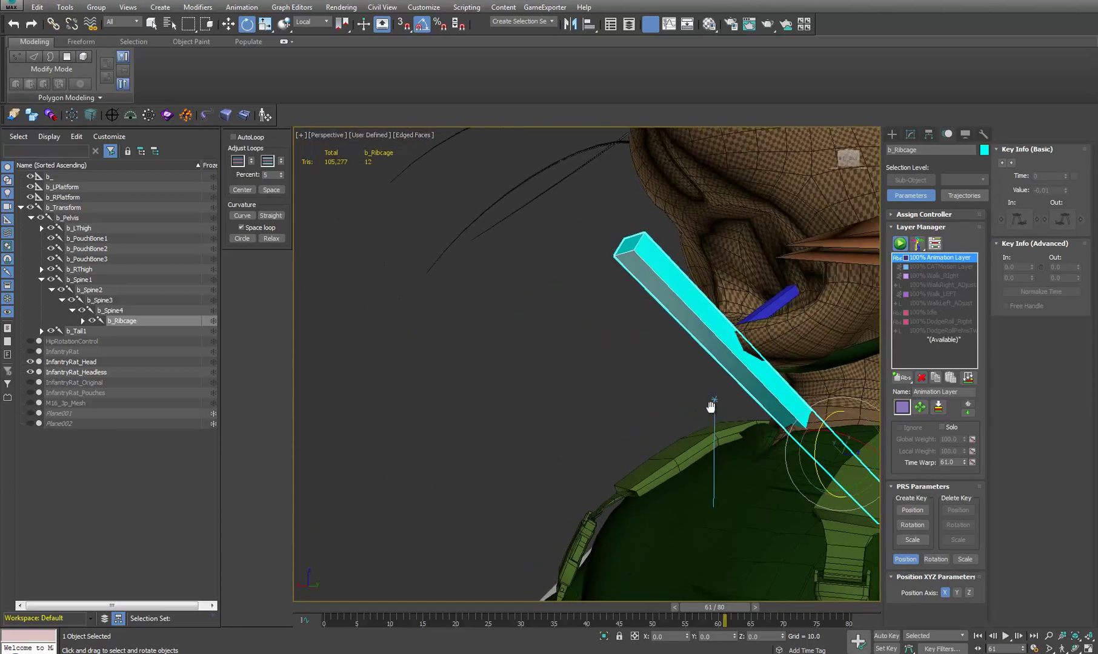
{"action": "middle_click_drag", "start_coordinate": [584, 342], "coordinate": [555, 370], "text": "alt"}
{"action": "left_click", "coordinate": [525, 379]}
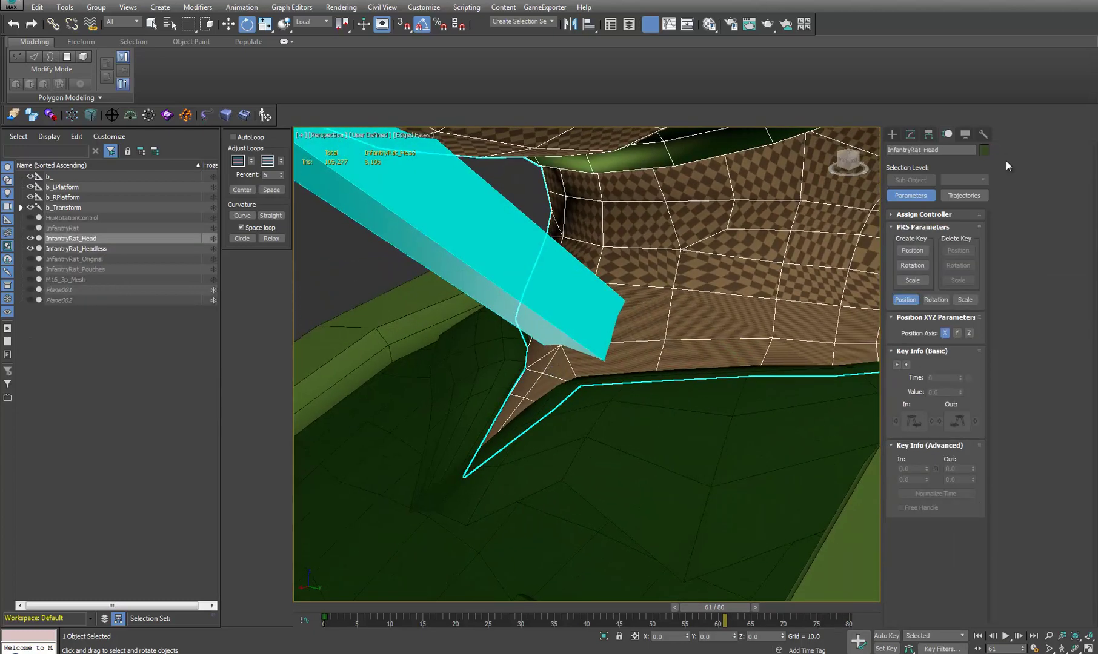
{"action": "left_click", "coordinate": [910, 136]}
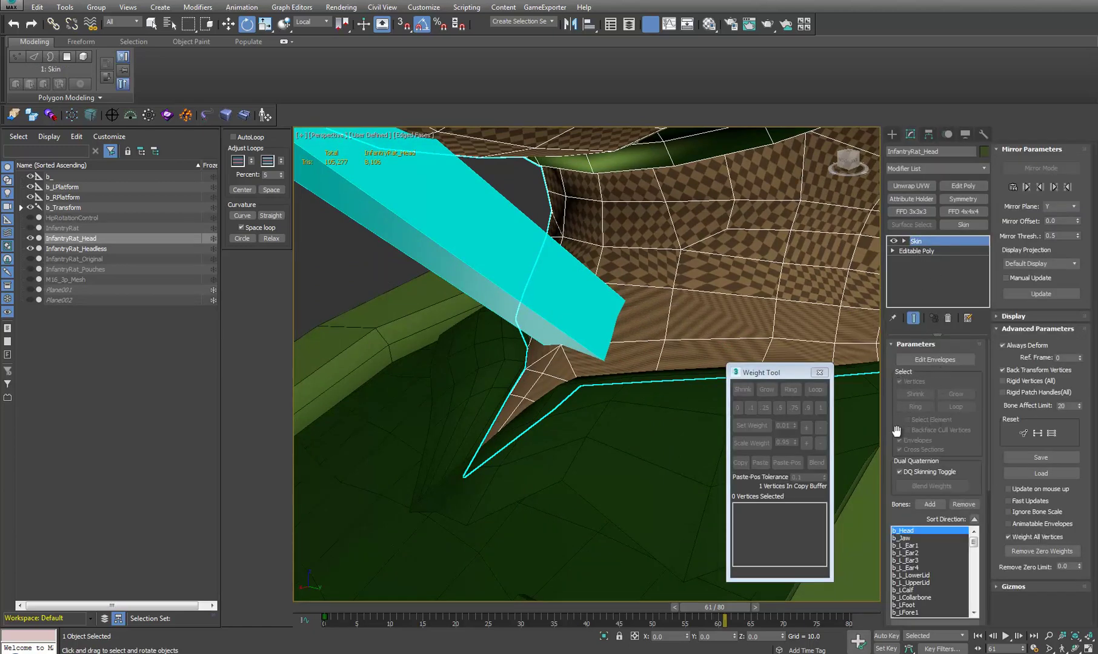
{"action": "left_click", "coordinate": [922, 360]}
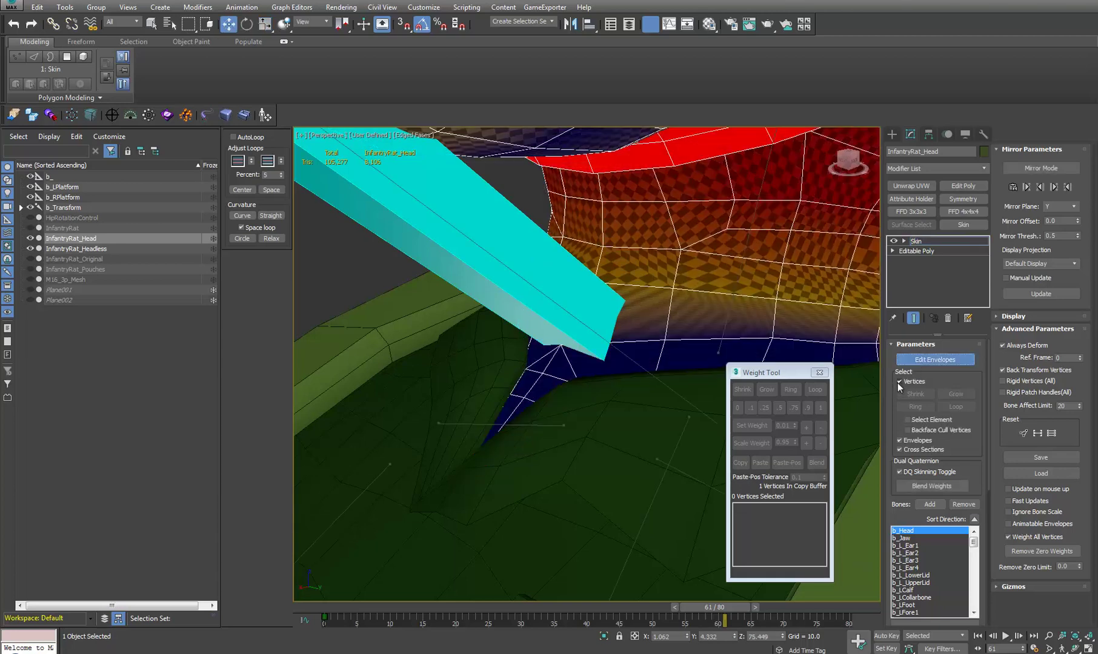
{"action": "left_click", "coordinate": [527, 368]}
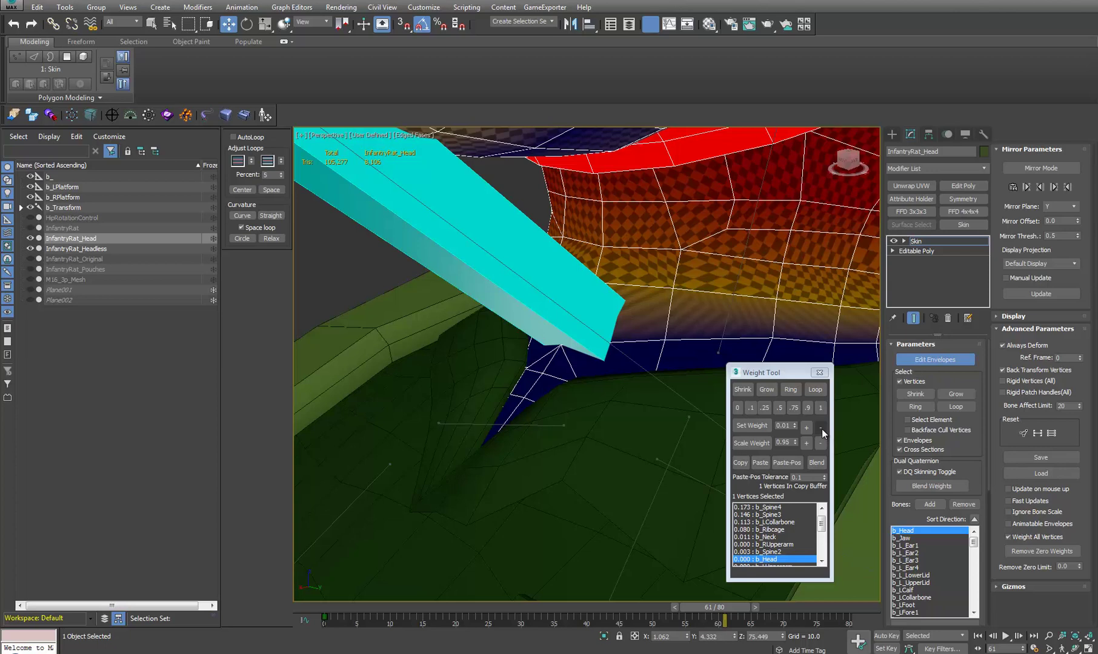
Set the selected collar vertex's b_Spine4 weight to 1 and leave envelope editing
{"action": "middle_click_drag", "start_coordinate": [419, 401], "coordinate": [548, 412]}
{"action": "scroll", "coordinate": [564, 424], "scroll_direction": "up", "scroll_amount": 10}
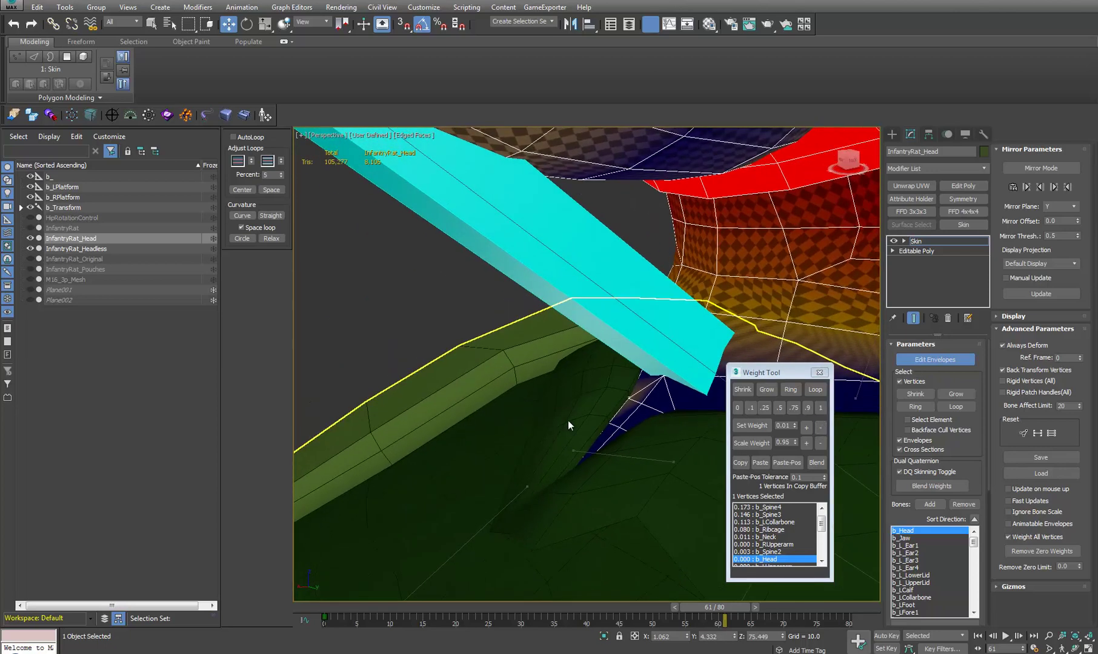
{"action": "scroll", "coordinate": [564, 434], "scroll_direction": "down", "scroll_amount": 10}
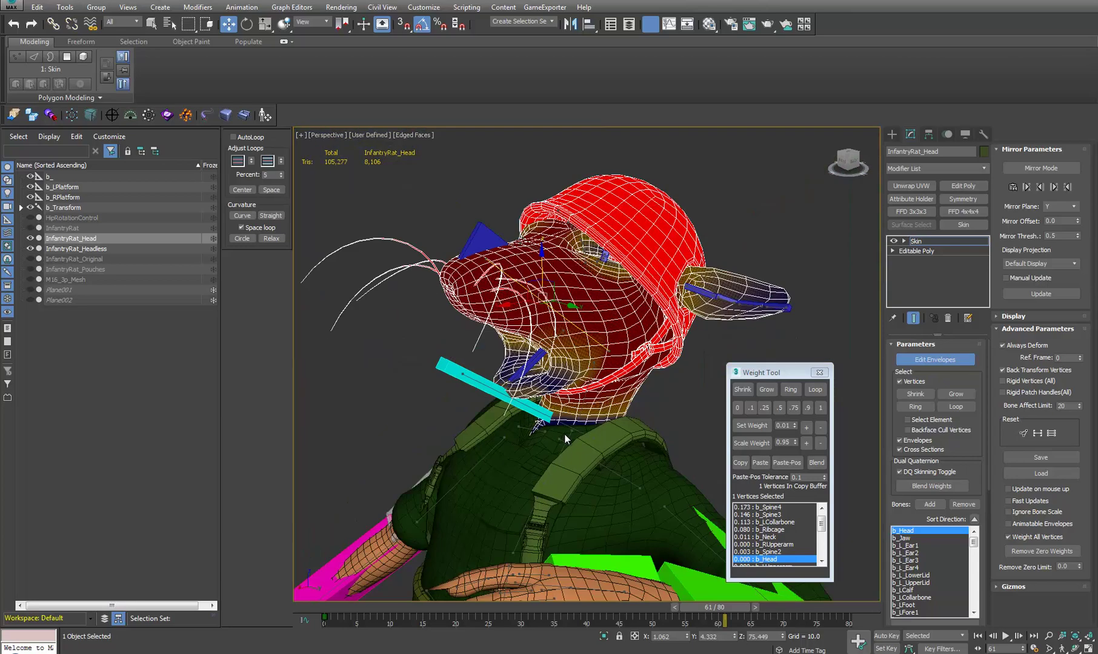
{"action": "scroll", "coordinate": [558, 434], "scroll_direction": "up", "scroll_amount": 10}
{"action": "scroll", "coordinate": [568, 399], "scroll_direction": "down", "scroll_amount": 10}
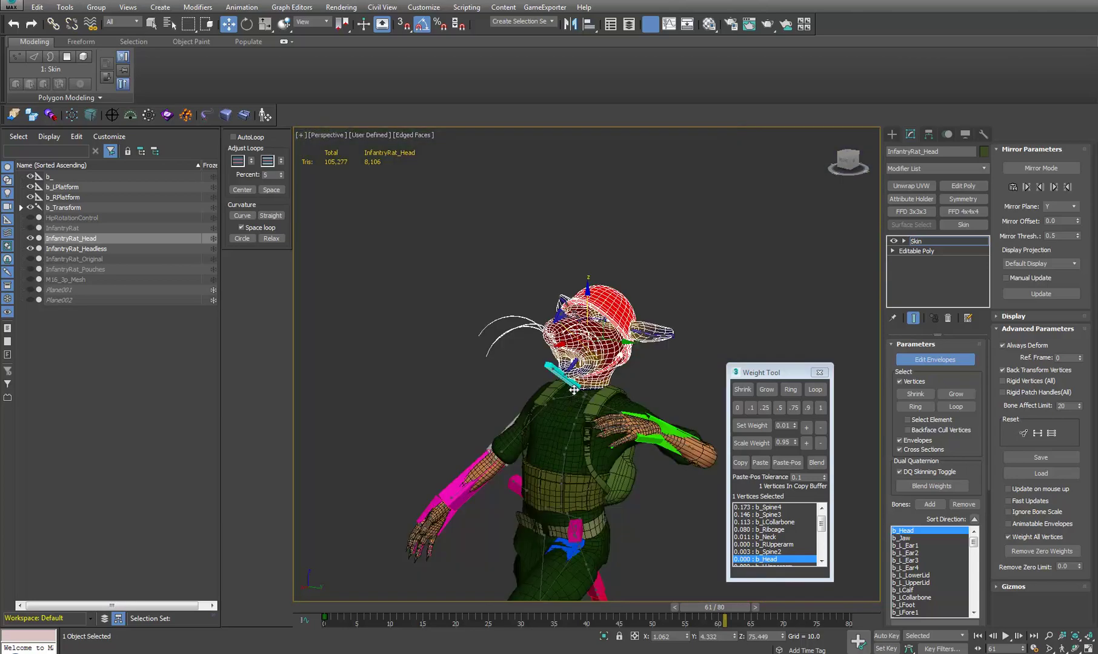
{"action": "scroll", "coordinate": [572, 395], "scroll_direction": "up", "scroll_amount": 10}
{"action": "scroll", "coordinate": [573, 395], "scroll_direction": "up", "scroll_amount": 5}
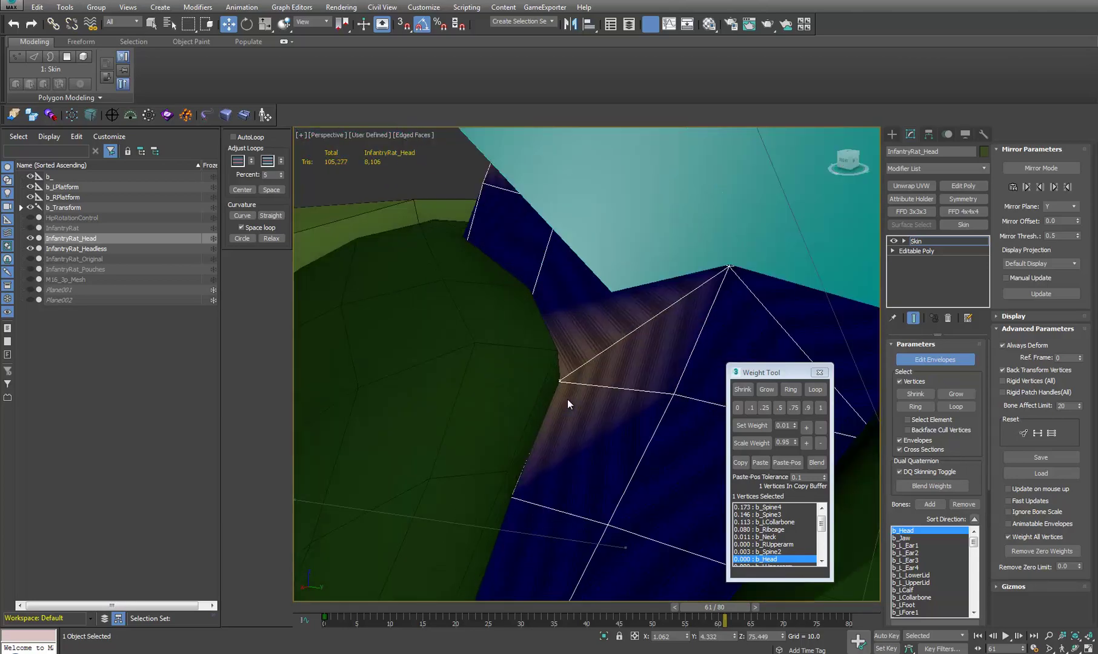
{"action": "mouse_move", "coordinate": [564, 396]}
{"action": "middle_mouse_down", "text": "alt"}
{"action": "mouse_move", "coordinate": [587, 404]}
{"action": "mouse_move", "coordinate": [551, 401]}
{"action": "mouse_move", "coordinate": [571, 399]}
{"action": "middle_mouse_up", "text": "alt"}
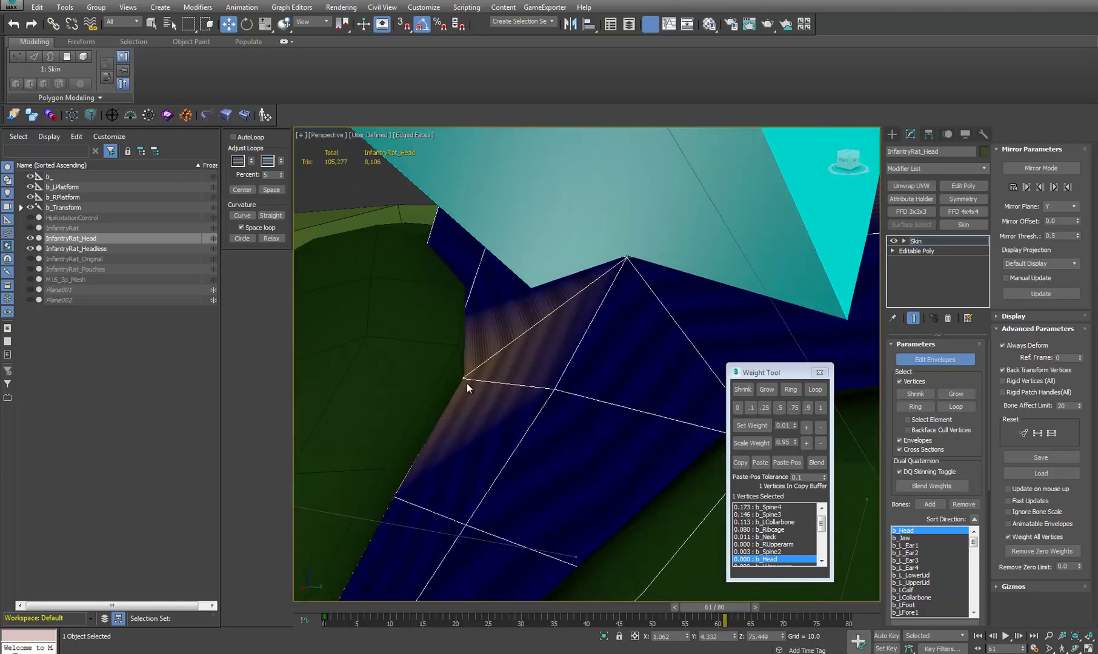
{"action": "left_click", "coordinate": [773, 507]}
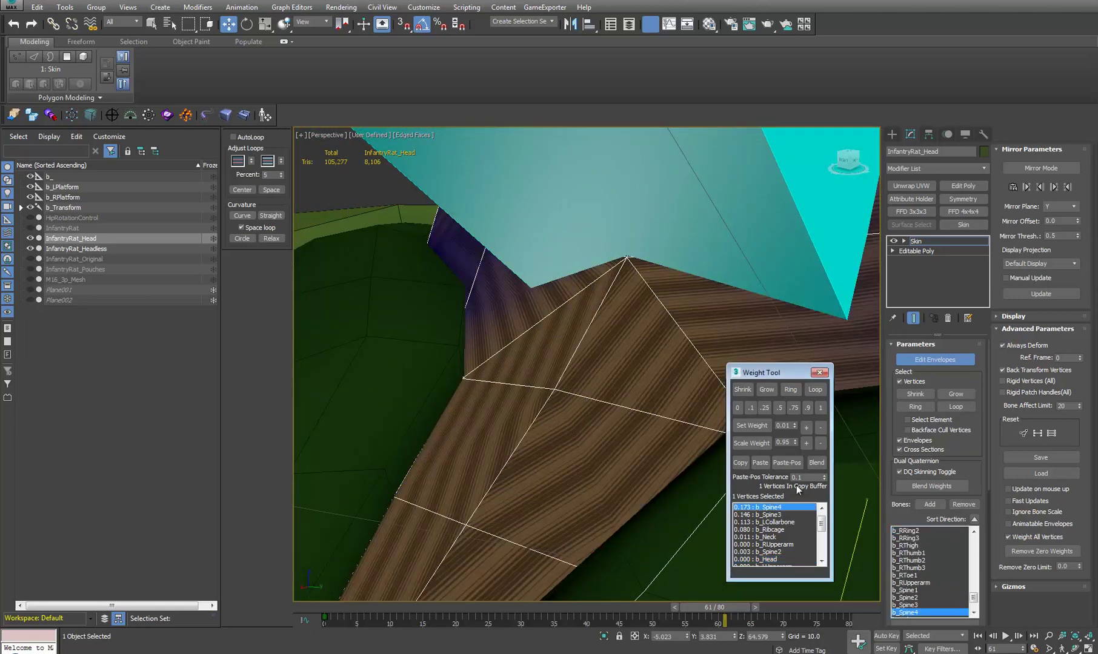
{"action": "left_click", "coordinate": [821, 407]}
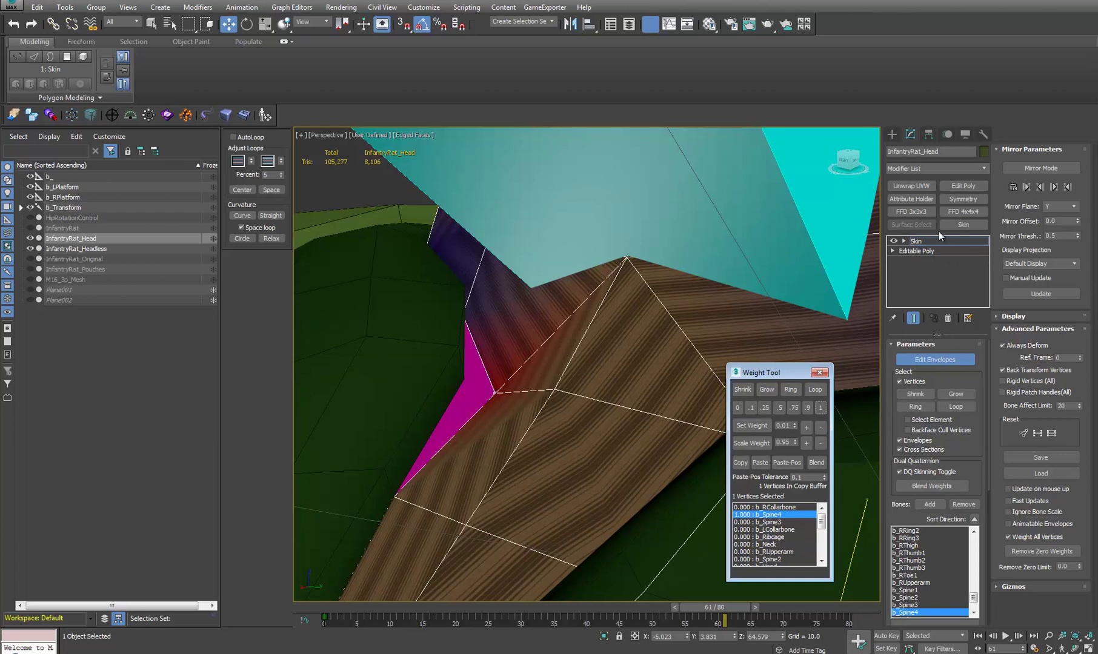
{"action": "left_click", "coordinate": [941, 362]}
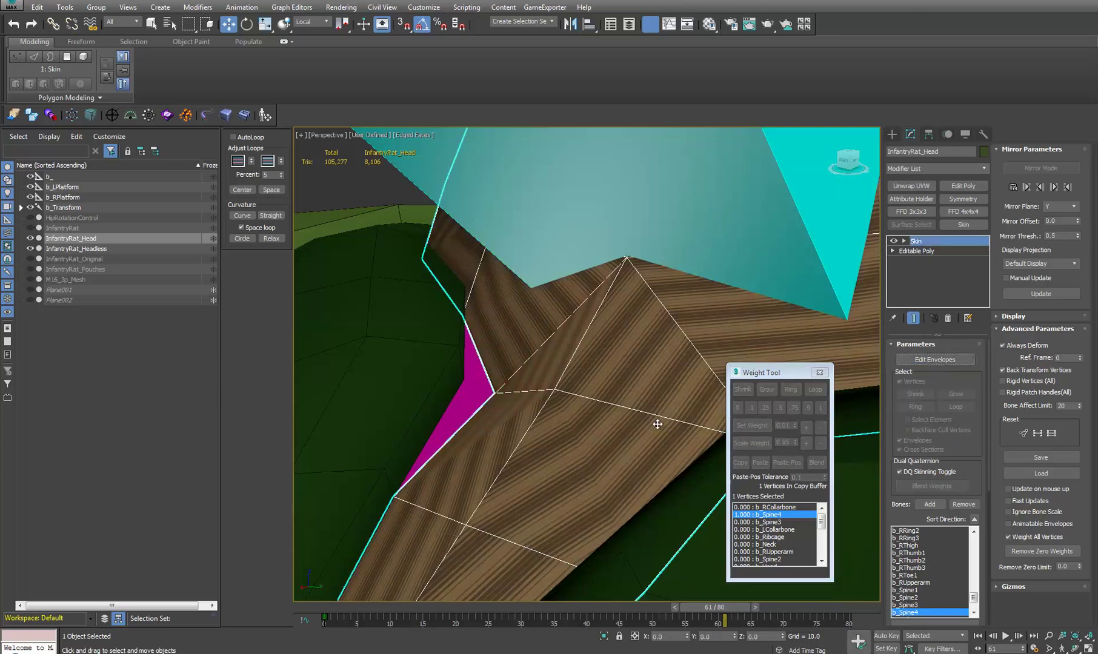
Switch to InfantryRat_Headless and select its seam vertex at the collar notch in the Skin modifier's envelope editing
{"action": "left_click", "coordinate": [925, 239]}
{"action": "left_click", "coordinate": [936, 360]}
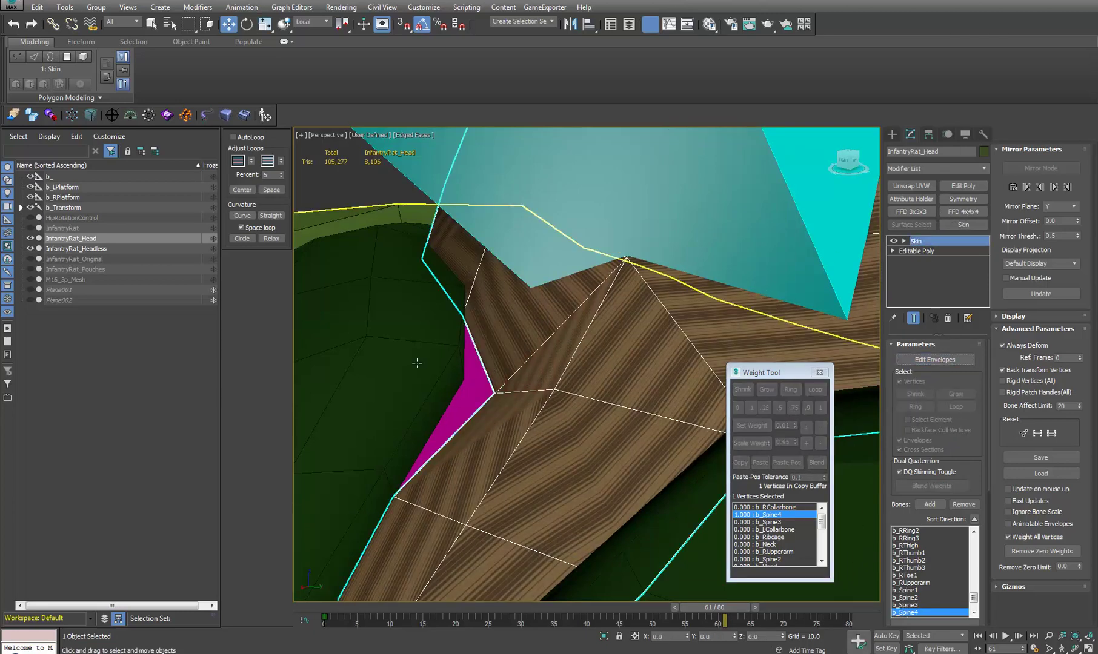
{"action": "left_click", "coordinate": [418, 363]}
{"action": "left_click", "coordinate": [921, 238]}
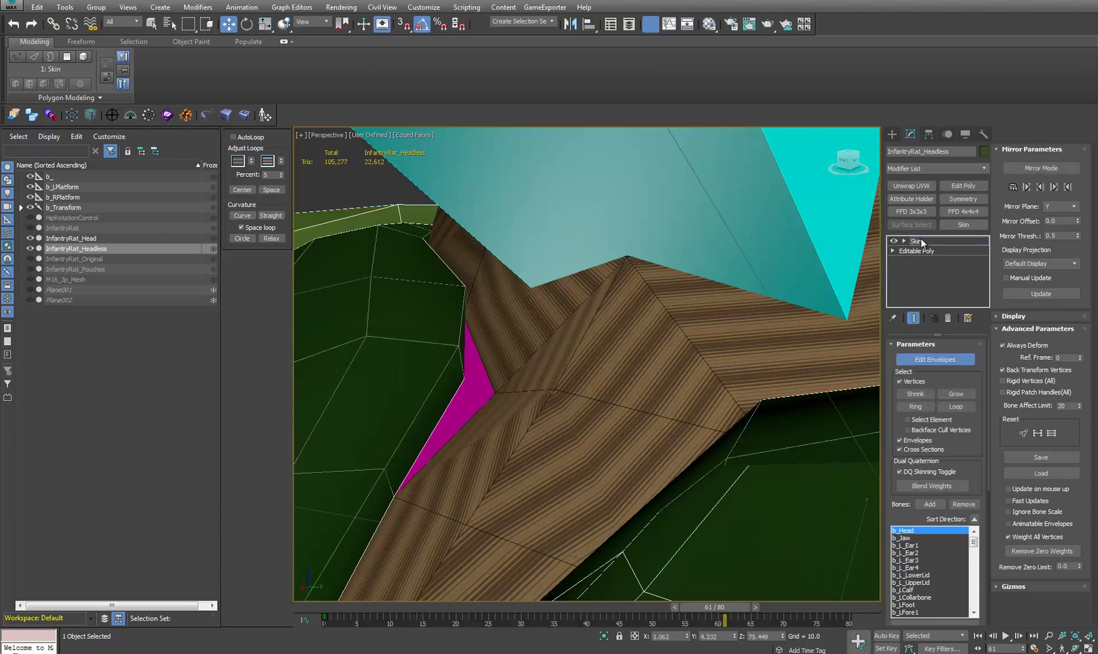
{"action": "left_click", "coordinate": [465, 378]}
Open the Weight Tool for InfantryRat_Headless beside the collar and copy the selected seam vertex's weights
{"action": "left_click", "coordinate": [1008, 537]}
{"action": "scroll", "coordinate": [904, 518], "scroll_direction": "down", "scroll_amount": 5}
{"action": "left_click", "coordinate": [902, 610]}
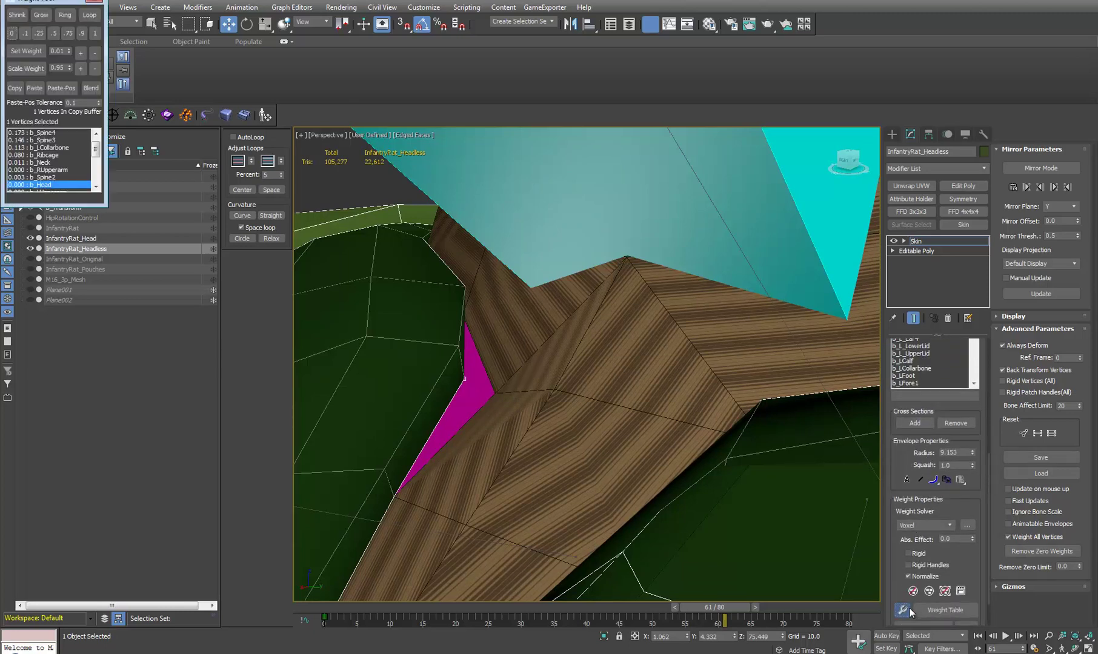
{"action": "left_click_drag", "start_coordinate": [69, 3], "coordinate": [821, 303]}
{"action": "left_click", "coordinate": [772, 396]}
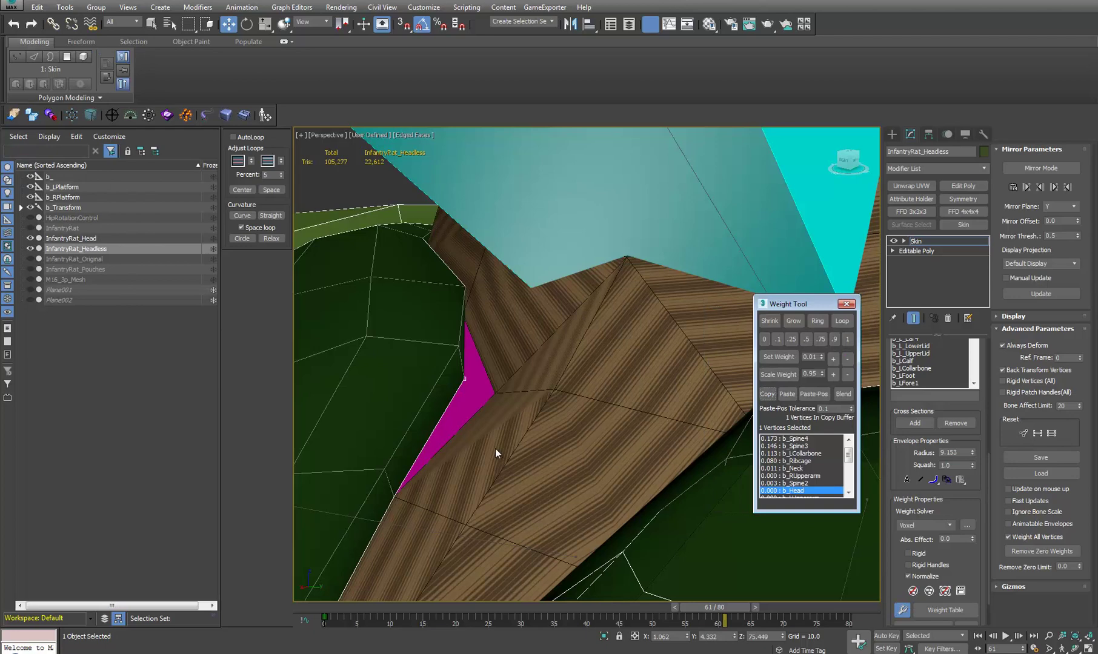
Return to envelope editing on InfantryRat_Head and paste the copied weights onto its seam vertex at the collar notch
{"action": "left_click", "coordinate": [918, 240]}
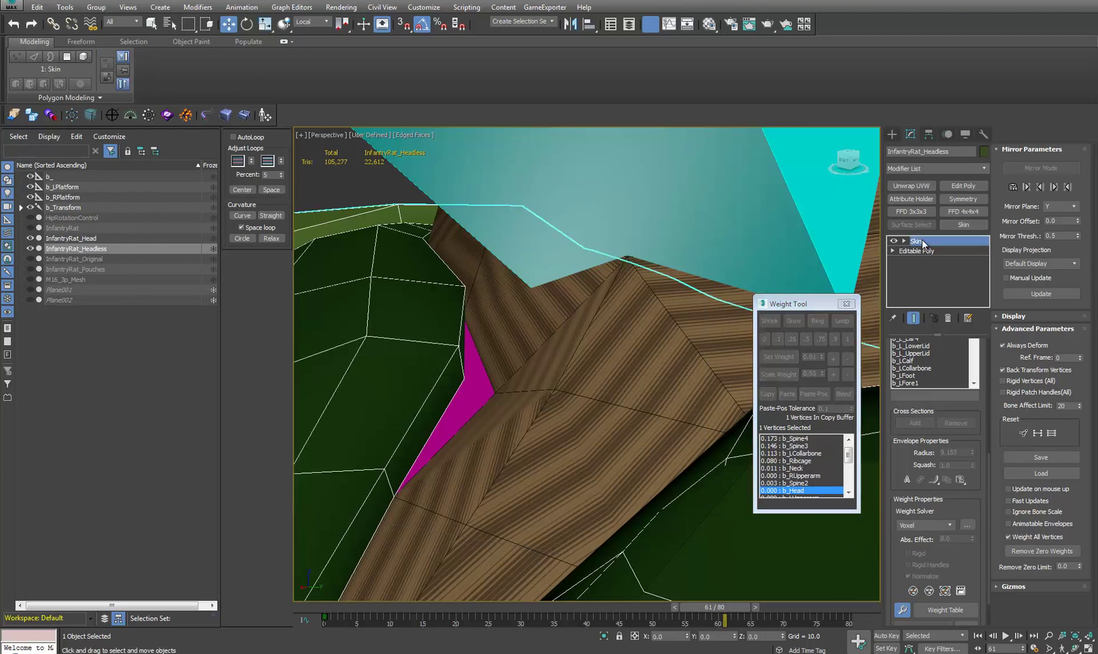
{"action": "left_click", "coordinate": [493, 394]}
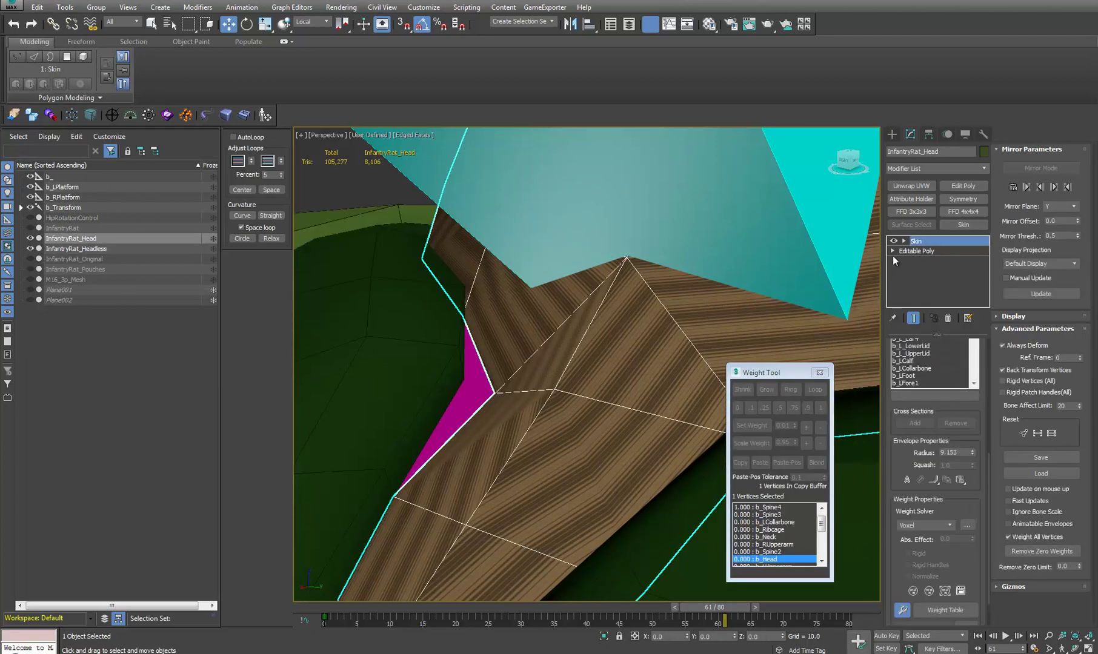
{"action": "left_click", "coordinate": [920, 241]}
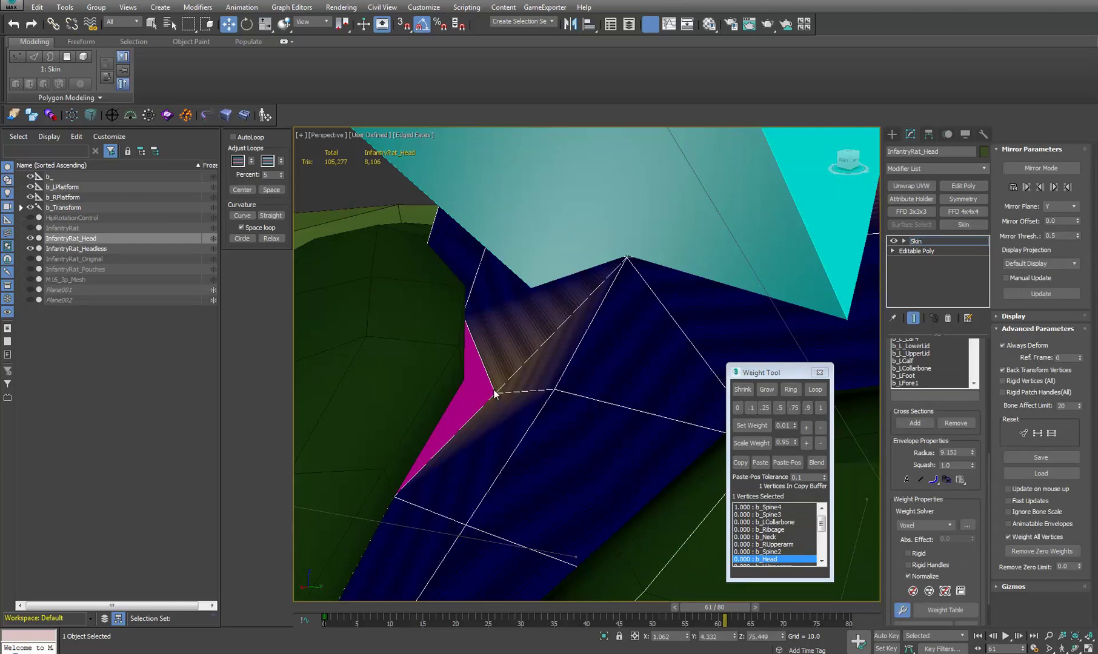
{"action": "left_click", "coordinate": [756, 462]}
{"action": "scroll", "coordinate": [594, 400], "scroll_direction": "up", "scroll_amount": 3}
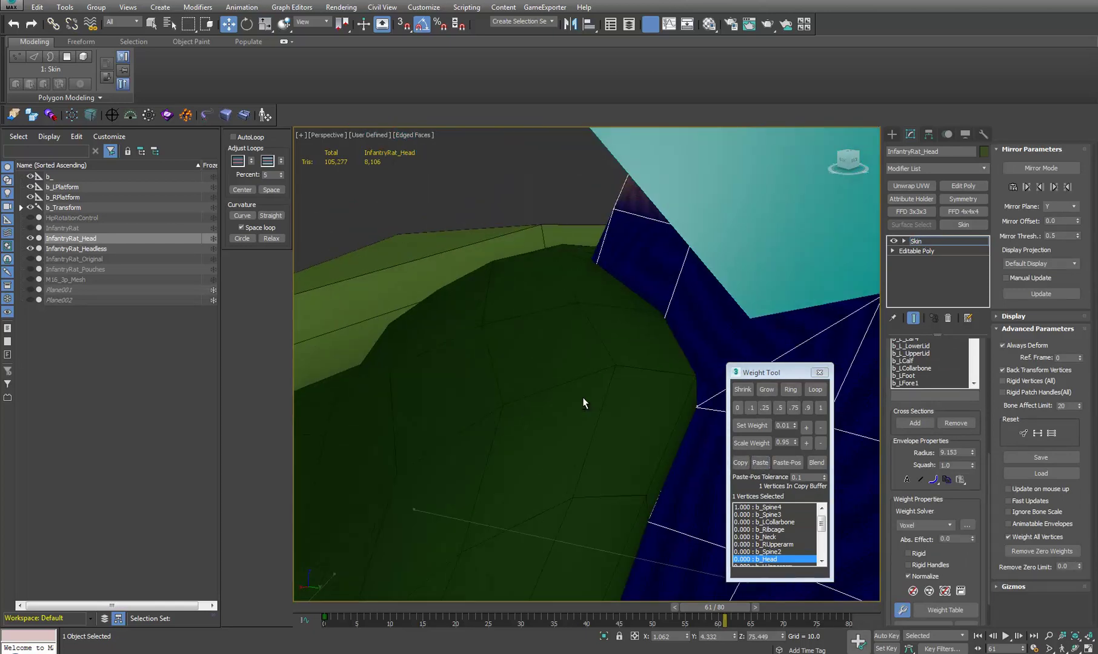
{"action": "left_click", "coordinate": [453, 429]}
{"action": "middle_click_drag", "start_coordinate": [455, 423], "coordinate": [470, 397]}
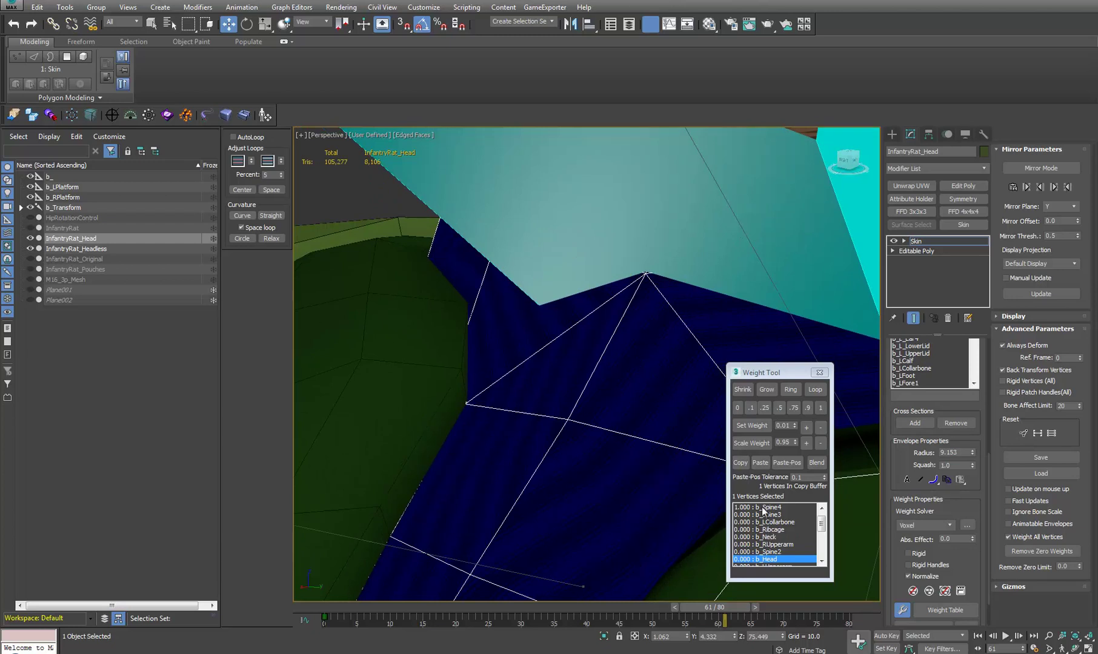
Select the InfantryRat_Head vertex just inside the collar seam and review its list of bone weights in the Weight Tool
{"action": "left_click_drag", "start_coordinate": [824, 520], "coordinate": [824, 536]}
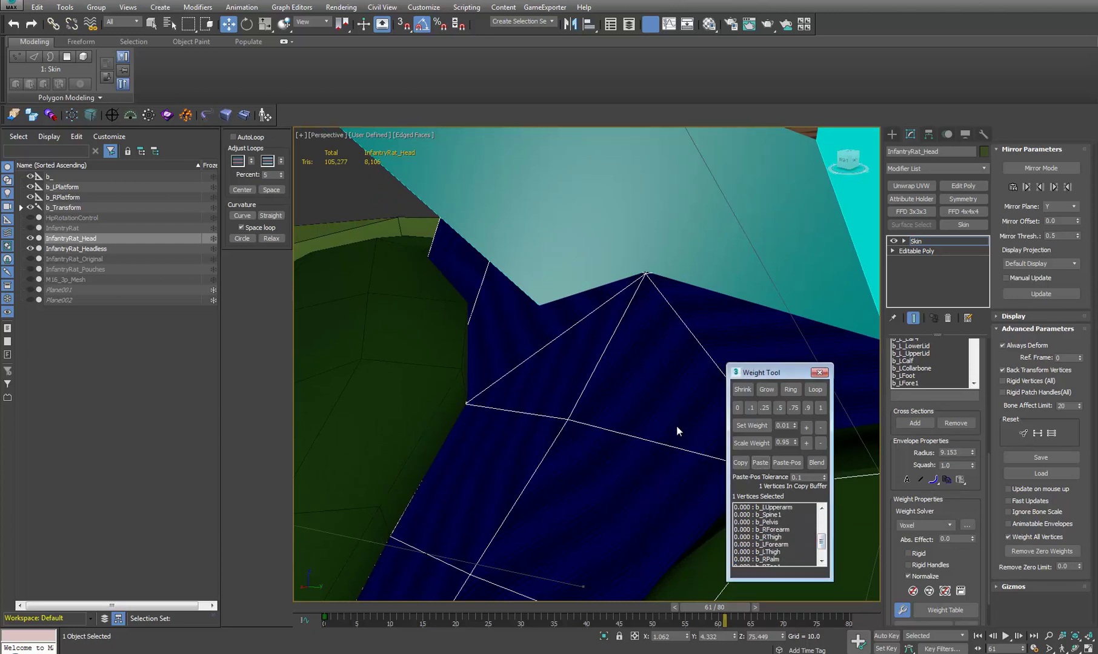
{"action": "left_click", "coordinate": [566, 422]}
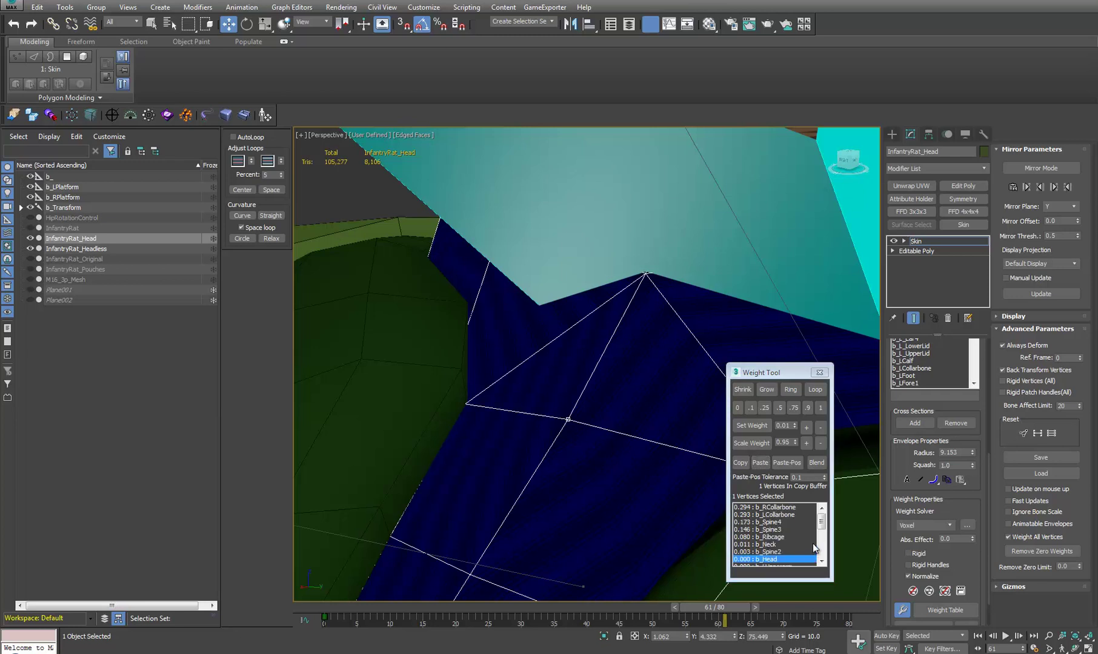
{"action": "mouse_move", "coordinate": [821, 522]}
{"action": "left_mouse_down"}
{"action": "mouse_move", "coordinate": [825, 558]}
{"action": "mouse_move", "coordinate": [824, 536]}
{"action": "left_mouse_up"}
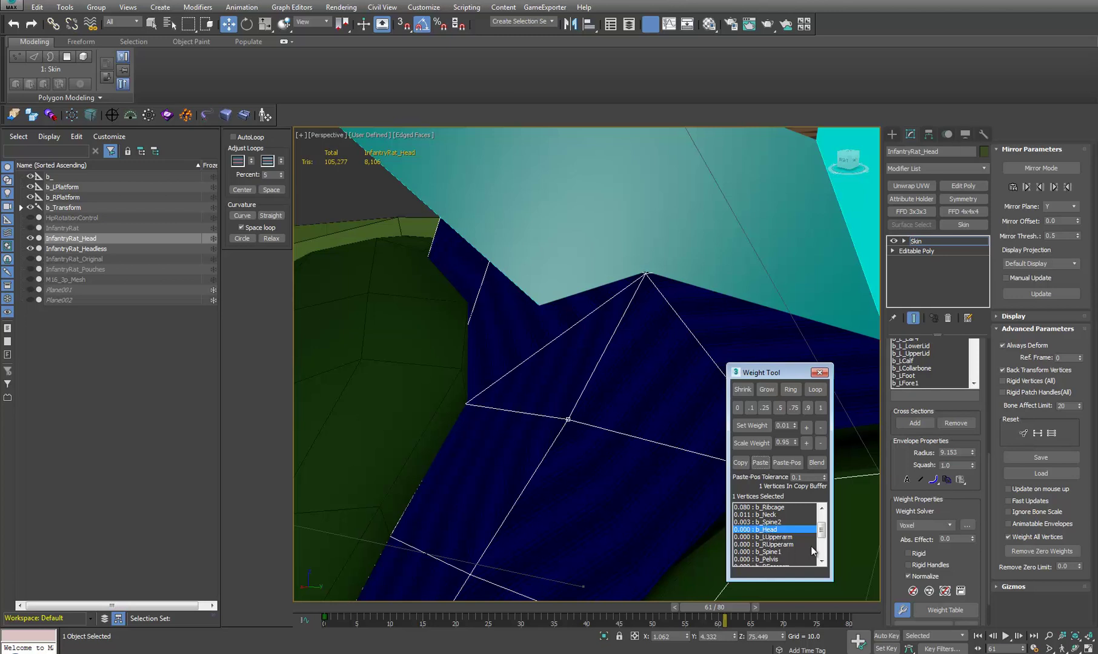
{"action": "left_click_drag", "start_coordinate": [821, 534], "coordinate": [823, 561]}
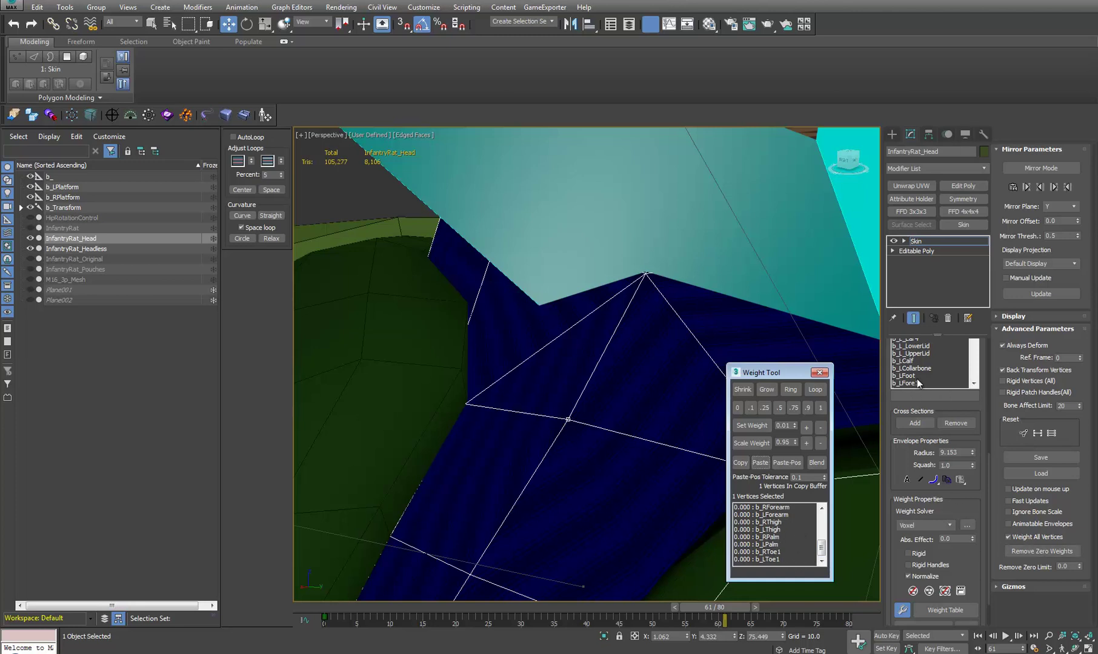
{"action": "left_click_drag", "start_coordinate": [909, 451], "coordinate": [893, 504]}
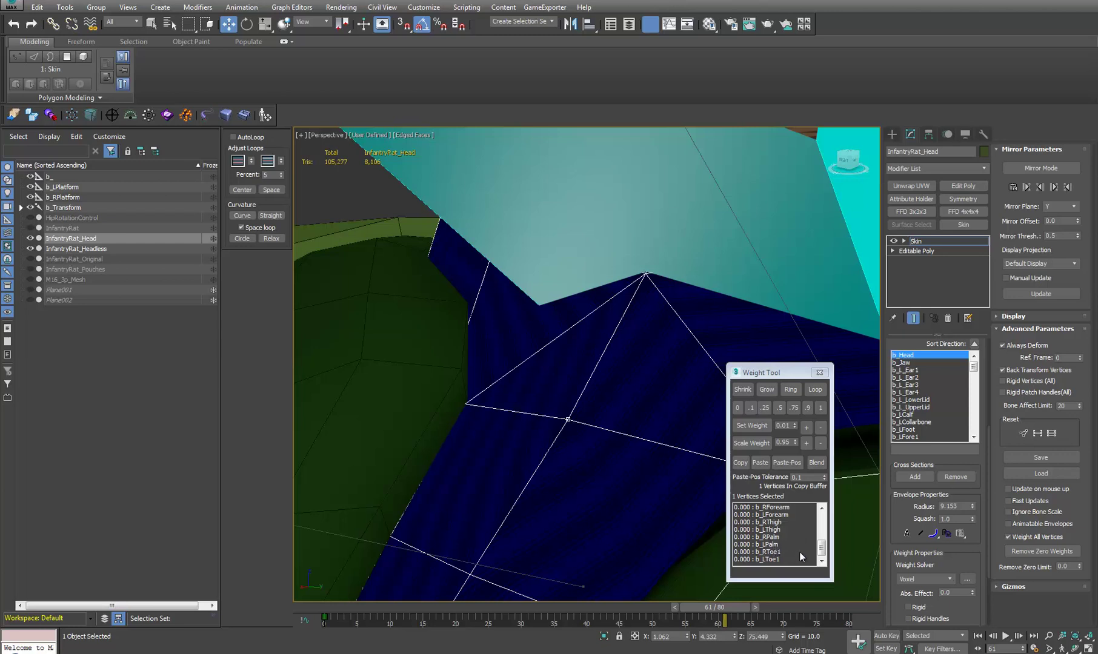
{"action": "mouse_move", "coordinate": [826, 549]}
{"action": "left_mouse_down"}
{"action": "mouse_move", "coordinate": [829, 516]}
{"action": "mouse_move", "coordinate": [827, 537]}
{"action": "left_mouse_up"}
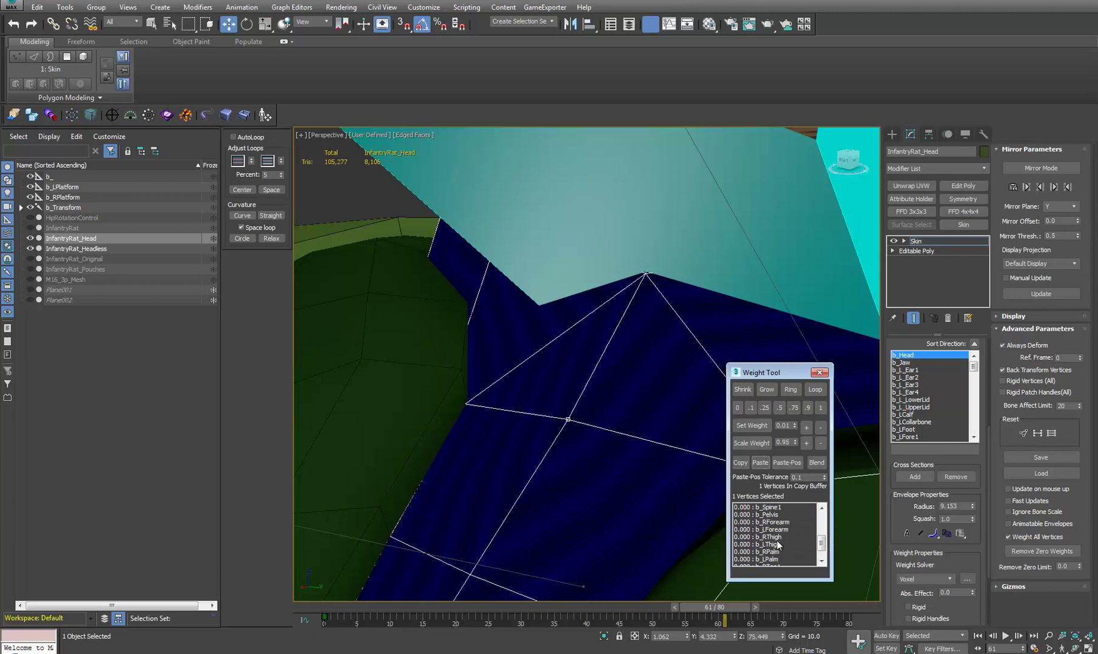
{"action": "left_click_drag", "start_coordinate": [822, 548], "coordinate": [827, 517]}
{"action": "middle_click_drag", "start_coordinate": [535, 433], "coordinate": [549, 393]}
{"action": "scroll", "coordinate": [534, 444], "scroll_direction": "down", "scroll_amount": 1}
{"action": "middle_click_drag", "start_coordinate": [606, 416], "coordinate": [508, 396], "text": "alt"}
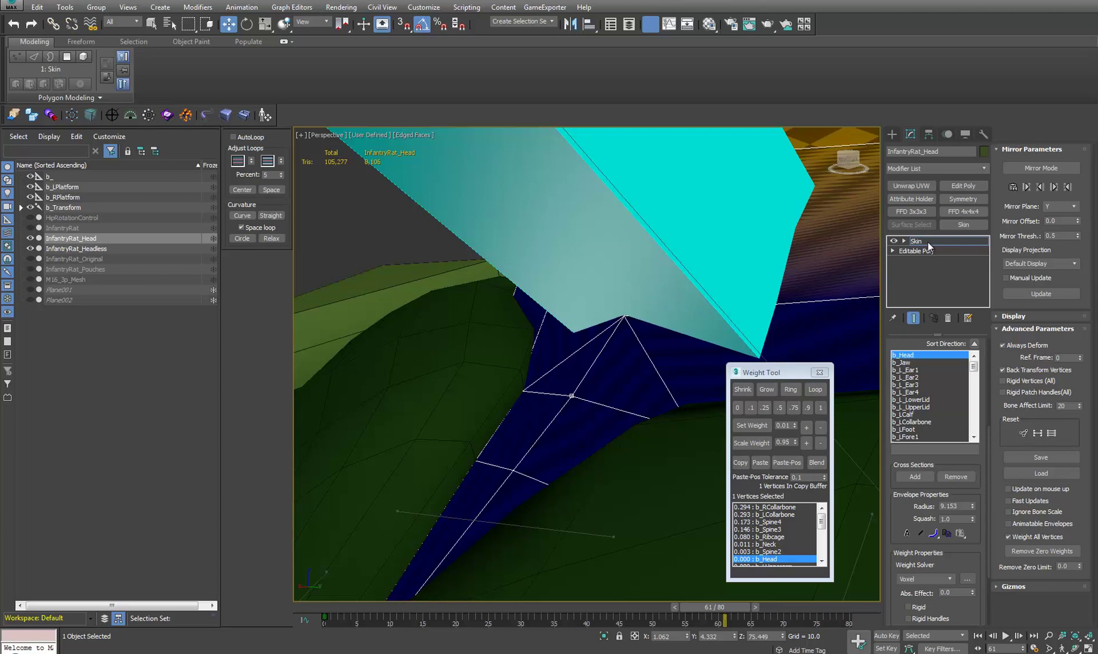
{"action": "left_click_drag", "start_coordinate": [902, 504], "coordinate": [897, 613]}
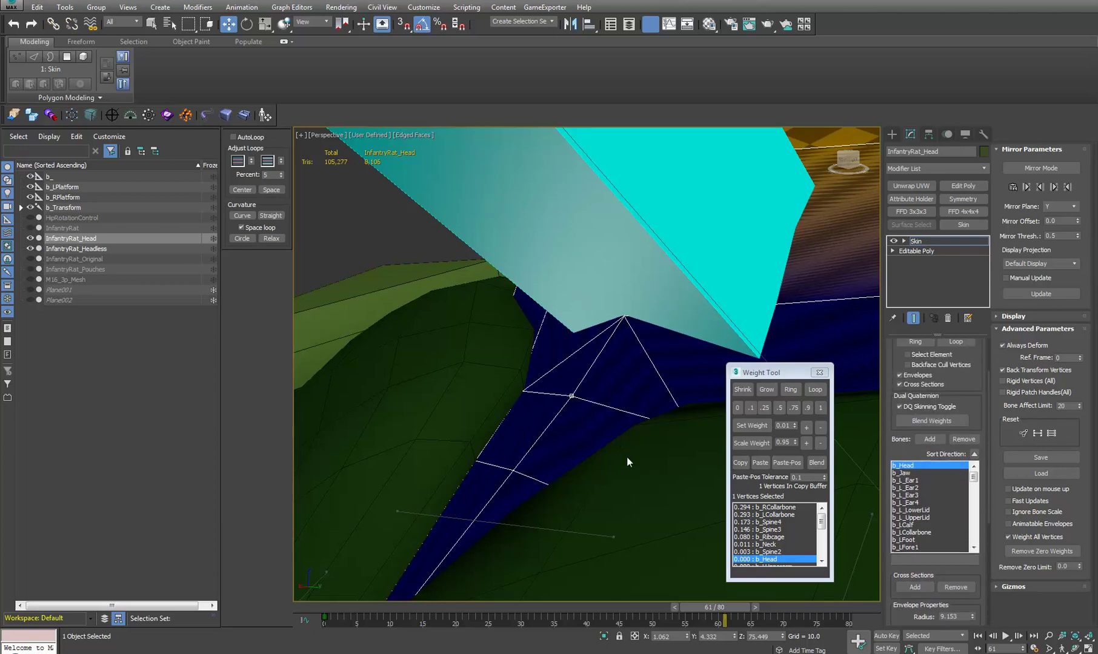
Copy the inner collar vertex's weights and select the neighbouring vertex at the peak beneath the bone
{"action": "middle_click_drag", "start_coordinate": [626, 458], "coordinate": [622, 397], "text": "alt"}
{"action": "scroll", "coordinate": [639, 390], "scroll_direction": "down", "scroll_amount": 3}
{"action": "scroll", "coordinate": [617, 407], "scroll_direction": "down", "scroll_amount": 4}
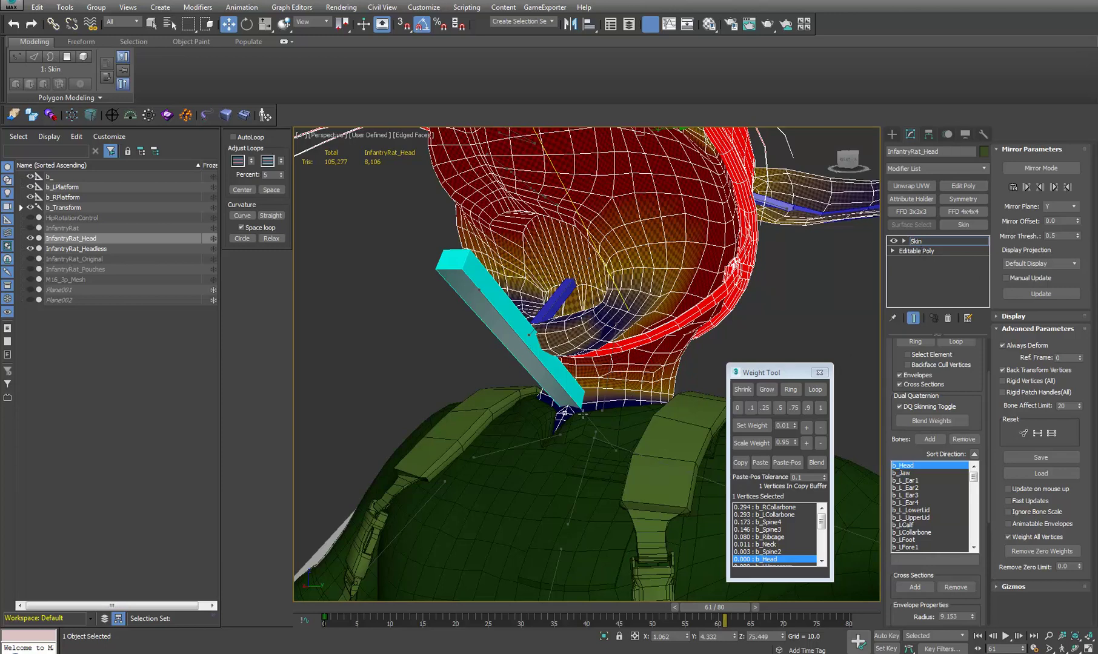
{"action": "middle_click_drag", "start_coordinate": [573, 413], "coordinate": [592, 427], "text": "alt"}
{"action": "scroll", "coordinate": [593, 427], "scroll_direction": "up", "scroll_amount": 8}
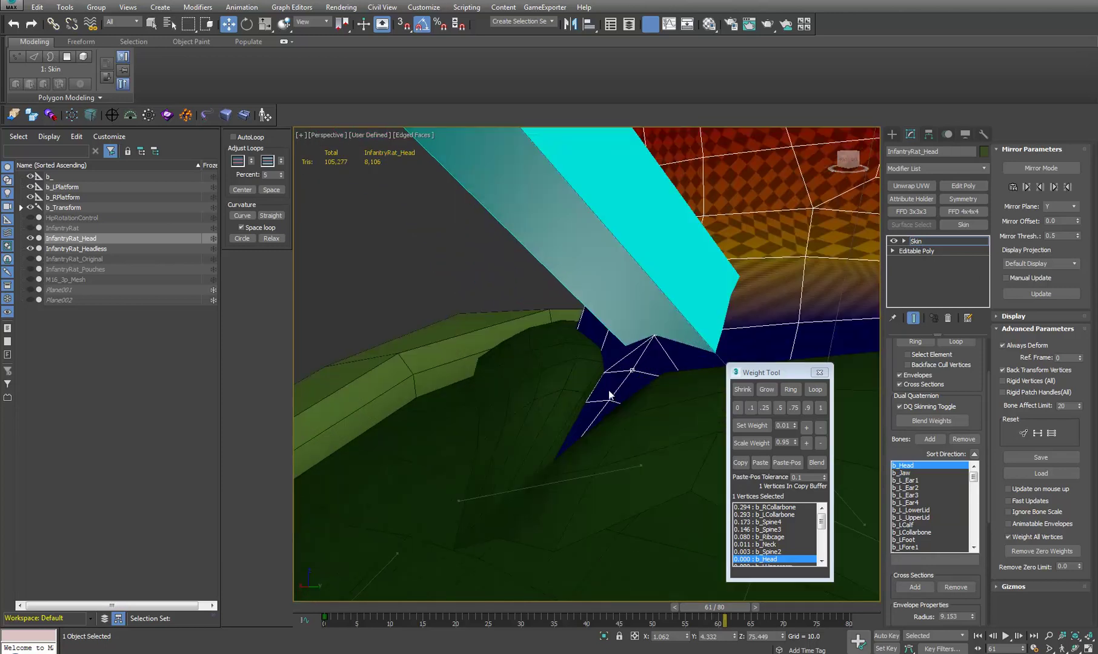
{"action": "middle_click_drag", "start_coordinate": [706, 382], "coordinate": [606, 384]}
{"action": "left_click", "coordinate": [740, 463]}
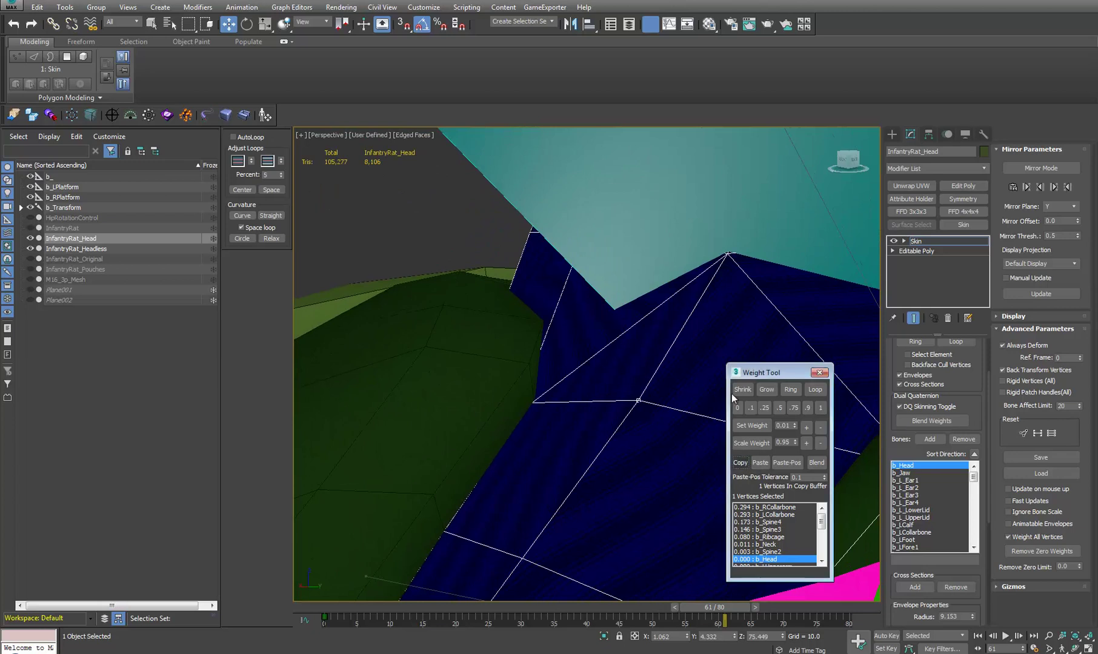
{"action": "left_click", "coordinate": [730, 255]}
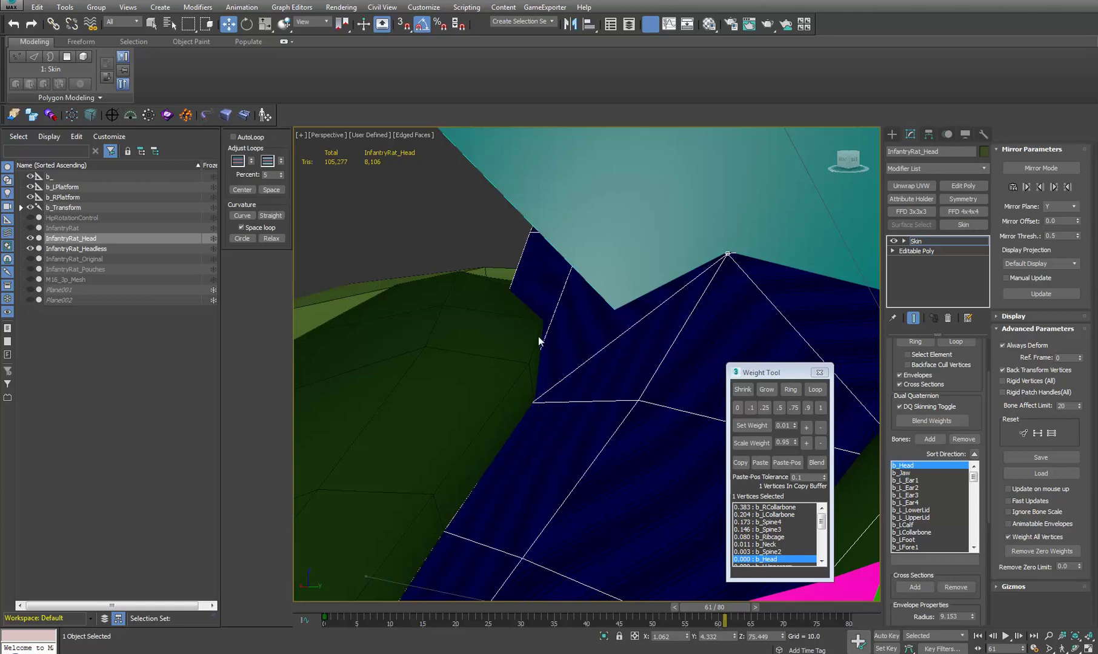
Inspect the skin weights around the neck and collar, and move the Weight Tool window clear of the mesh
{"action": "middle_click_drag", "start_coordinate": [532, 366], "coordinate": [453, 457], "text": "alt"}
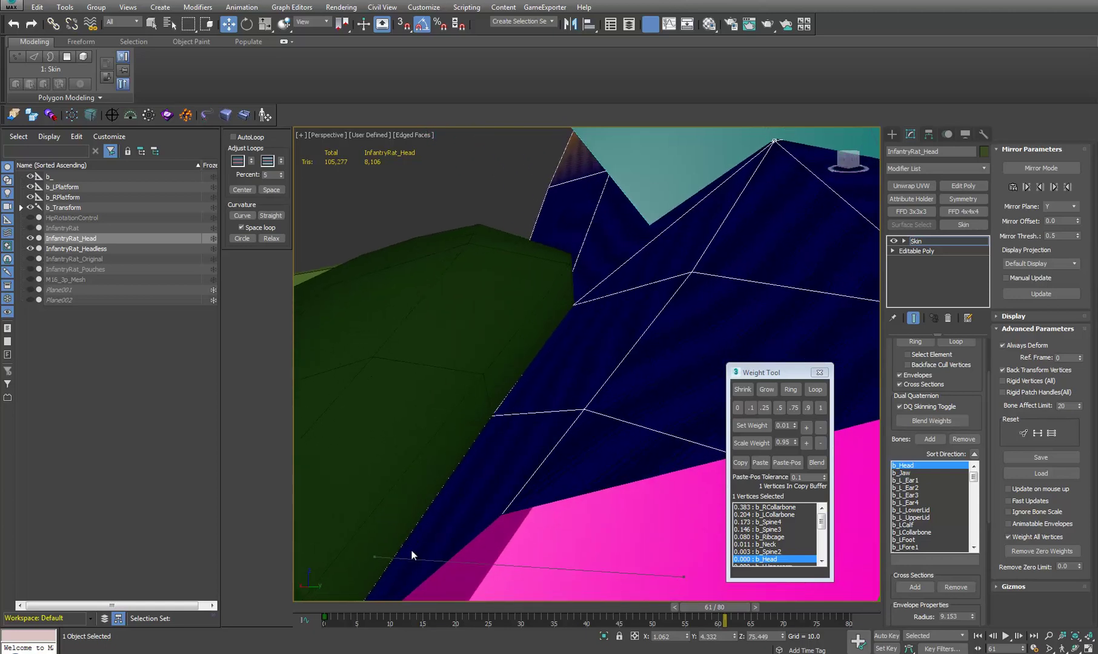
{"action": "middle_click_drag", "start_coordinate": [591, 280], "coordinate": [404, 465], "text": "alt"}
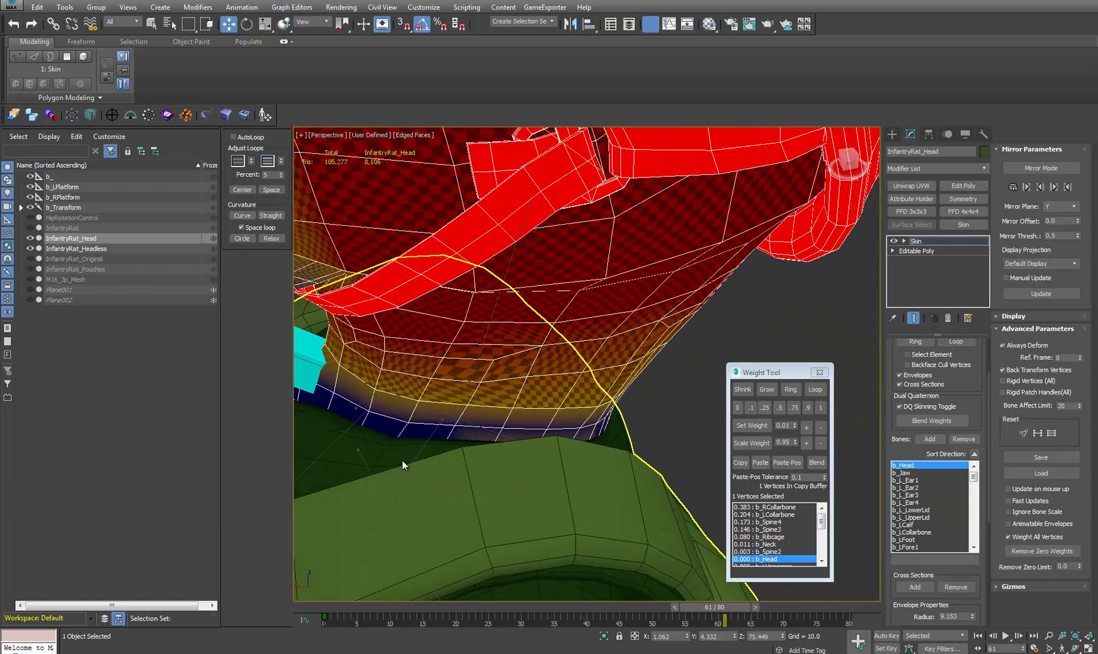
{"action": "middle_click_drag", "start_coordinate": [481, 466], "coordinate": [563, 394]}
{"action": "scroll", "coordinate": [571, 422], "scroll_direction": "down", "scroll_amount": 3}
{"action": "scroll", "coordinate": [726, 345], "scroll_direction": "down", "scroll_amount": 5}
{"action": "scroll", "coordinate": [563, 394], "scroll_direction": "up", "scroll_amount": 6}
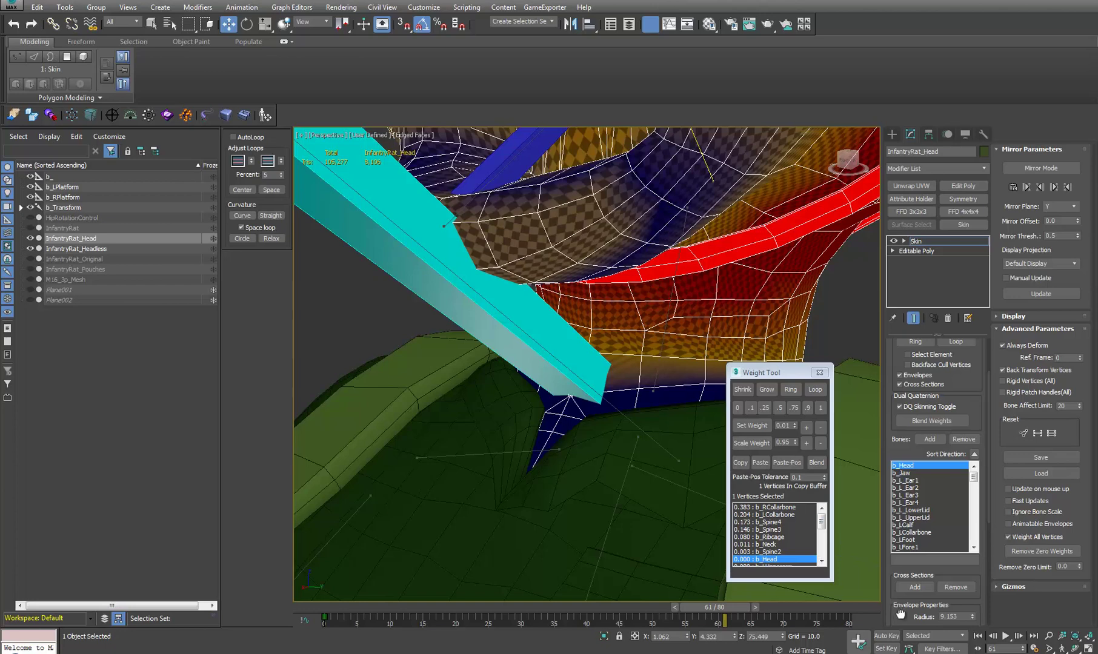
{"action": "scroll", "coordinate": [901, 609], "scroll_direction": "down", "scroll_amount": 5}
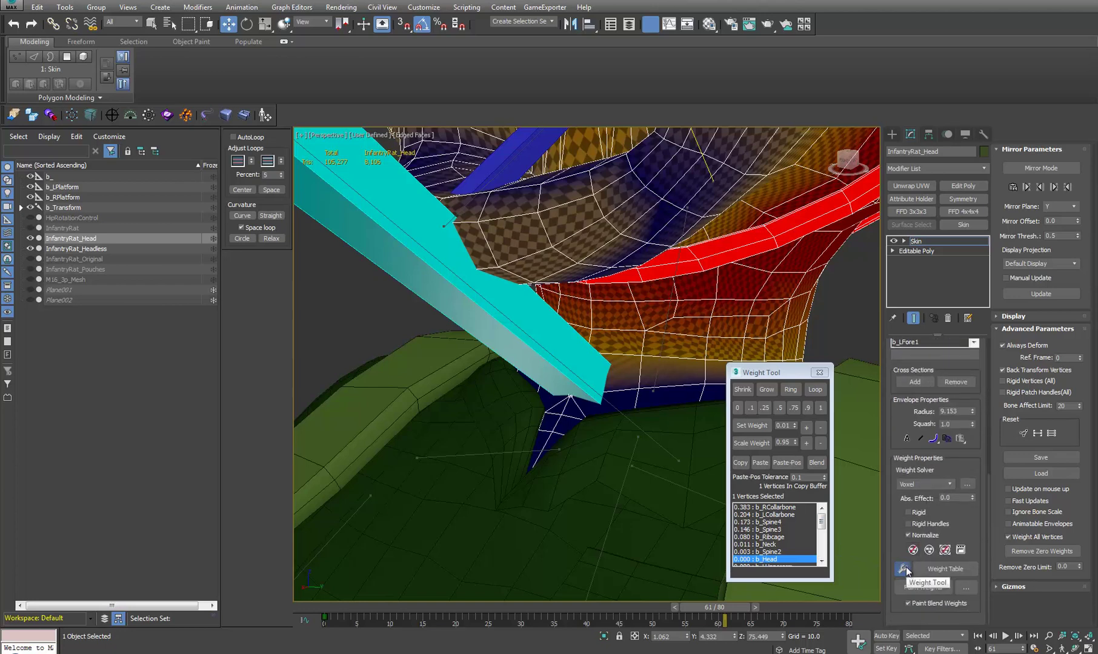
{"action": "left_click_drag", "start_coordinate": [795, 372], "coordinate": [836, 390]}
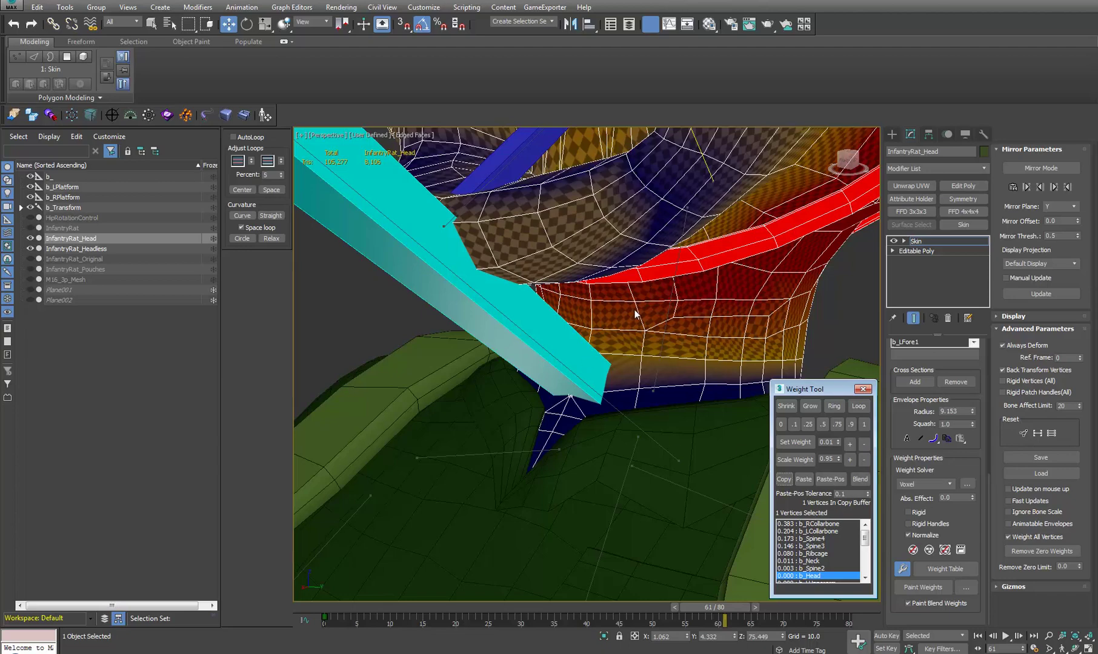
Examine the b_Head weight colouring across the jaw, muzzle and neck of InfantryRat_Head from several angles
{"action": "middle_click_drag", "start_coordinate": [637, 314], "coordinate": [514, 380], "text": "alt"}
{"action": "scroll", "coordinate": [522, 397], "scroll_direction": "up", "scroll_amount": 1}
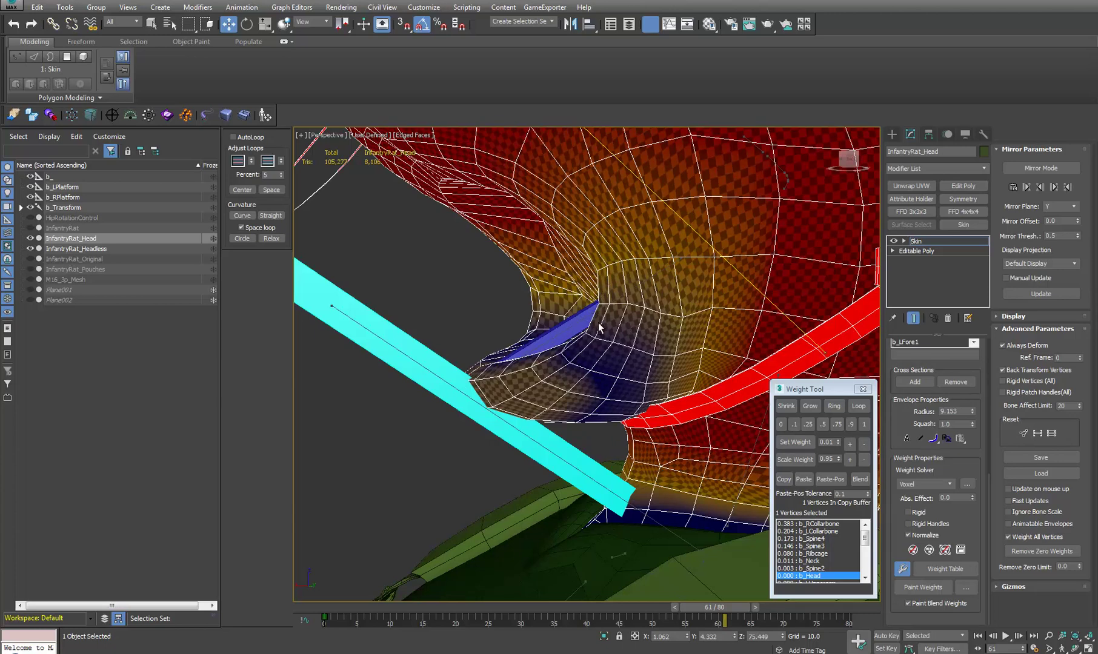
{"action": "middle_click_drag", "start_coordinate": [599, 327], "coordinate": [574, 341], "text": "alt"}
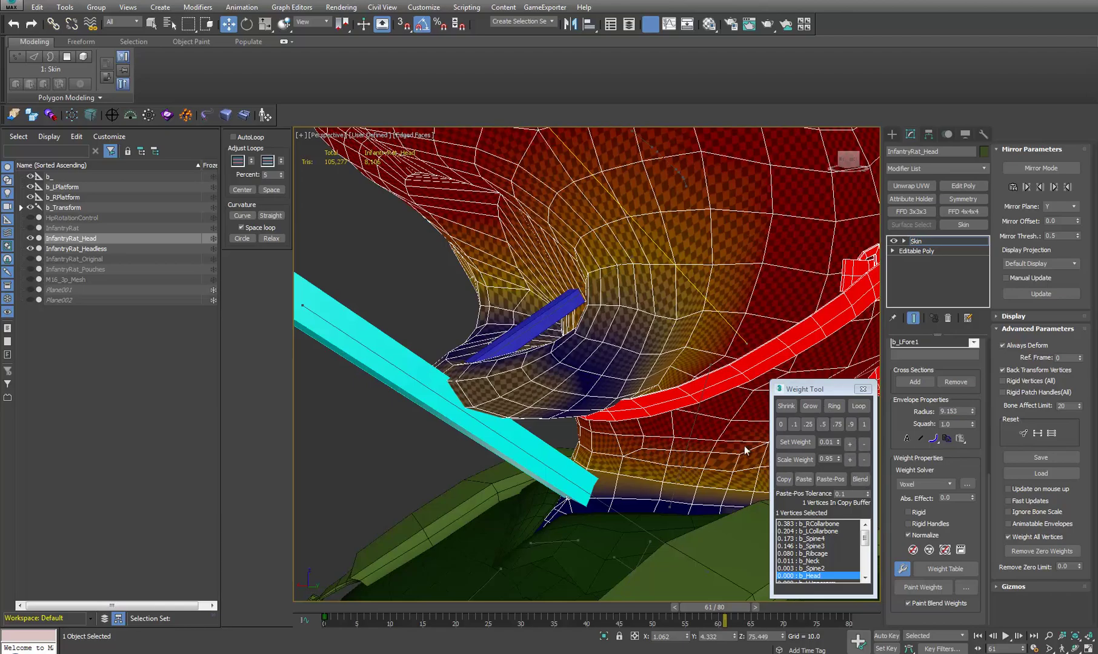
{"action": "scroll", "coordinate": [649, 356], "scroll_direction": "down", "scroll_amount": 5}
{"action": "middle_click_drag", "start_coordinate": [603, 330], "coordinate": [516, 315], "text": "alt"}
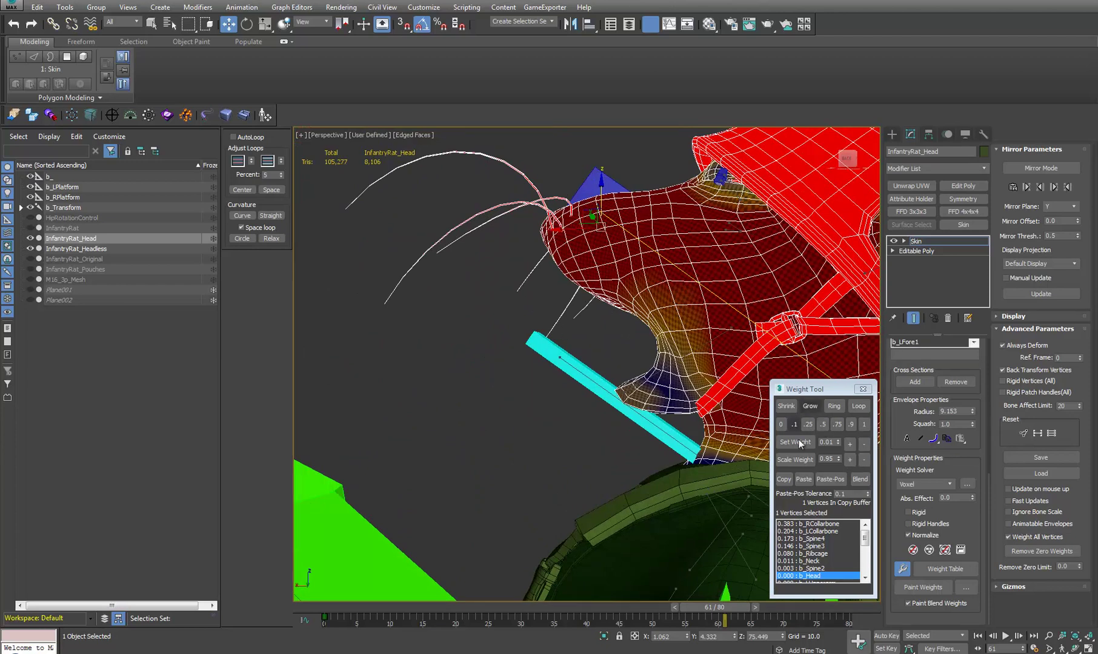
{"action": "middle_click_drag", "start_coordinate": [632, 365], "coordinate": [645, 375], "text": "alt"}
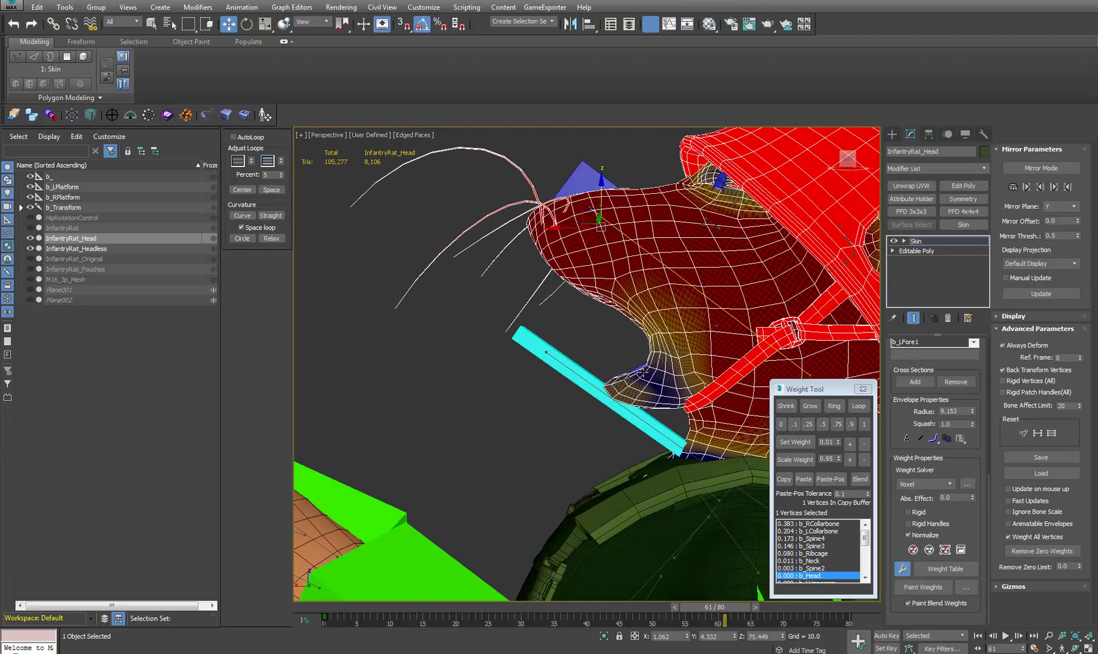
{"action": "middle_click_drag", "start_coordinate": [758, 401], "coordinate": [668, 383], "text": "alt"}
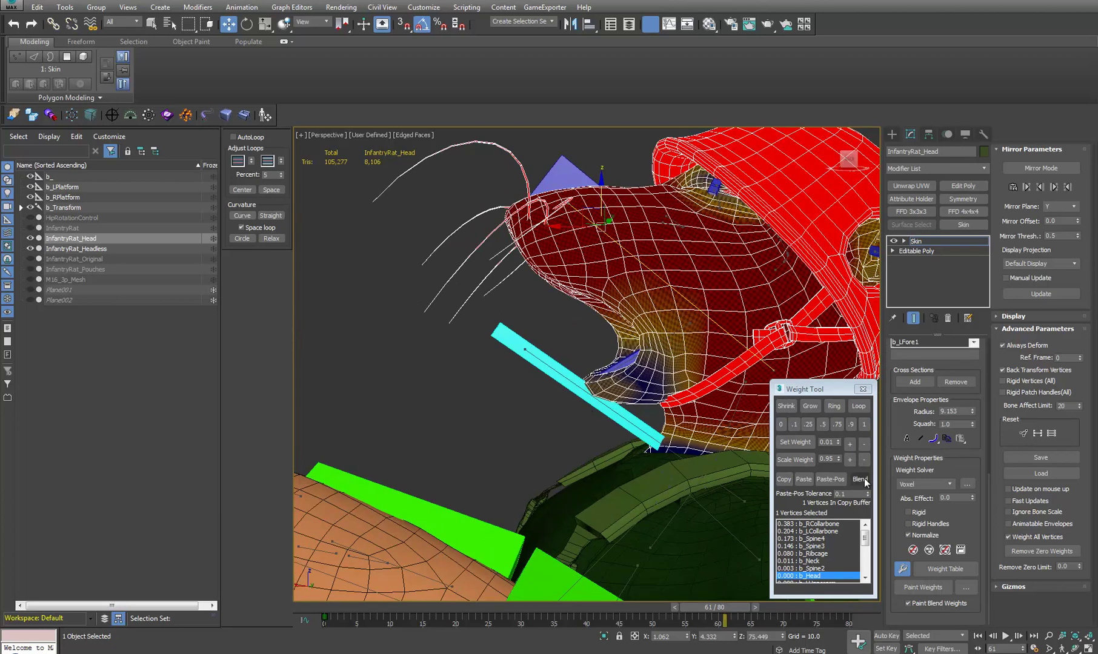
{"action": "middle_click_drag", "start_coordinate": [807, 424], "coordinate": [681, 214], "text": "alt"}
{"action": "scroll", "coordinate": [622, 411], "scroll_direction": "down", "scroll_amount": 3}
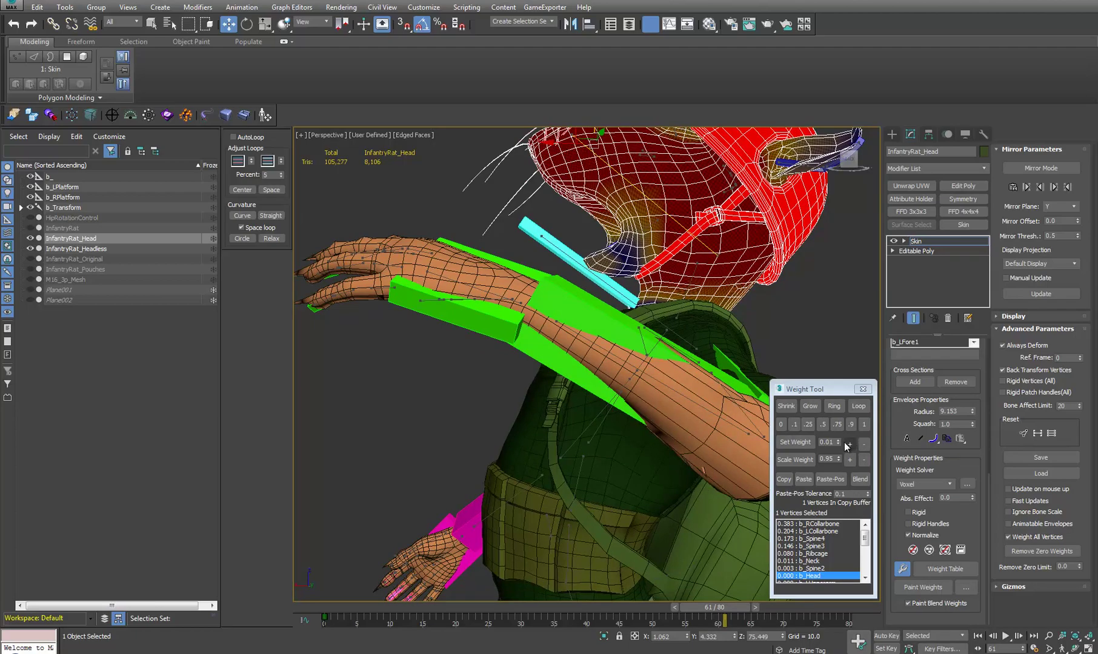
{"action": "middle_click_drag", "start_coordinate": [758, 433], "coordinate": [555, 378], "text": "alt"}
{"action": "scroll", "coordinate": [638, 339], "scroll_direction": "up", "scroll_amount": 8}
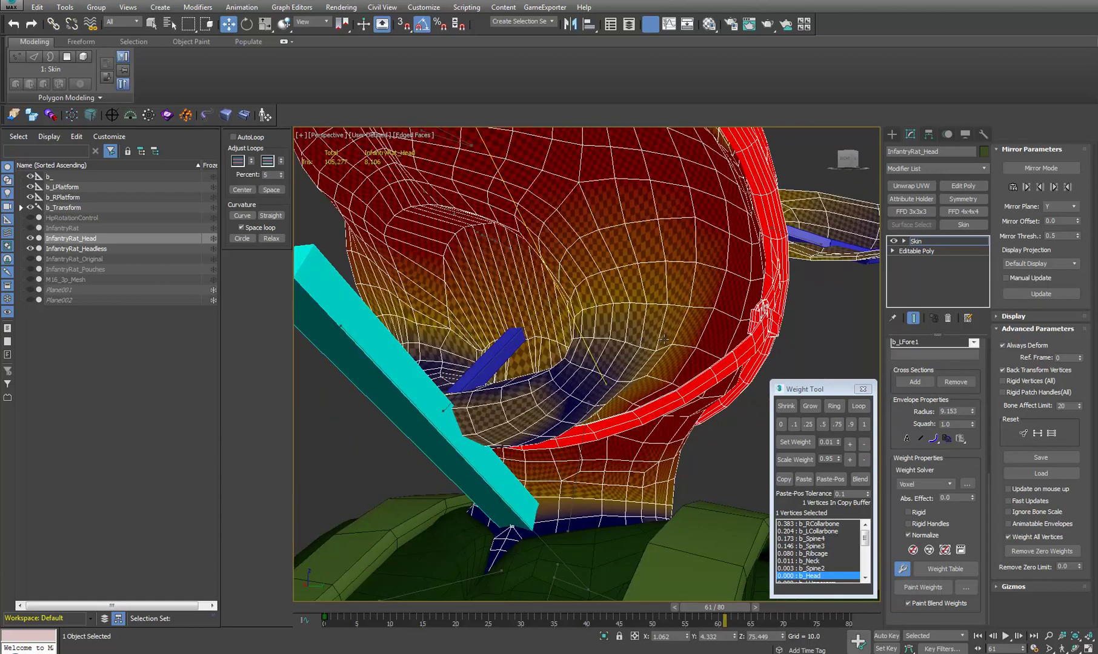
{"action": "mouse_move", "coordinate": [663, 339]}
{"action": "middle_mouse_down"}
{"action": "mouse_move", "coordinate": [687, 351]}
{"action": "mouse_move", "coordinate": [657, 343]}
{"action": "mouse_move", "coordinate": [651, 355]}
{"action": "middle_mouse_up"}
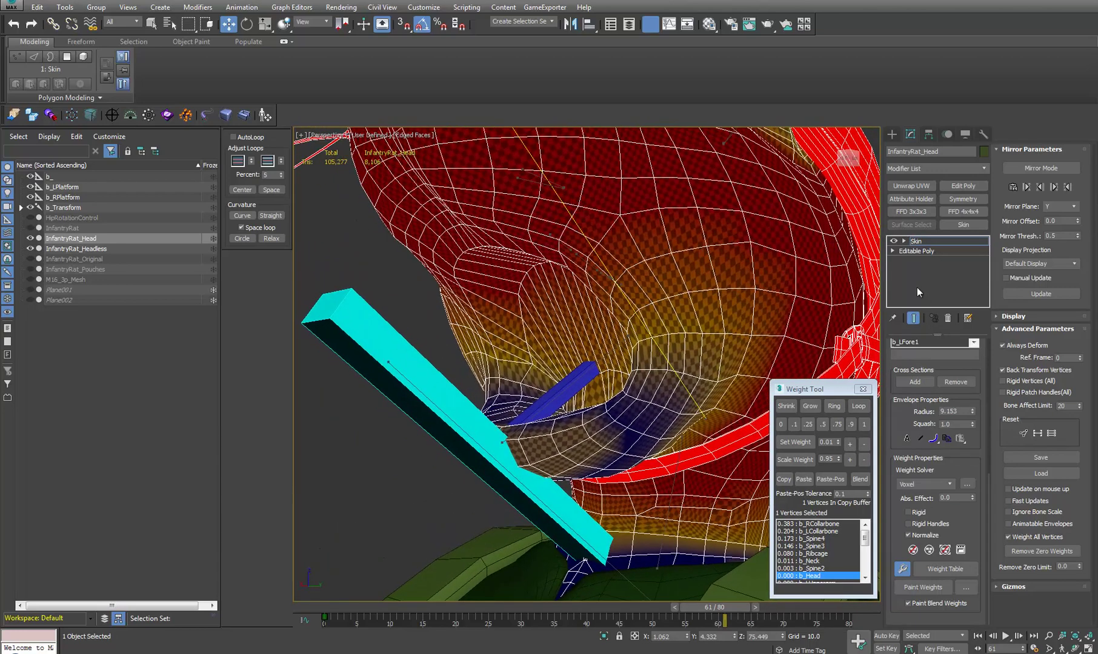
Expand the Skin modifier to its Envelope level and bring its envelope selection and bone settings into view
{"action": "left_click", "coordinate": [904, 241]}
{"action": "left_click_drag", "start_coordinate": [909, 418], "coordinate": [917, 561]}
{"action": "scroll", "coordinate": [916, 533], "scroll_direction": "up", "scroll_amount": 4}
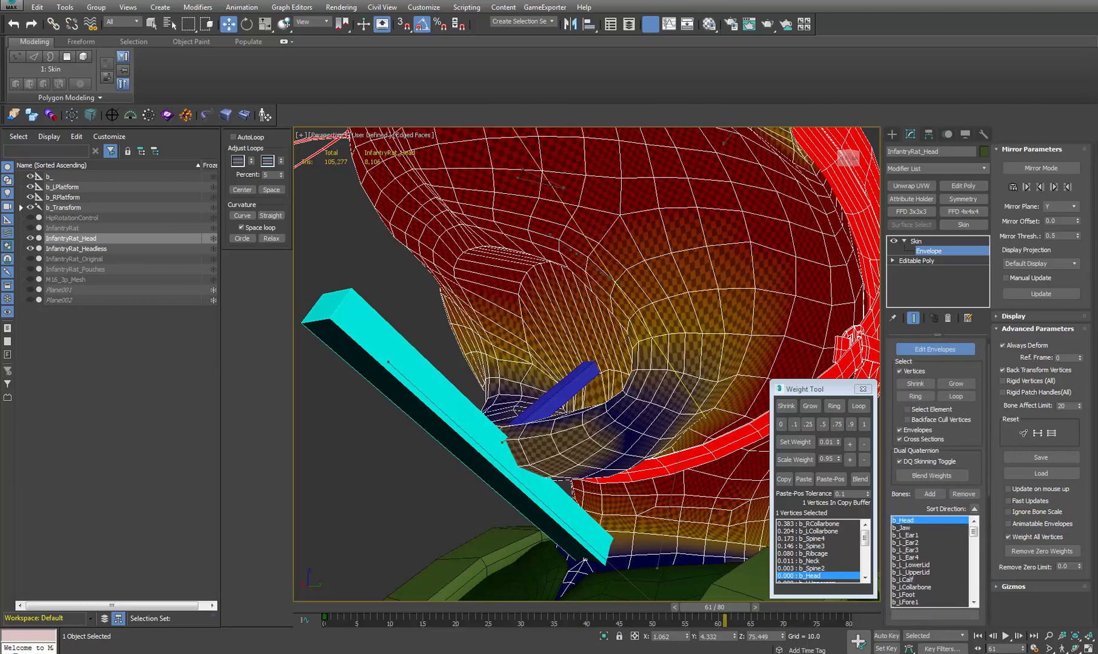
Add the neighbouring muzzle vertex to the selection, review the pair's bone weights, and make b_Jaw the active bone
{"action": "left_click", "coordinate": [531, 217]}
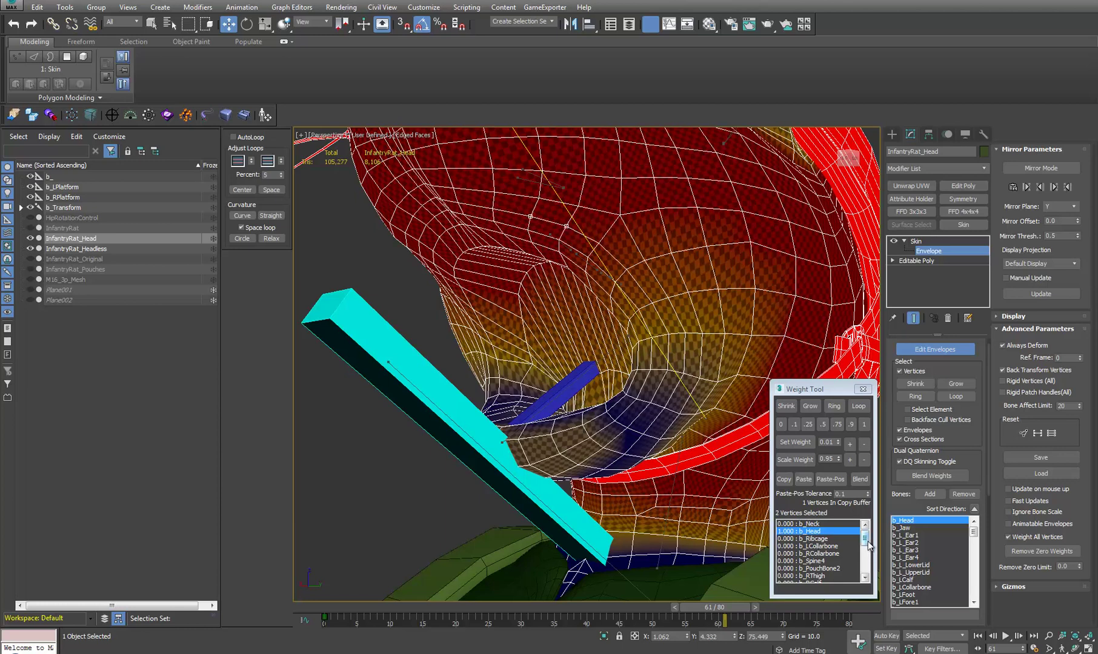
{"action": "left_click_drag", "start_coordinate": [866, 541], "coordinate": [865, 574]}
{"action": "left_click_drag", "start_coordinate": [865, 574], "coordinate": [865, 536]}
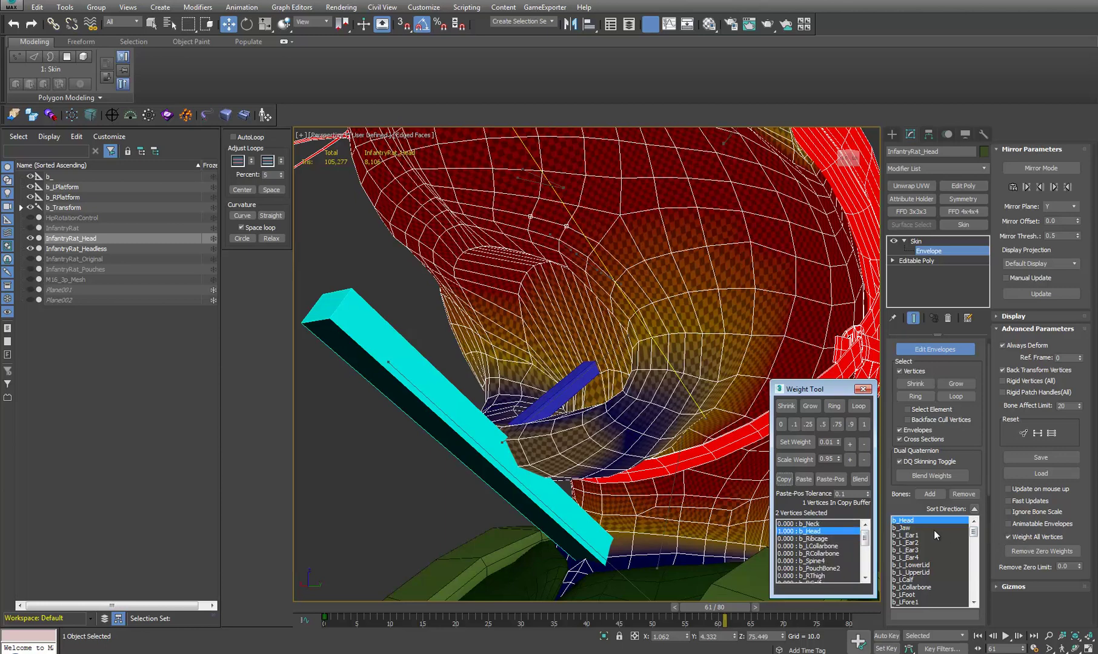
{"action": "left_click", "coordinate": [917, 528]}
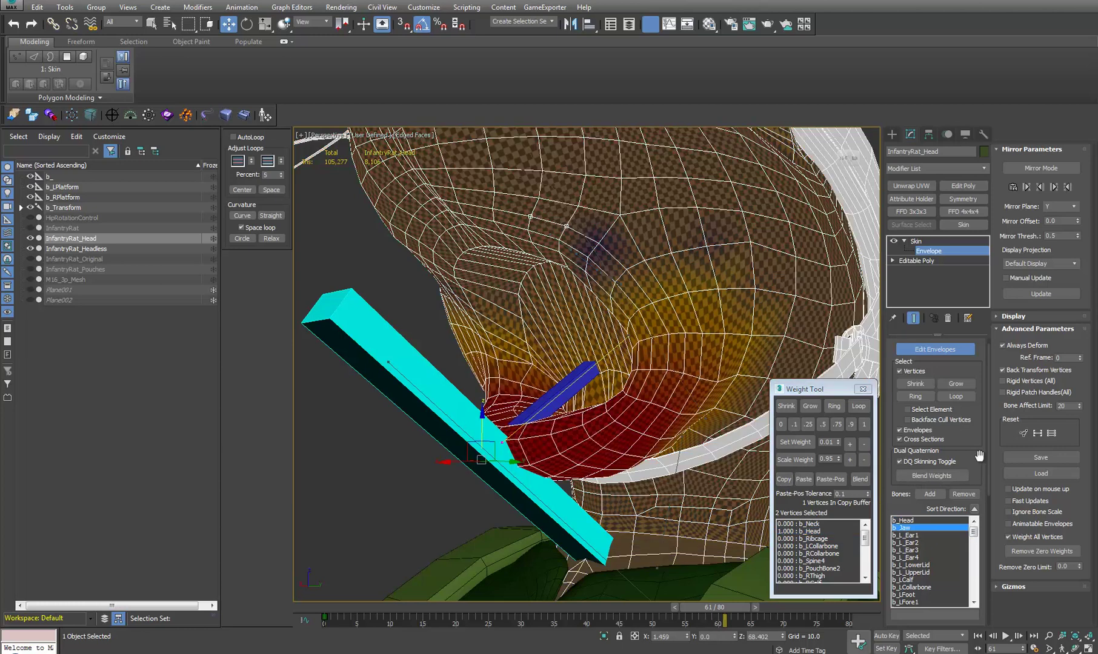
Raise the Abs. Effect of b_Jaw on the two selected muzzle vertices to about 0.16
{"action": "left_click_drag", "start_coordinate": [977, 456], "coordinate": [972, 410]}
{"action": "scroll", "coordinate": [972, 409], "scroll_direction": "down", "scroll_amount": 5}
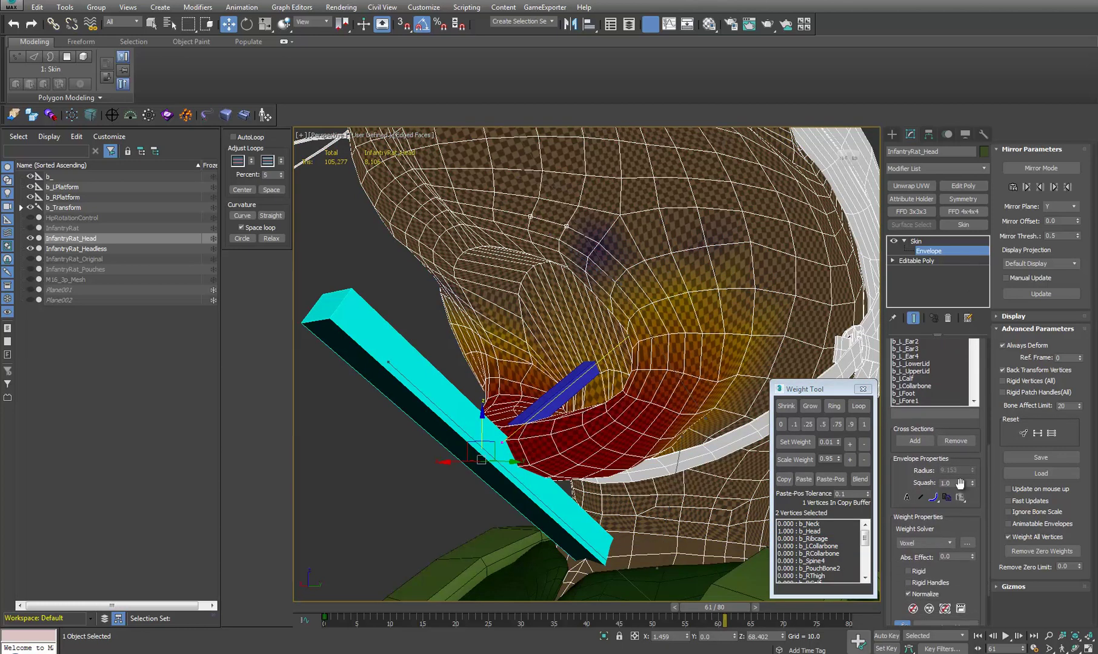
{"action": "left_click_drag", "start_coordinate": [971, 556], "coordinate": [971, 549]}
{"action": "left_click", "coordinate": [971, 555]}
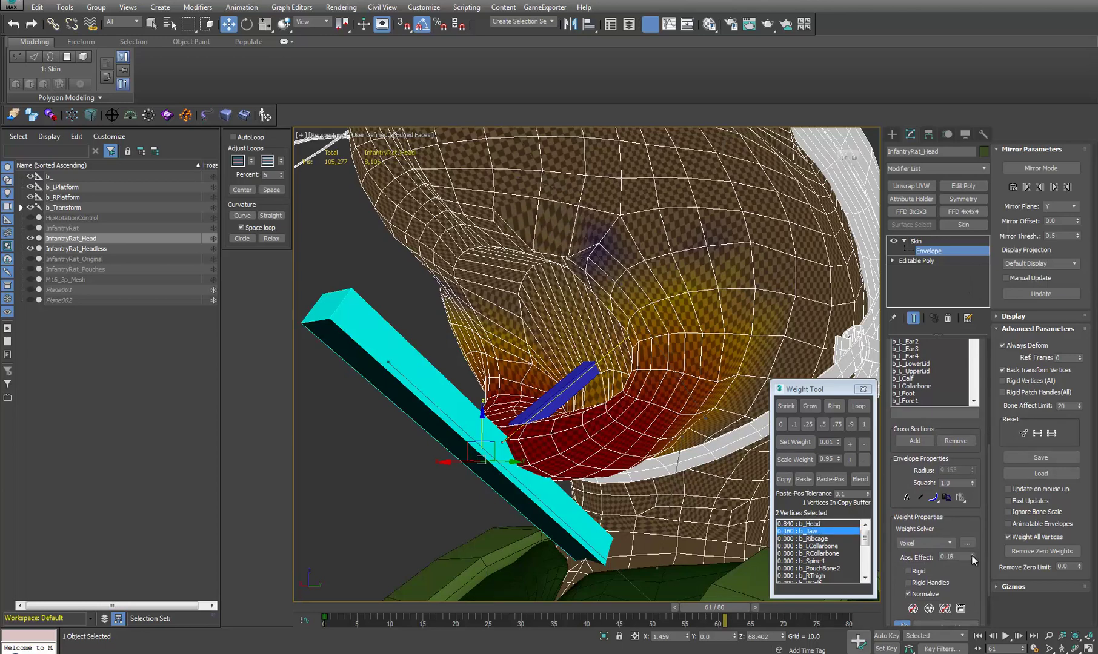
Select only the outer muzzle vertex, raise its b_Jaw Abs. Effect to 0.46, and add the neighbouring vertex to the selection
{"action": "left_click", "coordinate": [533, 253]}
{"action": "left_click", "coordinate": [973, 553]}
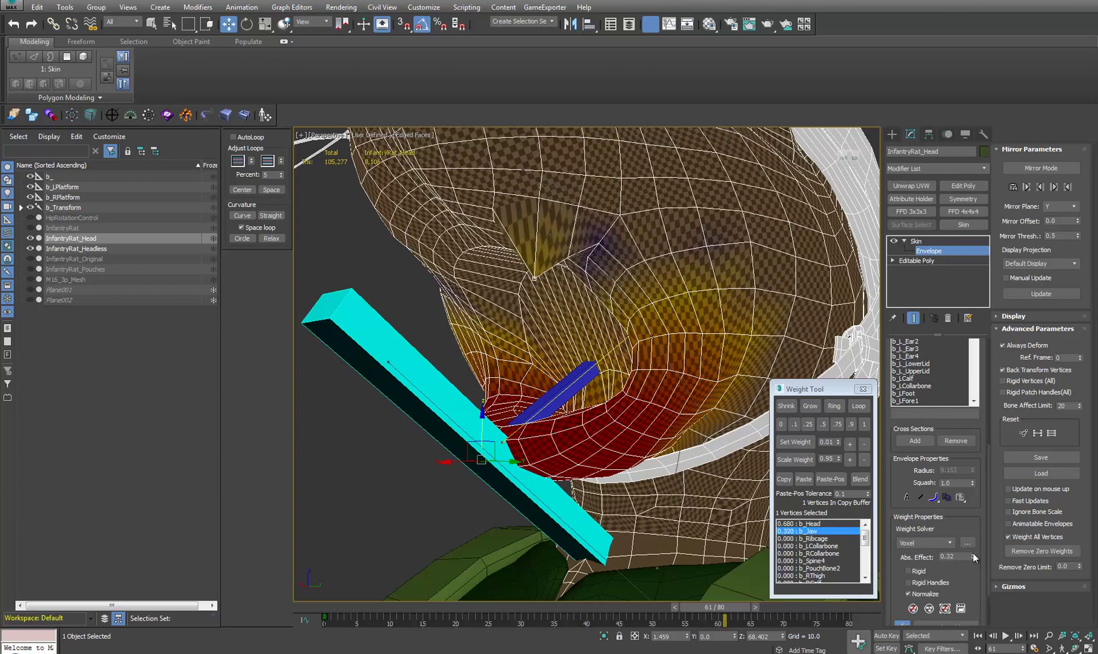
{"action": "left_click", "coordinate": [972, 553]}
{"action": "mouse_move", "coordinate": [671, 393]}
{"action": "middle_mouse_down", "text": "alt"}
{"action": "mouse_move", "coordinate": [626, 401]}
{"action": "mouse_move", "coordinate": [715, 410]}
{"action": "mouse_move", "coordinate": [774, 397]}
{"action": "mouse_move", "coordinate": [661, 397]}
{"action": "middle_mouse_up", "text": "alt"}
{"action": "left_click", "coordinate": [548, 262], "text": "ctrl"}
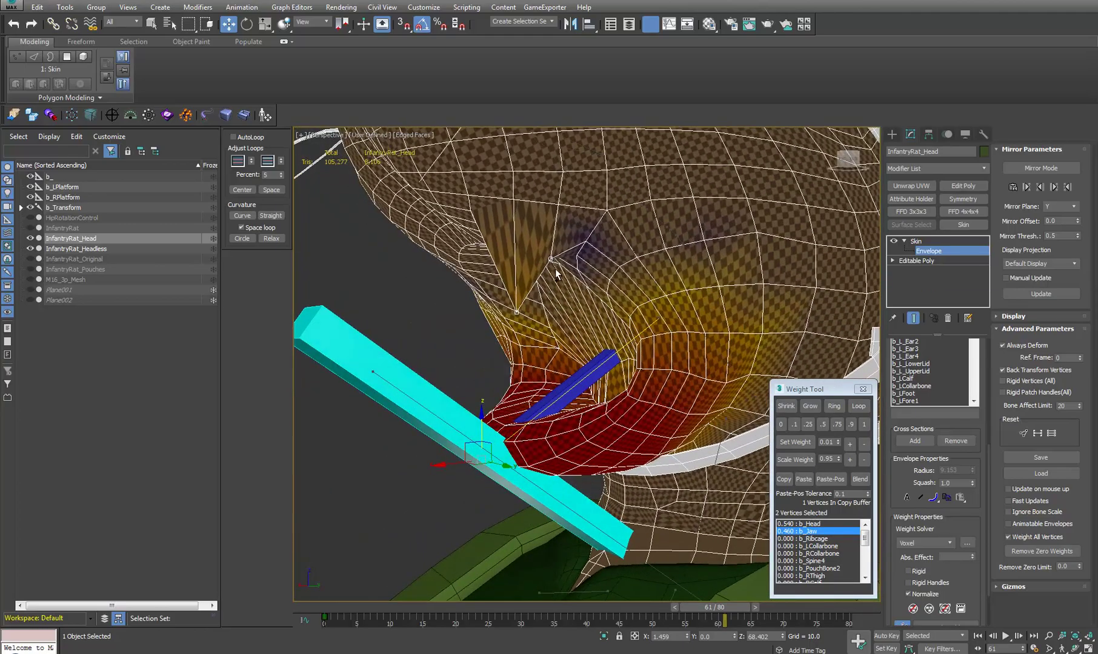
{"action": "middle_click_drag", "start_coordinate": [559, 269], "coordinate": [605, 356], "text": "alt"}
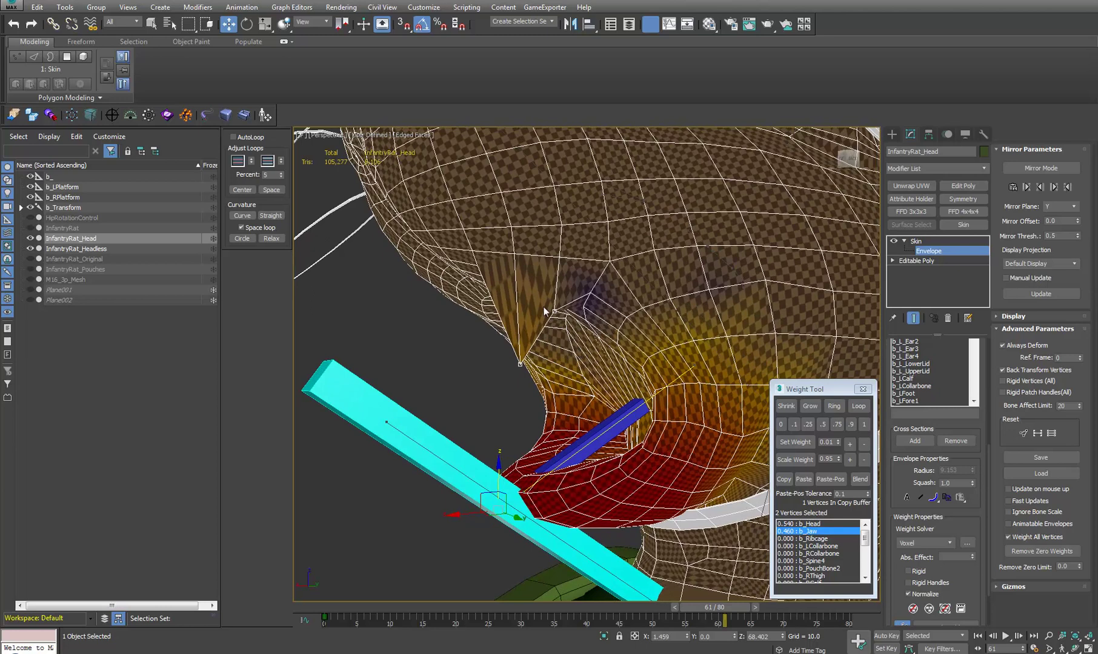
Try a shared b_Jaw Abs. Effect of 0.46 on both selected muzzle vertices, and undo the change
{"action": "left_click", "coordinate": [973, 557]}
{"action": "key", "text": "ctrl+z"}
{"action": "left_click", "coordinate": [973, 556]}
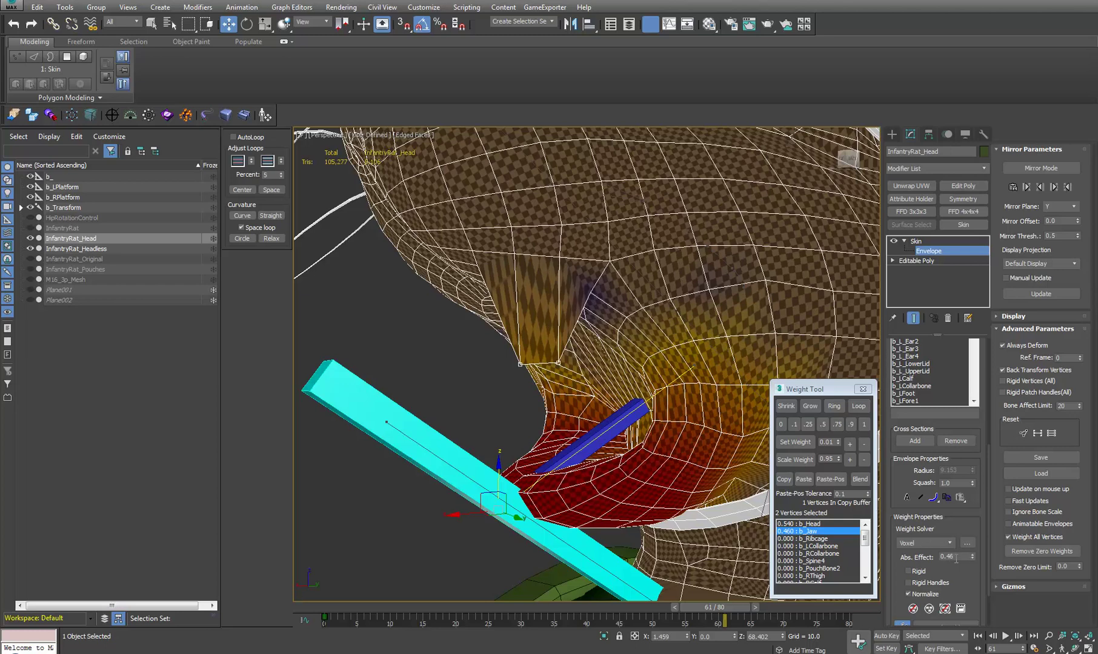
{"action": "key", "text": "ctrl+z"}
{"action": "middle_click_drag", "start_coordinate": [606, 414], "coordinate": [607, 416]}
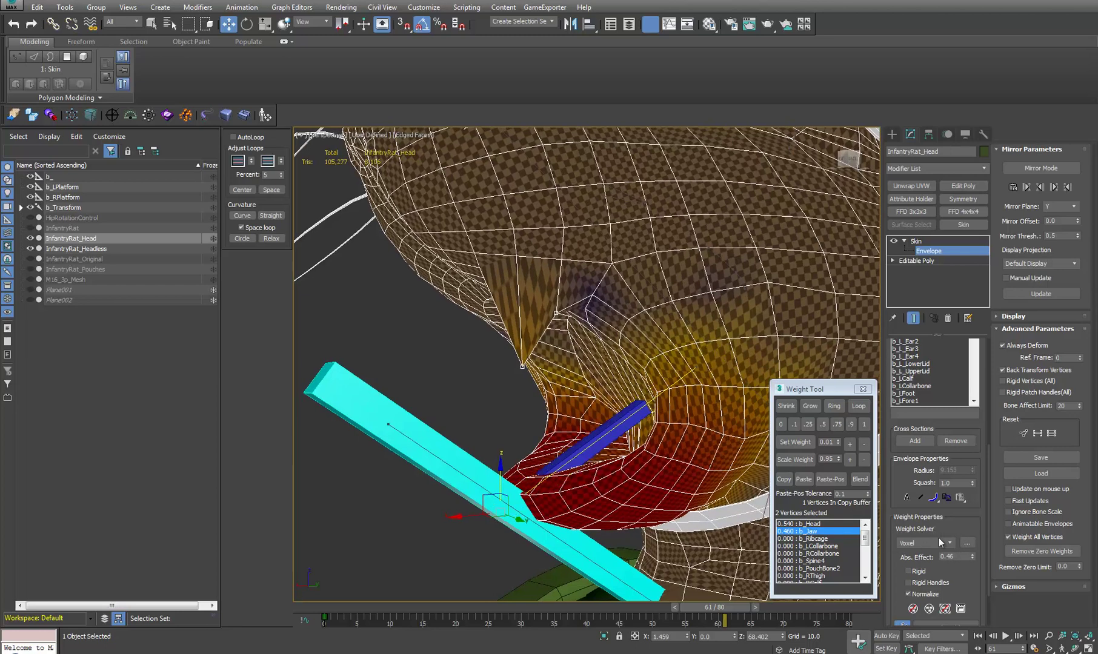
Reselect the two muzzle vertices, raise their b_Jaw weight incrementally to 0.56, and lower it again to 0.46
{"action": "left_click", "coordinate": [556, 313]}
{"action": "left_click", "coordinate": [522, 366], "text": "ctrl"}
{"action": "left_click", "coordinate": [852, 443]}
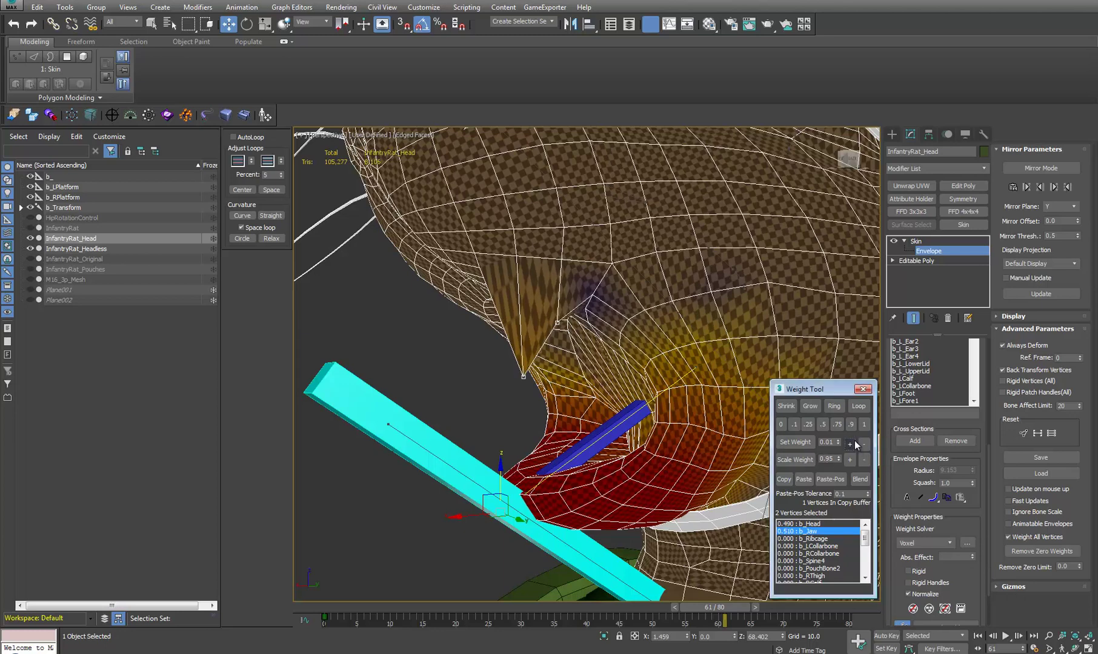
{"action": "left_click", "coordinate": [852, 442]}
{"action": "left_click", "coordinate": [852, 443]}
{"action": "left_click", "coordinate": [860, 444]}
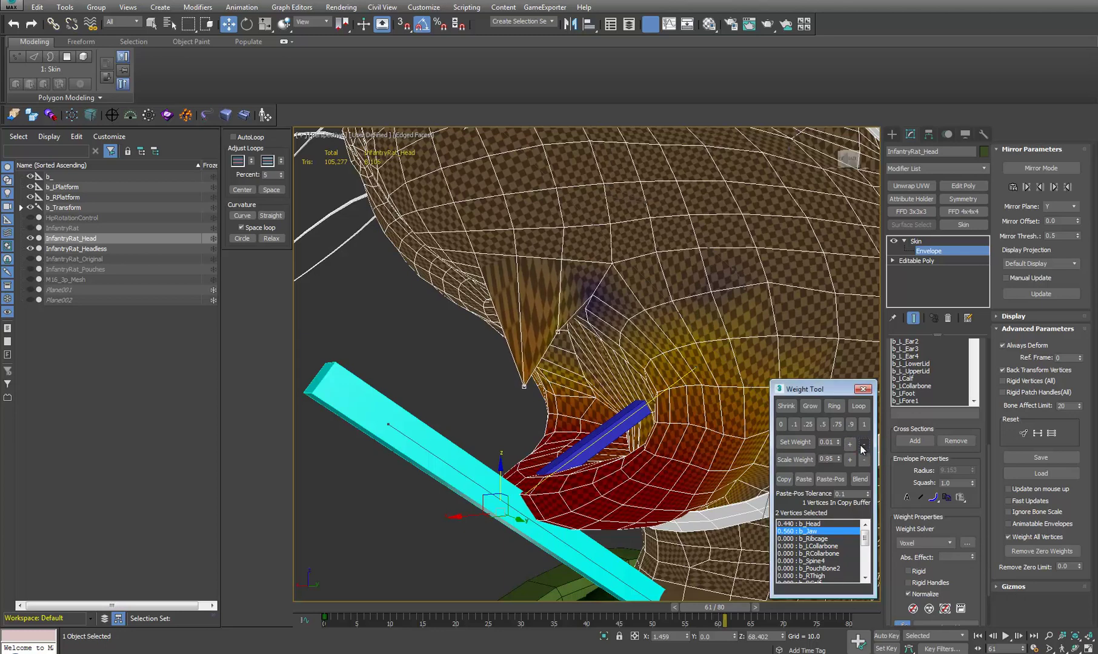
{"action": "left_click", "coordinate": [861, 444]}
{"action": "left_click", "coordinate": [861, 444]}
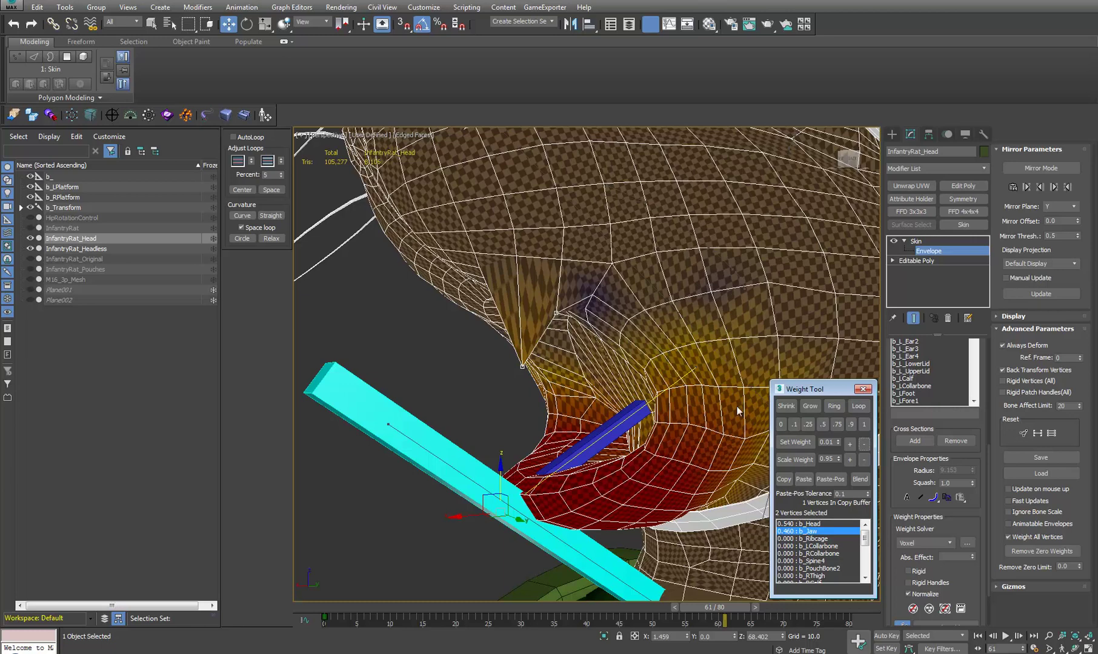
Try a b_Jaw Abs. Effect of 0.2 on both vertices, undo it, and bring the bone list back into view
{"action": "left_click", "coordinate": [973, 554]}
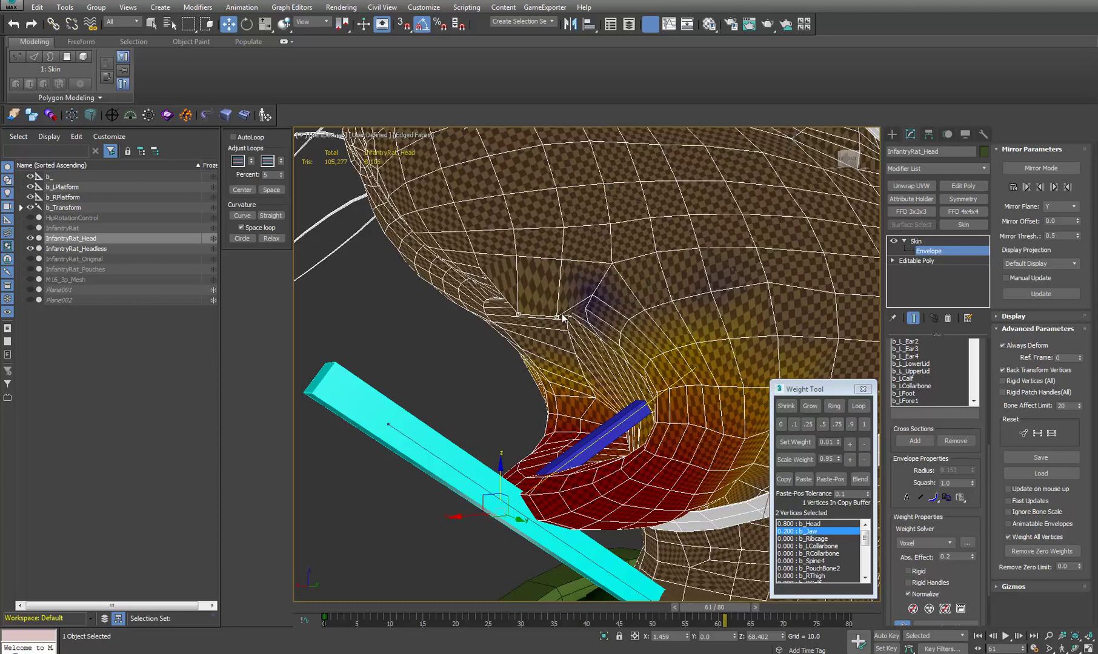
{"action": "key", "text": "ctrl+z"}
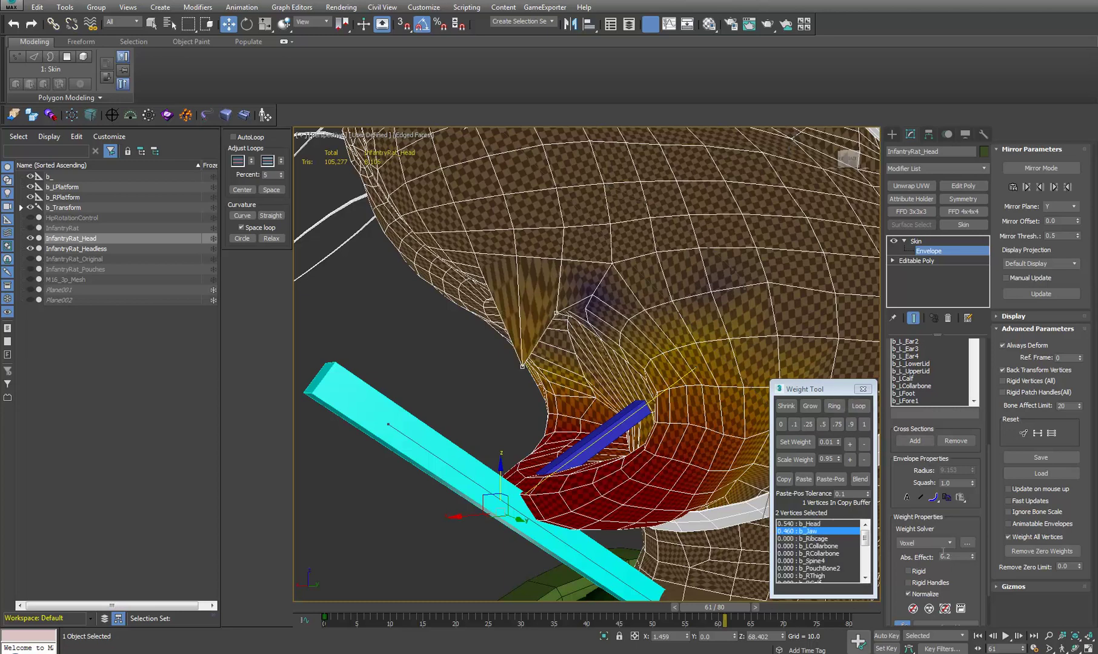
{"action": "left_click_drag", "start_coordinate": [974, 596], "coordinate": [990, 556]}
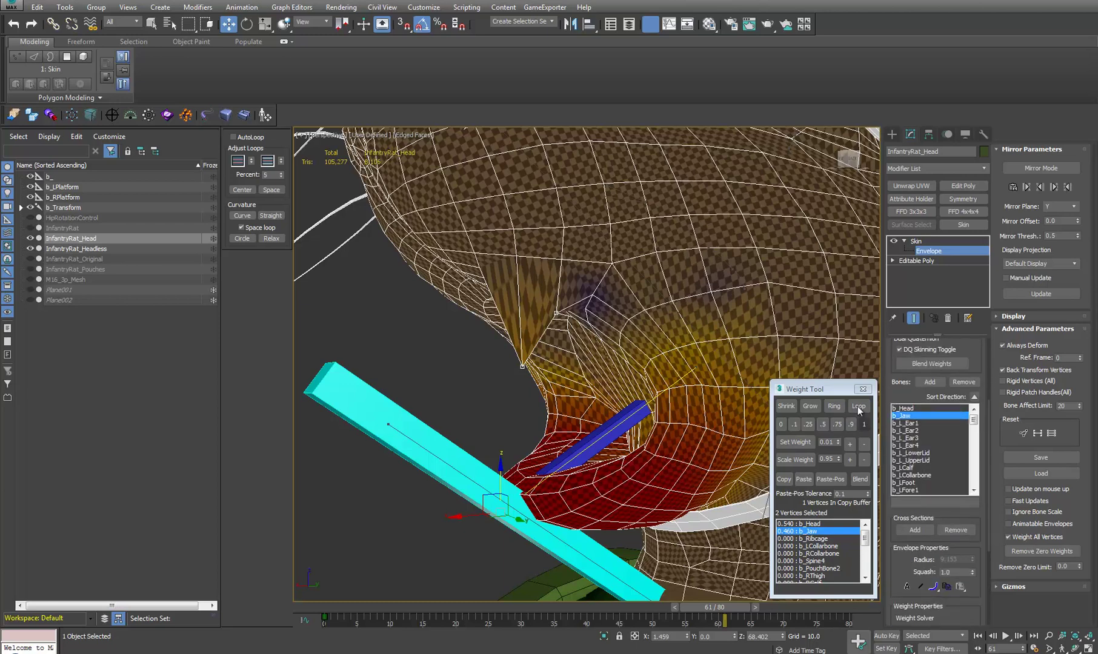
{"action": "left_click", "coordinate": [839, 391]}
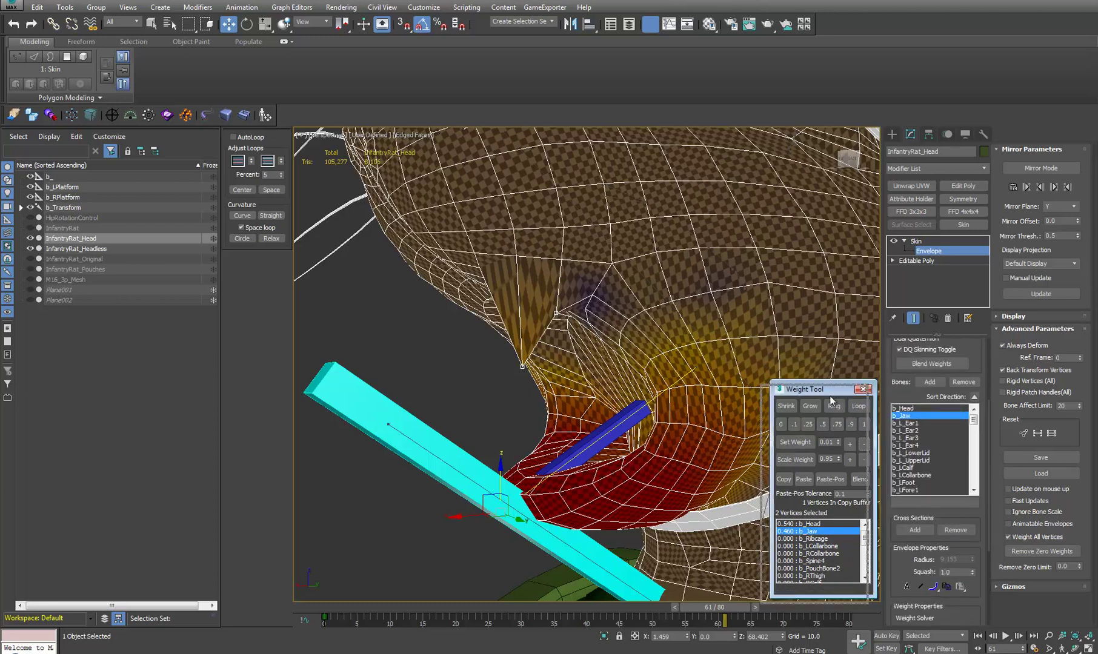
{"action": "left_click_drag", "start_coordinate": [838, 390], "coordinate": [836, 390]}
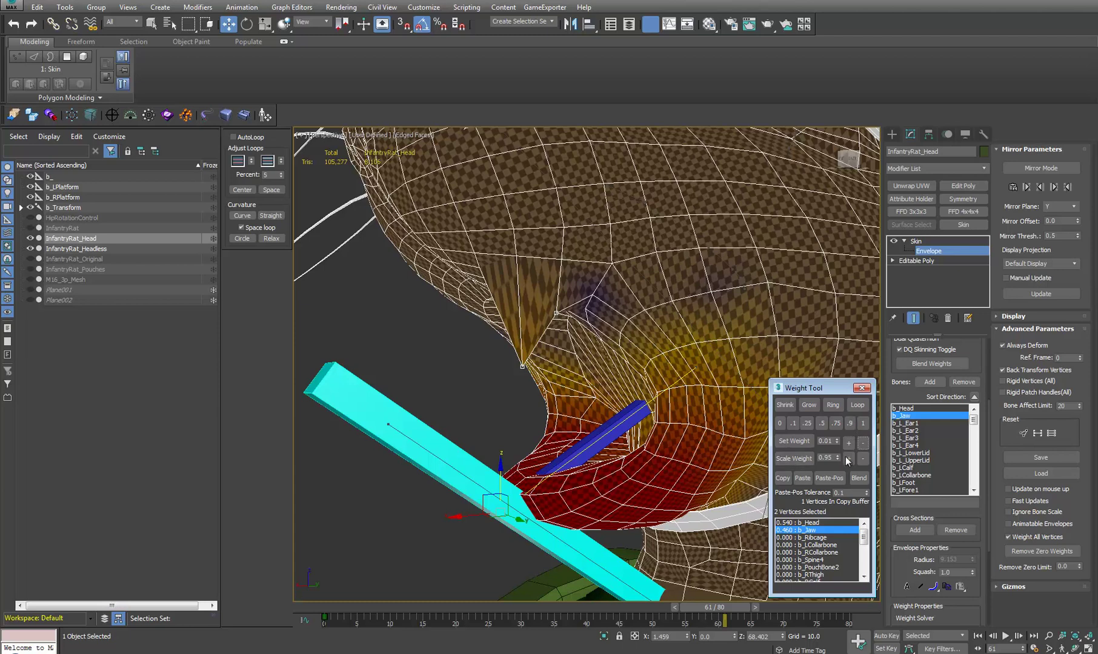
Scale the selected vertices' b_Jaw weight down with Scale Weight at 0.95 to about 0.29
{"action": "left_click", "coordinate": [860, 460]}
{"action": "left_click", "coordinate": [860, 459]}
{"action": "left_click", "coordinate": [860, 459]}
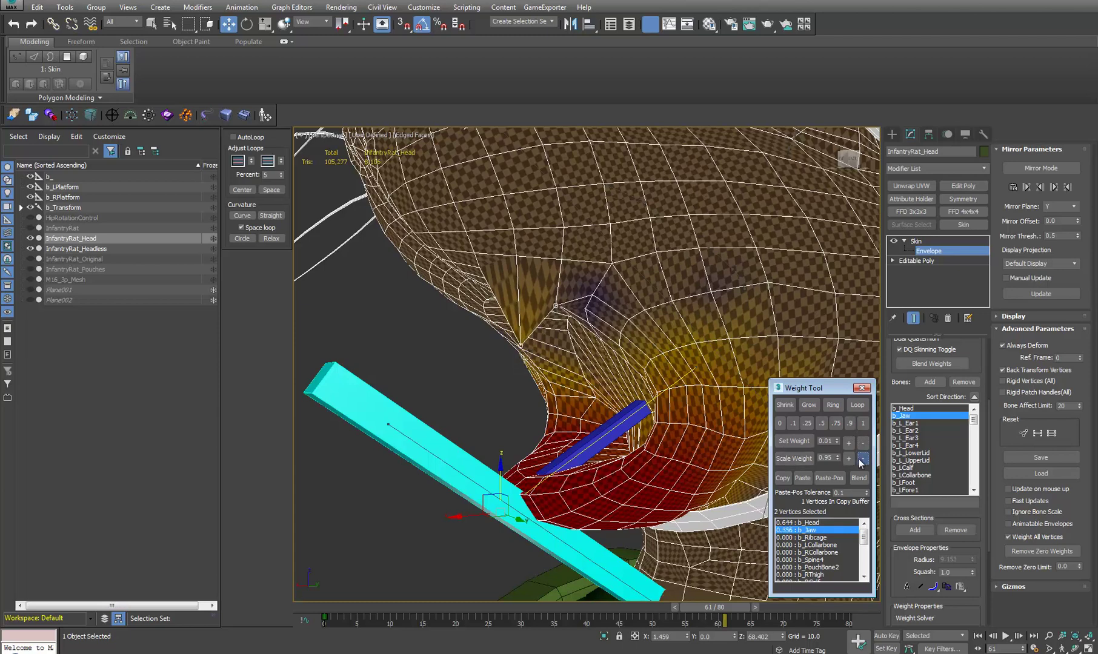
{"action": "left_click", "coordinate": [860, 460]}
Scale the two vertices' b_Jaw weight up with Scale Weight to 0.763
{"action": "left_click", "coordinate": [848, 459]}
{"action": "left_click", "coordinate": [848, 458]}
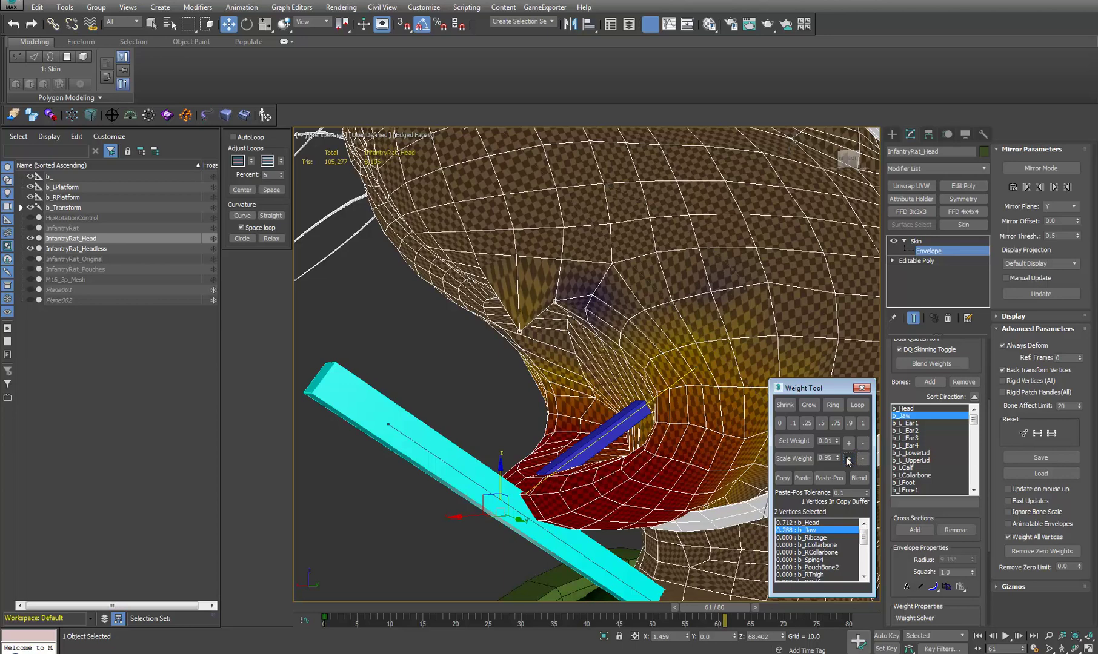
{"action": "left_click", "coordinate": [848, 458]}
{"action": "left_click", "coordinate": [848, 459]}
{"action": "left_click", "coordinate": [848, 459]}
{"action": "left_click", "coordinate": [848, 458]}
{"action": "left_click", "coordinate": [848, 459]}
{"action": "left_click", "coordinate": [848, 459]}
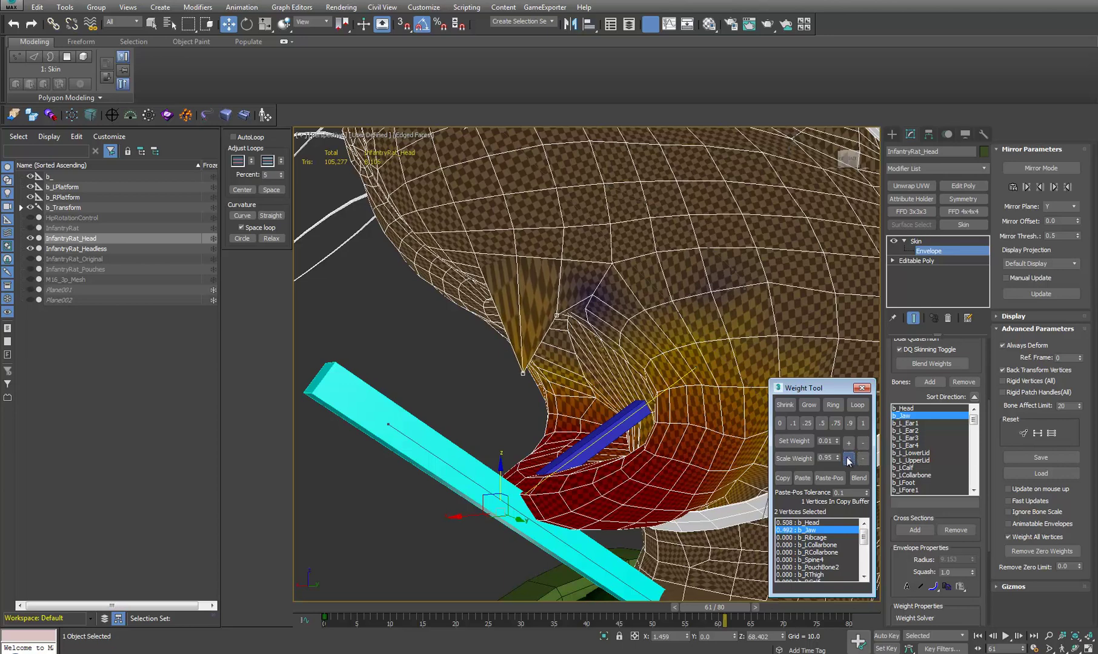
{"action": "left_click", "coordinate": [848, 459]}
{"action": "left_click", "coordinate": [849, 459]}
{"action": "left_click", "coordinate": [848, 458]}
{"action": "left_click", "coordinate": [848, 458]}
{"action": "left_click", "coordinate": [848, 459]}
{"action": "left_click", "coordinate": [848, 458]}
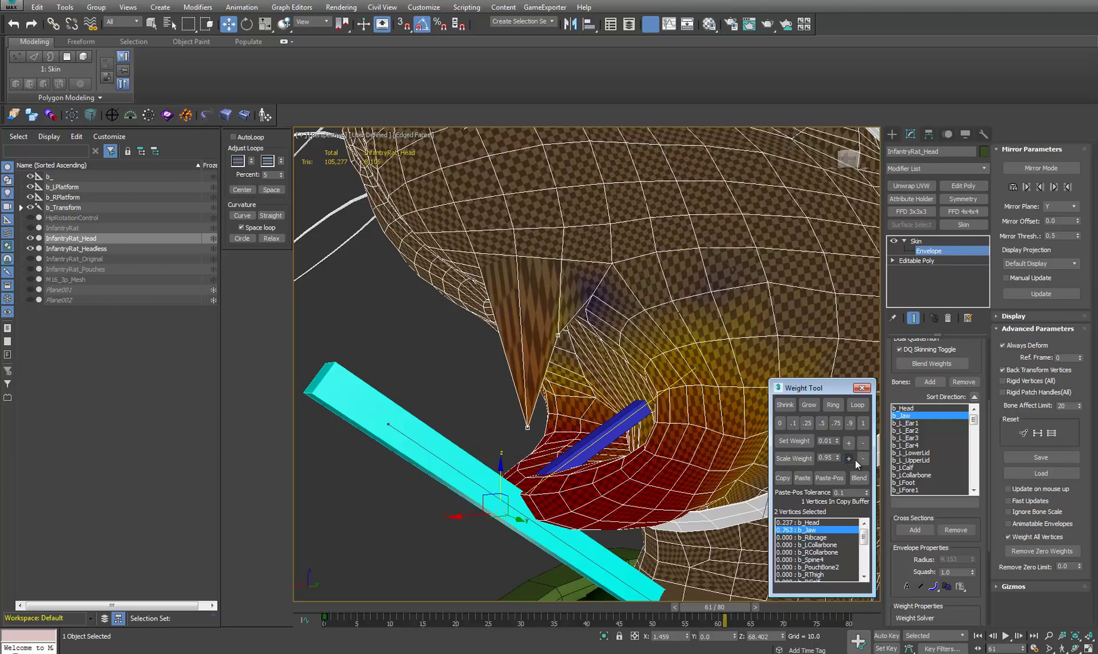
Scale the two vertices' b_Jaw weight back down to about 0.41
{"action": "left_click", "coordinate": [863, 458]}
{"action": "left_click", "coordinate": [863, 459]}
{"action": "left_click", "coordinate": [862, 459]}
{"action": "left_click", "coordinate": [862, 459]}
{"action": "left_click", "coordinate": [863, 459]}
{"action": "left_click", "coordinate": [862, 459]}
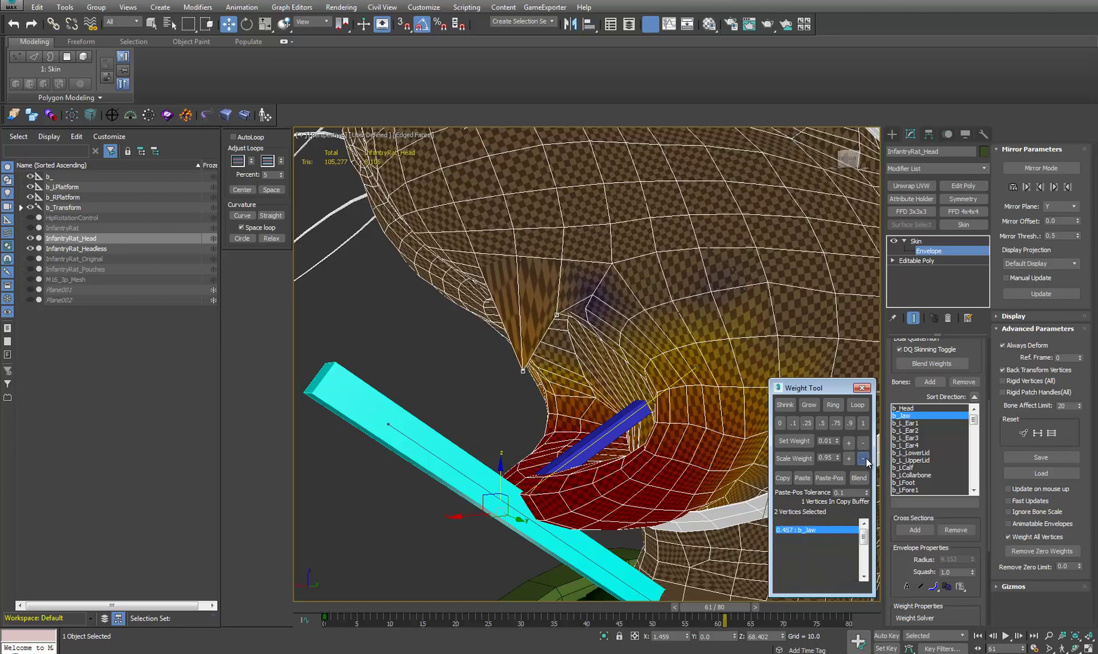
{"action": "left_click", "coordinate": [863, 459]}
{"action": "left_click", "coordinate": [863, 459]}
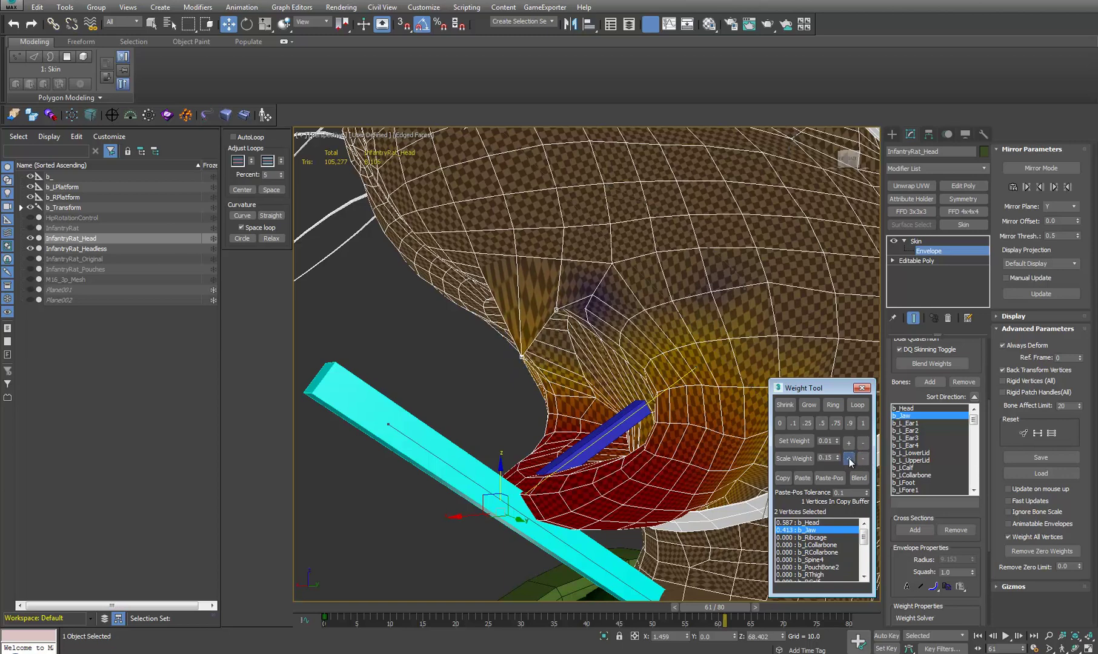
With the Scale Weight amount at 0.15, scale the b_Jaw weight up to 0.706 and back down to 0.517
{"action": "left_click", "coordinate": [848, 459]}
{"action": "left_click", "coordinate": [848, 458]}
{"action": "left_click", "coordinate": [848, 458]}
{"action": "left_click", "coordinate": [848, 459]}
{"action": "left_click", "coordinate": [849, 459]}
{"action": "left_click", "coordinate": [848, 459]}
{"action": "left_click", "coordinate": [848, 459]}
{"action": "left_click", "coordinate": [849, 459]}
{"action": "left_click", "coordinate": [849, 459]}
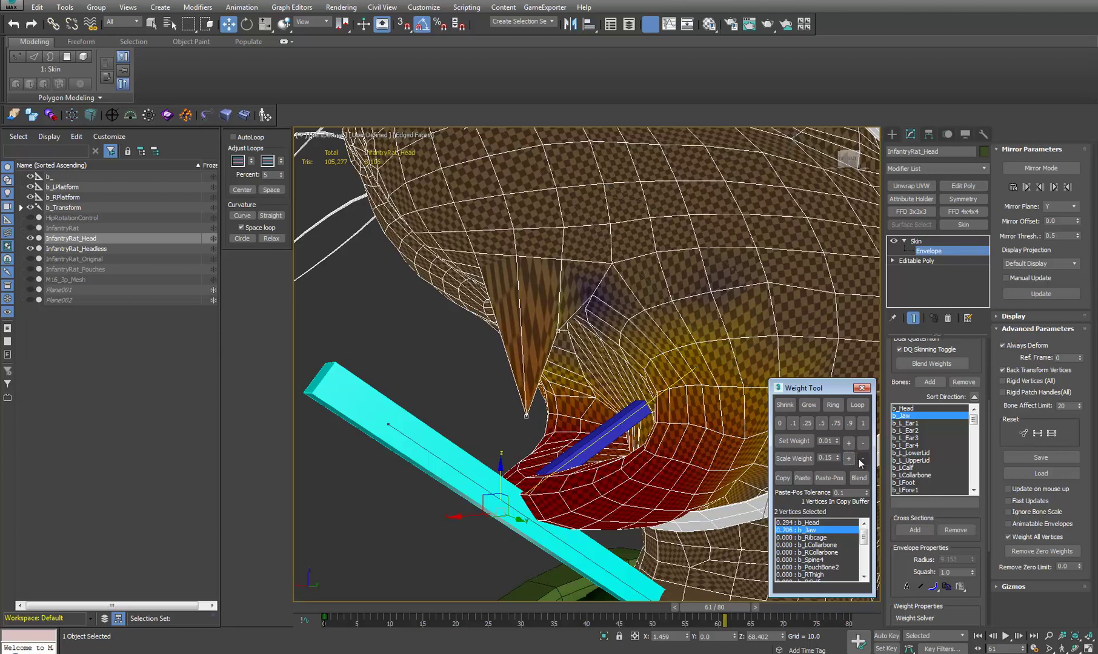
{"action": "left_click", "coordinate": [861, 459]}
{"action": "left_click", "coordinate": [861, 459]}
{"action": "left_click", "coordinate": [862, 459]}
{"action": "left_click", "coordinate": [862, 459]}
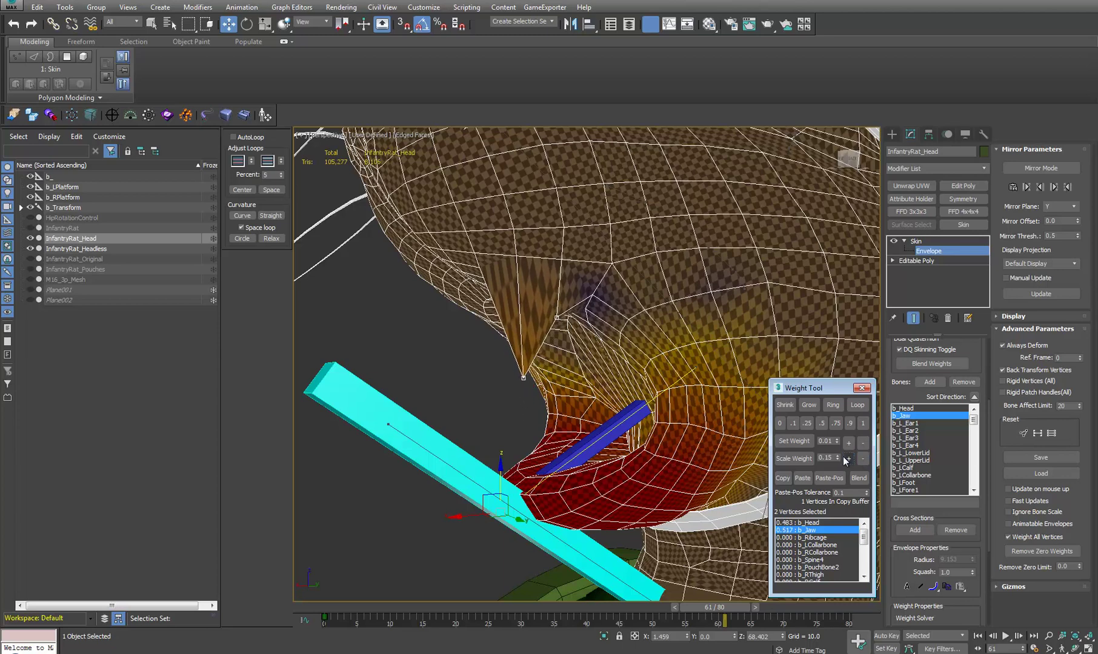
Set the Scale Weight amount to 5.0 and scale the b_Jaw weight down to 0.379
{"action": "left_click", "coordinate": [838, 455]}
{"action": "left_click_drag", "start_coordinate": [837, 457], "coordinate": [838, 384]}
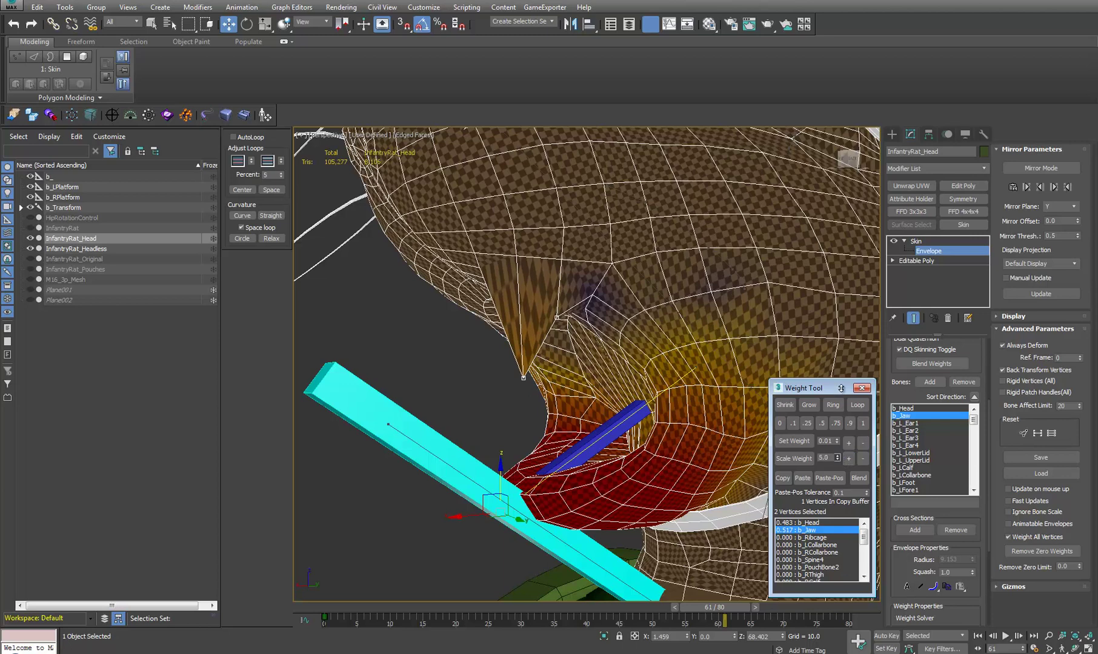
{"action": "left_click", "coordinate": [862, 459]}
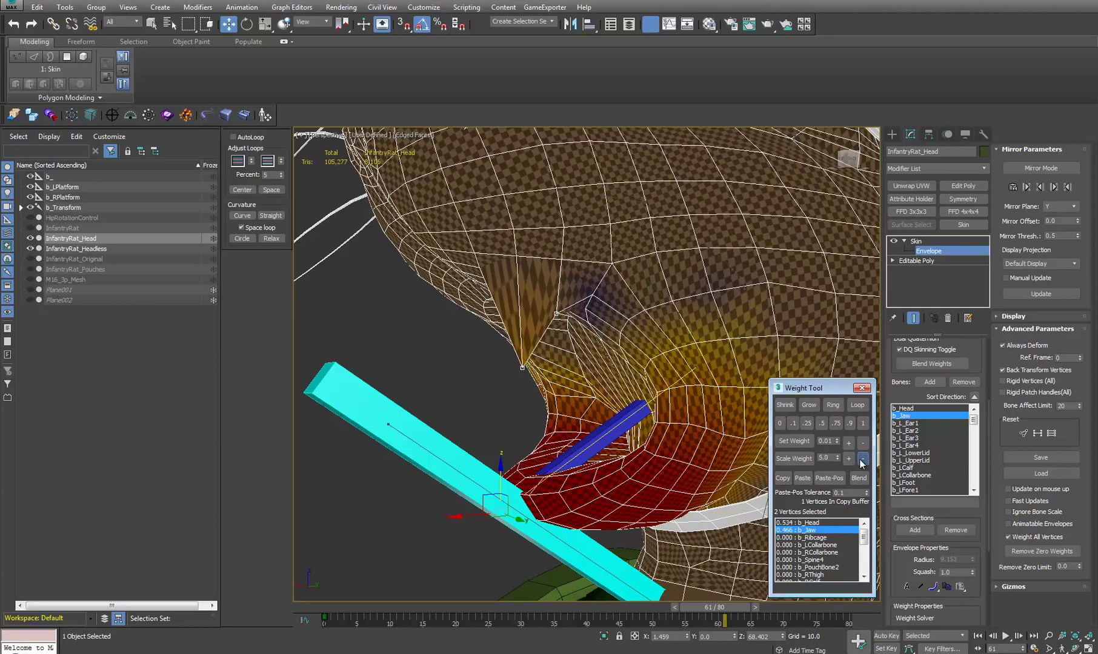
{"action": "left_click", "coordinate": [862, 460]}
{"action": "left_click", "coordinate": [862, 460]}
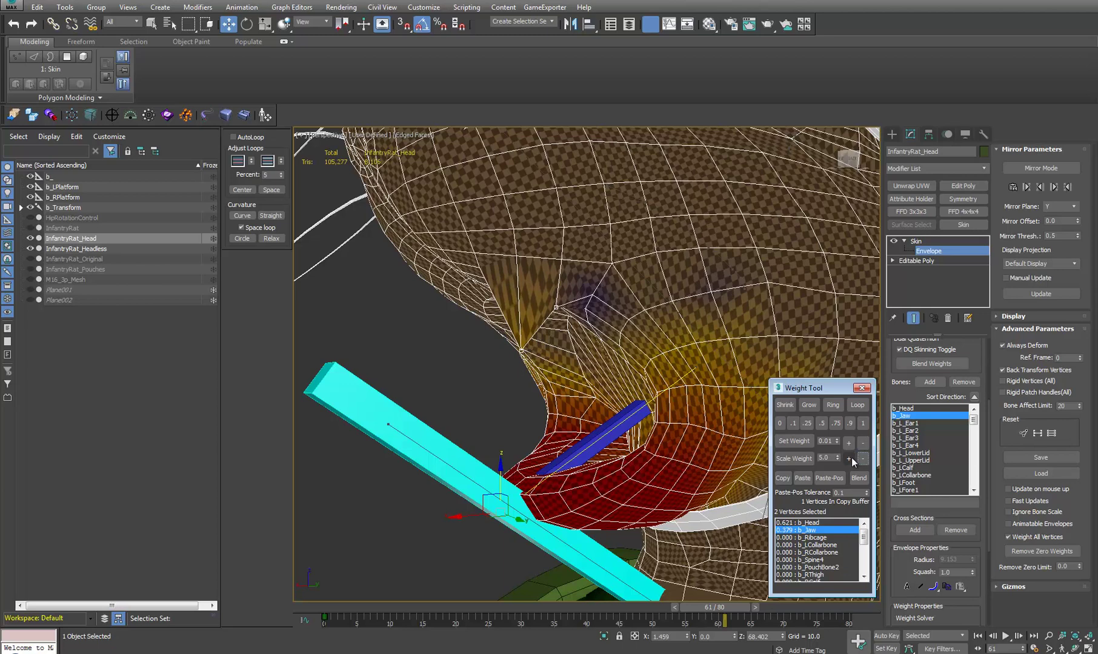
Apply the 5.0 weight scaling to b_Jaw on both vertices, and scale the weight down again in small increments
{"action": "left_click", "coordinate": [799, 460]}
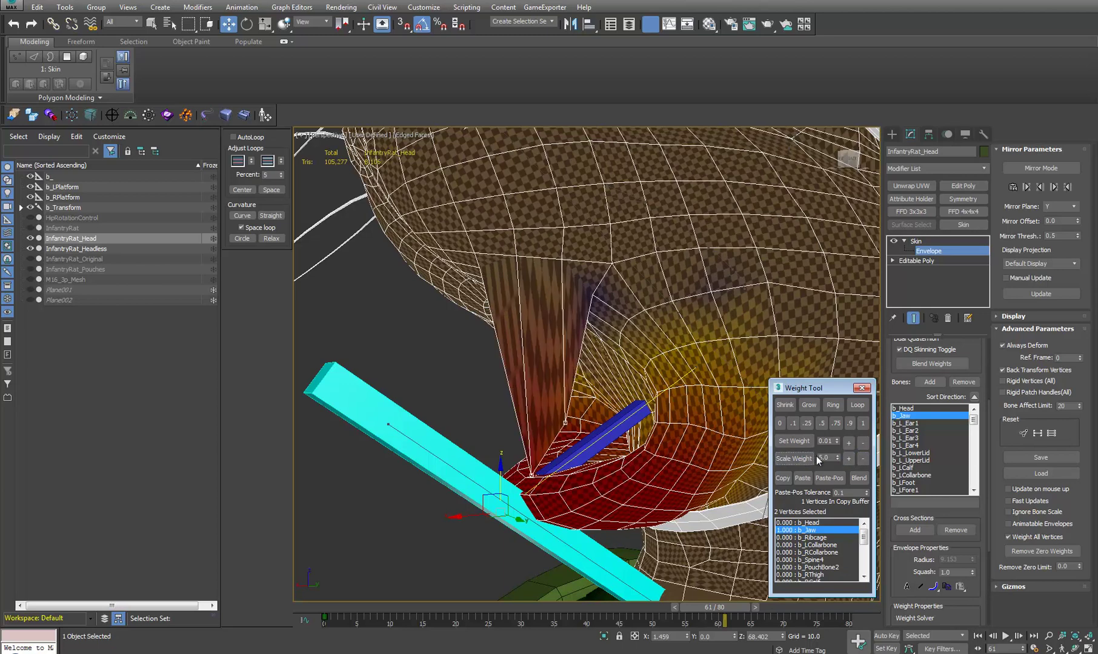
{"action": "left_click", "coordinate": [859, 461]}
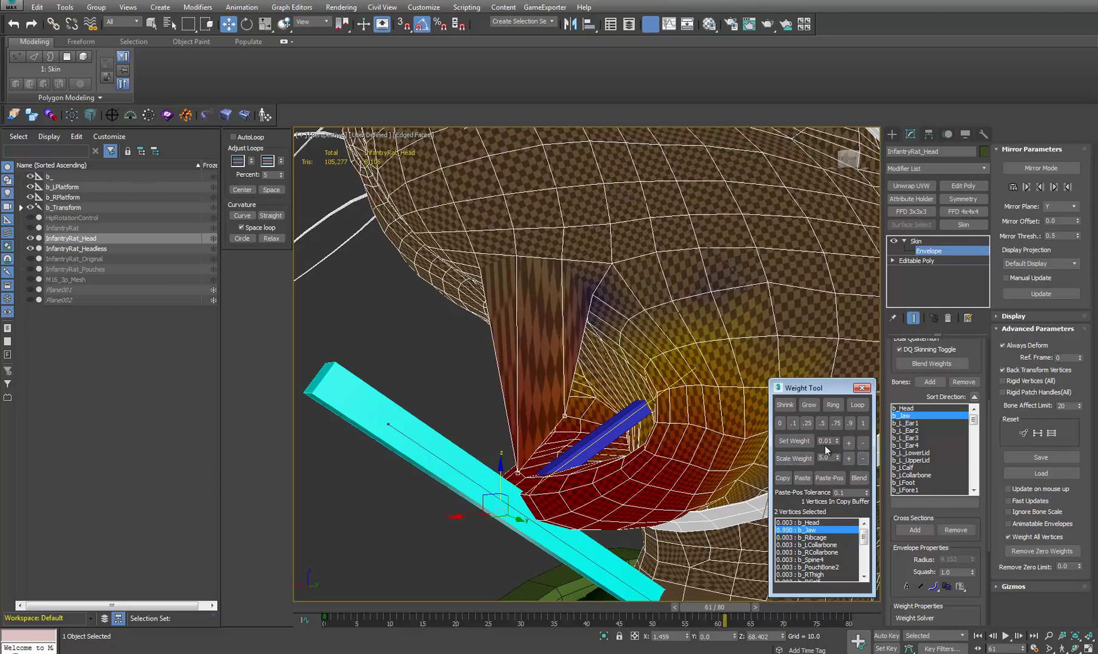
{"action": "left_click", "coordinate": [863, 458]}
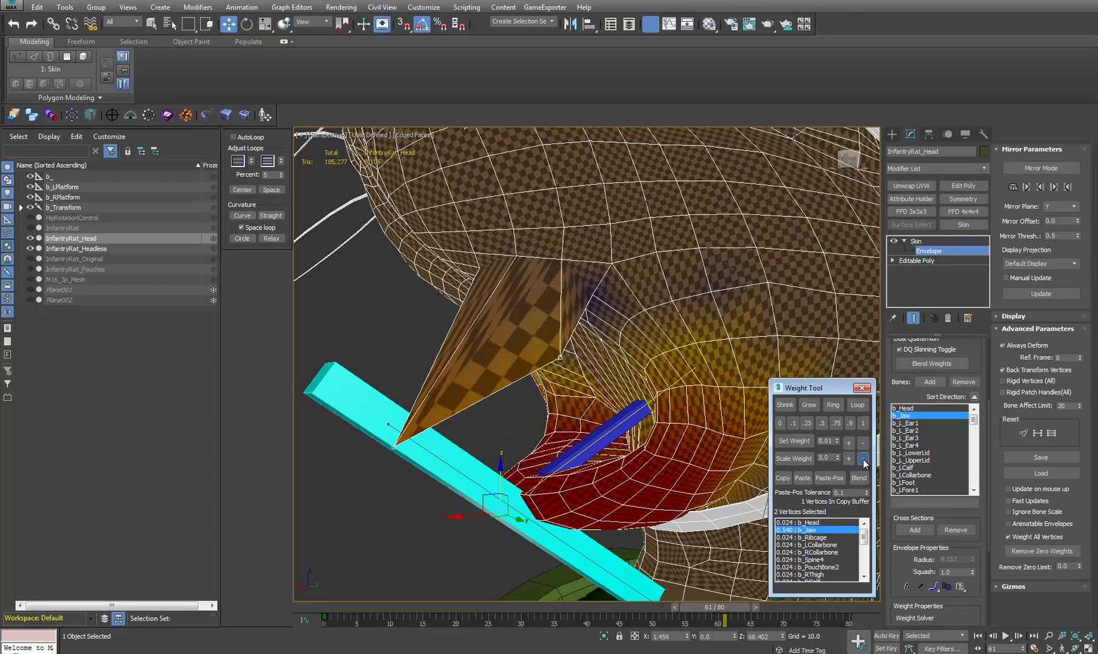
{"action": "left_click", "coordinate": [863, 459]}
Set the two vertices' b_Jaw weight to 0 and give b_Head a full weight of 1
{"action": "left_click", "coordinate": [782, 423]}
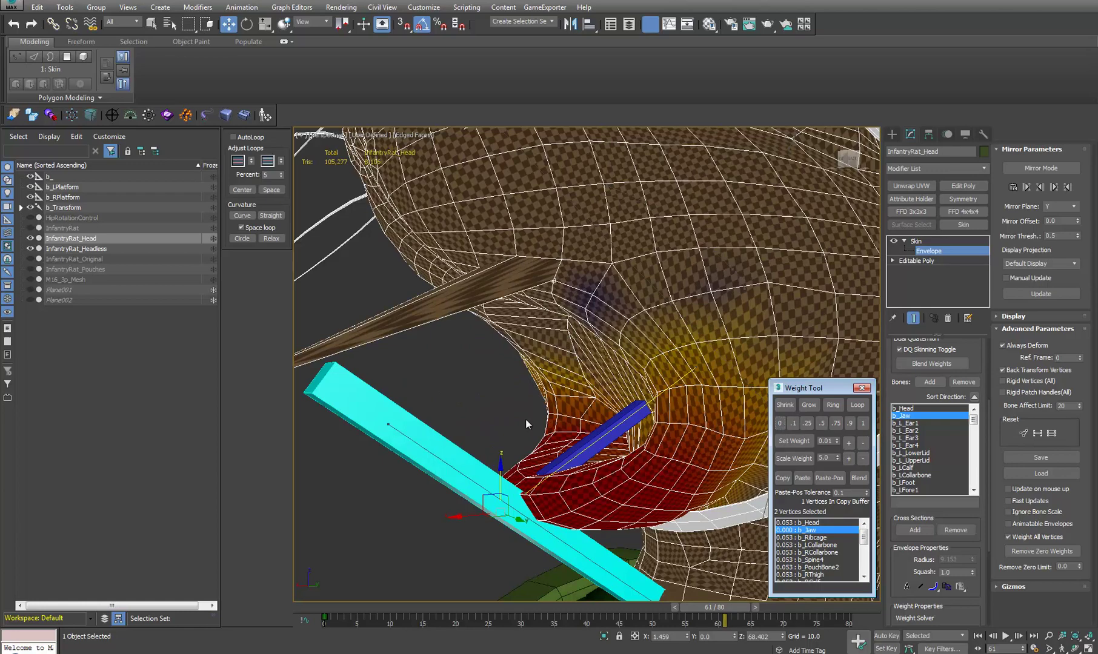
{"action": "middle_click_drag", "start_coordinate": [524, 420], "coordinate": [537, 410], "text": "alt"}
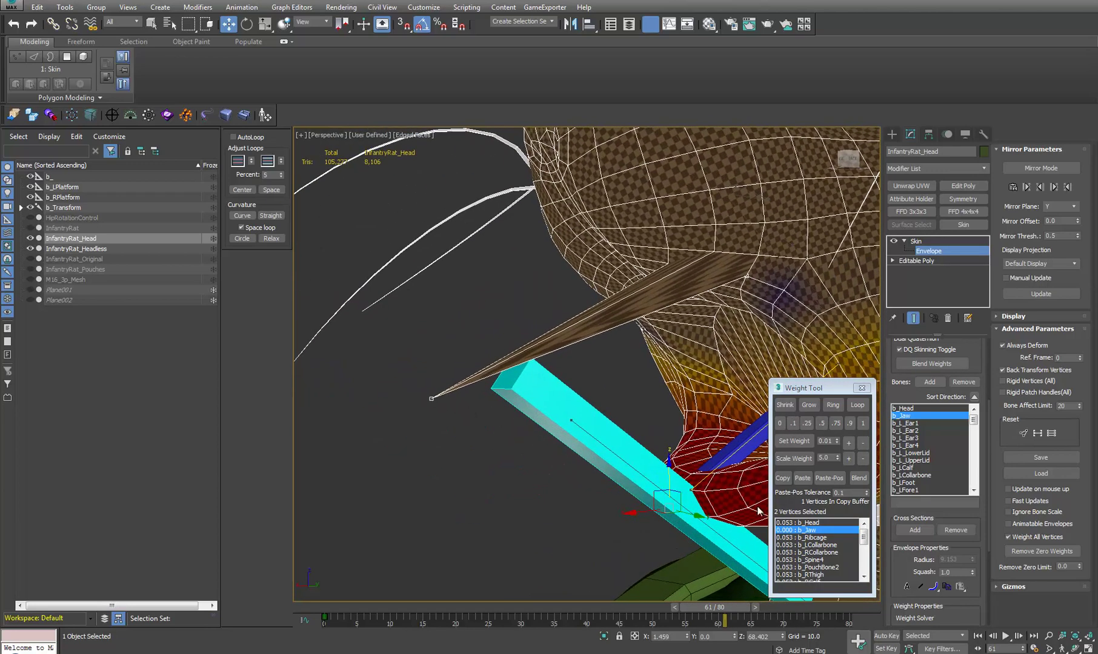
{"action": "left_click", "coordinate": [809, 522]}
{"action": "left_click", "coordinate": [863, 423]}
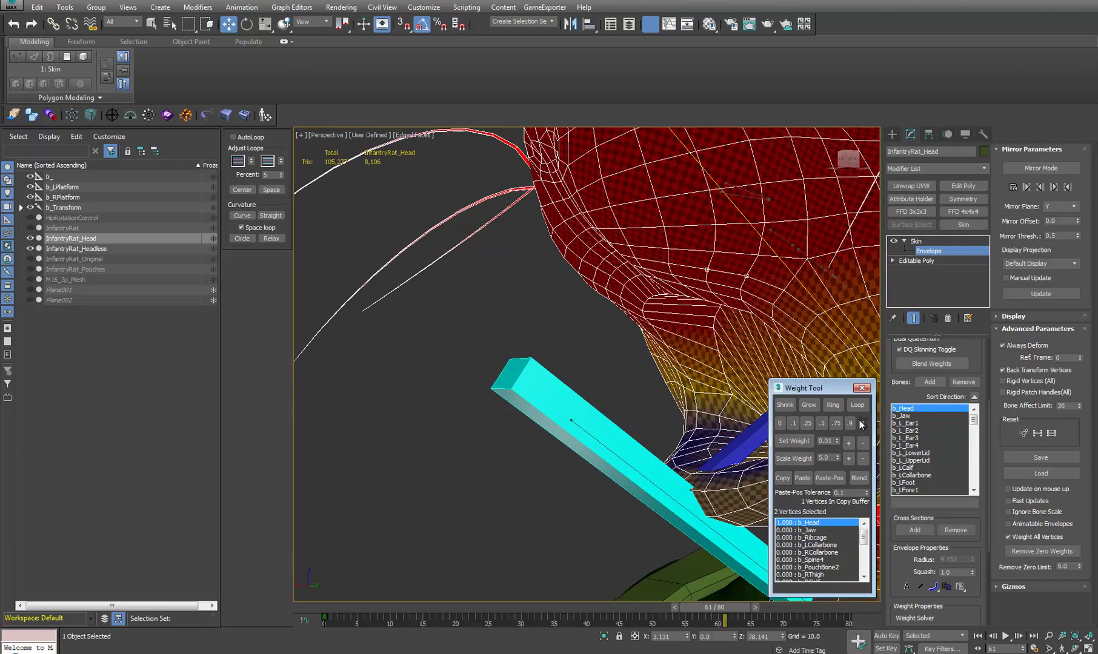
Display the b_Jaw bone's weights and examine their spread over the muzzle, the head and the whole character
{"action": "scroll", "coordinate": [713, 330], "scroll_direction": "up", "scroll_amount": 2}
{"action": "middle_click_drag", "start_coordinate": [702, 363], "coordinate": [606, 364]}
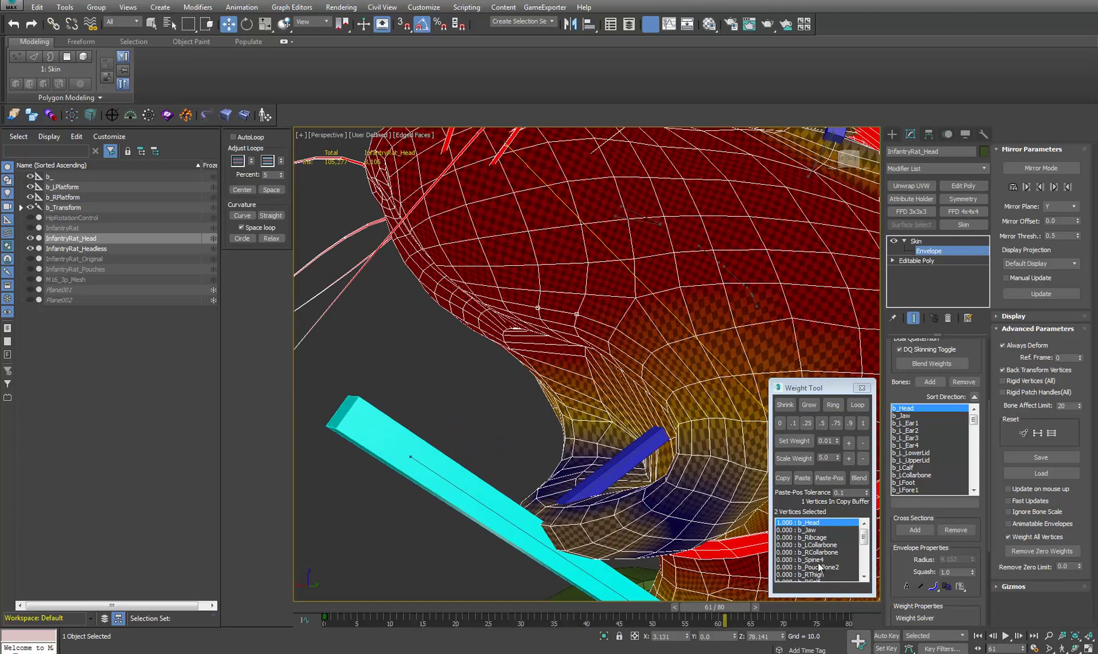
{"action": "left_click", "coordinate": [813, 531]}
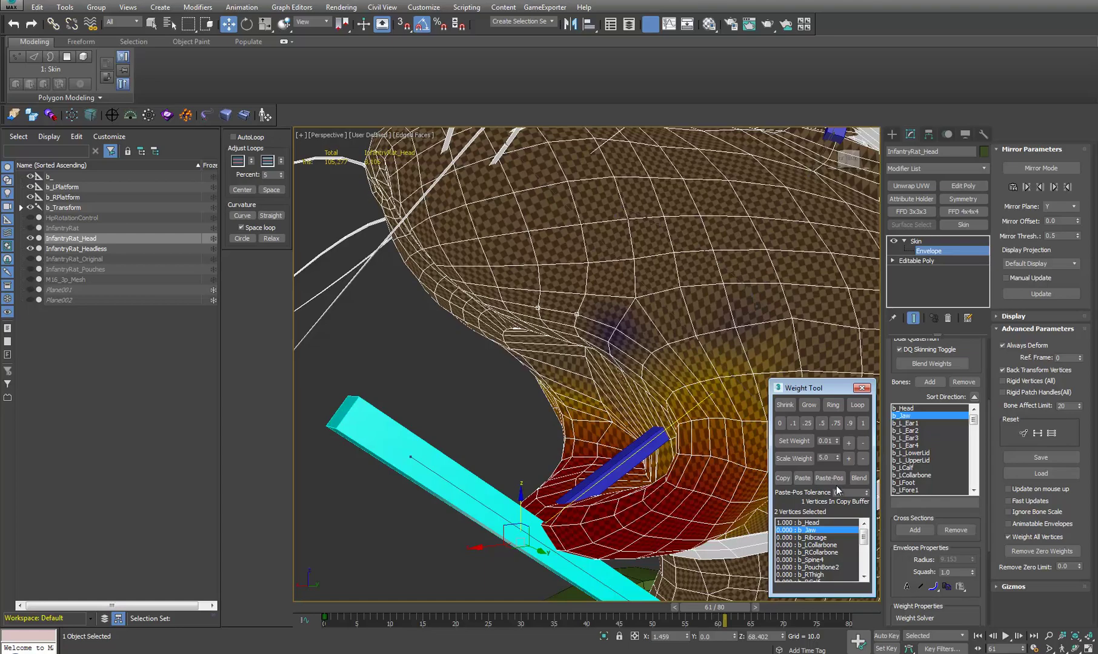
{"action": "middle_click_drag", "start_coordinate": [740, 302], "coordinate": [700, 353], "text": "alt"}
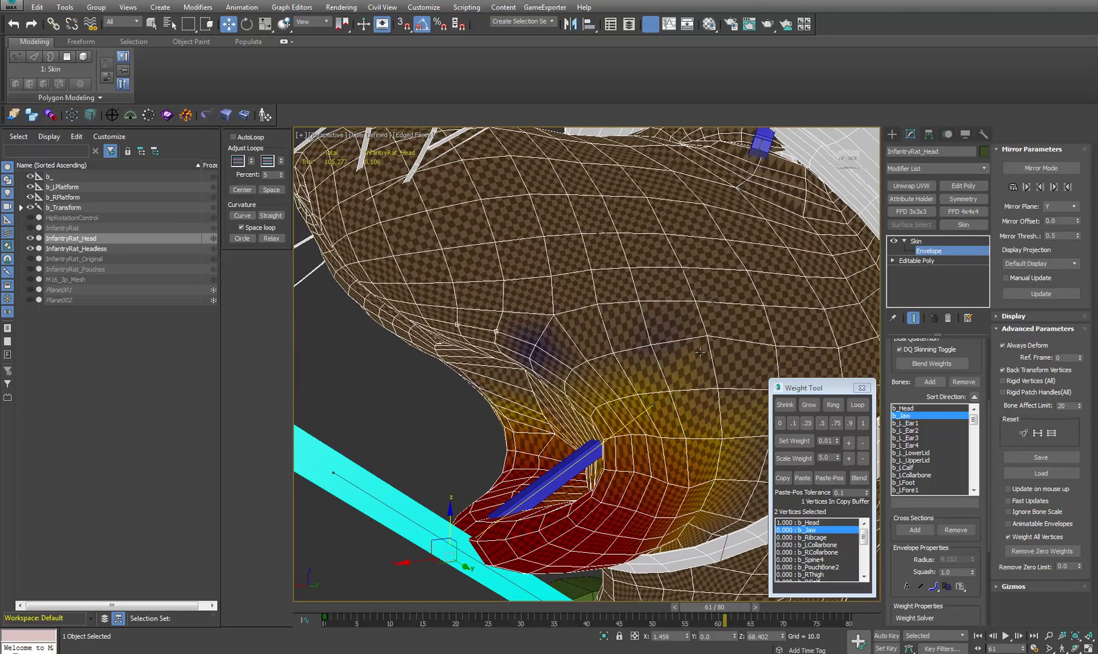
{"action": "scroll", "coordinate": [705, 500], "scroll_direction": "down", "scroll_amount": 6}
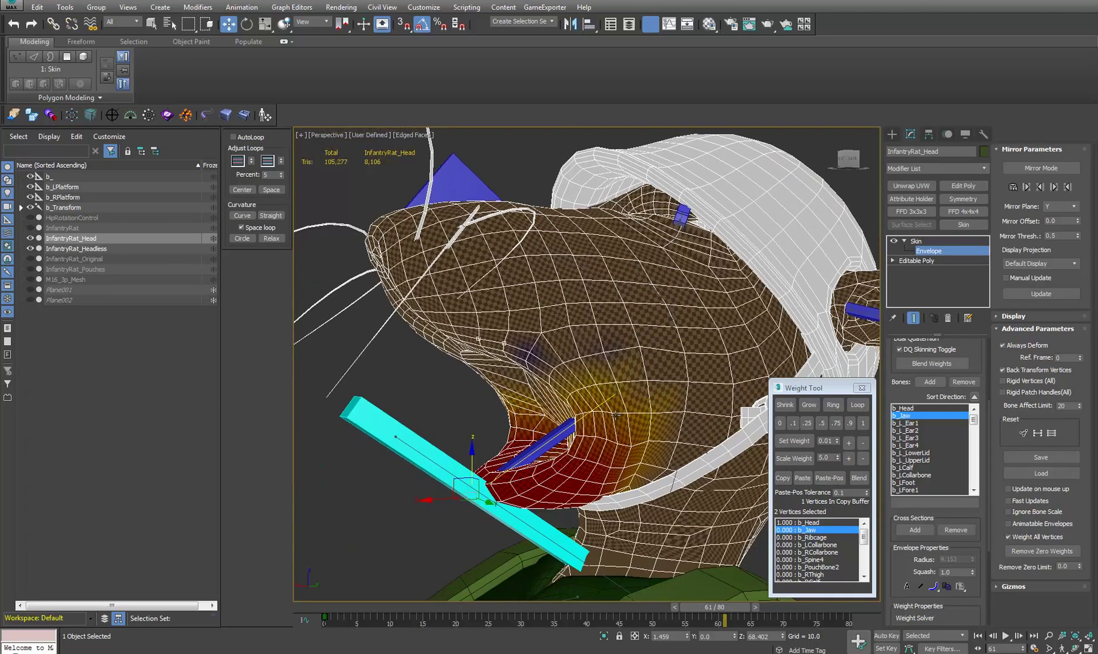
{"action": "middle_click_drag", "start_coordinate": [630, 403], "coordinate": [626, 396]}
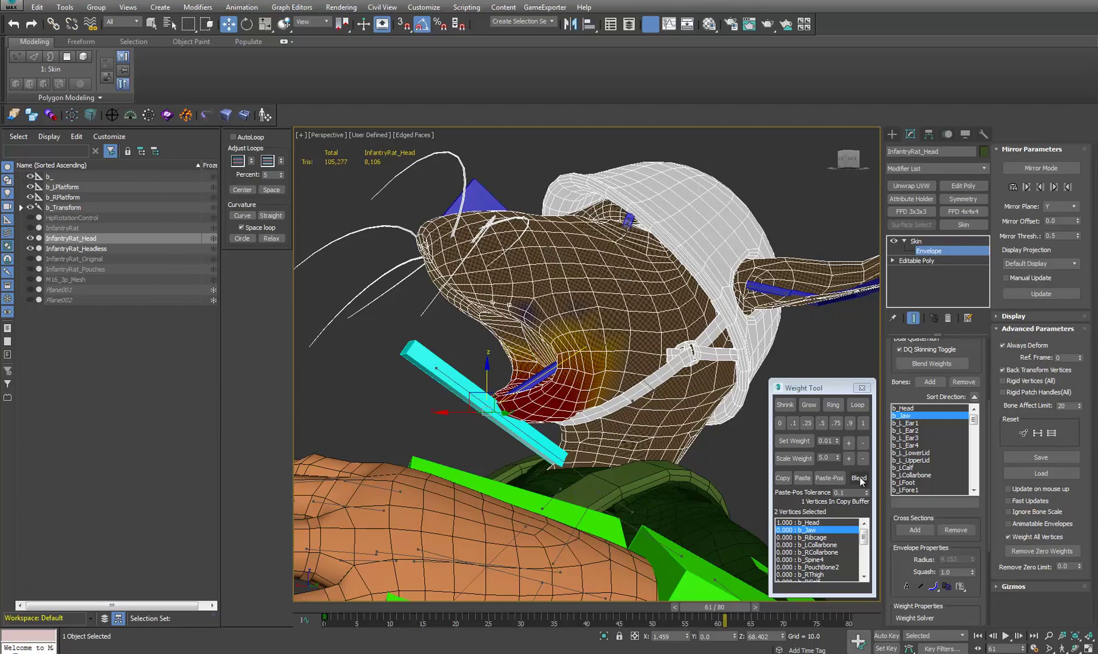
{"action": "middle_click_drag", "start_coordinate": [653, 470], "coordinate": [689, 382]}
{"action": "scroll", "coordinate": [650, 361], "scroll_direction": "down", "scroll_amount": 3}
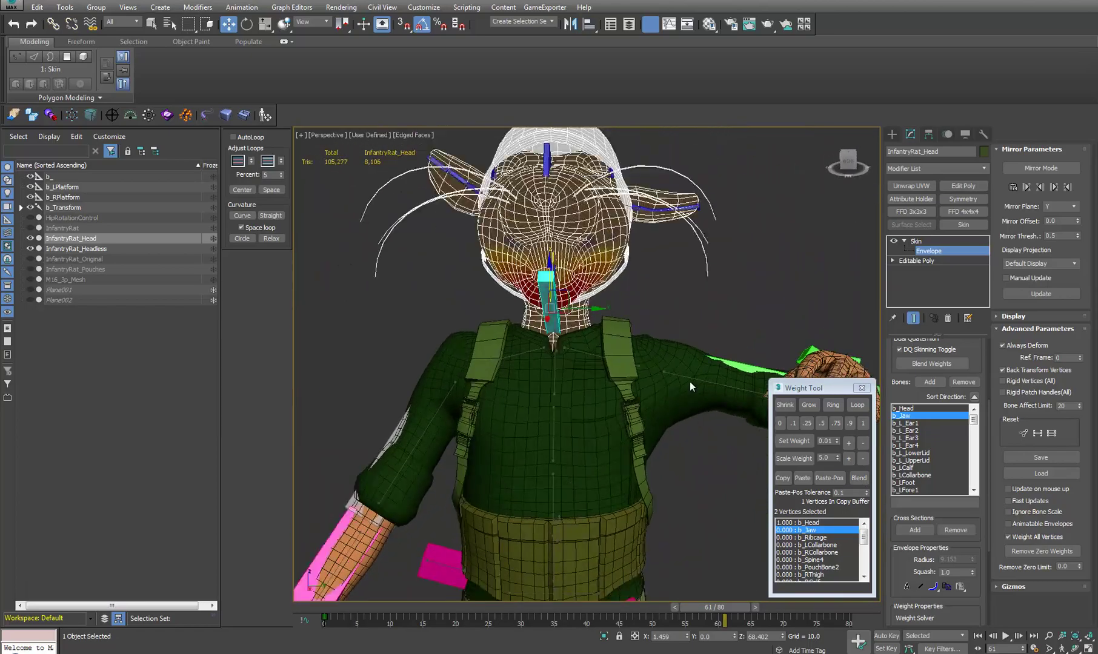
{"action": "middle_click_drag", "start_coordinate": [658, 435], "coordinate": [501, 463], "text": "alt"}
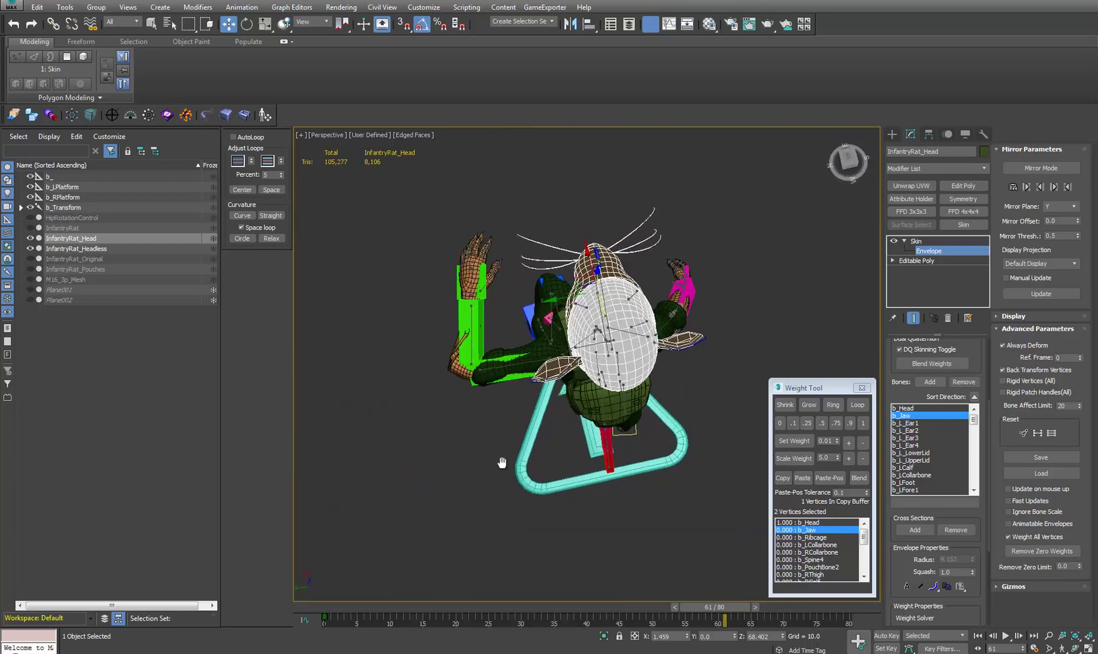
{"action": "scroll", "coordinate": [491, 359], "scroll_direction": "up", "scroll_amount": 6}
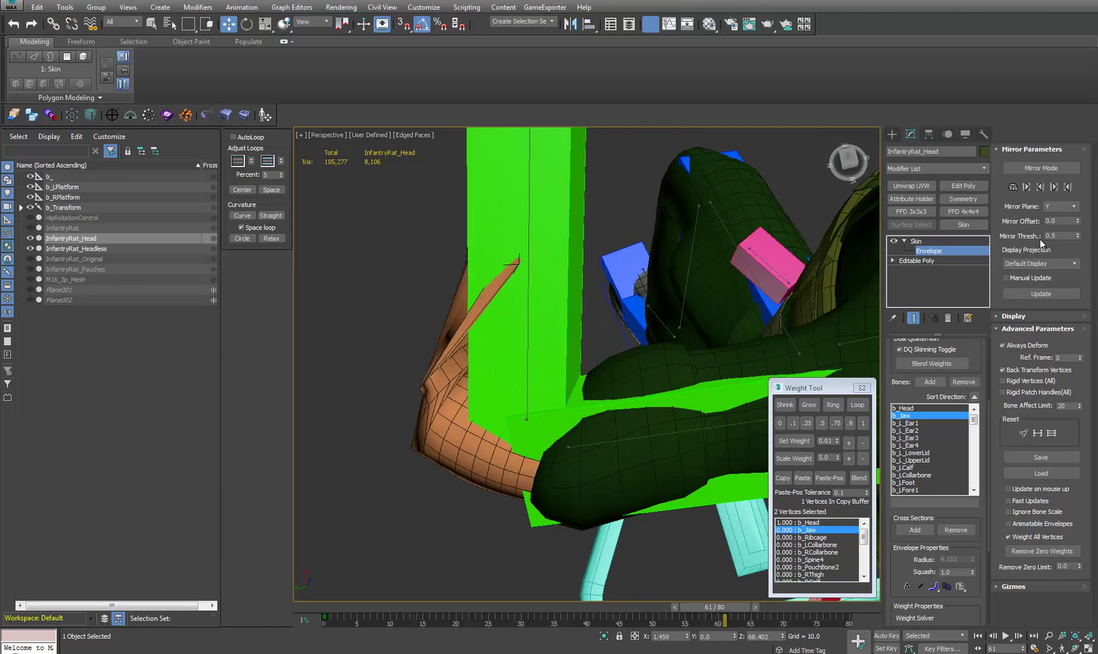
Leave envelope editing on the head, select InfantryRat_Headless and open its Skin envelopes for editing
{"action": "left_click", "coordinate": [929, 253]}
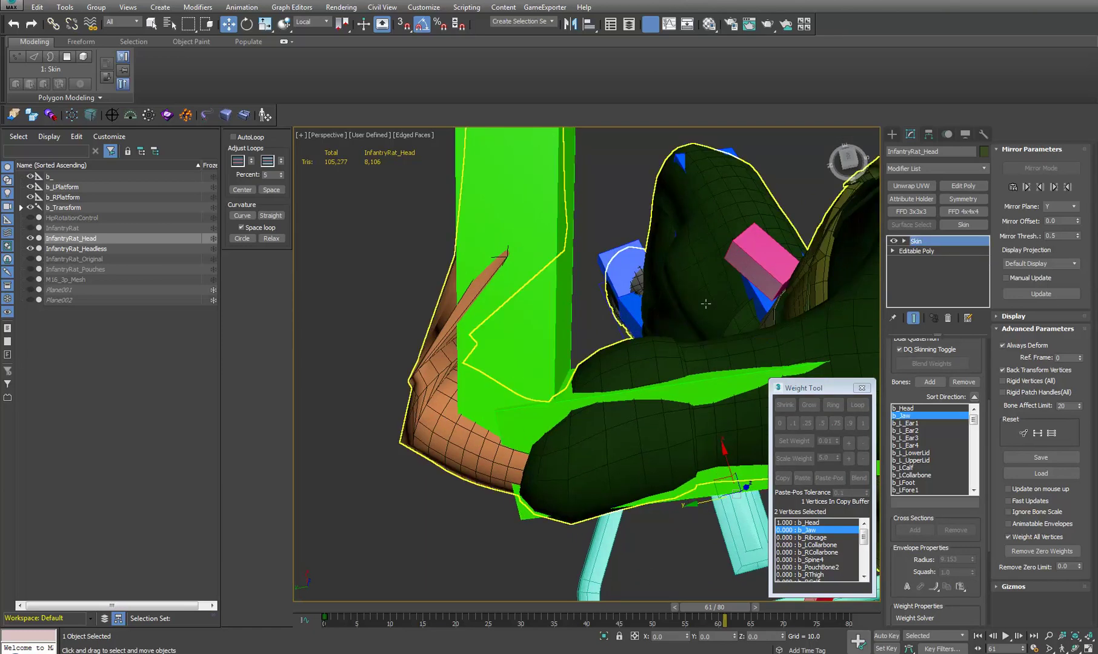
{"action": "left_click", "coordinate": [705, 303]}
{"action": "scroll", "coordinate": [587, 411], "scroll_direction": "down", "scroll_amount": 2}
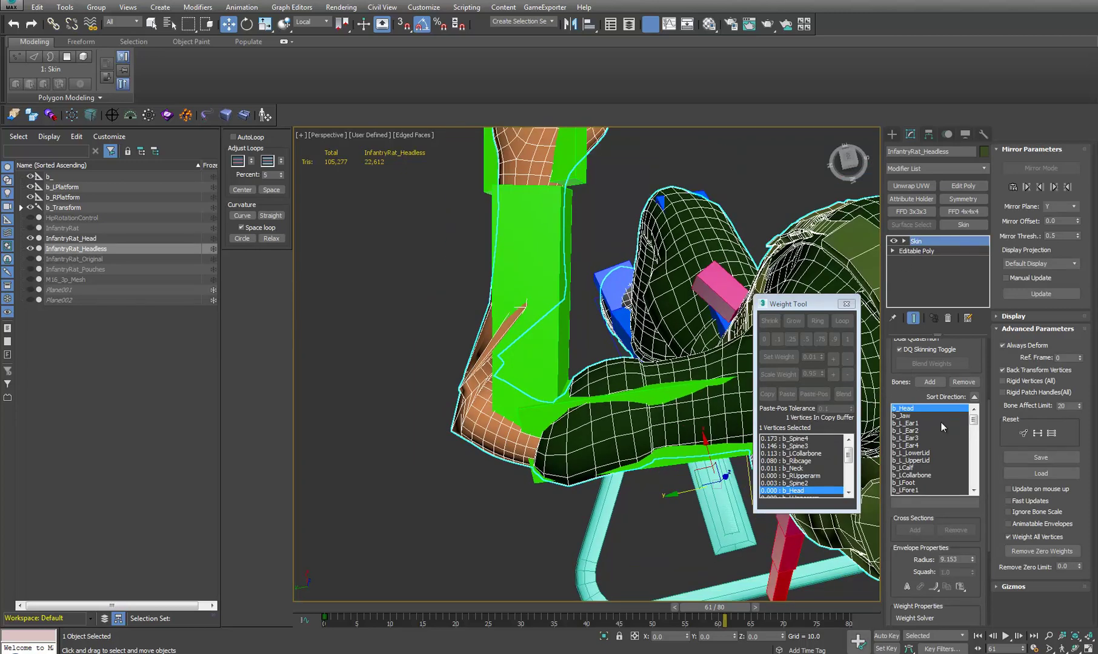
{"action": "scroll", "coordinate": [912, 394], "scroll_direction": "up", "scroll_amount": 2}
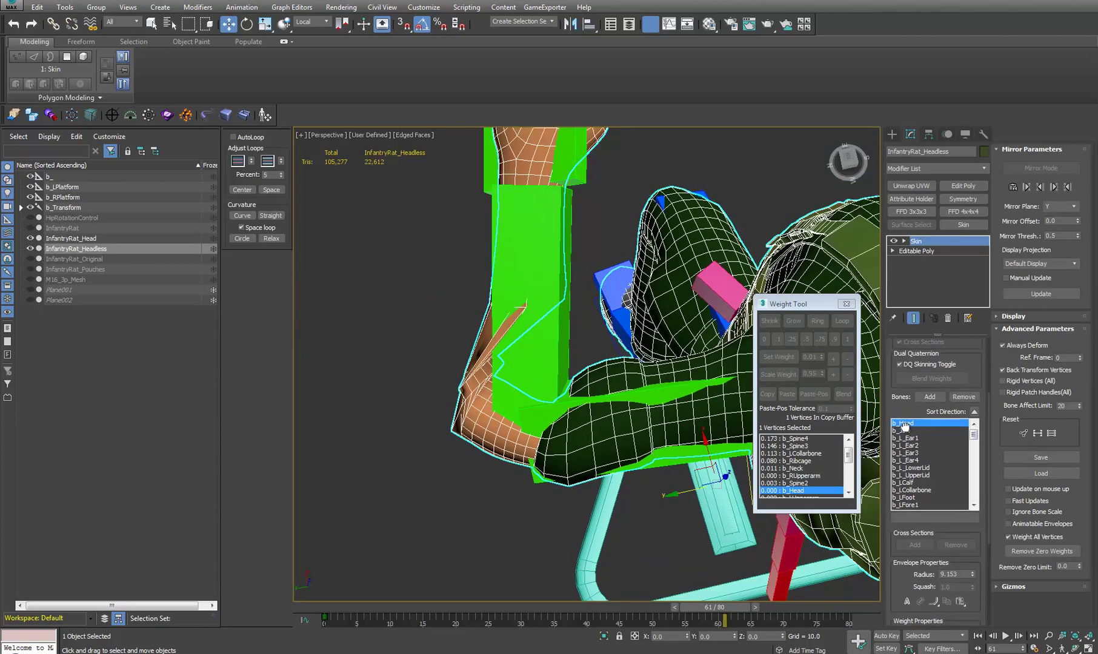
{"action": "left_click", "coordinate": [919, 244]}
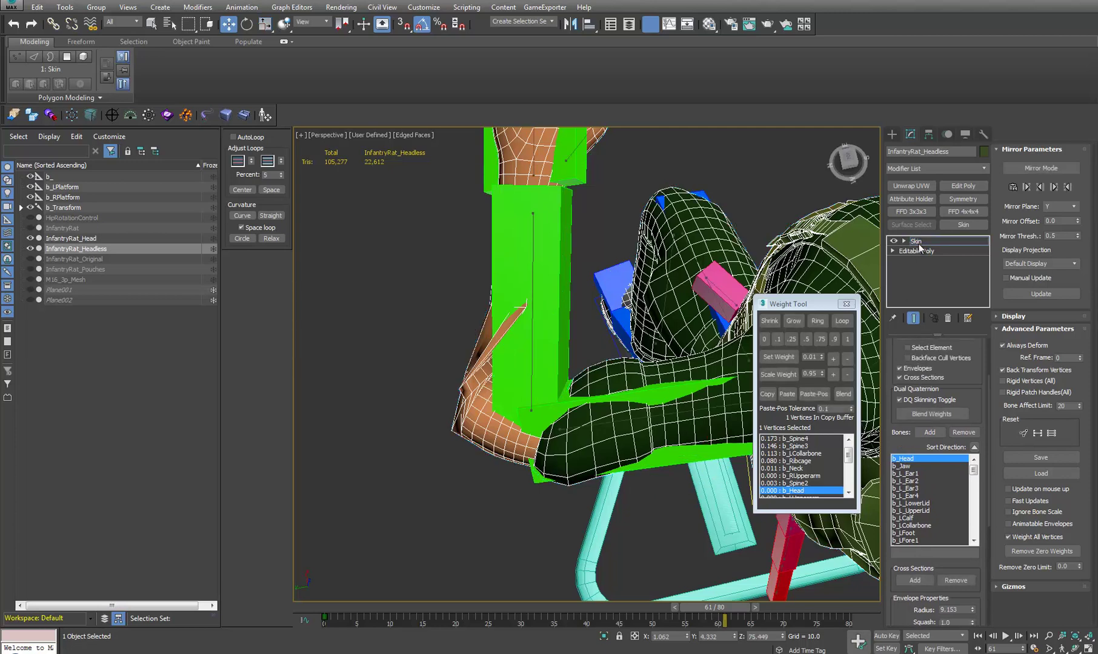
Choose the b_LForearm bone of the headless body and display its envelope weights around the bent left elbow
{"action": "scroll", "coordinate": [969, 391], "scroll_direction": "down", "scroll_amount": 4}
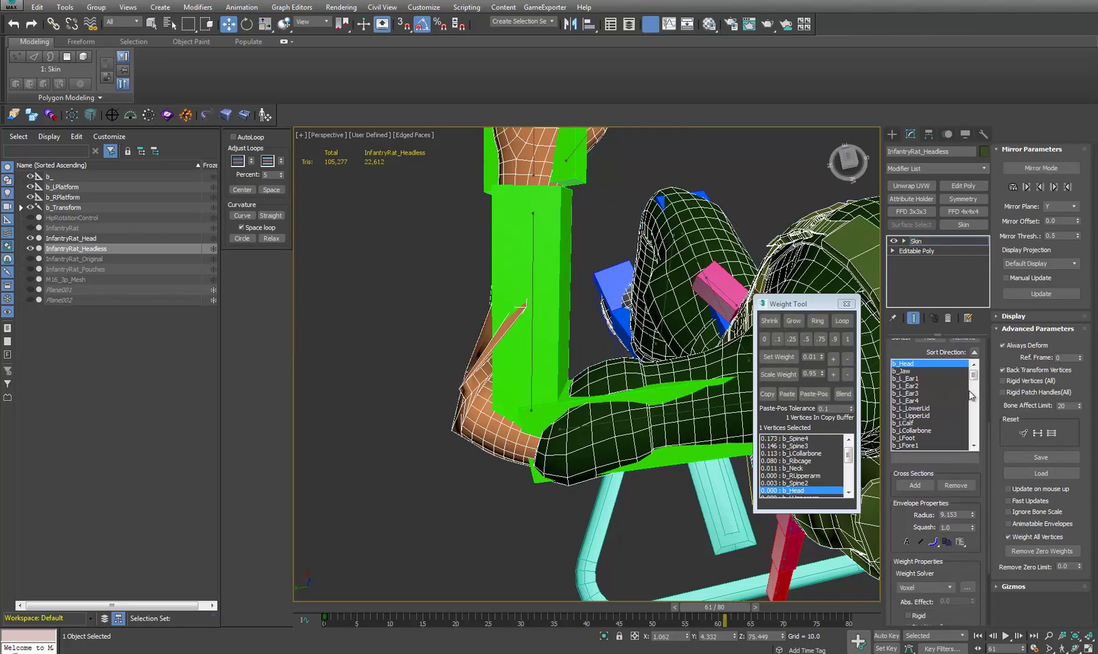
{"action": "left_click", "coordinate": [916, 414]}
{"action": "scroll", "coordinate": [919, 416], "scroll_direction": "down", "scroll_amount": 1}
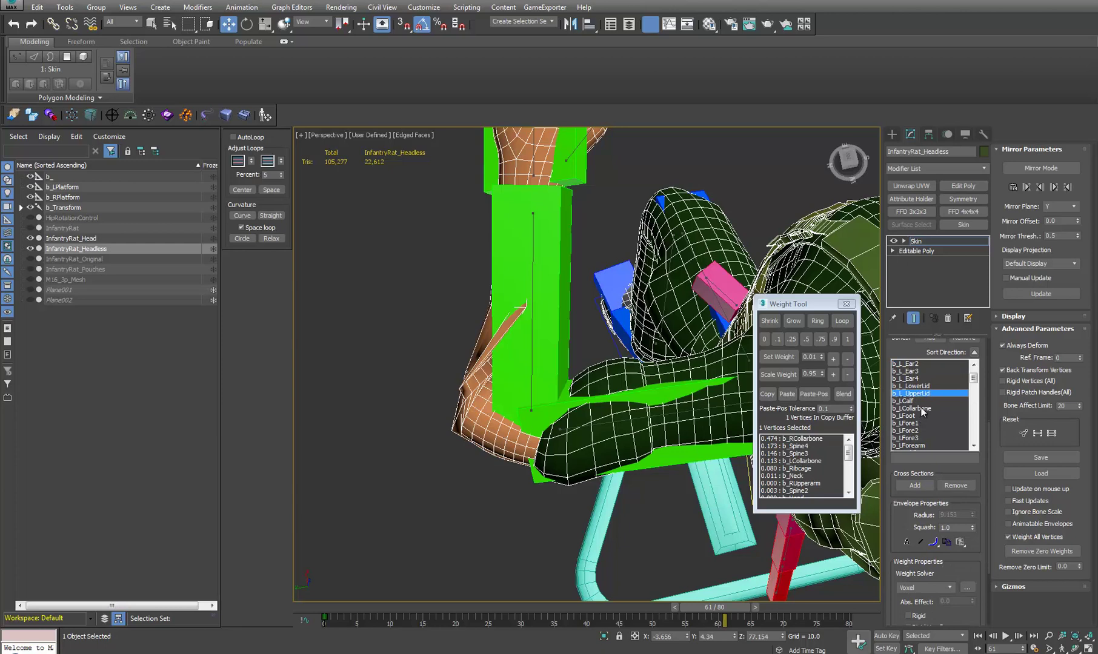
{"action": "left_click", "coordinate": [921, 409]}
{"action": "scroll", "coordinate": [921, 409], "scroll_direction": "down", "scroll_amount": 1}
{"action": "scroll", "coordinate": [920, 412], "scroll_direction": "down", "scroll_amount": 1}
{"action": "left_click", "coordinate": [916, 401]}
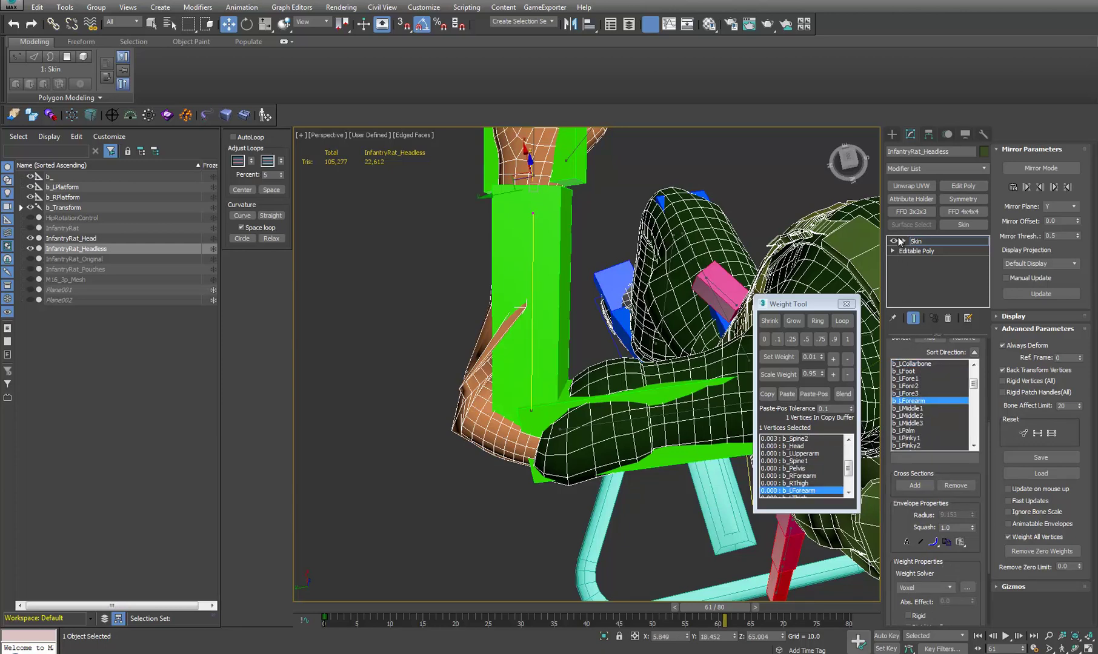
{"action": "left_click", "coordinate": [905, 241]}
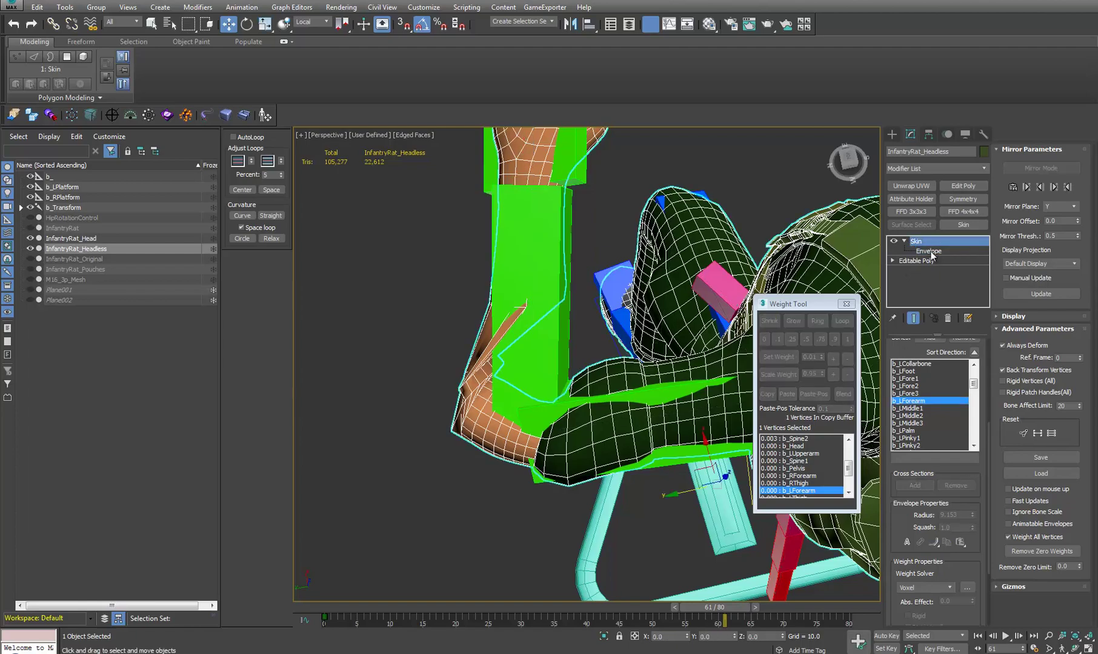
{"action": "left_click", "coordinate": [929, 251]}
{"action": "middle_click_drag", "start_coordinate": [609, 375], "coordinate": [600, 378]}
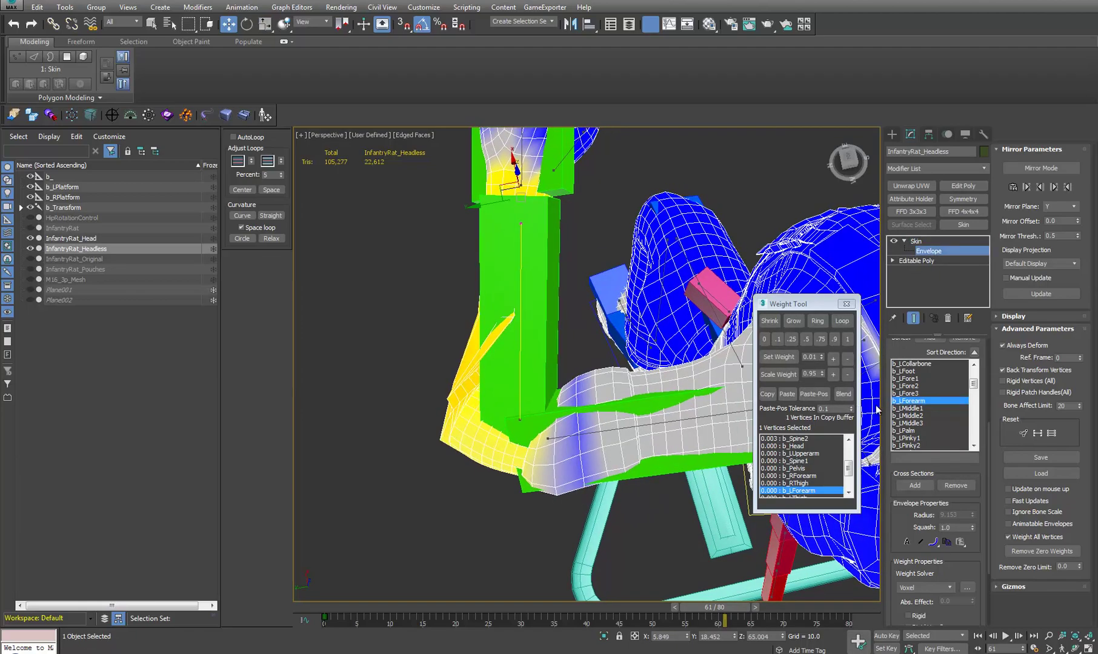
{"action": "middle_click_drag", "start_coordinate": [456, 461], "coordinate": [521, 445], "text": "alt"}
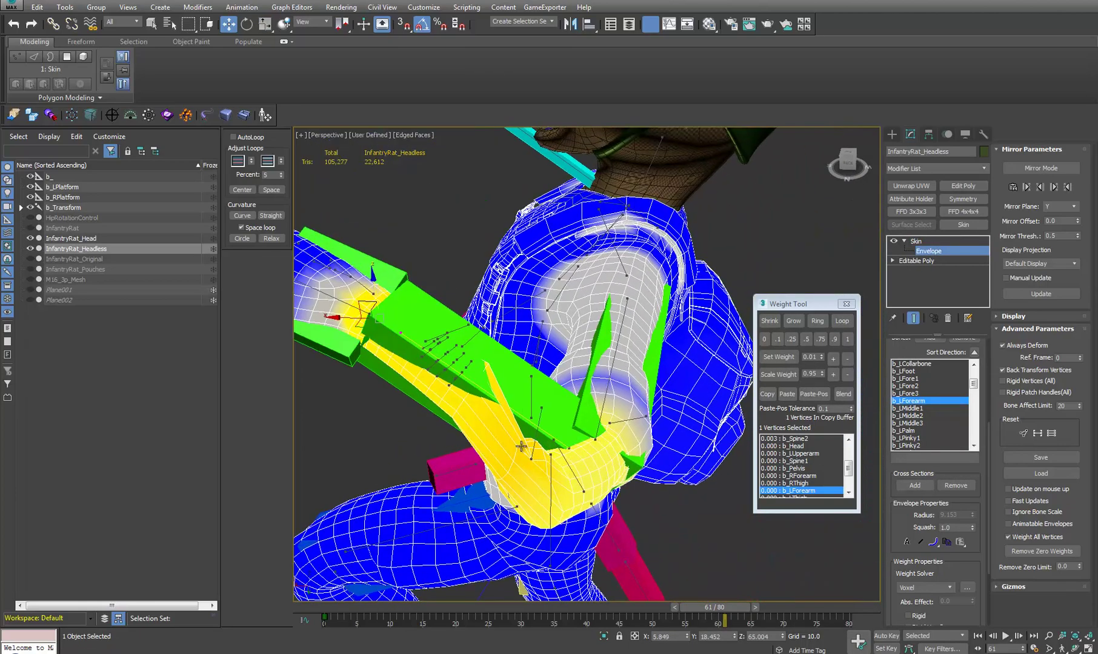
Choose NewRat_SkinWeights.env from the UE4_Redeux folder as the envelope file to load onto InfantryRat_Headless
{"action": "left_click", "coordinate": [1040, 474]}
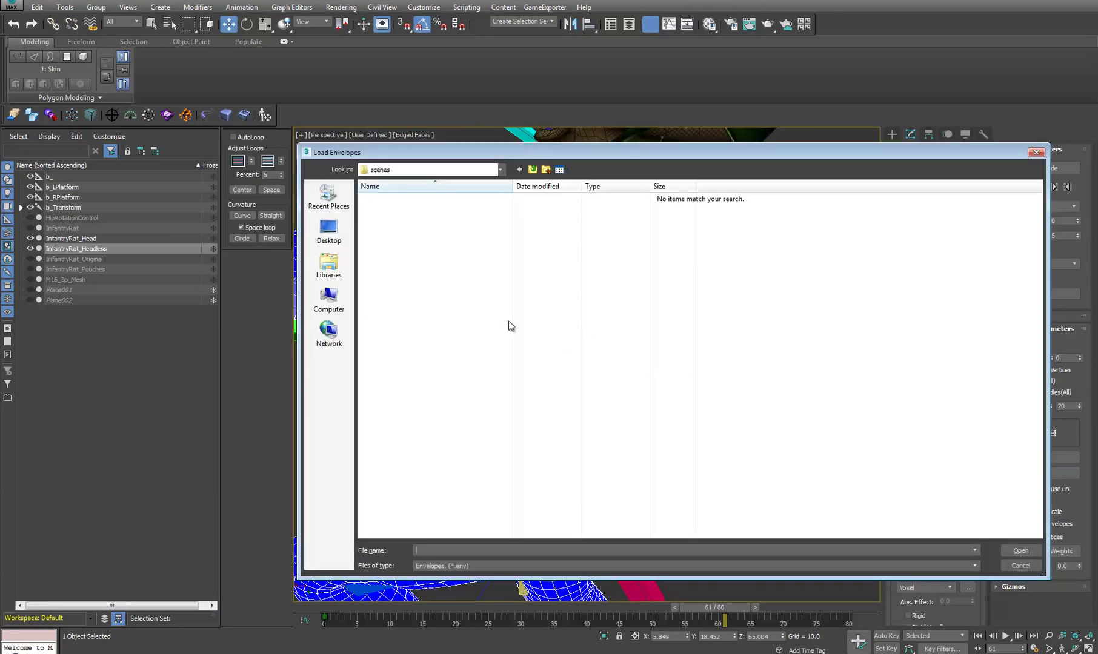
{"action": "left_click", "coordinate": [329, 195]}
{"action": "left_click", "coordinate": [525, 188]}
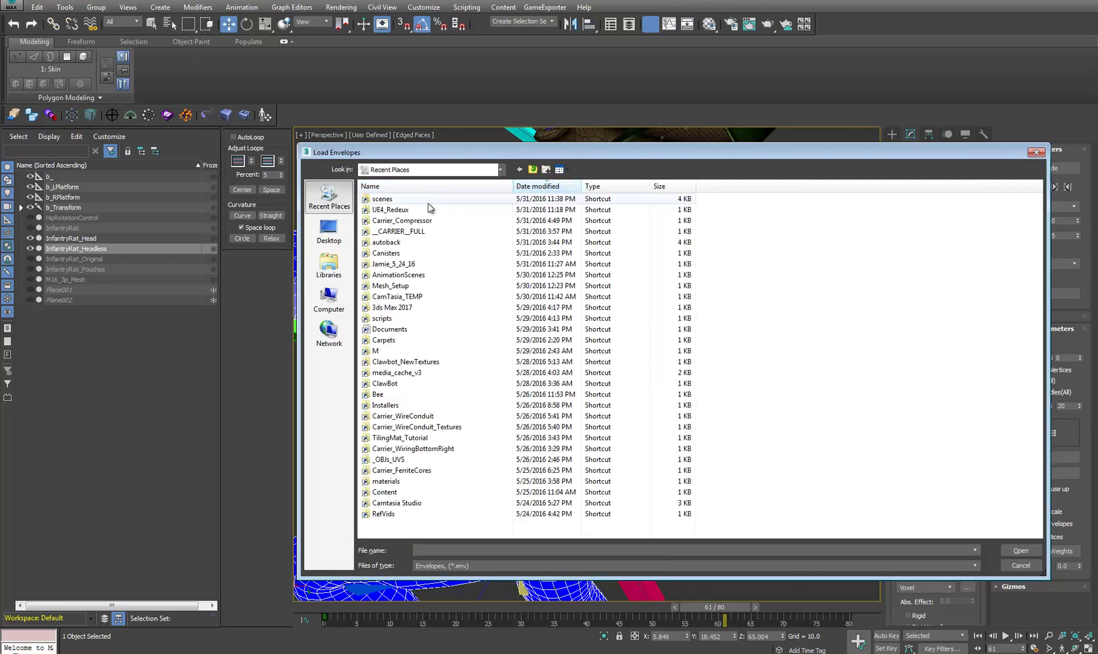
{"action": "double_click", "coordinate": [424, 209]}
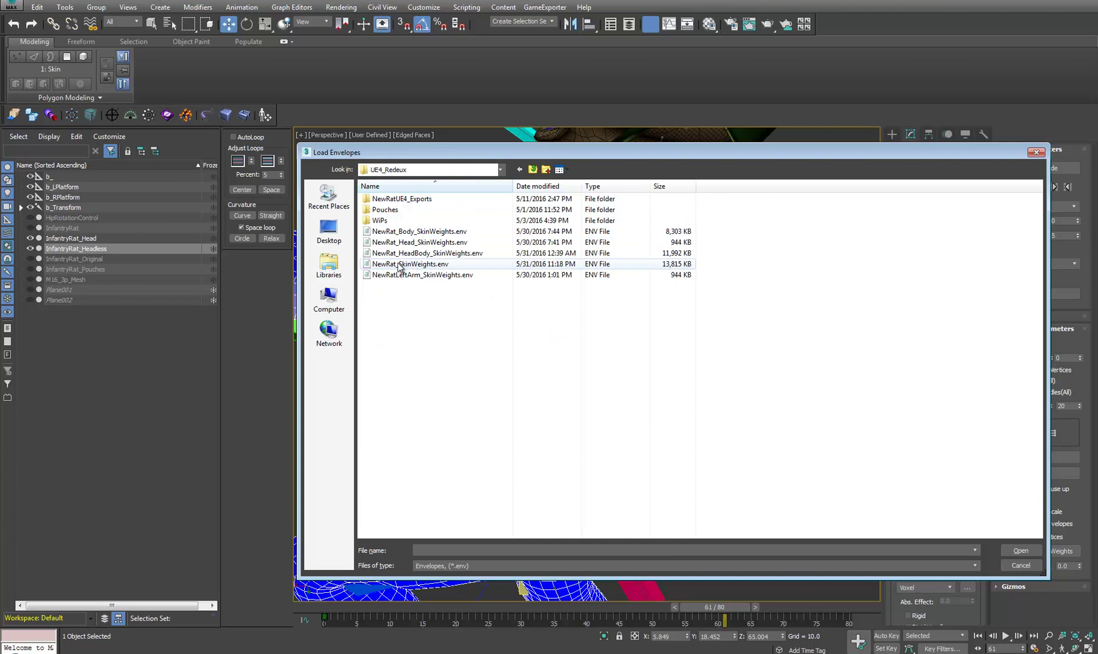
{"action": "double_click", "coordinate": [410, 265]}
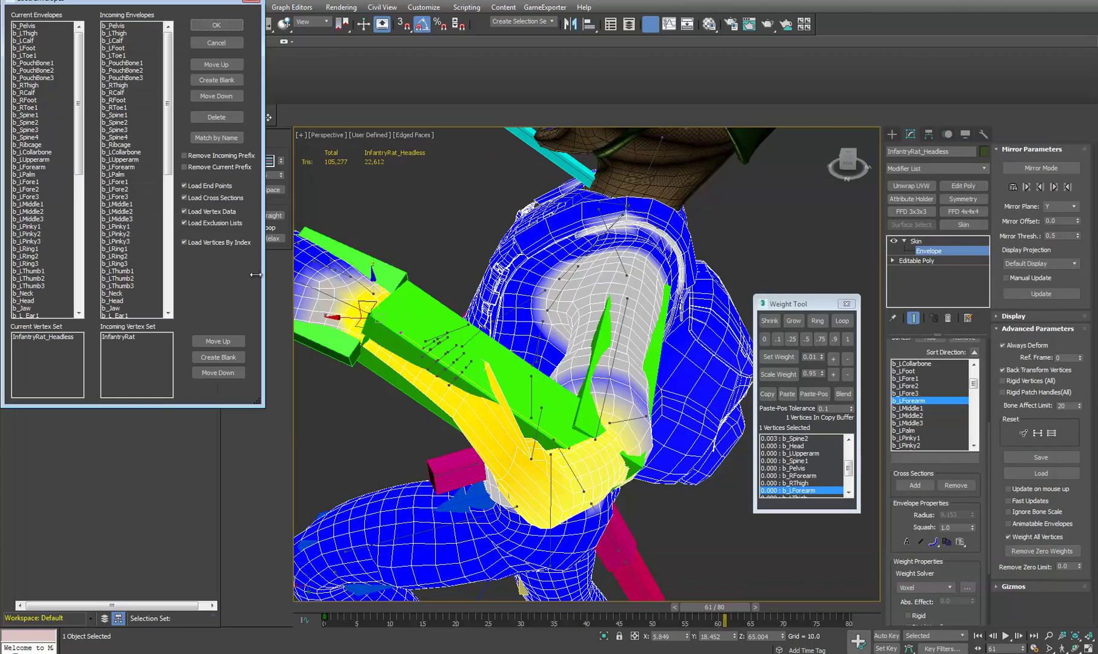
Match the incoming envelopes by name, load them onto InfantryRat_Headless and inspect the deformation of its arms and body
{"action": "left_click", "coordinate": [216, 138]}
{"action": "left_click_drag", "start_coordinate": [75, 97], "coordinate": [86, 240]}
{"action": "left_click_drag", "start_coordinate": [167, 136], "coordinate": [173, 258]}
{"action": "left_click", "coordinate": [223, 27]}
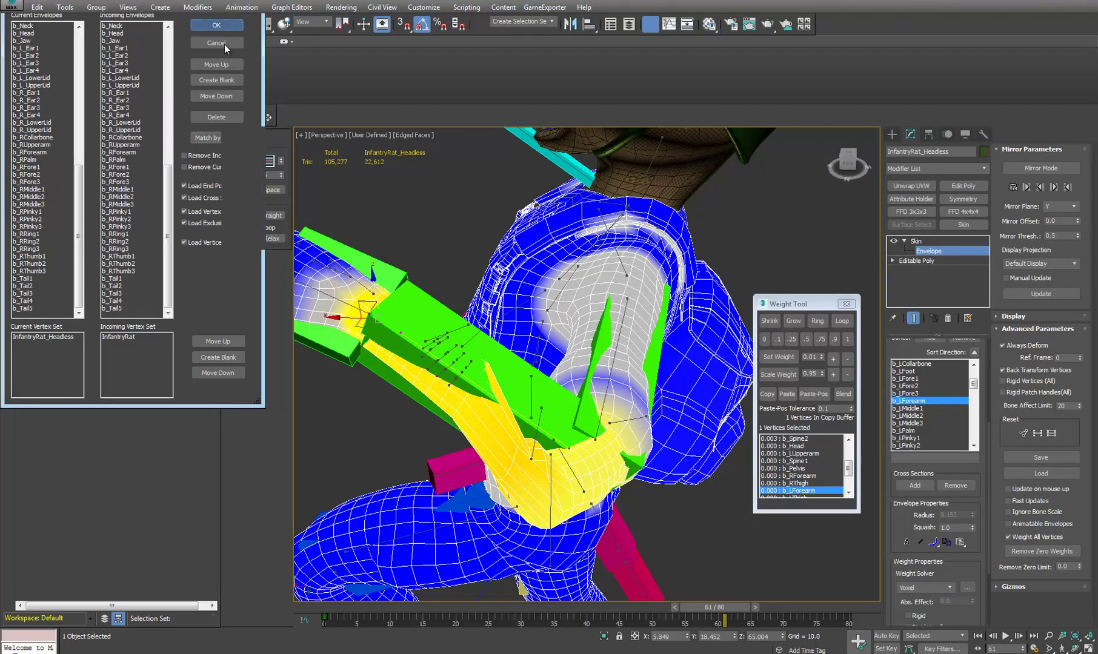
{"action": "middle_click_drag", "start_coordinate": [665, 471], "coordinate": [599, 346], "text": "alt"}
{"action": "scroll", "coordinate": [599, 346], "scroll_direction": "down", "scroll_amount": 8}
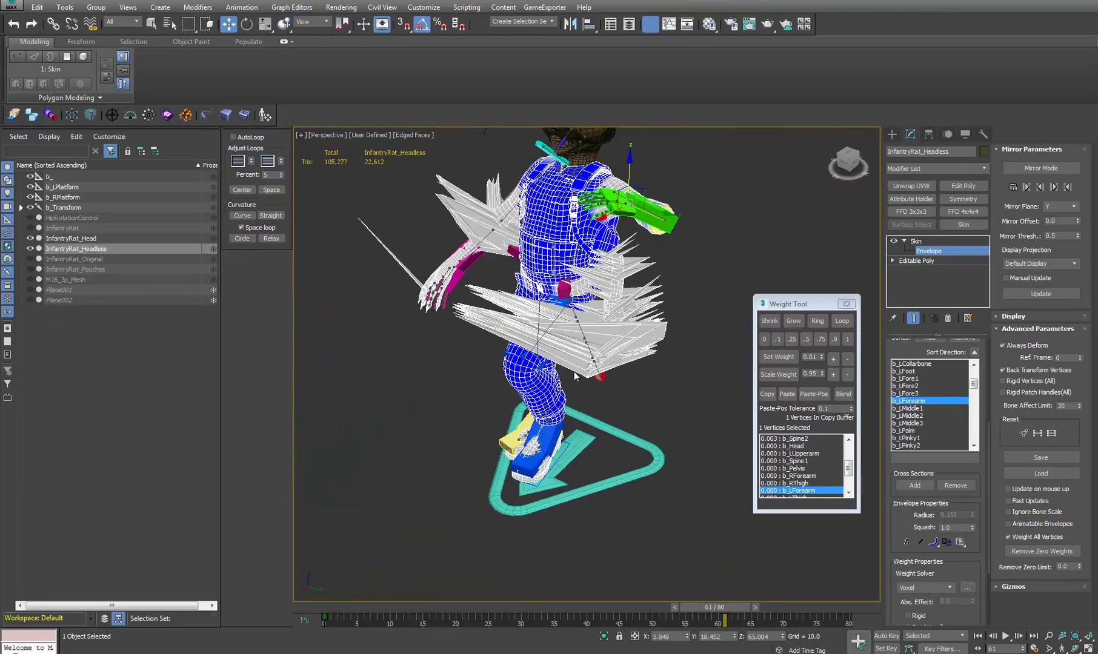
{"action": "middle_click_drag", "start_coordinate": [557, 412], "coordinate": [622, 476]}
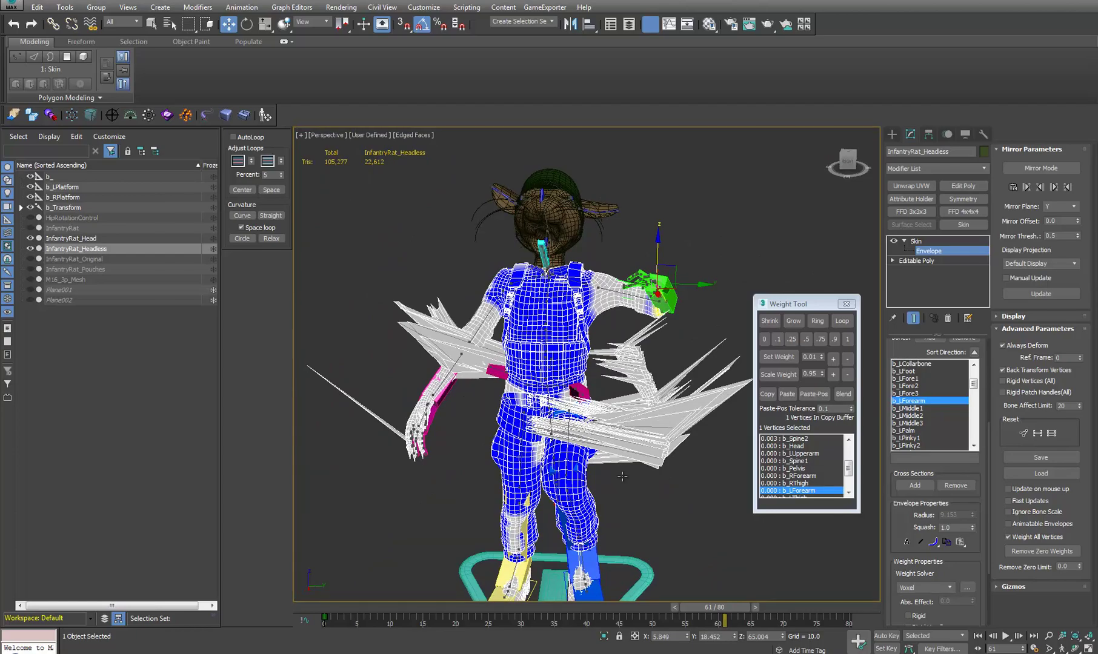
{"action": "middle_click_drag", "start_coordinate": [622, 477], "coordinate": [624, 558], "text": "alt"}
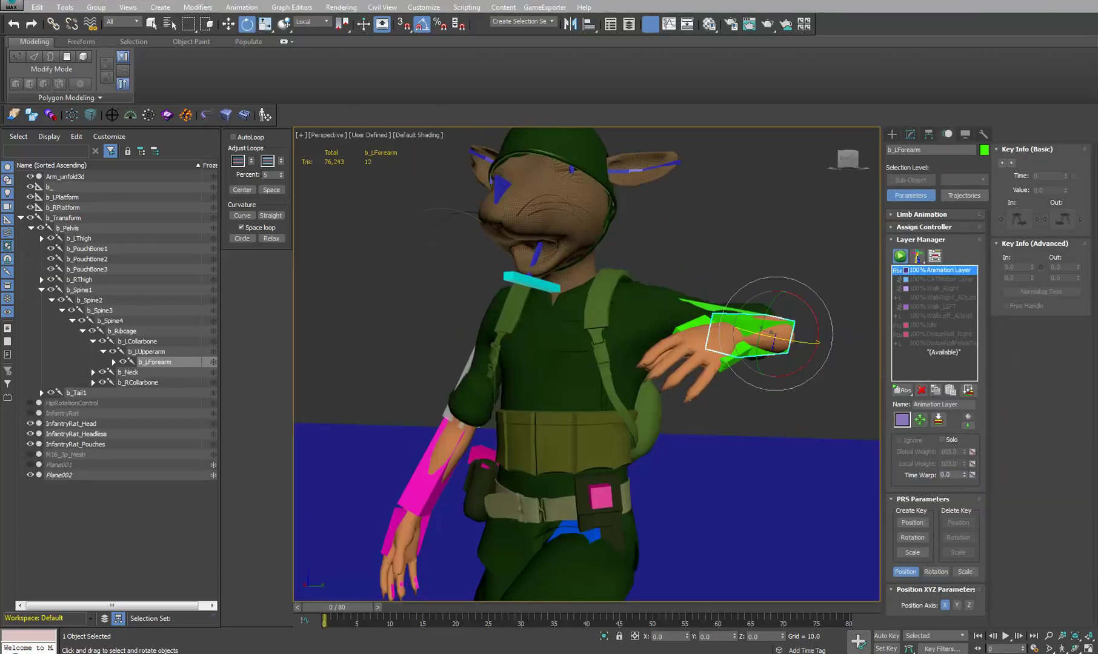
Select the b_Ribcage bone, switch the rig from animation mode to its setup pose and clear the selection
{"action": "middle_click_drag", "start_coordinate": [648, 295], "coordinate": [674, 303]}
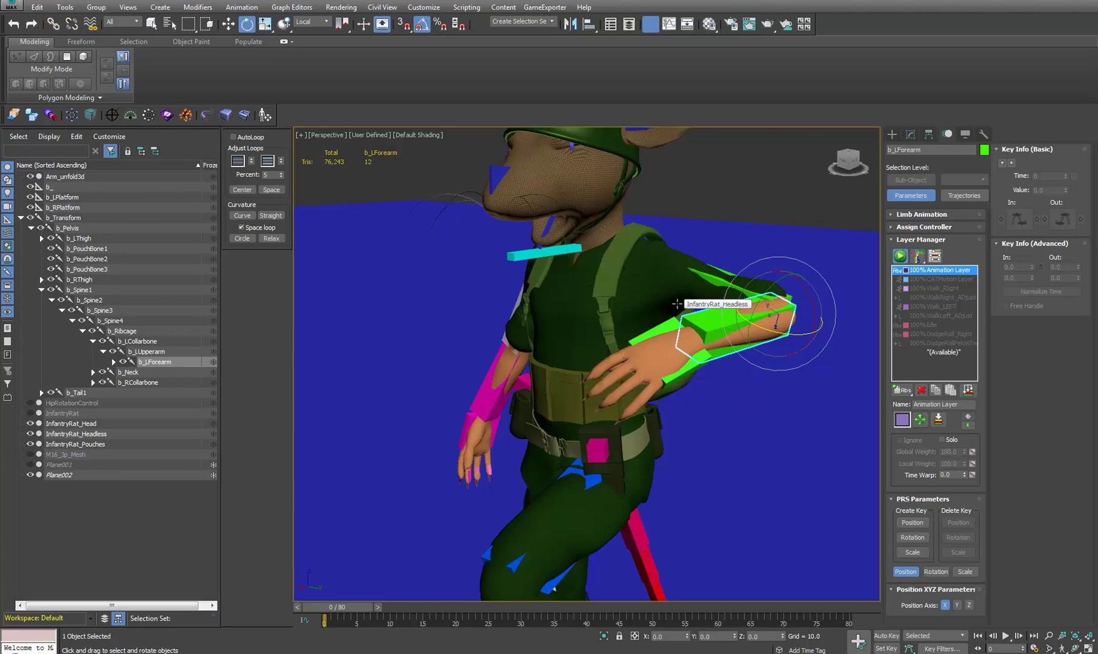
{"action": "middle_click_drag", "start_coordinate": [676, 303], "coordinate": [584, 302], "text": "alt"}
{"action": "left_click", "coordinate": [600, 292]}
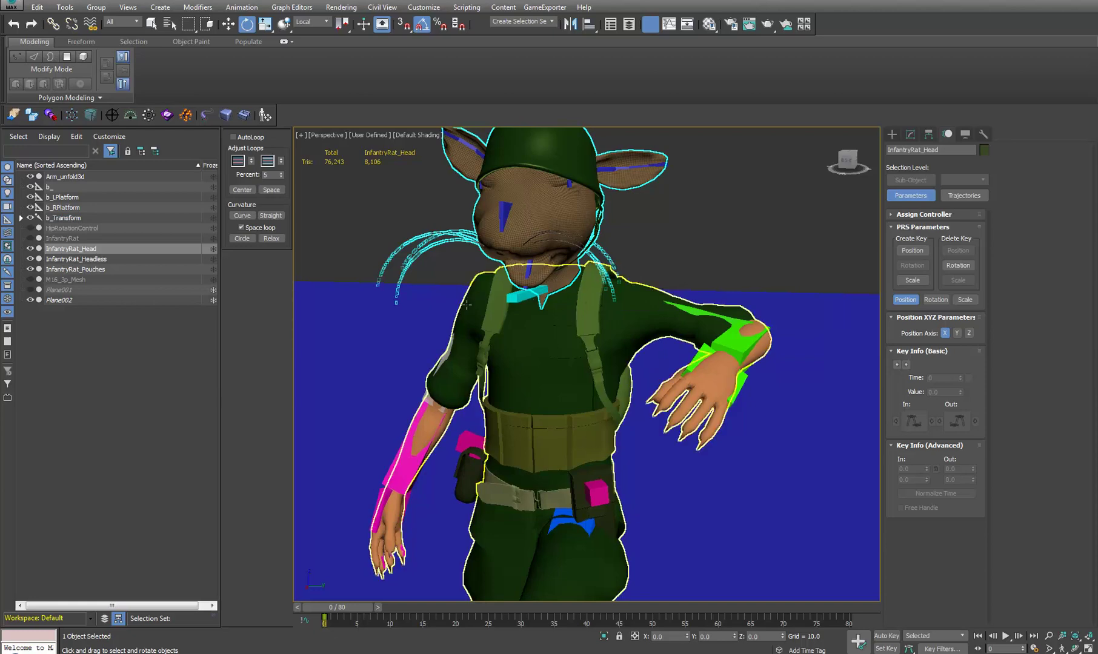
{"action": "left_click", "coordinate": [515, 306]}
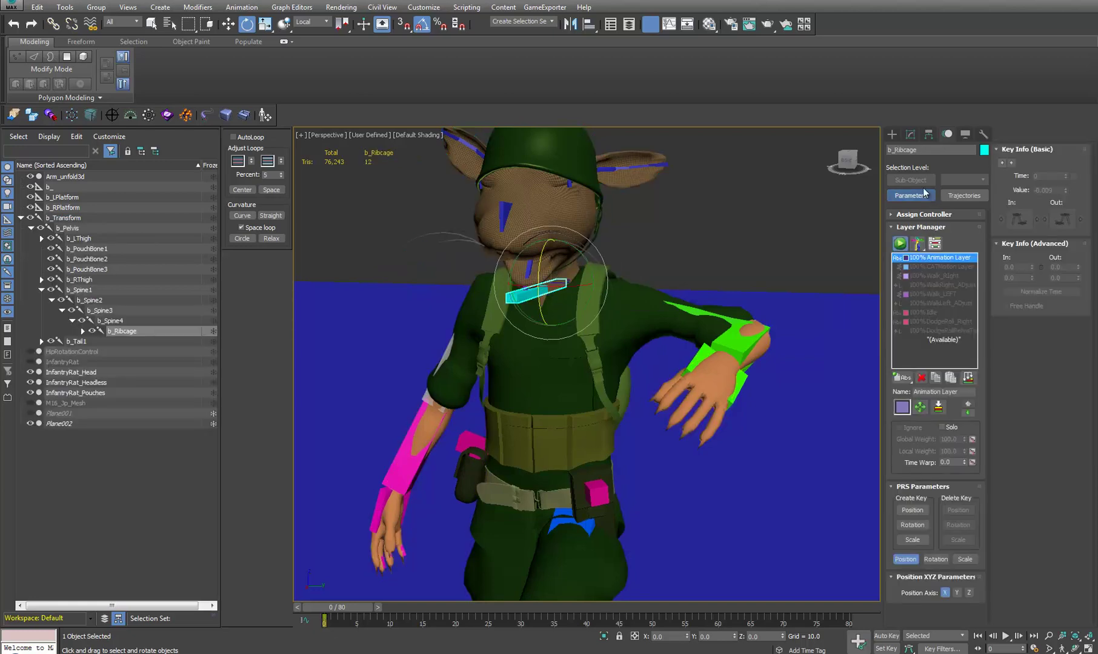
{"action": "left_click", "coordinate": [901, 244]}
{"action": "middle_click_drag", "start_coordinate": [517, 322], "coordinate": [504, 308]}
{"action": "left_click", "coordinate": [660, 240]}
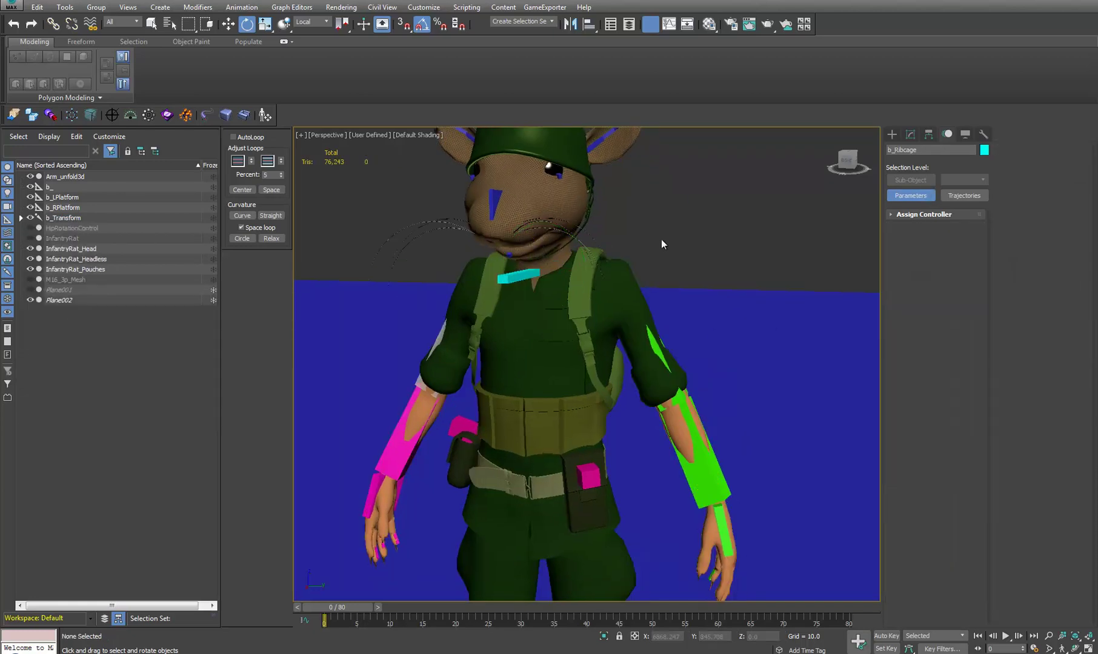
Select InfantryRat_Headless in the setup pose and show its Skin modifier settings
{"action": "middle_click_drag", "start_coordinate": [661, 240], "coordinate": [681, 374], "text": "alt"}
{"action": "left_click", "coordinate": [618, 296]}
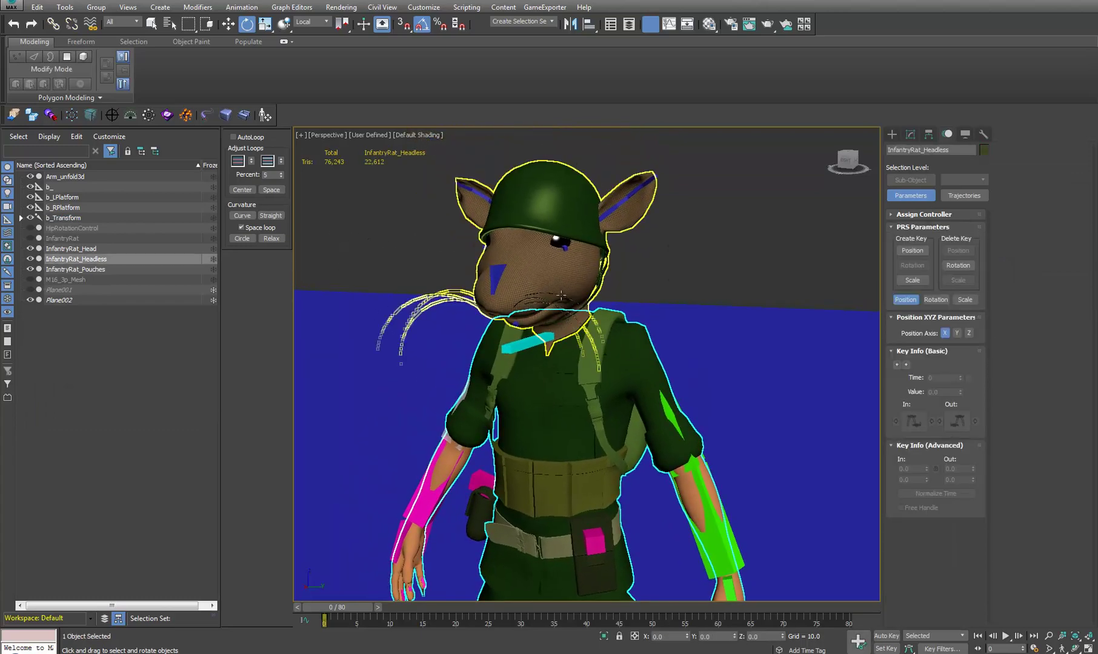
{"action": "left_click", "coordinate": [910, 134]}
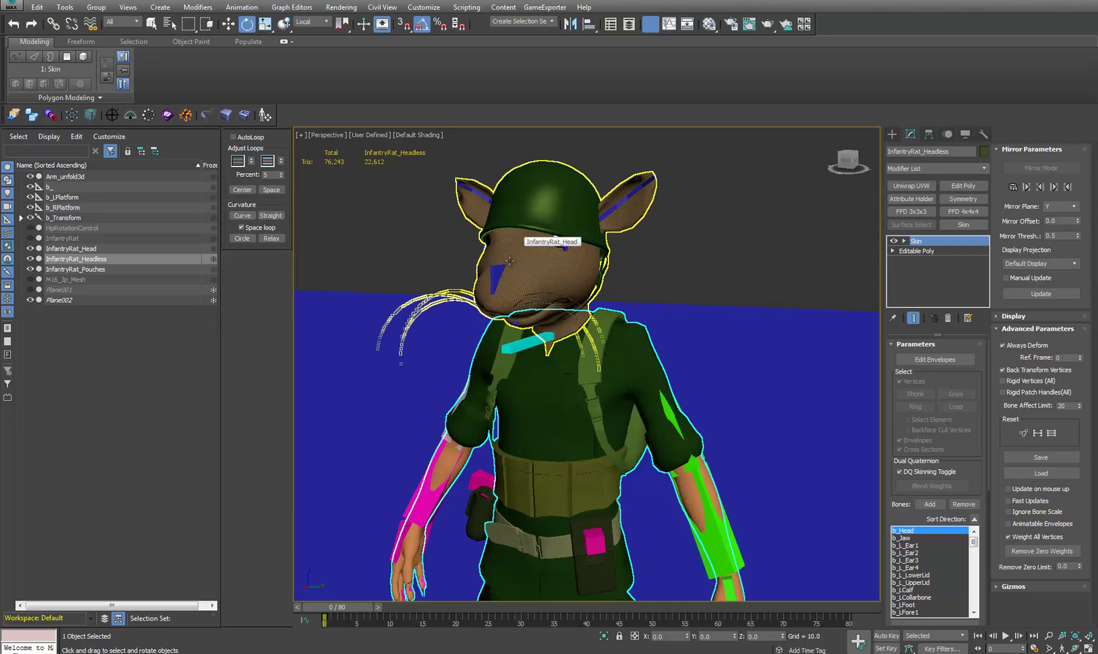
{"action": "middle_click_drag", "start_coordinate": [543, 390], "coordinate": [552, 351], "text": "alt"}
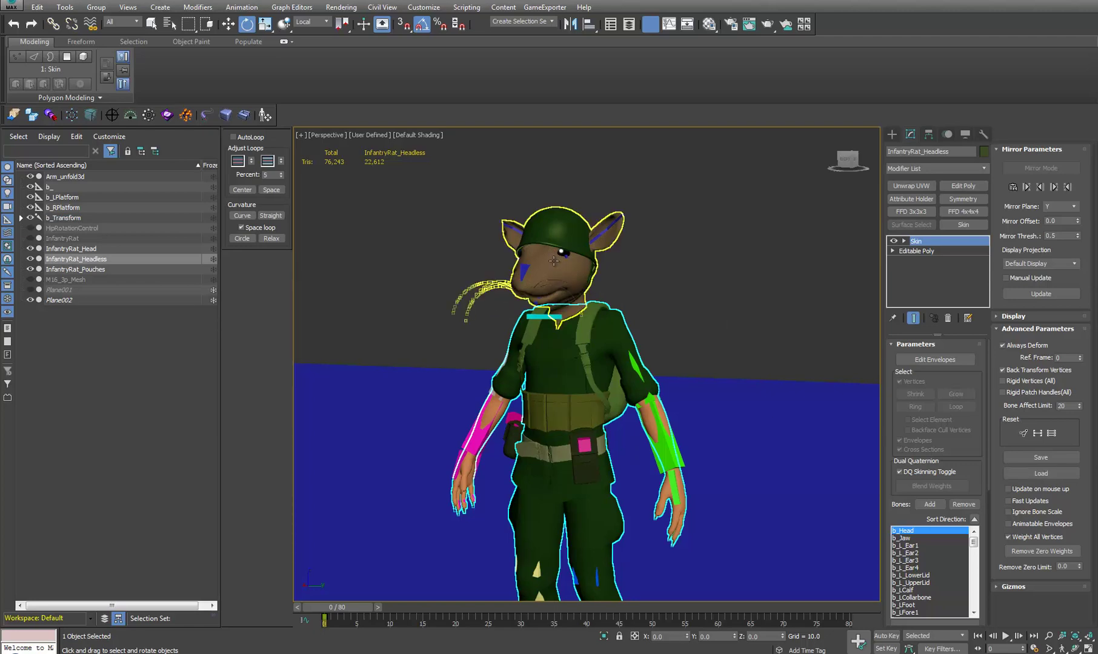
Select the head and headless body together, clear the selection, and select InfantryRat_Head alone
{"action": "left_click", "coordinate": [579, 321]}
{"action": "left_click", "coordinate": [580, 322], "text": "ctrl"}
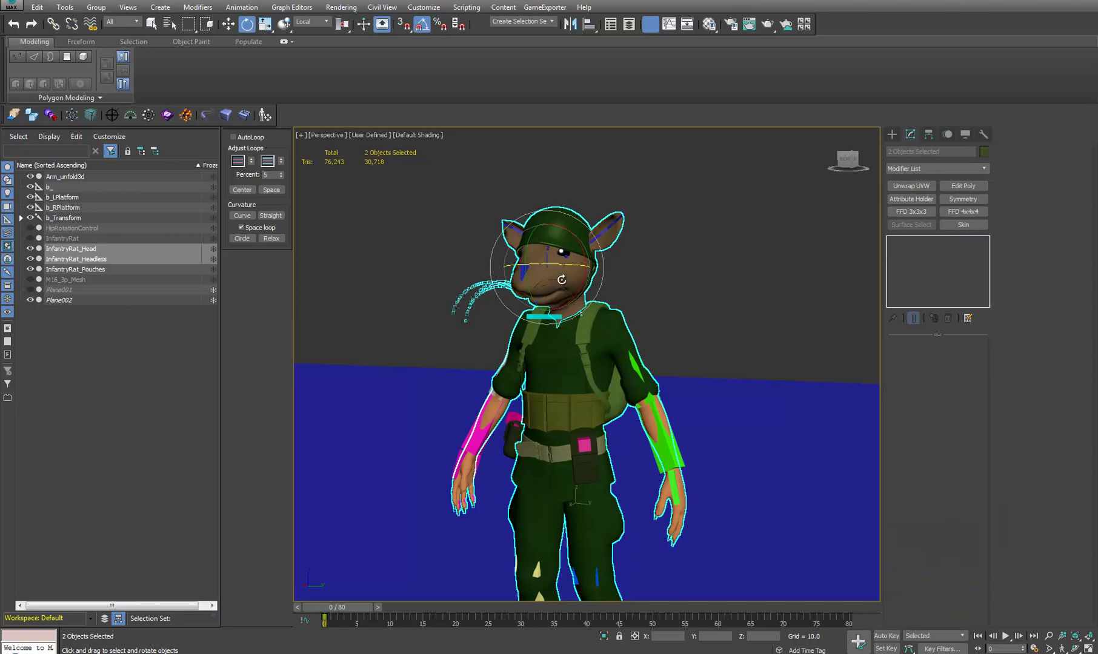
{"action": "left_click", "coordinate": [621, 273]}
{"action": "left_click", "coordinate": [561, 264]}
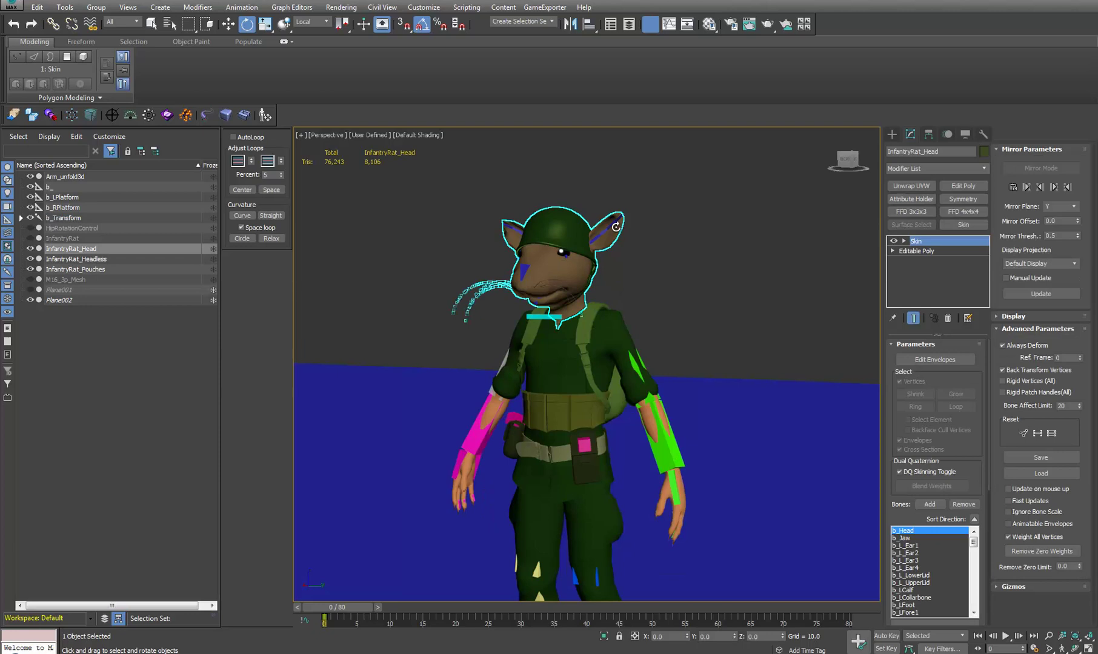
Extract the skin data of InfantryRat_Headless and InfantryRat_Head to separate meshes with SkinUtilities
{"action": "left_click", "coordinate": [577, 379]}
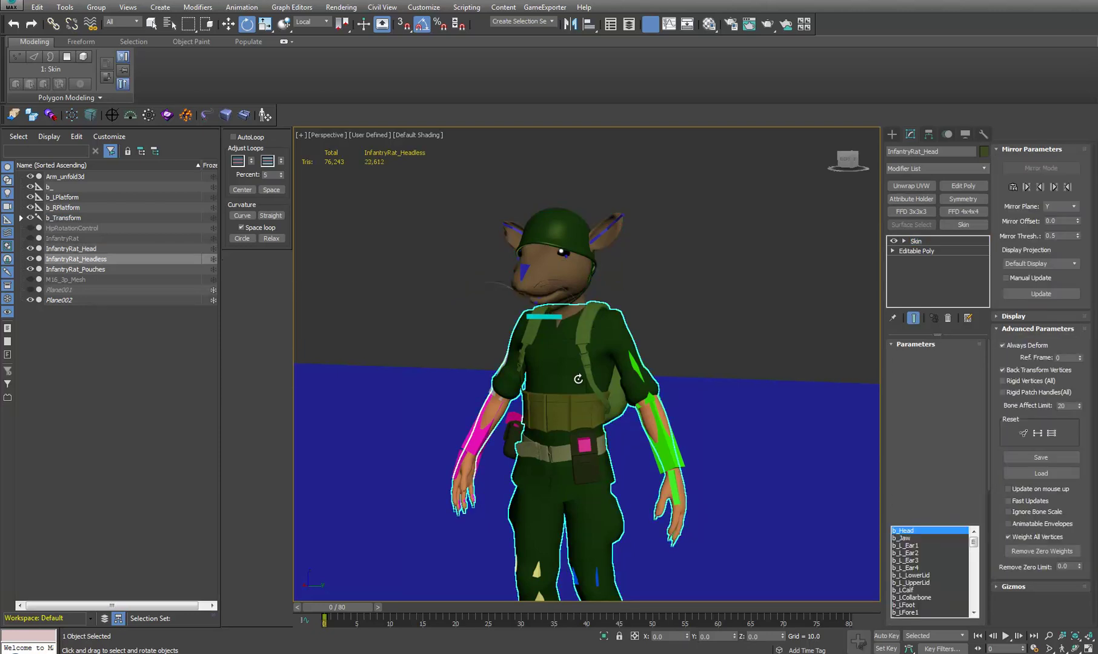
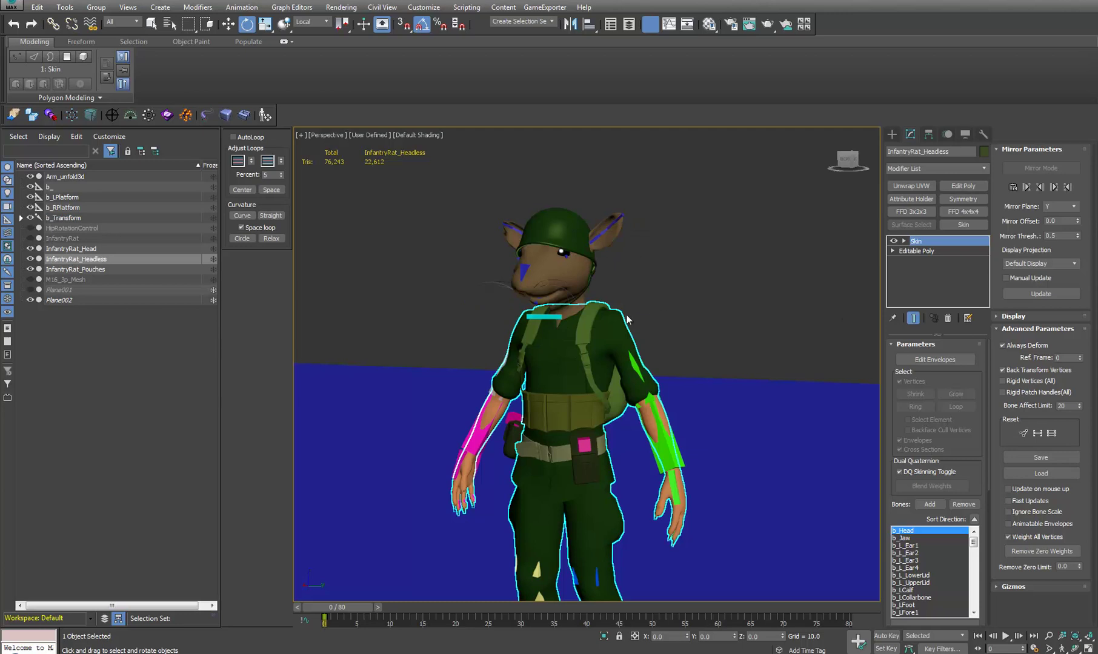
{"action": "left_click_drag", "start_coordinate": [626, 319], "coordinate": [591, 370]}
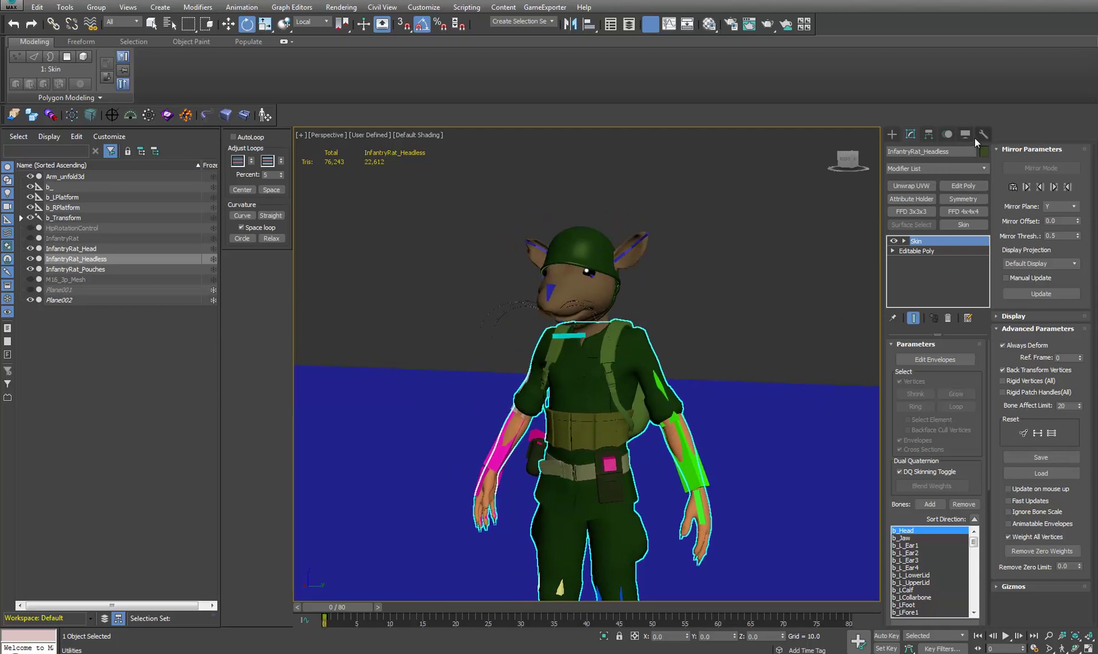
{"action": "left_click", "coordinate": [982, 135]}
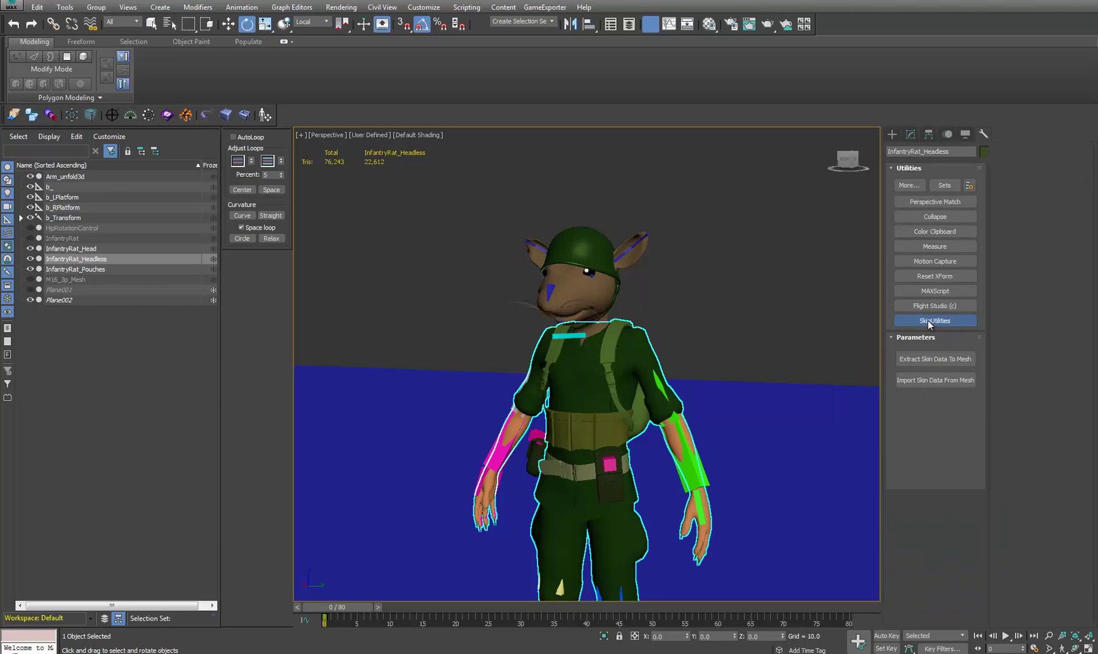
{"action": "middle_click_drag", "start_coordinate": [704, 356], "coordinate": [765, 297]}
{"action": "mouse_move", "coordinate": [696, 335]}
{"action": "middle_mouse_down", "text": "alt"}
{"action": "mouse_move", "coordinate": [722, 333]}
{"action": "mouse_move", "coordinate": [673, 332]}
{"action": "mouse_move", "coordinate": [693, 335]}
{"action": "middle_mouse_up", "text": "alt"}
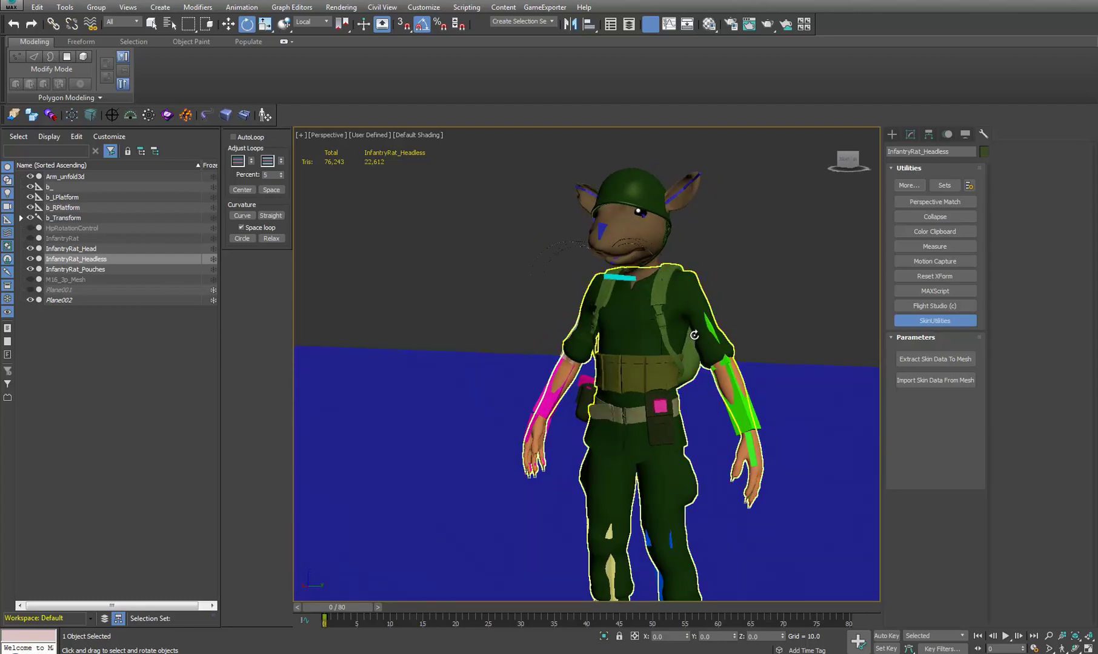
{"action": "mouse_move", "coordinate": [679, 379]}
{"action": "middle_mouse_down"}
{"action": "mouse_move", "coordinate": [664, 365]}
{"action": "mouse_move", "coordinate": [661, 407]}
{"action": "mouse_move", "coordinate": [602, 483]}
{"action": "middle_mouse_up"}
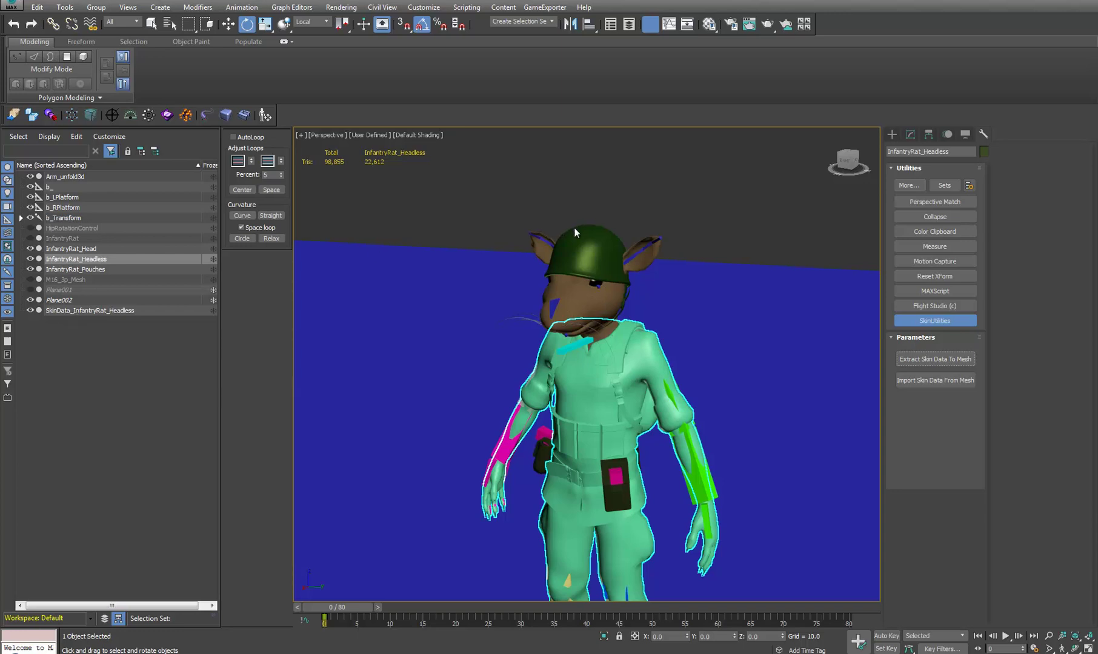
{"action": "left_click", "coordinate": [598, 242]}
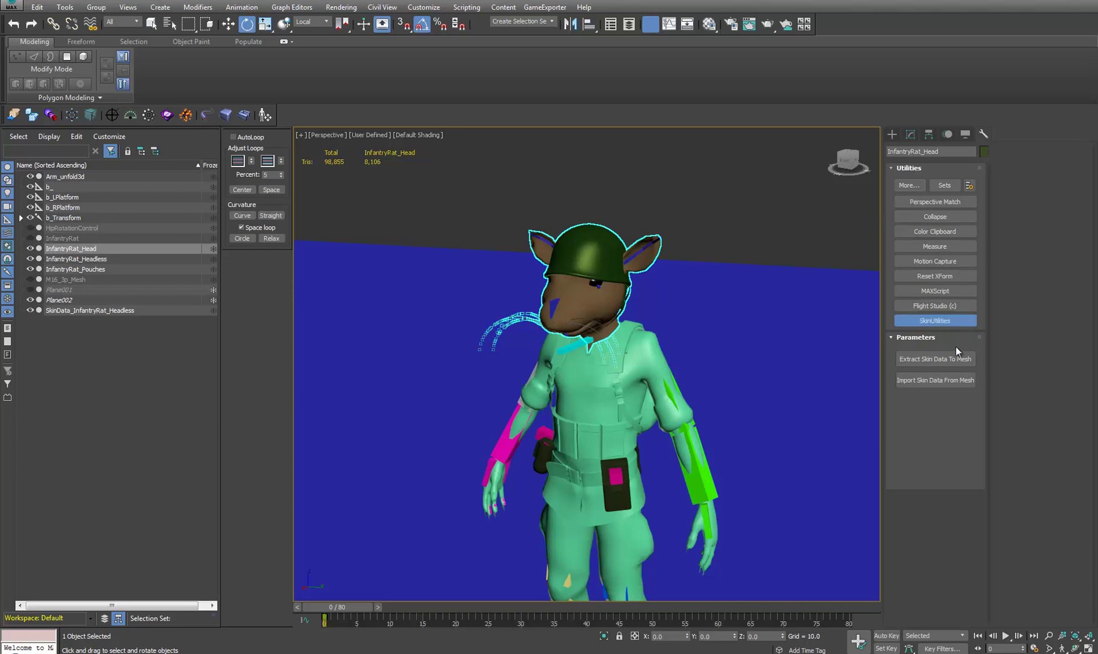
{"action": "left_click", "coordinate": [942, 357]}
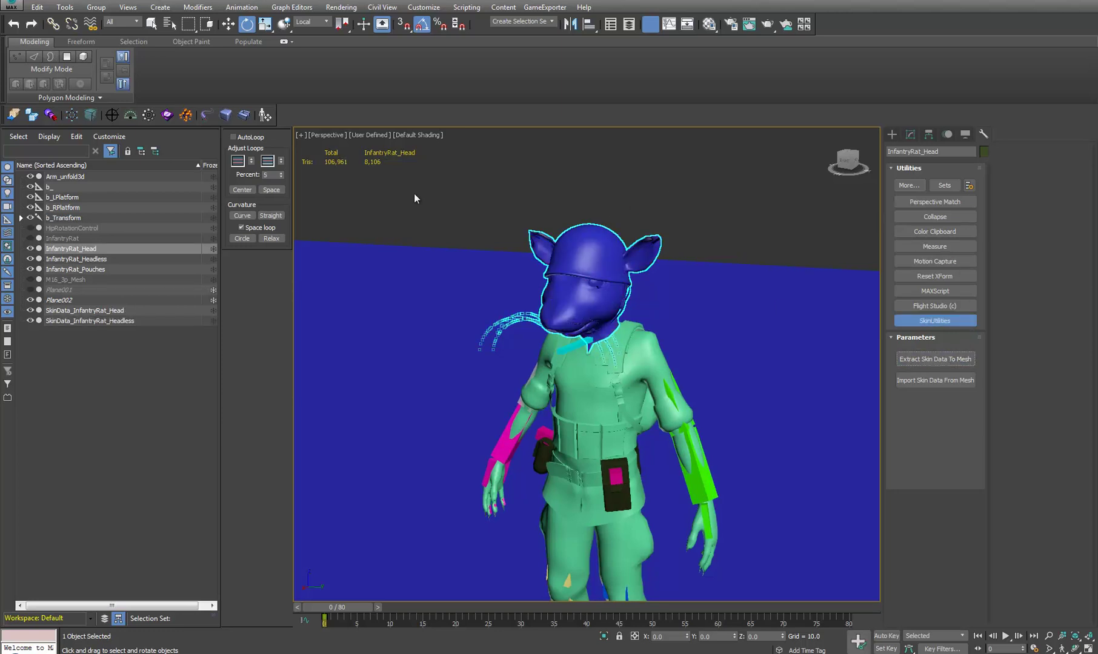
Isolate the two extracted SkinData meshes and select SkinData_InfantryRat_Headless
{"action": "left_click", "coordinate": [65, 321]}
{"action": "left_click", "coordinate": [95, 310], "text": "ctrl"}
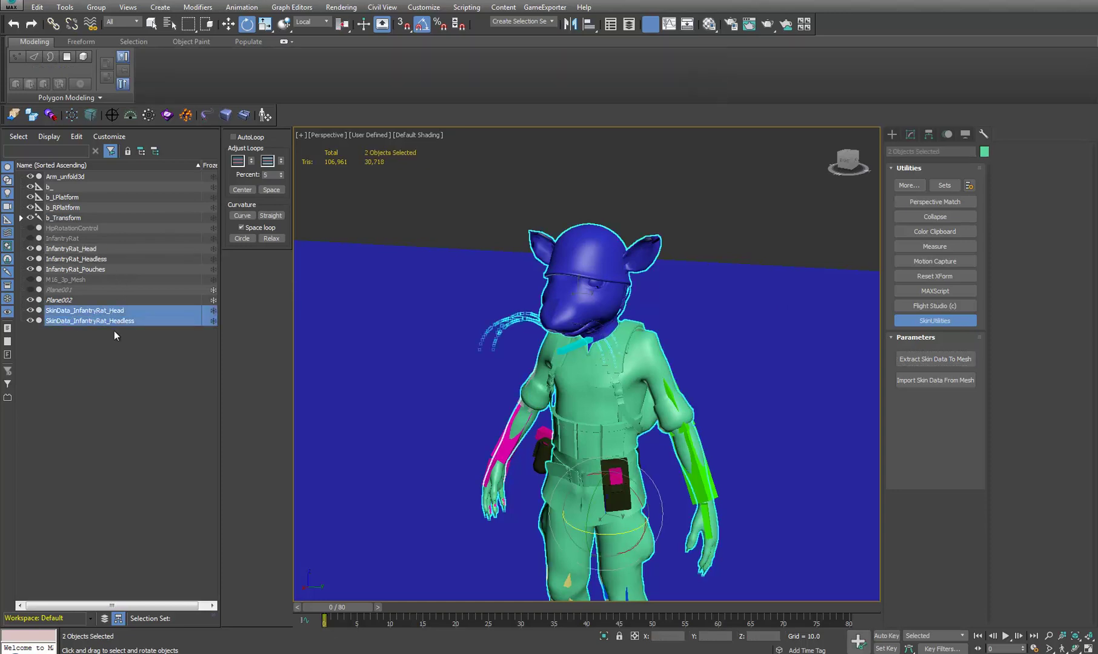
{"action": "left_click", "coordinate": [603, 636]}
{"action": "left_click", "coordinate": [584, 303]}
{"action": "scroll", "coordinate": [583, 302], "scroll_direction": "up", "scroll_amount": 6}
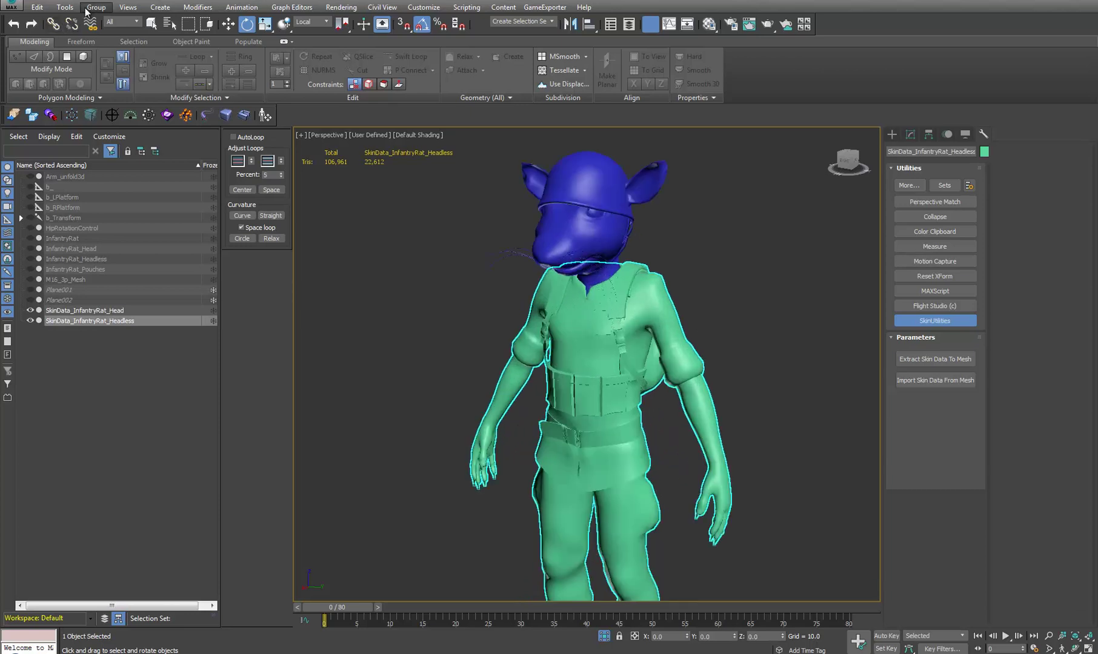
Examine the map channels of SkinData_InfantryRat_Headless in Channel Info, widening the list to read all columns, and close it
{"action": "left_click", "coordinate": [64, 8]}
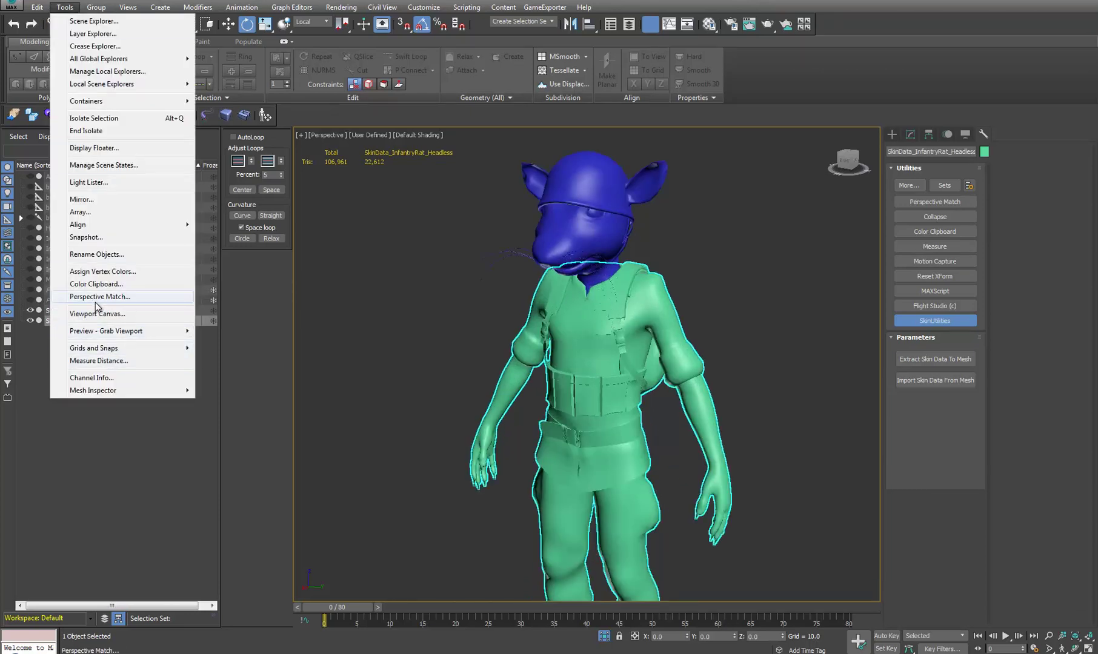
{"action": "left_click", "coordinate": [92, 376]}
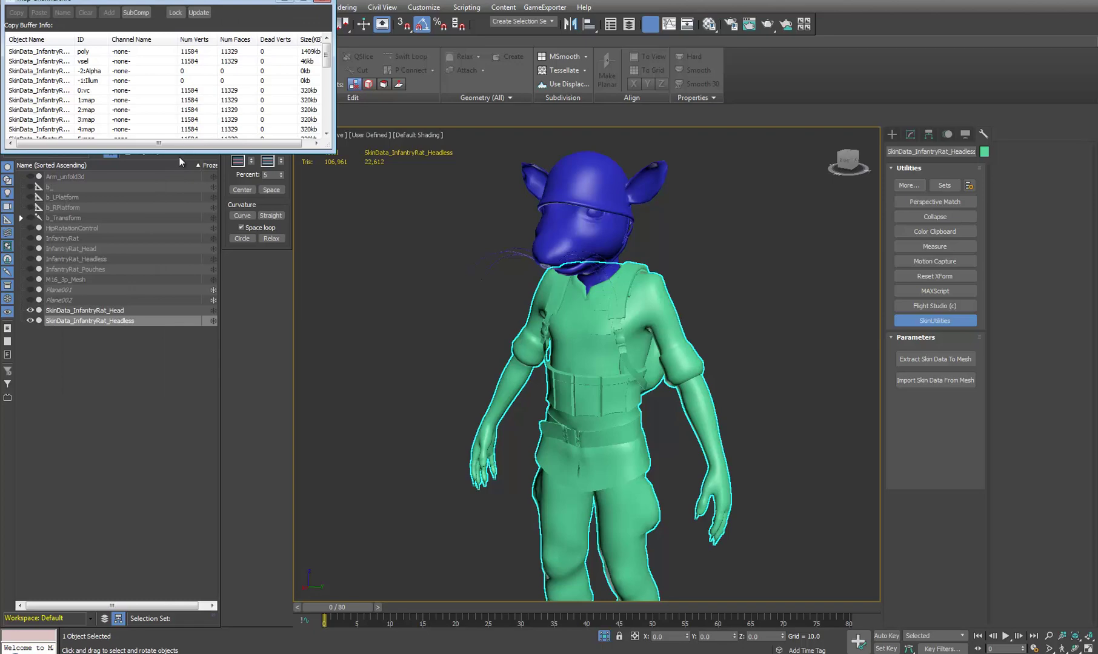
{"action": "left_click_drag", "start_coordinate": [180, 153], "coordinate": [157, 431]}
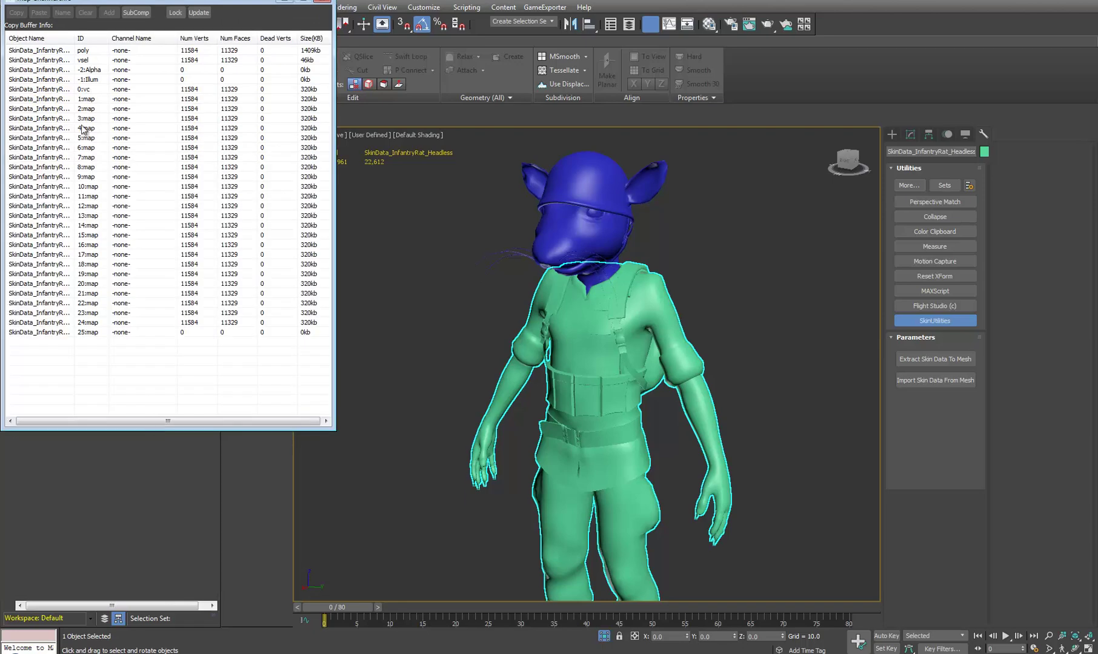
{"action": "left_click_drag", "start_coordinate": [74, 38], "coordinate": [134, 46]}
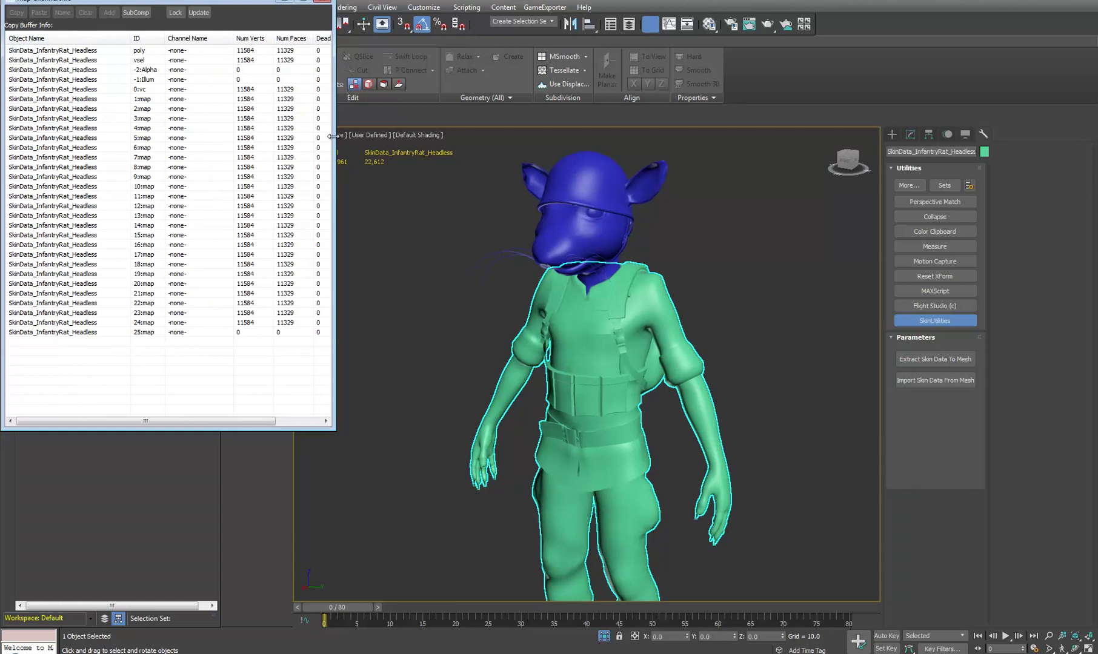
{"action": "left_click_drag", "start_coordinate": [332, 136], "coordinate": [442, 143]}
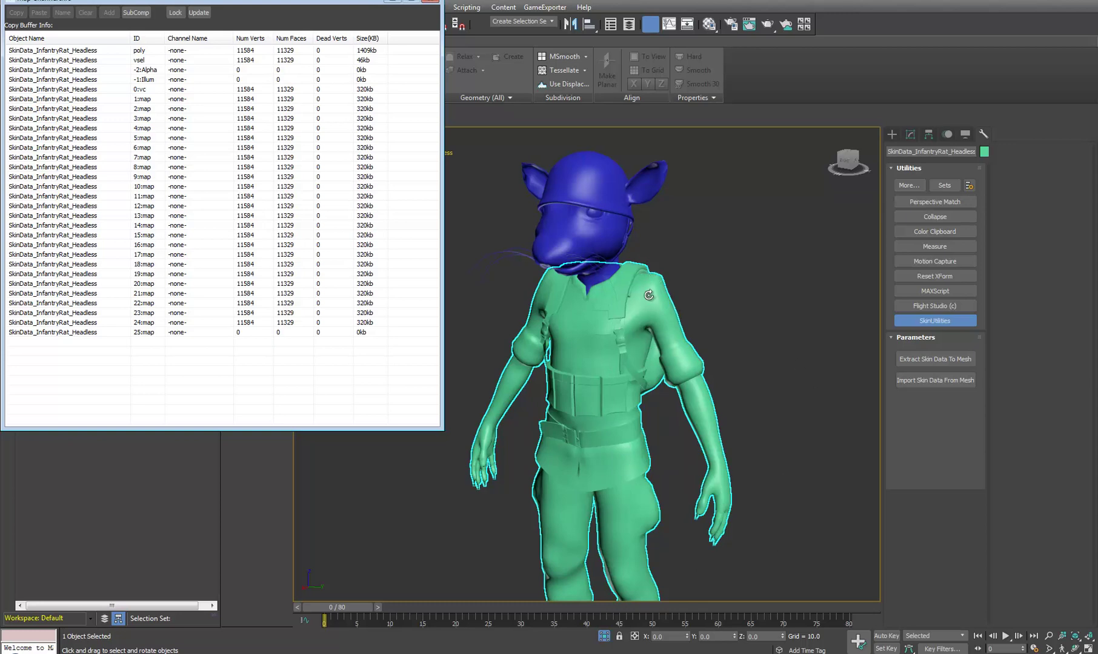
{"action": "mouse_move", "coordinate": [650, 324]}
{"action": "middle_mouse_down", "text": "alt"}
{"action": "mouse_move", "coordinate": [471, 314]}
{"action": "mouse_move", "coordinate": [769, 313]}
{"action": "mouse_move", "coordinate": [651, 326]}
{"action": "middle_mouse_up", "text": "alt"}
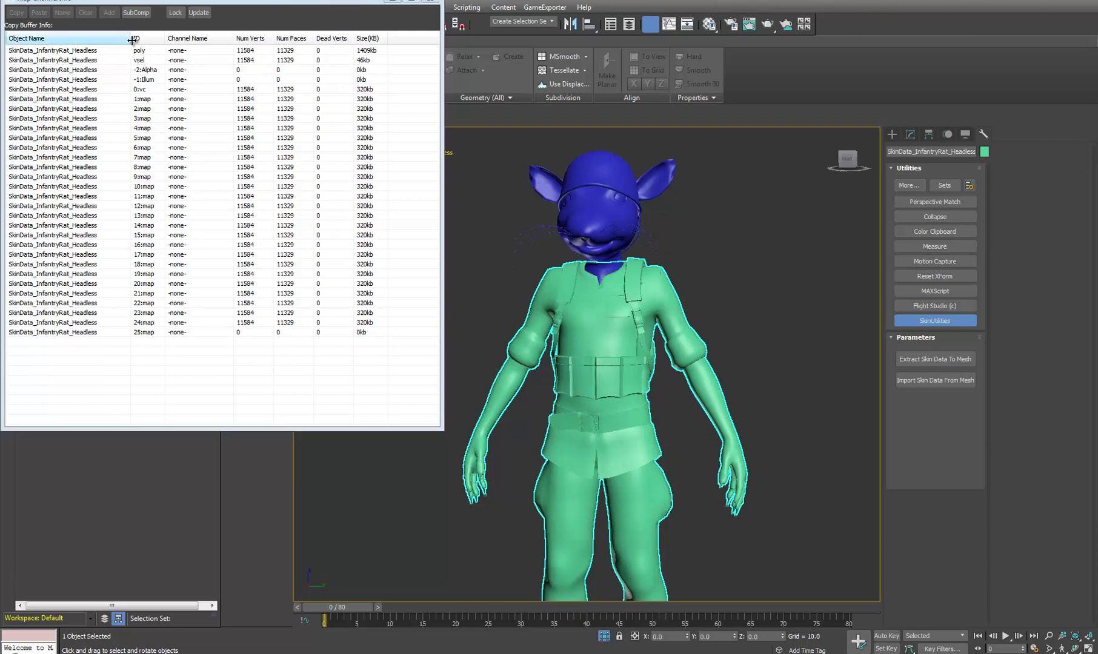
{"action": "left_click_drag", "start_coordinate": [131, 39], "coordinate": [171, 39]}
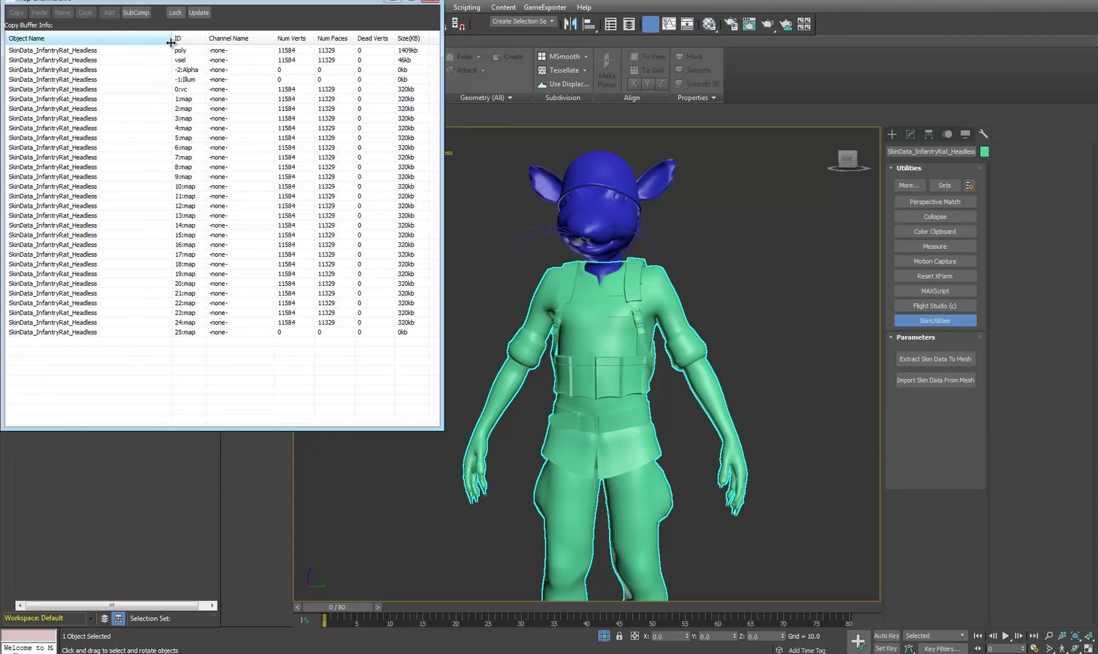
{"action": "left_click_drag", "start_coordinate": [172, 39], "coordinate": [140, 38]}
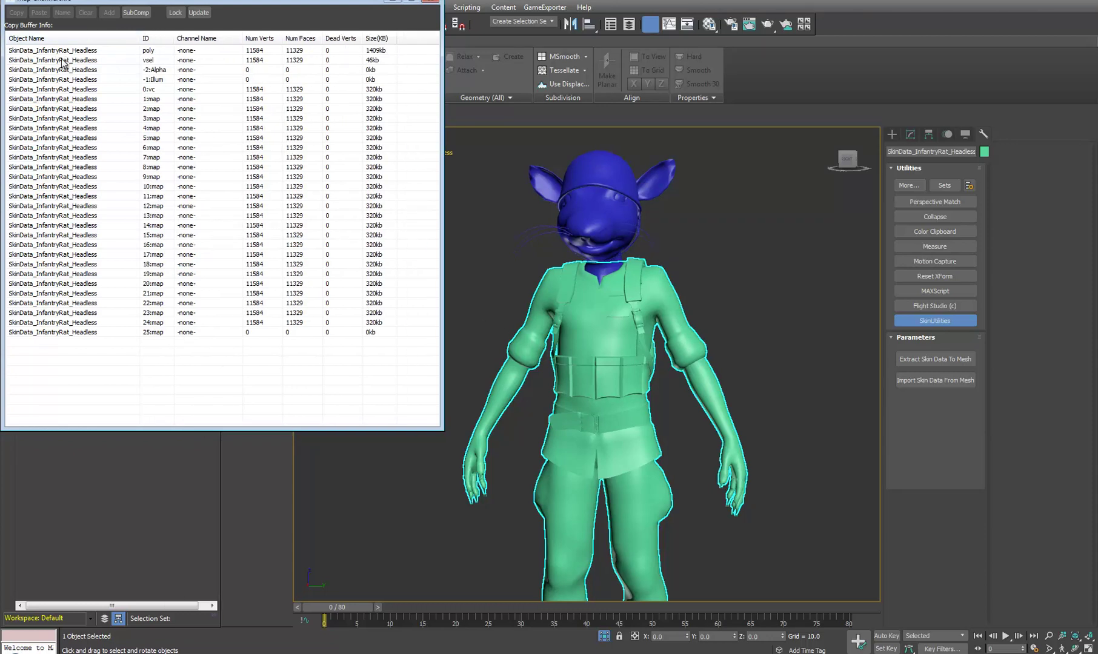
{"action": "left_click", "coordinate": [431, 4]}
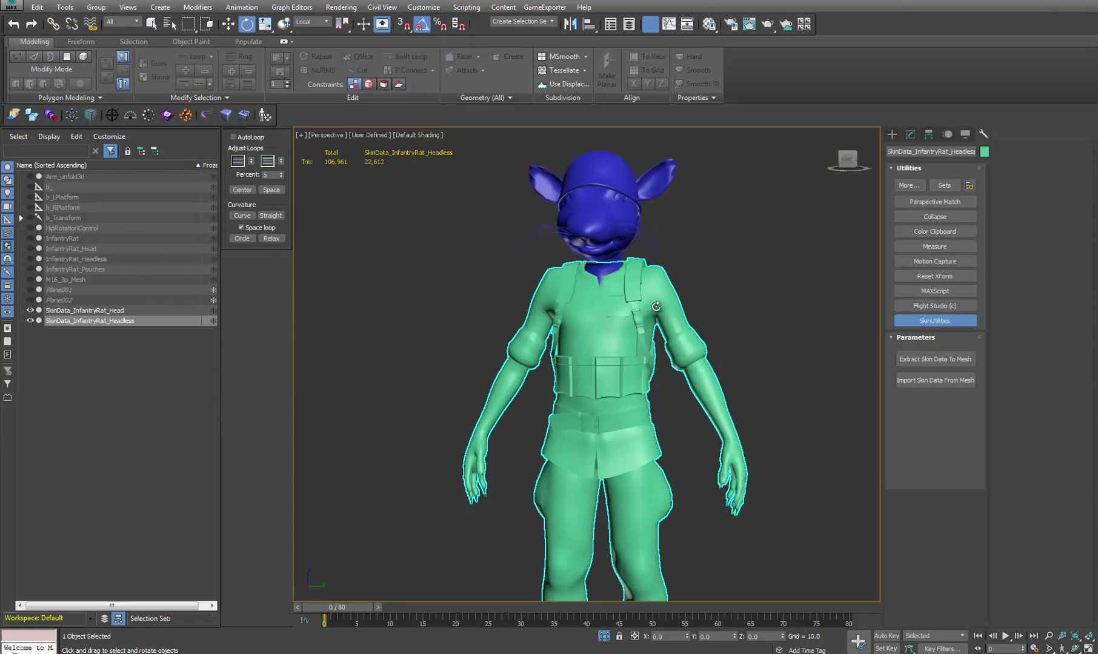
{"action": "middle_click_drag", "start_coordinate": [655, 307], "coordinate": [629, 349], "text": "alt"}
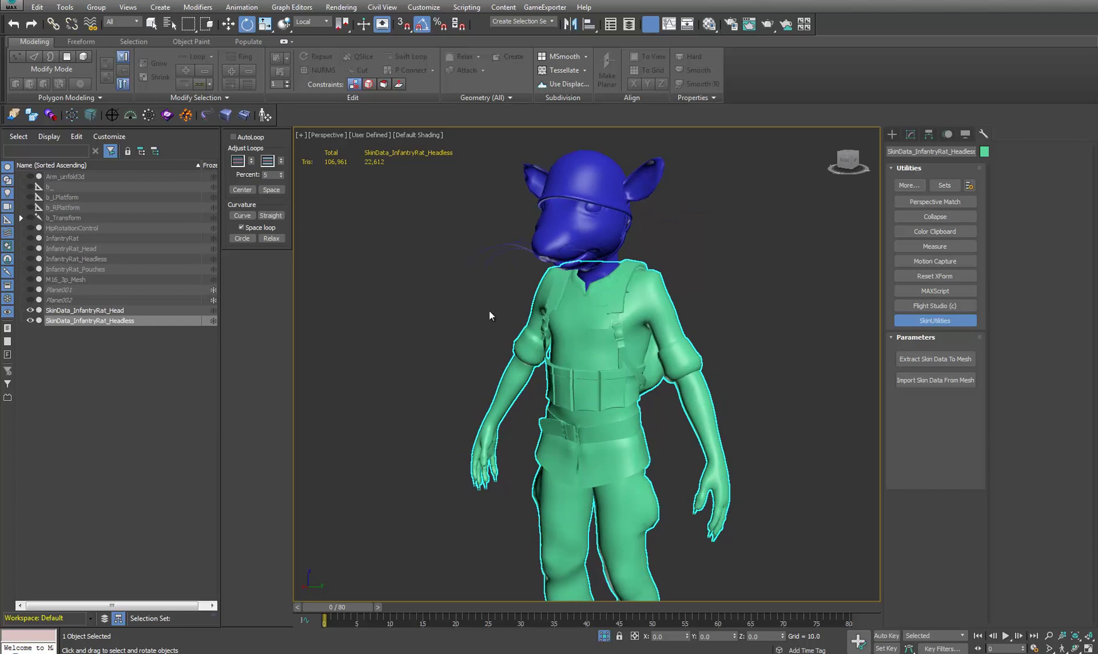
Unhide InfantryRat_Headless and InfantryRat_Head alongside the isolated SkinData meshes for comparison
{"action": "left_click", "coordinate": [66, 259]}
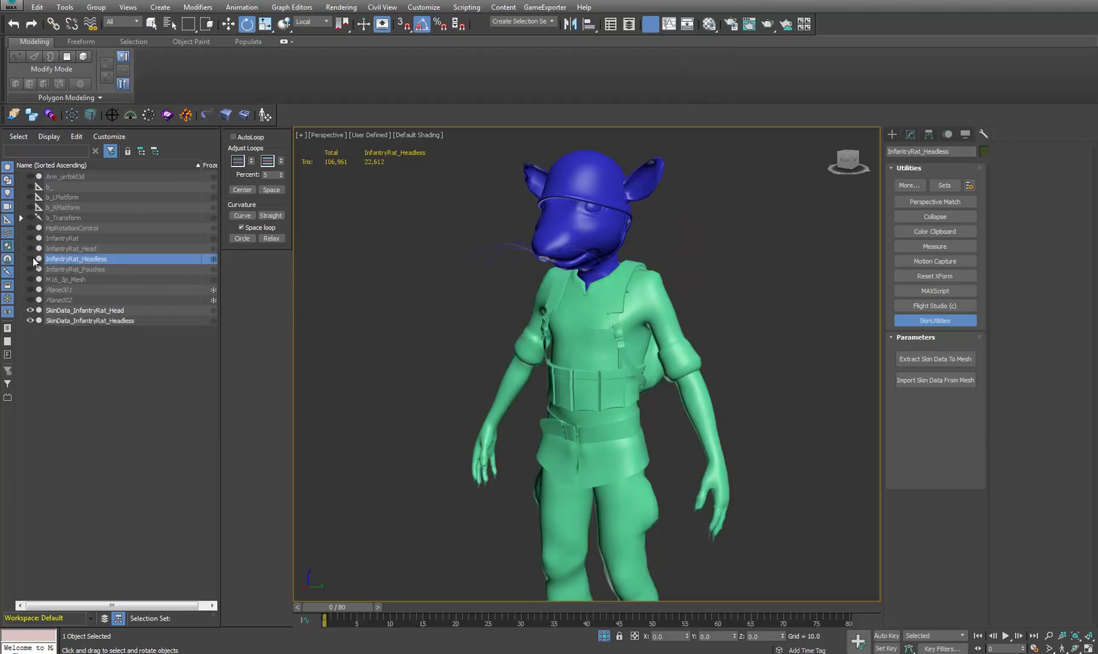
{"action": "left_click", "coordinate": [30, 258]}
{"action": "left_click", "coordinate": [48, 249]}
{"action": "left_click", "coordinate": [30, 248]}
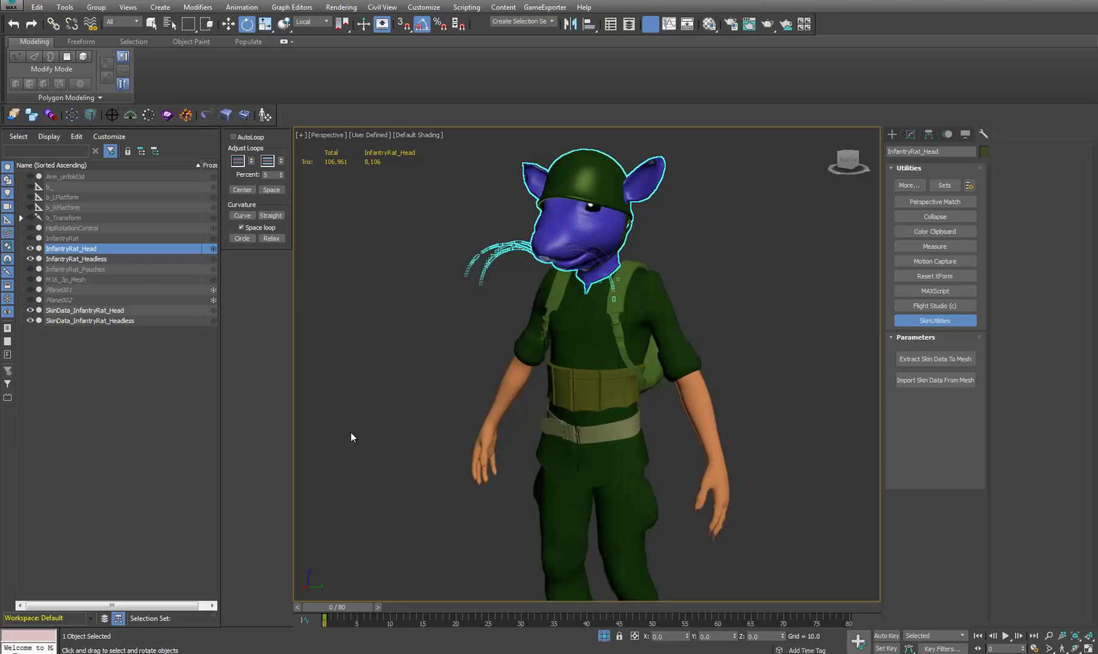
{"action": "middle_click_drag", "start_coordinate": [654, 491], "coordinate": [648, 422], "text": "alt"}
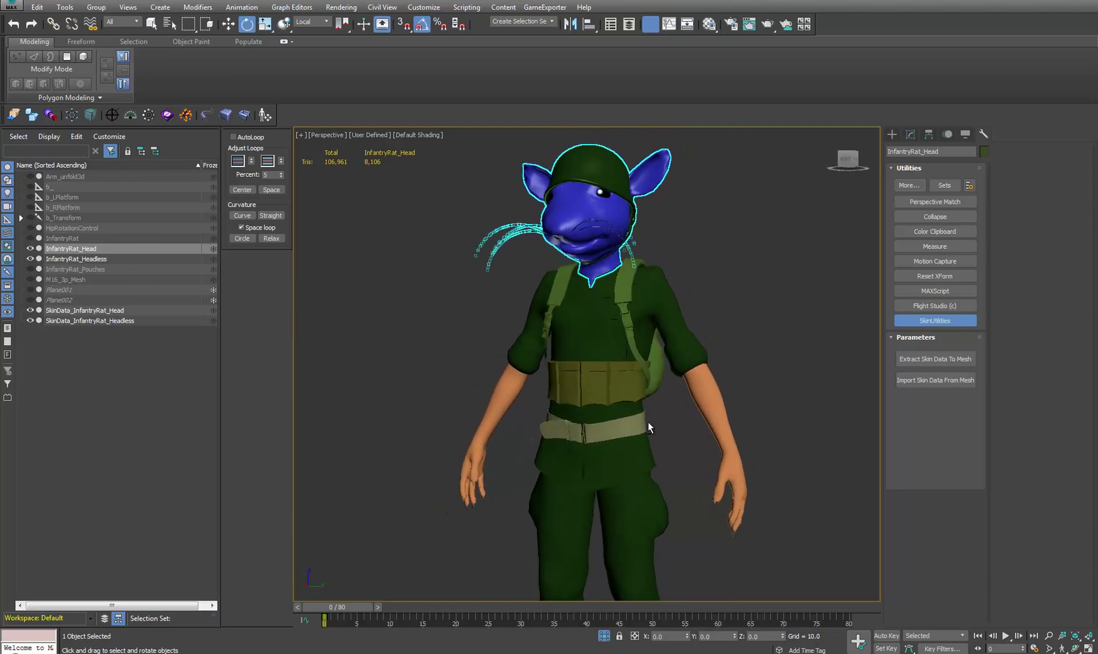
Delete both SkinData_InfantryRat_Head and SkinData_InfantryRat_Headless and bring the full scene back from isolation
{"action": "left_click", "coordinate": [599, 364], "text": "ctrl"}
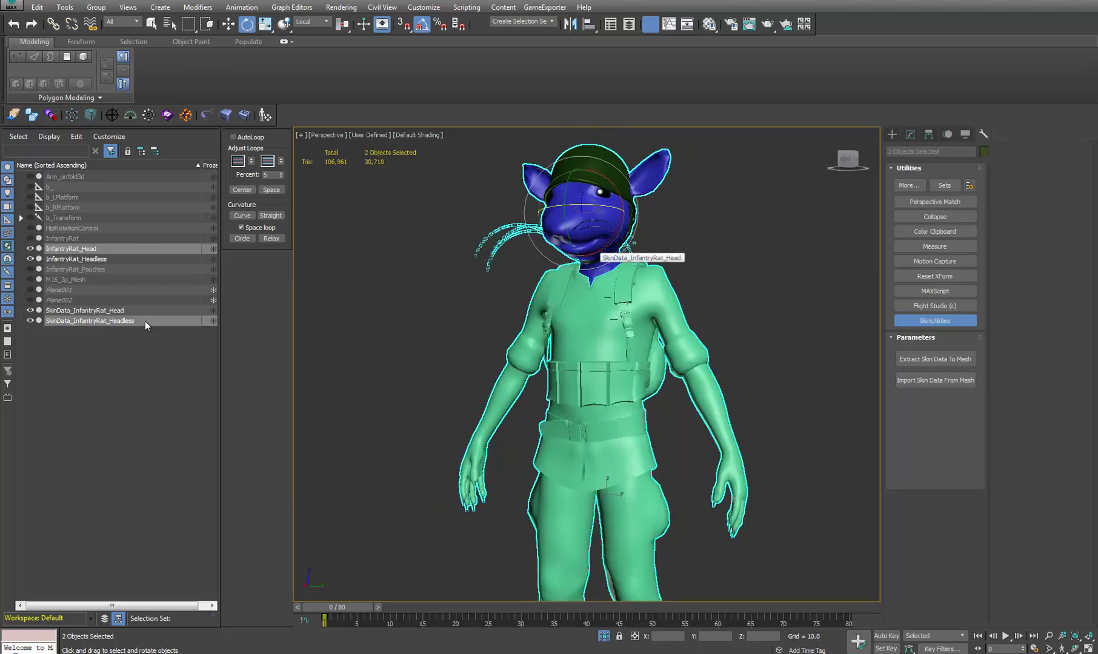
{"action": "left_click", "coordinate": [109, 319]}
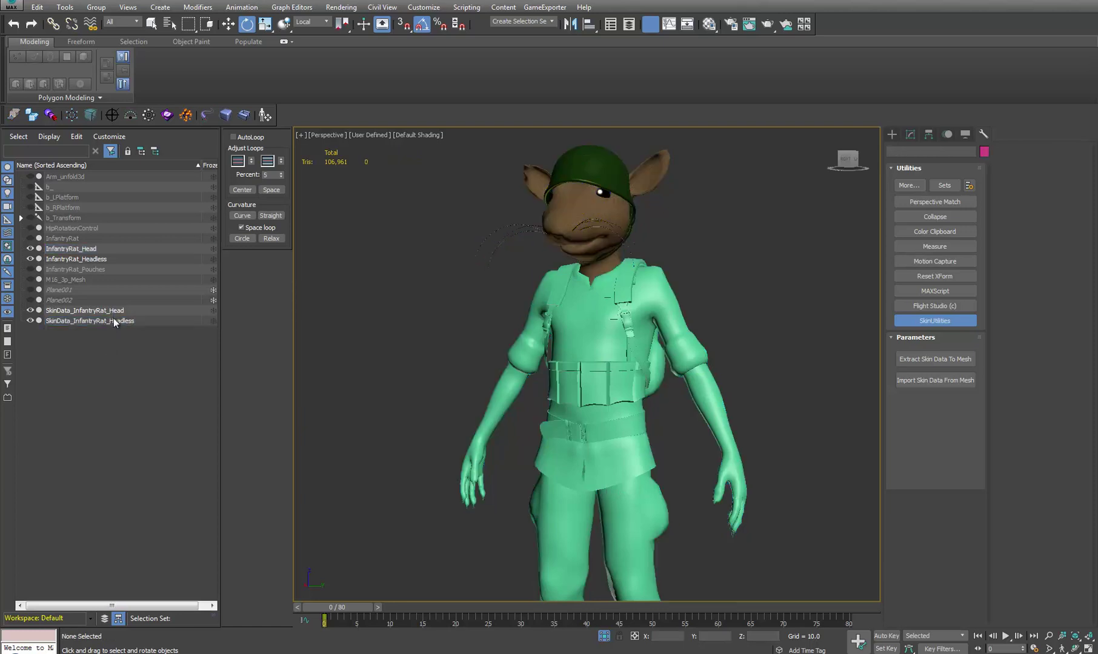
{"action": "left_click", "coordinate": [114, 310], "text": "ctrl"}
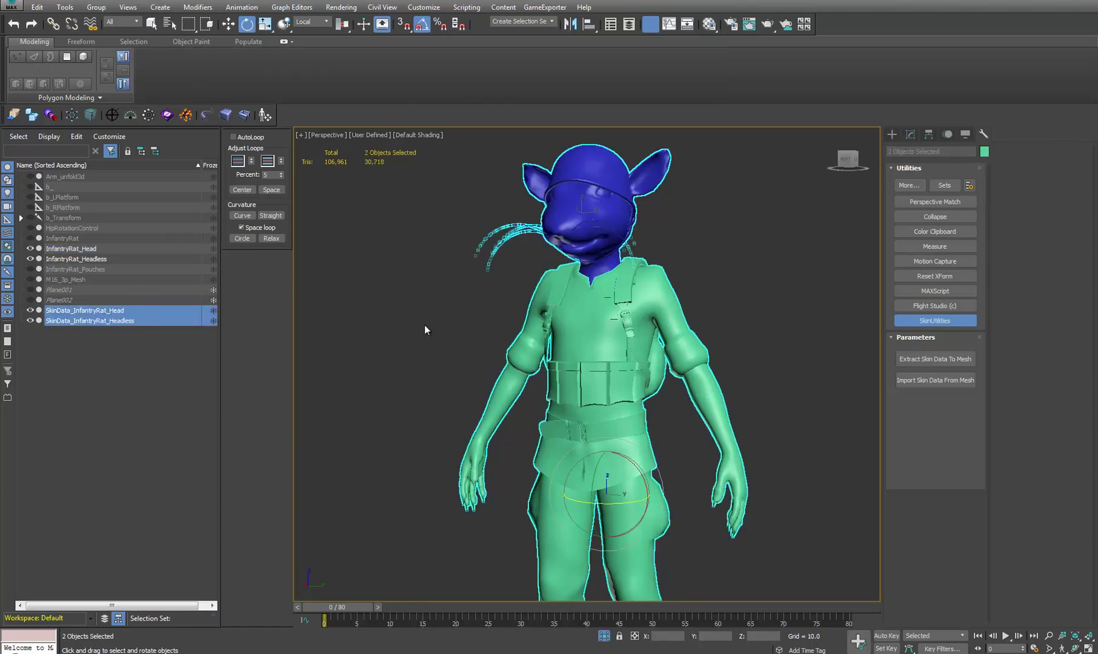
{"action": "key", "text": "Delete"}
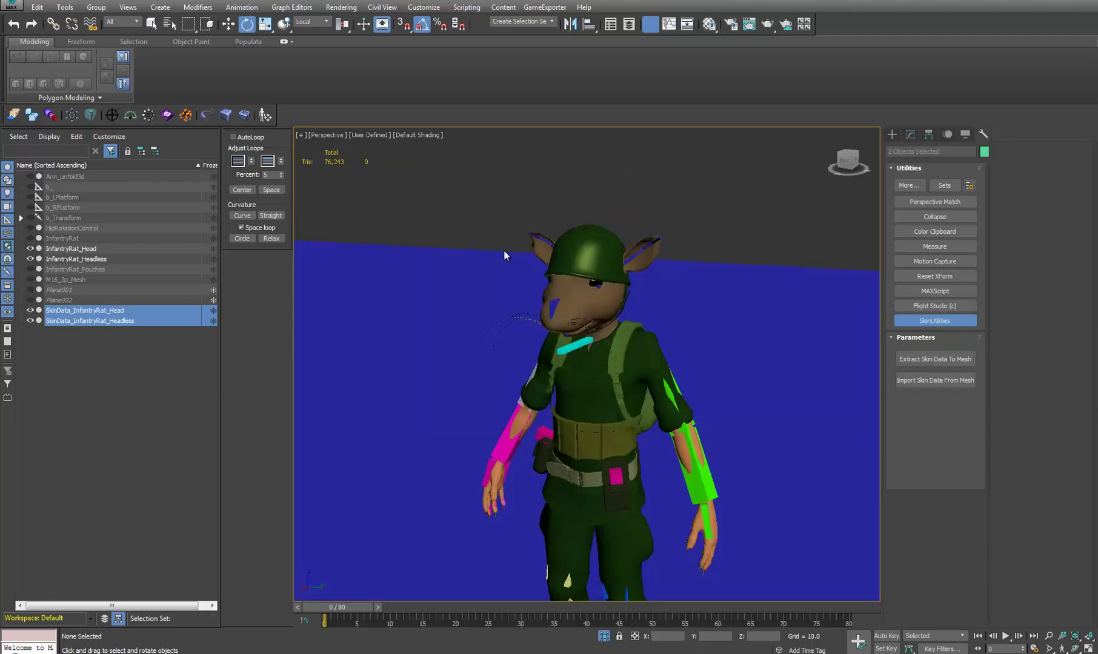
Select all polygons of InfantryRat_Headless at the Editable Poly level beneath its Skin modifier
{"action": "middle_click_drag", "start_coordinate": [691, 378], "coordinate": [630, 342], "text": "alt"}
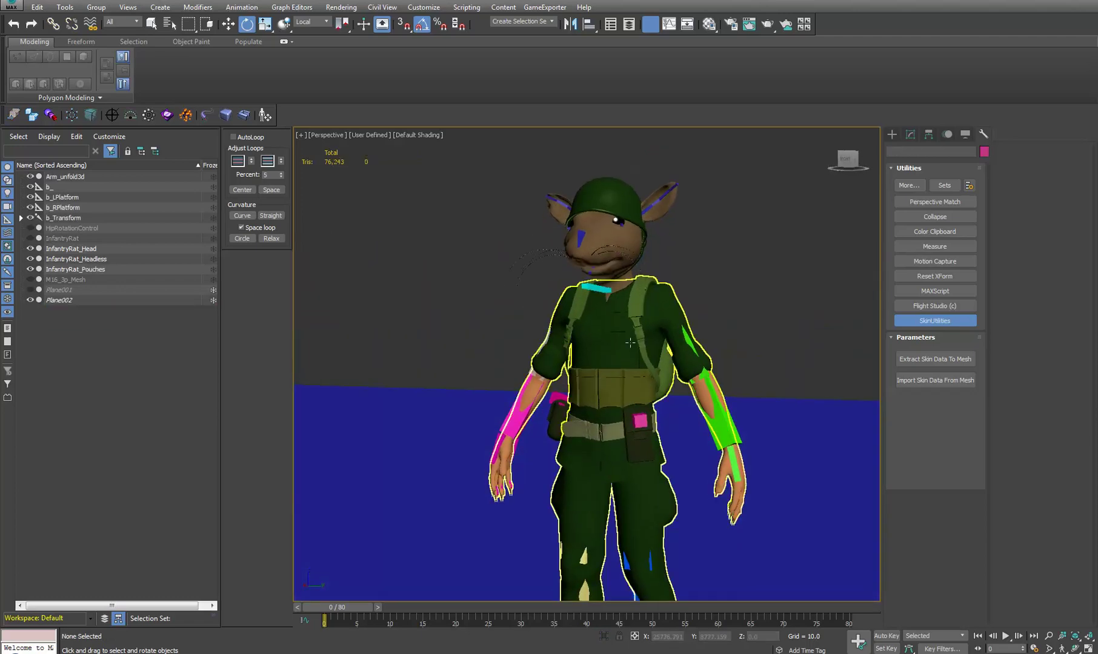
{"action": "left_click", "coordinate": [627, 338]}
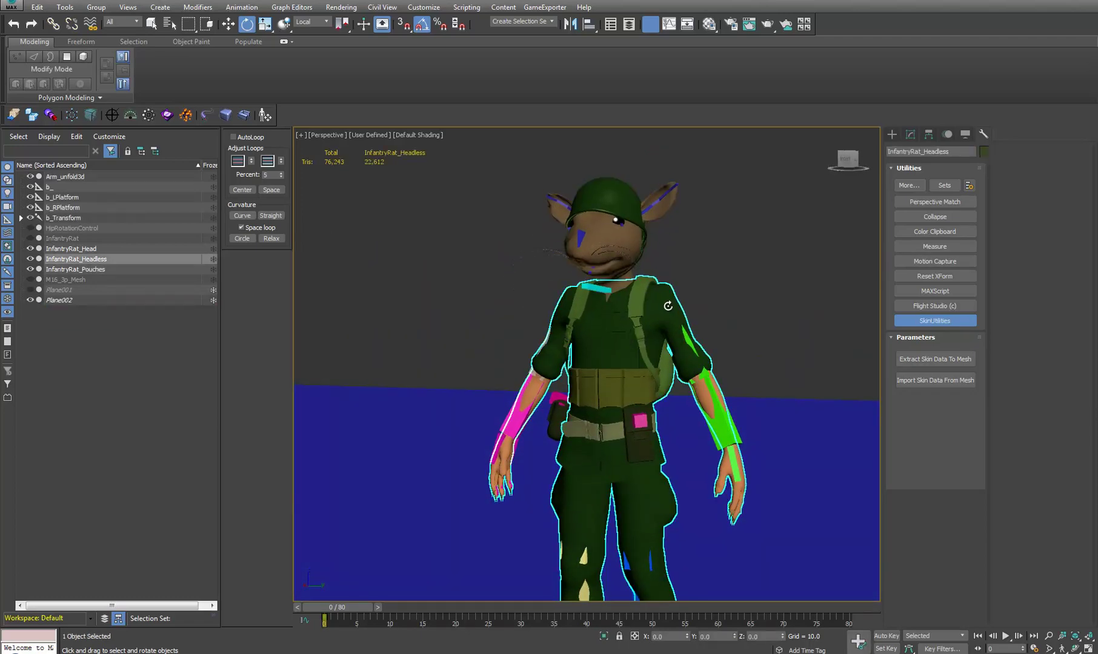
{"action": "left_click", "coordinate": [910, 135]}
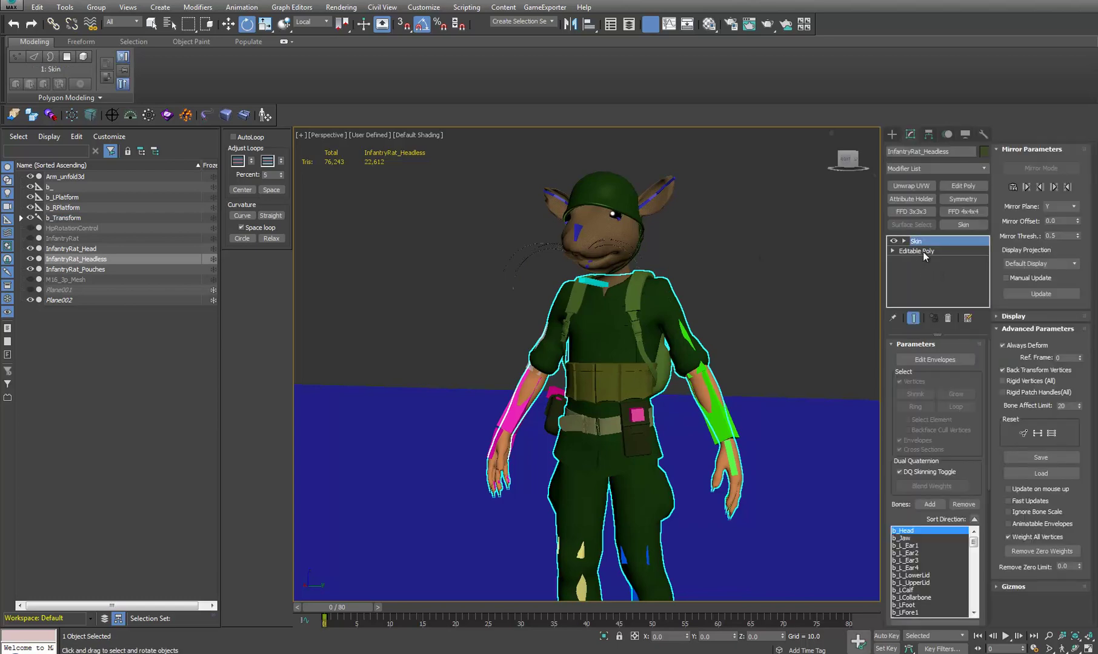
{"action": "left_click", "coordinate": [923, 251]}
{"action": "left_click", "coordinate": [947, 358]}
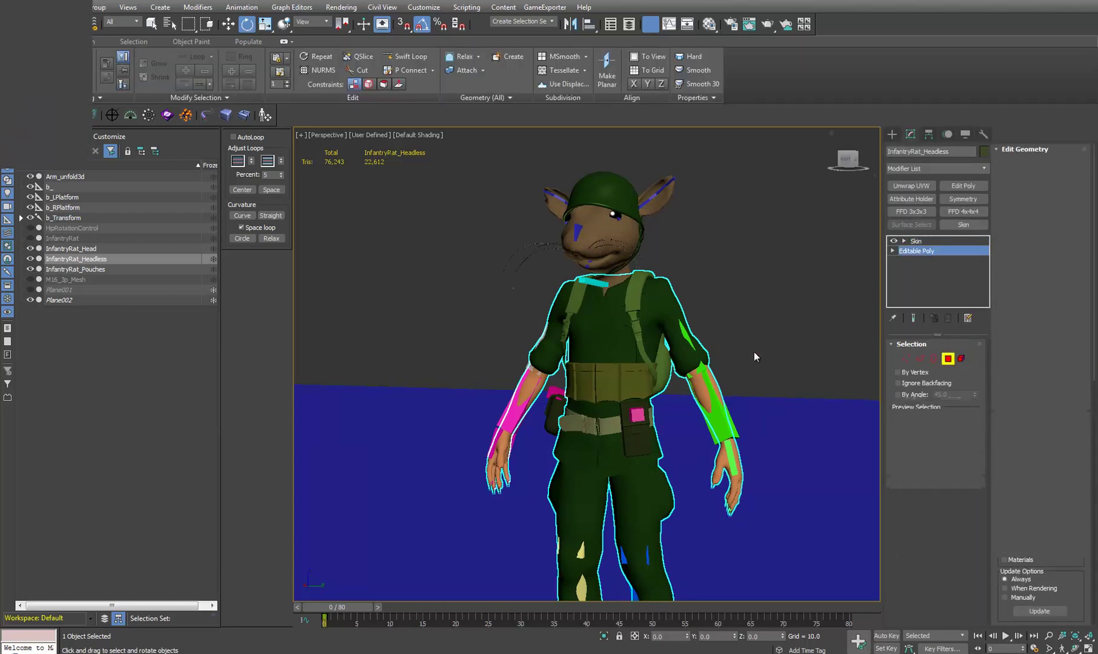
{"action": "key", "text": "ctrl+a"}
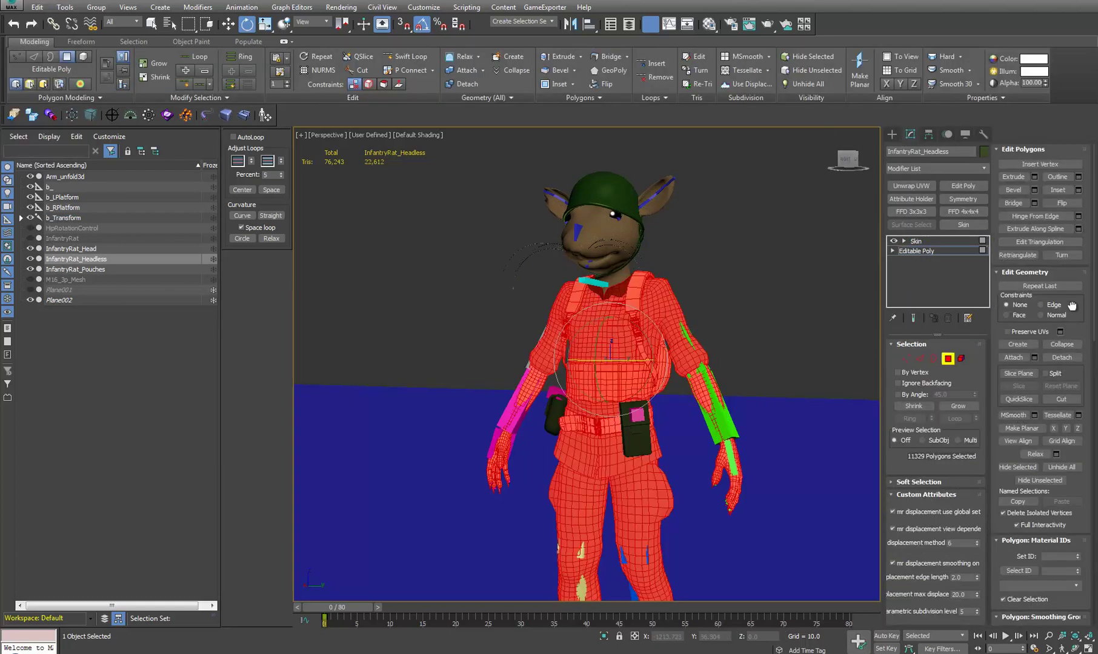
Assign material ID 1 to all the selected polygons of the headless body
{"action": "scroll", "coordinate": [1072, 305], "scroll_direction": "down", "scroll_amount": 5}
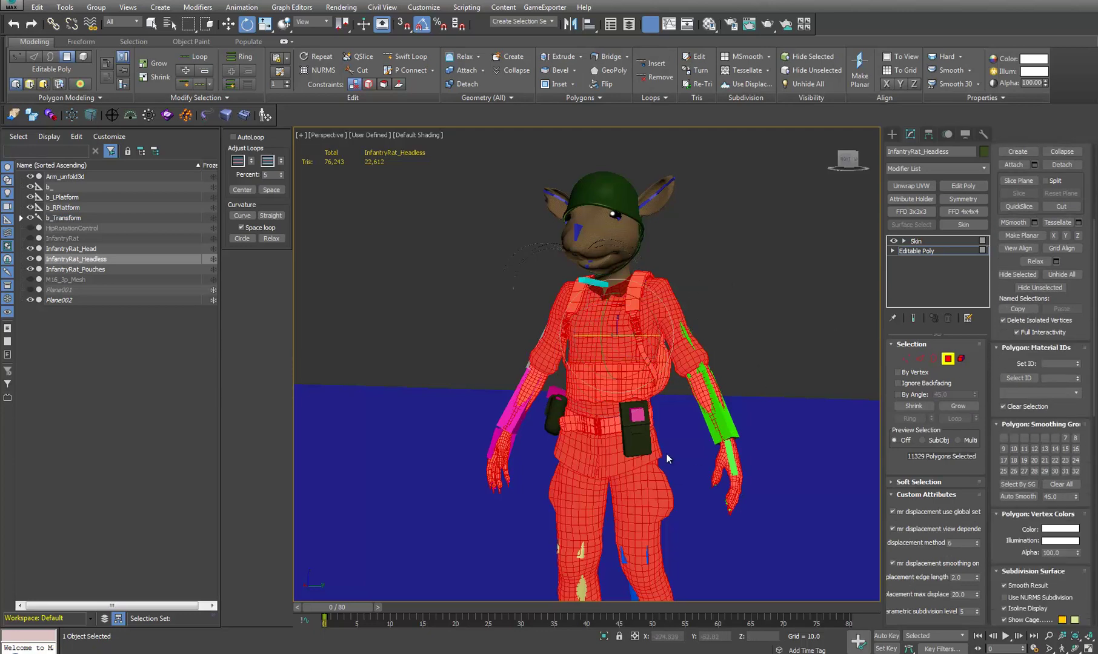
{"action": "middle_click_drag", "start_coordinate": [677, 526], "coordinate": [596, 448]}
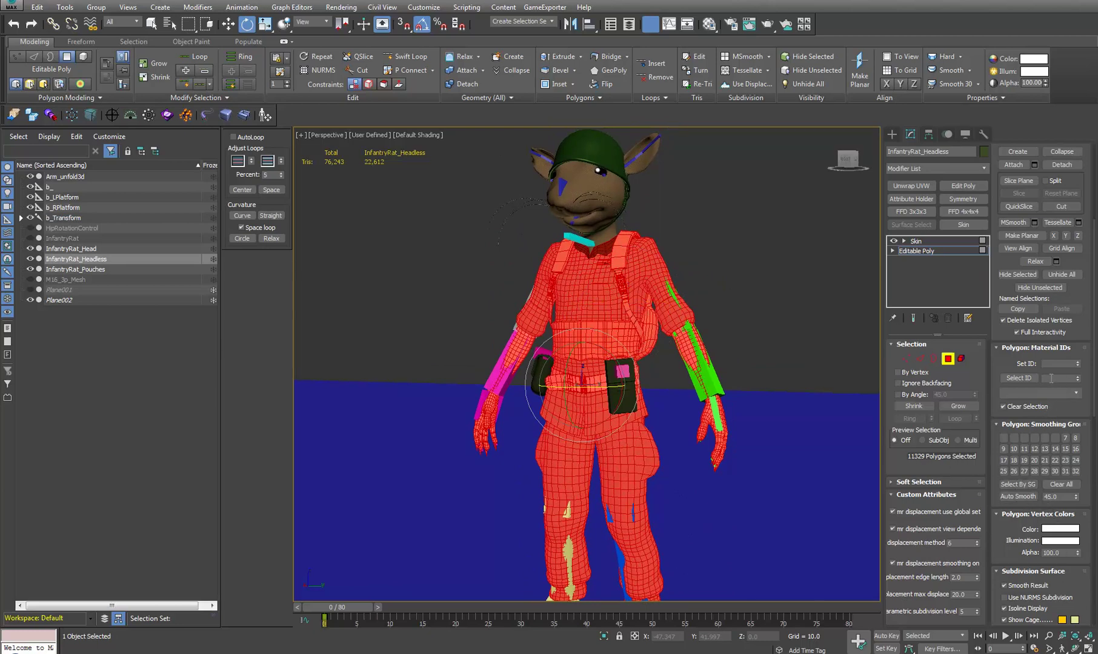
{"action": "left_click", "coordinate": [1078, 361]}
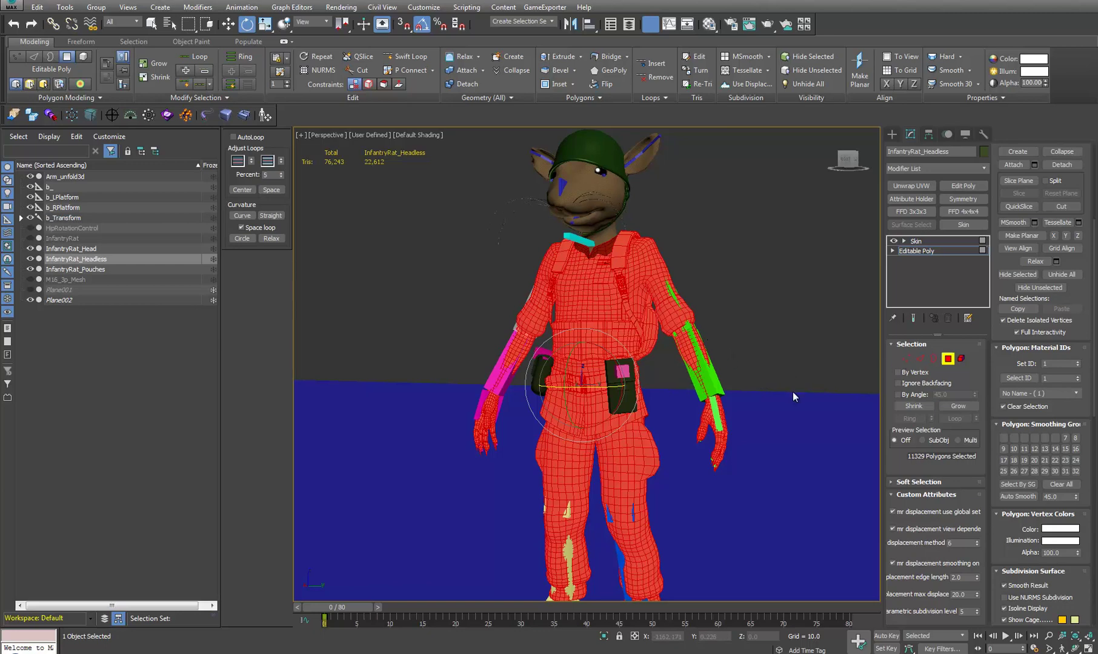
Assign the headless body's material ID to every polygon of InfantryRat_Head at the Editable Poly level beneath its Skin modifier
{"action": "middle_click_drag", "start_coordinate": [700, 377], "coordinate": [713, 411]}
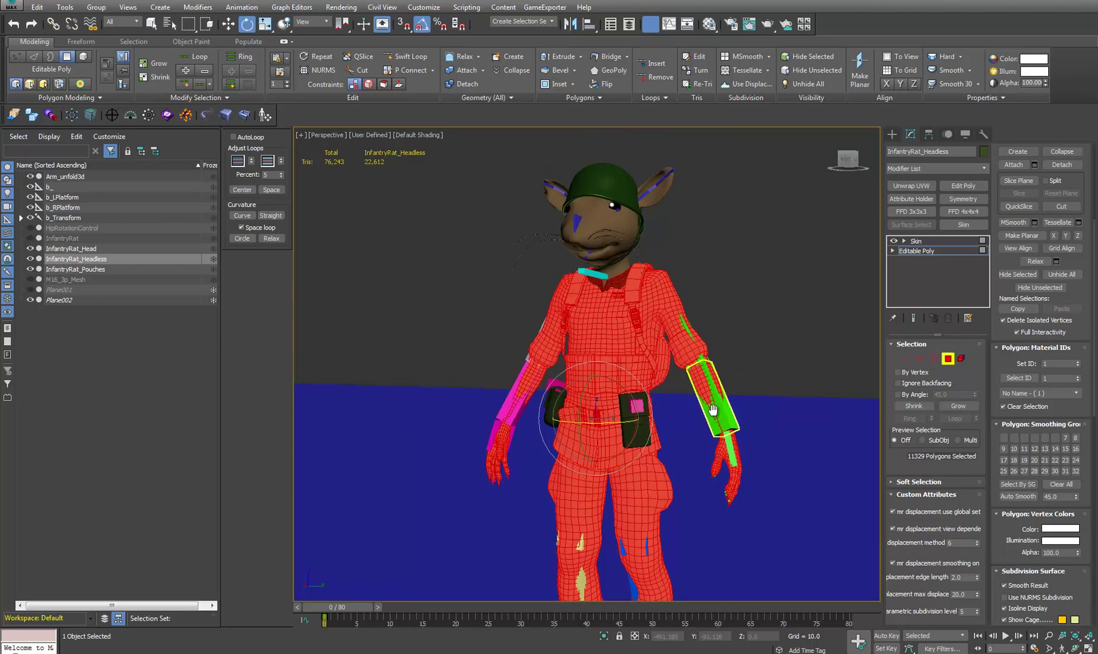
{"action": "left_click", "coordinate": [948, 360]}
{"action": "left_click", "coordinate": [616, 207]}
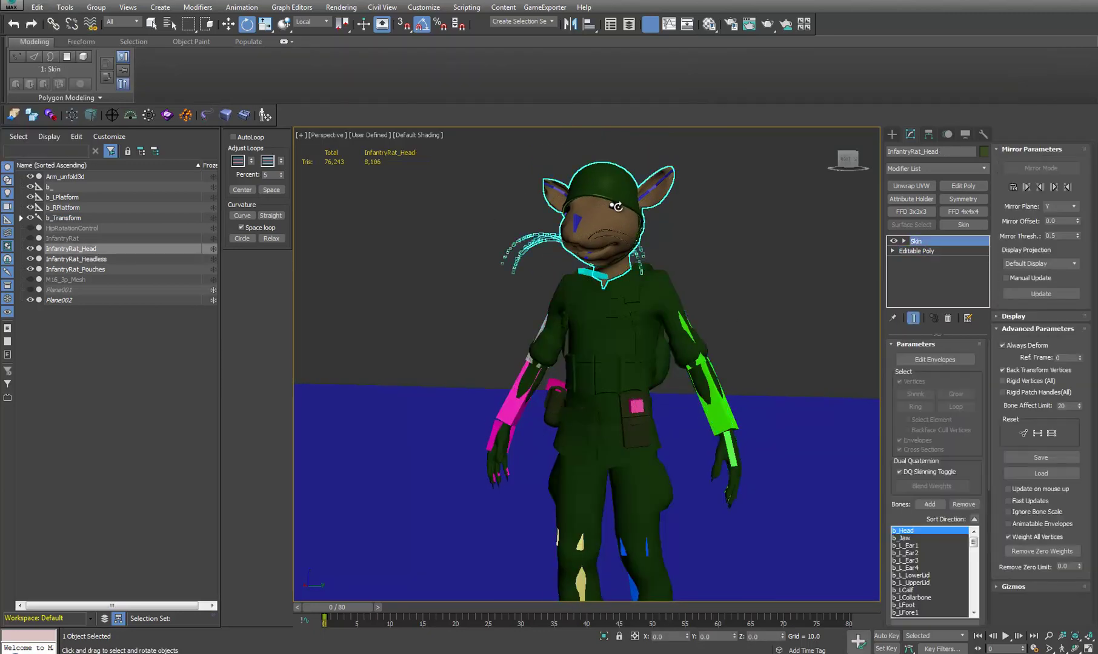
{"action": "left_click", "coordinate": [921, 251]}
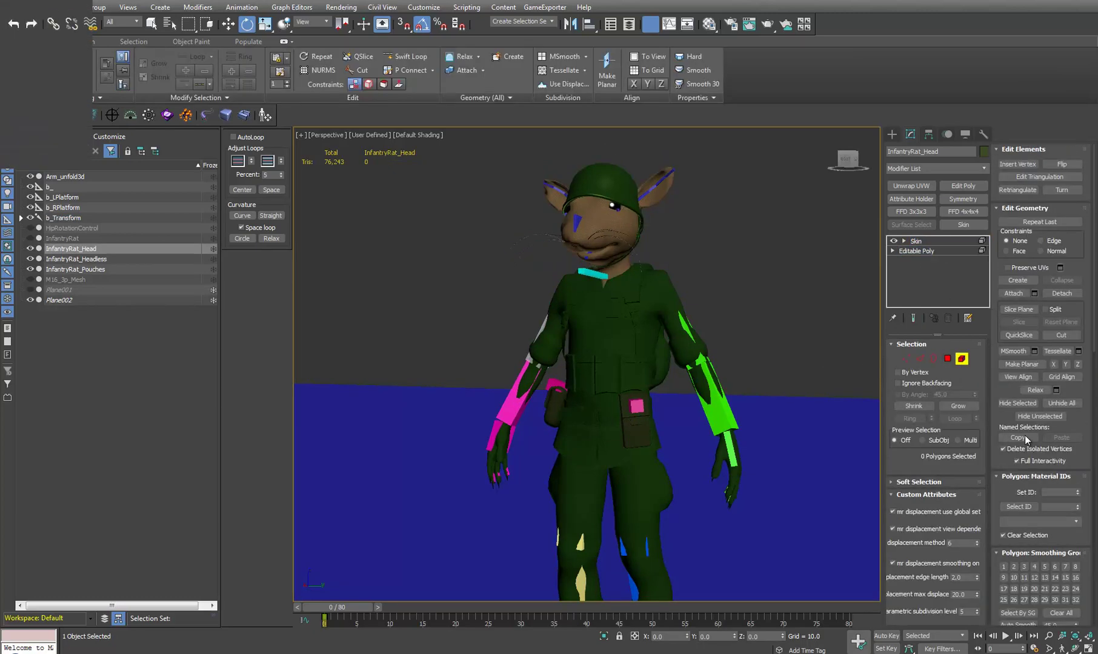
{"action": "key", "text": "4"}
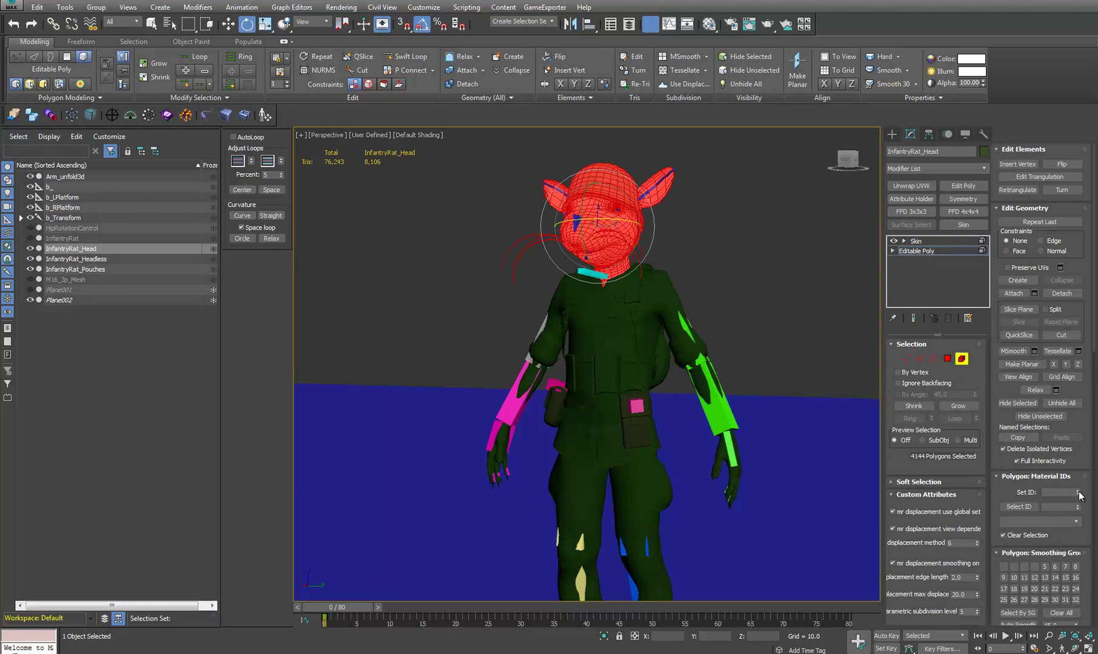
{"action": "left_click", "coordinate": [1078, 494]}
{"action": "left_click", "coordinate": [965, 358]}
{"action": "left_click", "coordinate": [925, 242]}
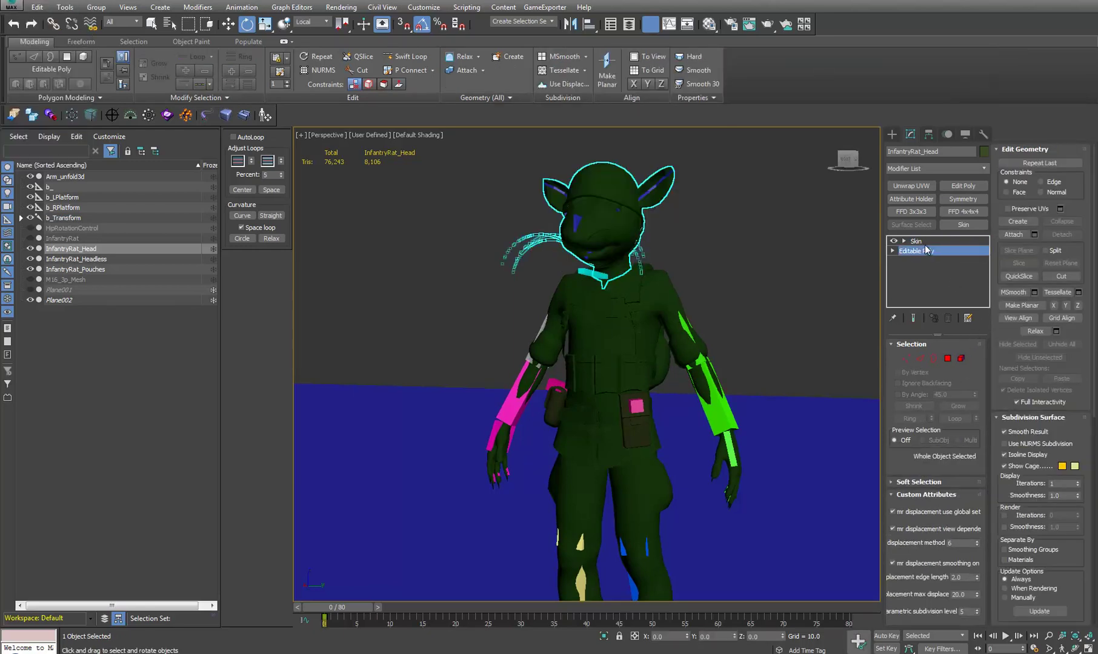
Select the b_Ribcage hub and preview the rig in animation mode before returning it to setup mode
{"action": "left_click", "coordinate": [716, 263]}
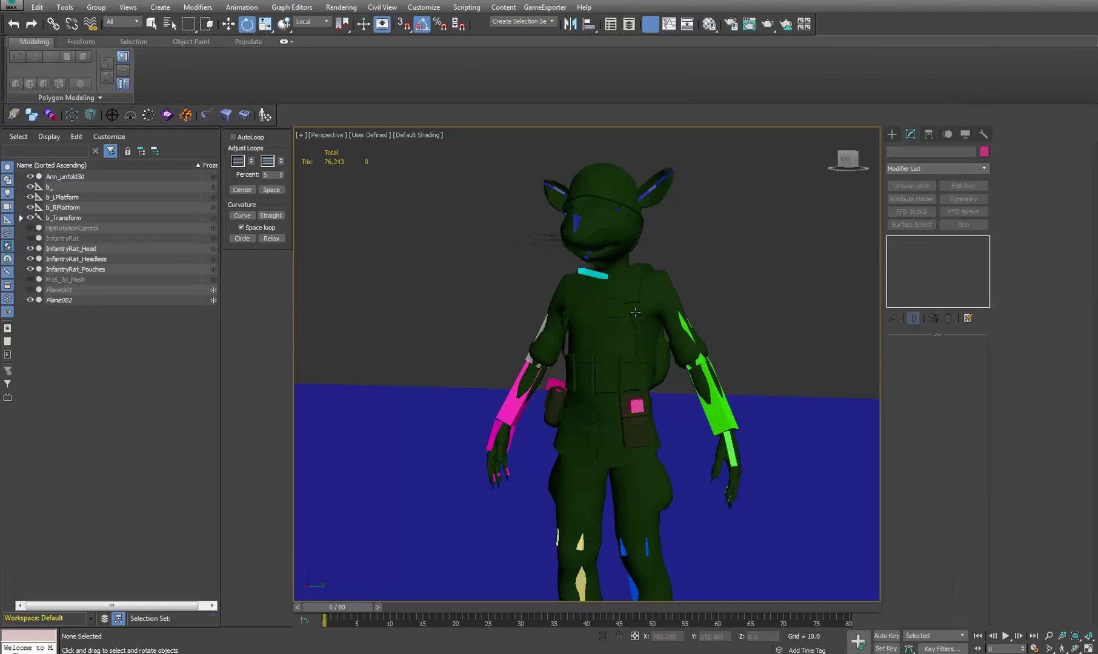
{"action": "left_click", "coordinate": [645, 310]}
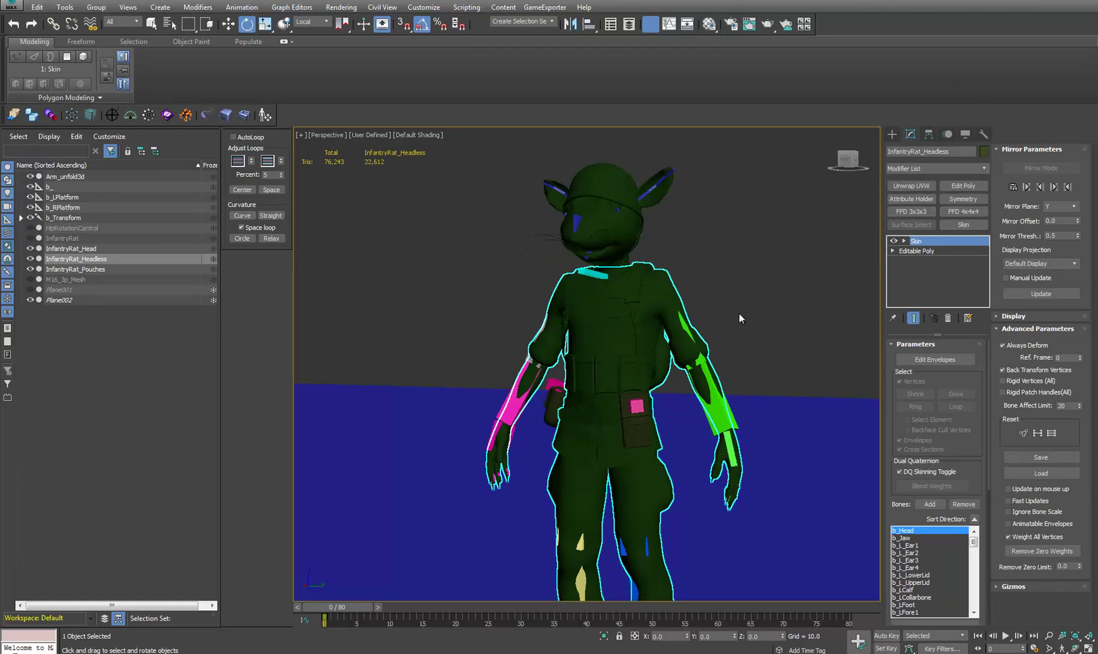
{"action": "left_click", "coordinate": [739, 318]}
{"action": "left_click", "coordinate": [593, 274]}
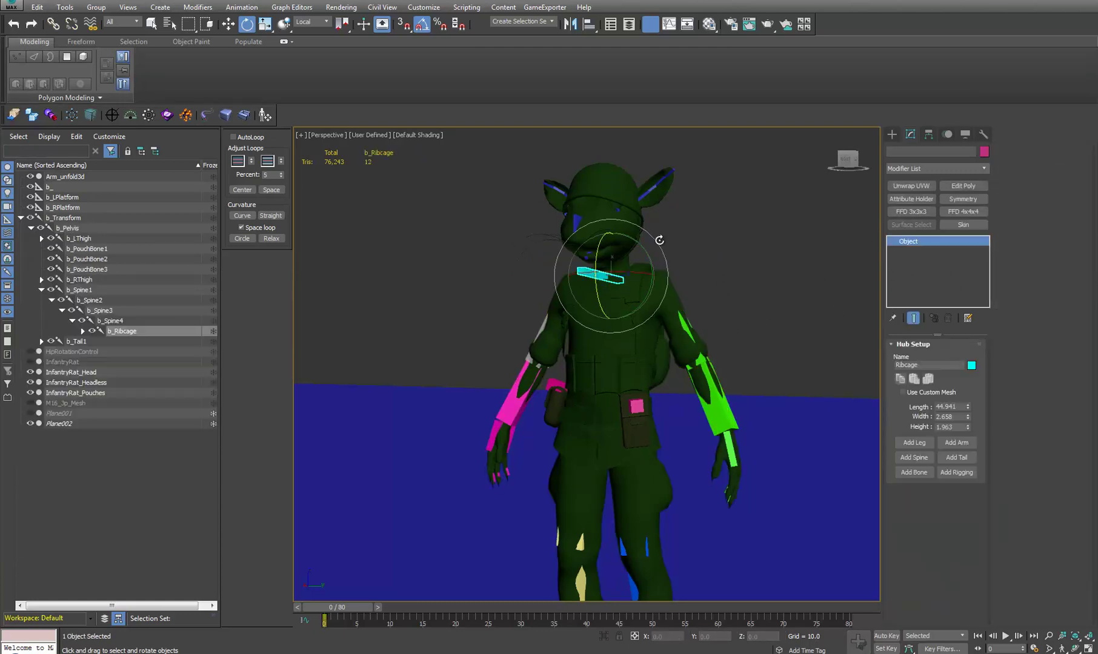
{"action": "left_click", "coordinate": [947, 134]}
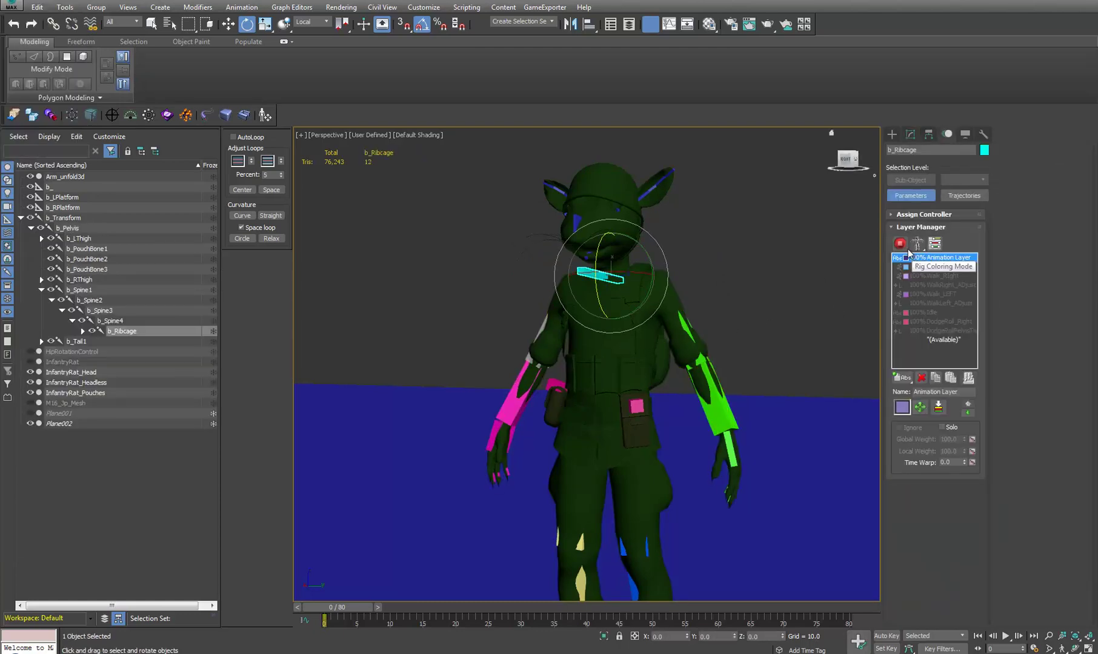
{"action": "left_click", "coordinate": [899, 244]}
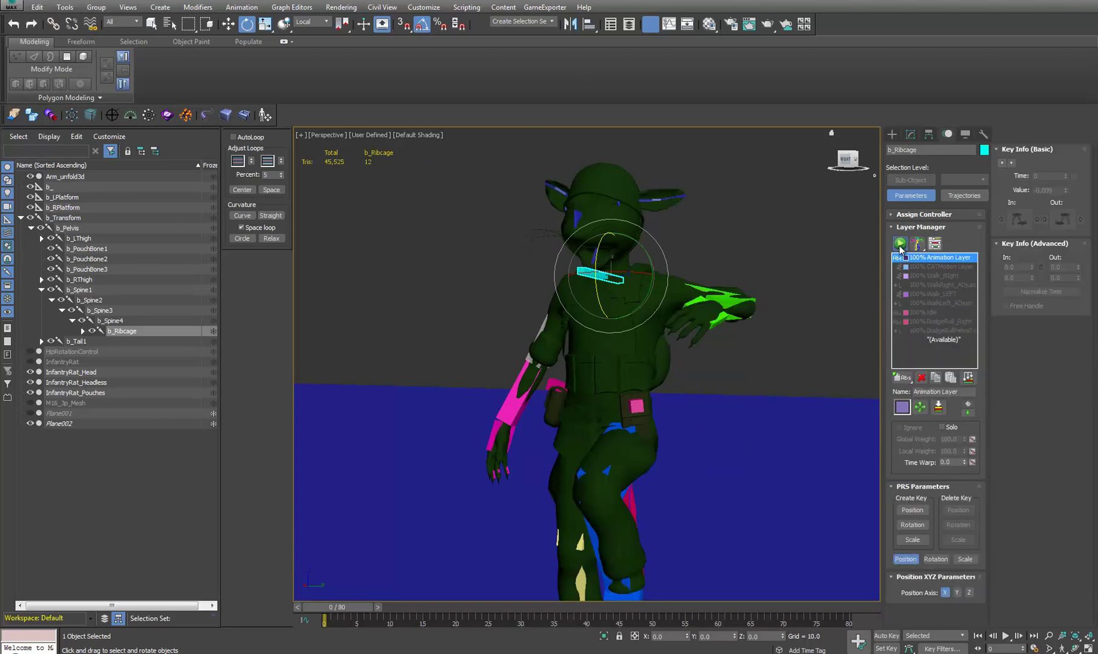
{"action": "left_click", "coordinate": [900, 245]}
{"action": "left_click", "coordinate": [711, 314]}
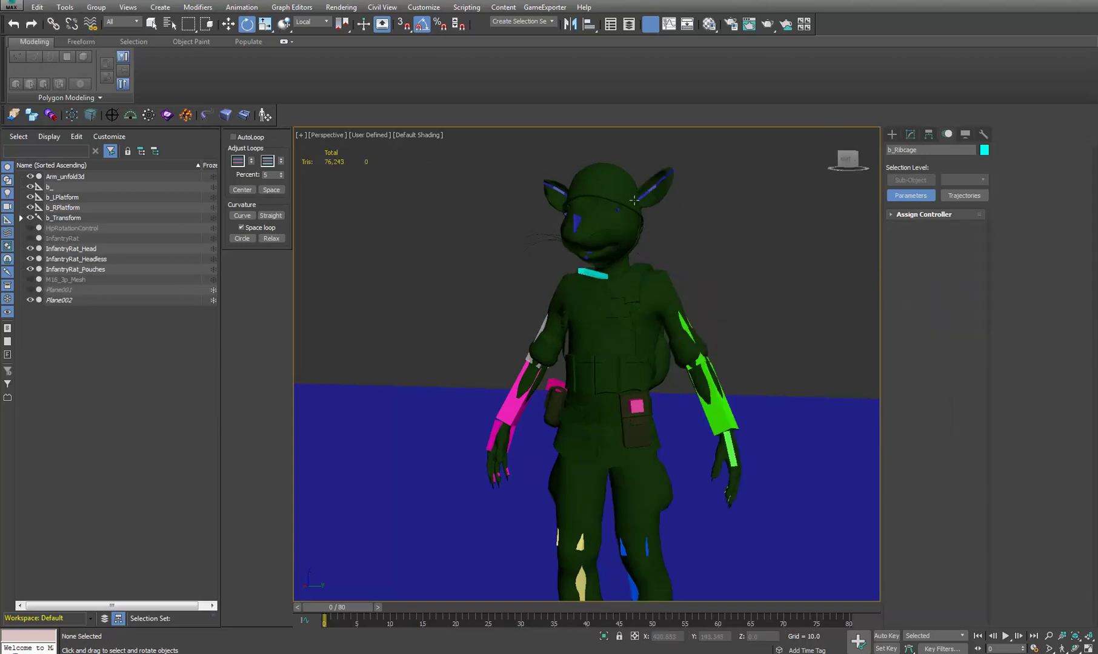
Try to extract skin data to mesh from InfantryRat_Head and InfantryRat_Headless together with SkinUtilities
{"action": "left_click", "coordinate": [611, 227]}
{"action": "left_click", "coordinate": [619, 334], "text": "ctrl"}
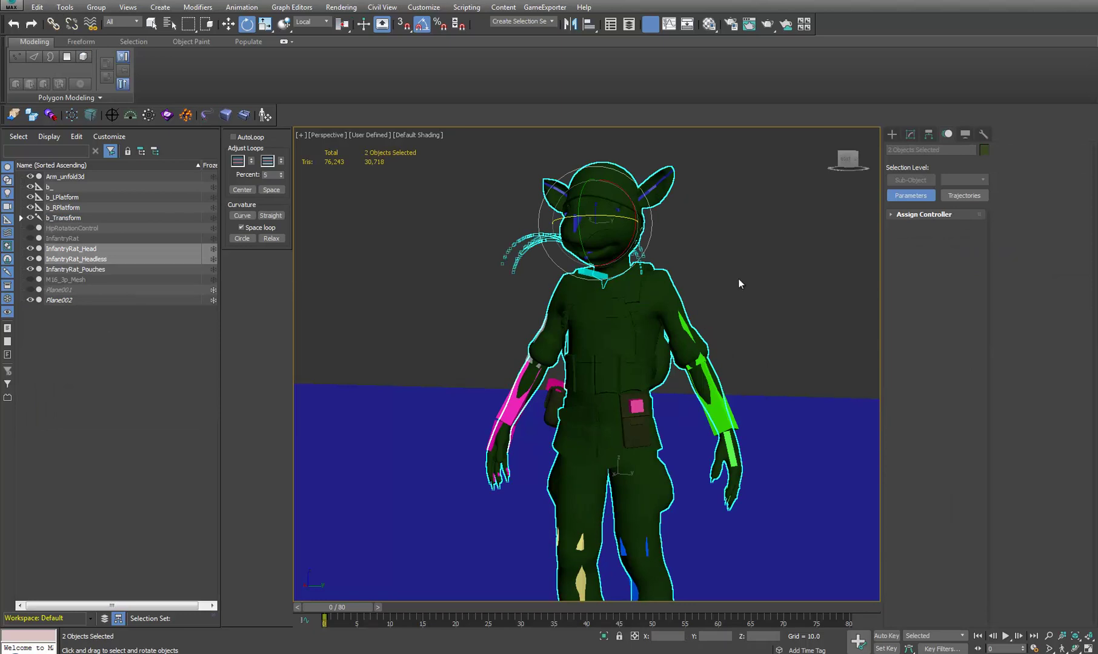
{"action": "left_click", "coordinate": [984, 136]}
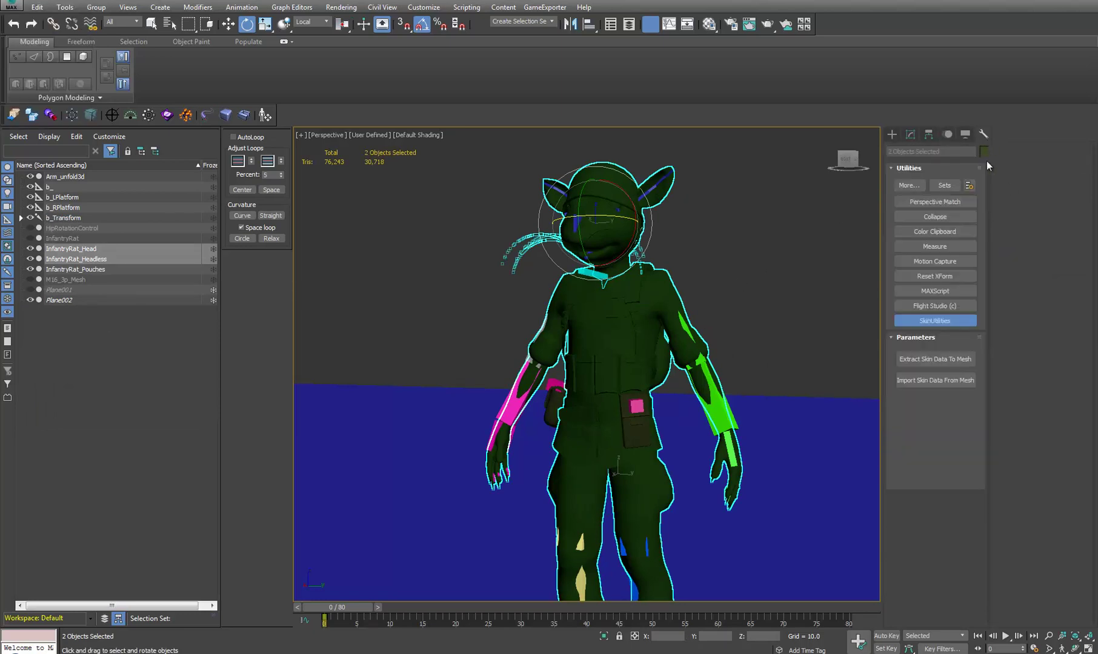
{"action": "left_click", "coordinate": [924, 358]}
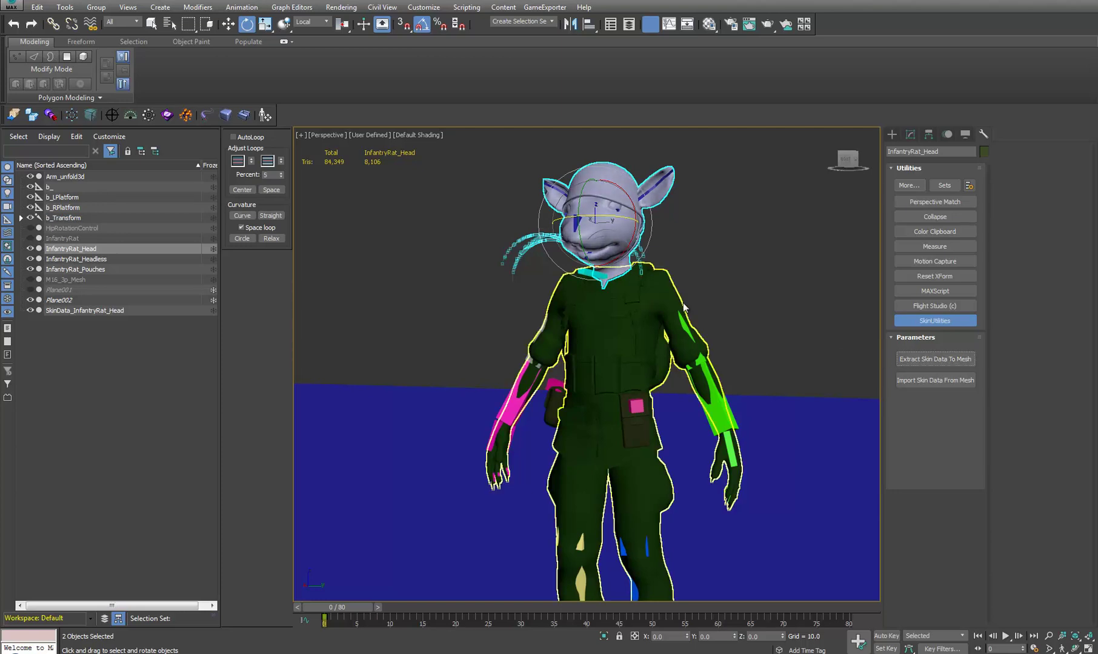
Undo the accidental deletion of InfantryRat_Head and delete the SkinData_InfantryRat_Head mesh instead
{"action": "middle_click_drag", "start_coordinate": [699, 301], "coordinate": [684, 299]}
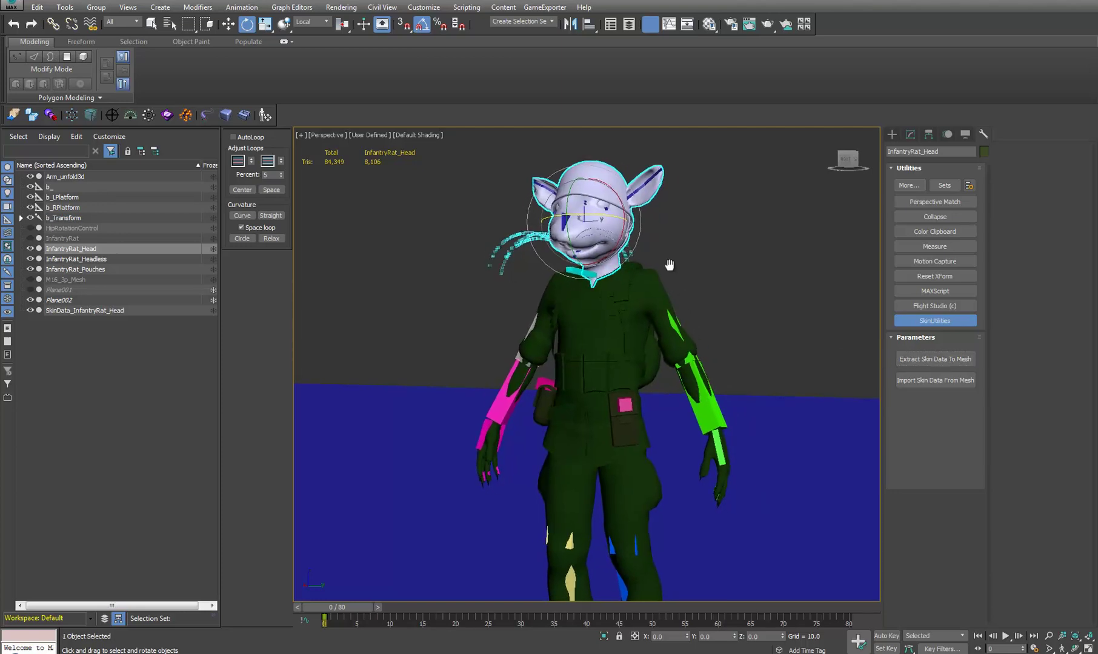
{"action": "key", "text": "Delete"}
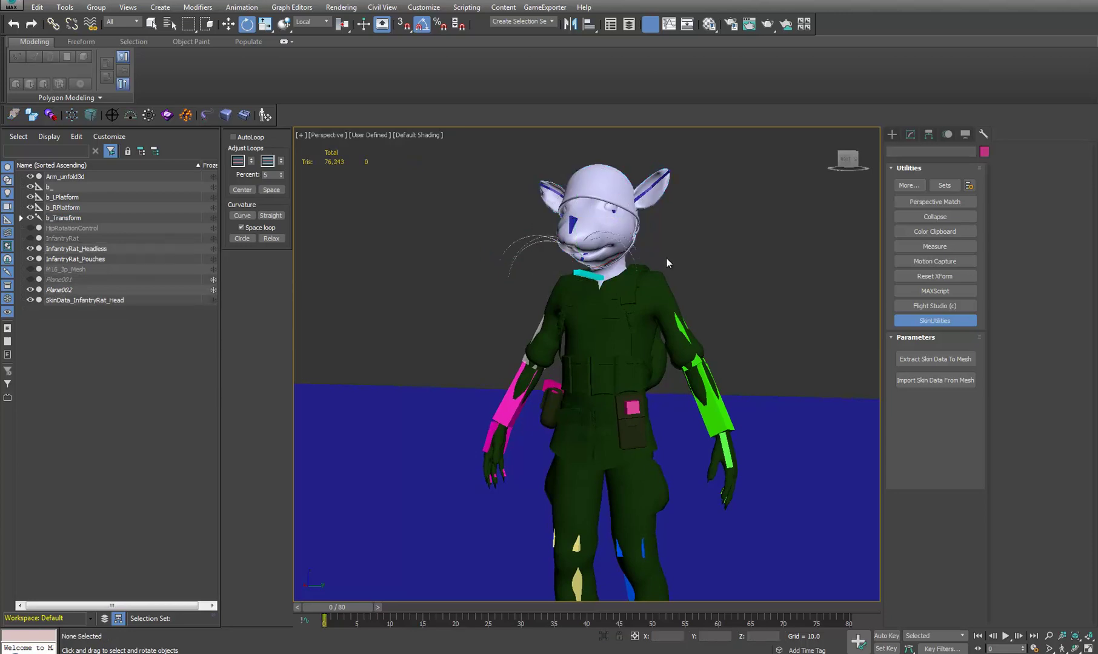
{"action": "key", "text": "ctrl+z"}
{"action": "left_click", "coordinate": [716, 266]}
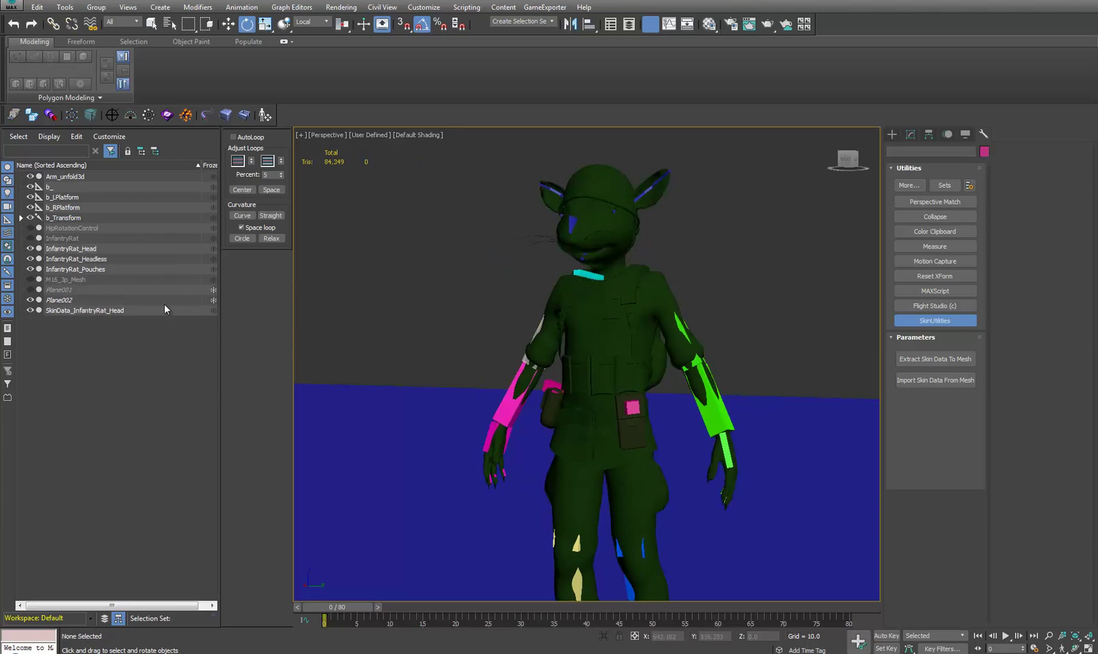
{"action": "left_click", "coordinate": [116, 312]}
{"action": "key", "text": "Delete"}
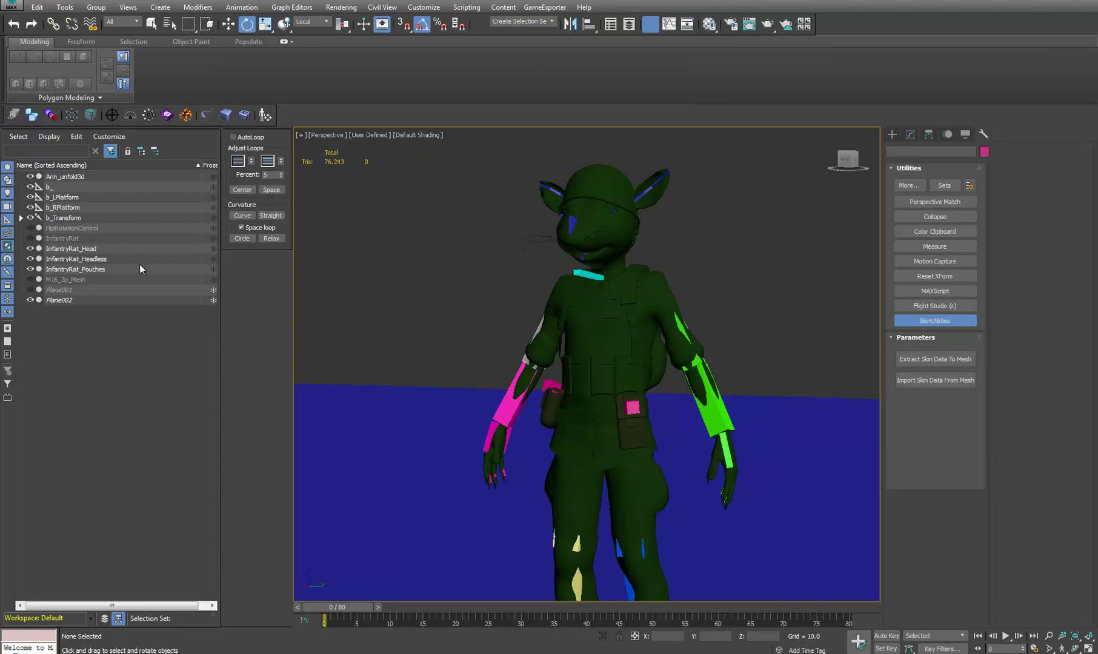
Extract skin data to mesh separately from InfantryRat_Head and InfantryRat_Headless with SkinUtilities
{"action": "left_click", "coordinate": [612, 198]}
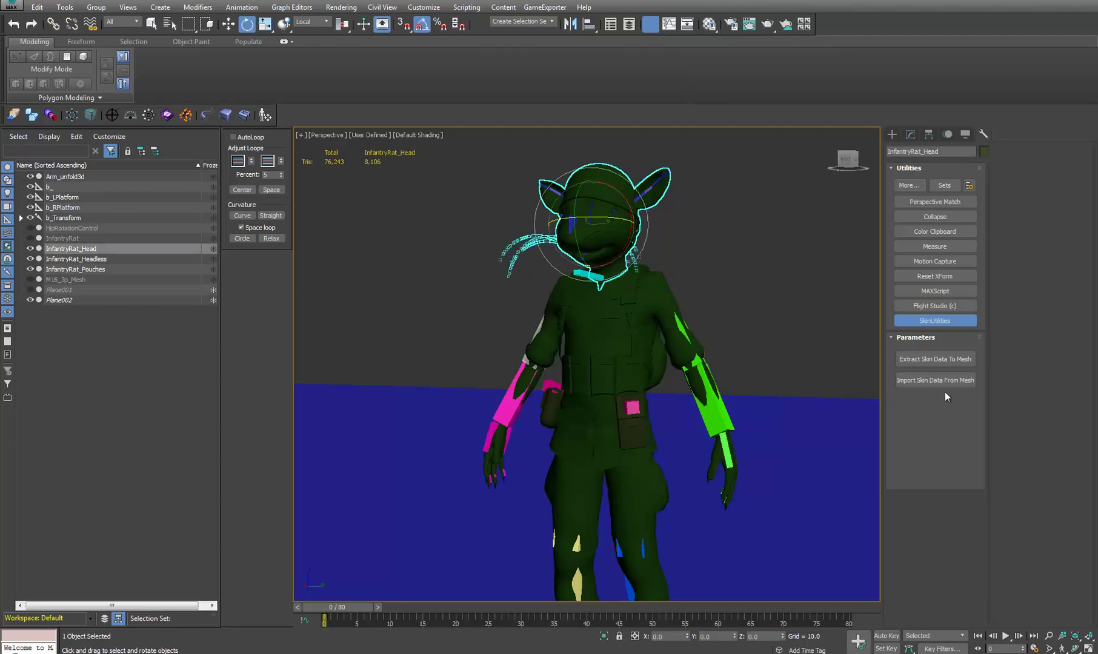
{"action": "left_click", "coordinate": [941, 361]}
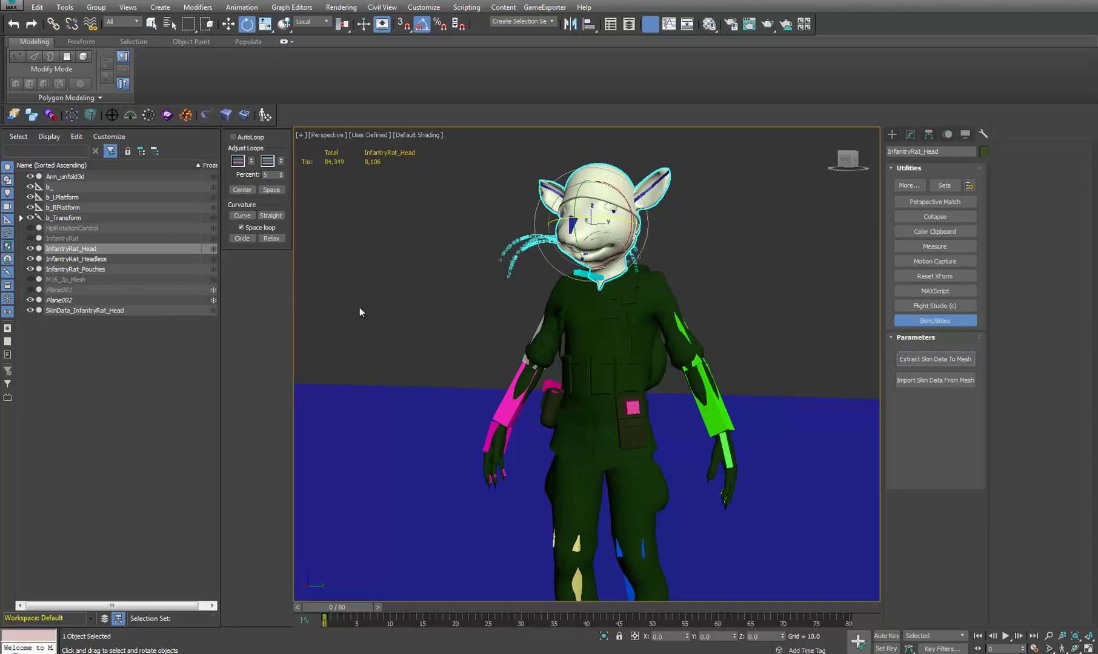
{"action": "left_click", "coordinate": [605, 345]}
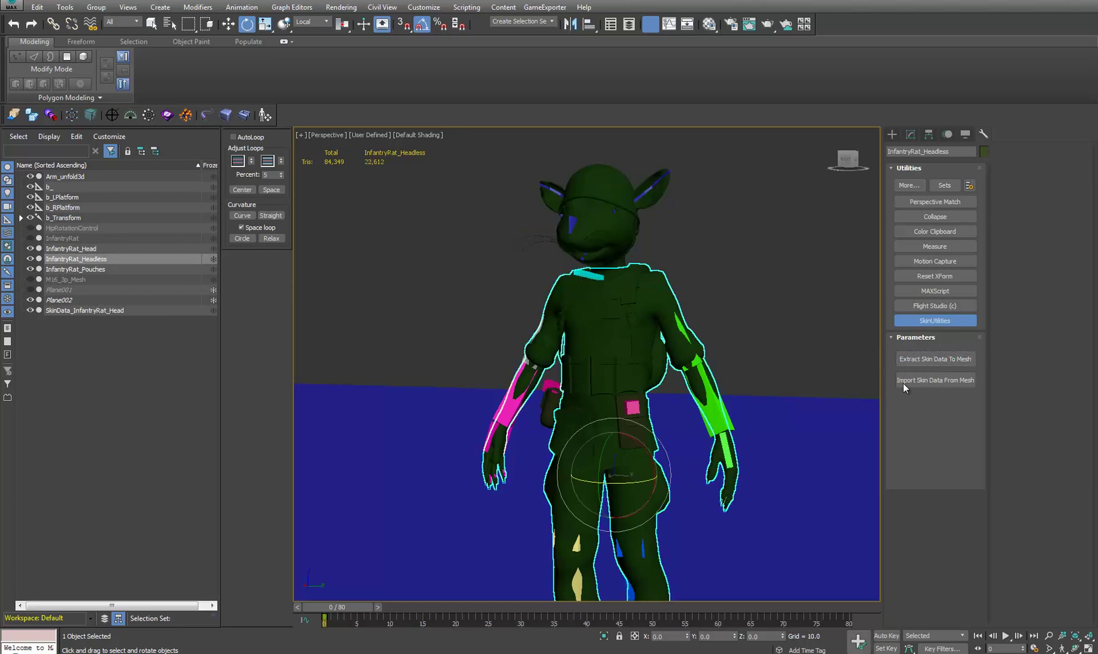
{"action": "left_click", "coordinate": [935, 359]}
Isolate SkinData_InfantryRat_Head and SkinData_InfantryRat_Headless and clear the selection
{"action": "left_click", "coordinate": [98, 322]}
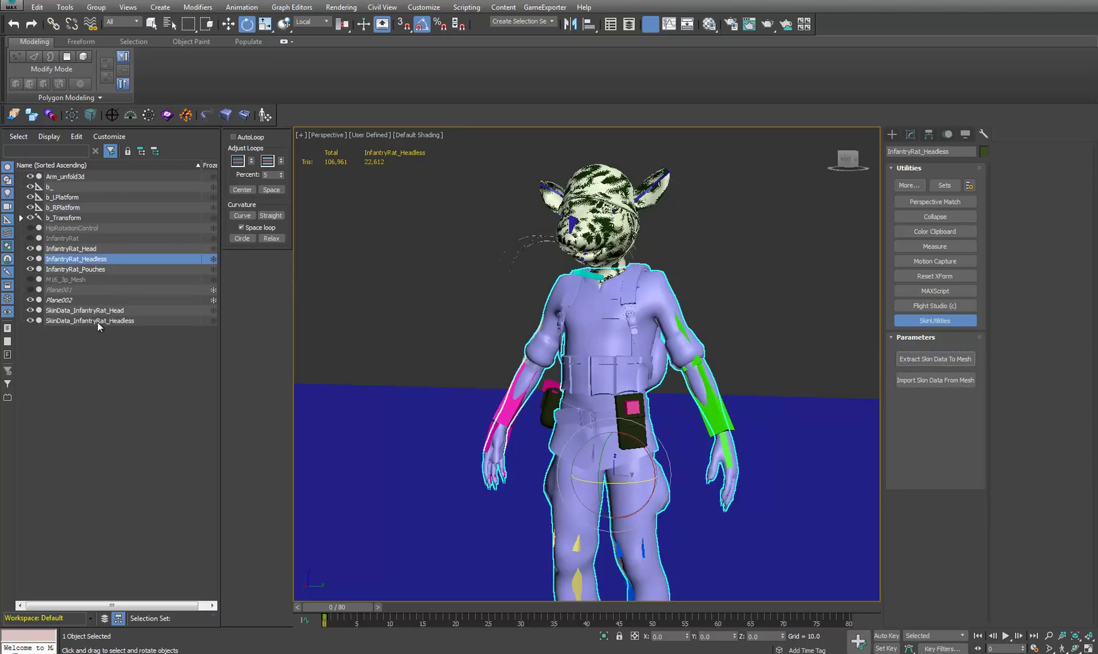
{"action": "left_click", "coordinate": [100, 312], "text": "ctrl"}
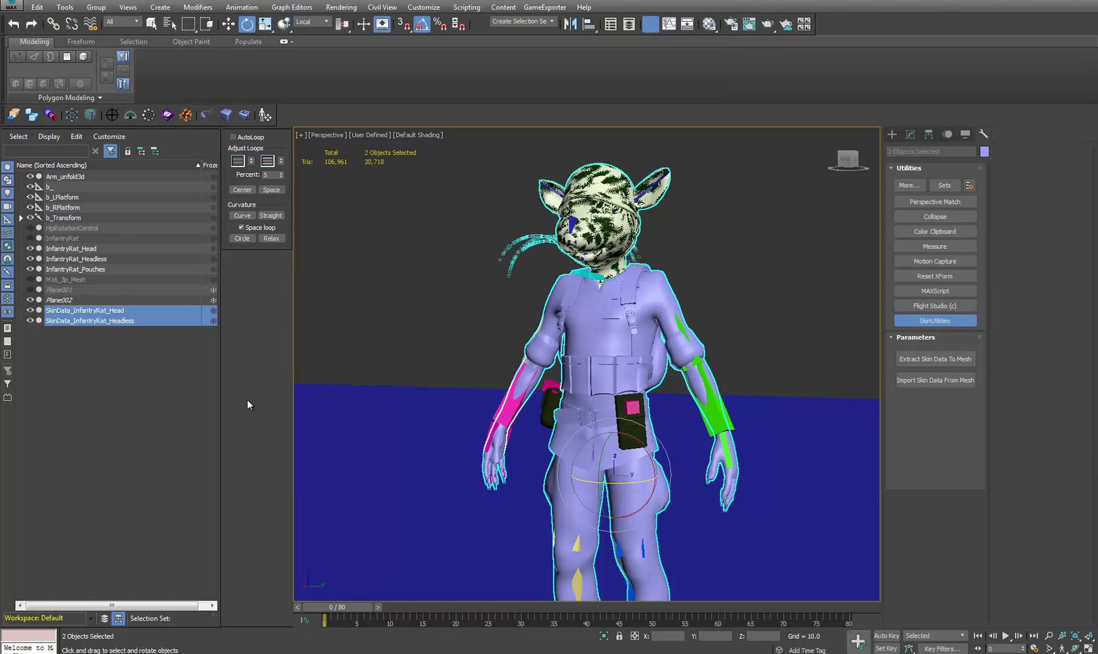
{"action": "left_click", "coordinate": [603, 637]}
{"action": "left_click", "coordinate": [679, 373]}
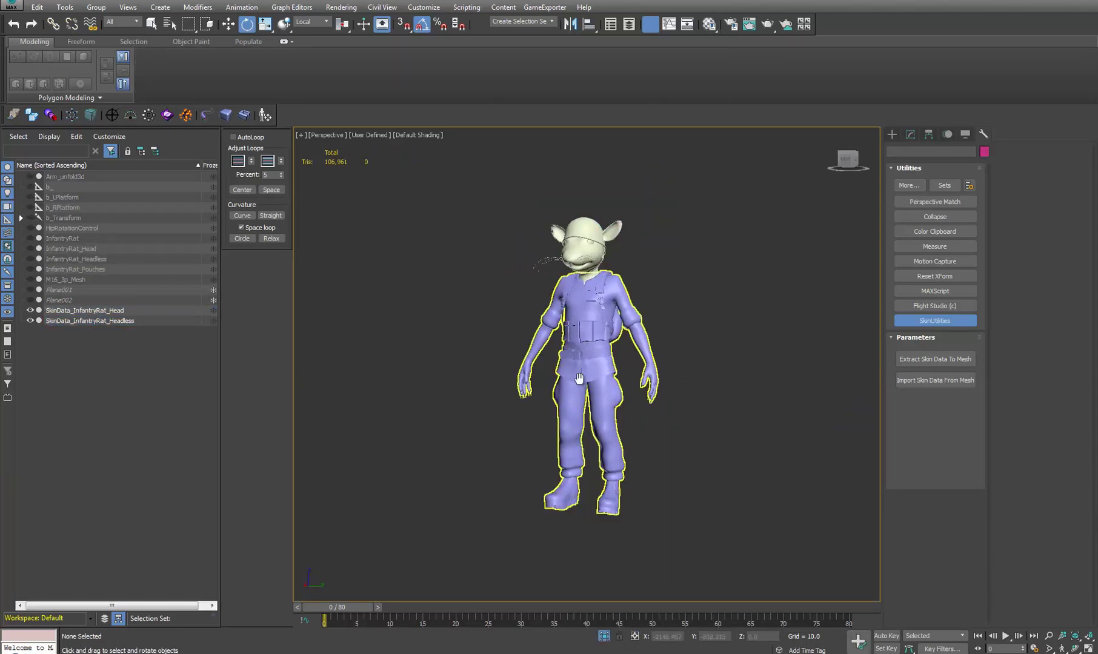
Attach SkinData_InfantryRat_Head to SkinData_InfantryRat_Headless to form a single Editable Poly mesh
{"action": "scroll", "coordinate": [585, 363], "scroll_direction": "up", "scroll_amount": 4}
{"action": "left_click", "coordinate": [573, 359]}
{"action": "middle_click_drag", "start_coordinate": [573, 359], "coordinate": [570, 360]}
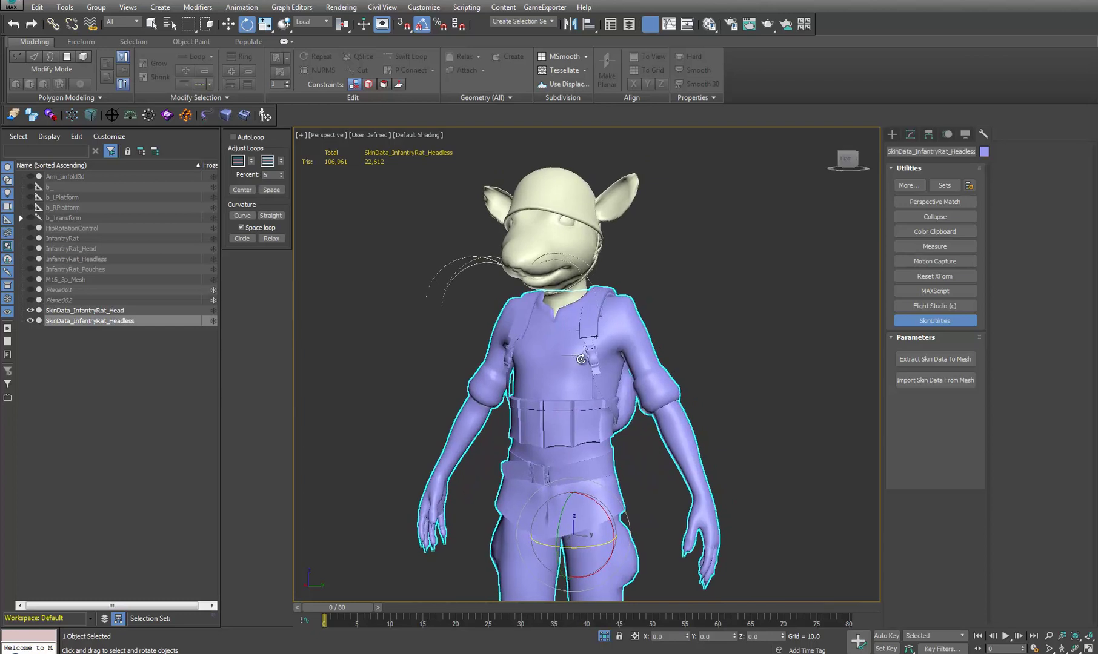
{"action": "left_click", "coordinate": [910, 134]}
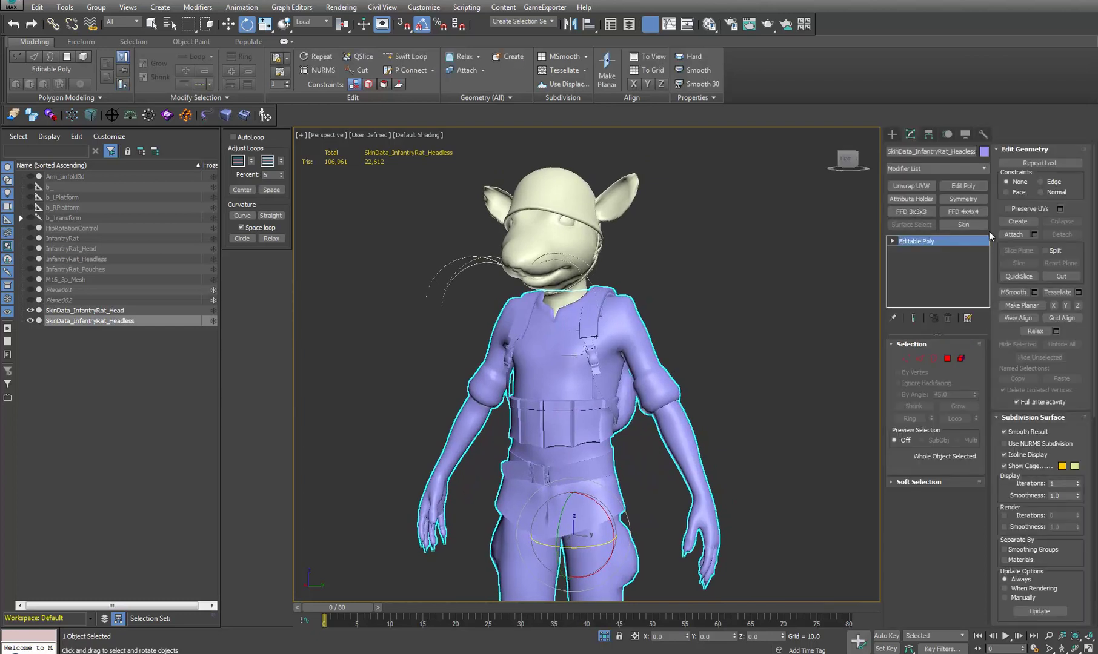
{"action": "left_click", "coordinate": [1013, 234]}
{"action": "left_click", "coordinate": [561, 234]}
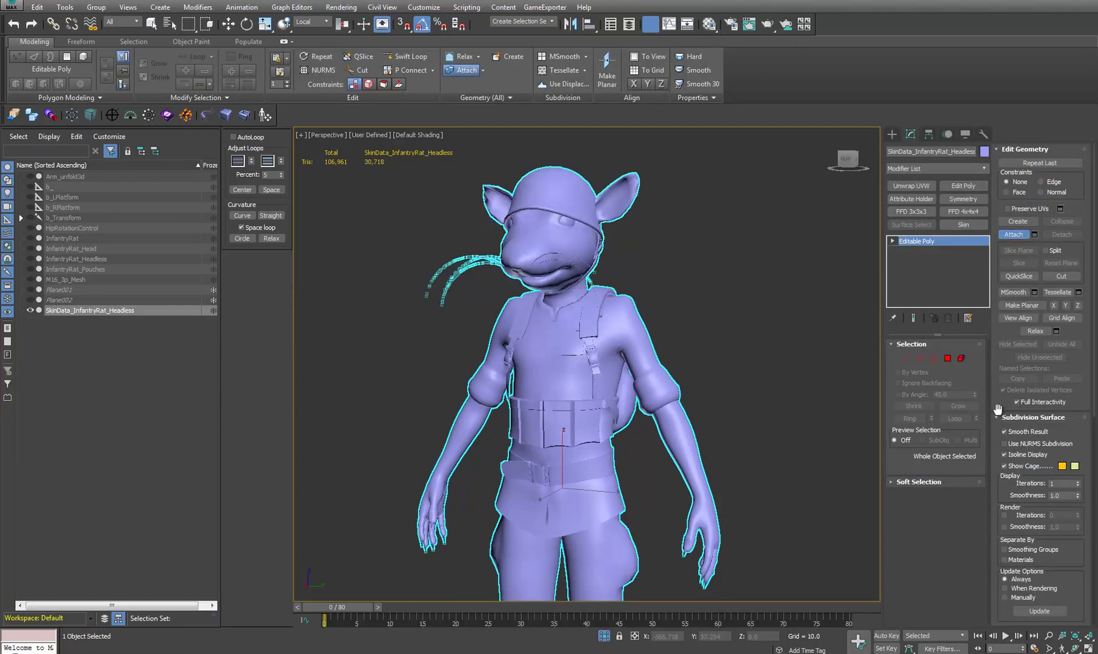
{"action": "left_click", "coordinate": [1016, 236]}
Review the map channels of the combined SkinData_InfantryRat_Headless mesh in Channel Info, with full object names readable
{"action": "middle_click_drag", "start_coordinate": [588, 332], "coordinate": [556, 315]}
{"action": "mouse_move", "coordinate": [568, 354]}
{"action": "middle_mouse_down", "text": "alt"}
{"action": "mouse_move", "coordinate": [519, 363]}
{"action": "mouse_move", "coordinate": [555, 363]}
{"action": "middle_mouse_up", "text": "alt"}
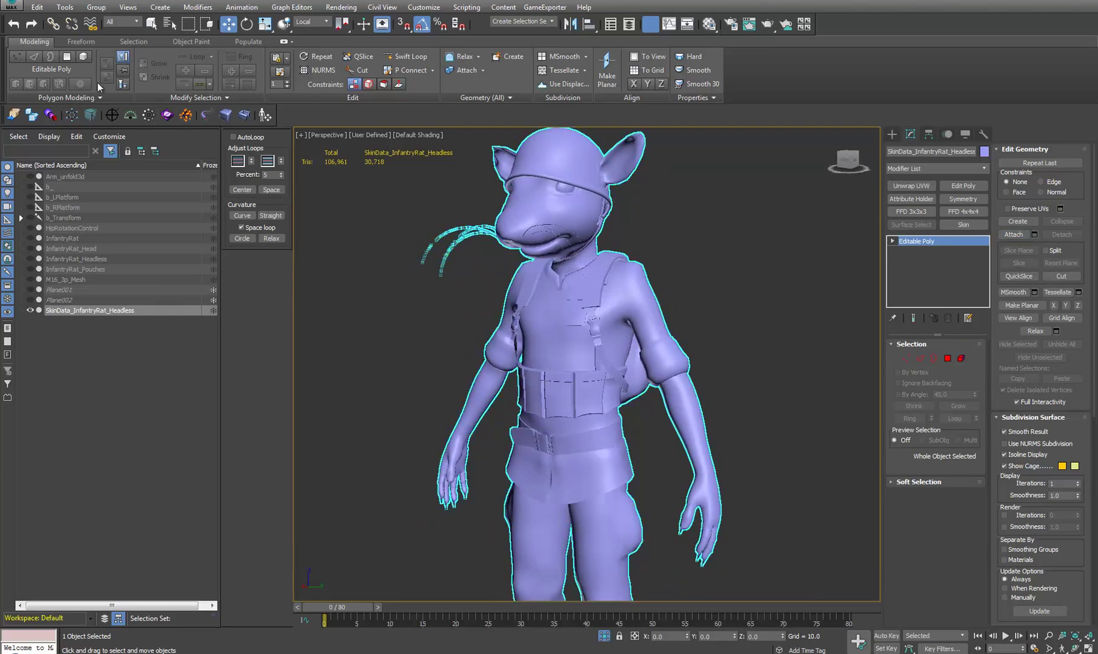
{"action": "left_click", "coordinate": [65, 8]}
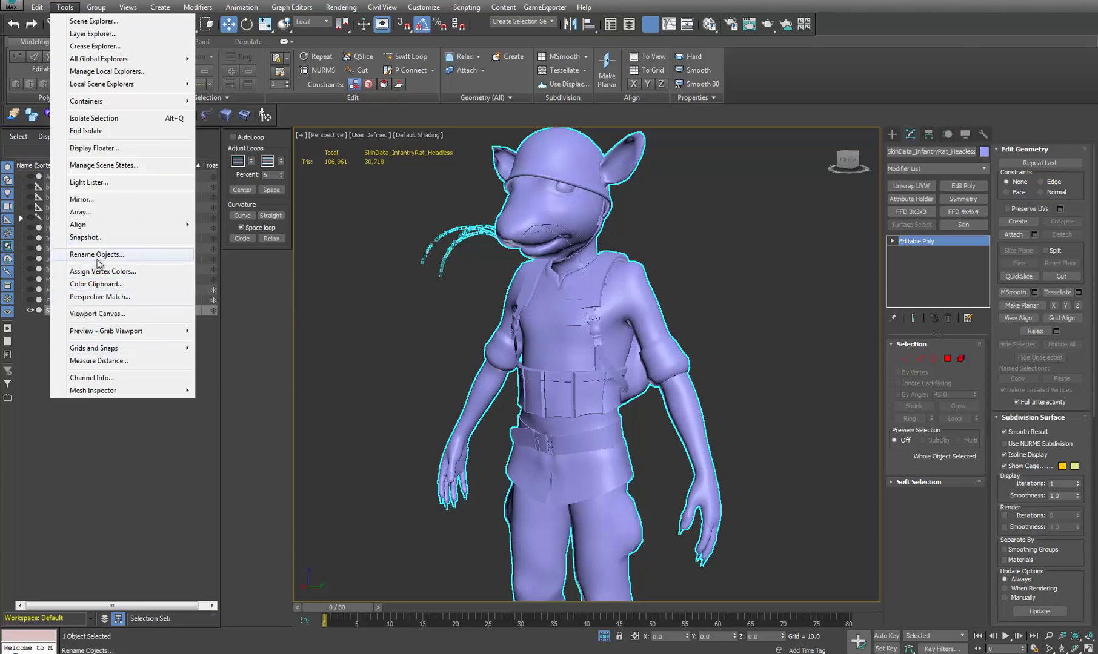
{"action": "left_click", "coordinate": [92, 378]}
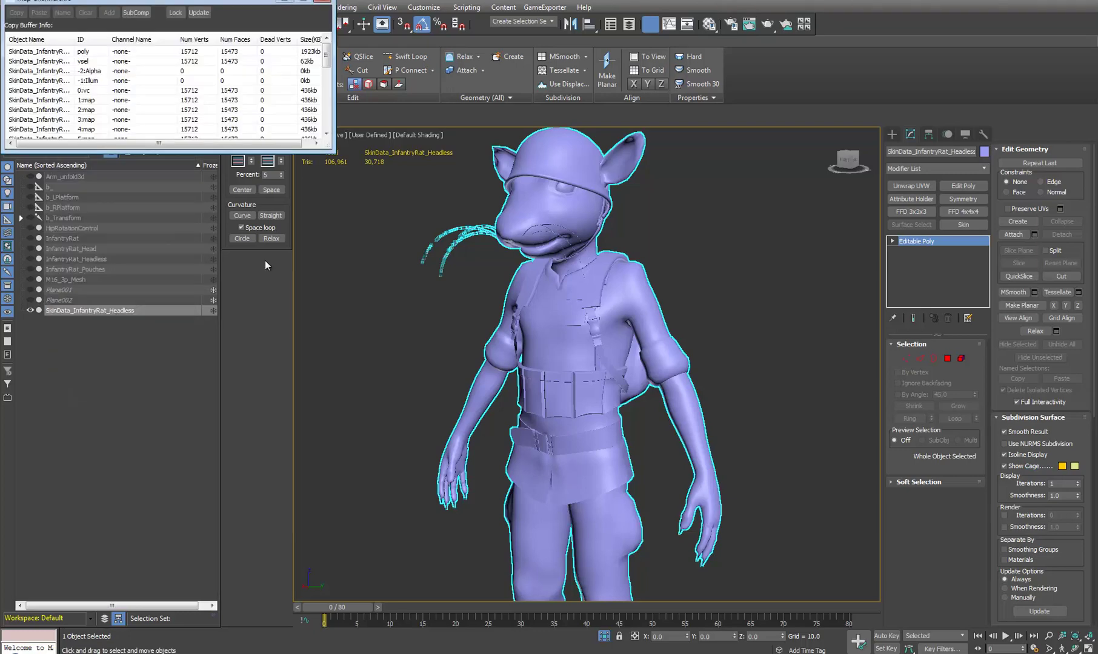
{"action": "left_click_drag", "start_coordinate": [144, 149], "coordinate": [144, 441]}
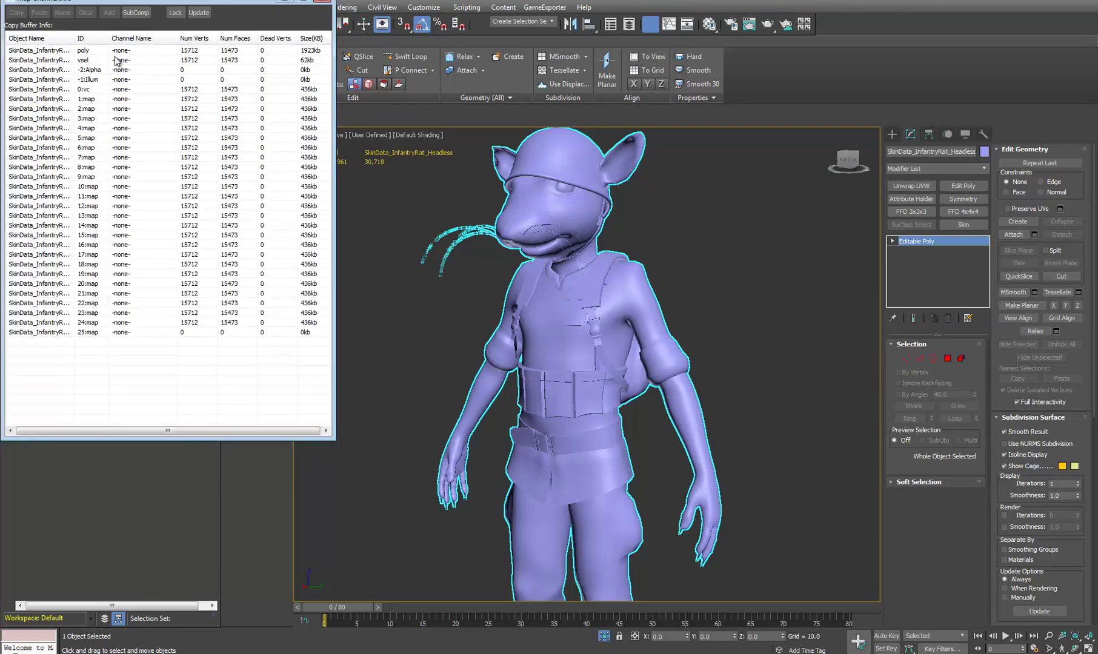
{"action": "left_click_drag", "start_coordinate": [74, 38], "coordinate": [117, 40]}
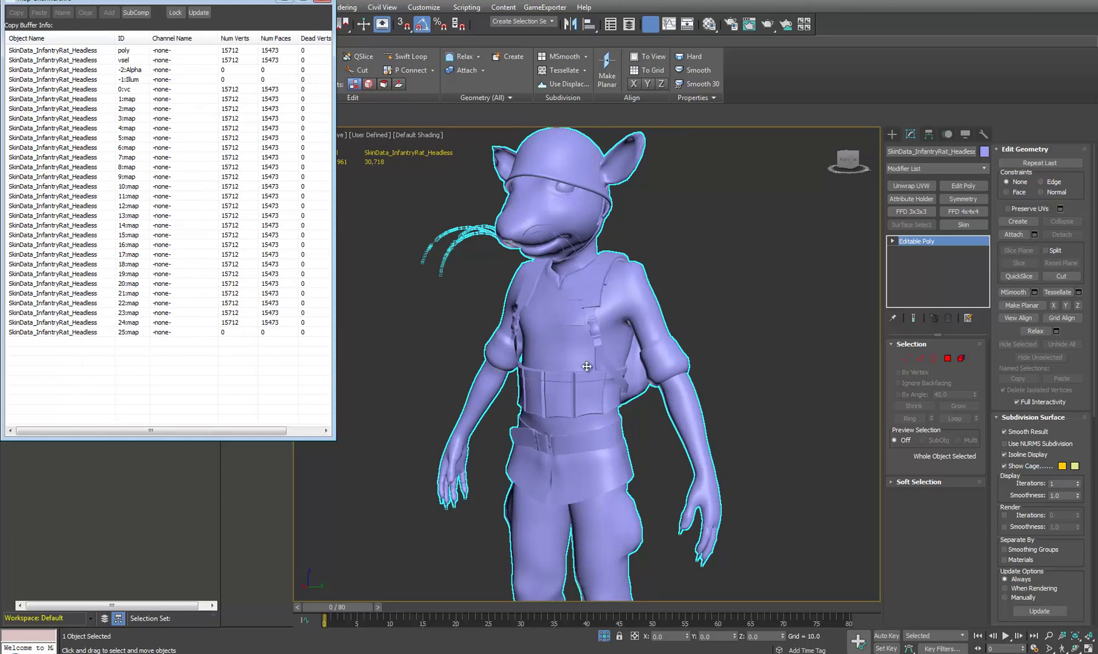
{"action": "left_click", "coordinate": [321, 2]}
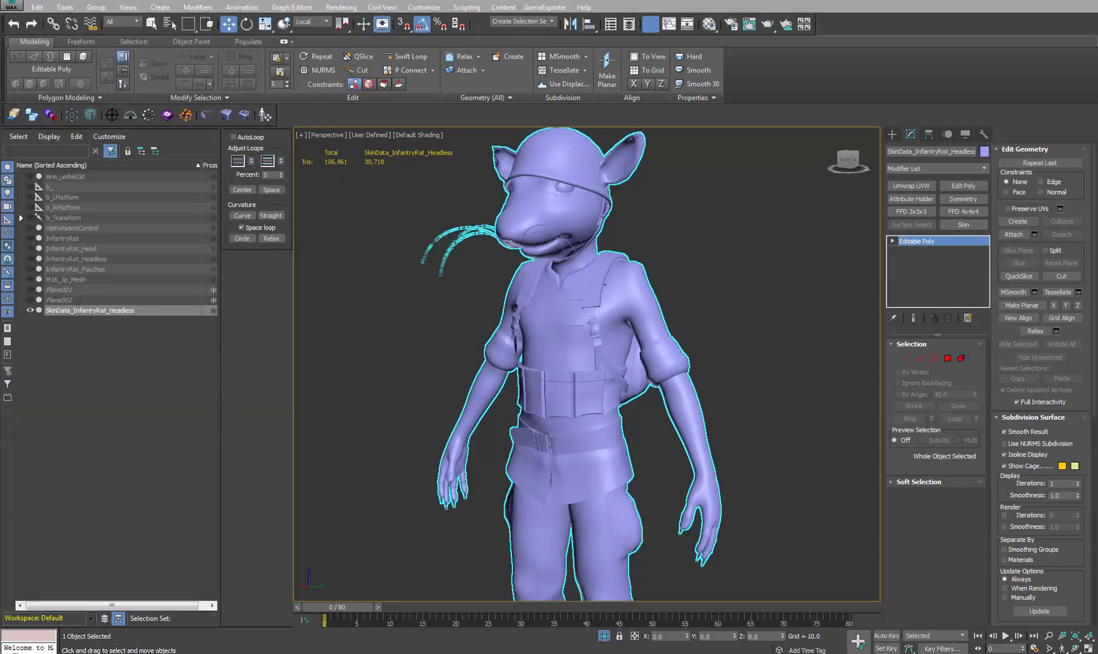
End the isolation of SkinData_InfantryRat_Headless to bring the full scene back
{"action": "middle_click_drag", "start_coordinate": [741, 323], "coordinate": [739, 349]}
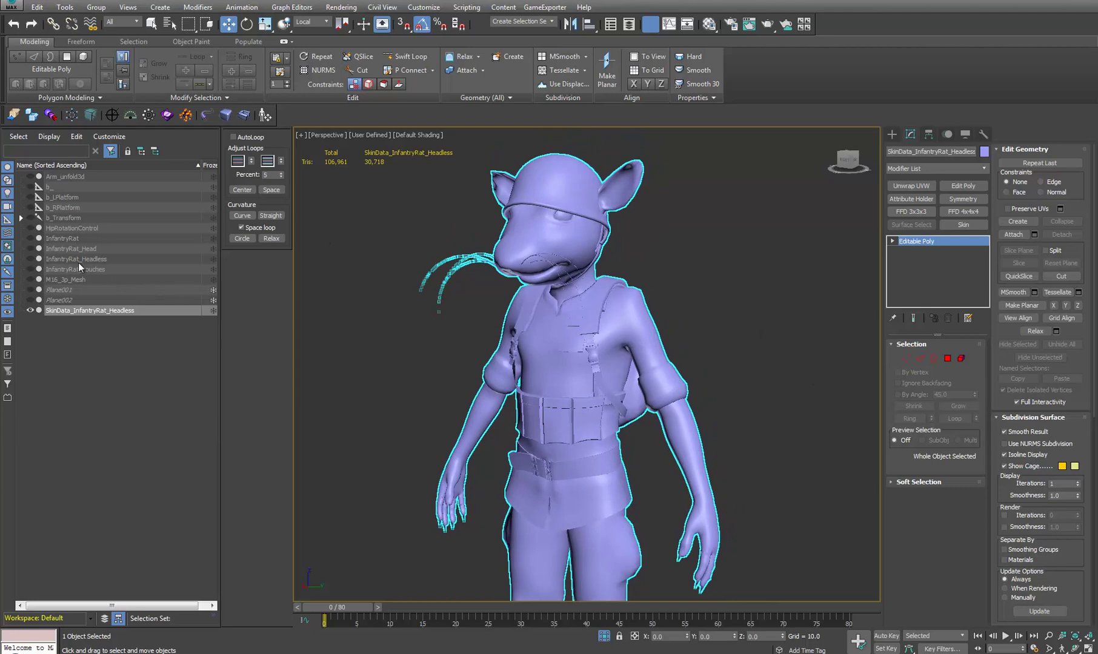
{"action": "left_click", "coordinate": [604, 636]}
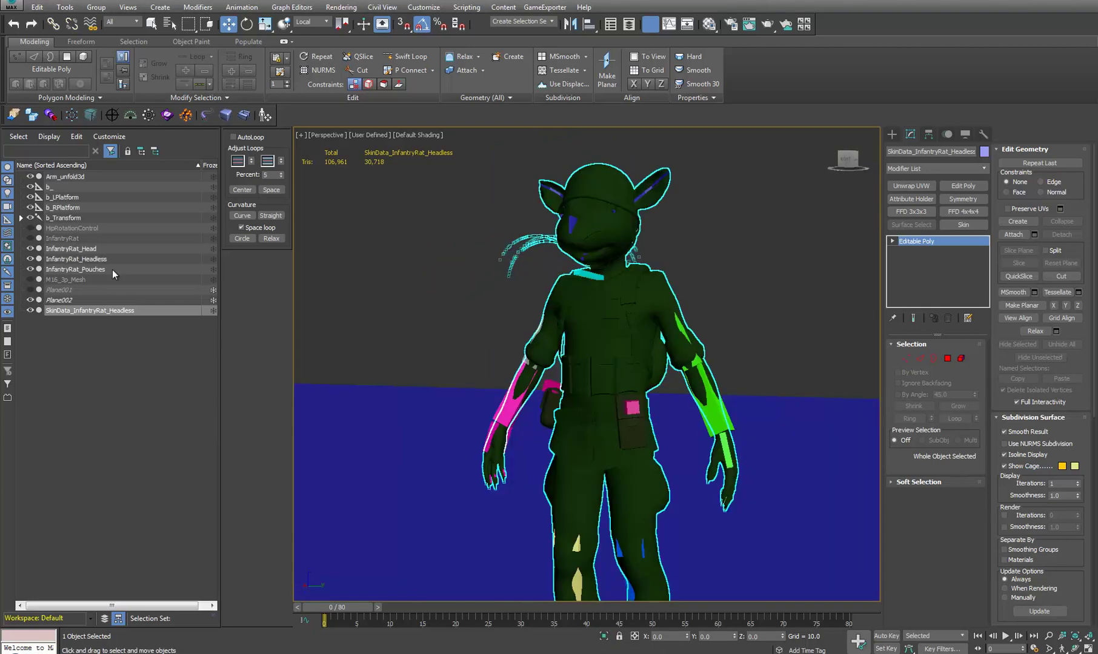
Hide SkinData_InfantryRat_Headless and delete the Skin modifier from InfantryRat_Headless
{"action": "left_click", "coordinate": [30, 312]}
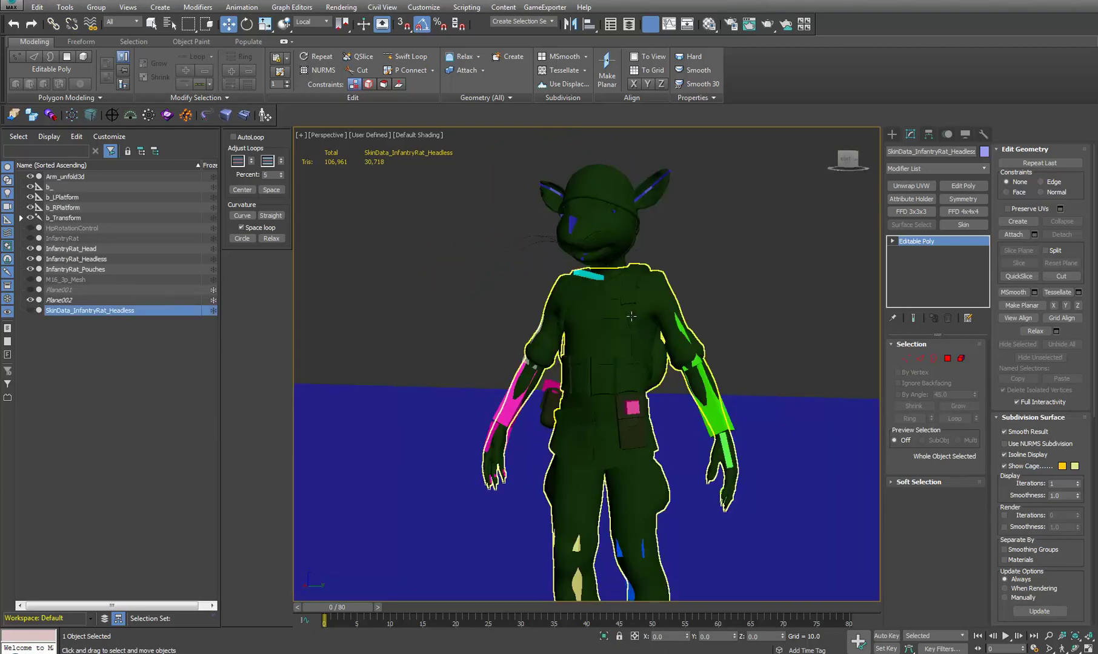
{"action": "left_click", "coordinate": [632, 315]}
{"action": "scroll", "coordinate": [639, 310], "scroll_direction": "up", "scroll_amount": 3}
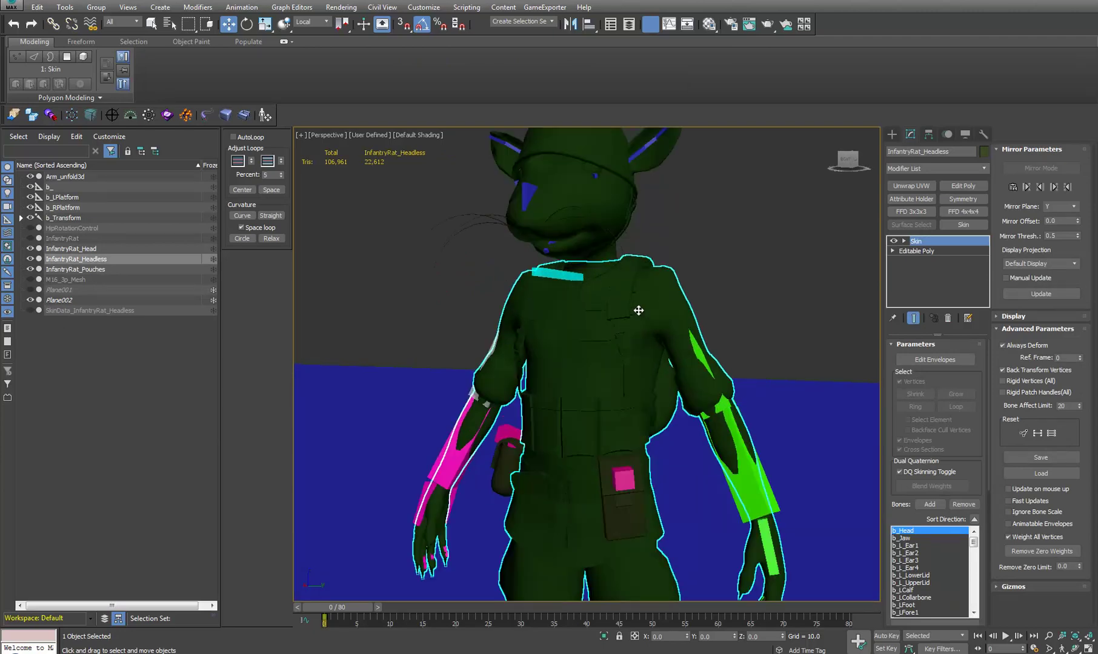
{"action": "left_click", "coordinate": [947, 318]}
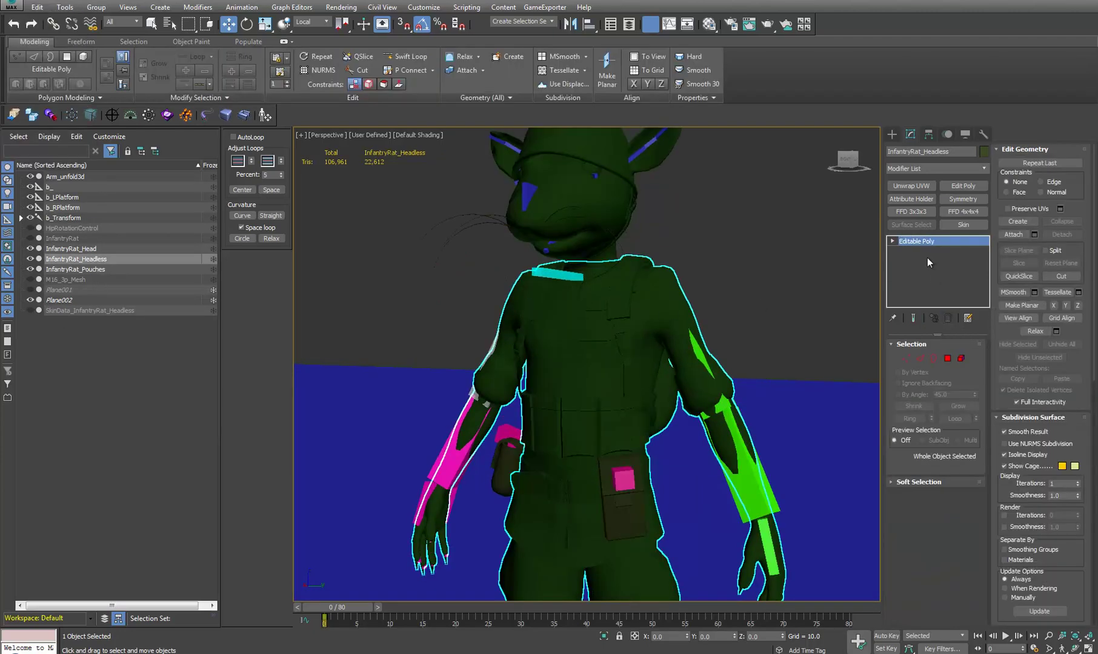
Attach InfantryRat_Head to InfantryRat_Headless and select all polygons of the combined mesh to check their material IDs
{"action": "left_click", "coordinate": [1017, 237]}
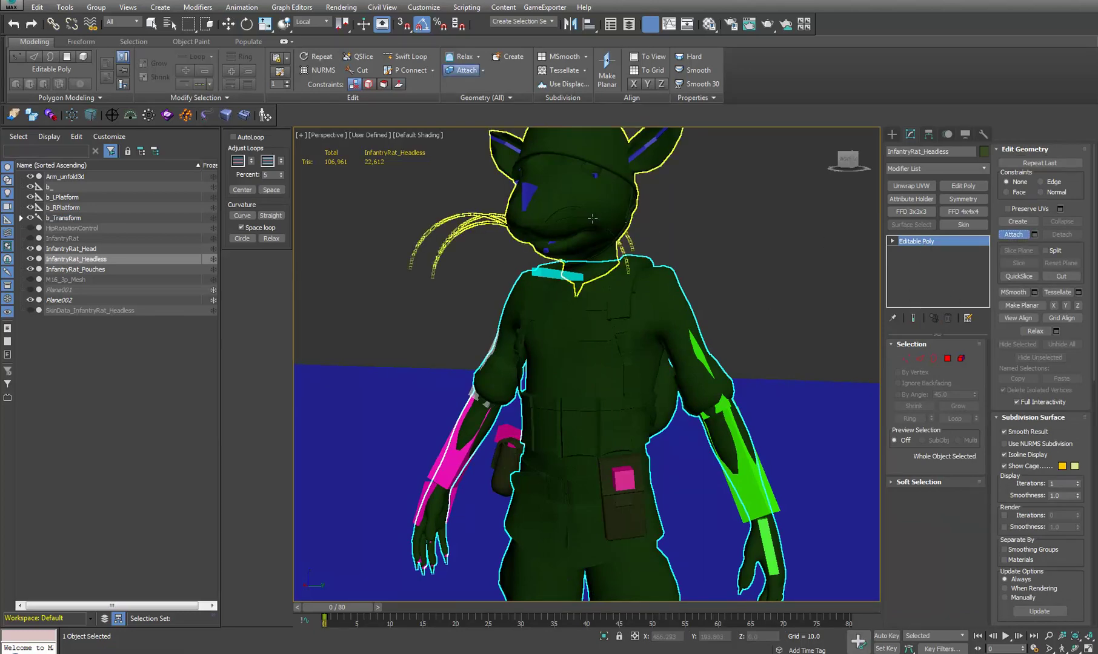
{"action": "left_click", "coordinate": [546, 182]}
{"action": "left_click", "coordinate": [948, 359]}
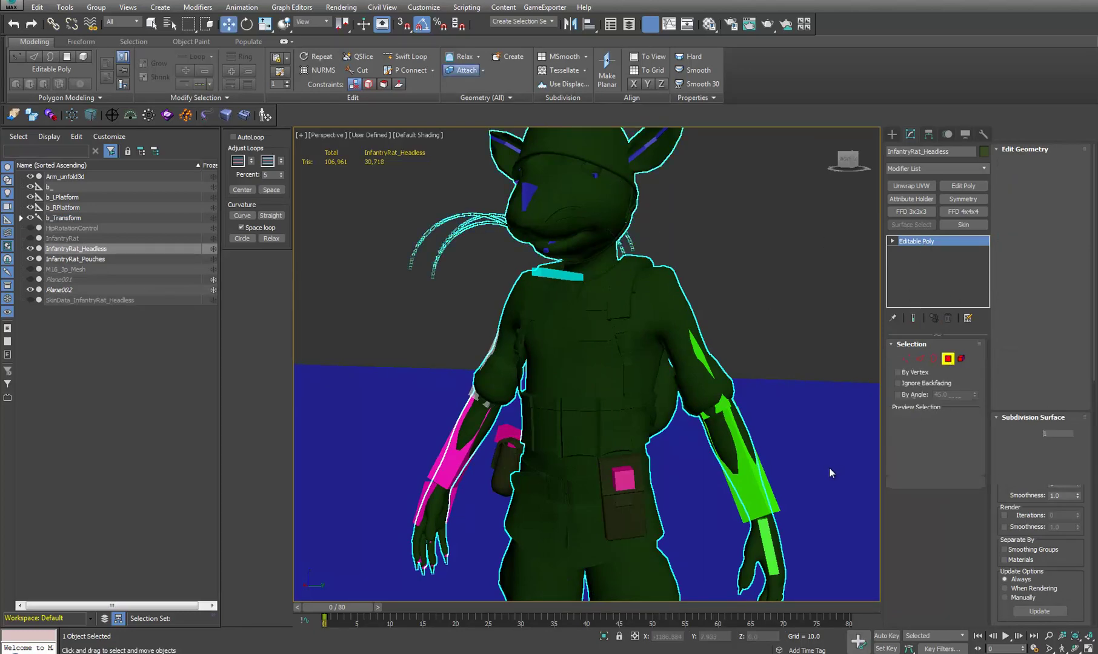
{"action": "key", "text": "ctrl+a"}
{"action": "left_click_drag", "start_coordinate": [1081, 495], "coordinate": [1081, 320]}
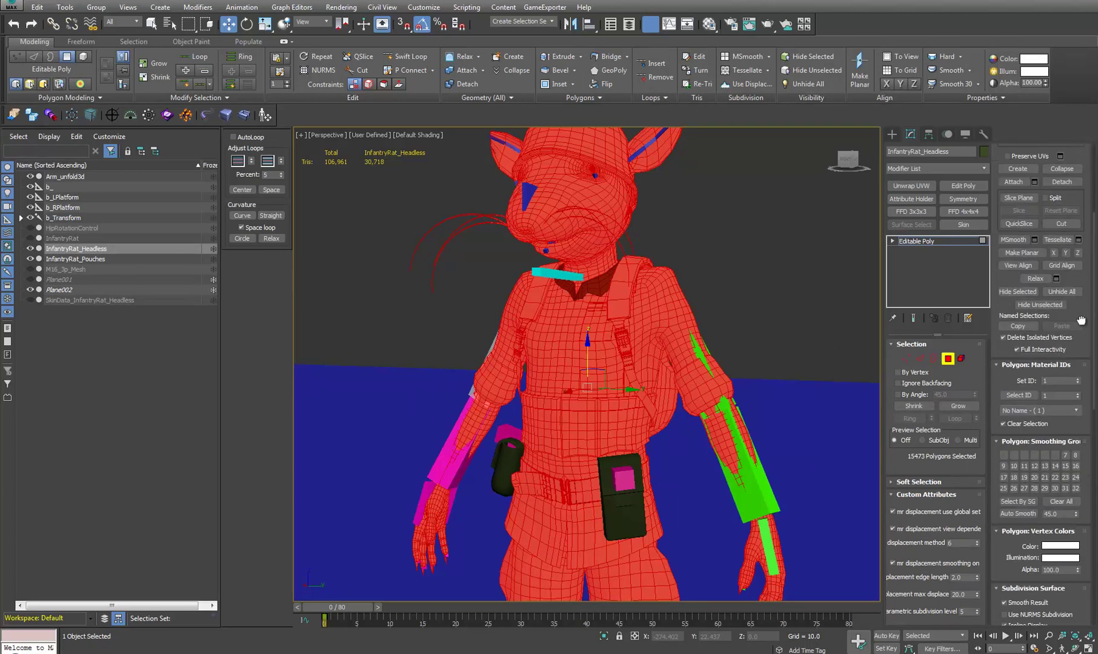
{"action": "left_click", "coordinate": [944, 360]}
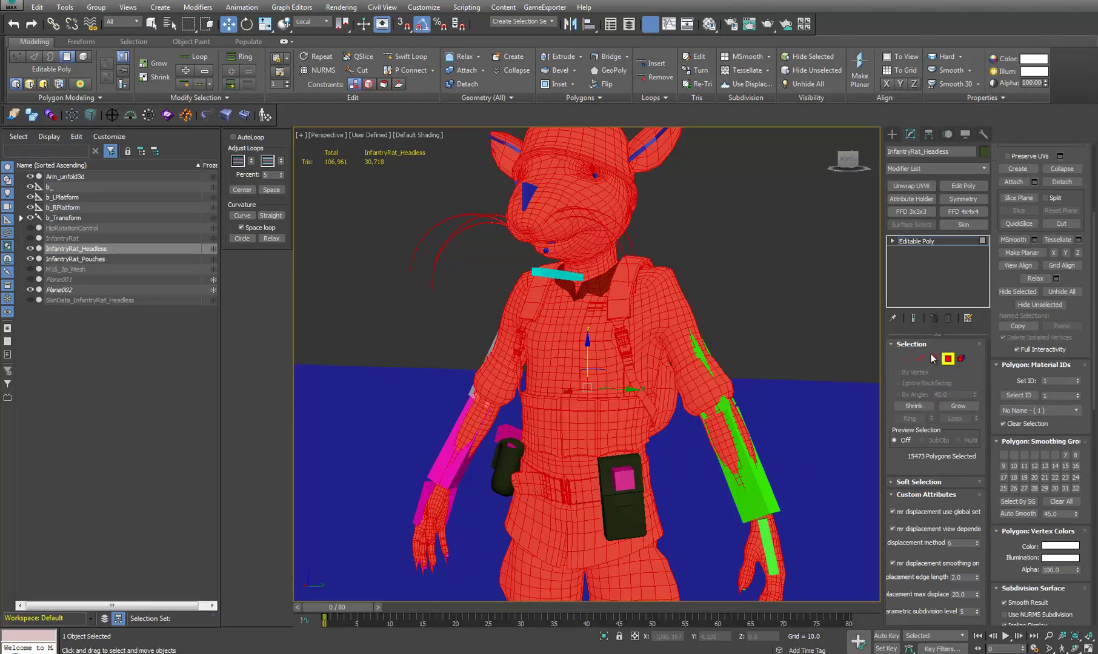
{"action": "mouse_move", "coordinate": [691, 262]}
{"action": "middle_mouse_down"}
{"action": "mouse_move", "coordinate": [691, 314]}
{"action": "mouse_move", "coordinate": [701, 293]}
{"action": "mouse_move", "coordinate": [689, 257]}
{"action": "middle_mouse_up"}
Apply a Skin modifier to the combined InfantryRat_Headless and add b_Transform with all its children as bones
{"action": "left_click", "coordinate": [962, 224]}
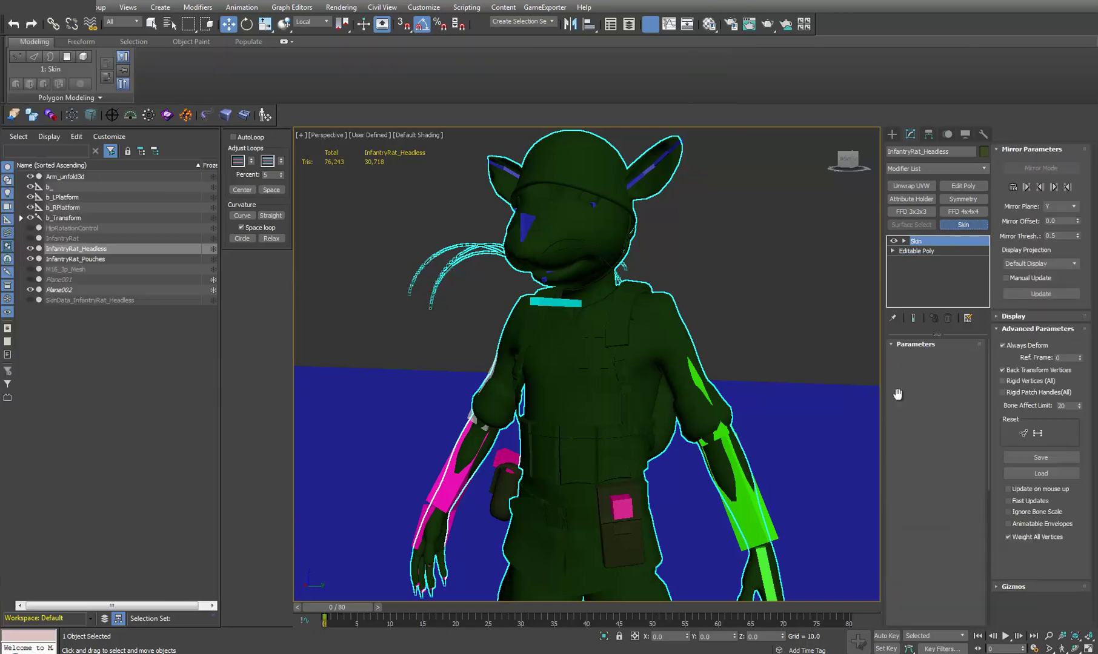
{"action": "left_click", "coordinate": [929, 504]}
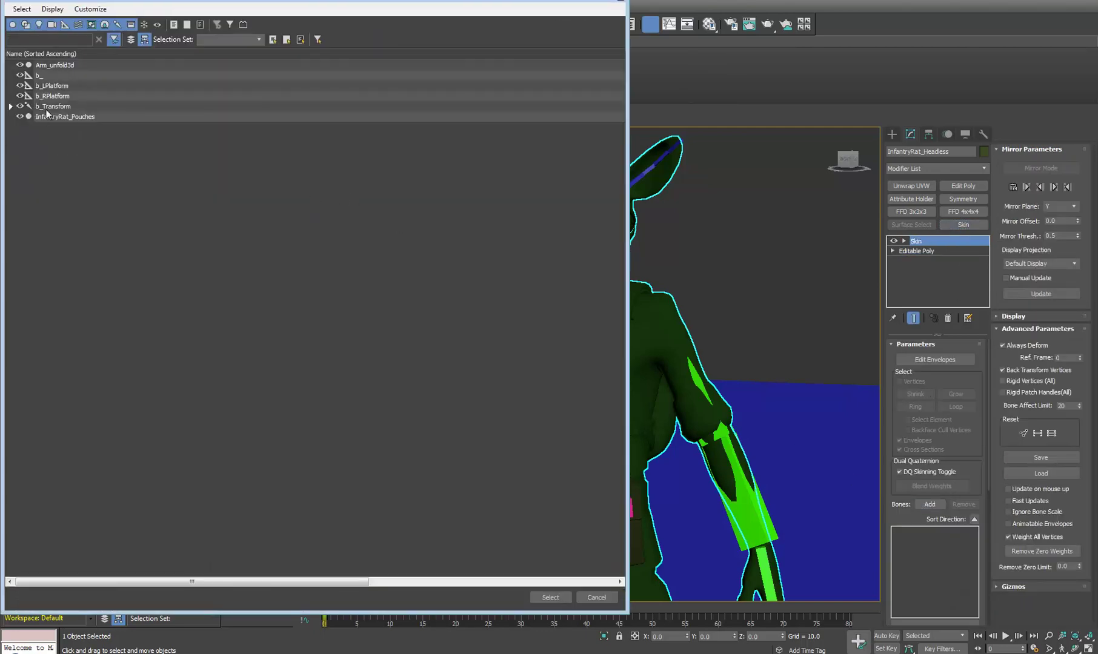
{"action": "left_click", "coordinate": [23, 10]}
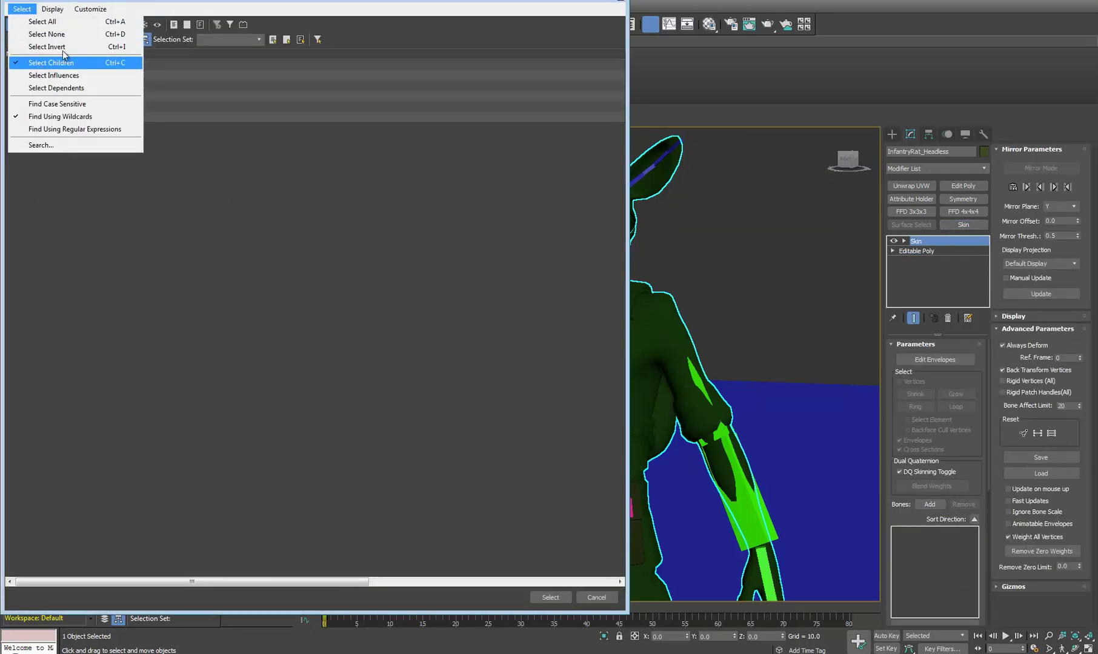
{"action": "left_click", "coordinate": [160, 2]}
{"action": "left_click_drag", "start_coordinate": [149, 1], "coordinate": [167, 22]}
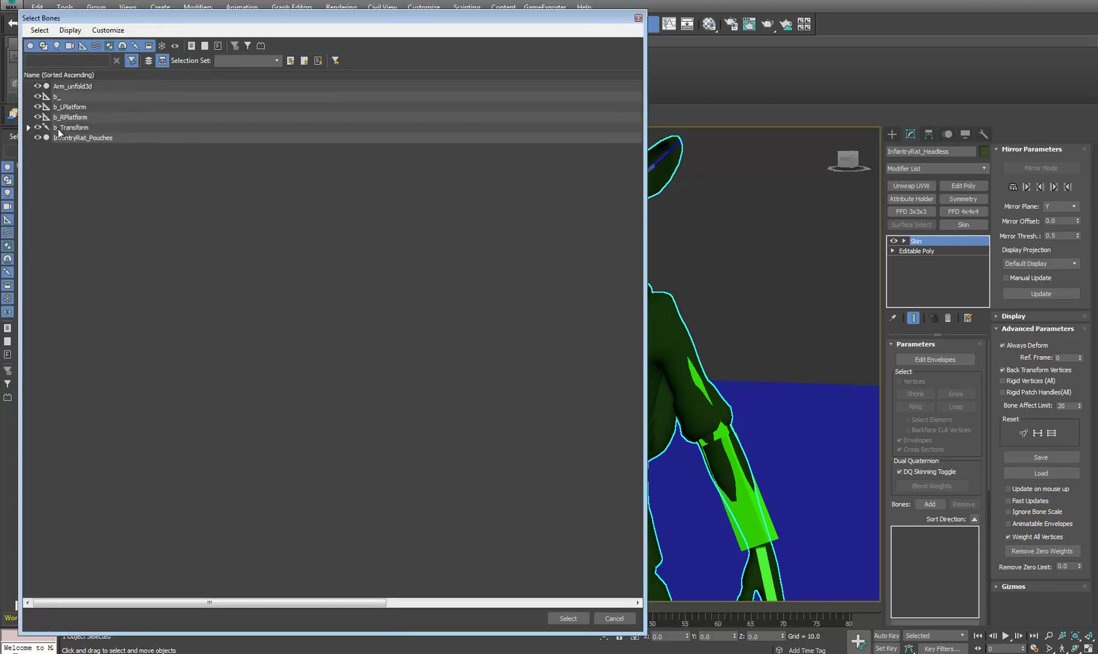
{"action": "left_click", "coordinate": [79, 129]}
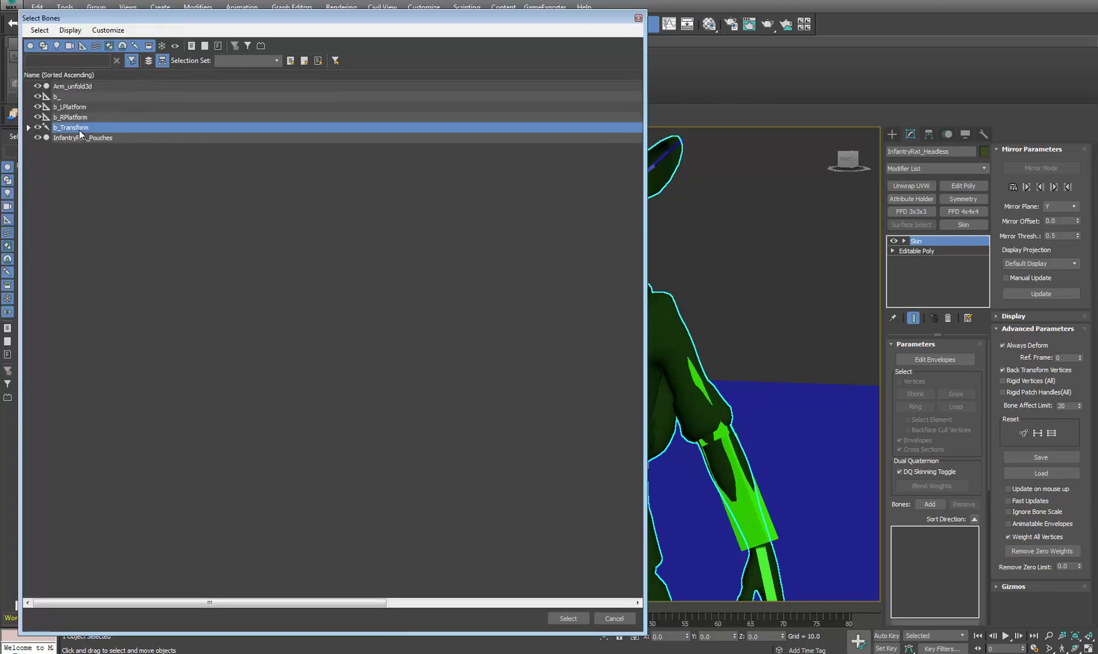
{"action": "left_click", "coordinate": [569, 619]}
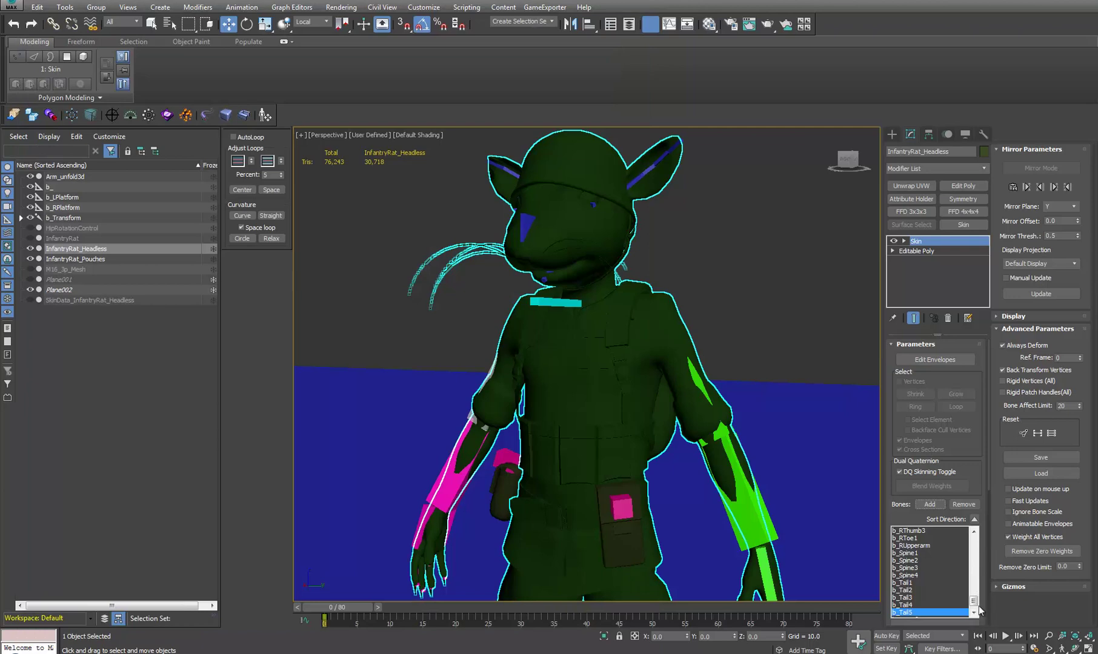
Remove b_Transform from the Skin modifier's bones
{"action": "left_click", "coordinate": [974, 612]}
{"action": "left_click", "coordinate": [920, 612]}
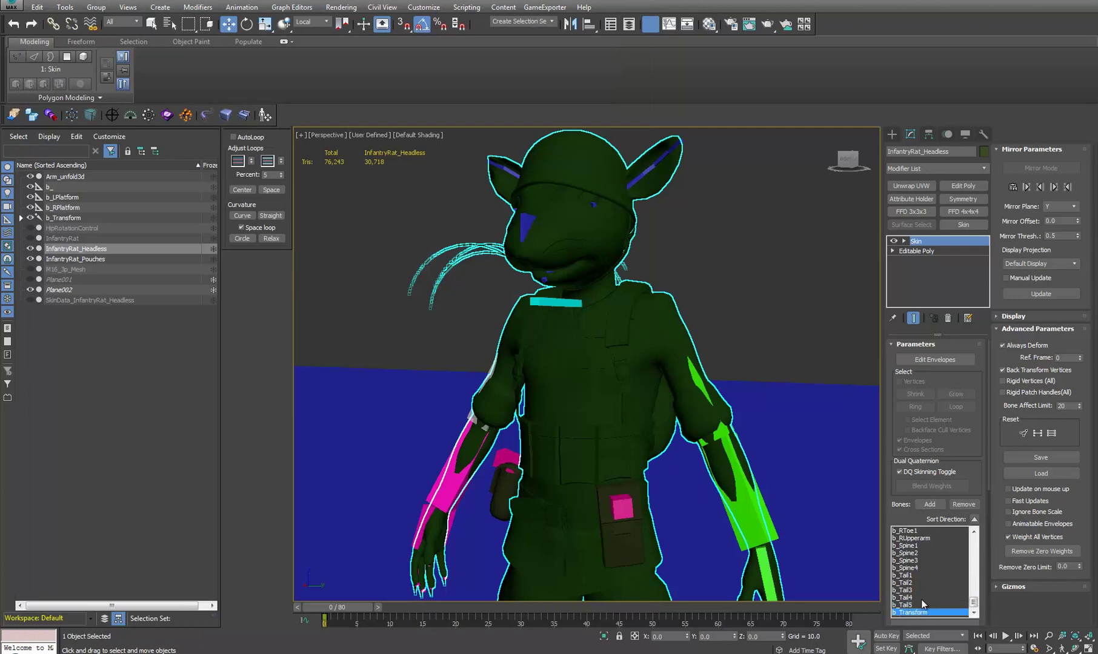
{"action": "left_click", "coordinate": [961, 504]}
{"action": "middle_click_drag", "start_coordinate": [676, 392], "coordinate": [636, 352]}
{"action": "scroll", "coordinate": [647, 351], "scroll_direction": "down", "scroll_amount": 3}
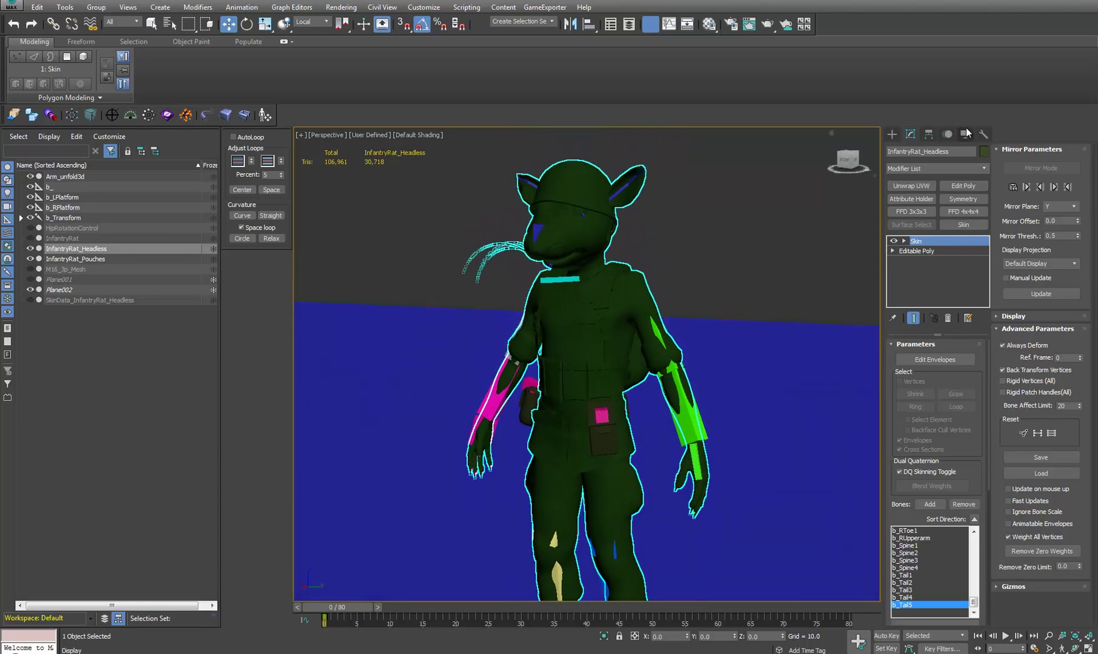
Try to import the skin data from SkinData_InfantryRat_Headless onto InfantryRat_Headless with SkinUtilities, showing the data mesh only meanwhile
{"action": "left_click", "coordinate": [984, 134]}
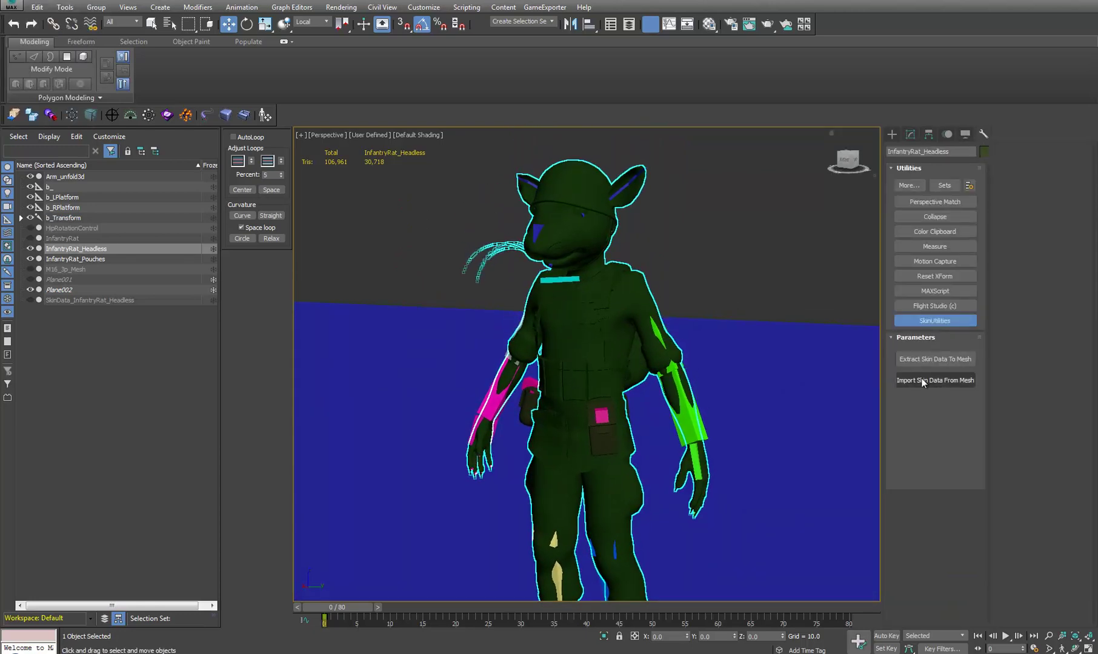
{"action": "left_click", "coordinate": [910, 377]}
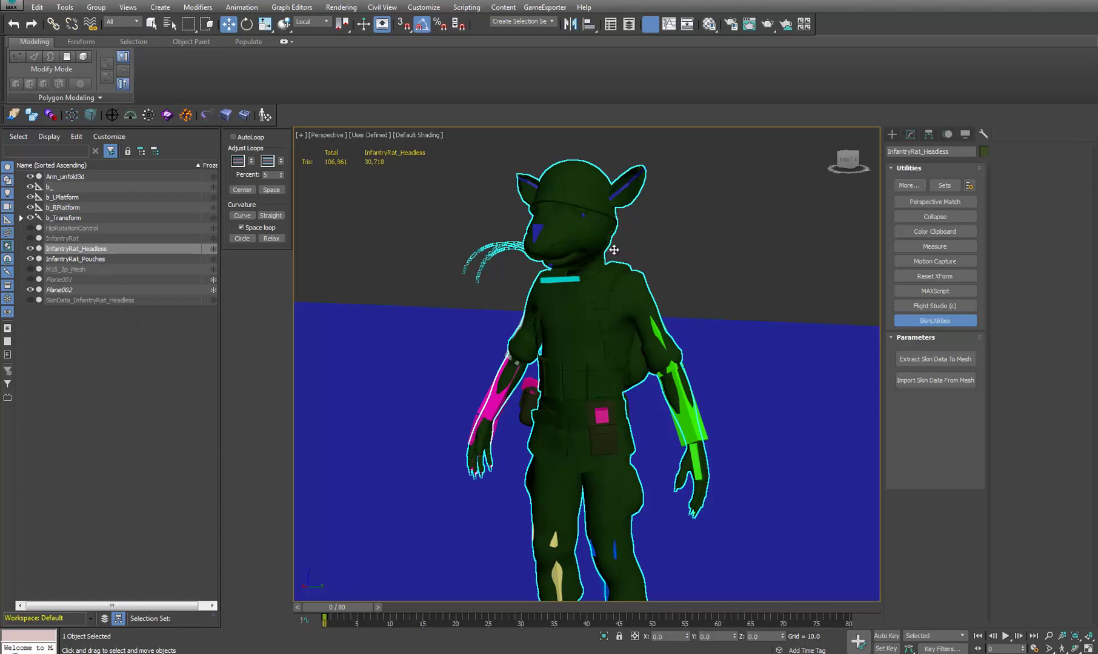
{"action": "left_click", "coordinate": [75, 304]}
{"action": "left_click", "coordinate": [29, 301]}
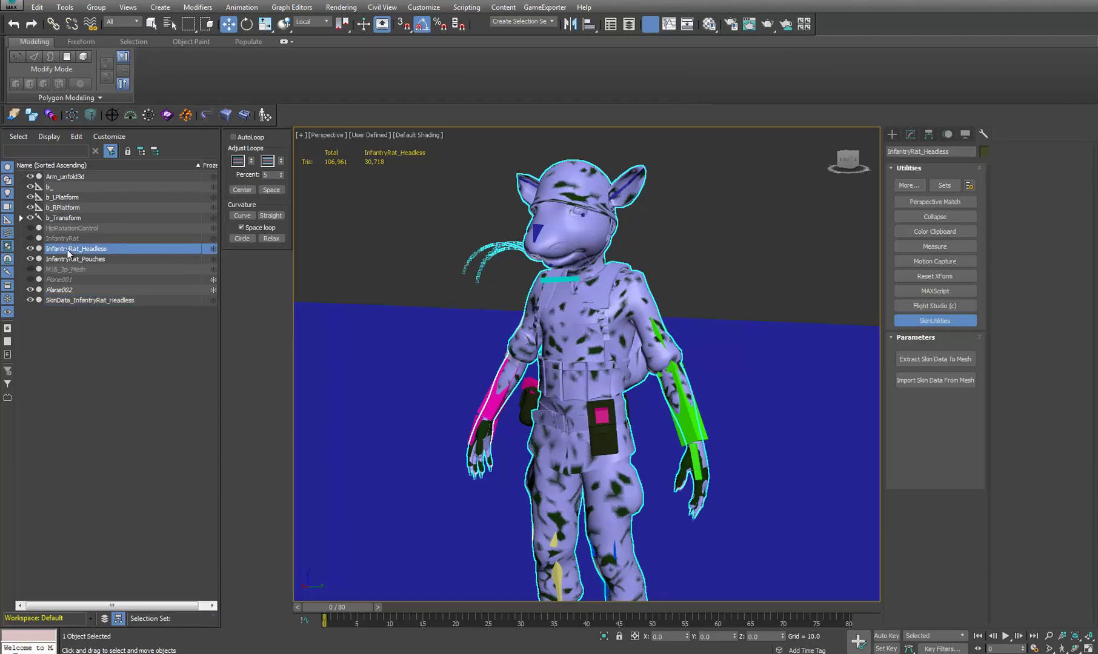
{"action": "left_click", "coordinate": [935, 381]}
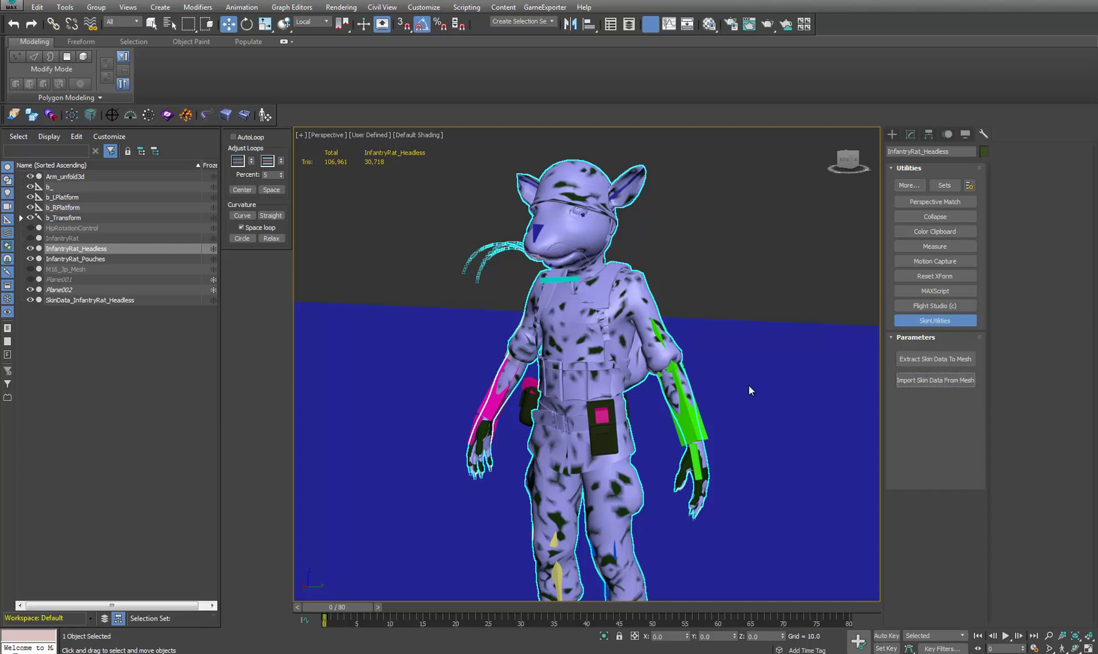
{"action": "left_click", "coordinate": [31, 300]}
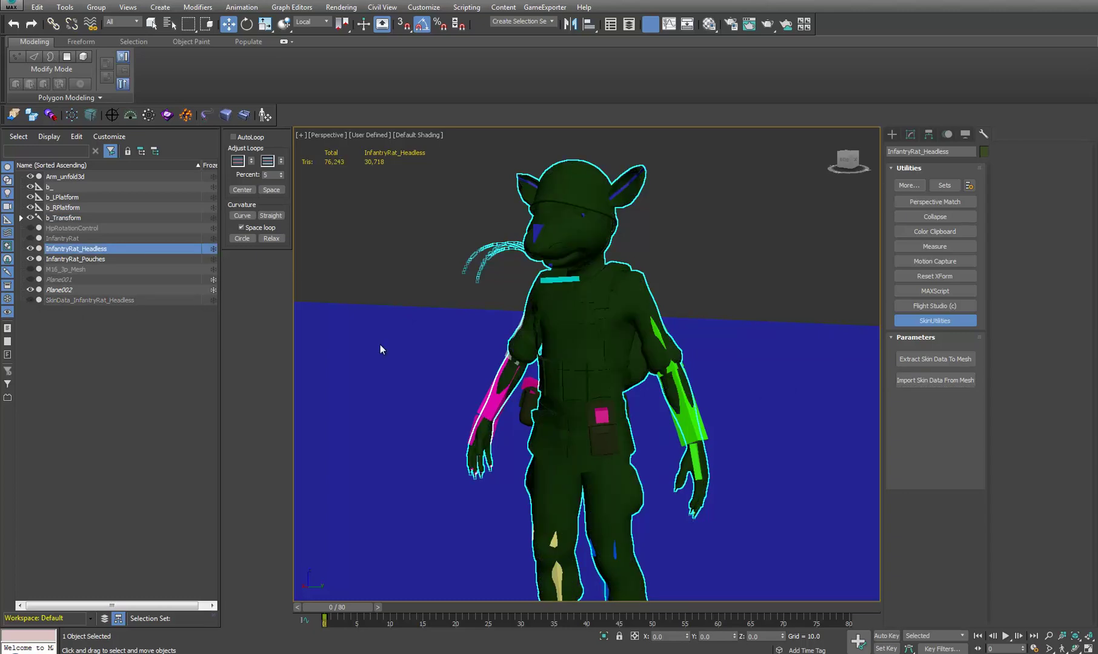
Select the b_Head bone and switch the rig from setup mode to animation mode to pose the character
{"action": "left_click", "coordinate": [538, 228]}
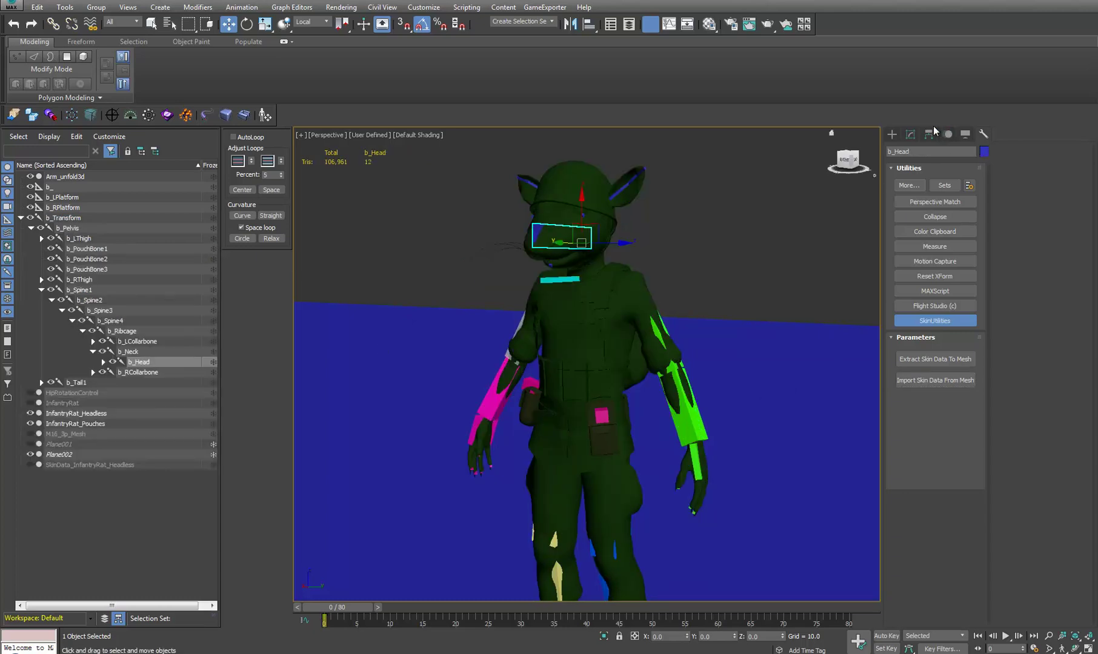
{"action": "left_click", "coordinate": [947, 134]}
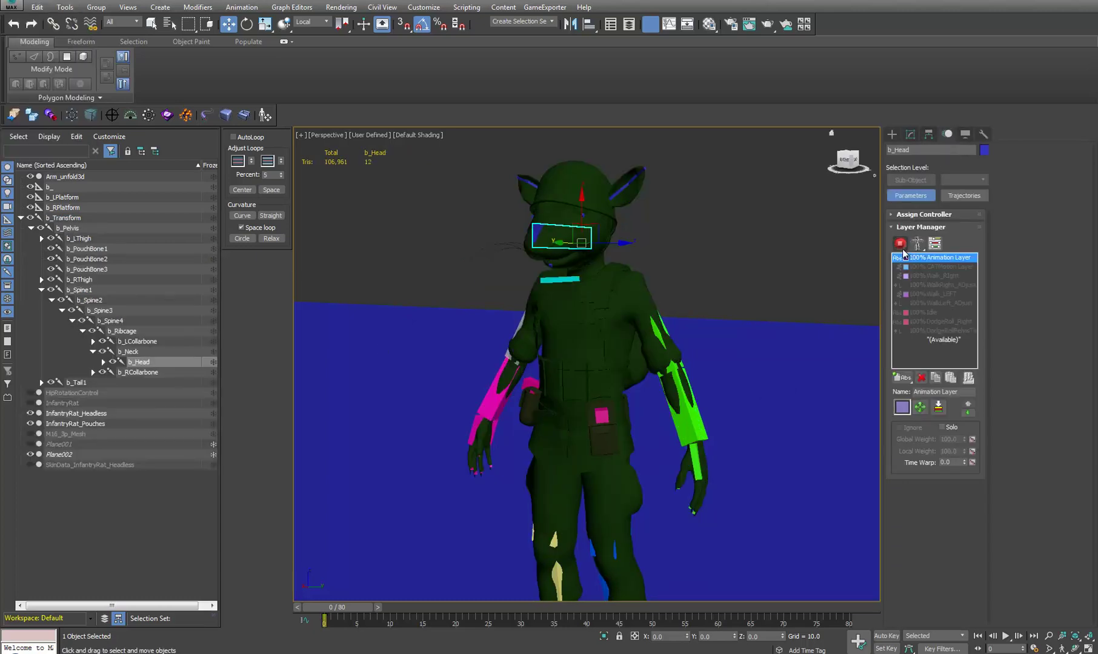
{"action": "left_click", "coordinate": [938, 257]}
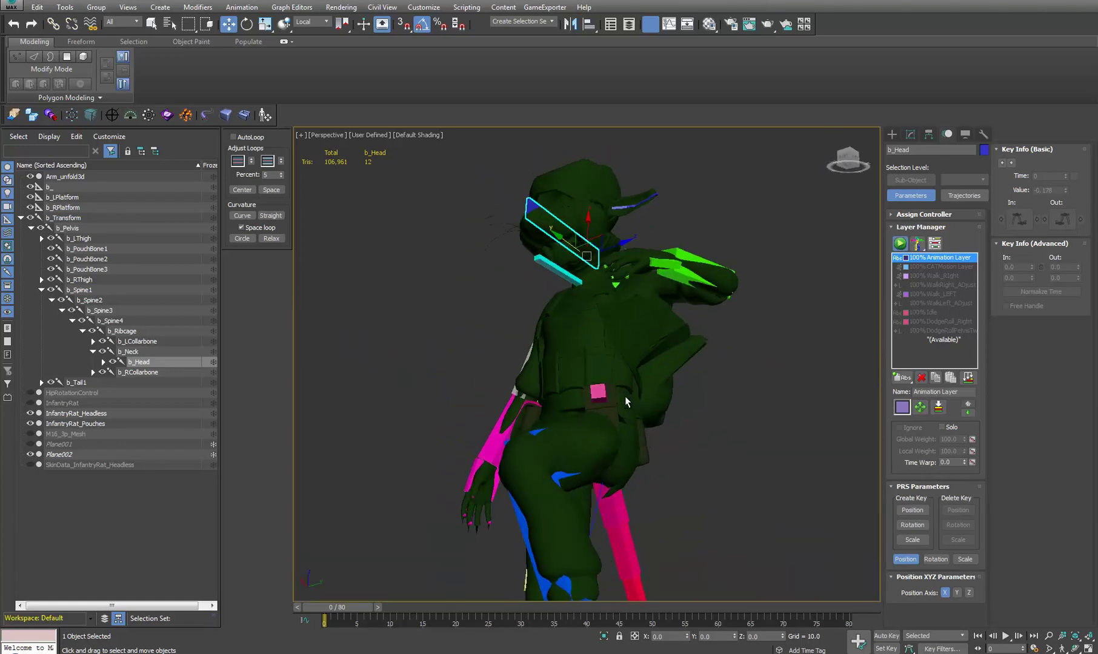
Examine how the posed InfantryRat_Headless mesh deforms around the arms, shoulders, head and legs from several angles
{"action": "middle_click_drag", "start_coordinate": [624, 396], "coordinate": [607, 412], "text": "alt"}
{"action": "scroll", "coordinate": [612, 327], "scroll_direction": "down", "scroll_amount": 4}
{"action": "scroll", "coordinate": [637, 345], "scroll_direction": "up", "scroll_amount": 5}
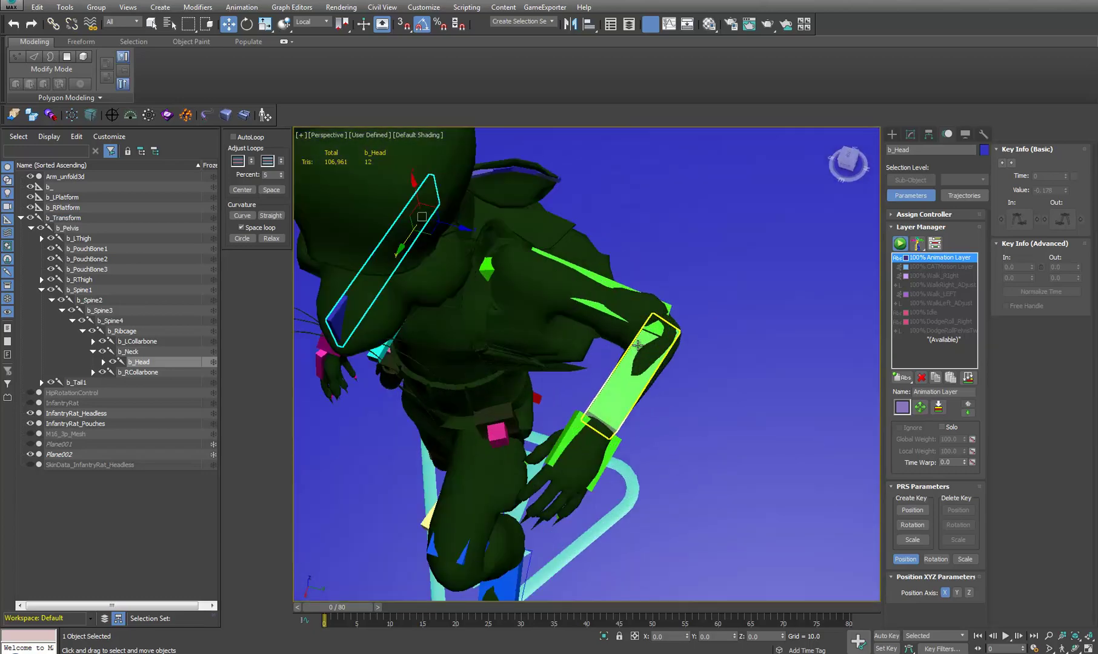
{"action": "scroll", "coordinate": [637, 345], "scroll_direction": "up", "scroll_amount": 3}
{"action": "middle_click_drag", "start_coordinate": [638, 345], "coordinate": [646, 382], "text": "alt"}
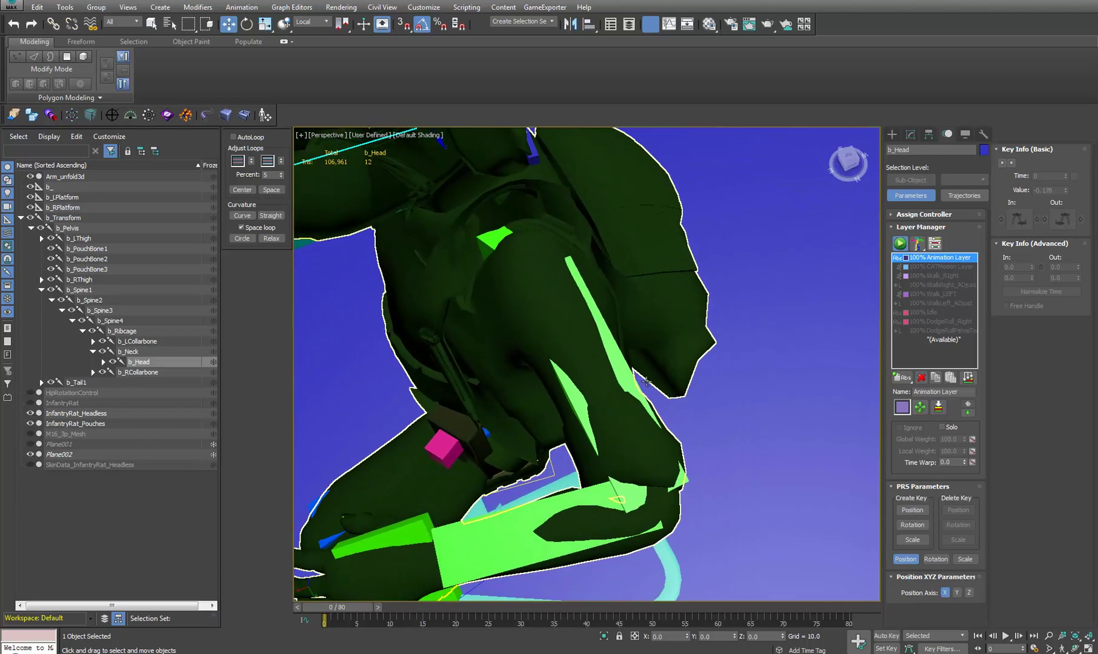
{"action": "scroll", "coordinate": [691, 484], "scroll_direction": "down", "scroll_amount": 4}
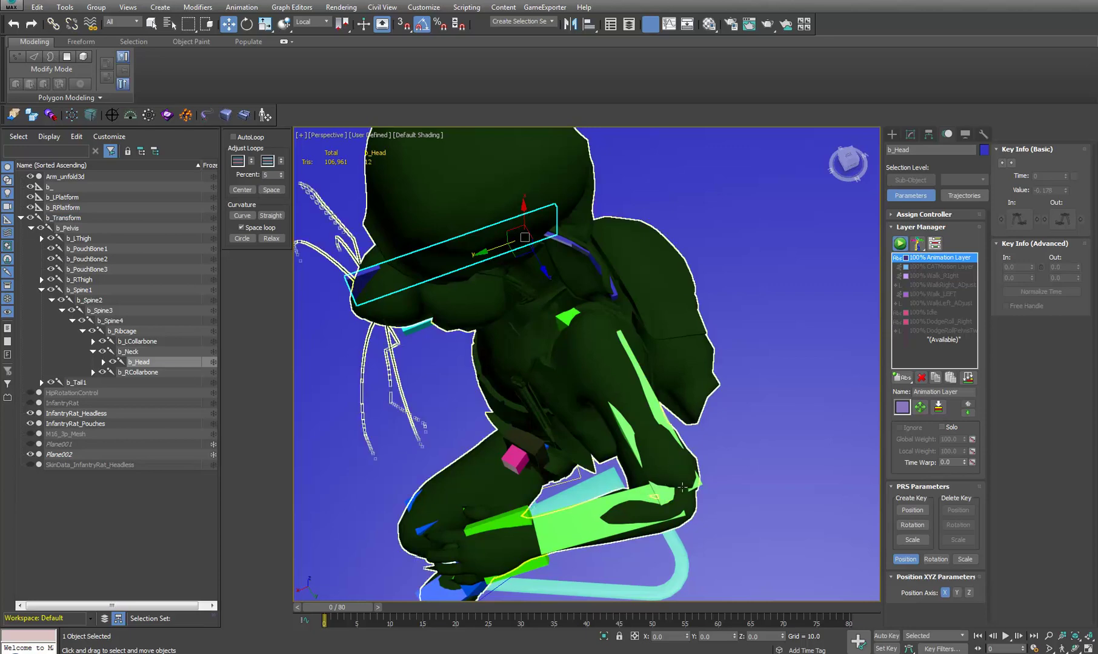
{"action": "middle_click_drag", "start_coordinate": [703, 488], "coordinate": [722, 416], "text": "alt"}
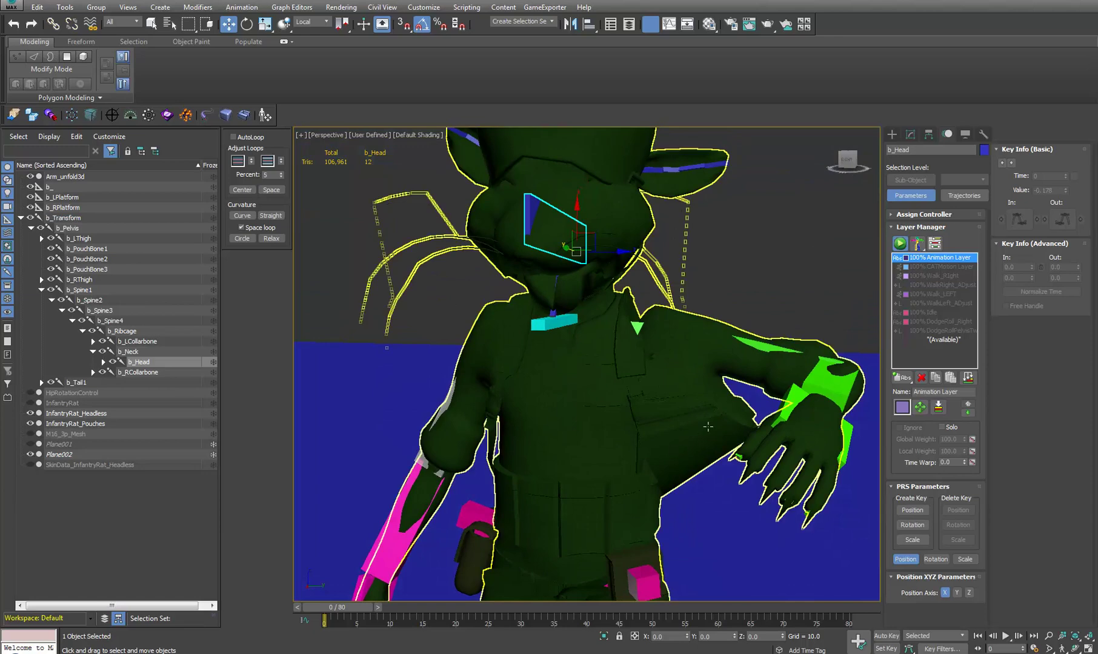
{"action": "middle_click_drag", "start_coordinate": [672, 423], "coordinate": [627, 451], "text": "alt"}
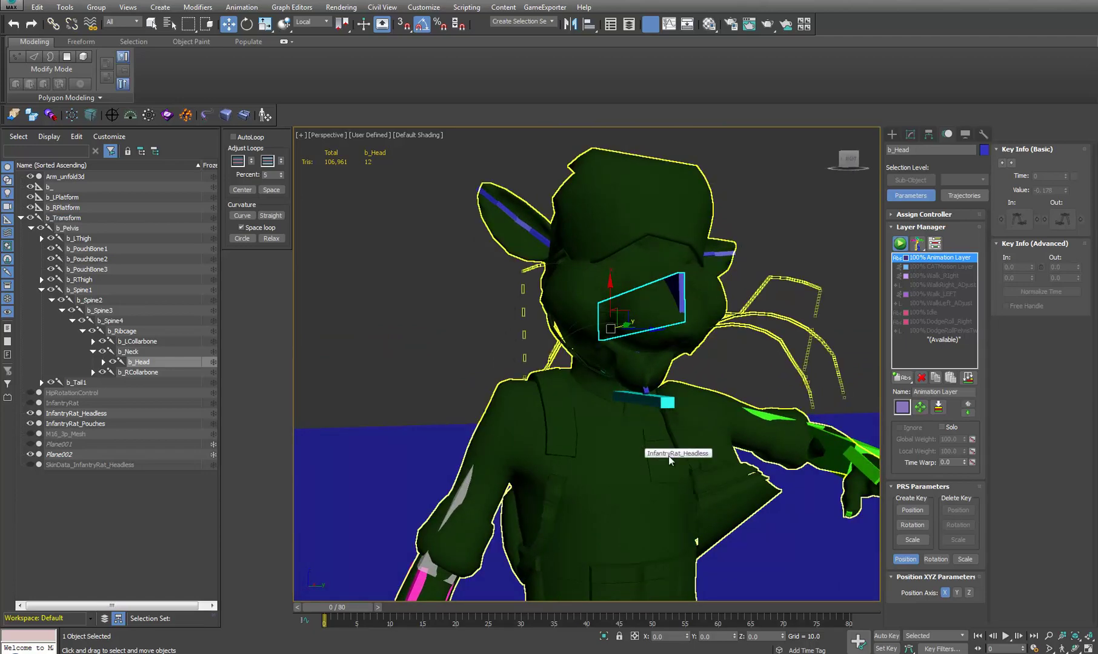
{"action": "middle_click_drag", "start_coordinate": [669, 460], "coordinate": [618, 363], "text": "alt"}
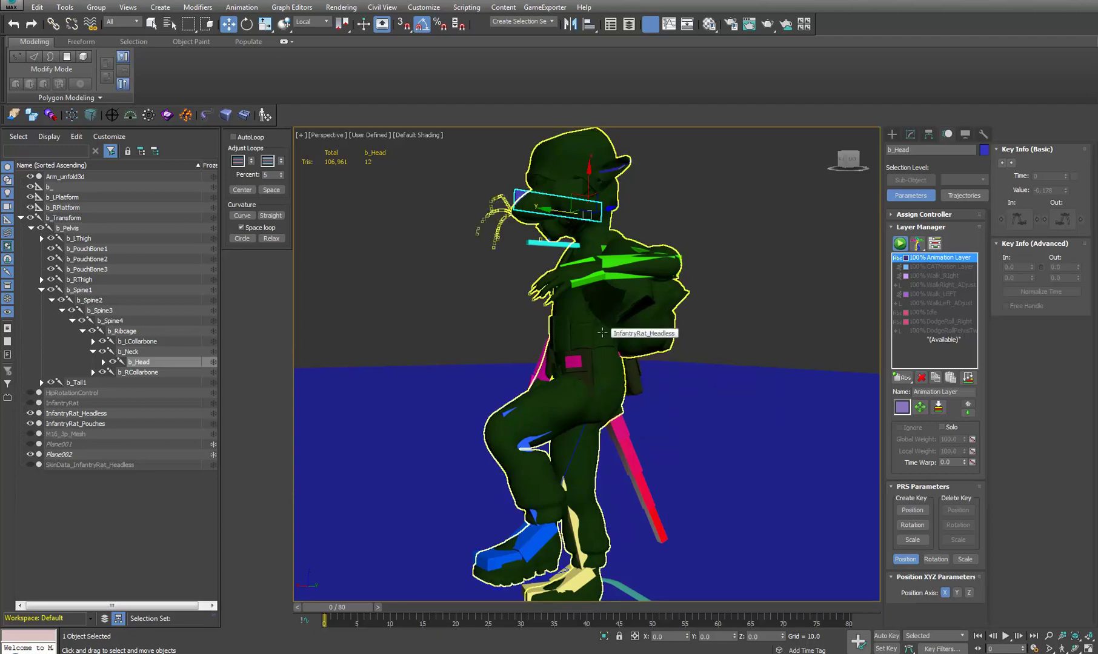
{"action": "middle_click_drag", "start_coordinate": [602, 332], "coordinate": [630, 287], "text": "alt"}
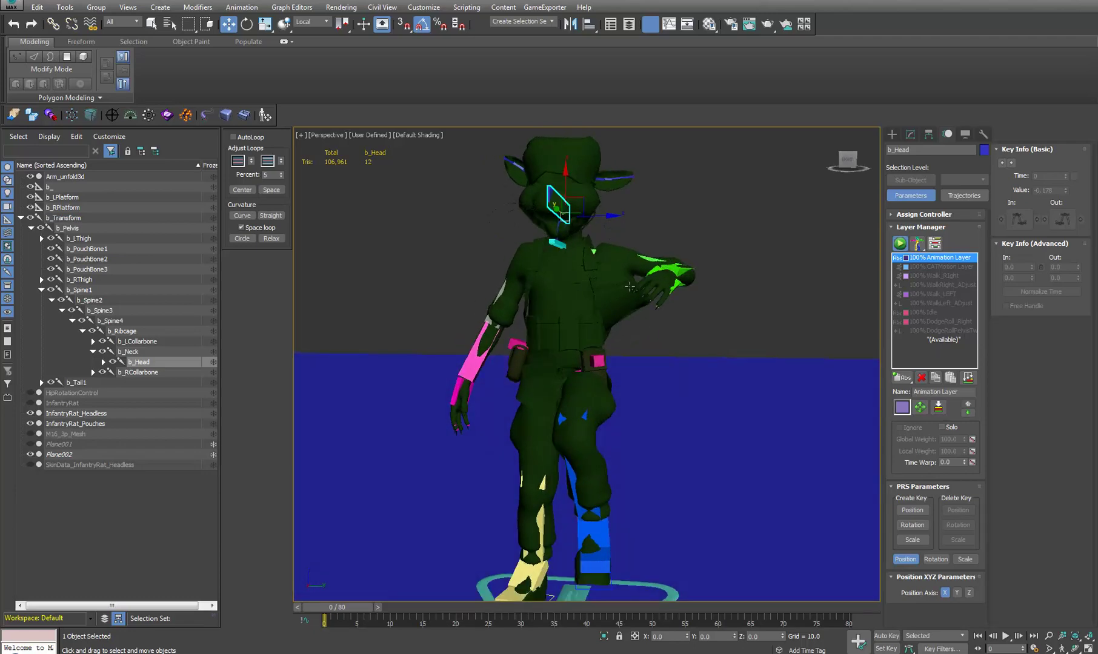
Load the envelopes from NewRat_SkinWeights.env into the Skin modifier of InfantryRat_Headless, matching the bones by name
{"action": "left_click", "coordinate": [630, 287]}
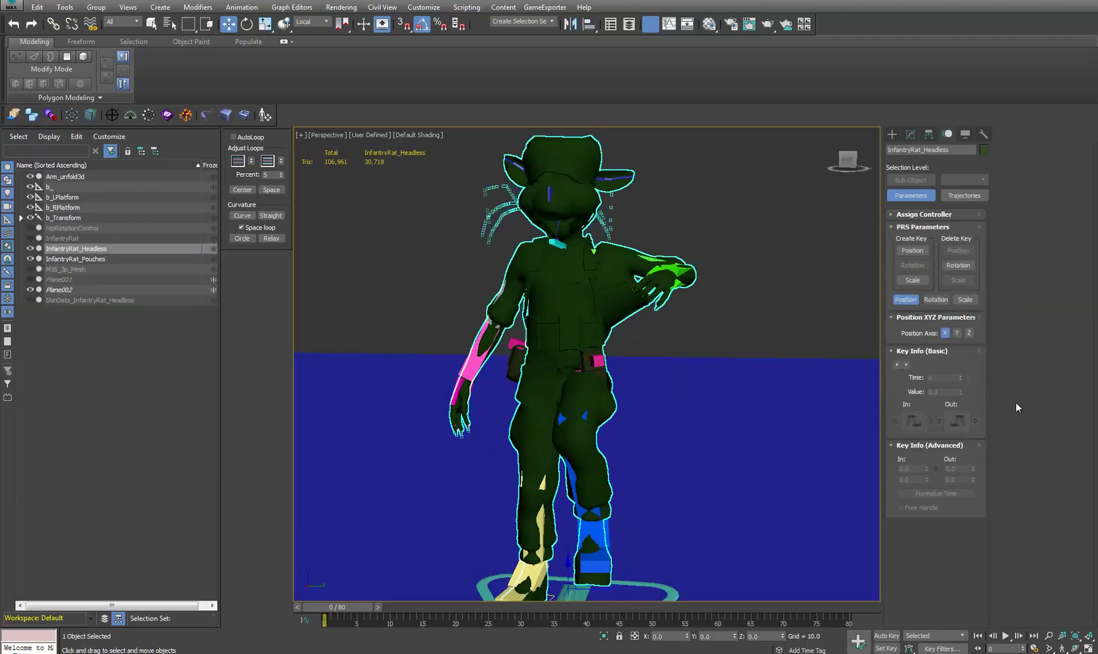
{"action": "left_click", "coordinate": [907, 134]}
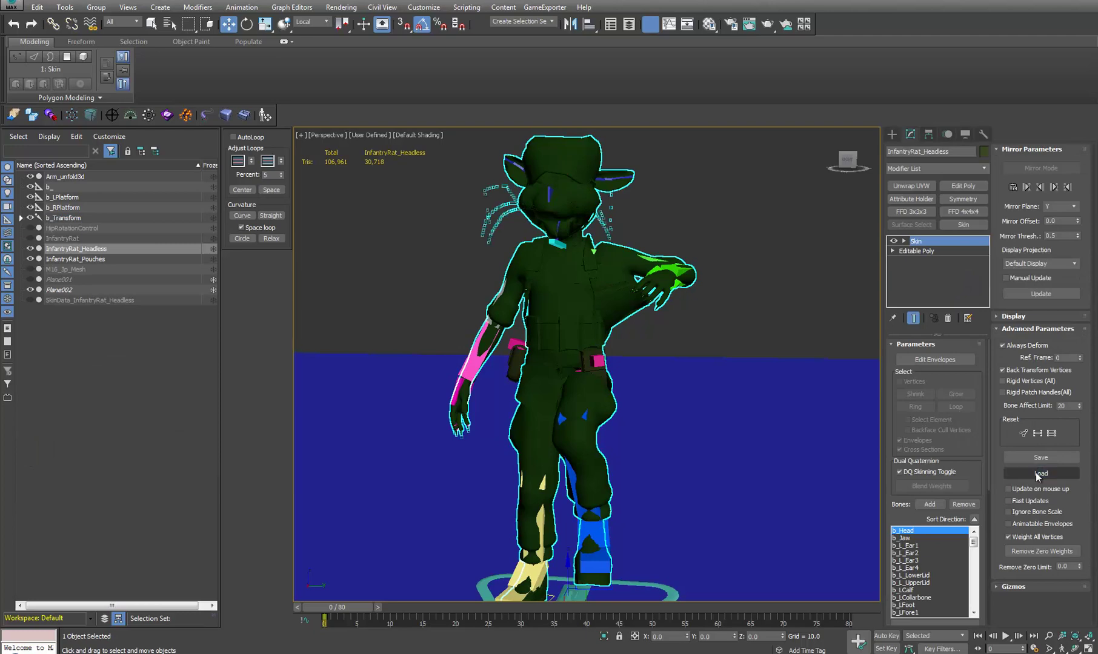
{"action": "left_click", "coordinate": [1039, 474]}
{"action": "left_click", "coordinate": [404, 265]}
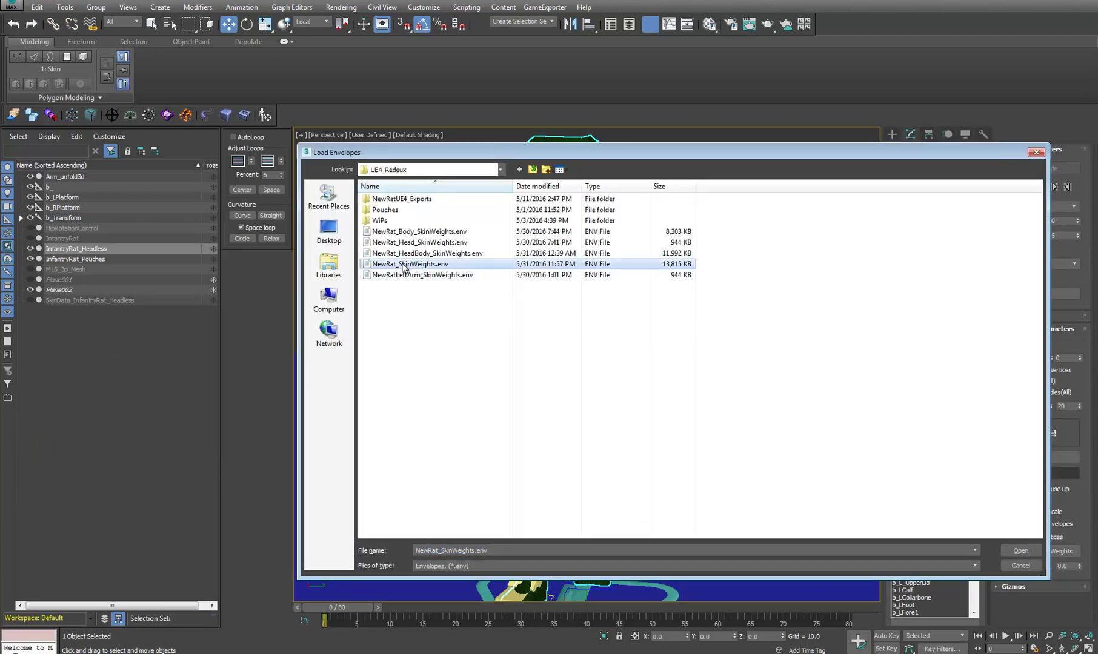
{"action": "double_click", "coordinate": [404, 267]}
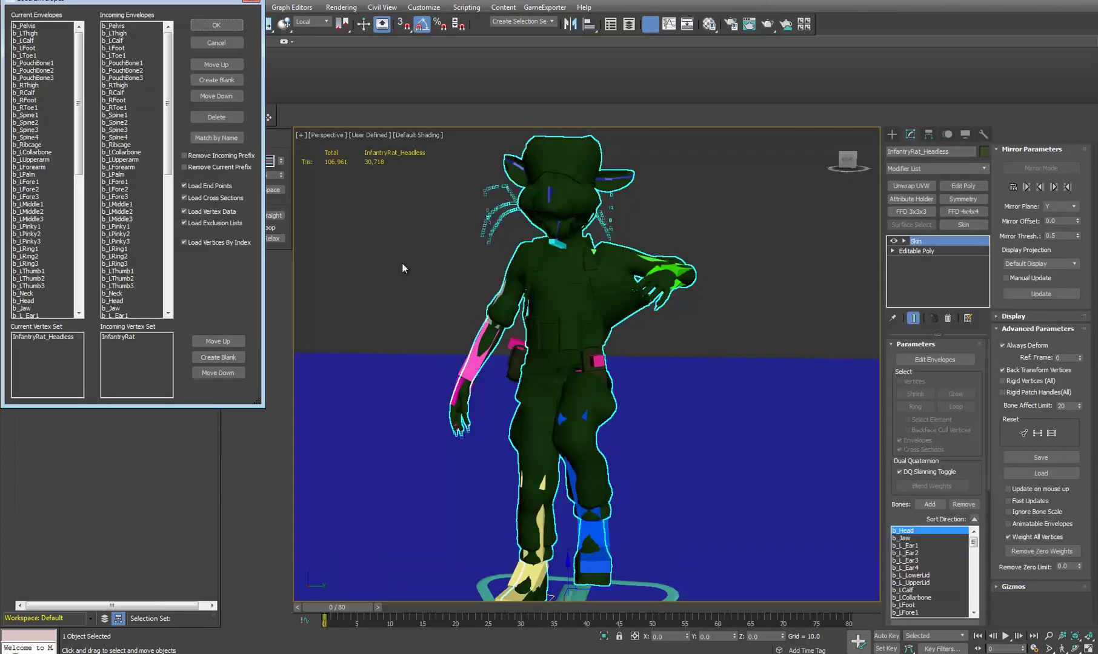
{"action": "left_click", "coordinate": [226, 138]}
{"action": "left_click", "coordinate": [219, 25]}
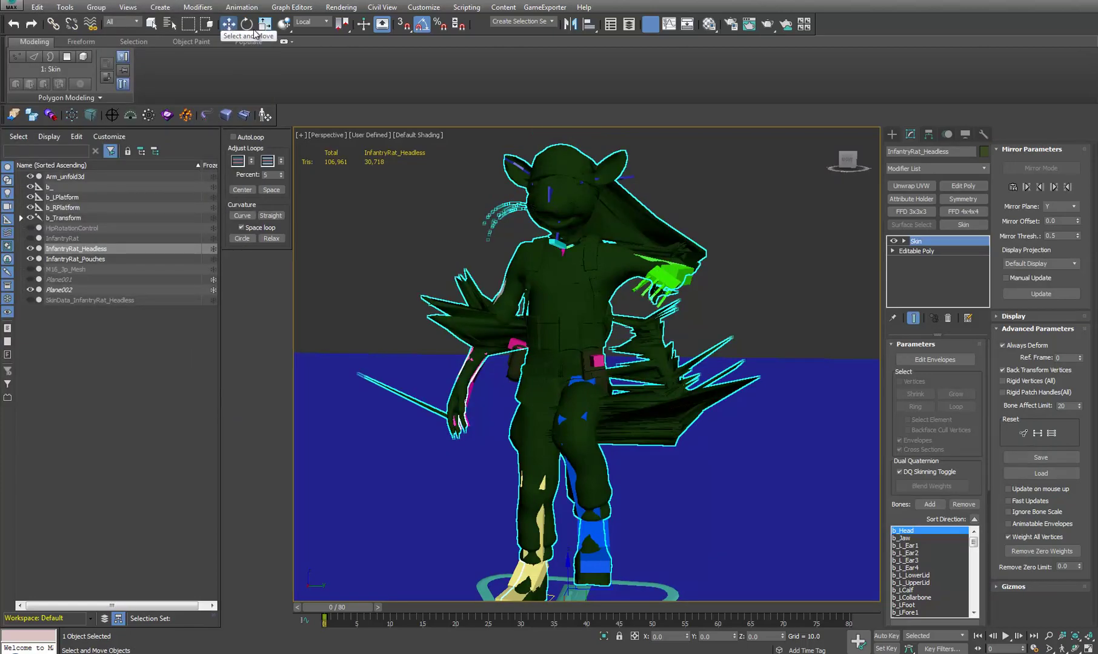
Inspect the posed InfantryRat_Headless mesh from the front and side to check its deformation with the loaded envelopes
{"action": "middle_click_drag", "start_coordinate": [649, 375], "coordinate": [550, 358], "text": "alt"}
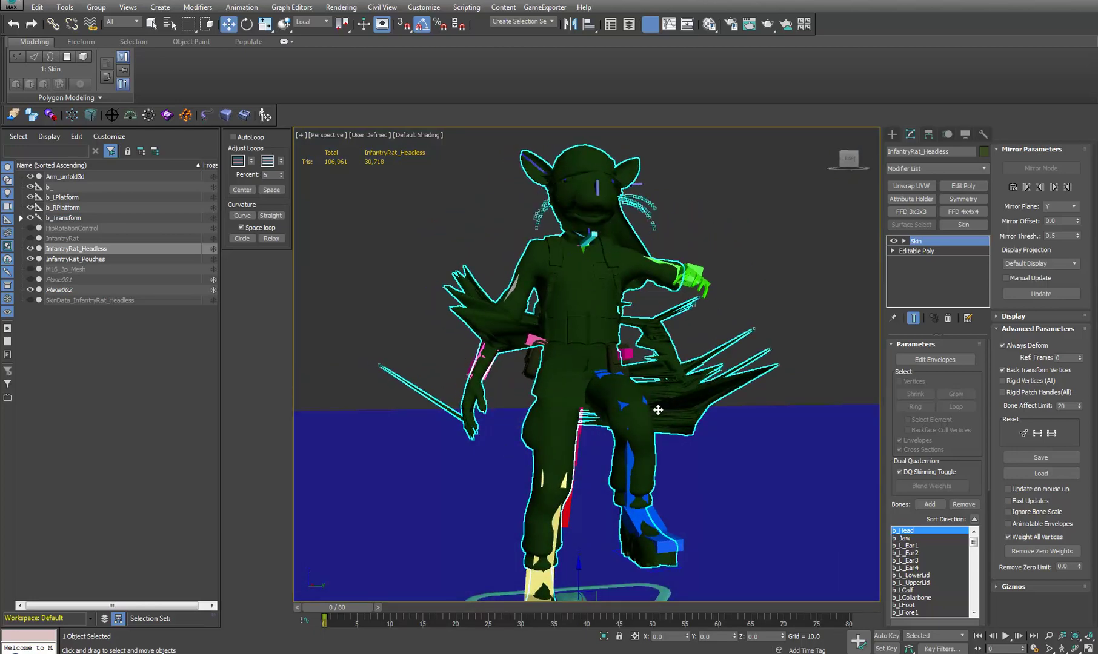
{"action": "middle_click_drag", "start_coordinate": [657, 409], "coordinate": [569, 313], "text": "alt"}
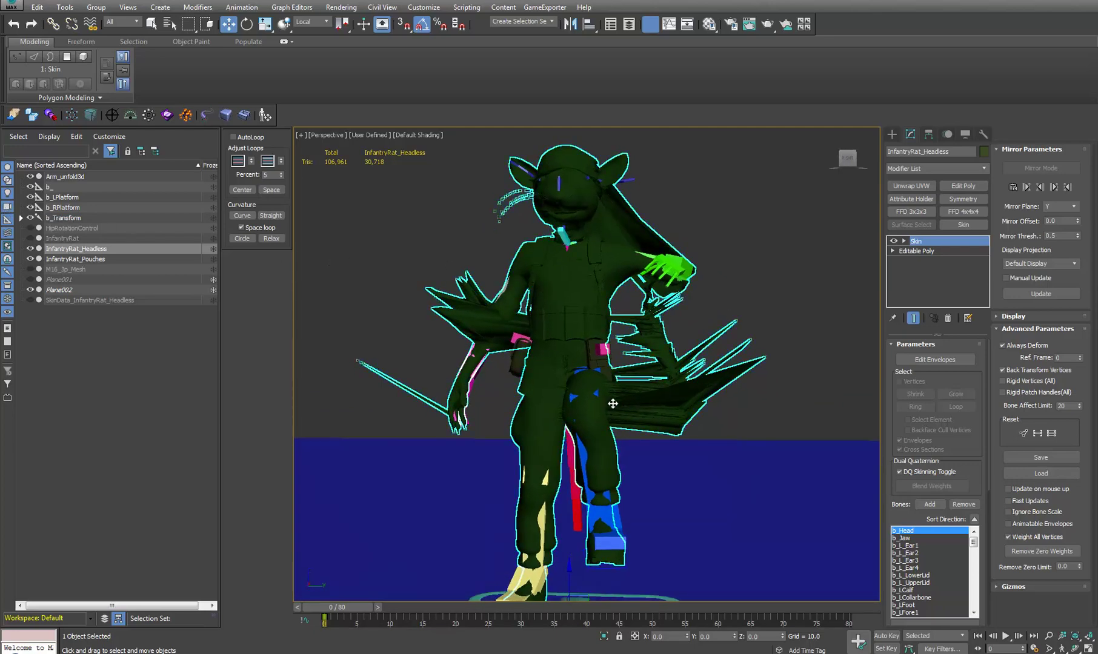
{"action": "middle_click_drag", "start_coordinate": [611, 369], "coordinate": [757, 291]}
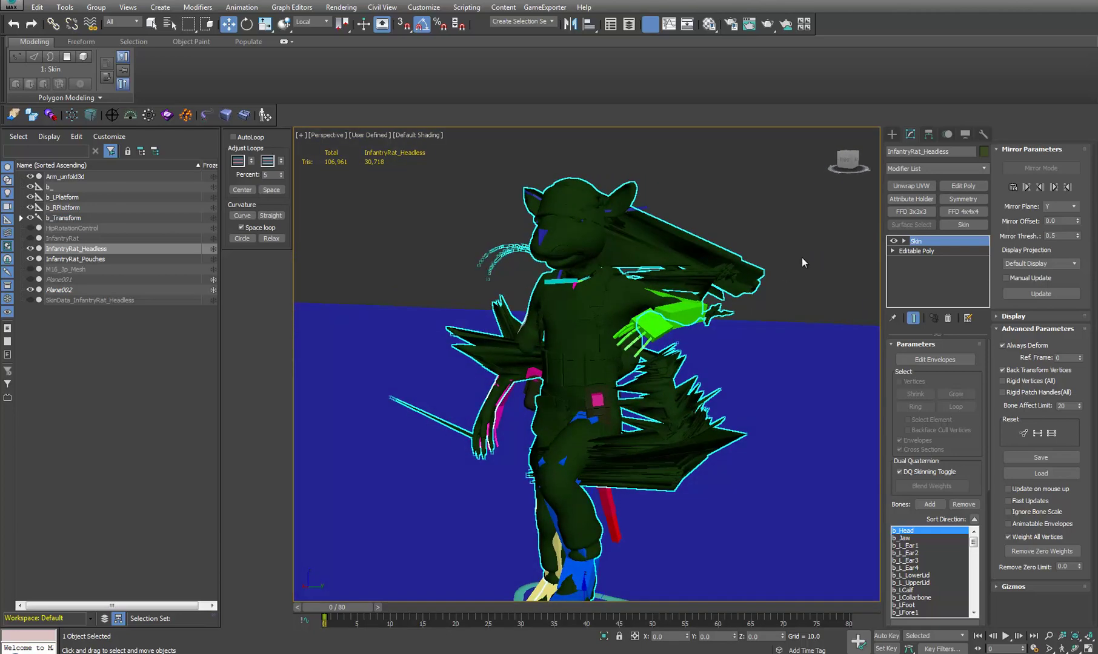
Unhide SkinData_InfantryRat_Headless, select it together with InfantryRat_Headless, and start importing the skin data with SkinUtilities
{"action": "left_click", "coordinate": [983, 134]}
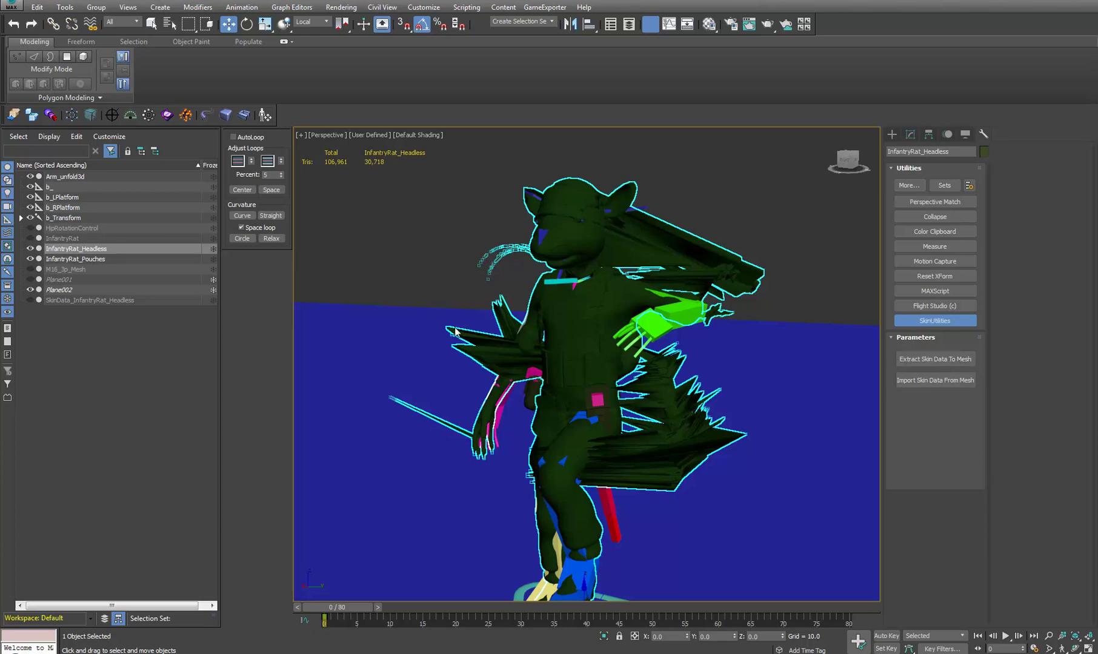
{"action": "middle_click_drag", "start_coordinate": [592, 446], "coordinate": [581, 412]}
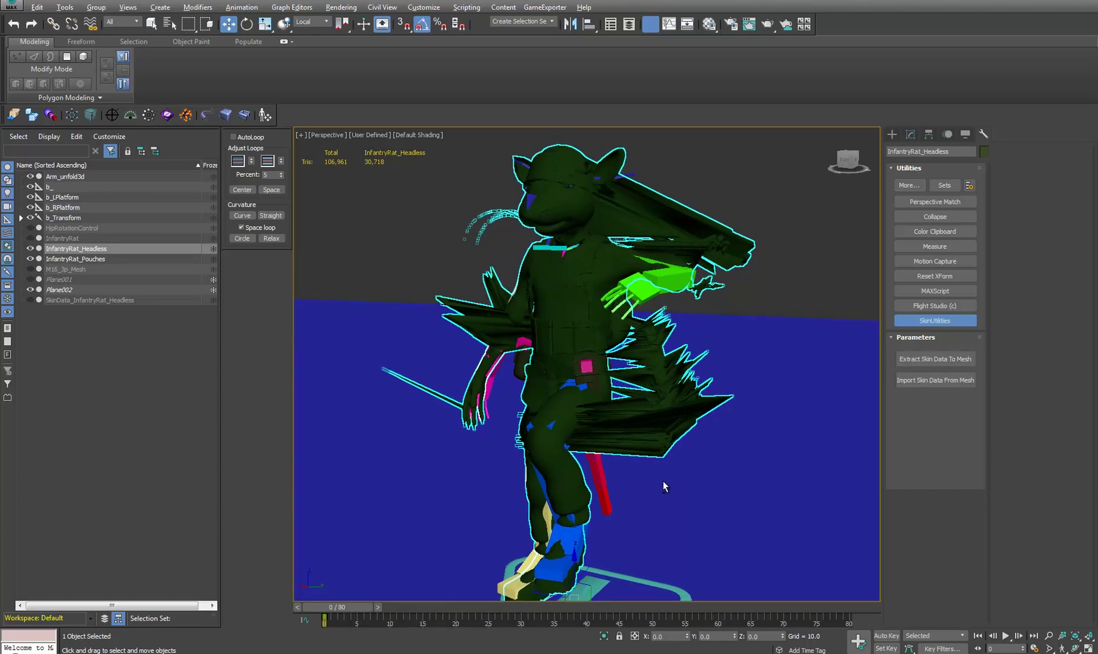
{"action": "middle_click_drag", "start_coordinate": [662, 482], "coordinate": [641, 479], "text": "alt"}
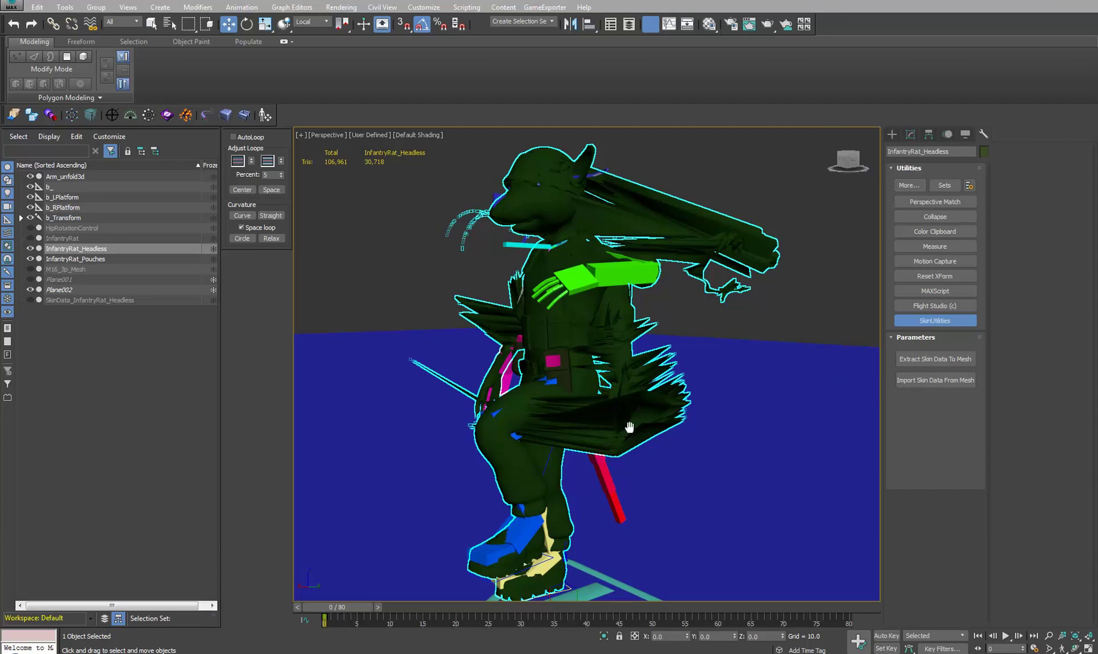
{"action": "middle_click_drag", "start_coordinate": [630, 427], "coordinate": [594, 410], "text": "alt"}
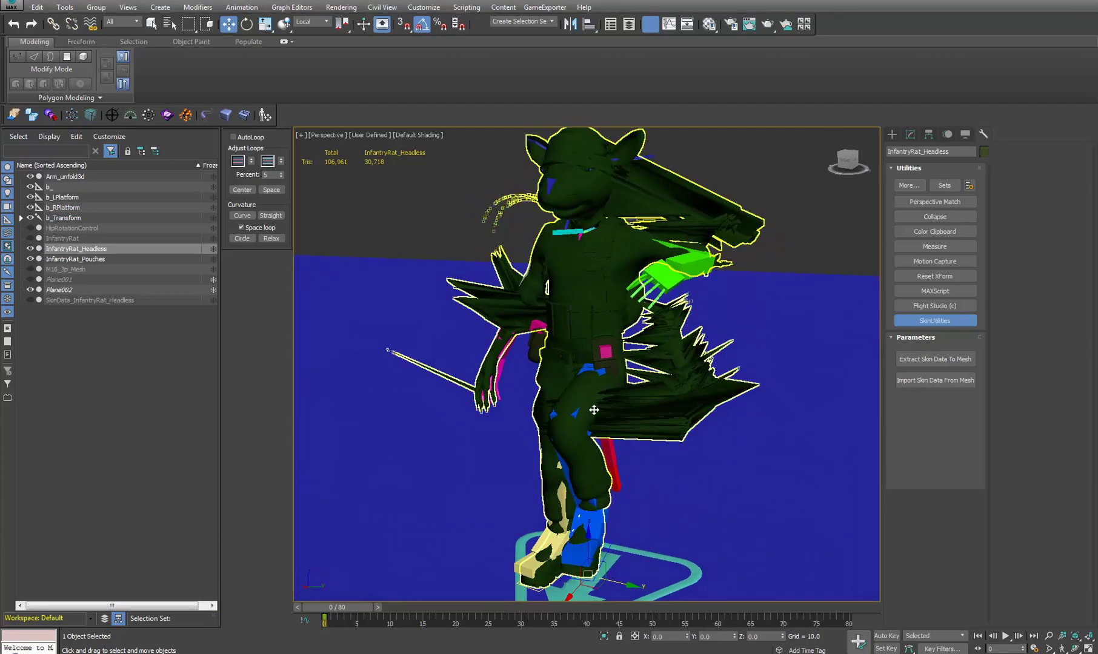
{"action": "left_click", "coordinate": [31, 298]}
{"action": "left_click", "coordinate": [68, 300], "text": "ctrl"}
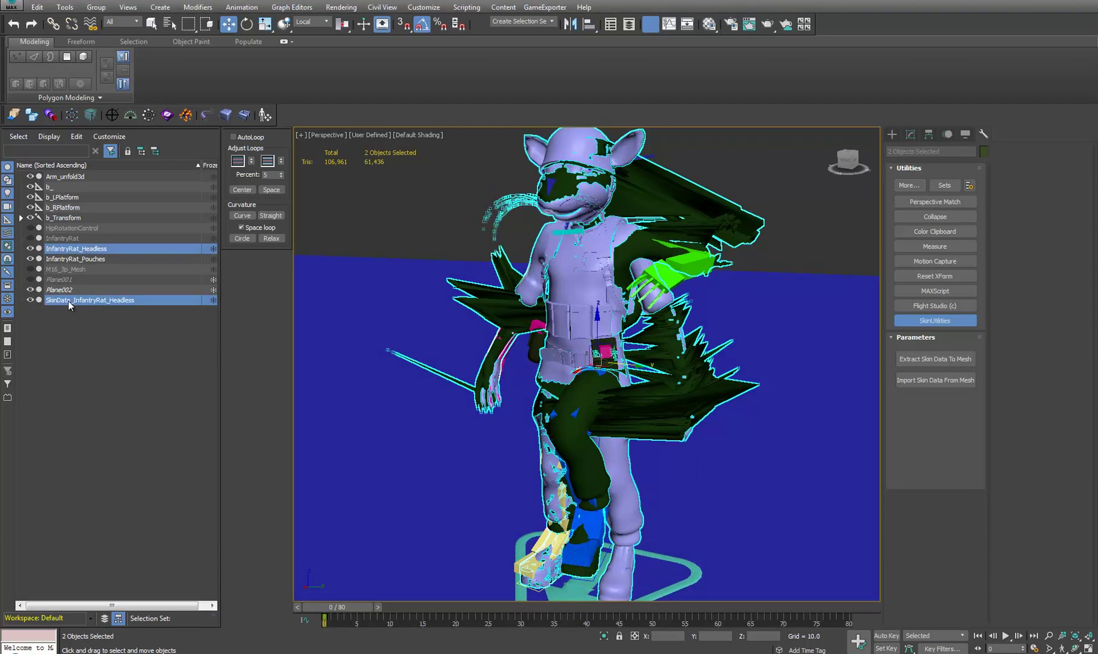
{"action": "left_click", "coordinate": [935, 379]}
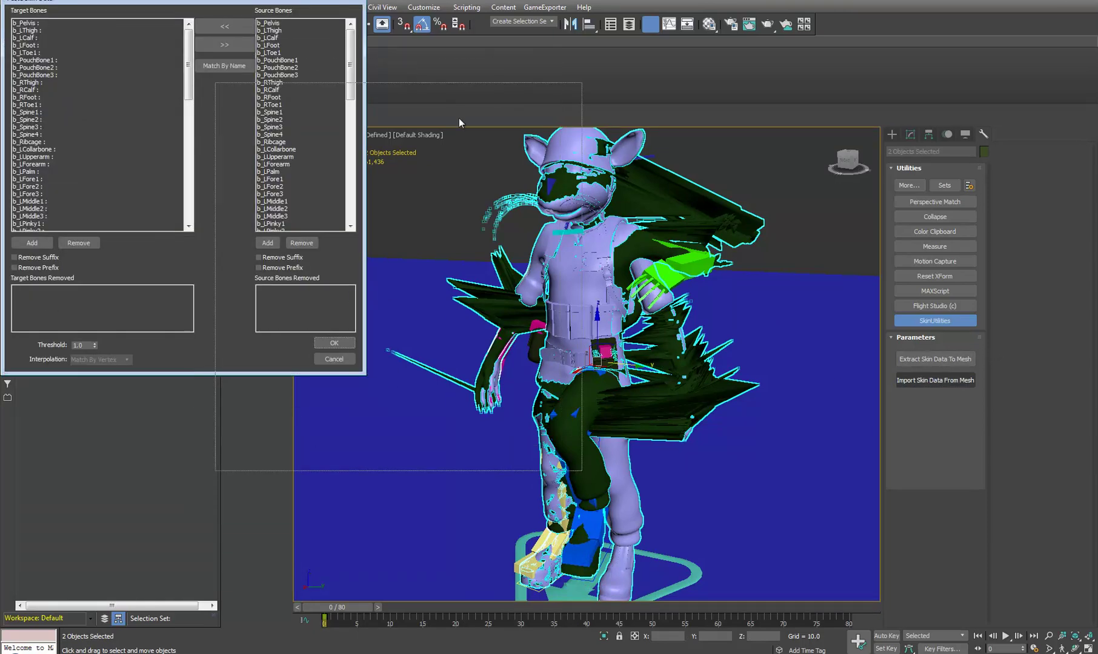
Match all target and source bones by name and paste the skin data onto the InfantryRat_Headless mesh
{"action": "left_click_drag", "start_coordinate": [208, 7], "coordinate": [402, 128]}
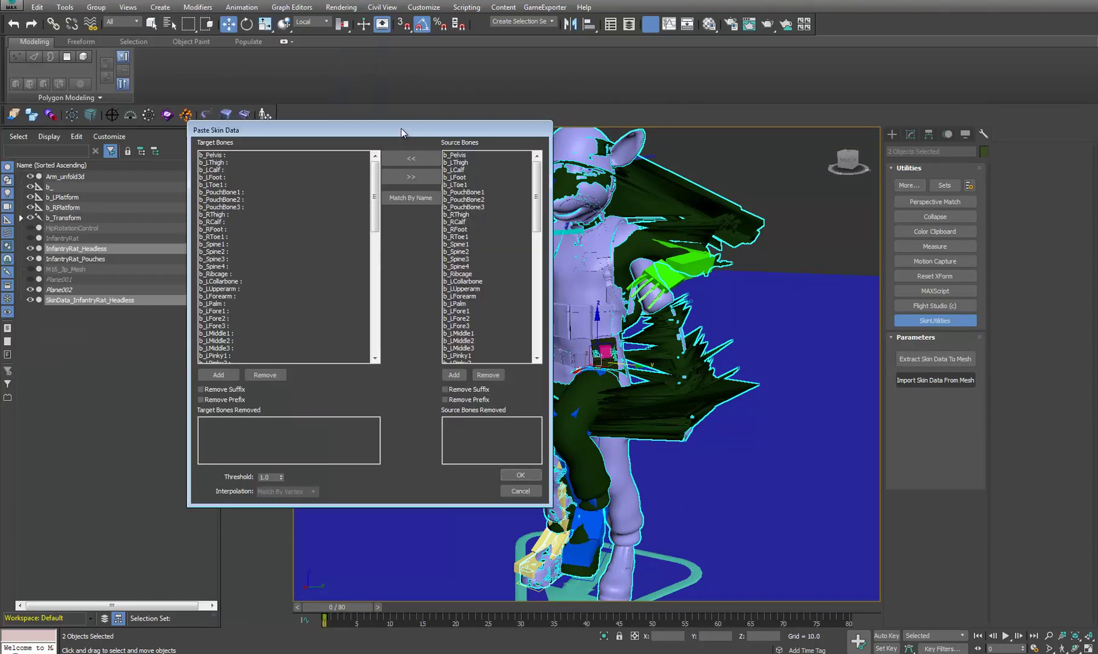
{"action": "left_click", "coordinate": [413, 202]}
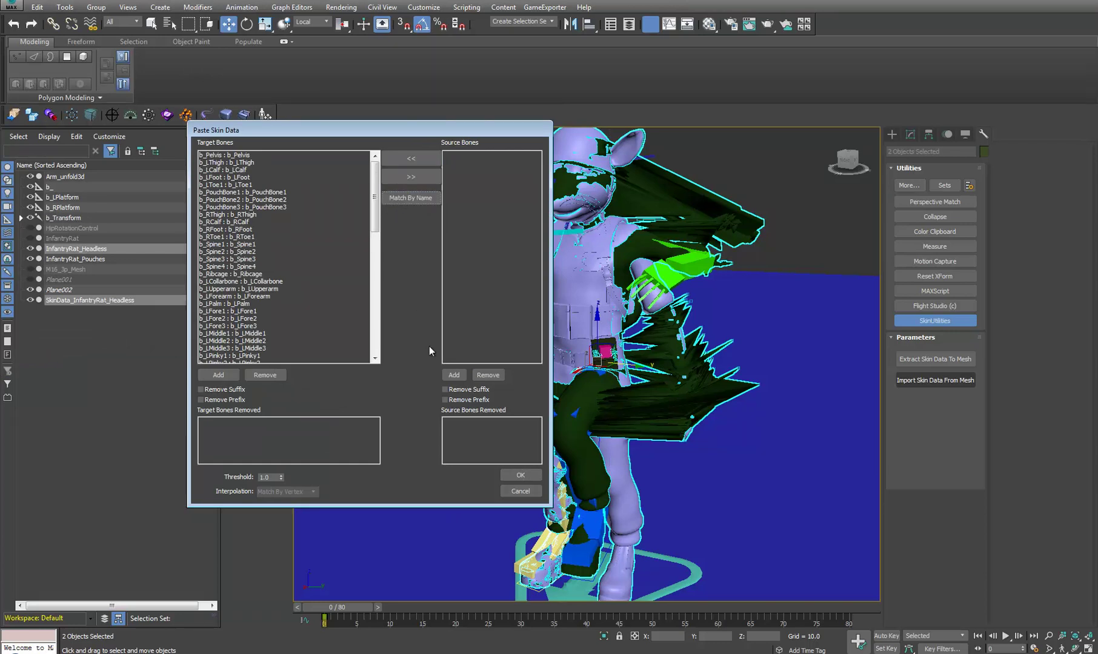
{"action": "left_click", "coordinate": [518, 475]}
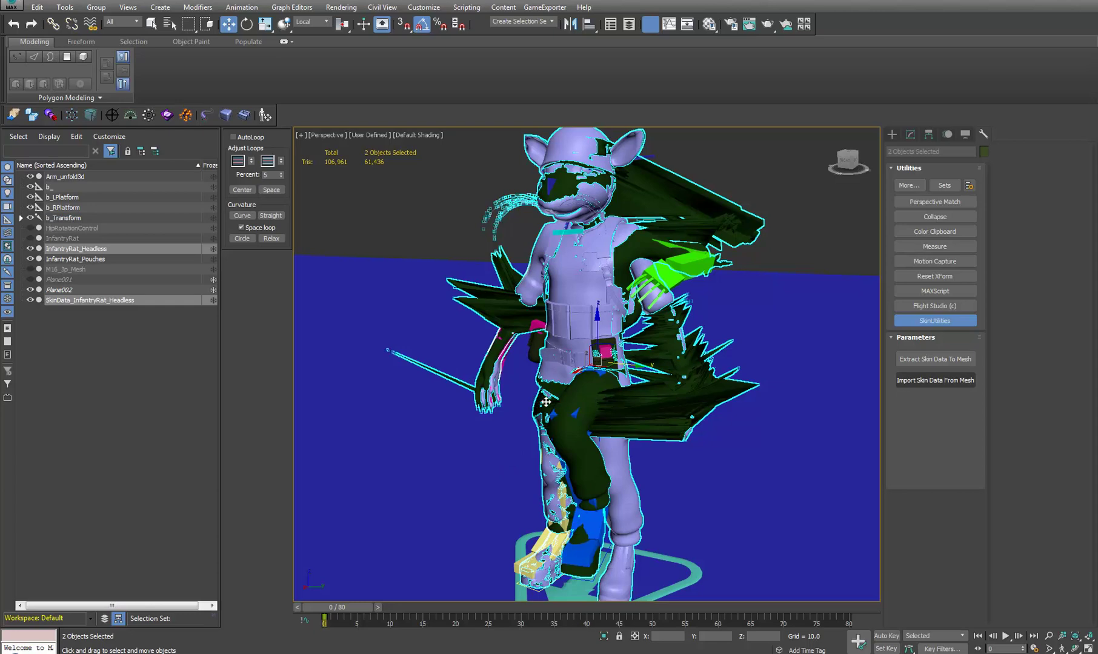
{"action": "middle_click_drag", "start_coordinate": [538, 399], "coordinate": [525, 413]}
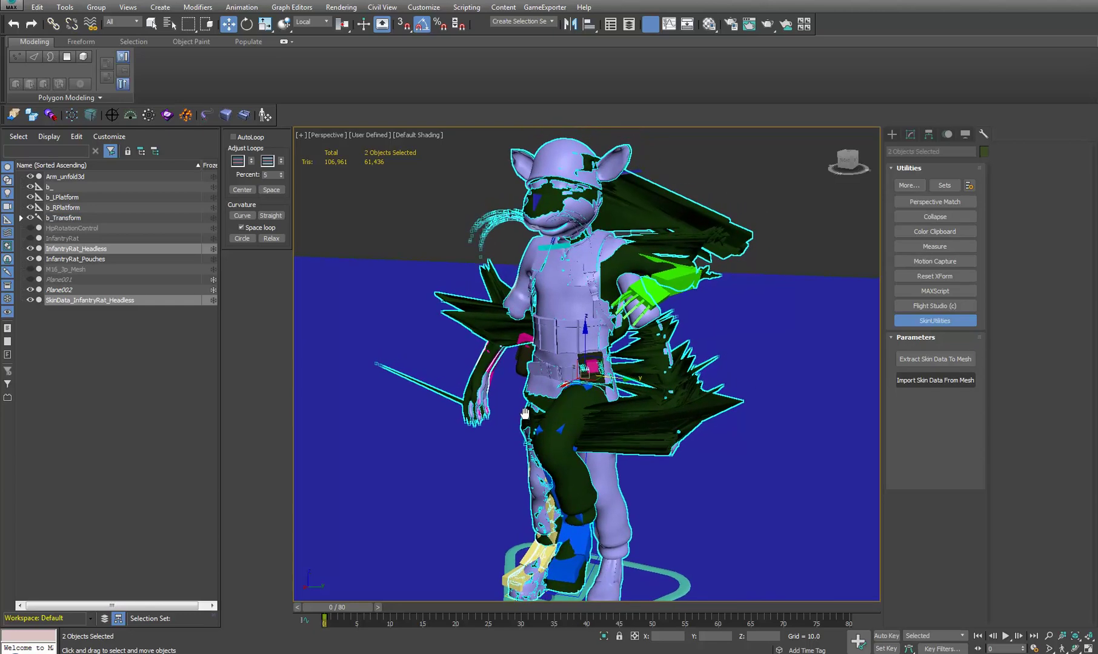
Select only the InfantryRat_Headless mesh and inspect its Skin modifier and deformation
{"action": "left_click", "coordinate": [932, 382]}
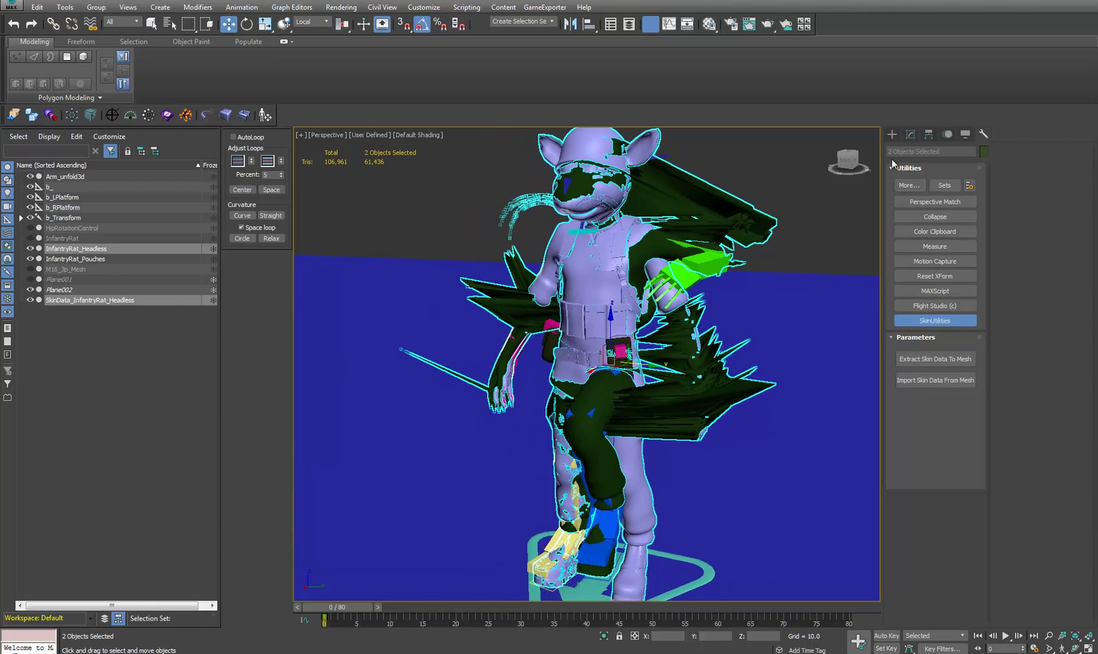
{"action": "left_click", "coordinate": [910, 134]}
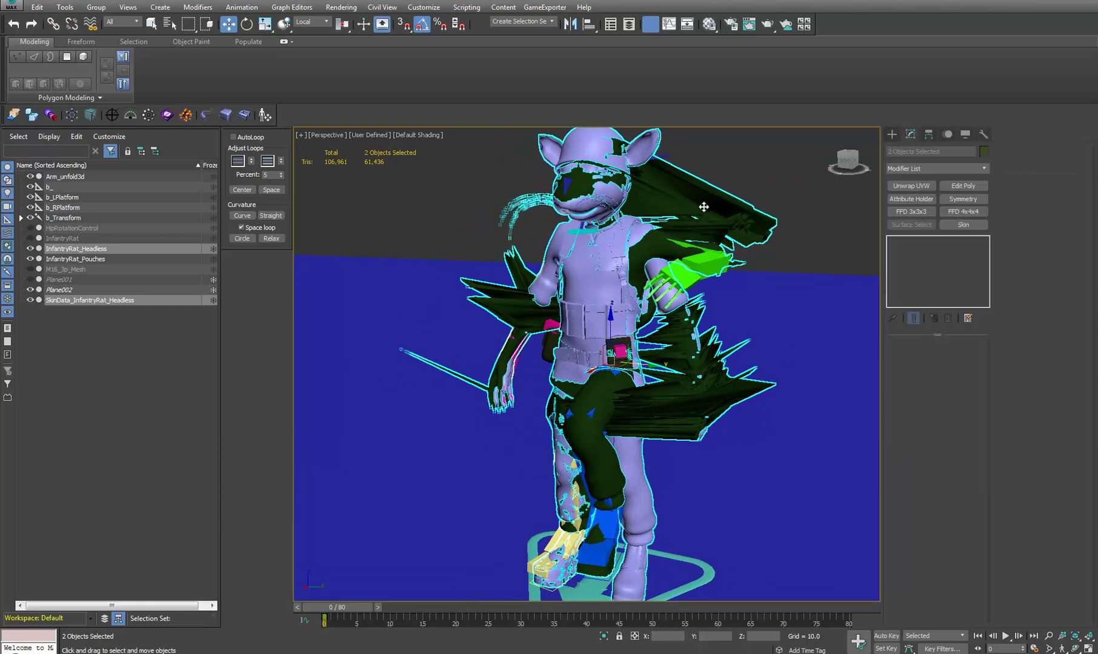
{"action": "left_click", "coordinate": [735, 181]}
{"action": "left_click", "coordinate": [600, 191]}
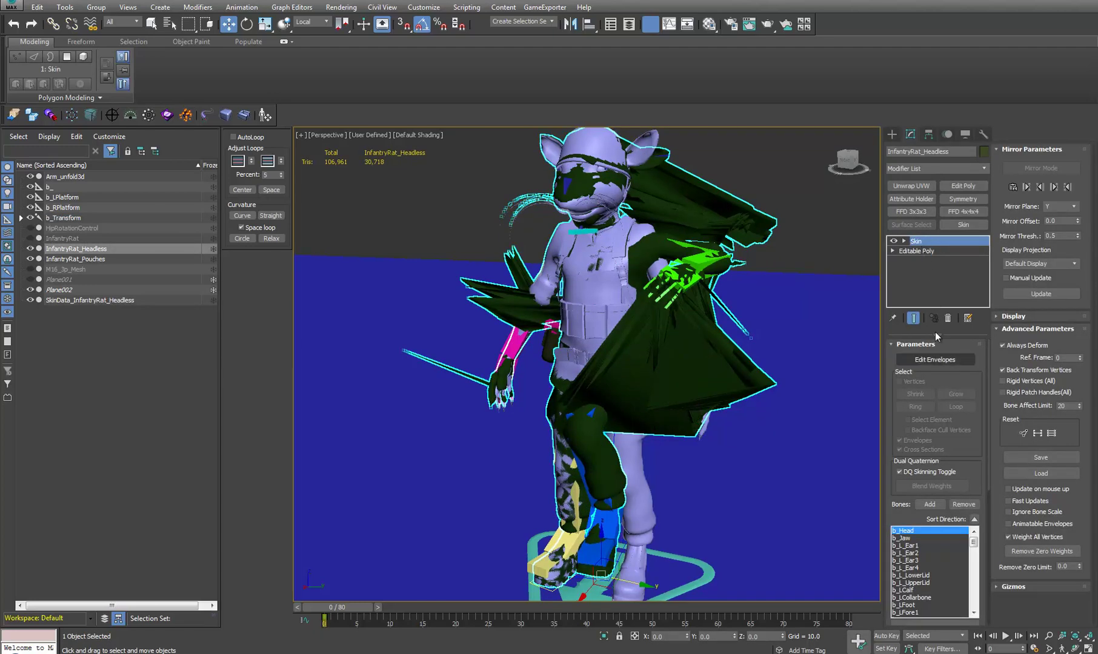
{"action": "middle_click_drag", "start_coordinate": [708, 304], "coordinate": [715, 350]}
Add SkinData_InfantryRat_Headless to the selection, start importing skin data from the mesh and match the bones by name
{"action": "left_click", "coordinate": [72, 300], "text": "ctrl"}
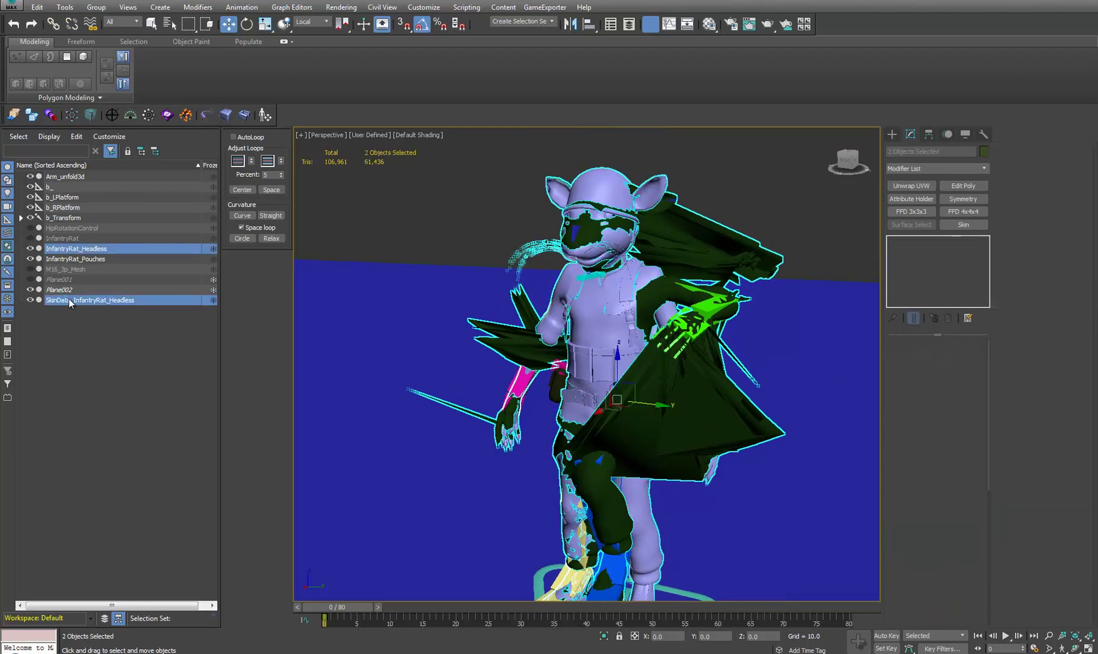
{"action": "left_click", "coordinate": [982, 134]}
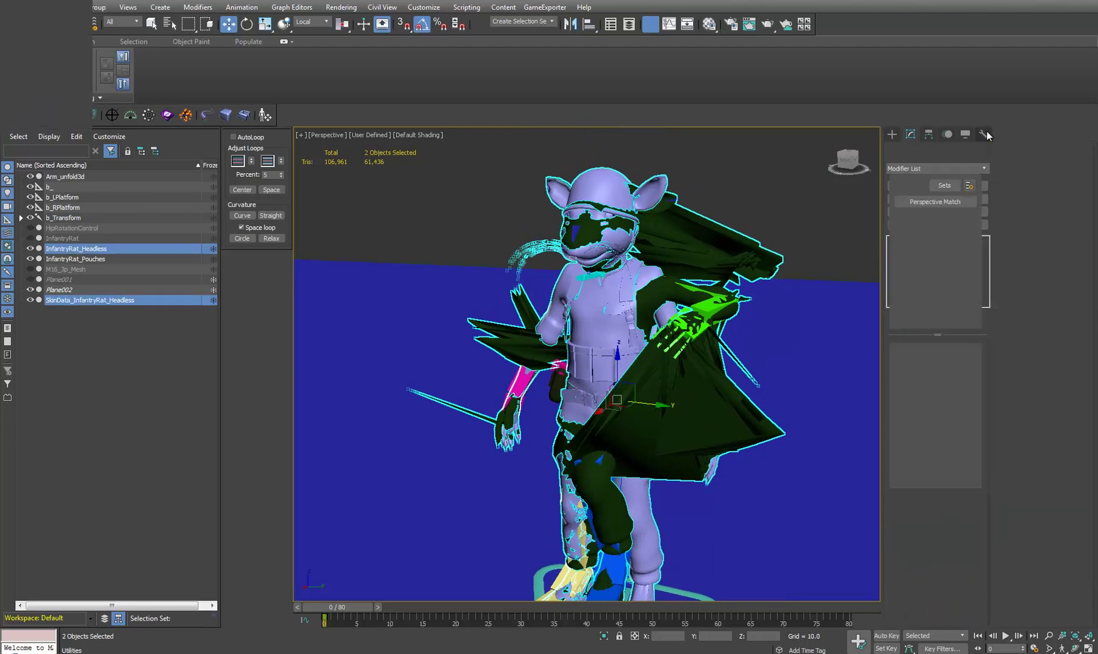
{"action": "left_click", "coordinate": [934, 320]}
{"action": "left_click", "coordinate": [922, 382]}
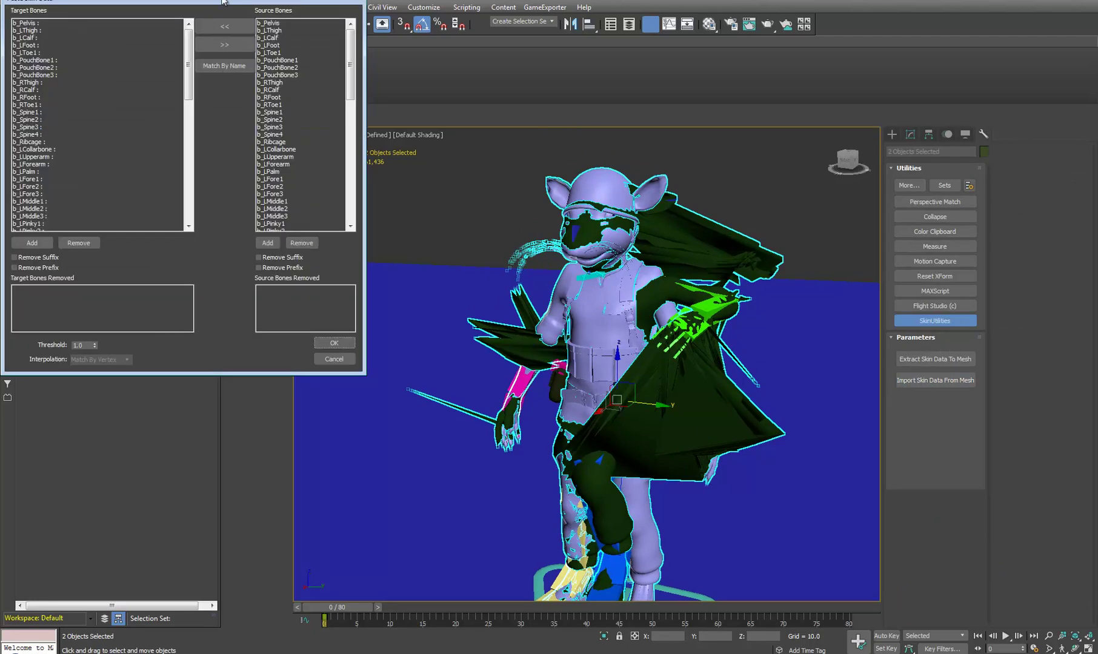
{"action": "left_click_drag", "start_coordinate": [225, 3], "coordinate": [355, 111]}
{"action": "left_click", "coordinate": [364, 179]}
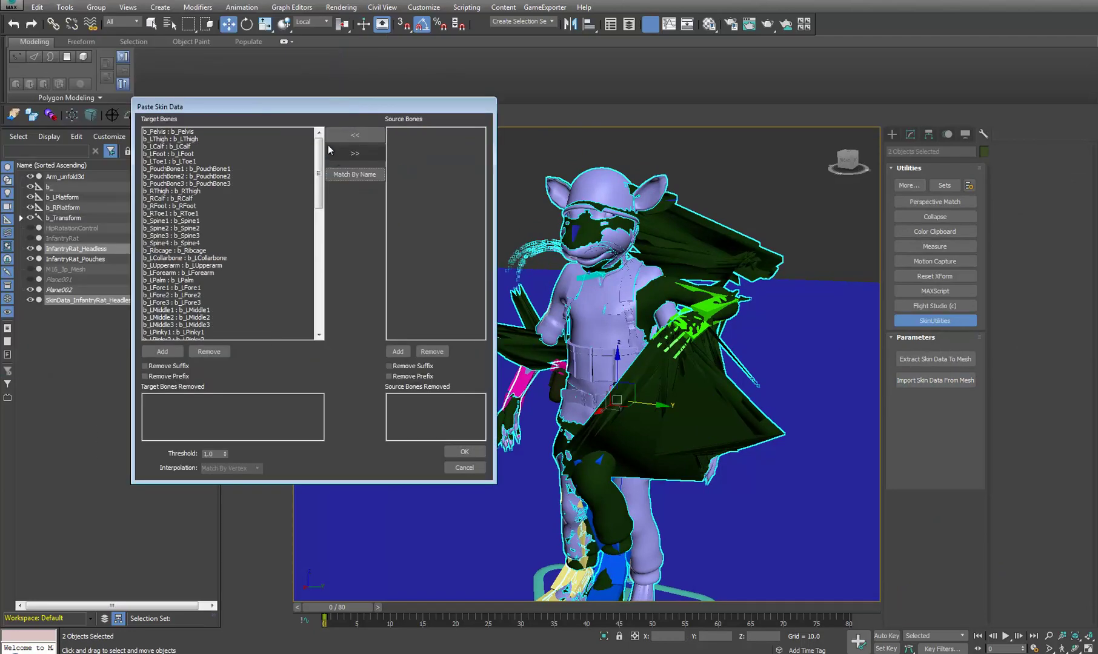
Remove all source bone assignments from the full list of target bones, from b_Pelvis to b_Tail5
{"action": "left_click_drag", "start_coordinate": [320, 157], "coordinate": [326, 285]}
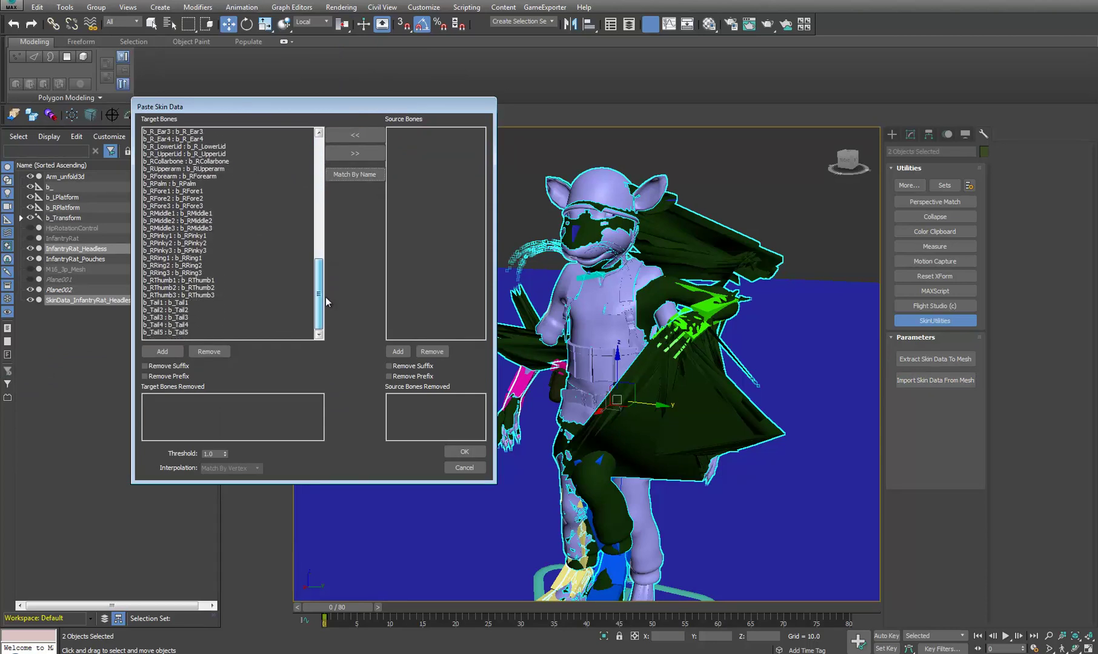
{"action": "left_click", "coordinate": [345, 154]}
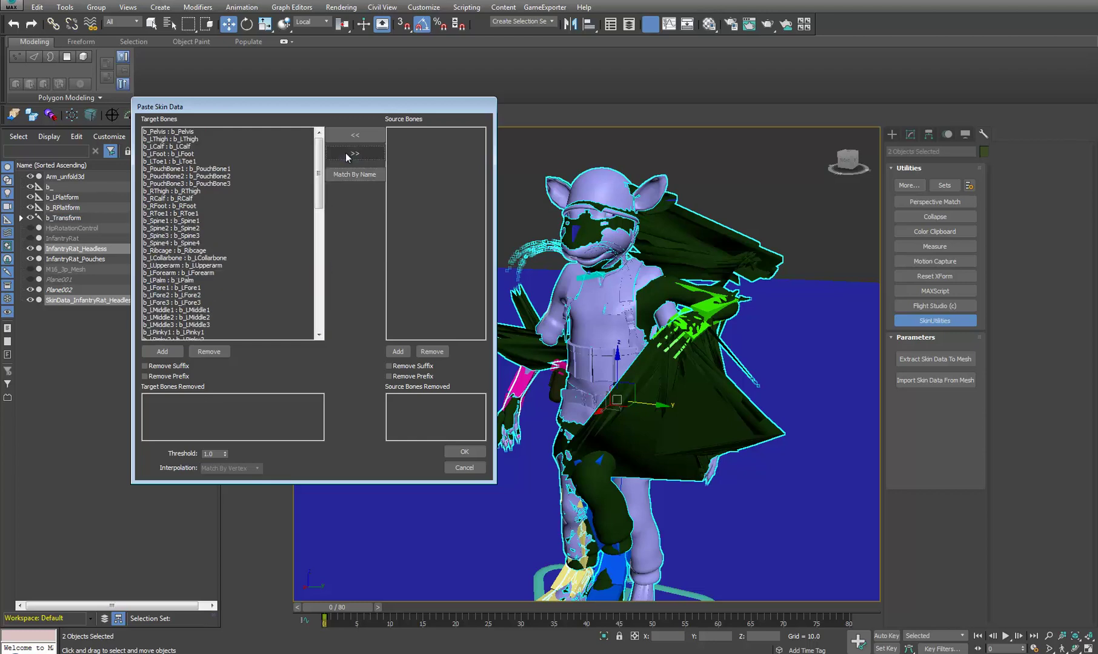
{"action": "scroll", "coordinate": [209, 272], "scroll_direction": "down", "scroll_amount": 7}
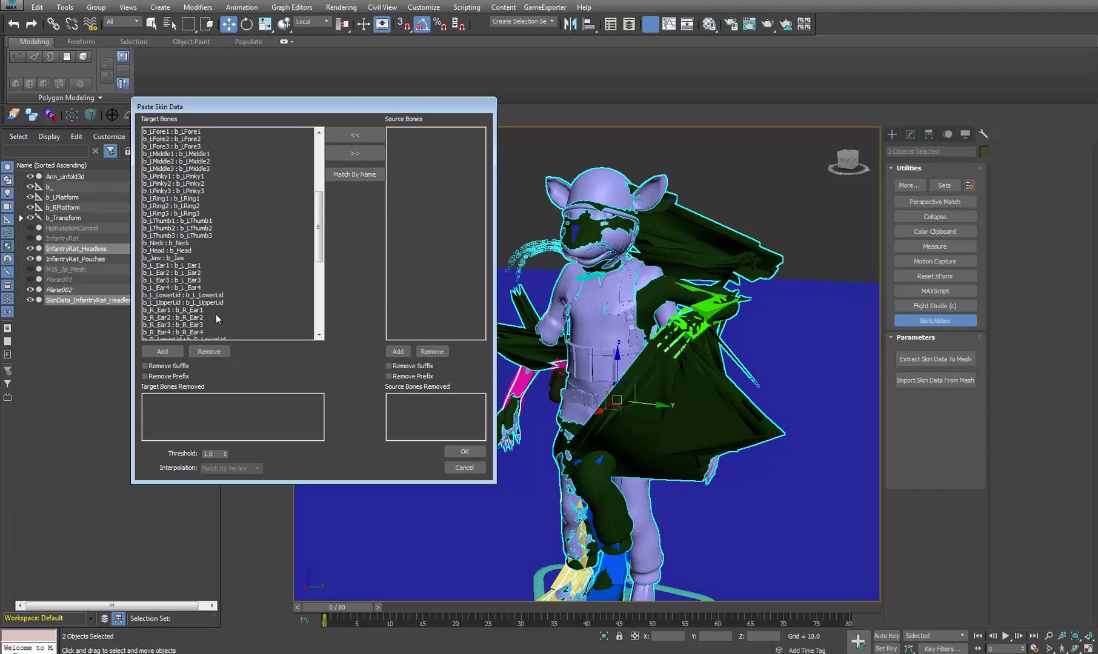
{"action": "scroll", "coordinate": [235, 309], "scroll_direction": "down", "scroll_amount": 9}
{"action": "left_click", "coordinate": [167, 332], "text": "shift"}
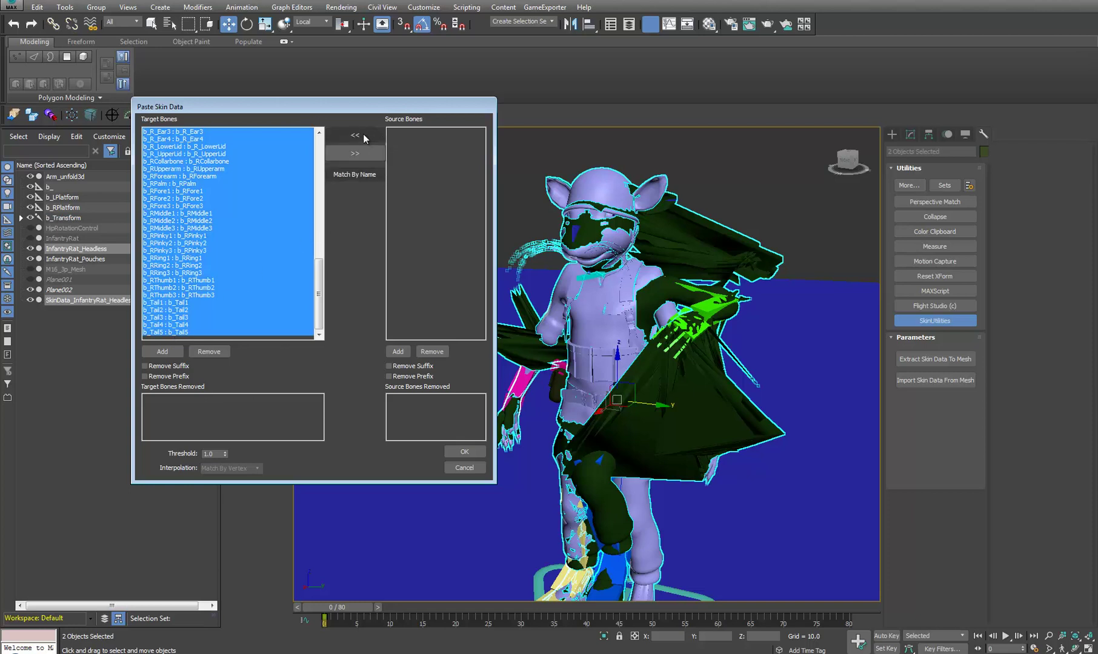
{"action": "left_click", "coordinate": [355, 154]}
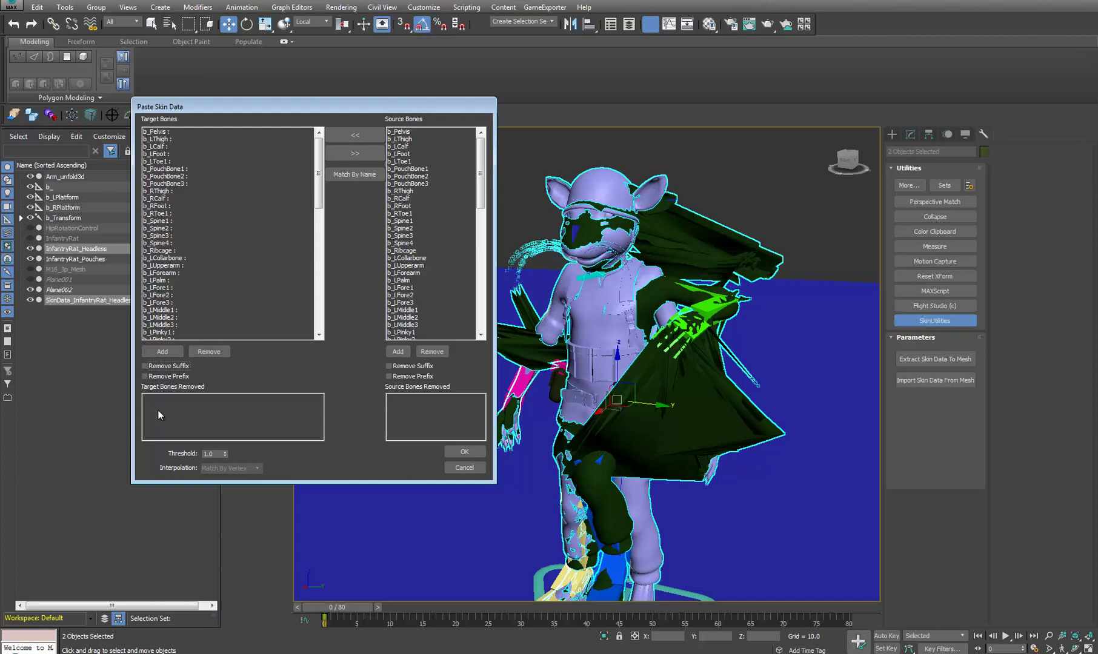
Look through the unpaired target and source bones, and pair them all by name again
{"action": "left_click_drag", "start_coordinate": [320, 169], "coordinate": [320, 299]}
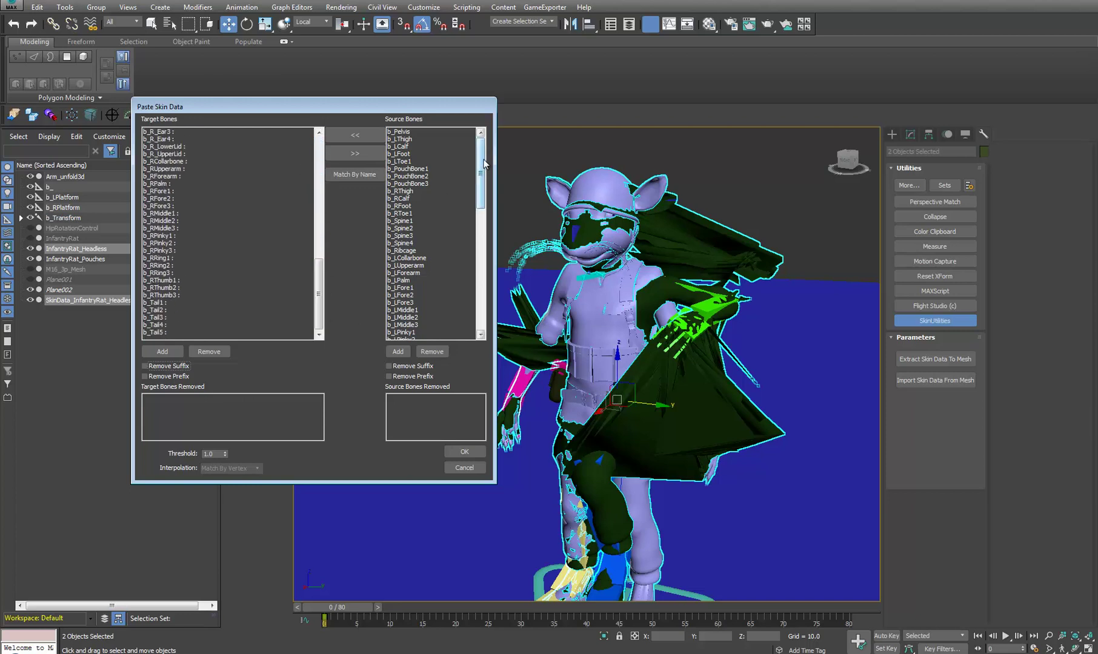
{"action": "left_click_drag", "start_coordinate": [481, 179], "coordinate": [484, 141]}
{"action": "scroll", "coordinate": [330, 252], "scroll_direction": "up", "scroll_amount": 10}
{"action": "left_click", "coordinate": [358, 173]}
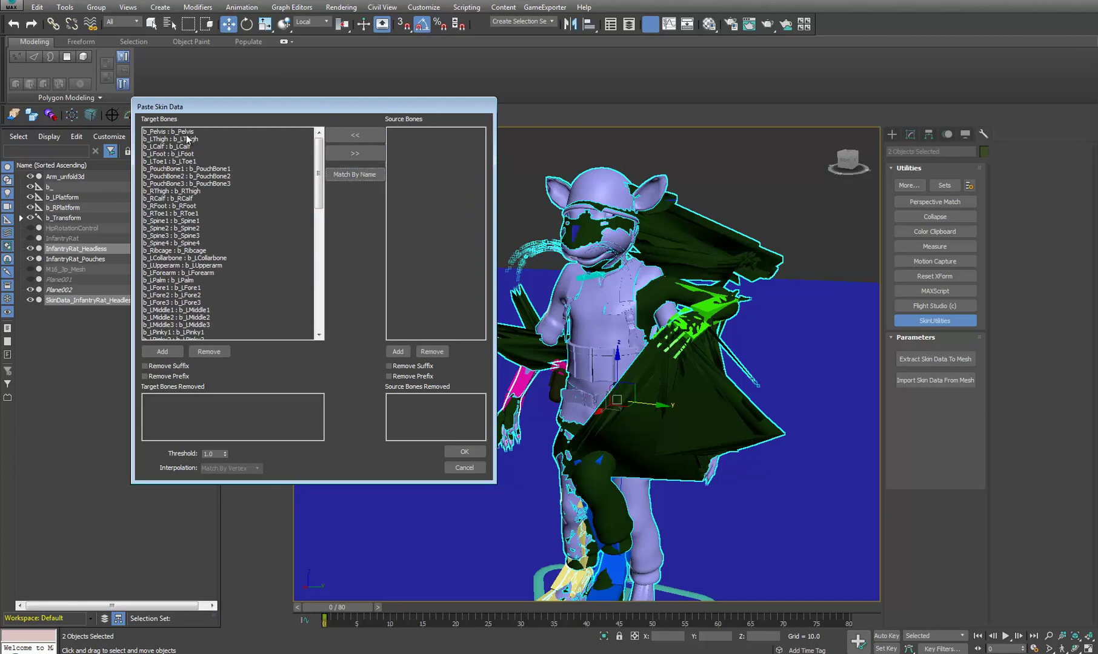
Unpair b_Pelvis, manually assign the source b_Pelvis back to its target bone, and cancel the skin data paste
{"action": "left_click", "coordinate": [200, 132]}
{"action": "left_click", "coordinate": [371, 153]}
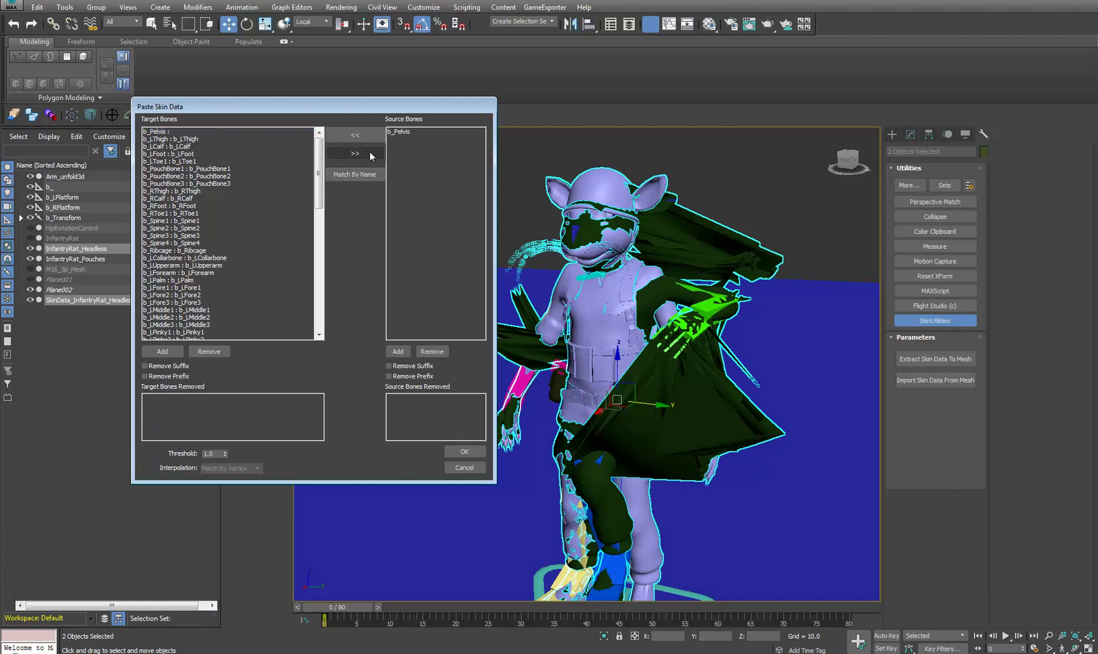
{"action": "left_click", "coordinate": [400, 132]}
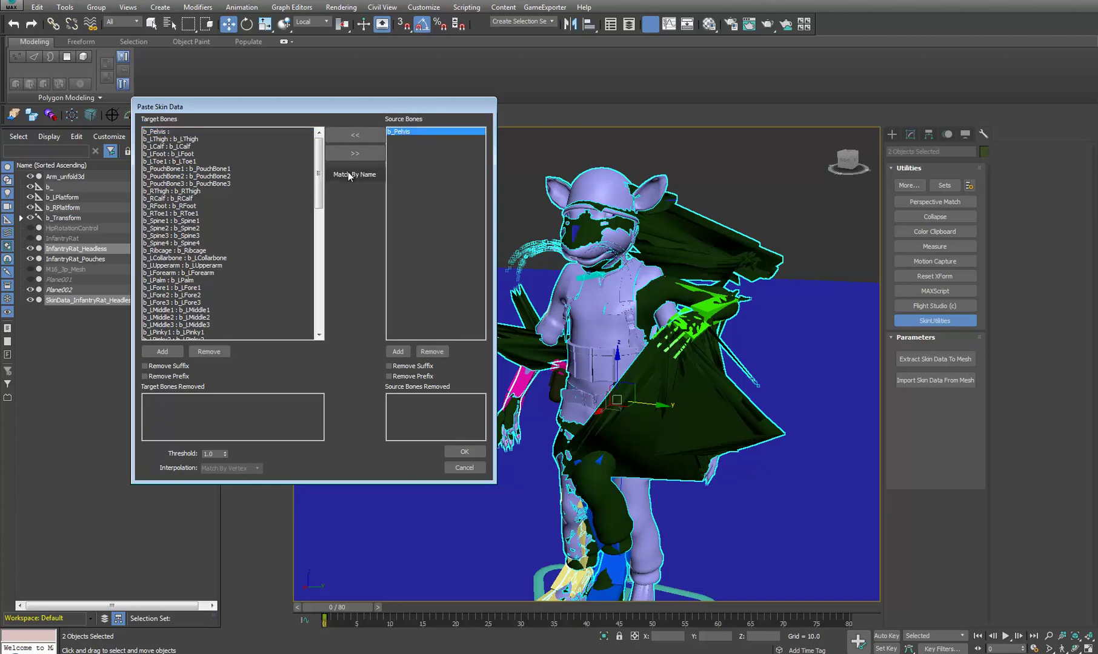
{"action": "left_click", "coordinate": [355, 134]}
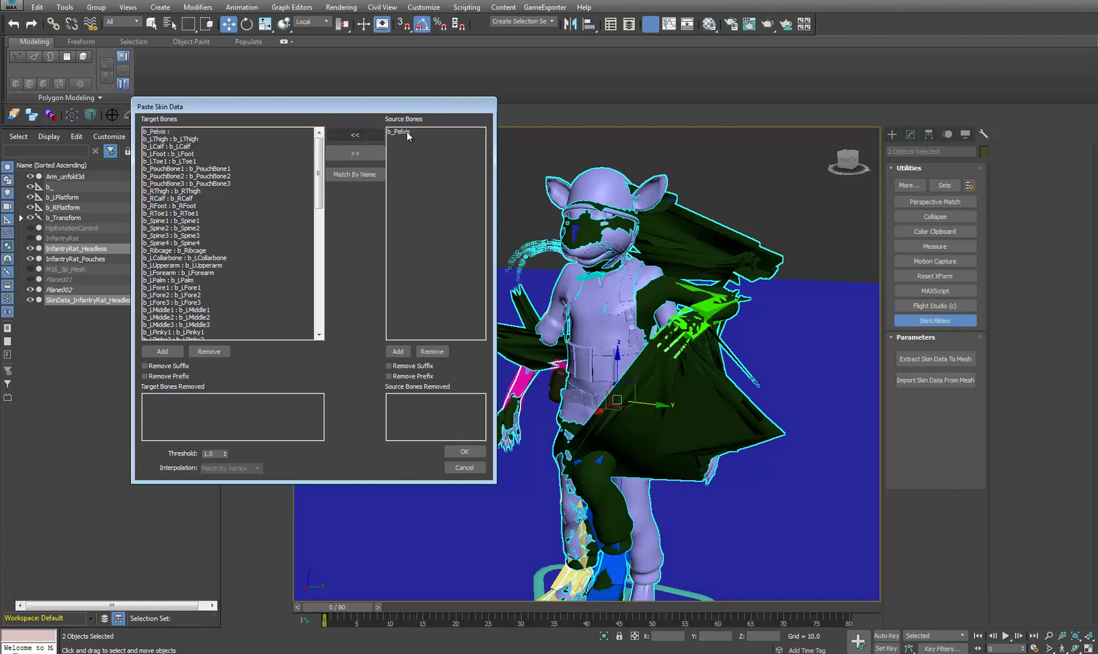
{"action": "left_click", "coordinate": [406, 132]}
{"action": "left_click", "coordinate": [347, 137]}
{"action": "left_click", "coordinate": [402, 131]}
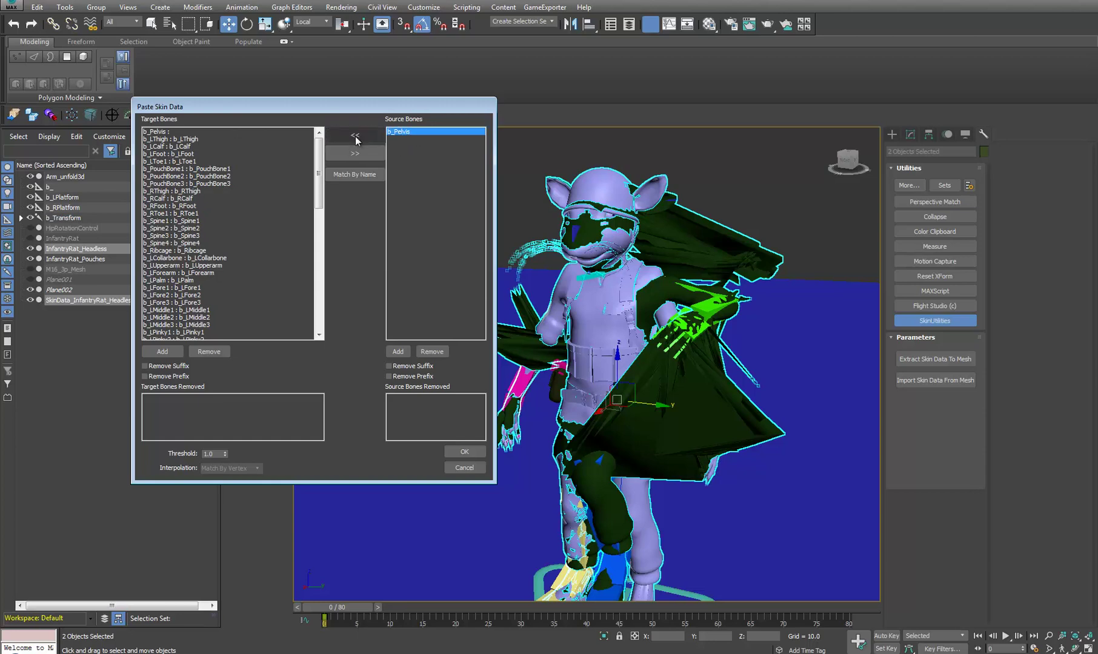
{"action": "left_click", "coordinate": [163, 132]}
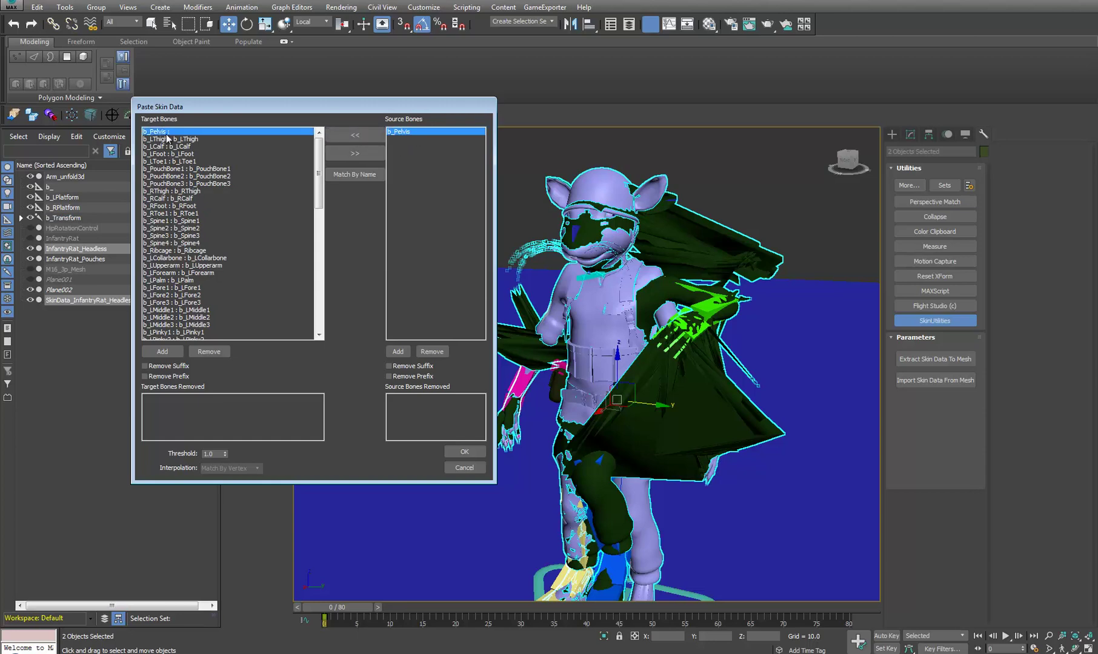
{"action": "left_click", "coordinate": [360, 137]}
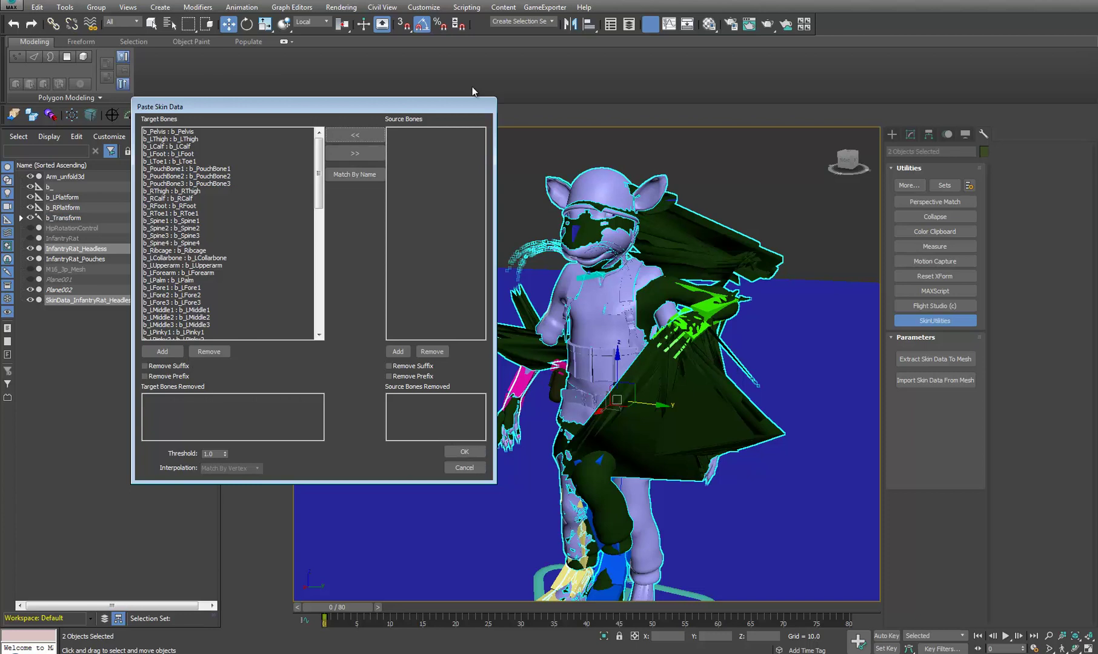
{"action": "left_click", "coordinate": [461, 467]}
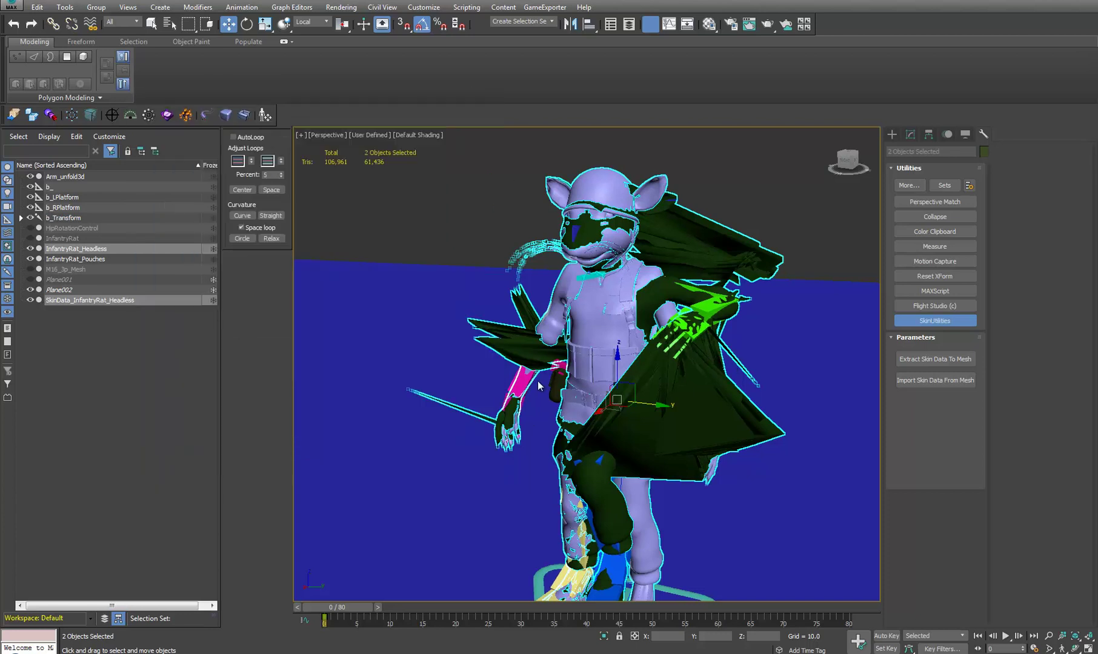
Select the b_LForearm bone and switch the CAT rig from animation mode to setup mode
{"action": "left_click", "coordinate": [638, 379]}
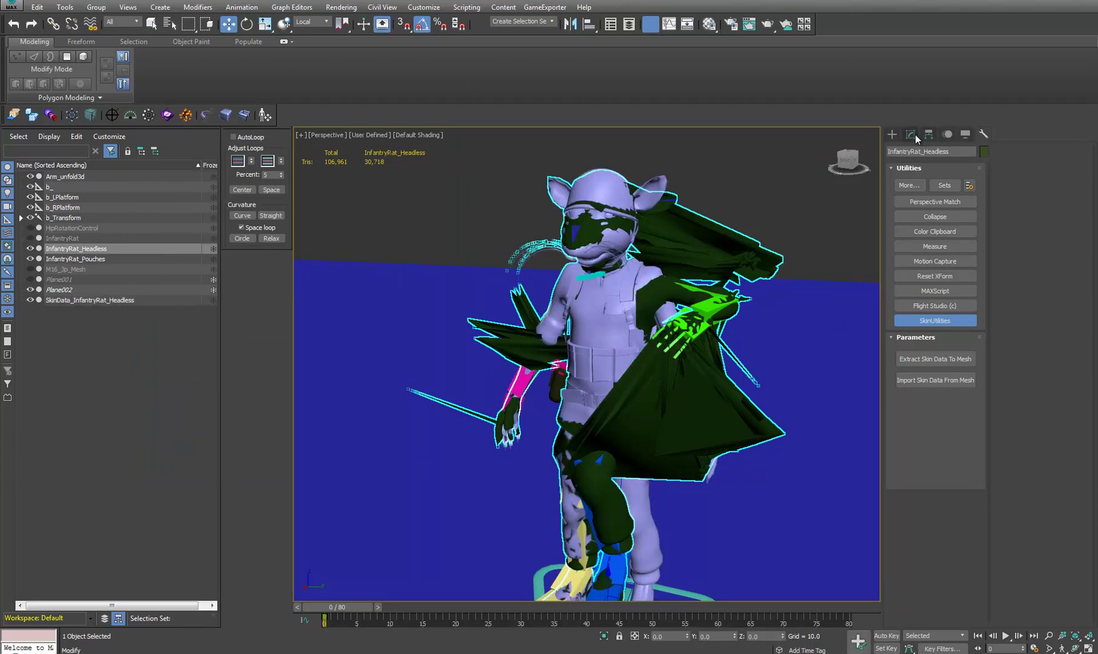
{"action": "left_click", "coordinate": [713, 310]}
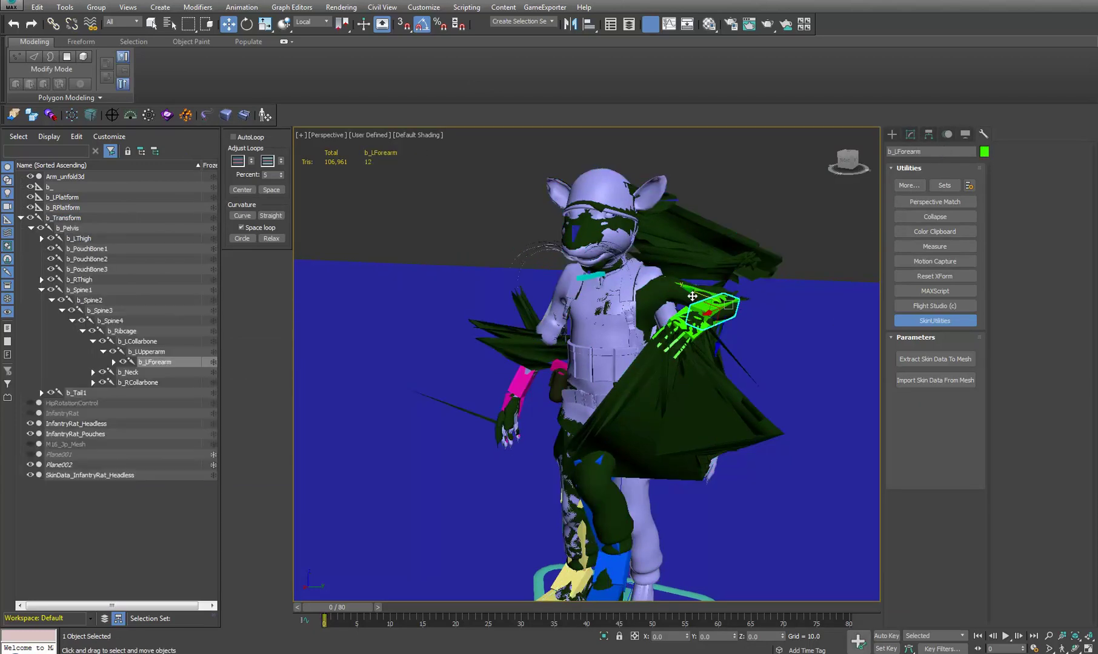
{"action": "left_click", "coordinate": [945, 135]}
{"action": "left_click", "coordinate": [900, 256]}
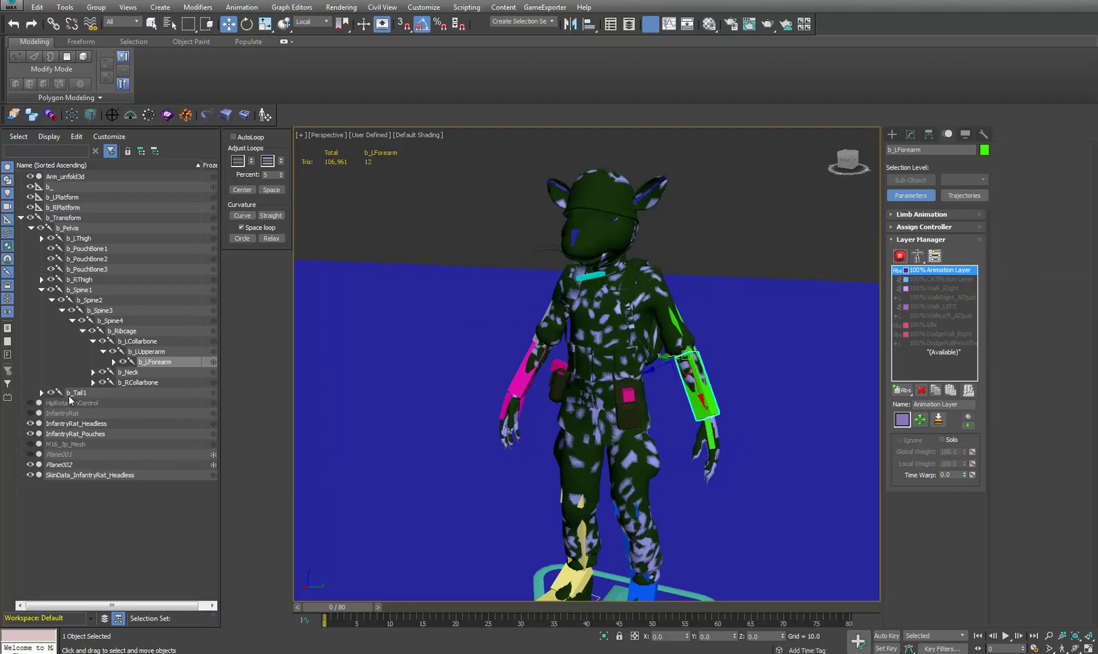
Import the skin data from SkinData_InfantryRat_Headless onto InfantryRat_Headless, with all bones matched by name
{"action": "left_click", "coordinate": [94, 423]}
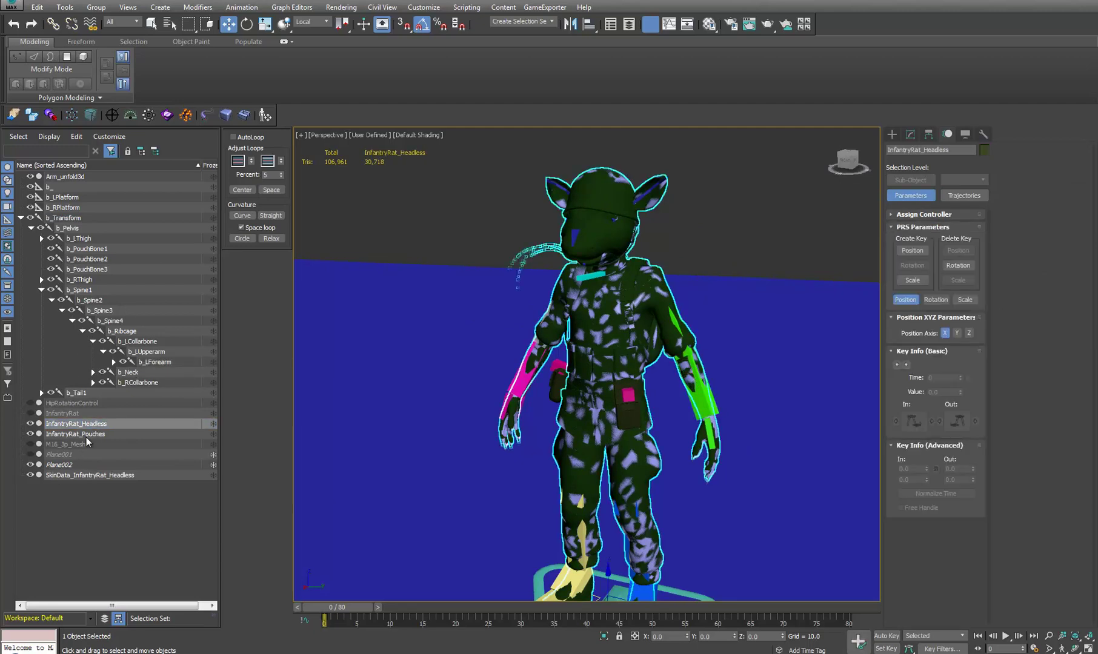
{"action": "left_click", "coordinate": [76, 475], "text": "ctrl"}
{"action": "left_click", "coordinate": [983, 134]}
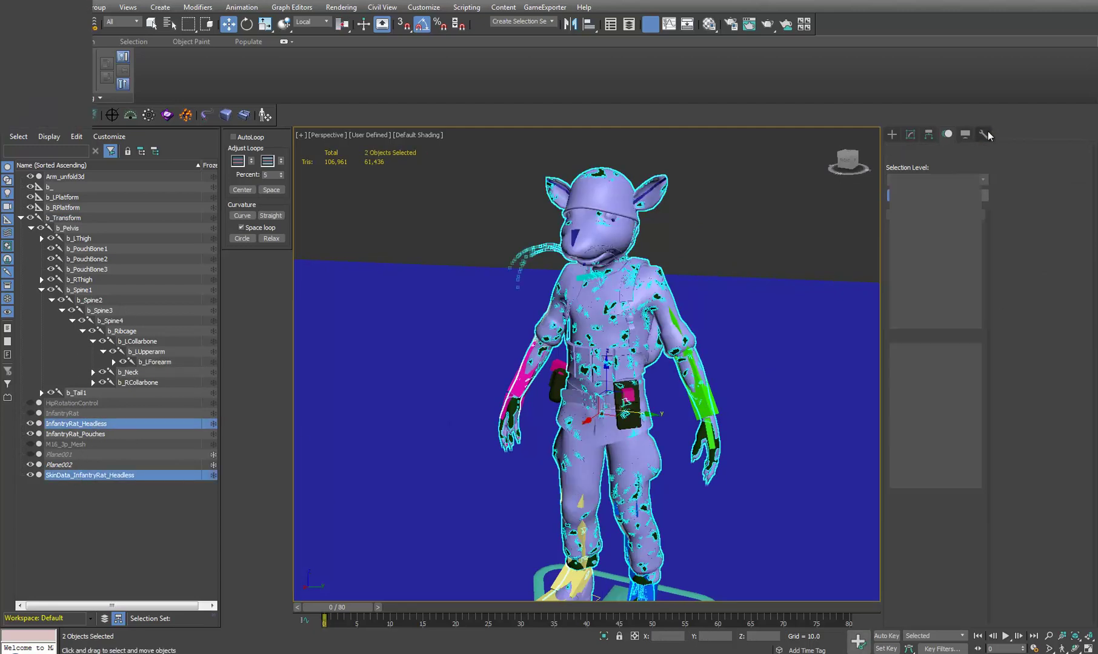
{"action": "left_click", "coordinate": [935, 320]}
{"action": "left_click", "coordinate": [939, 379]}
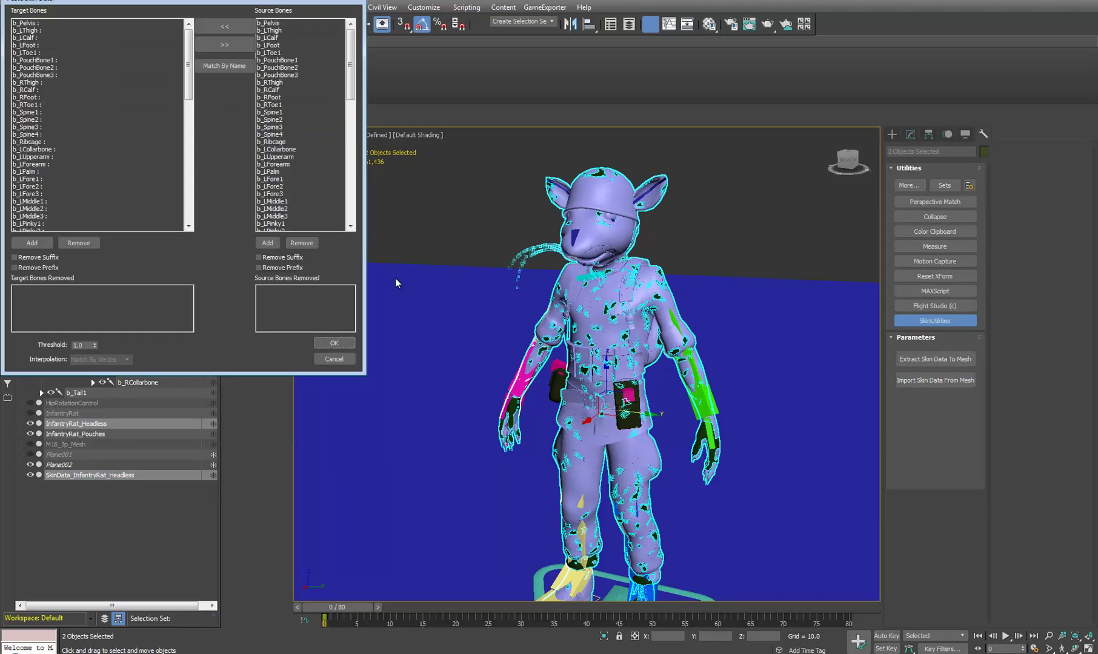
{"action": "left_click", "coordinate": [220, 66]}
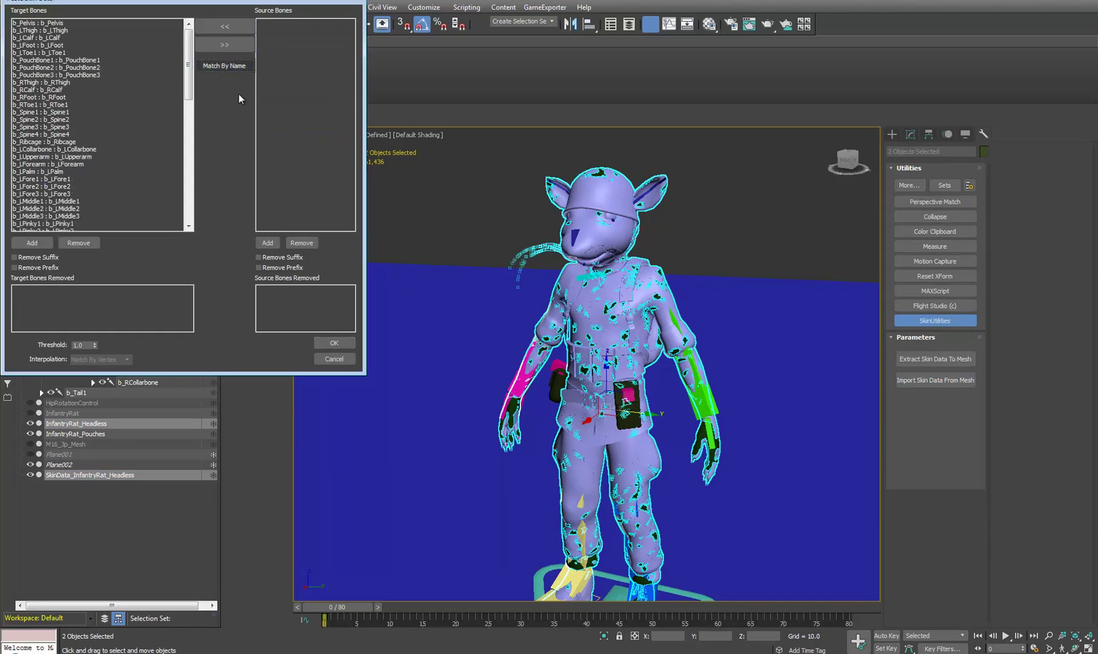
{"action": "left_click", "coordinate": [335, 343]}
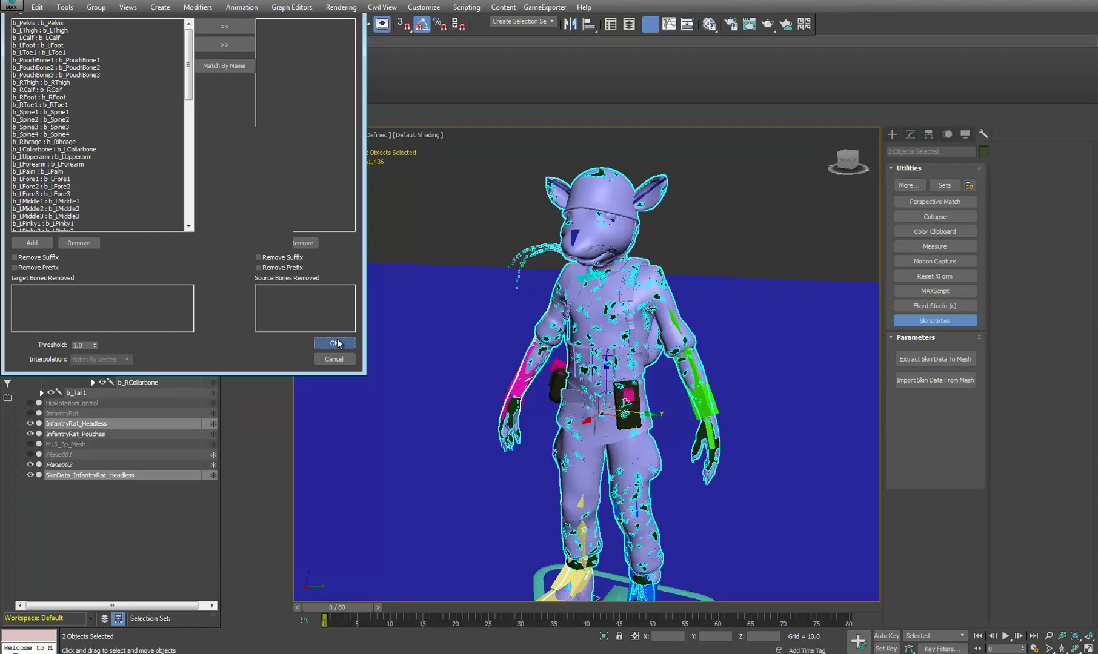
Select the b_PouchBone2 bone and switch the CAT rig from setup mode to animation mode
{"action": "left_click", "coordinate": [761, 187]}
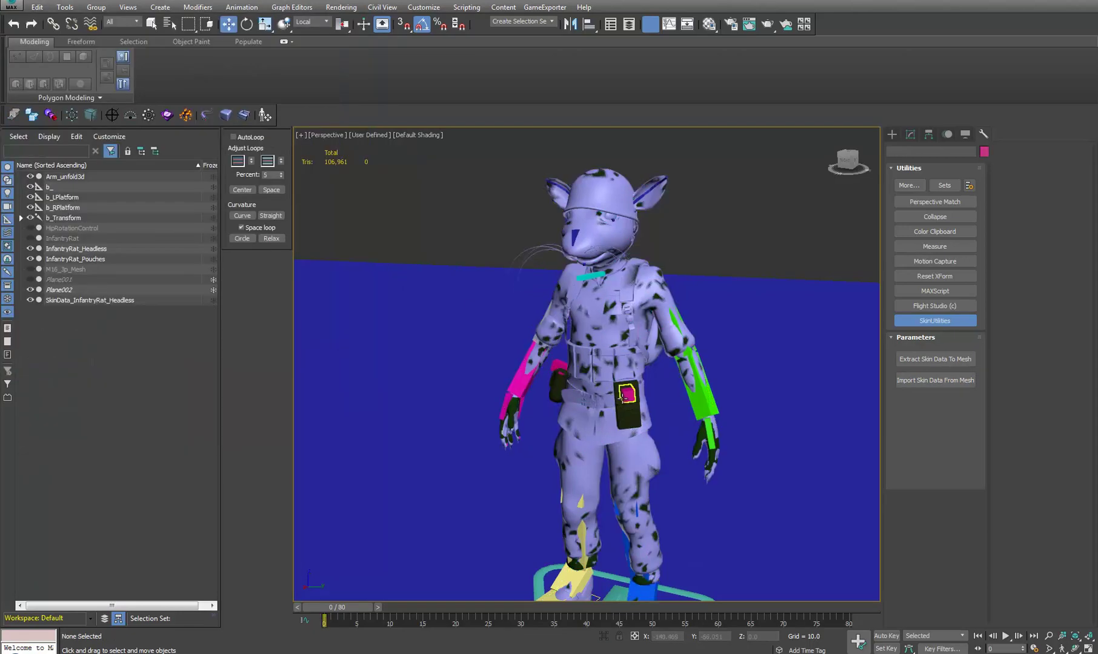
{"action": "left_click", "coordinate": [624, 396]}
{"action": "left_click", "coordinate": [946, 134]}
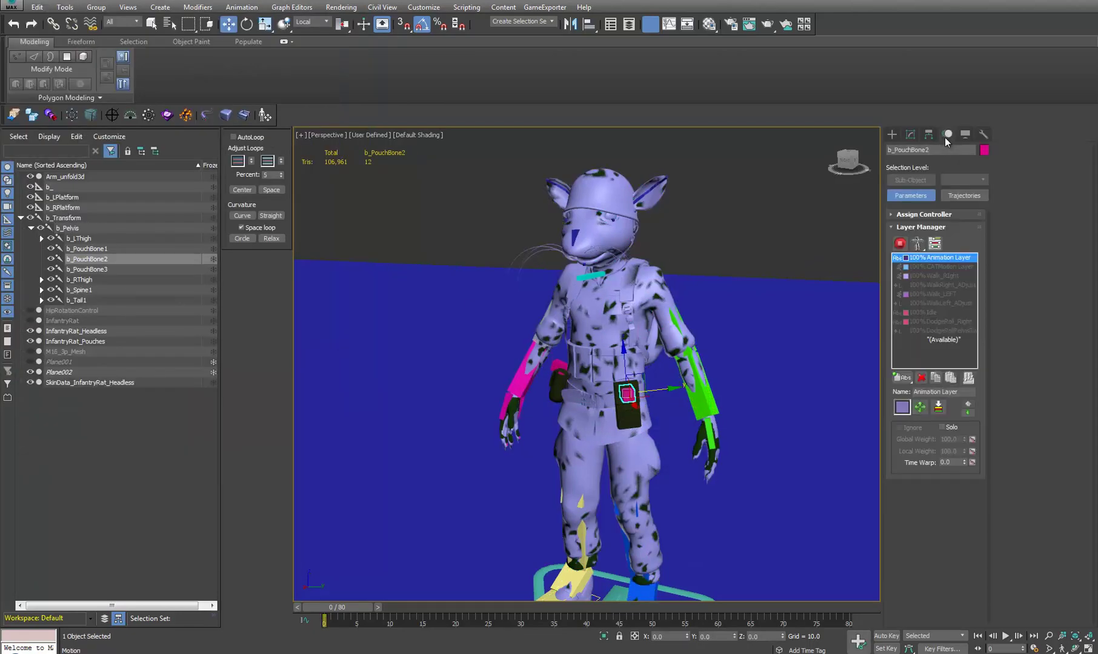
{"action": "left_click", "coordinate": [901, 244]}
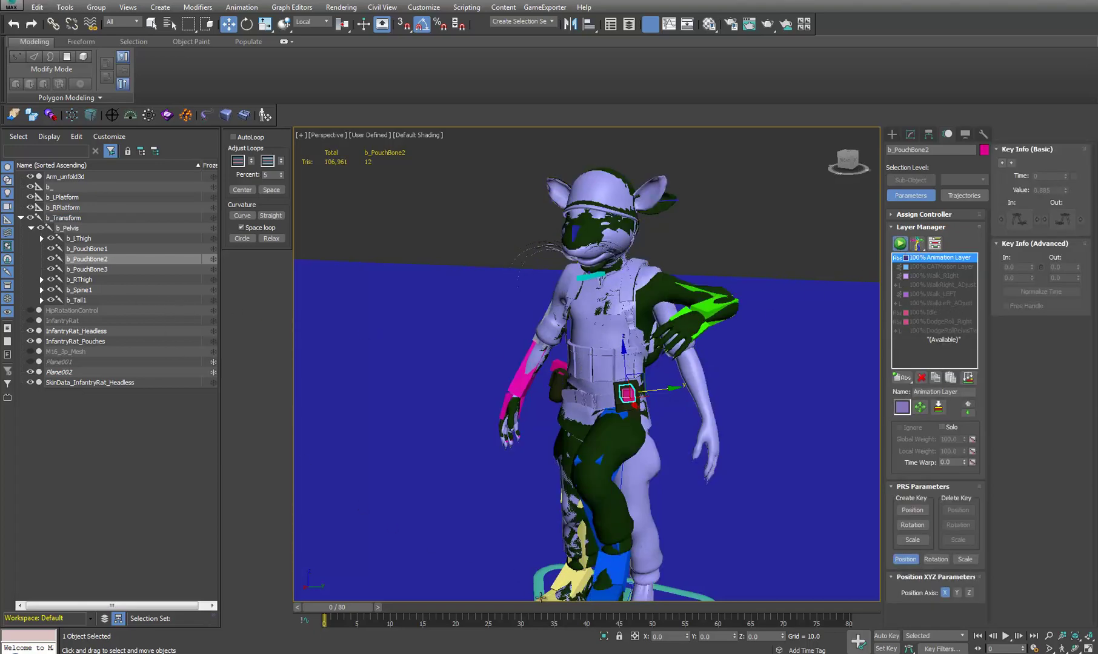
Isolate the InfantryRat_Headless mesh and inspect its deformed head and face in the animated pose
{"action": "left_click", "coordinate": [675, 287]}
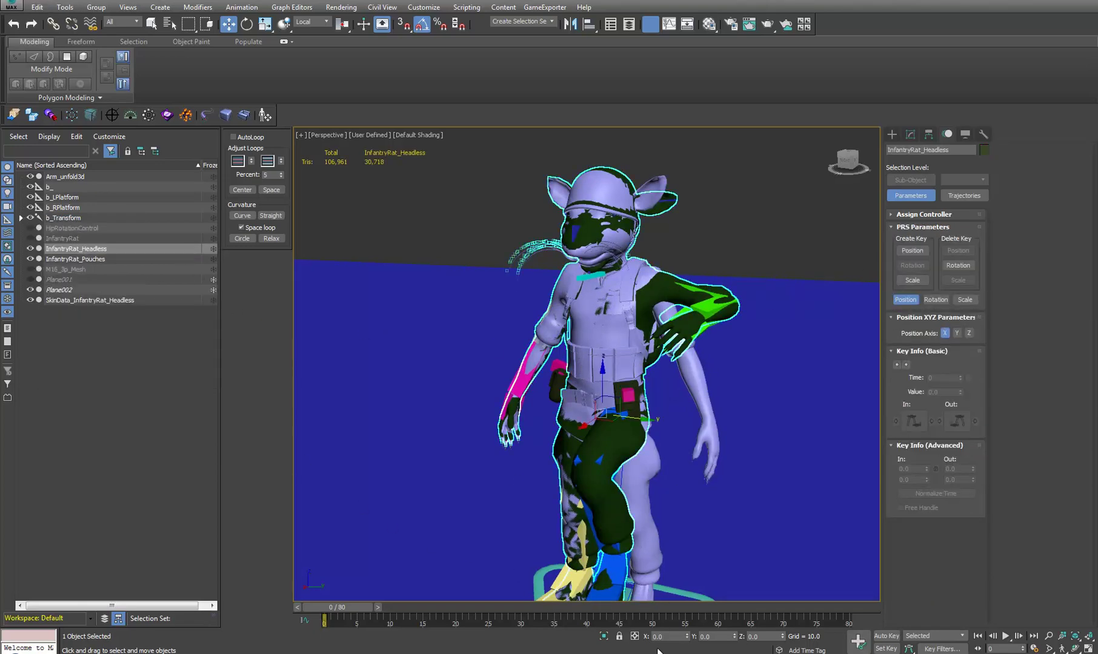
{"action": "left_click", "coordinate": [604, 636]}
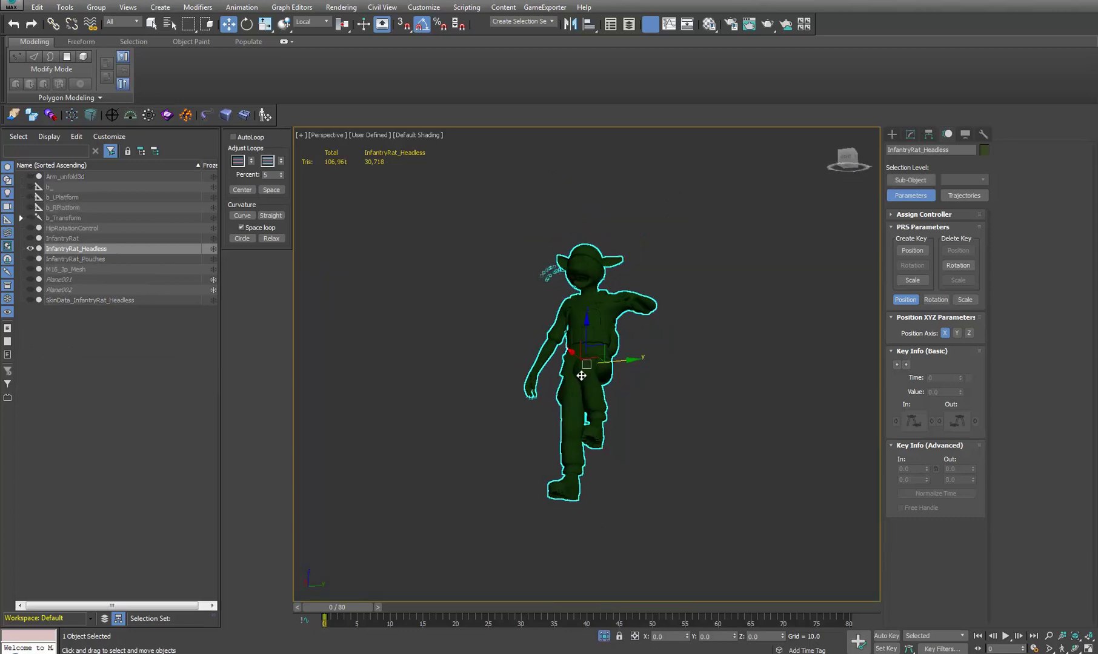
{"action": "middle_click_drag", "start_coordinate": [593, 343], "coordinate": [598, 383]}
{"action": "scroll", "coordinate": [599, 318], "scroll_direction": "up", "scroll_amount": 9}
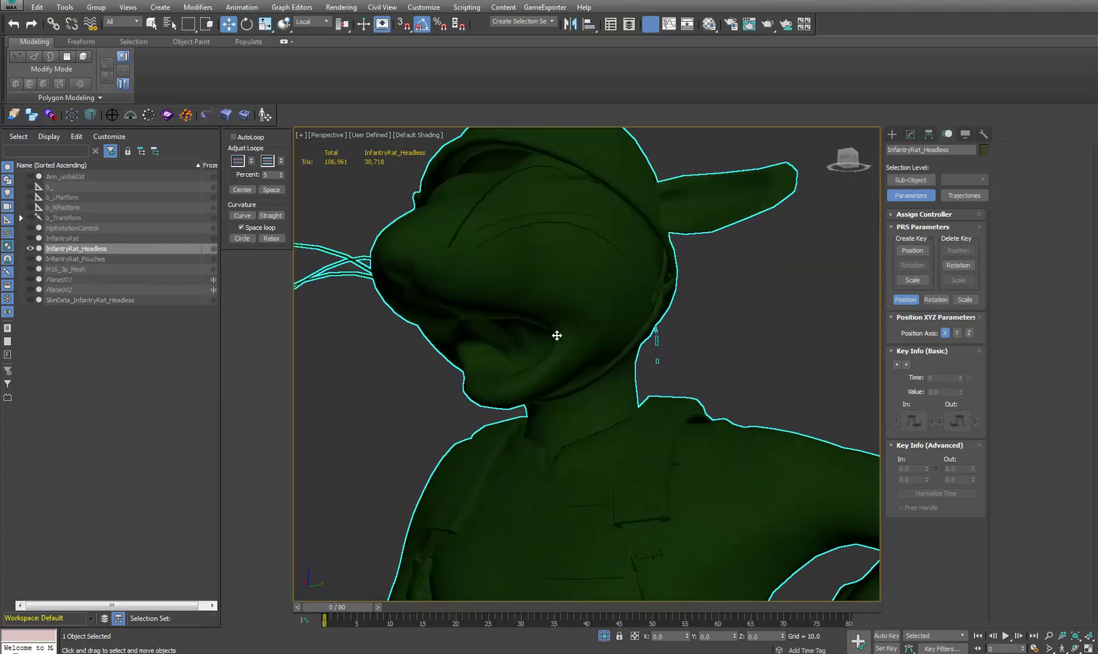
{"action": "middle_click_drag", "start_coordinate": [545, 334], "coordinate": [600, 277]}
{"action": "scroll", "coordinate": [599, 261], "scroll_direction": "up", "scroll_amount": 5}
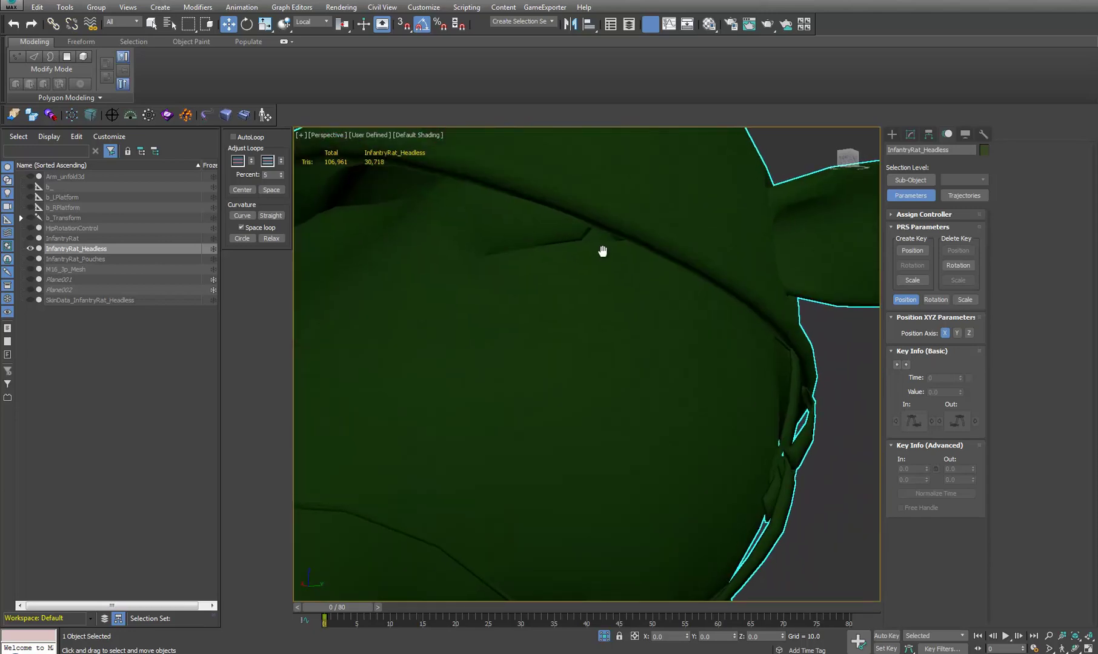
Examine the mesh surface close up where the face meets the helmet rim, checking it in wireframe and shaded display
{"action": "key", "text": "F3"}
{"action": "key", "text": "F3"}
{"action": "scroll", "coordinate": [612, 285], "scroll_direction": "down", "scroll_amount": 4}
{"action": "scroll", "coordinate": [630, 303], "scroll_direction": "up", "scroll_amount": 6}
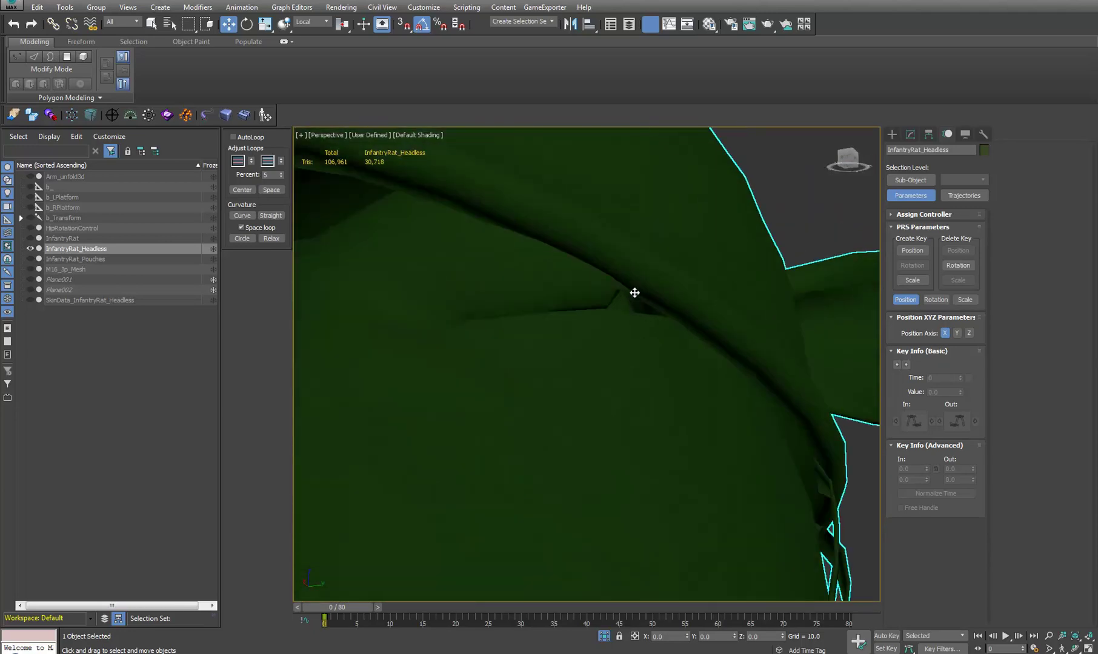
{"action": "middle_click_drag", "start_coordinate": [638, 335], "coordinate": [675, 306]}
{"action": "scroll", "coordinate": [669, 316], "scroll_direction": "up", "scroll_amount": 3}
{"action": "scroll", "coordinate": [665, 315], "scroll_direction": "down", "scroll_amount": 4}
{"action": "left_click_drag", "start_coordinate": [675, 305], "coordinate": [703, 279]}
{"action": "scroll", "coordinate": [703, 279], "scroll_direction": "down", "scroll_amount": 2}
{"action": "middle_click_drag", "start_coordinate": [682, 305], "coordinate": [624, 307]}
Show InfantryRat in place of InfantryRat_Headless to compare the area under the helmet rim, and restore the original visibility
{"action": "left_click", "coordinate": [30, 238]}
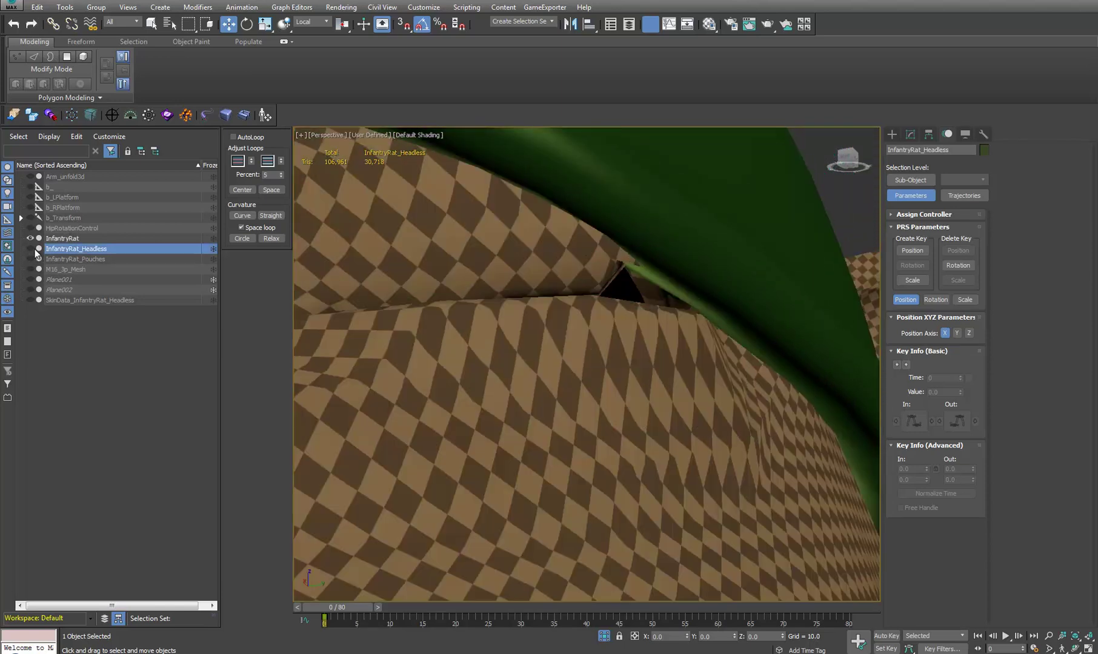
{"action": "middle_click_drag", "start_coordinate": [702, 282], "coordinate": [664, 333]}
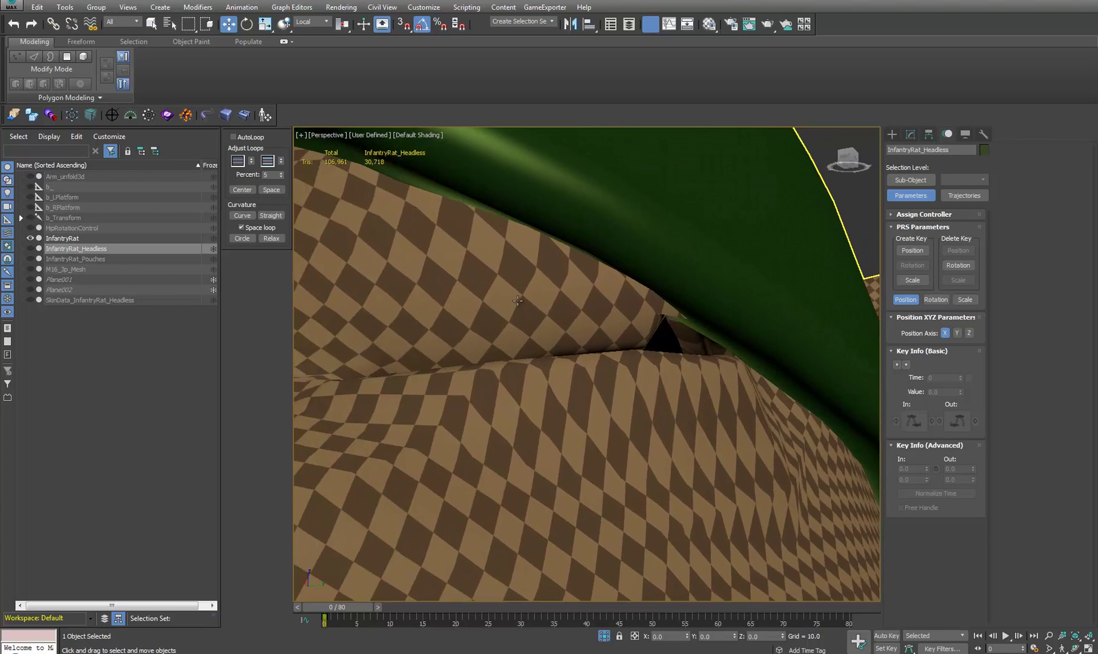
{"action": "left_click", "coordinate": [31, 239]}
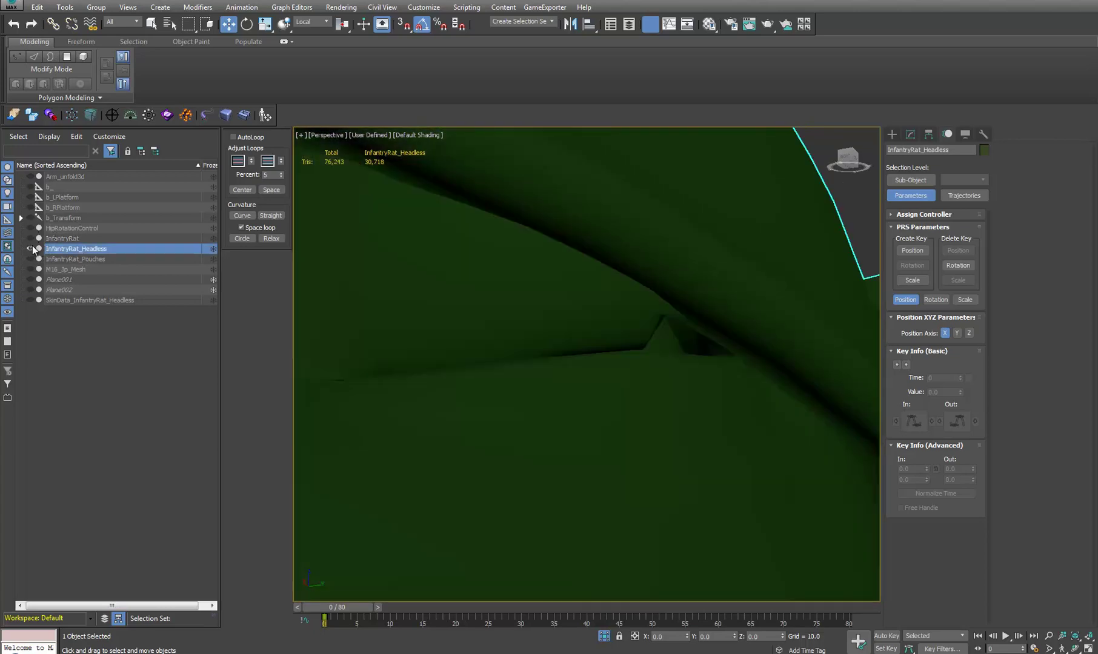
Examine the deformation of the isolated InfantryRat_Headless mesh around the head, collar, torso and bent arm from several angles
{"action": "scroll", "coordinate": [653, 325], "scroll_direction": "down", "scroll_amount": 6}
{"action": "middle_click_drag", "start_coordinate": [653, 325], "coordinate": [616, 409], "text": "alt"}
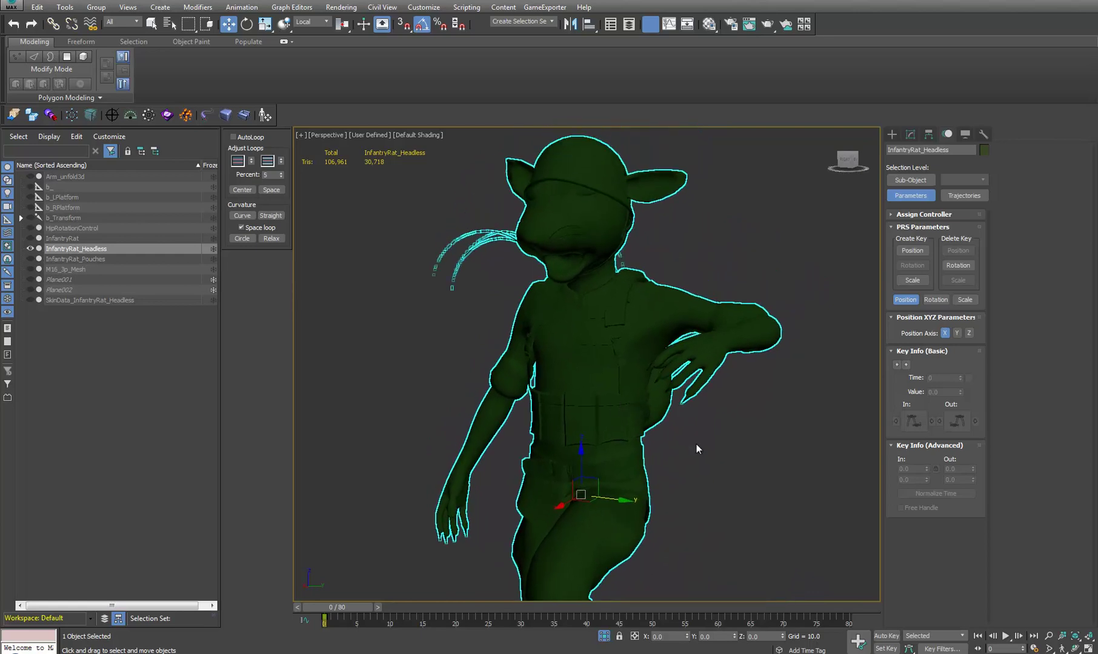
{"action": "middle_click_drag", "start_coordinate": [696, 448], "coordinate": [727, 412], "text": "alt"}
{"action": "left_click", "coordinate": [982, 134]}
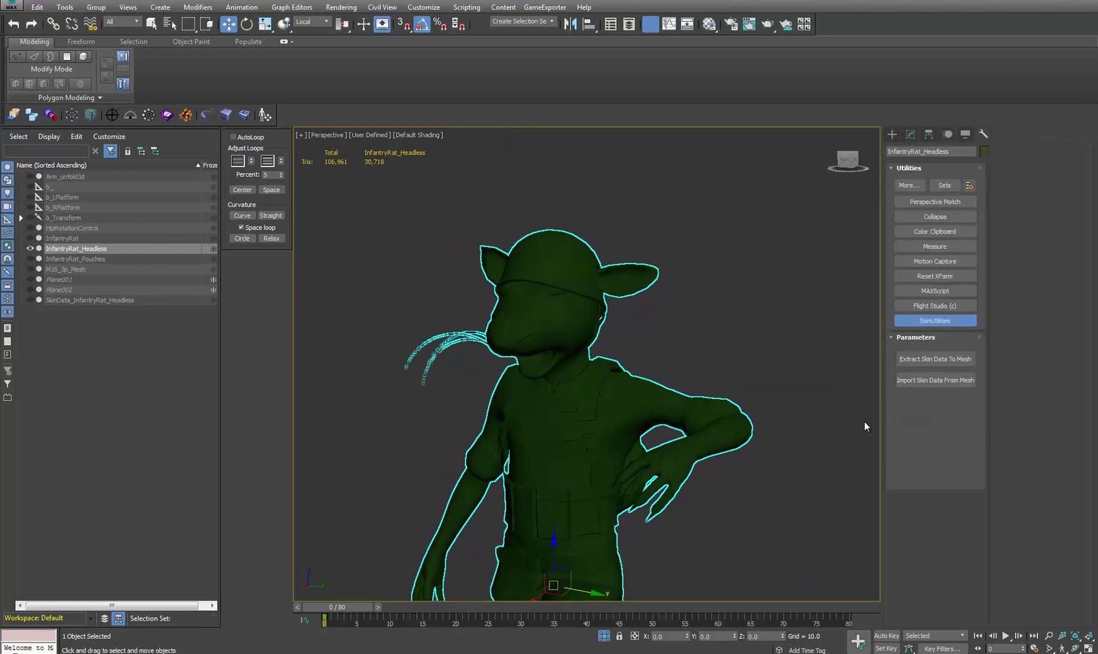
{"action": "middle_click_drag", "start_coordinate": [551, 407], "coordinate": [594, 351]}
{"action": "middle_click_drag", "start_coordinate": [594, 351], "coordinate": [554, 346], "text": "alt"}
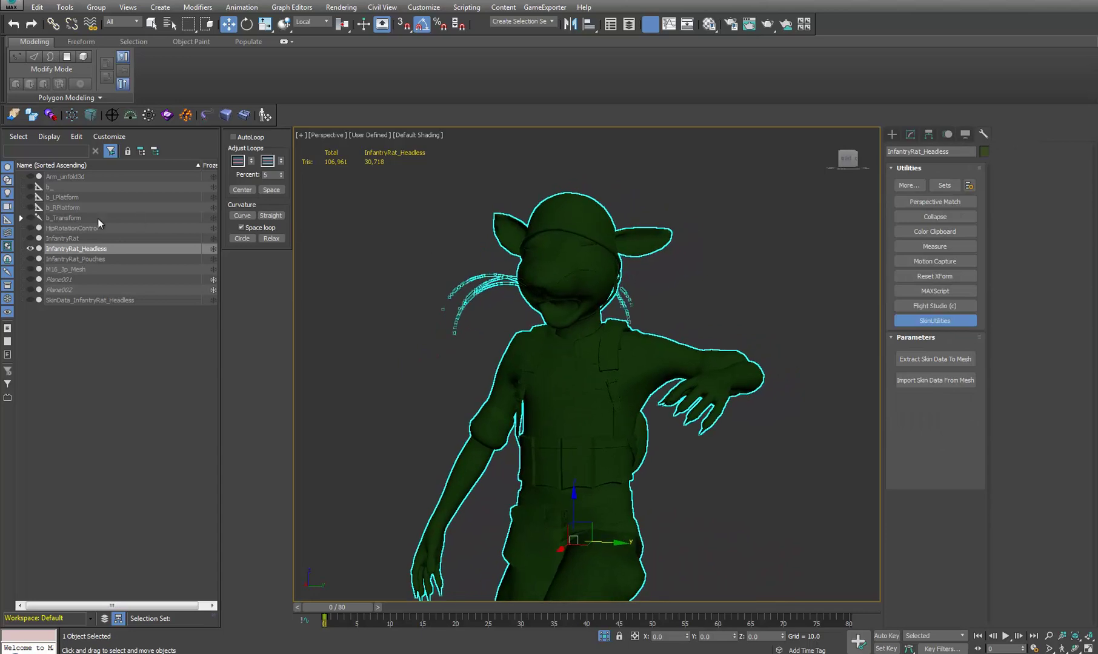
{"action": "middle_click_drag", "start_coordinate": [705, 422], "coordinate": [633, 418], "text": "alt"}
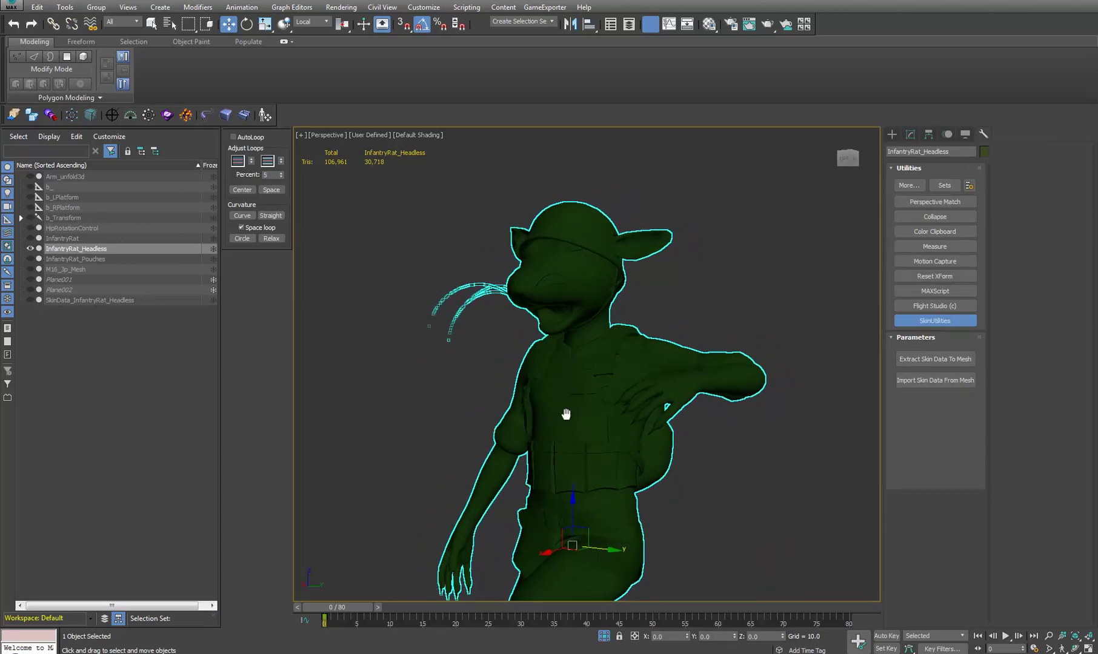
{"action": "scroll", "coordinate": [522, 372], "scroll_direction": "up", "scroll_amount": 5}
{"action": "mouse_move", "coordinate": [566, 415]}
{"action": "middle_mouse_down"}
{"action": "mouse_move", "coordinate": [536, 483]}
{"action": "mouse_move", "coordinate": [559, 351]}
{"action": "mouse_move", "coordinate": [492, 195]}
{"action": "mouse_move", "coordinate": [554, 426]}
{"action": "mouse_move", "coordinate": [588, 394]}
{"action": "mouse_move", "coordinate": [608, 444]}
{"action": "mouse_move", "coordinate": [588, 450]}
{"action": "mouse_move", "coordinate": [566, 436]}
{"action": "mouse_move", "coordinate": [619, 404]}
{"action": "mouse_move", "coordinate": [641, 409]}
{"action": "mouse_move", "coordinate": [583, 399]}
{"action": "mouse_move", "coordinate": [547, 412]}
{"action": "mouse_move", "coordinate": [556, 419]}
{"action": "middle_mouse_up"}
{"action": "scroll", "coordinate": [569, 379], "scroll_direction": "down", "scroll_amount": 5}
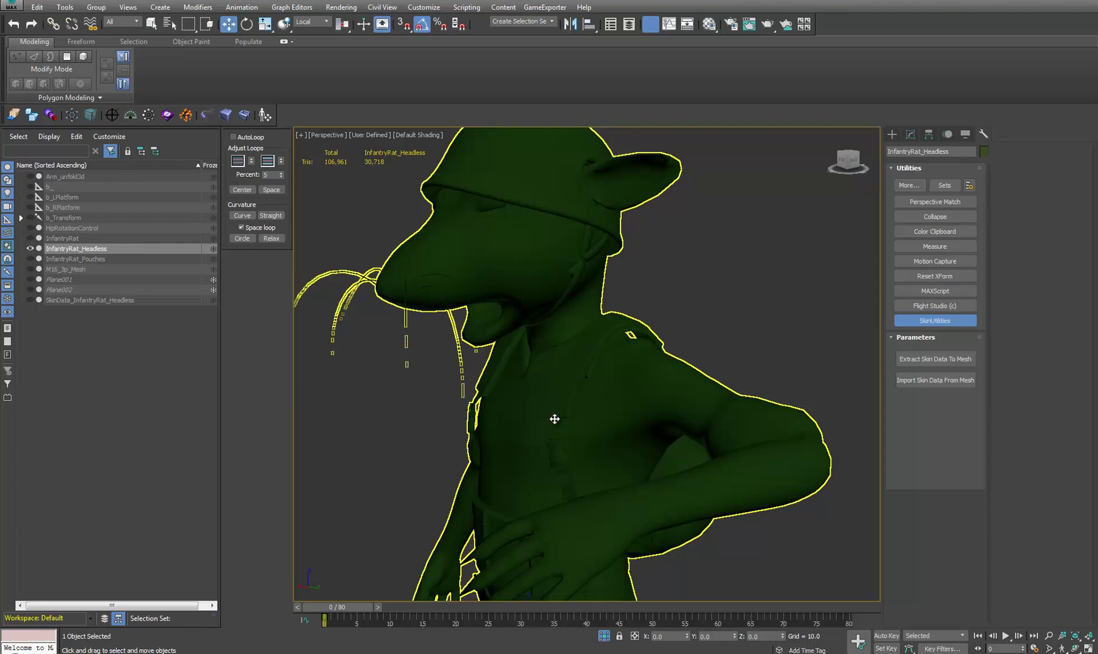
{"action": "middle_click_drag", "start_coordinate": [555, 419], "coordinate": [561, 365], "text": "alt"}
{"action": "scroll", "coordinate": [479, 378], "scroll_direction": "up", "scroll_amount": 5}
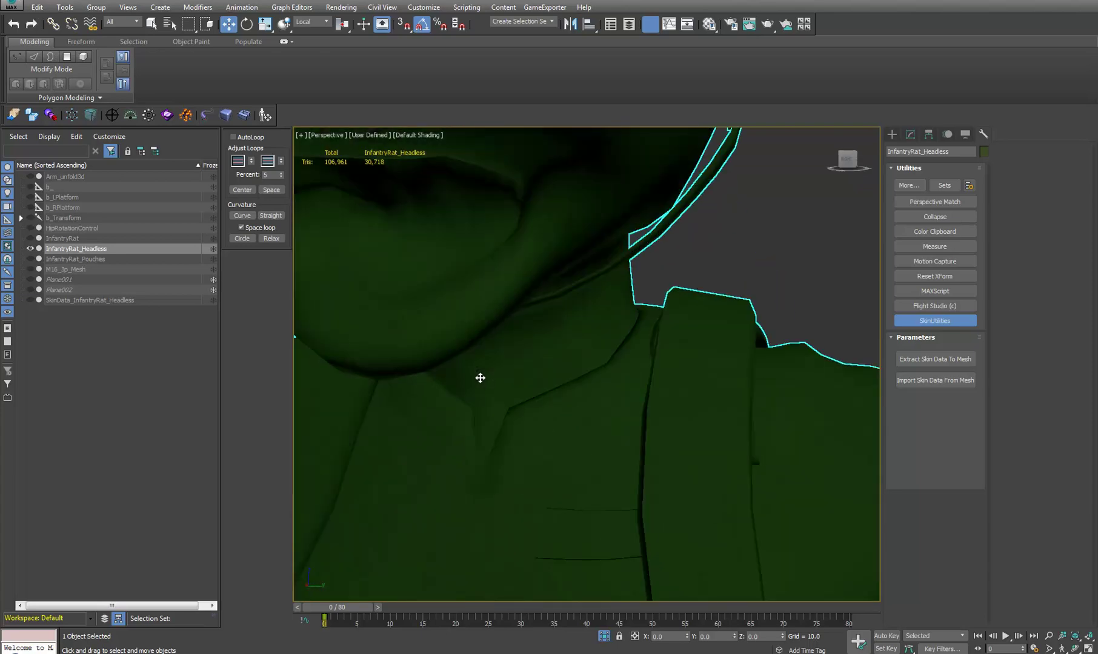
{"action": "scroll", "coordinate": [603, 343], "scroll_direction": "down", "scroll_amount": 6}
{"action": "middle_click_drag", "start_coordinate": [603, 343], "coordinate": [588, 313]}
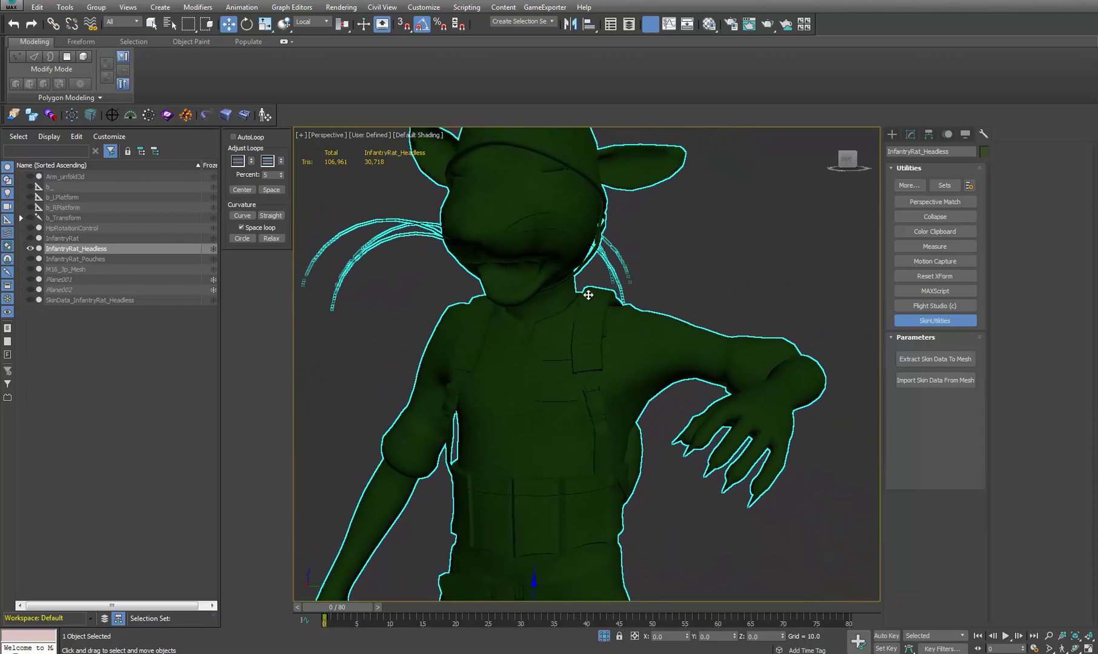
{"action": "scroll", "coordinate": [581, 318], "scroll_direction": "down", "scroll_amount": 5}
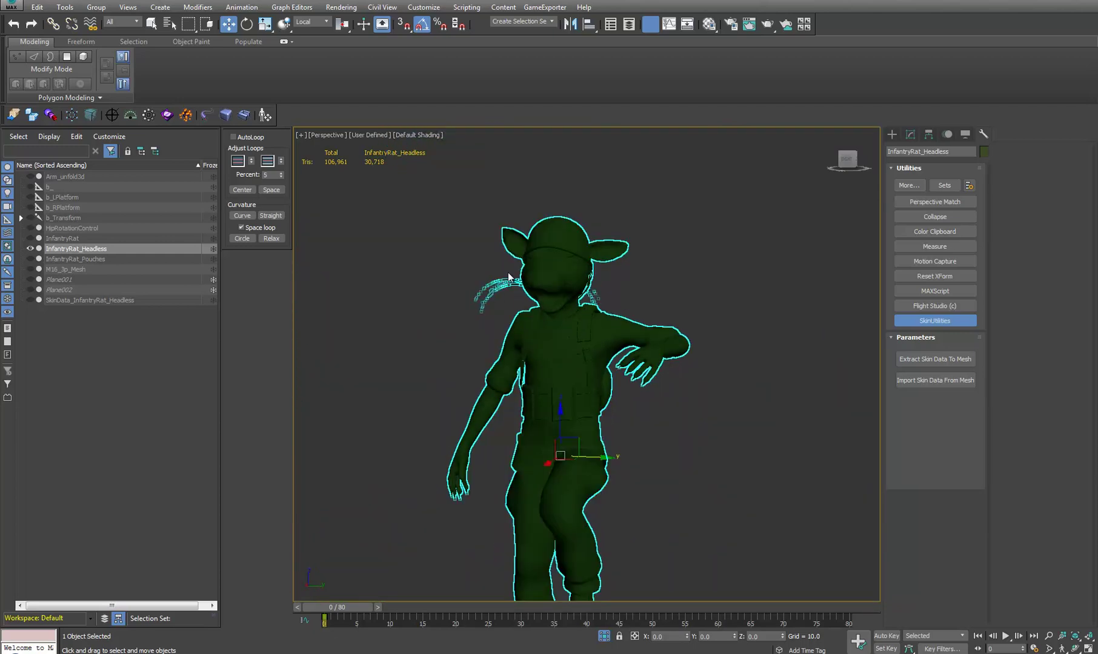
Leave isolation mode and select the SkinData_InfantryRat_Headless mesh
{"action": "left_click", "coordinate": [923, 354]}
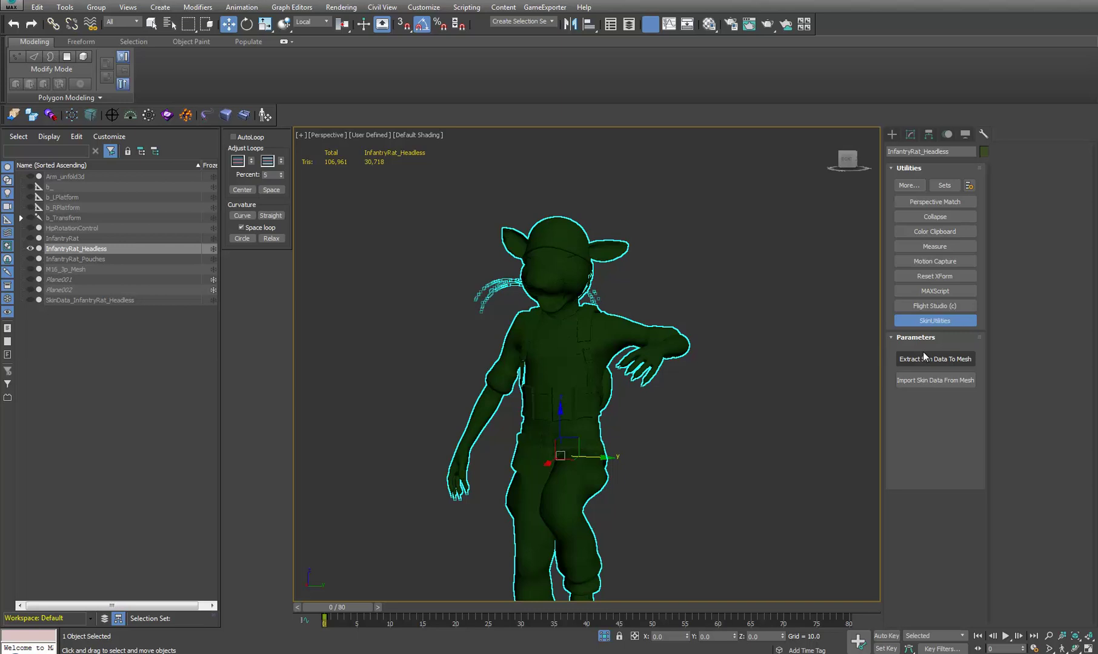
{"action": "left_click", "coordinate": [90, 300]}
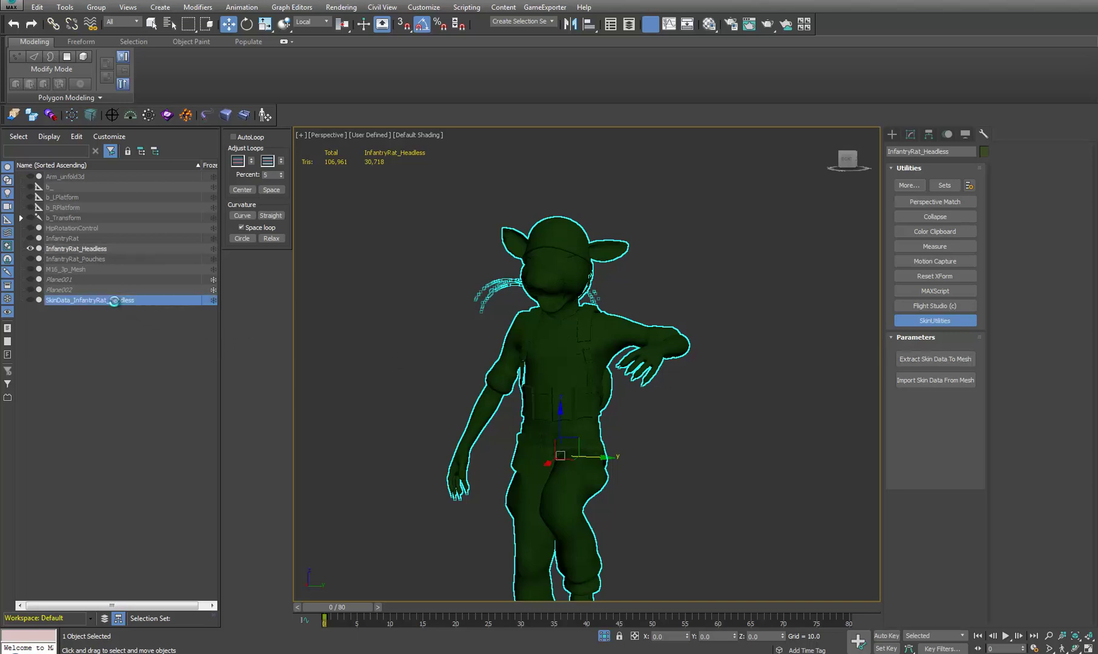
{"action": "left_click", "coordinate": [35, 297]}
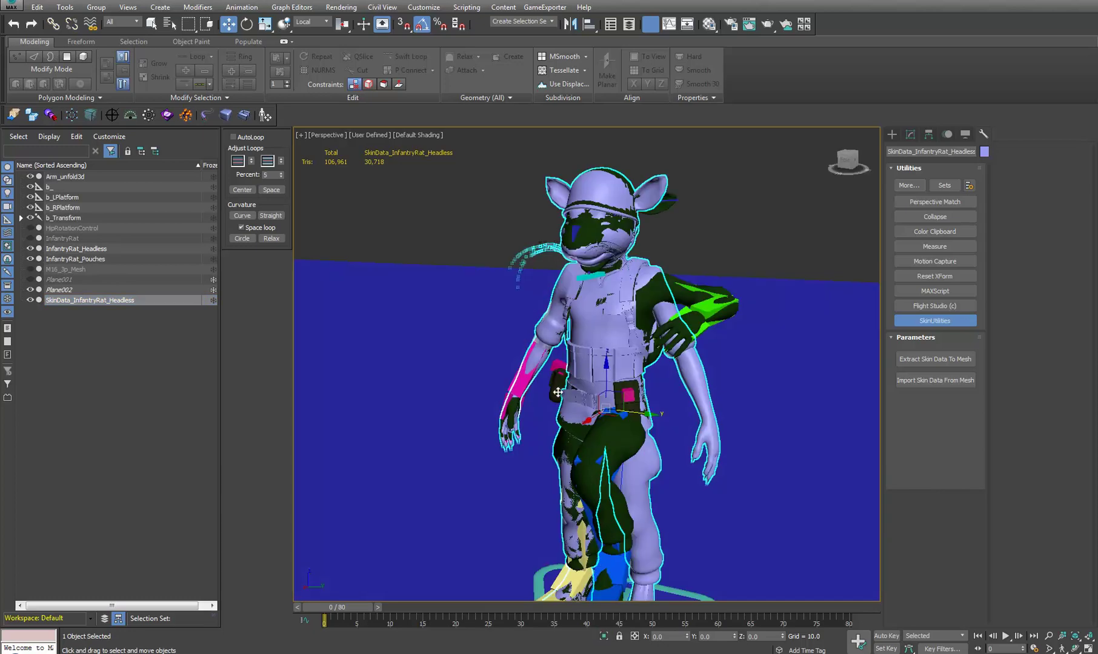
Select the b_RForearm bone and switch the CAT rig from animation mode back to setup mode
{"action": "left_click", "coordinate": [515, 375]}
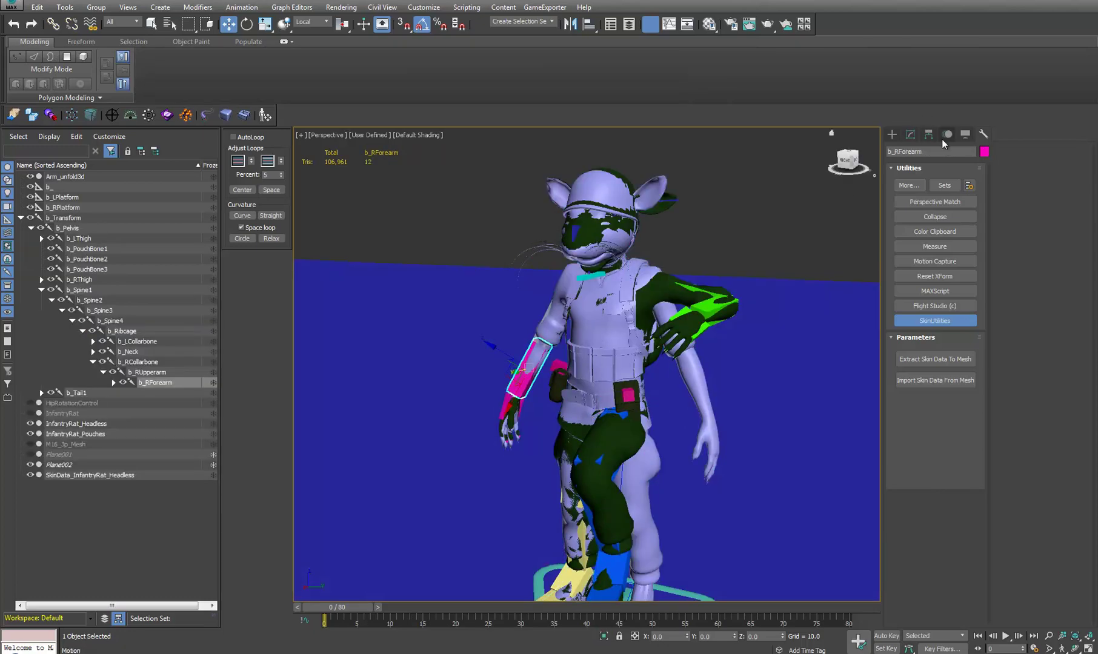
{"action": "left_click", "coordinate": [900, 255]}
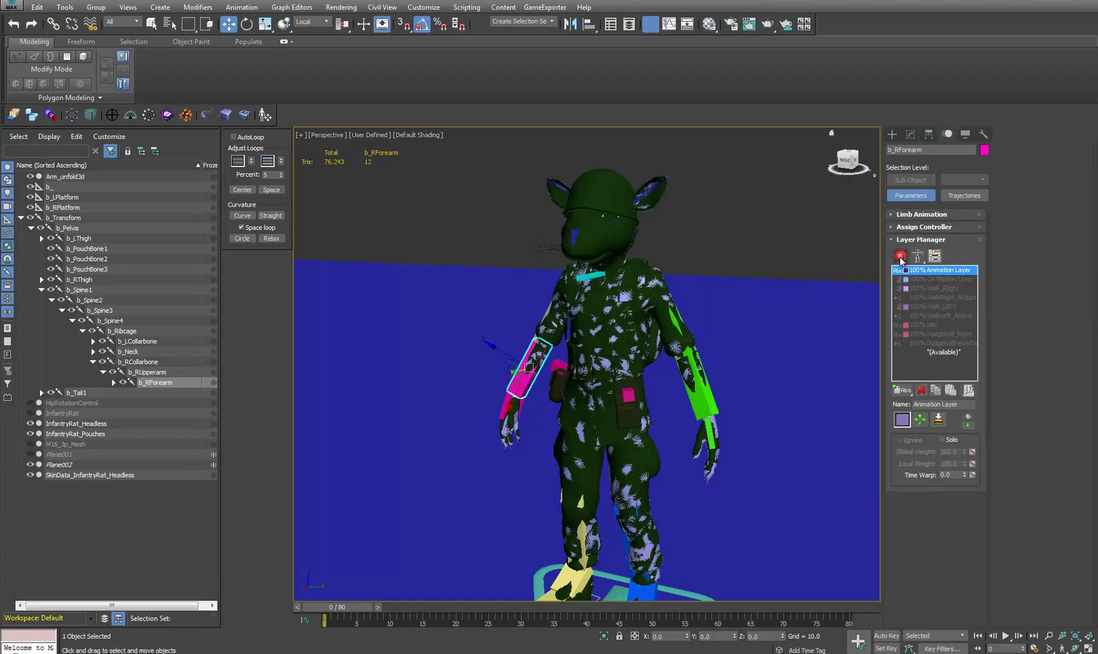
{"action": "middle_click_drag", "start_coordinate": [655, 301], "coordinate": [669, 286], "text": "alt"}
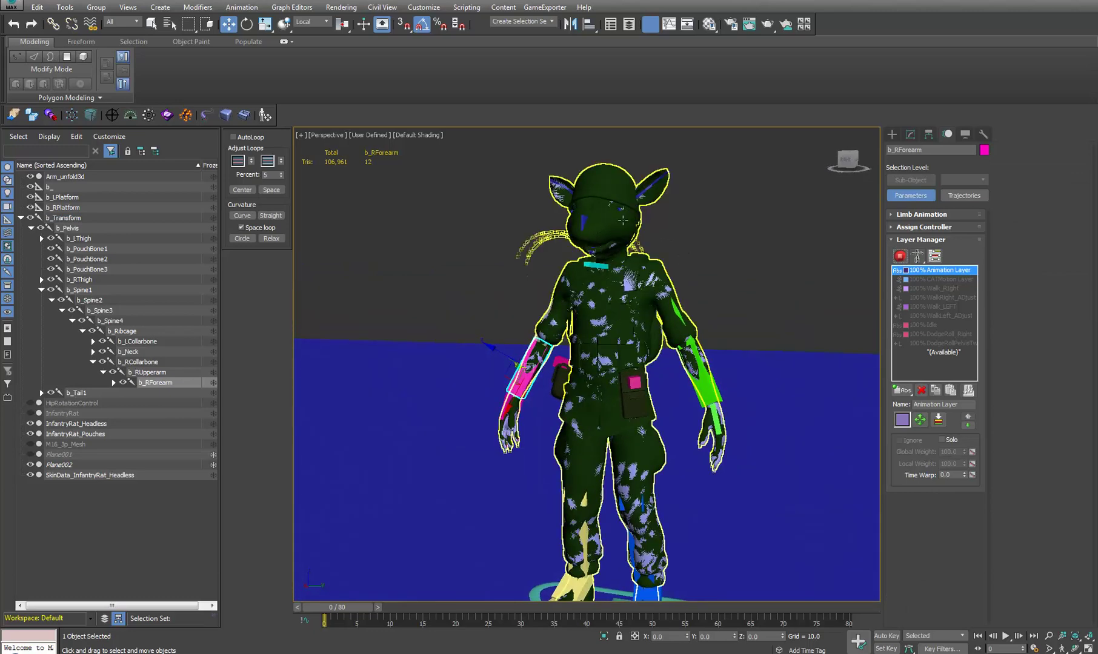
Isolate the SkinData_InfantryRat_Headless mesh and examine the whole body from several angles
{"action": "left_click", "coordinate": [70, 474]}
{"action": "left_click", "coordinate": [604, 636]}
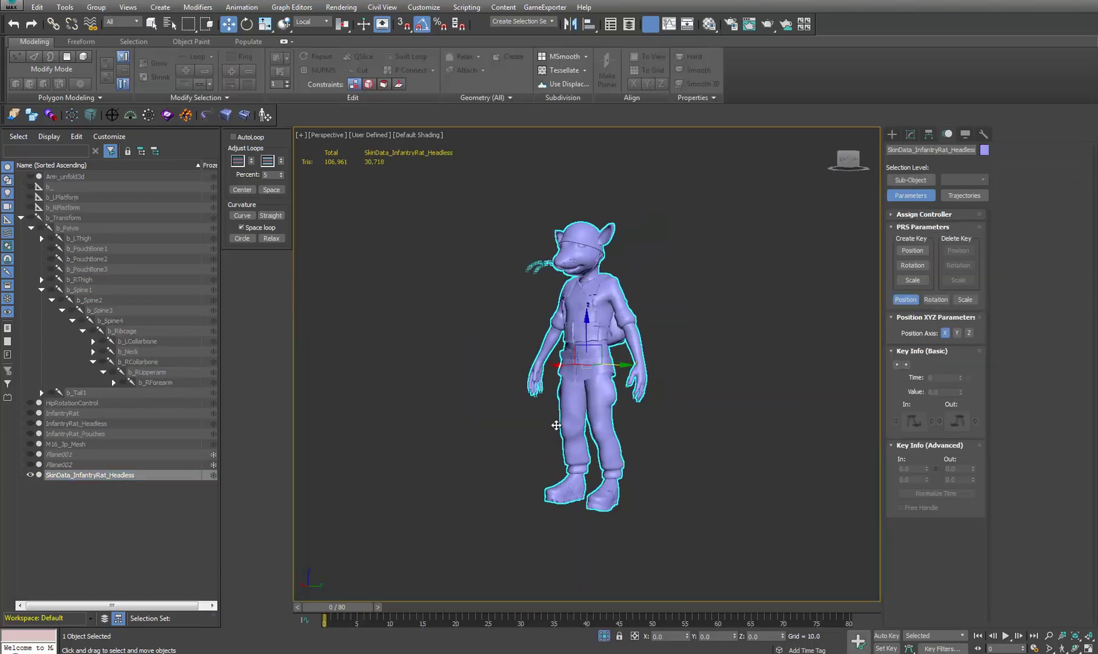
{"action": "scroll", "coordinate": [601, 352], "scroll_direction": "up", "scroll_amount": 4}
{"action": "middle_click_drag", "start_coordinate": [601, 353], "coordinate": [542, 386], "text": "alt"}
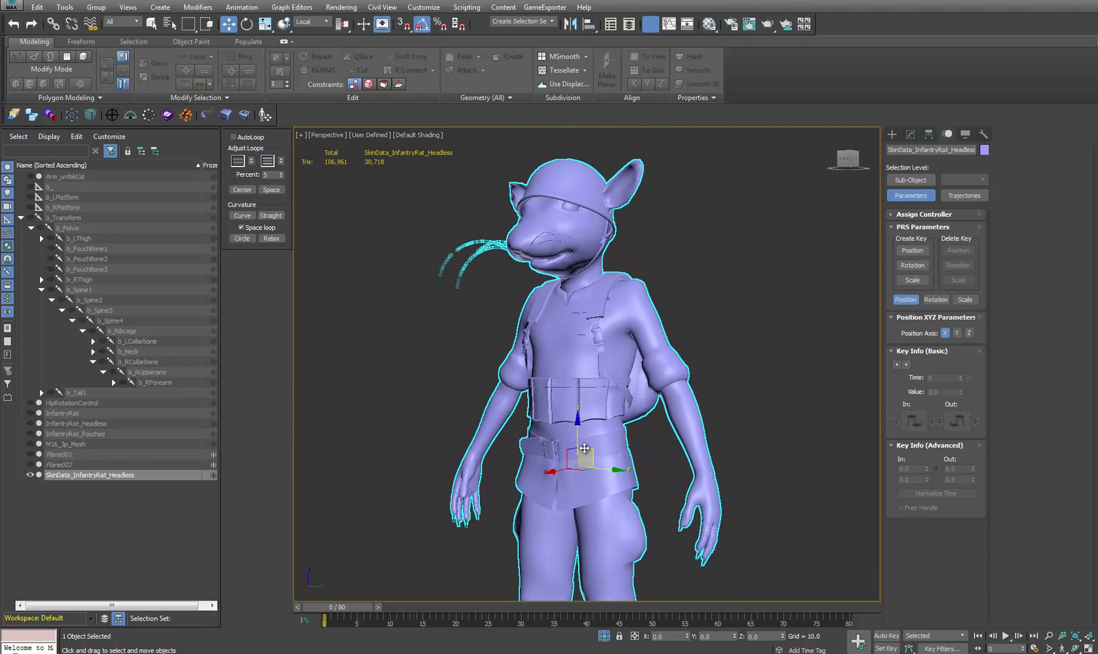
{"action": "middle_click_drag", "start_coordinate": [583, 330], "coordinate": [527, 391], "text": "alt"}
{"action": "scroll", "coordinate": [527, 391], "scroll_direction": "down", "scroll_amount": 5}
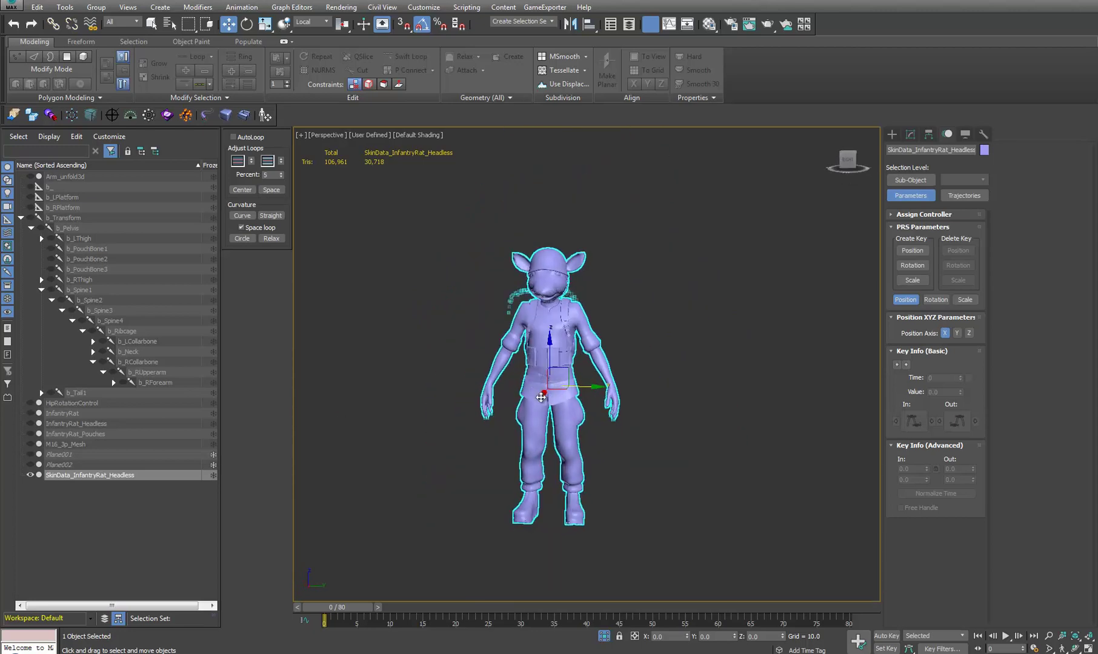
{"action": "scroll", "coordinate": [535, 396], "scroll_direction": "up", "scroll_amount": 4}
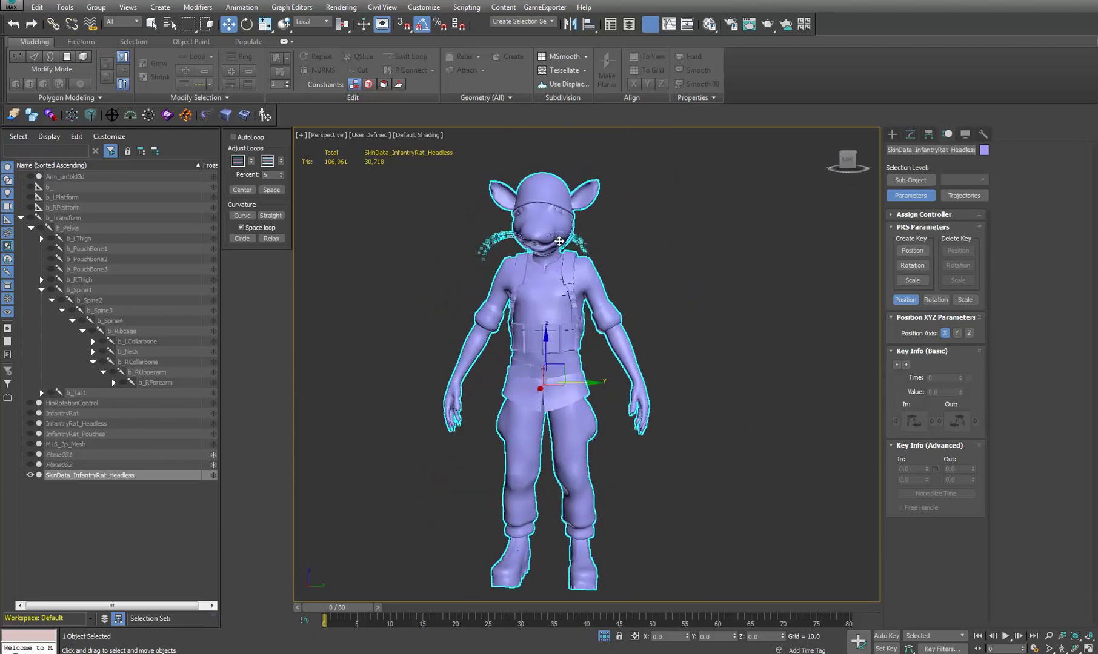
{"action": "middle_click_drag", "start_coordinate": [558, 241], "coordinate": [524, 308], "text": "alt"}
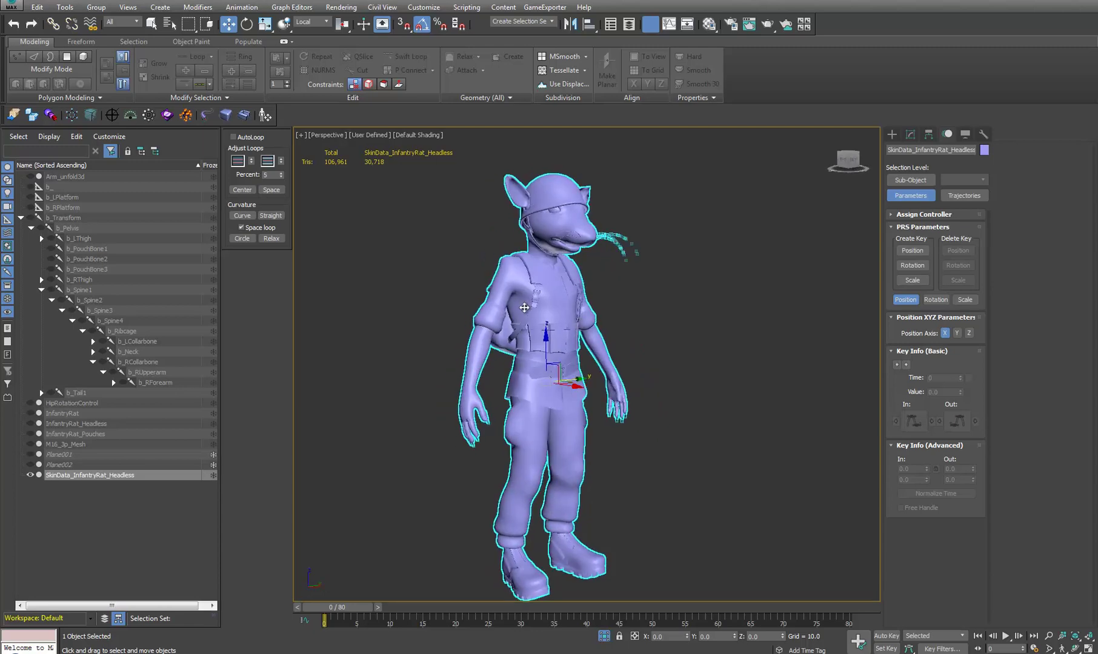
{"action": "middle_click_drag", "start_coordinate": [485, 361], "coordinate": [571, 442], "text": "alt"}
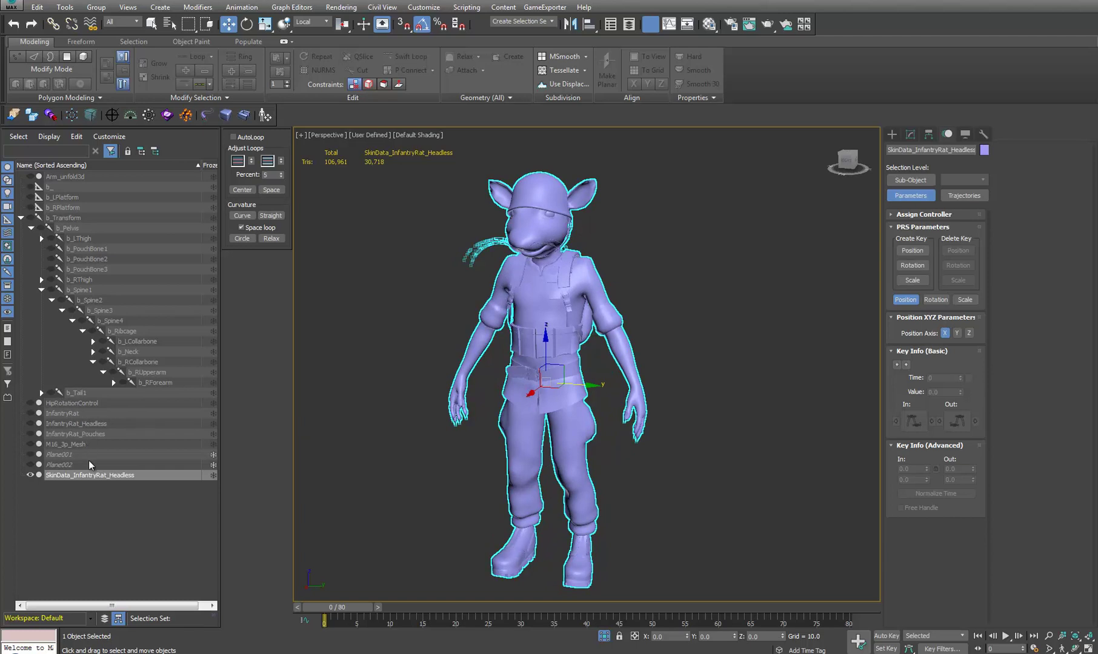
Leave the isolation, isolate the textured InfantryRat mesh instead, and examine its head and upper body
{"action": "left_click", "coordinate": [602, 637]}
{"action": "left_click", "coordinate": [55, 414]}
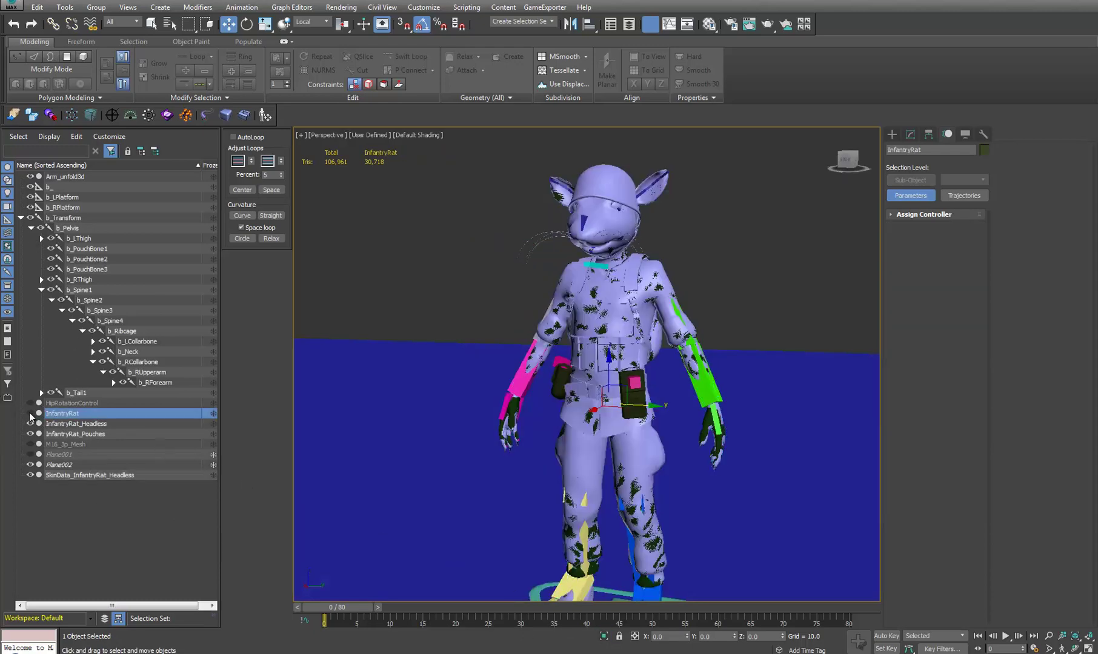
{"action": "left_click", "coordinate": [604, 636]}
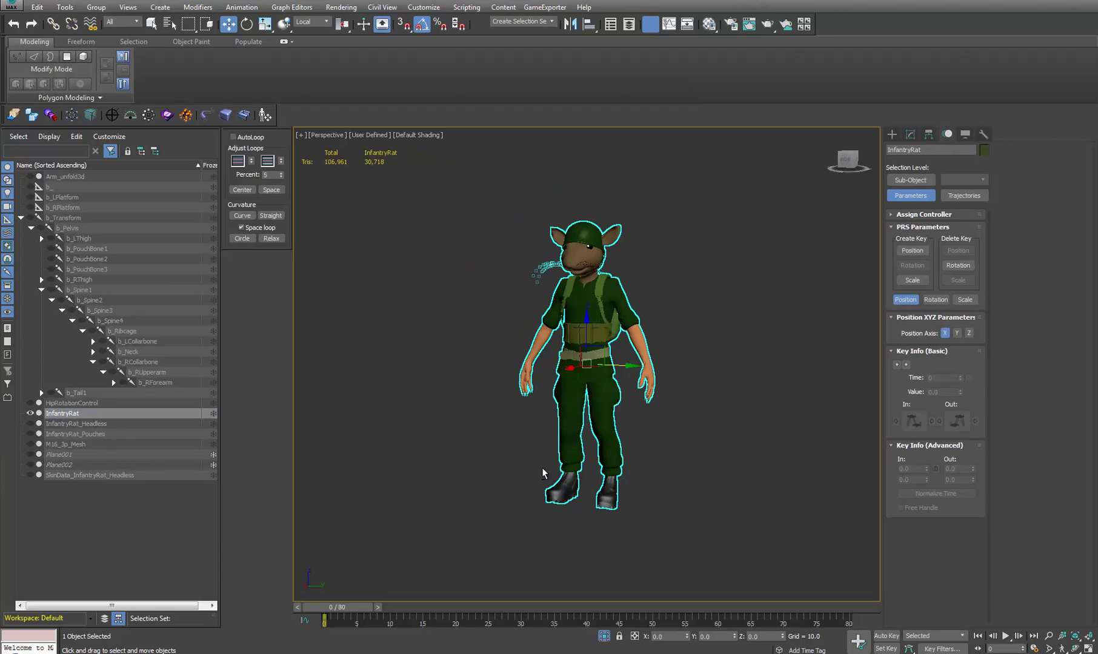
{"action": "scroll", "coordinate": [542, 473], "scroll_direction": "up", "scroll_amount": 8}
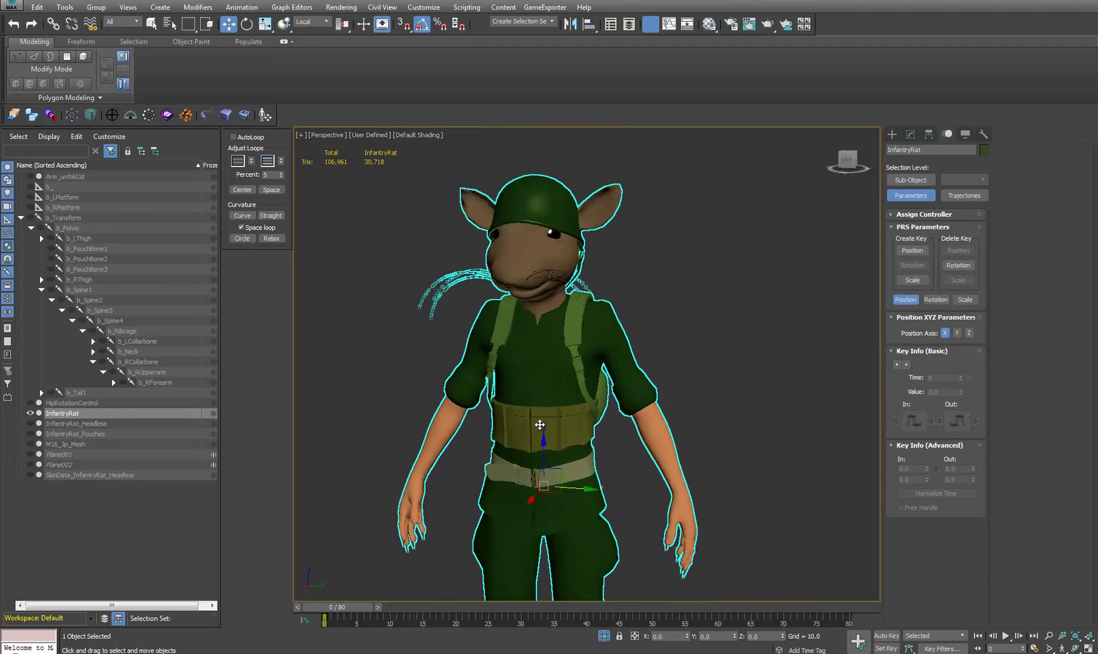
{"action": "middle_click_drag", "start_coordinate": [539, 425], "coordinate": [531, 259], "text": "alt"}
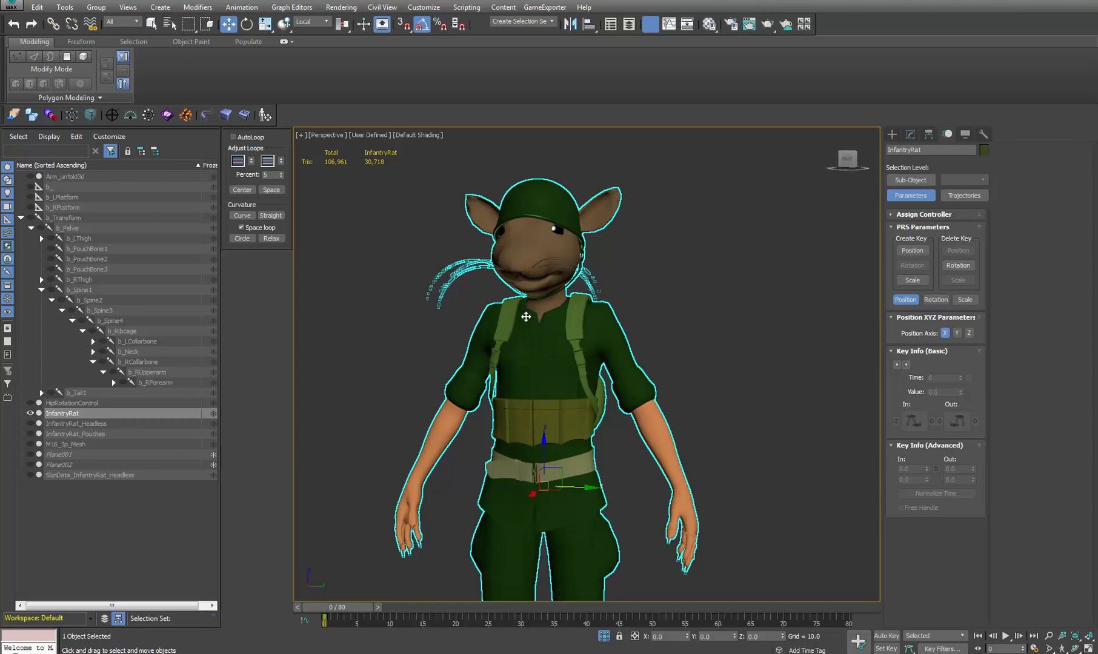
Turn on edged faces and examine the InfantryRat mesh topology around the neck, collar and underside of the head
{"action": "middle_click_drag", "start_coordinate": [621, 475], "coordinate": [580, 463], "text": "alt"}
{"action": "scroll", "coordinate": [533, 351], "scroll_direction": "up", "scroll_amount": 10}
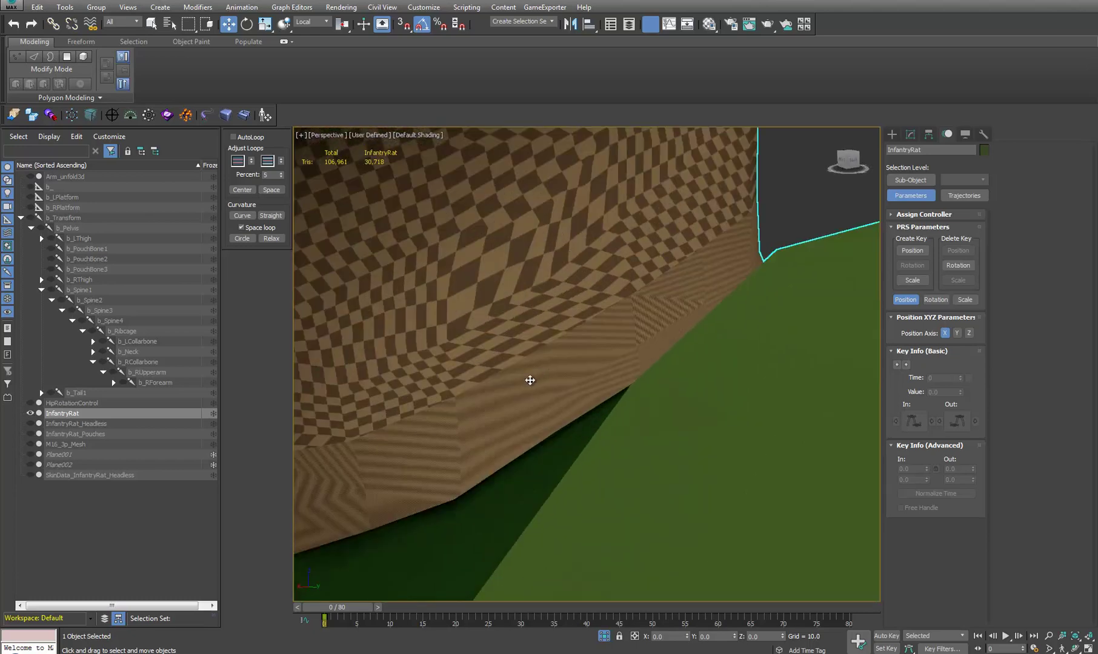
{"action": "middle_click_drag", "start_coordinate": [807, 300], "coordinate": [823, 294]}
{"action": "mouse_move", "coordinate": [447, 415]}
{"action": "middle_mouse_down", "text": "alt"}
{"action": "mouse_move", "coordinate": [525, 446]}
{"action": "mouse_move", "coordinate": [627, 422]}
{"action": "mouse_move", "coordinate": [553, 447]}
{"action": "mouse_move", "coordinate": [448, 431]}
{"action": "mouse_move", "coordinate": [350, 444]}
{"action": "mouse_move", "coordinate": [445, 448]}
{"action": "mouse_move", "coordinate": [480, 385]}
{"action": "mouse_move", "coordinate": [603, 438]}
{"action": "mouse_move", "coordinate": [570, 401]}
{"action": "mouse_move", "coordinate": [507, 426]}
{"action": "mouse_move", "coordinate": [481, 401]}
{"action": "mouse_move", "coordinate": [464, 422]}
{"action": "mouse_move", "coordinate": [441, 427]}
{"action": "mouse_move", "coordinate": [466, 474]}
{"action": "mouse_move", "coordinate": [537, 480]}
{"action": "mouse_move", "coordinate": [561, 451]}
{"action": "mouse_move", "coordinate": [561, 399]}
{"action": "middle_mouse_up", "text": "alt"}
{"action": "key", "text": "F4"}
{"action": "scroll", "coordinate": [638, 414], "scroll_direction": "down", "scroll_amount": 3}
{"action": "scroll", "coordinate": [508, 427], "scroll_direction": "up", "scroll_amount": 4}
{"action": "scroll", "coordinate": [452, 369], "scroll_direction": "up", "scroll_amount": 3}
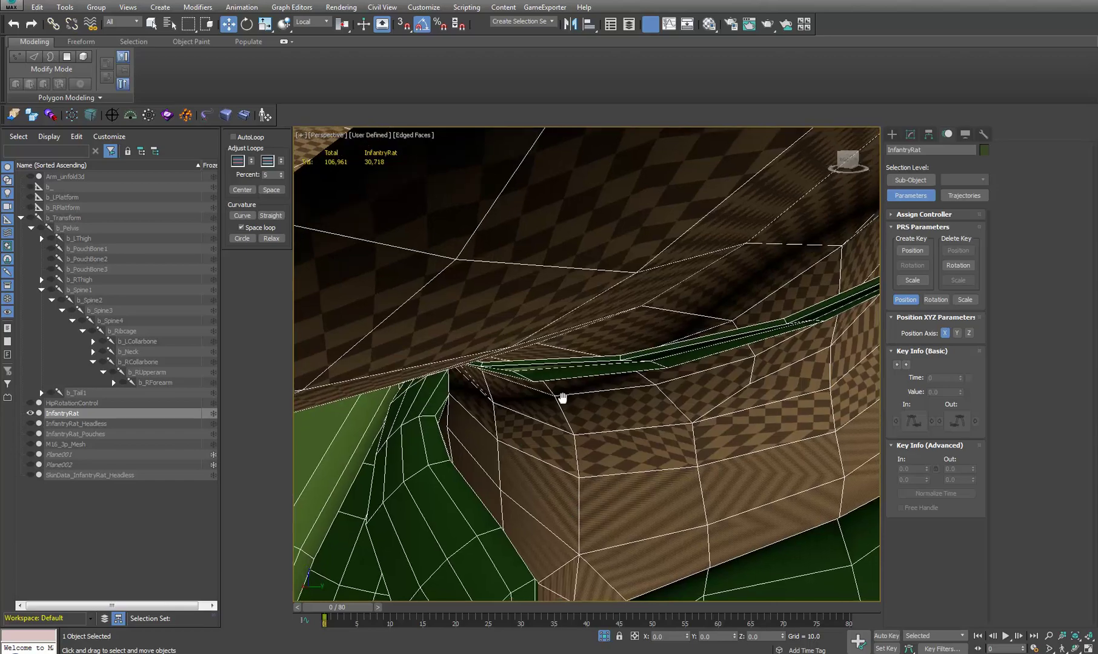
{"action": "scroll", "coordinate": [562, 418], "scroll_direction": "down", "scroll_amount": 4}
{"action": "scroll", "coordinate": [564, 428], "scroll_direction": "down", "scroll_amount": 3}
{"action": "scroll", "coordinate": [492, 278], "scroll_direction": "up", "scroll_amount": 2}
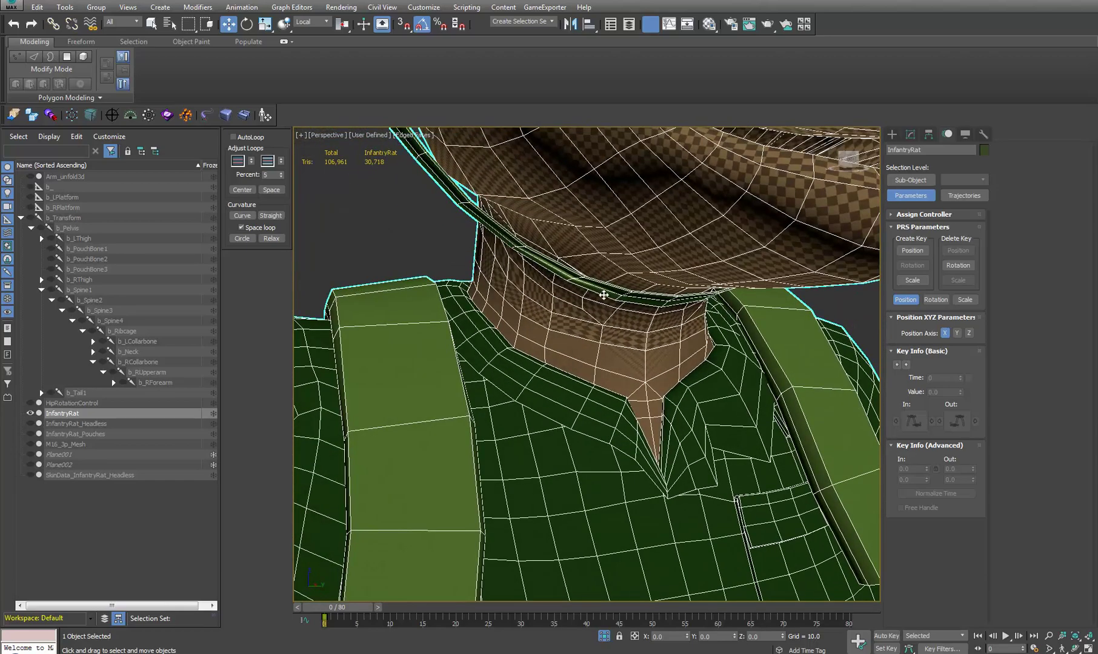
{"action": "scroll", "coordinate": [604, 295], "scroll_direction": "down", "scroll_amount": 4}
{"action": "scroll", "coordinate": [585, 376], "scroll_direction": "down", "scroll_amount": 5}
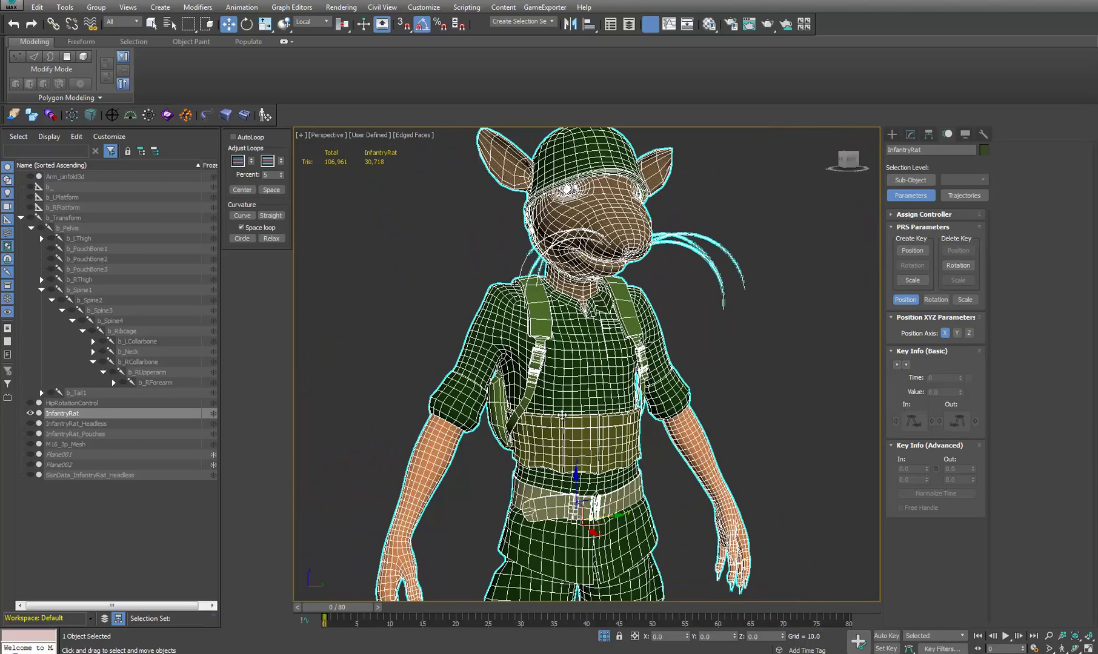
Examine the InfantryRat wireframe on the side of the head, the forearm and the hand from several angles
{"action": "middle_click_drag", "start_coordinate": [480, 453], "coordinate": [532, 375], "text": "alt"}
{"action": "scroll", "coordinate": [529, 358], "scroll_direction": "up", "scroll_amount": 5}
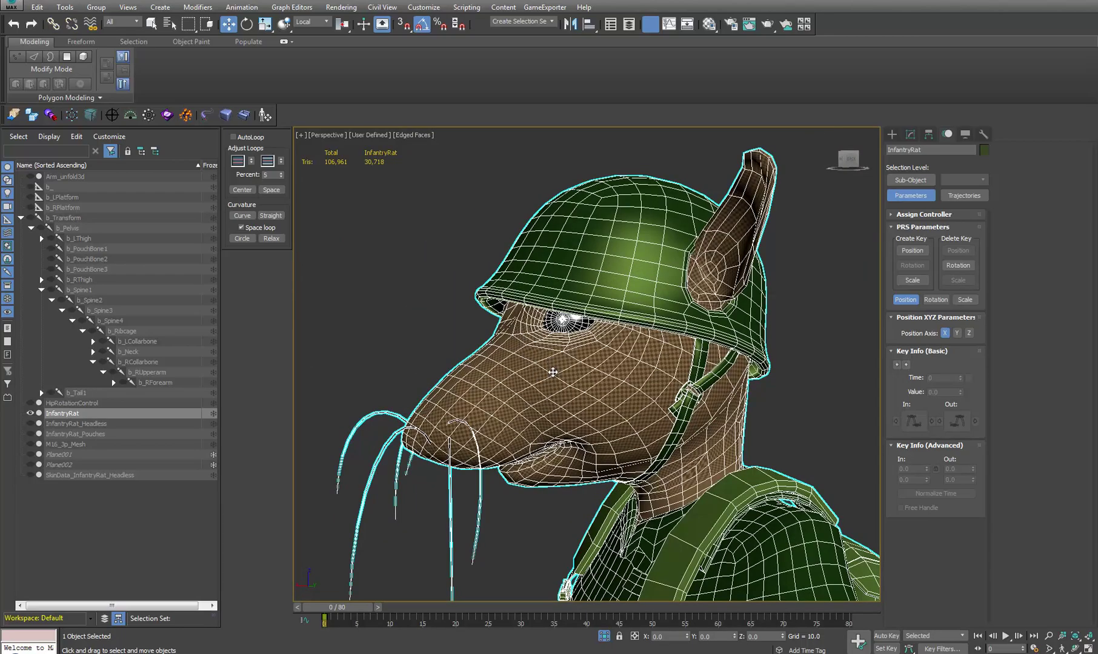
{"action": "middle_click_drag", "start_coordinate": [591, 459], "coordinate": [588, 340], "text": "alt"}
{"action": "middle_click_drag", "start_coordinate": [717, 458], "coordinate": [593, 164]}
{"action": "scroll", "coordinate": [630, 303], "scroll_direction": "down", "scroll_amount": 4}
{"action": "middle_click_drag", "start_coordinate": [764, 462], "coordinate": [632, 295]}
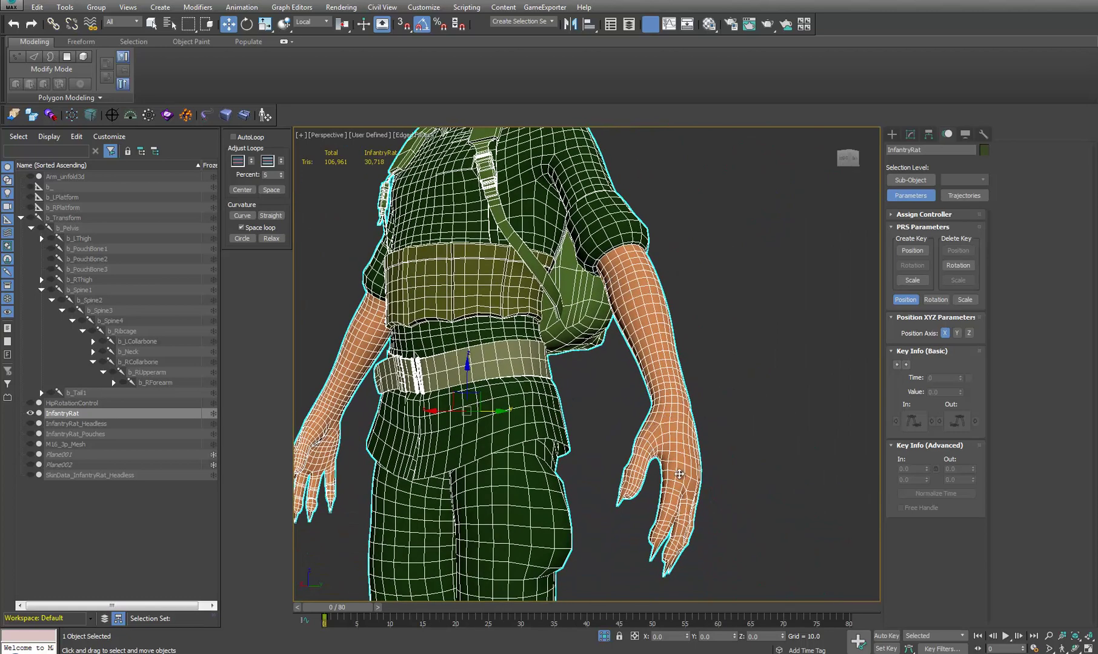
{"action": "middle_click_drag", "start_coordinate": [696, 460], "coordinate": [534, 389], "text": "alt"}
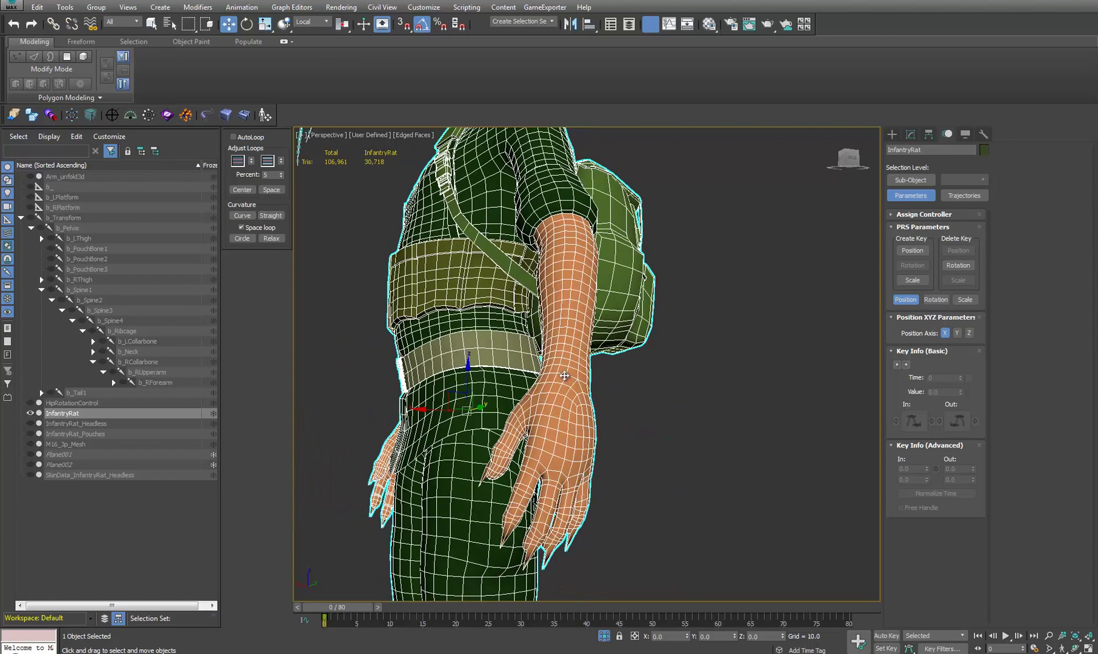
{"action": "middle_click_drag", "start_coordinate": [558, 481], "coordinate": [595, 434], "text": "alt"}
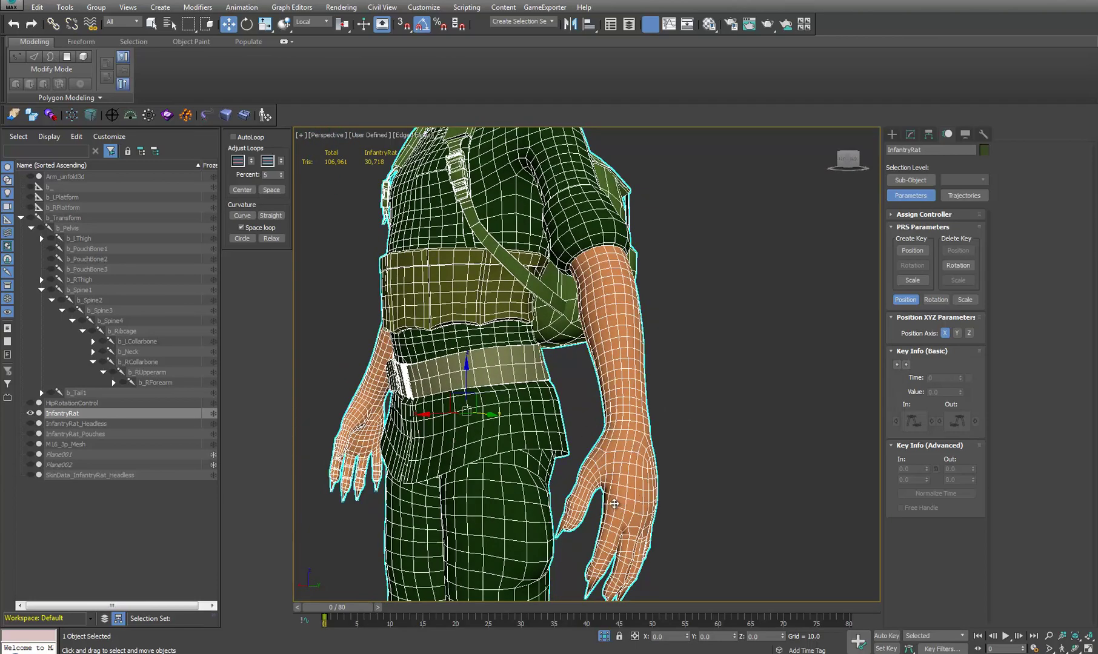
{"action": "middle_click_drag", "start_coordinate": [610, 457], "coordinate": [627, 385], "text": "alt"}
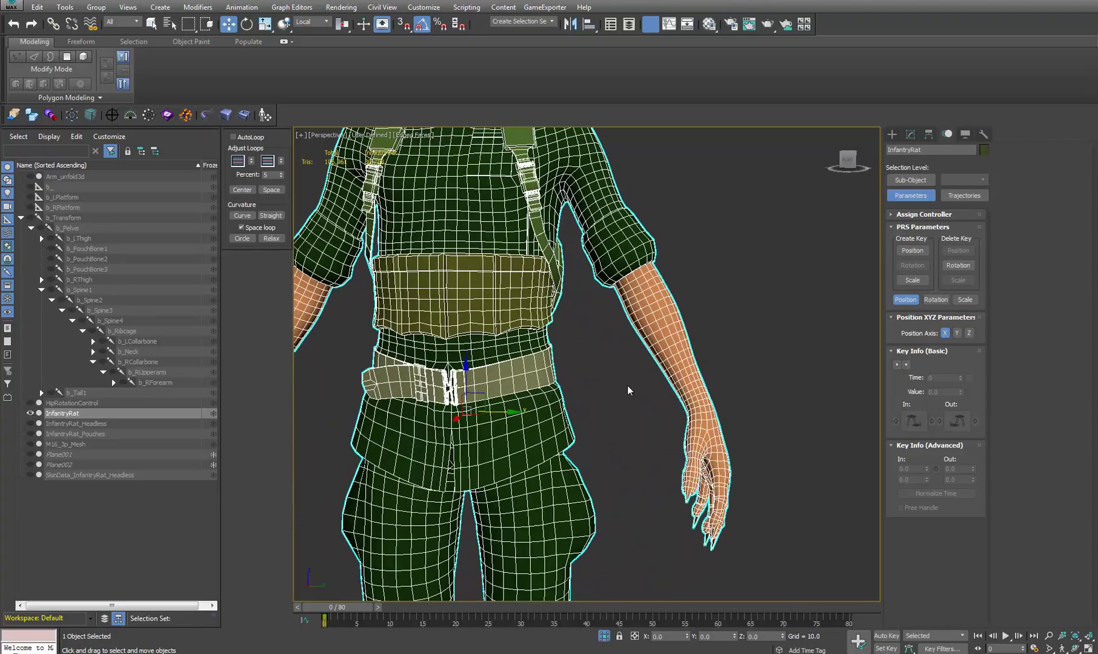
Examine the InfantryRat head, helmet, ears and backpack wireframe from the front, side and back
{"action": "middle_click_drag", "start_coordinate": [514, 287], "coordinate": [595, 516]}
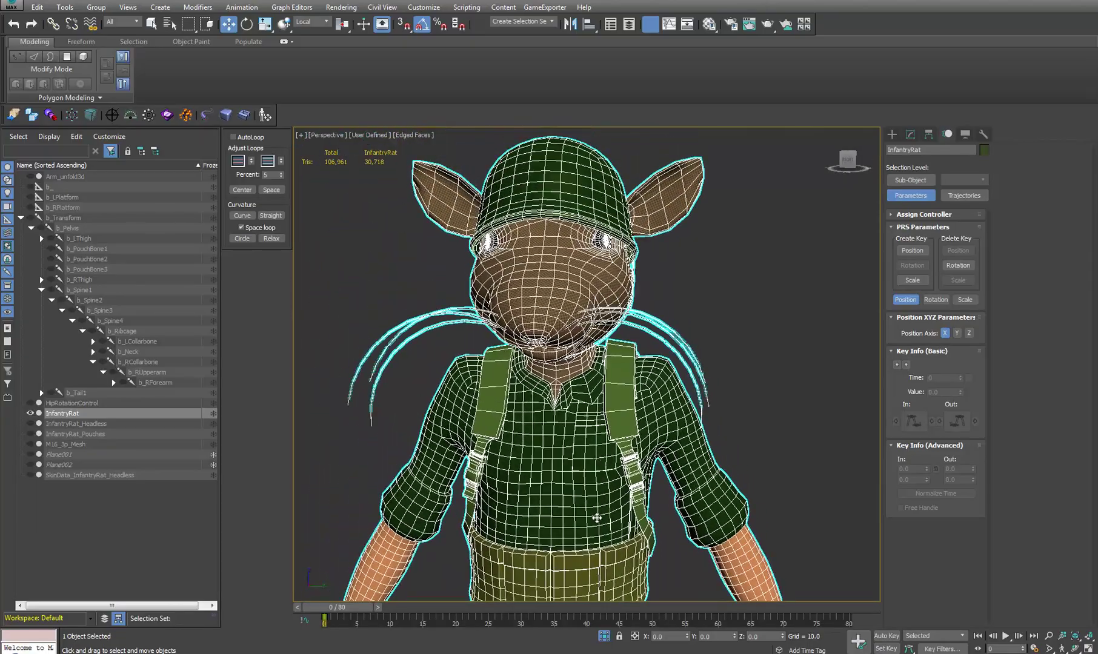
{"action": "middle_click_drag", "start_coordinate": [595, 460], "coordinate": [581, 363], "text": "alt"}
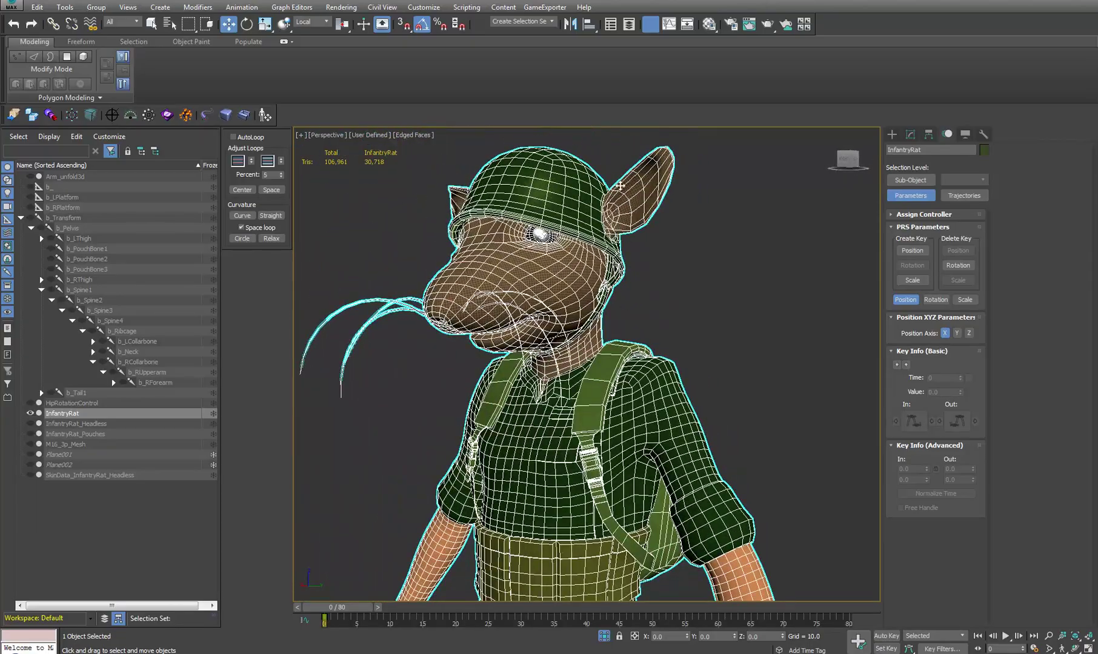
{"action": "middle_click_drag", "start_coordinate": [682, 261], "coordinate": [508, 269], "text": "alt"}
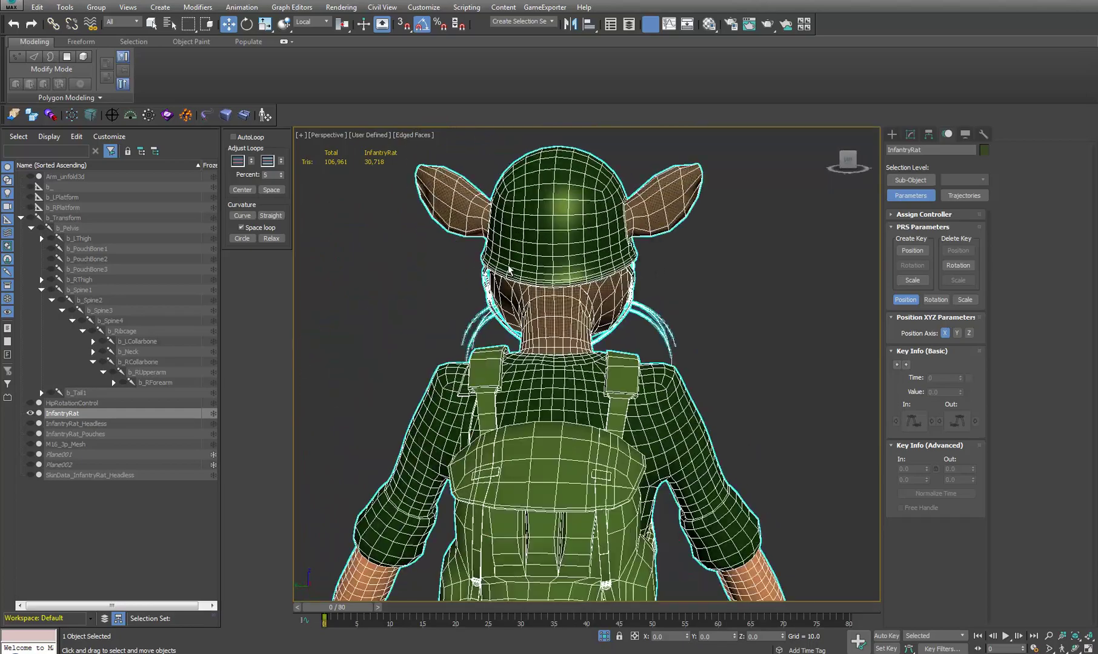
{"action": "middle_click_drag", "start_coordinate": [682, 200], "coordinate": [748, 314], "text": "alt"}
{"action": "scroll", "coordinate": [597, 309], "scroll_direction": "up", "scroll_amount": 5}
{"action": "middle_click_drag", "start_coordinate": [599, 323], "coordinate": [610, 382], "text": "alt"}
{"action": "scroll", "coordinate": [619, 350], "scroll_direction": "up", "scroll_amount": 3}
{"action": "scroll", "coordinate": [730, 372], "scroll_direction": "down", "scroll_amount": 3}
{"action": "scroll", "coordinate": [578, 373], "scroll_direction": "down", "scroll_amount": 3}
{"action": "scroll", "coordinate": [627, 328], "scroll_direction": "down", "scroll_amount": 4}
{"action": "scroll", "coordinate": [649, 403], "scroll_direction": "down", "scroll_amount": 3}
{"action": "middle_click_drag", "start_coordinate": [610, 382], "coordinate": [639, 376]}
{"action": "scroll", "coordinate": [610, 400], "scroll_direction": "up", "scroll_amount": 4}
{"action": "scroll", "coordinate": [639, 388], "scroll_direction": "down", "scroll_amount": 5}
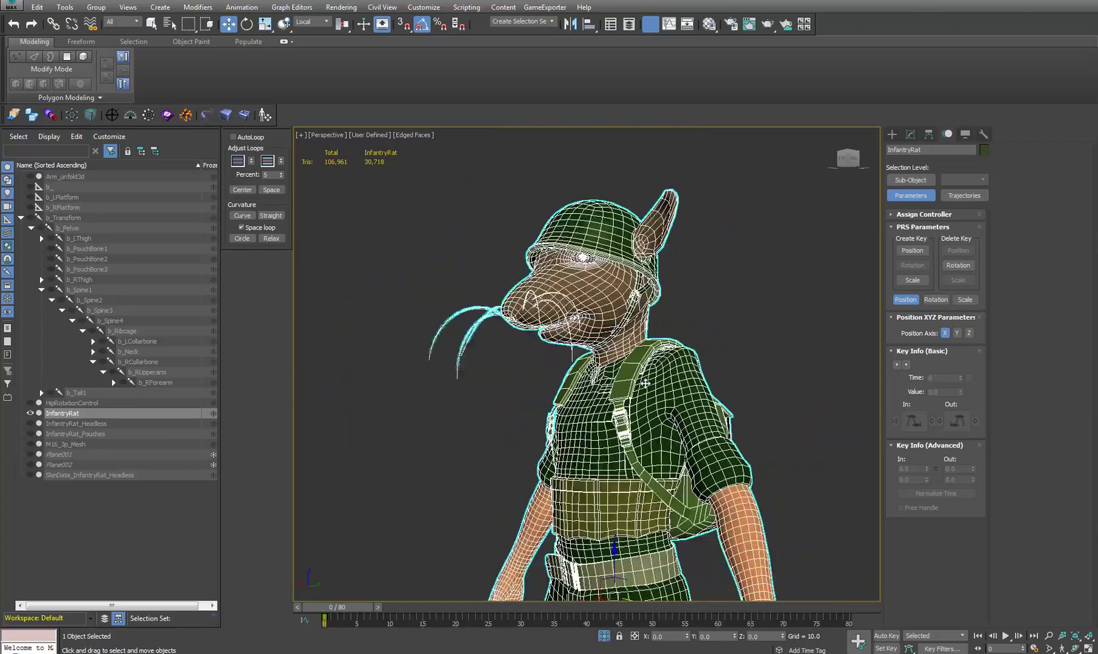
Examine the full InfantryRat figure, then its trouser legs and boots, from several angles
{"action": "middle_click_drag", "start_coordinate": [636, 442], "coordinate": [482, 436]}
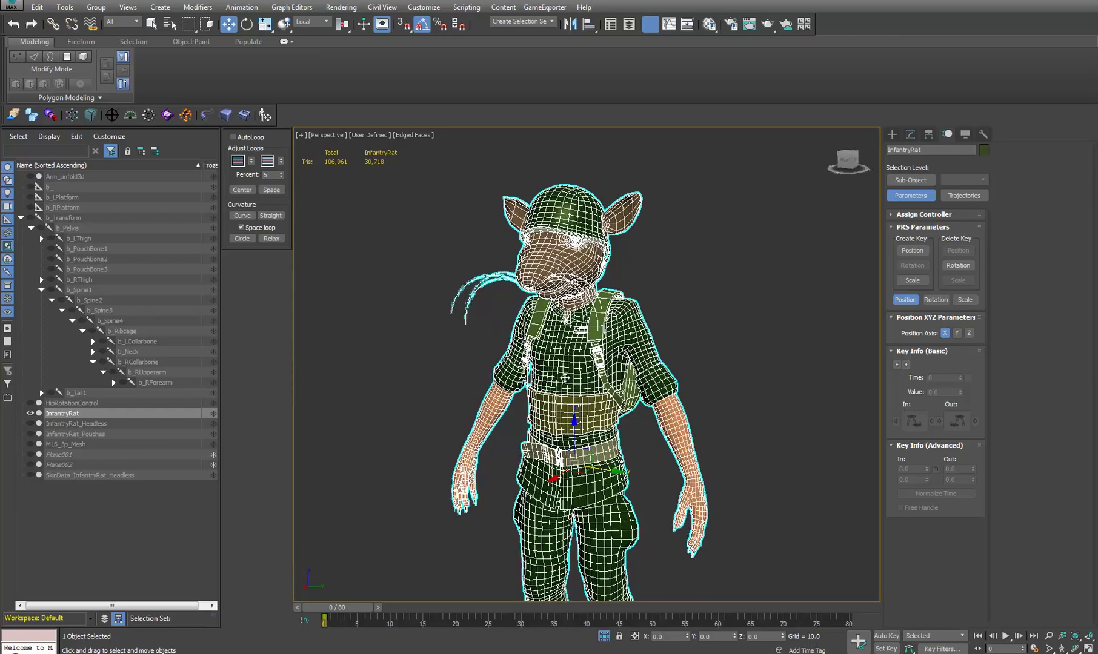
{"action": "middle_click_drag", "start_coordinate": [564, 377], "coordinate": [563, 444], "text": "alt"}
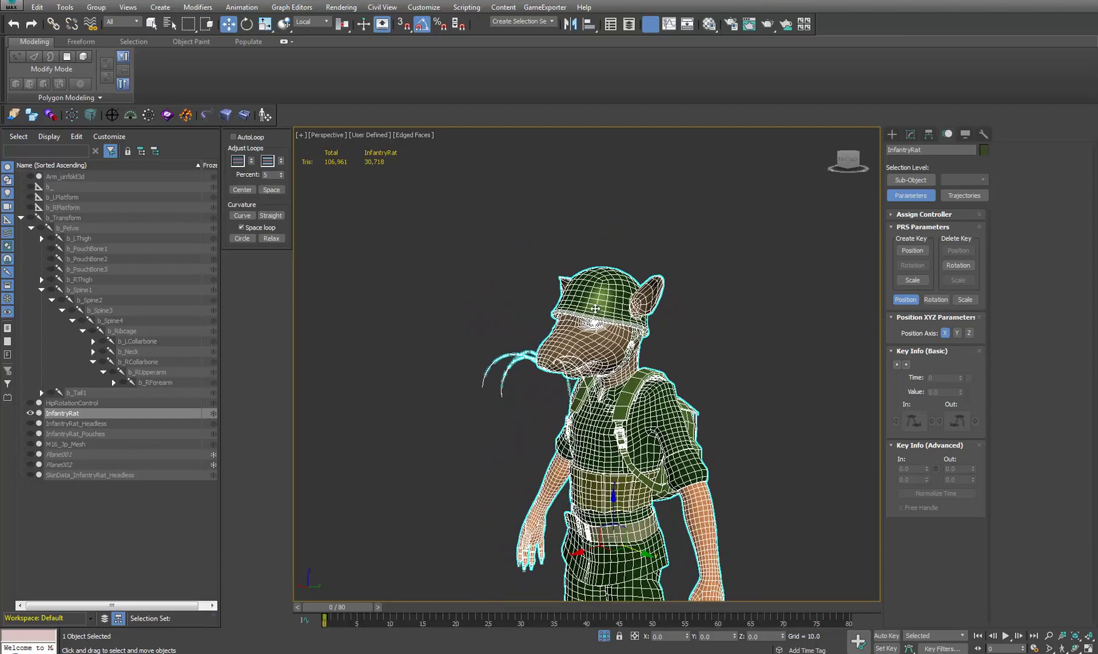
{"action": "middle_click_drag", "start_coordinate": [596, 309], "coordinate": [585, 392], "text": "alt"}
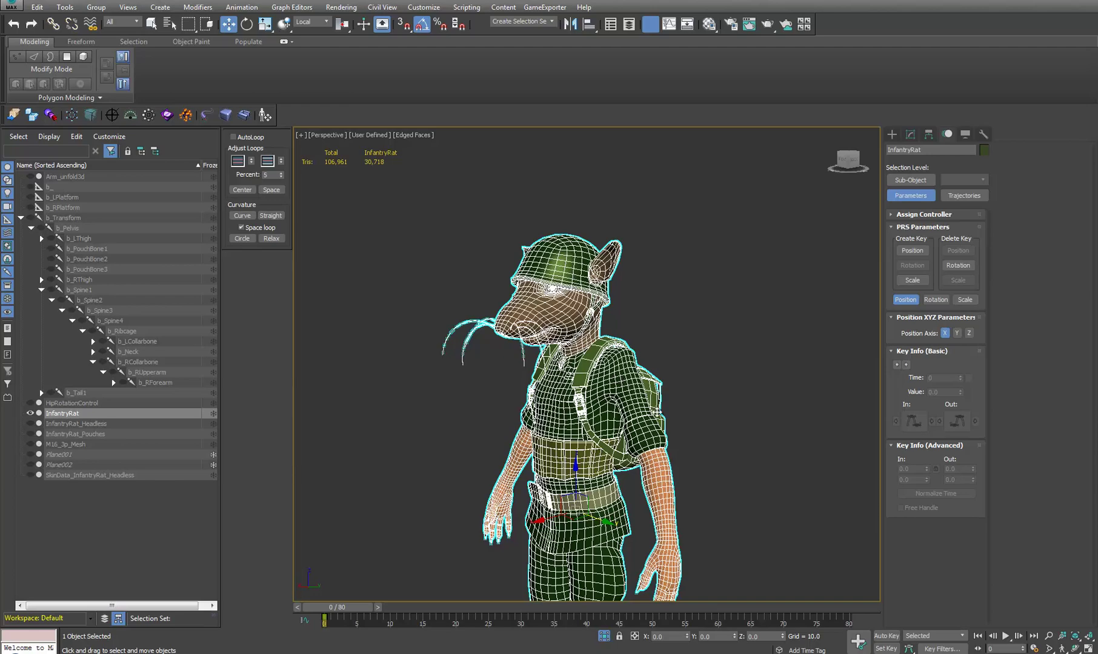
{"action": "middle_click_drag", "start_coordinate": [656, 412], "coordinate": [679, 303]}
{"action": "scroll", "coordinate": [682, 285], "scroll_direction": "down", "scroll_amount": 3}
{"action": "middle_click_drag", "start_coordinate": [680, 303], "coordinate": [746, 436], "text": "alt"}
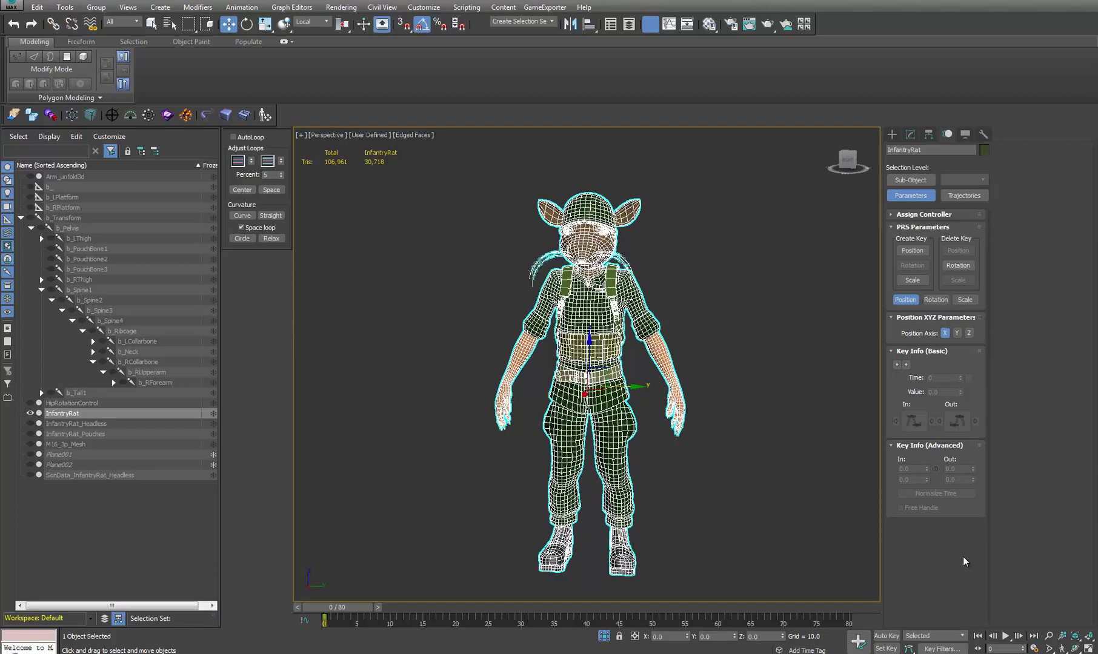
{"action": "mouse_move", "coordinate": [619, 304]}
{"action": "middle_mouse_down", "text": "alt"}
{"action": "mouse_move", "coordinate": [636, 306]}
{"action": "mouse_move", "coordinate": [624, 297]}
{"action": "middle_mouse_up", "text": "alt"}
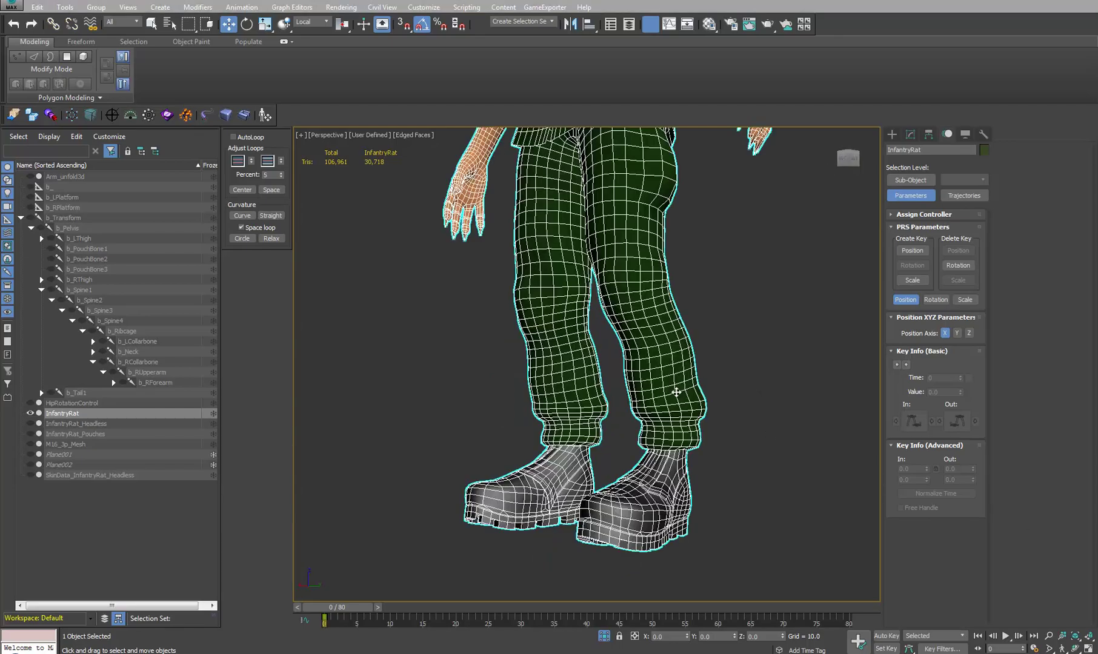
{"action": "mouse_move", "coordinate": [676, 392]}
{"action": "middle_mouse_down"}
{"action": "mouse_move", "coordinate": [681, 350]}
{"action": "mouse_move", "coordinate": [684, 381]}
{"action": "middle_mouse_up"}
{"action": "middle_click_drag", "start_coordinate": [608, 365], "coordinate": [651, 365], "text": "alt"}
{"action": "middle_click_drag", "start_coordinate": [638, 297], "coordinate": [657, 324]}
{"action": "middle_click_drag", "start_coordinate": [736, 370], "coordinate": [684, 312], "text": "alt"}
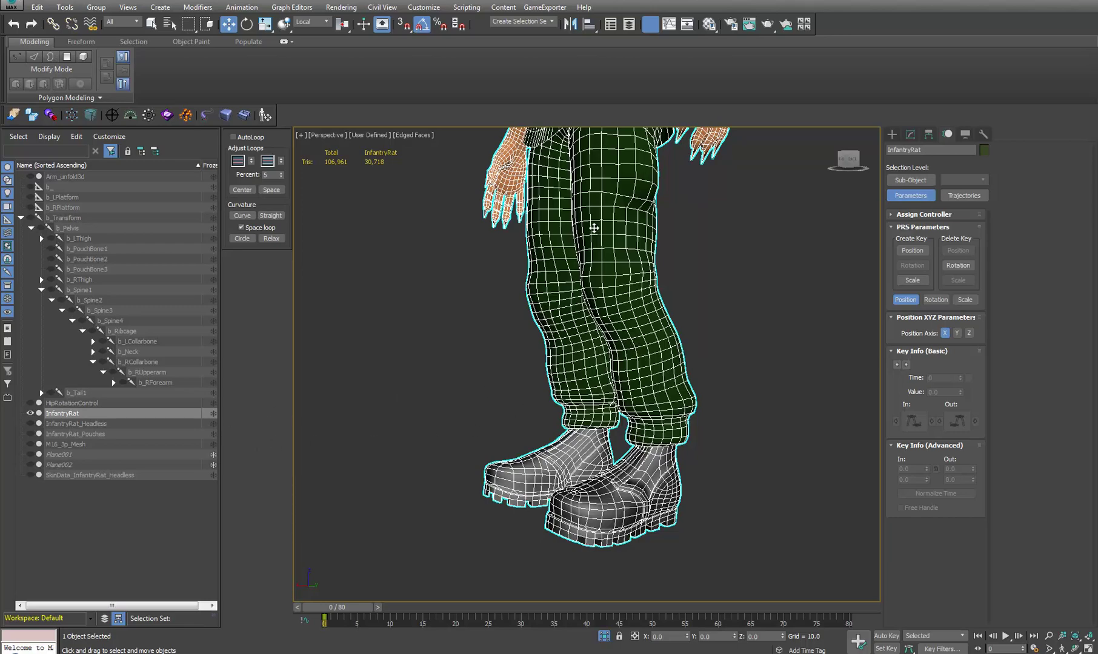
{"action": "middle_click_drag", "start_coordinate": [603, 219], "coordinate": [624, 409]}
{"action": "scroll", "coordinate": [562, 449], "scroll_direction": "down", "scroll_amount": 4}
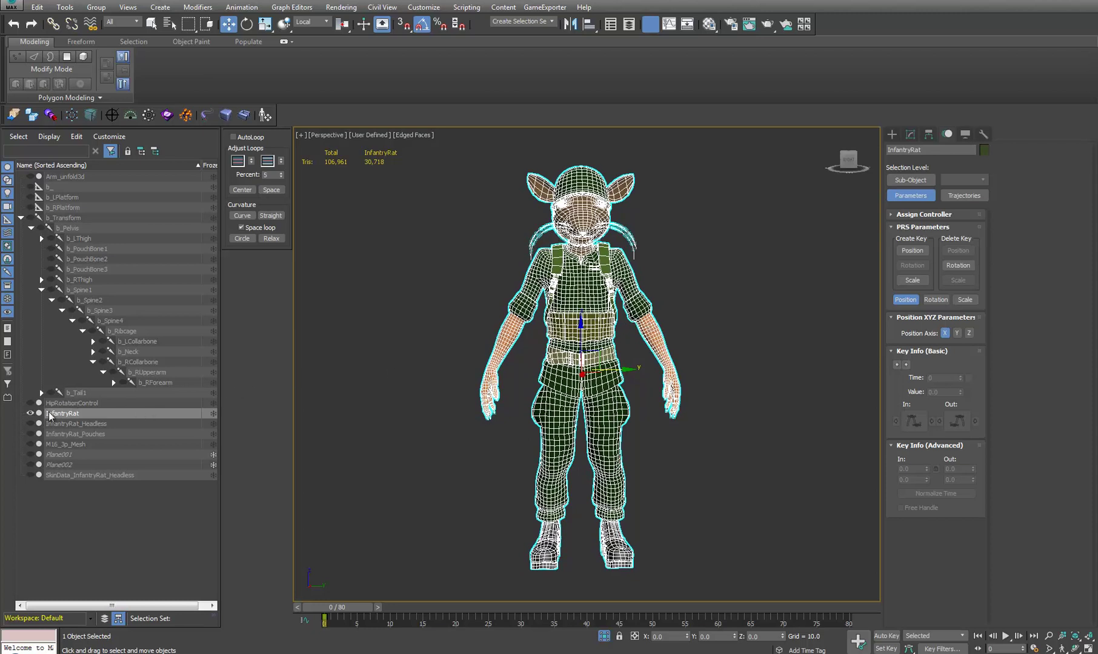
Clone the InfantryRat mesh as a copy named InfantryRat001 and hide the original
{"action": "right_click", "coordinate": [752, 270]}
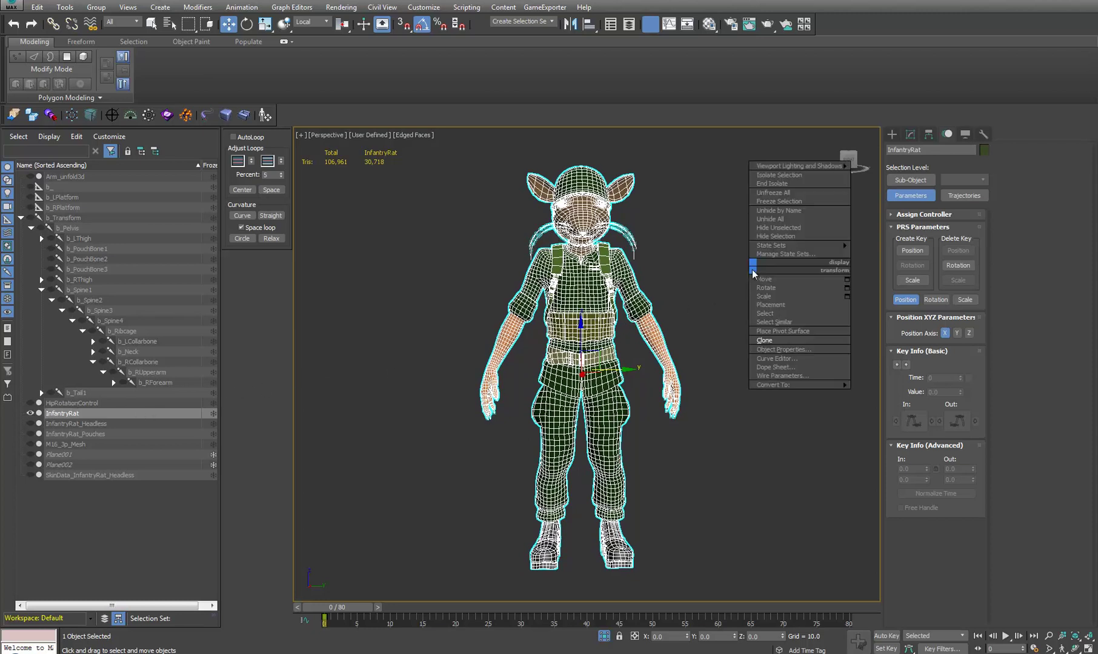
{"action": "left_click", "coordinate": [785, 331]}
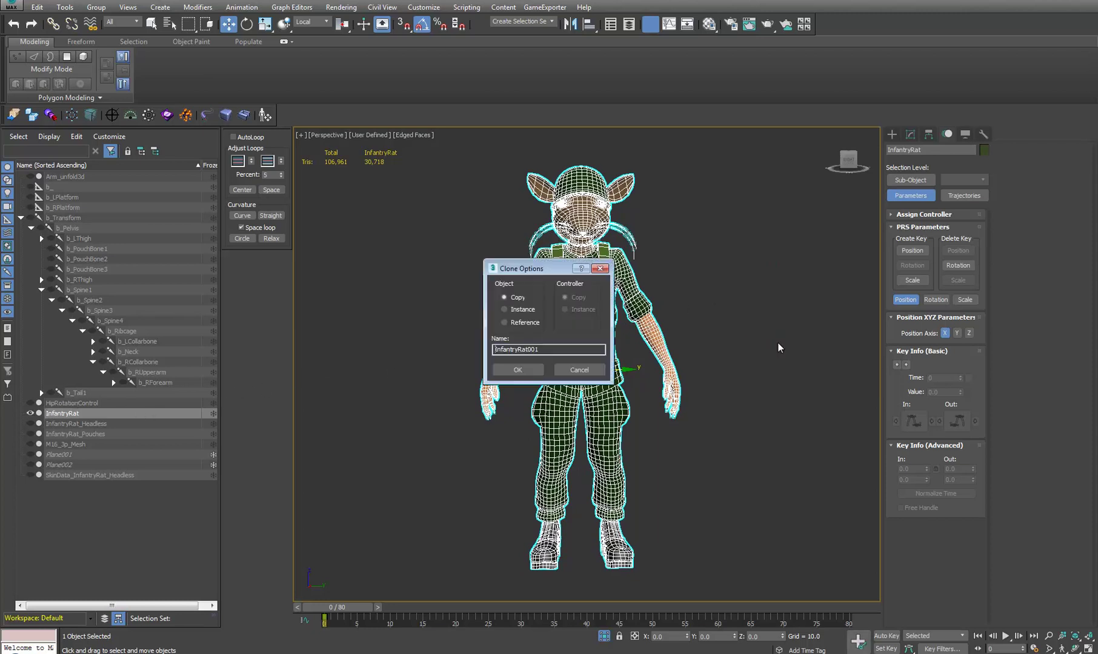
{"action": "left_click", "coordinate": [528, 372]}
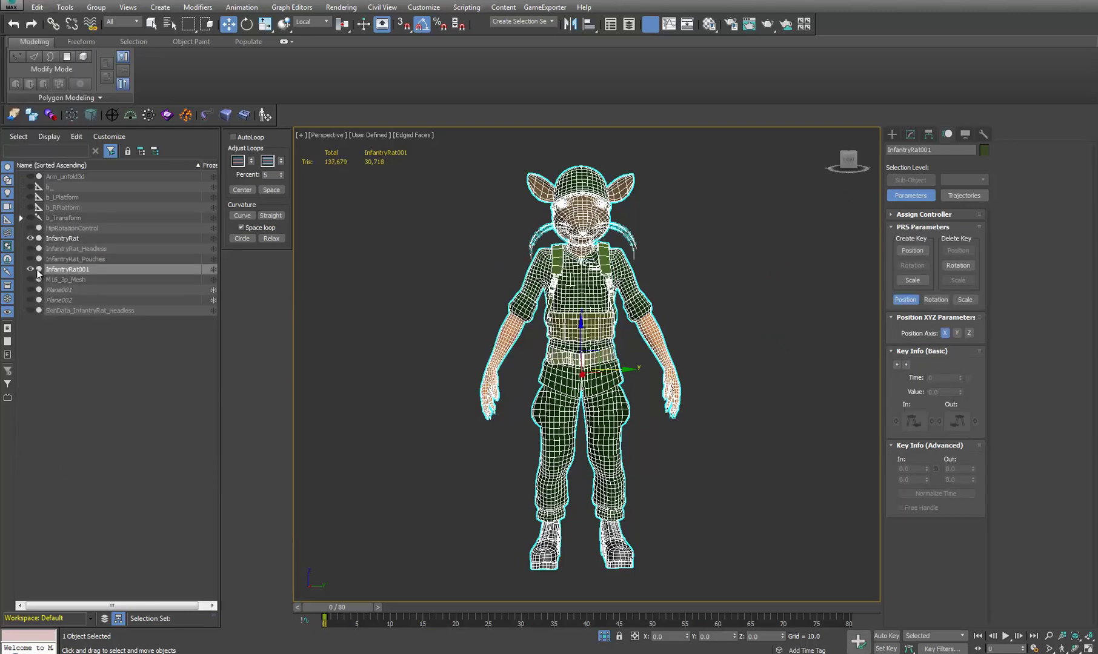
{"action": "left_click", "coordinate": [29, 237]}
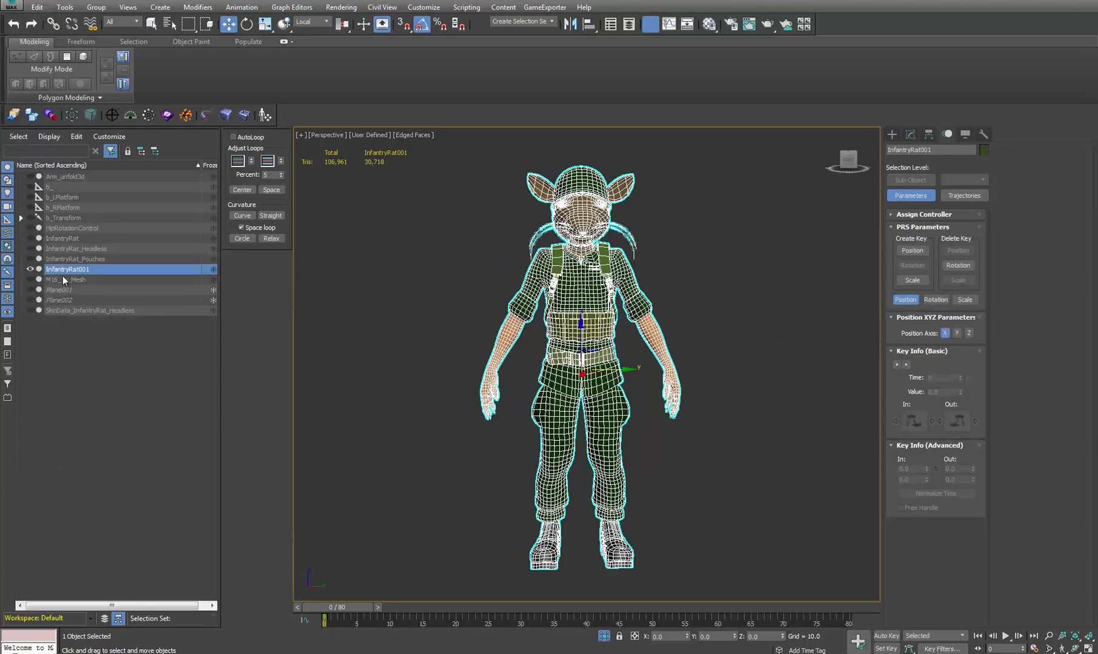
Delete the existing Skin modifier from InfantryRat001 and apply a fresh Skin modifier above its Editable Poly
{"action": "left_click", "coordinate": [911, 138]}
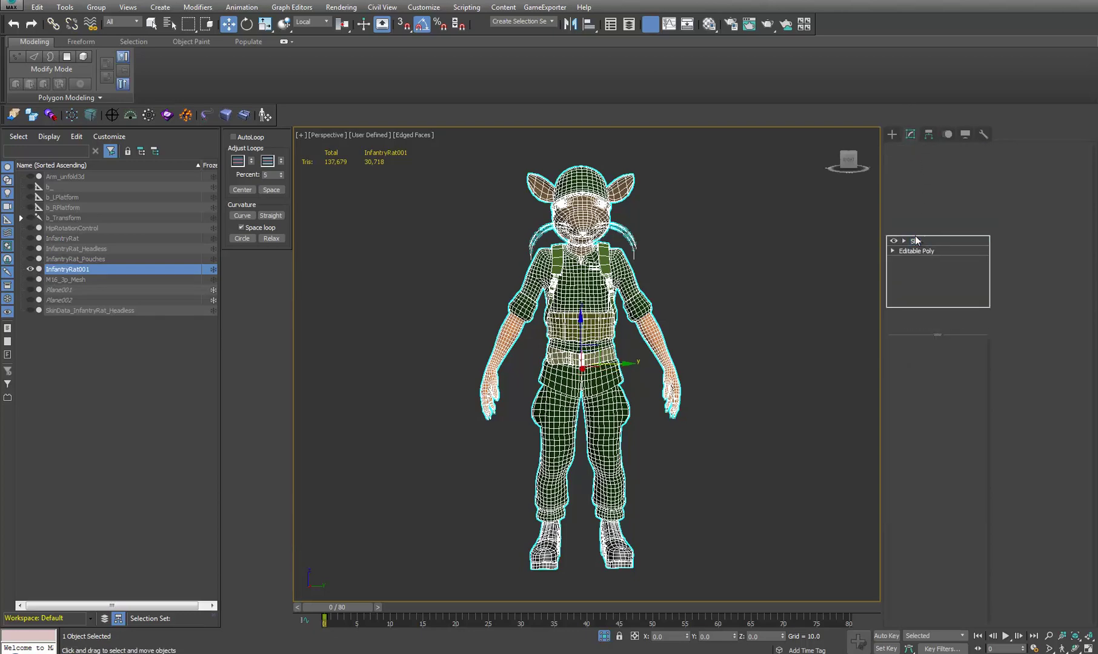
{"action": "left_click", "coordinate": [946, 318]}
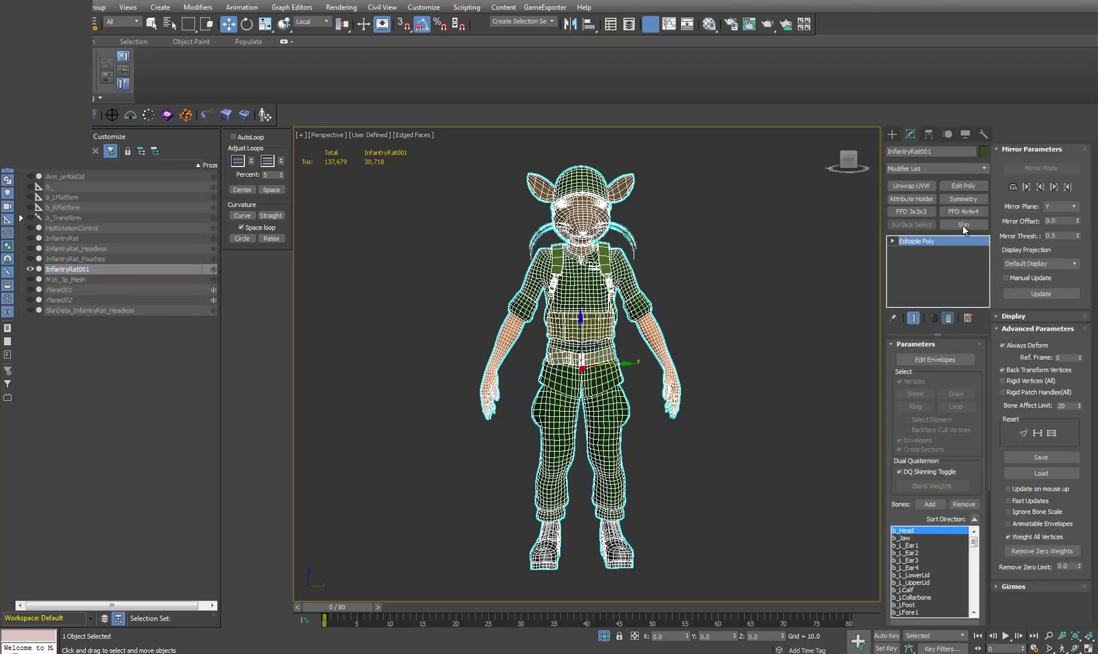
{"action": "key", "text": "ctrl+z"}
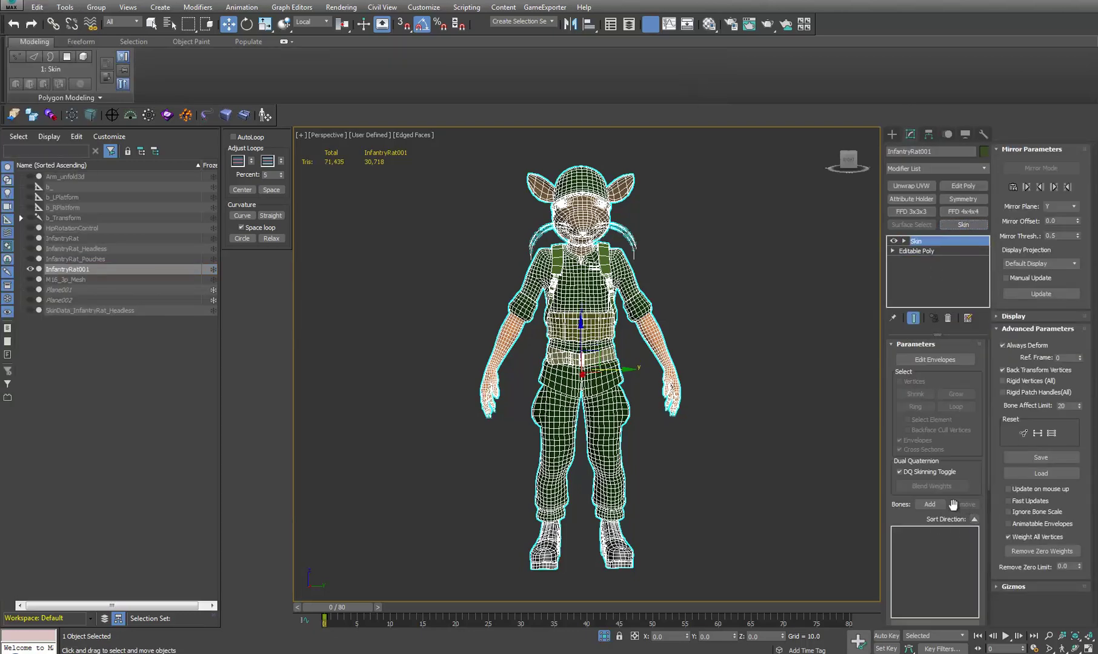
Leave isolation mode and add the b_Transform bone with its whole hierarchy to the new Skin modifier on InfantryRat001
{"action": "left_click", "coordinate": [928, 505]}
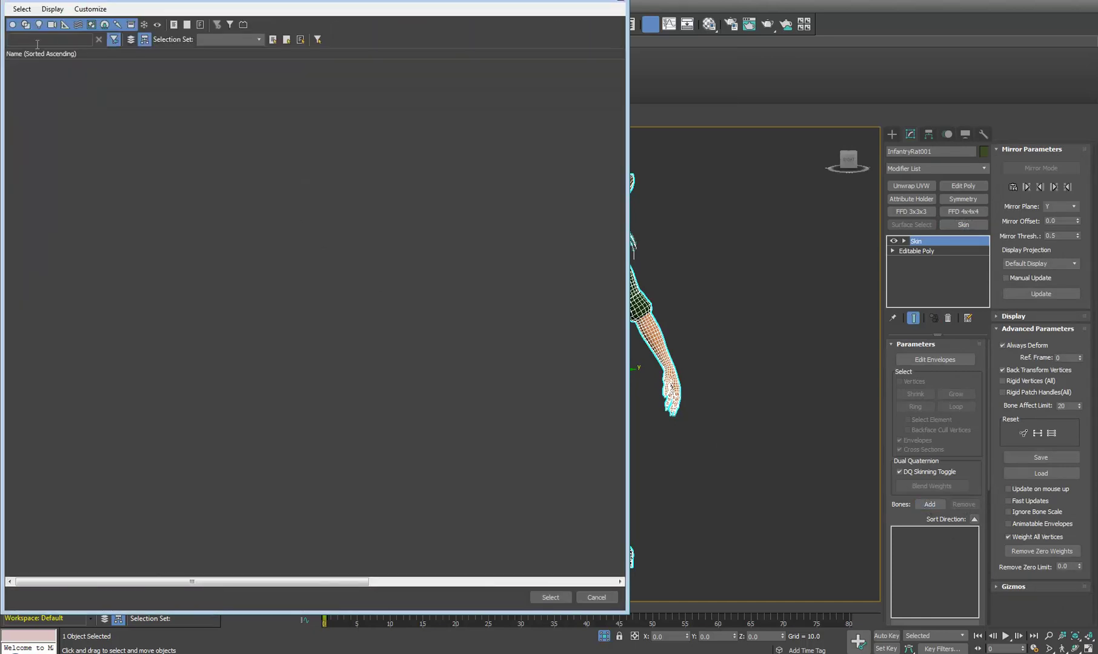
{"action": "left_click", "coordinate": [622, 2]}
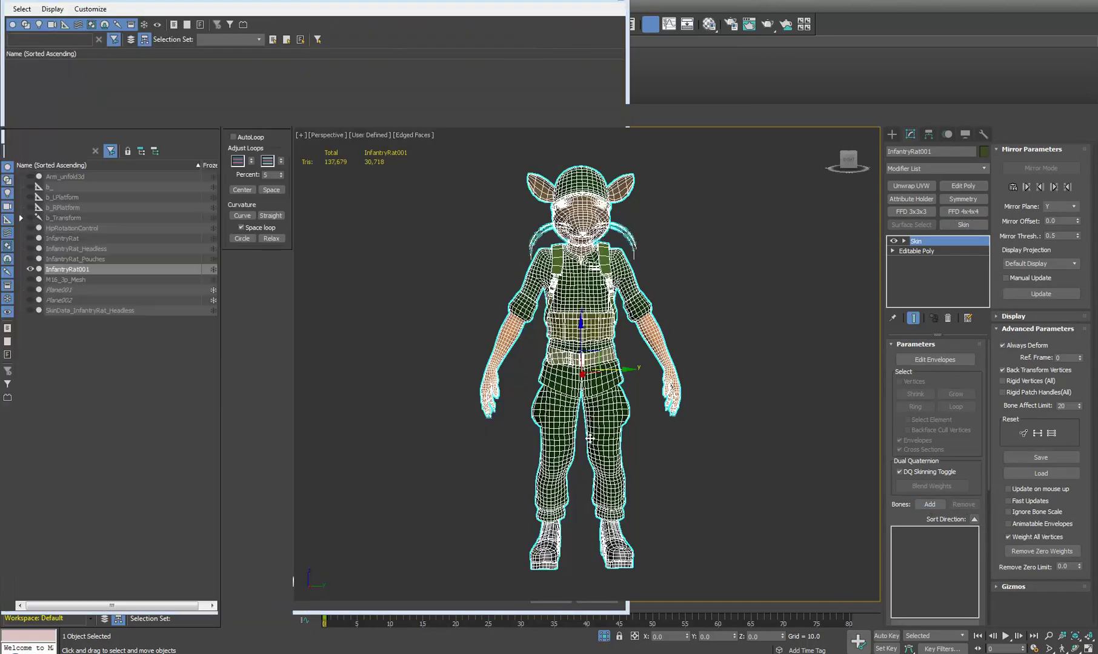
{"action": "left_click", "coordinate": [929, 504]}
{"action": "left_click", "coordinate": [67, 107]}
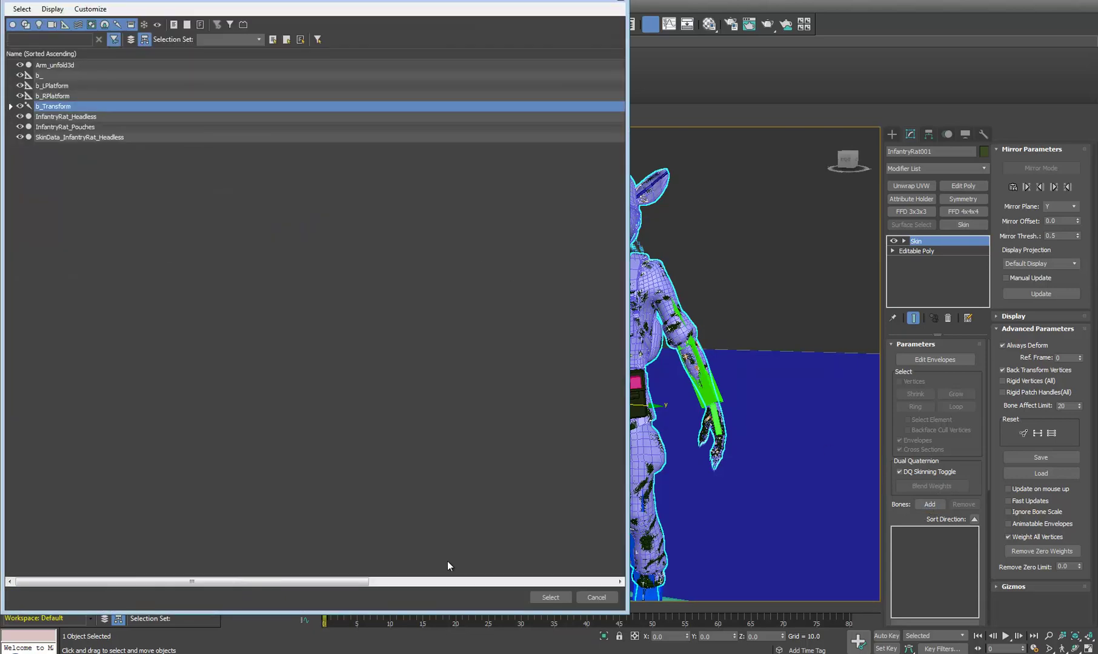
{"action": "left_click", "coordinate": [550, 597]}
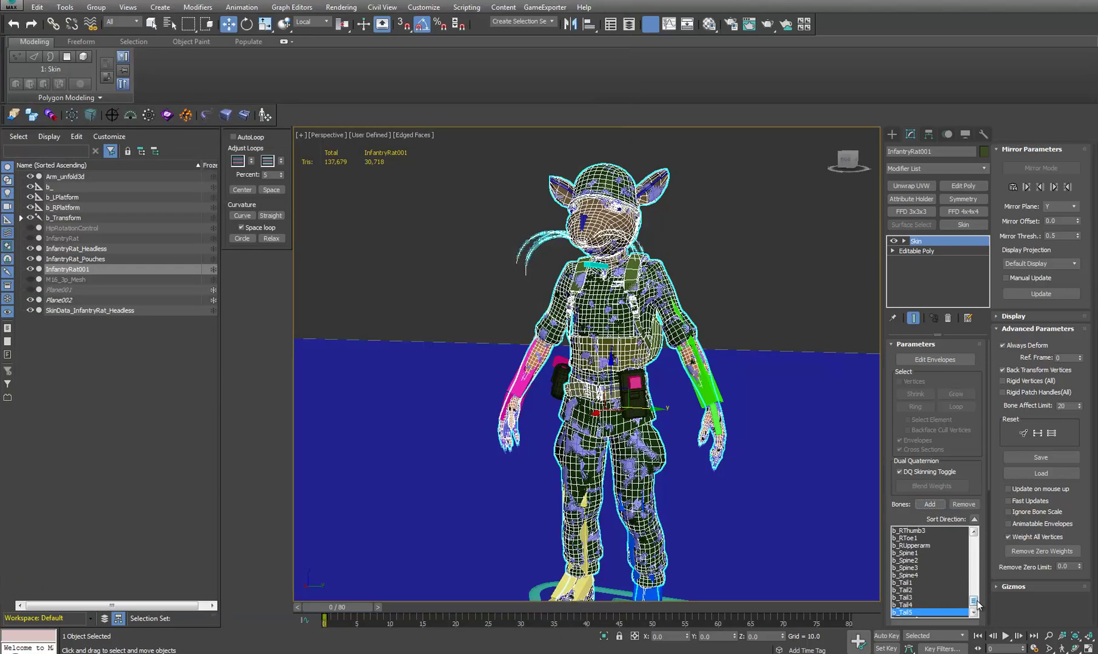
Remove the b_Transform bone from the Skin modifier's bones on InfantryRat001
{"action": "left_click", "coordinate": [973, 613]}
{"action": "left_click", "coordinate": [929, 612]}
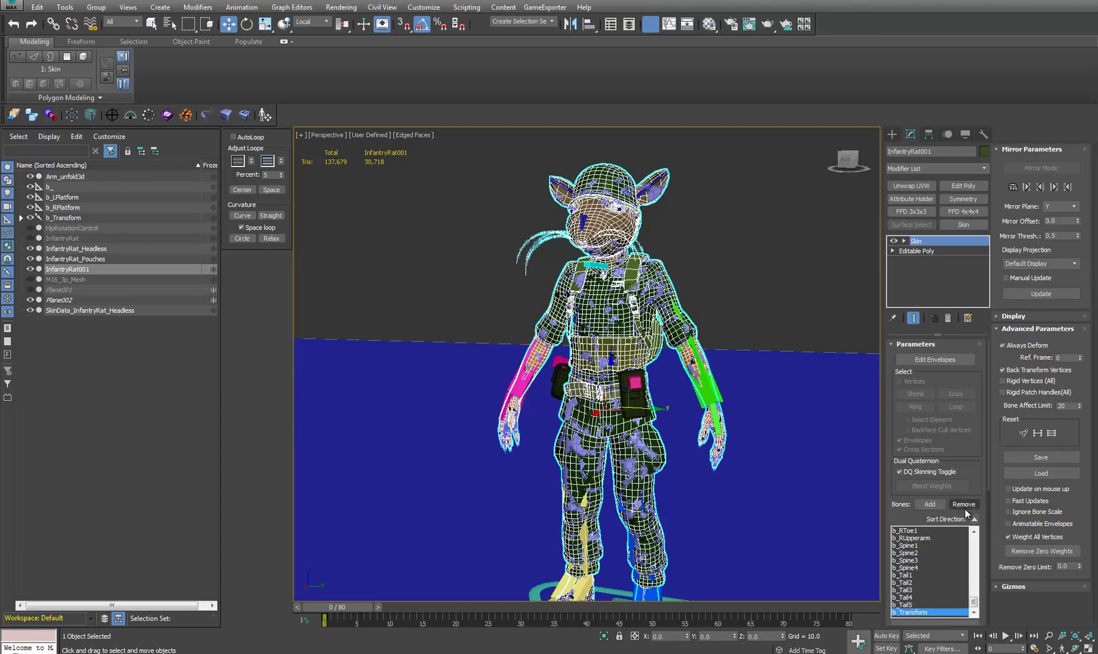
{"action": "left_click", "coordinate": [963, 506]}
Select the b_LForearm bone, hide SkinData_InfantryRat_Headless, and switch the rig's Layer Manager from setup to animation mode
{"action": "middle_click_drag", "start_coordinate": [639, 380], "coordinate": [647, 348]}
{"action": "left_click", "coordinate": [641, 349]}
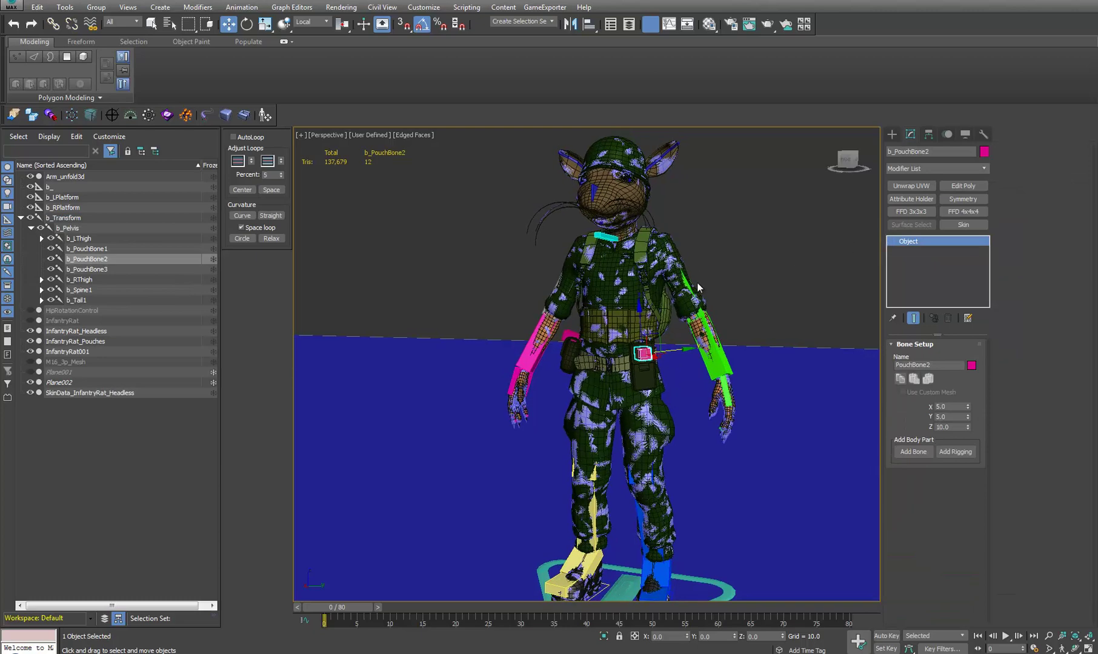
{"action": "left_click", "coordinate": [709, 346]}
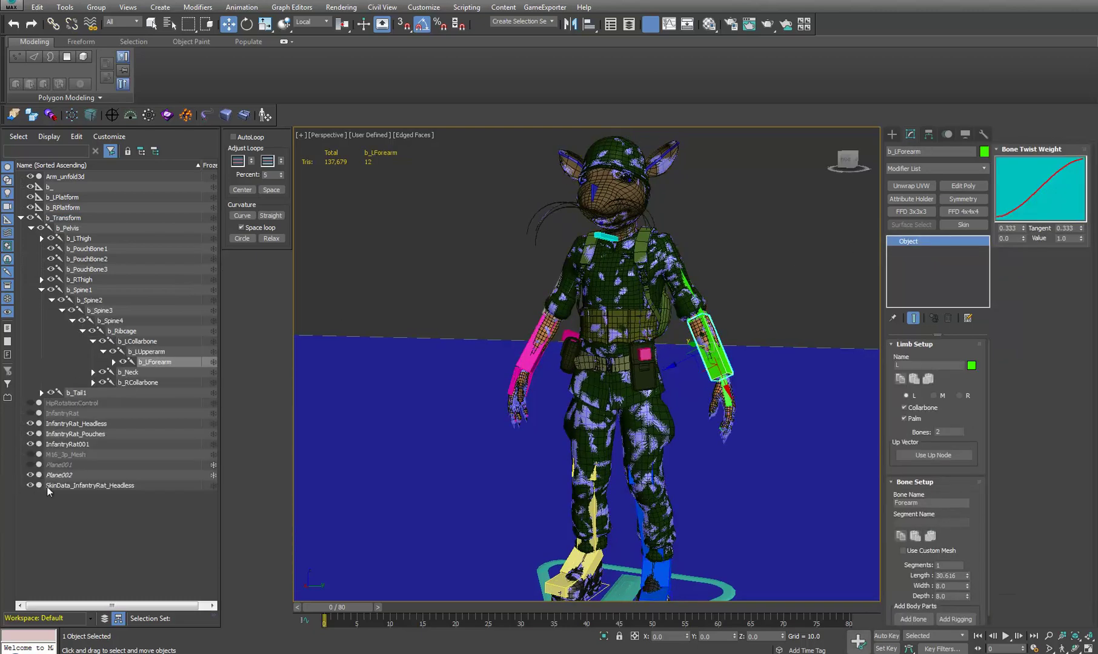
{"action": "left_click", "coordinate": [30, 485]}
{"action": "key", "text": "e"}
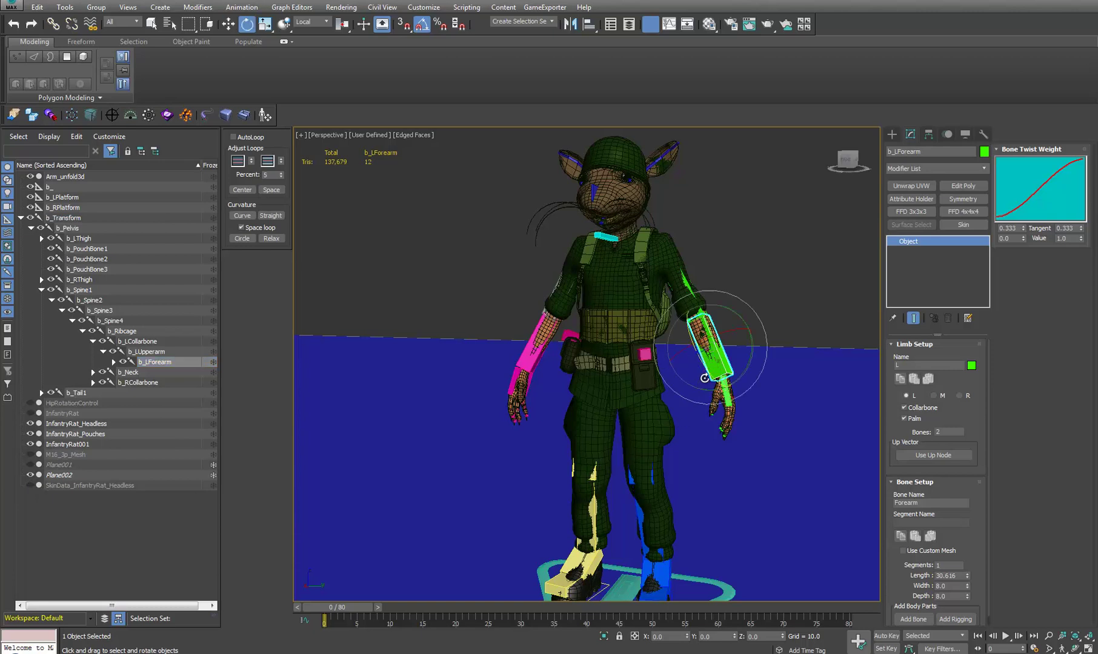
{"action": "left_click", "coordinate": [945, 135]}
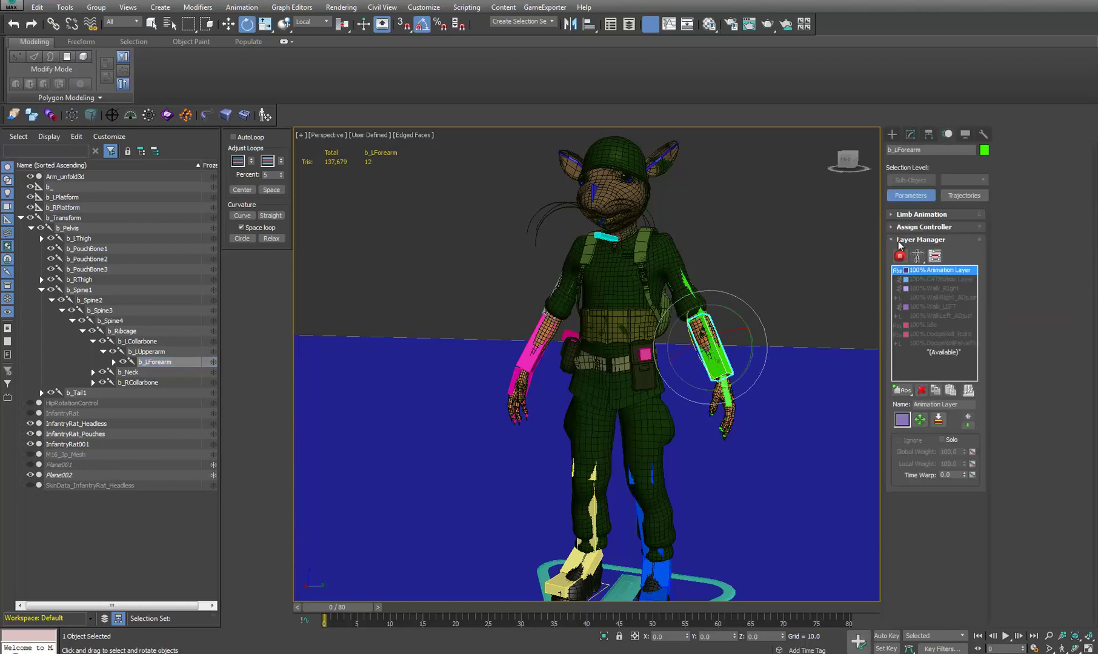
{"action": "left_click", "coordinate": [900, 256]}
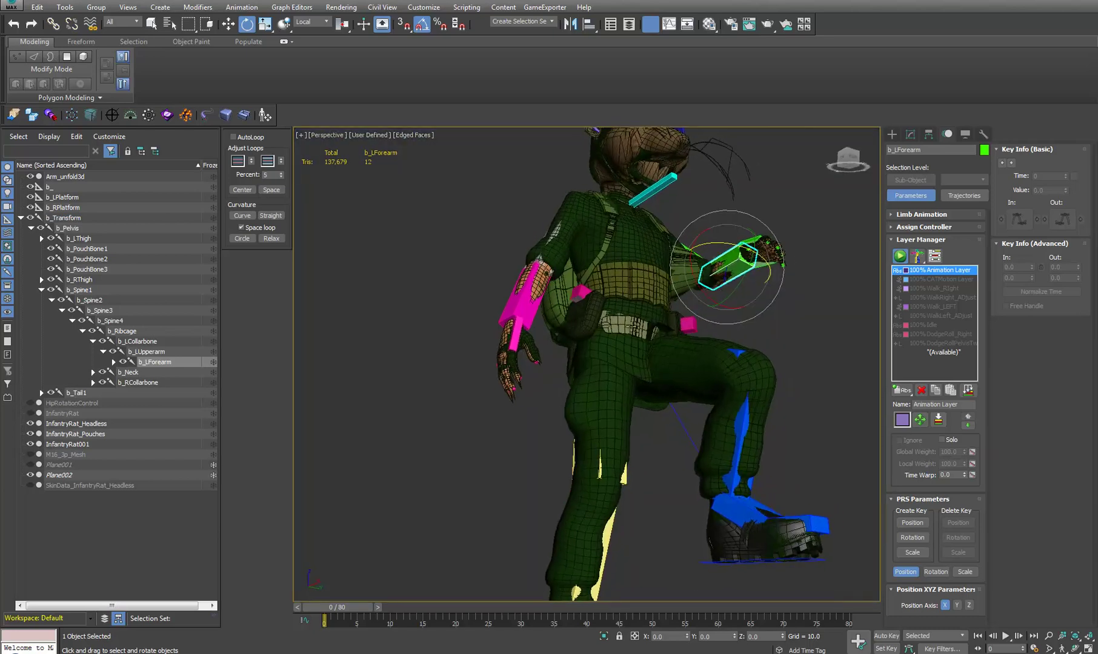
Hide InfantryRat_Headless and toggle InfantryRat001's visibility off and on to check the deformation in the animated pose
{"action": "left_click", "coordinate": [29, 424]}
{"action": "left_click", "coordinate": [31, 444]}
{"action": "left_click", "coordinate": [30, 444]}
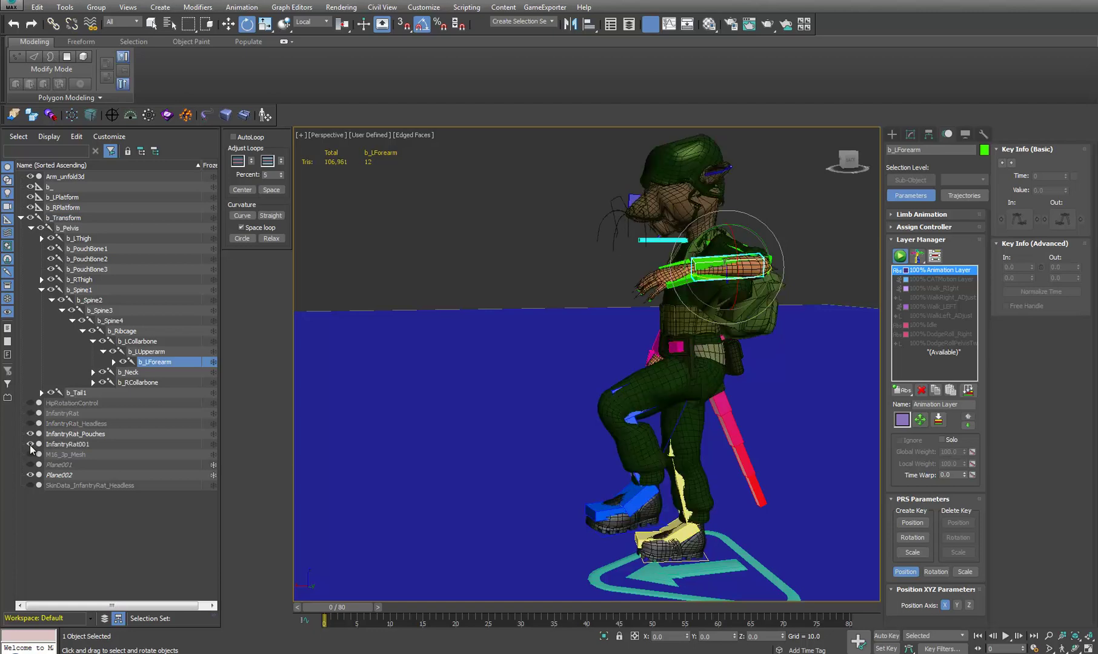
{"action": "left_click", "coordinate": [30, 444]}
{"action": "left_click", "coordinate": [30, 444]}
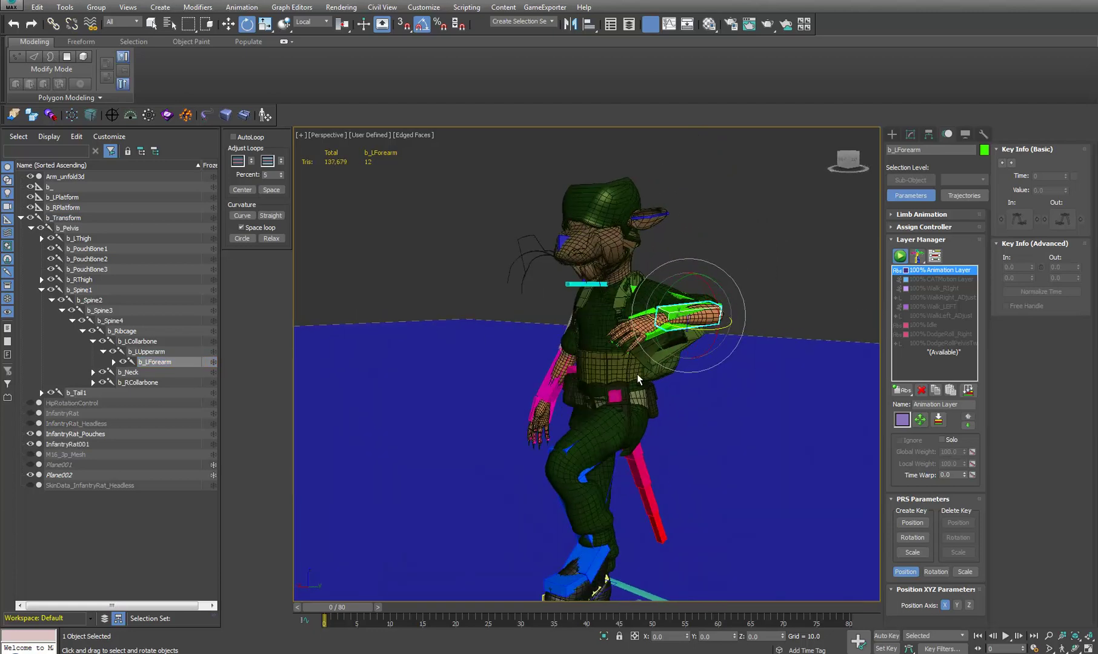
{"action": "middle_click_drag", "start_coordinate": [676, 362], "coordinate": [700, 274]}
{"action": "middle_click_drag", "start_coordinate": [628, 282], "coordinate": [612, 290]}
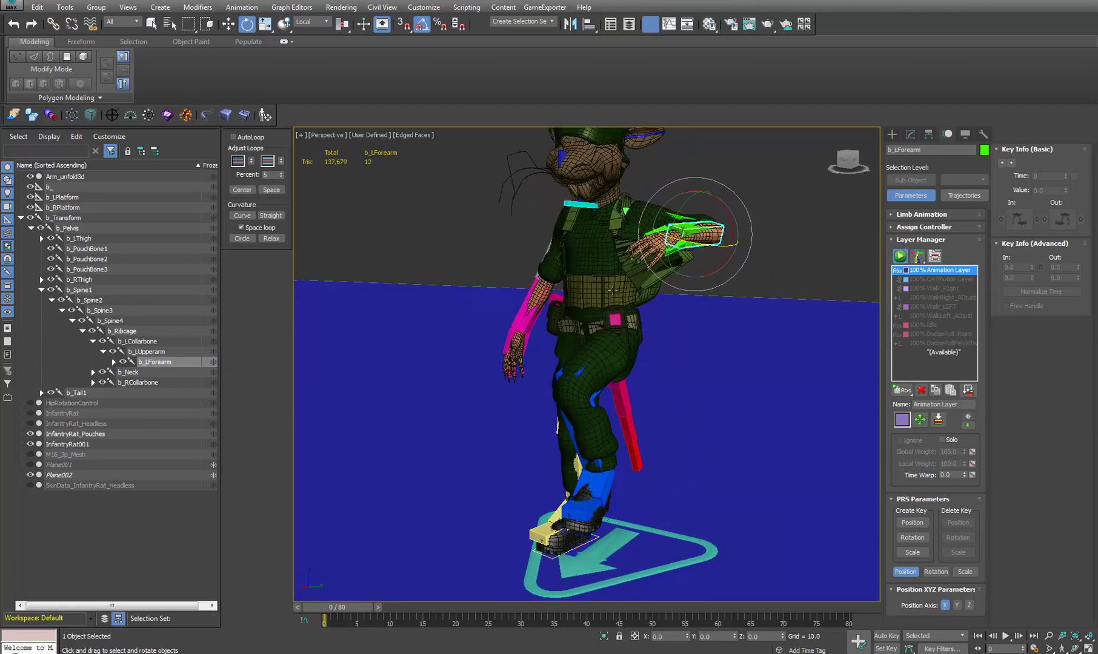
Apply the Geodesic Voxel solver to InfantryRat001's Skin modifier with falloff 0.2 and max resolution 256, and close the solver
{"action": "left_click", "coordinate": [612, 290]}
{"action": "left_click", "coordinate": [910, 134]}
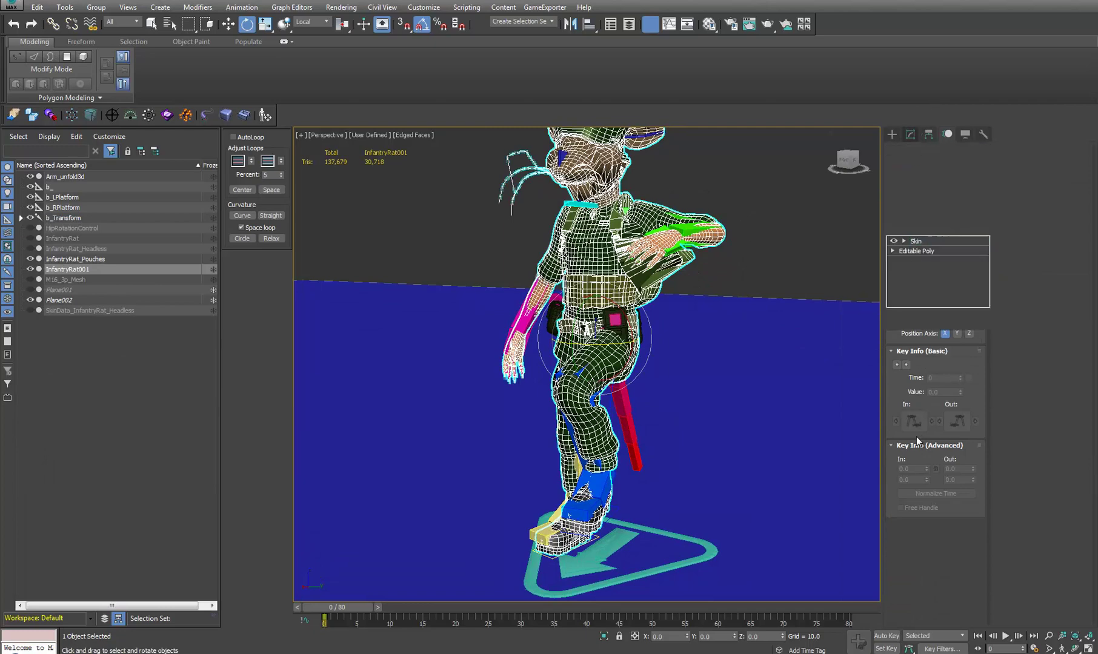
{"action": "scroll", "coordinate": [969, 473], "scroll_direction": "down", "scroll_amount": 5}
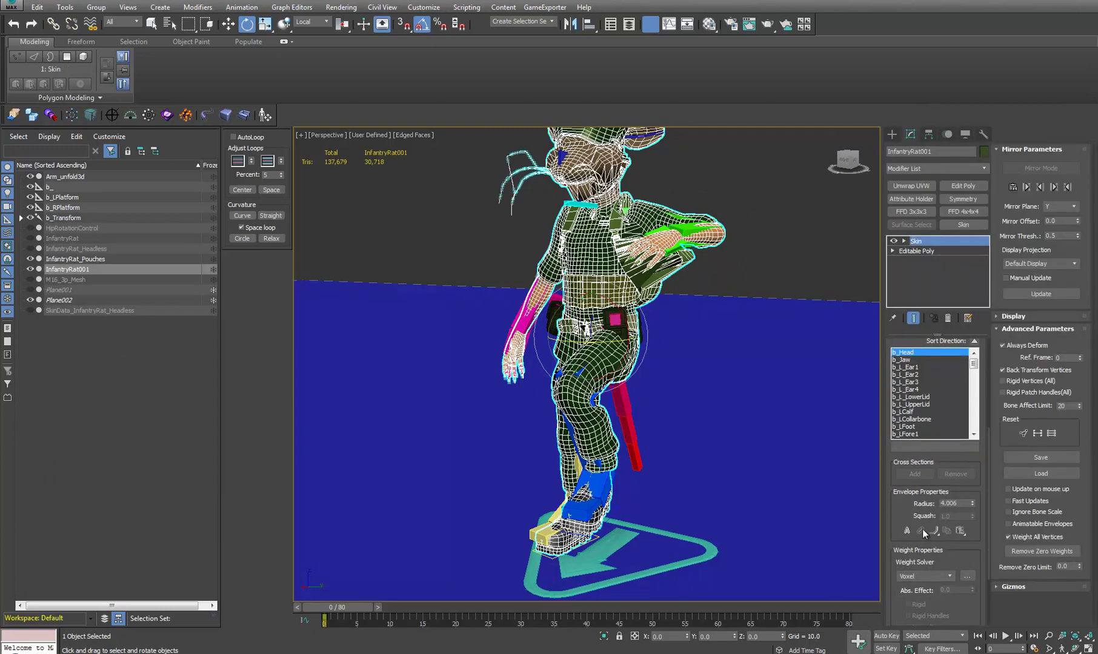
{"action": "left_click", "coordinate": [966, 577]}
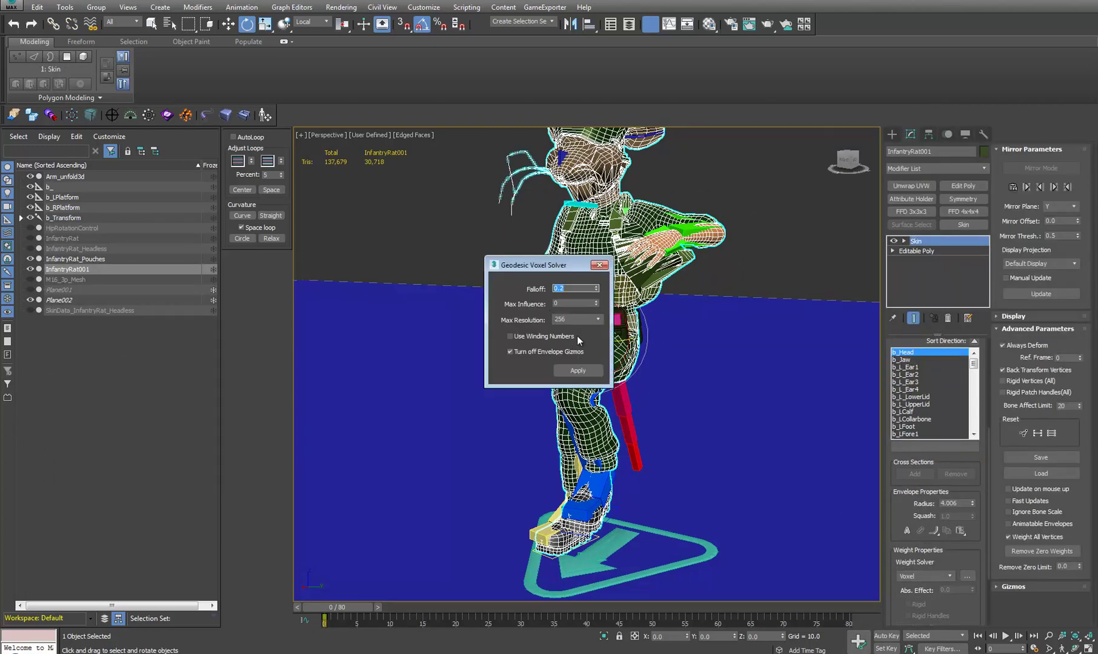
{"action": "left_click", "coordinate": [563, 370]}
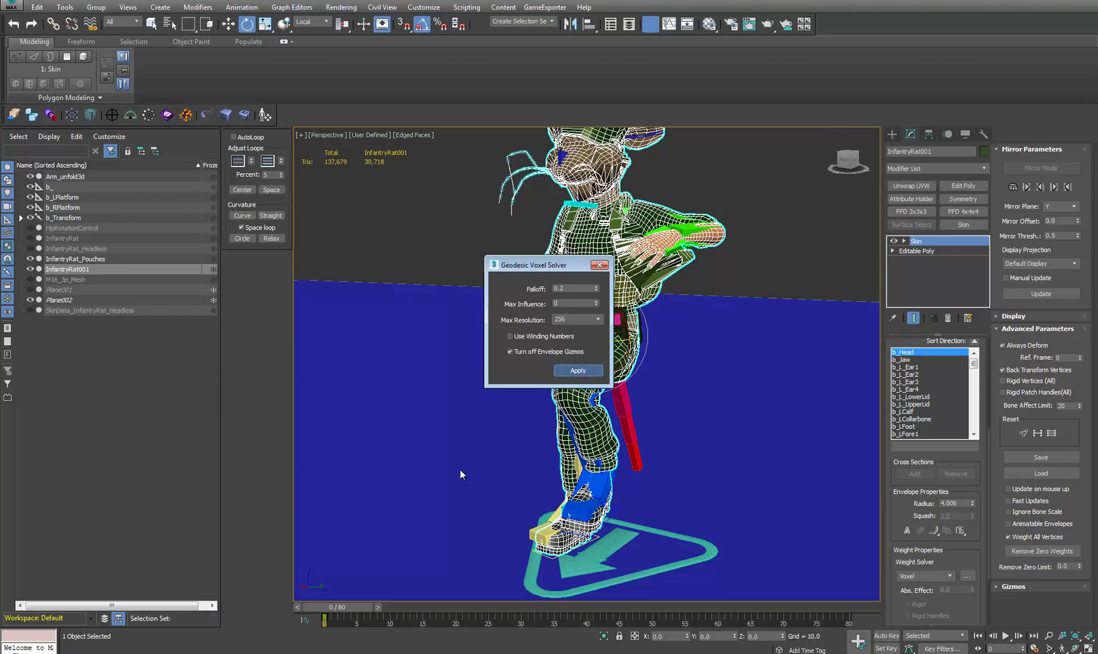
{"action": "left_click", "coordinate": [602, 266]}
Enter envelope editing on InfantryRat001's Skin, enabling vertex selection and disabling selection of envelopes and cross sections
{"action": "middle_click_drag", "start_coordinate": [539, 346], "coordinate": [612, 392], "text": "alt"}
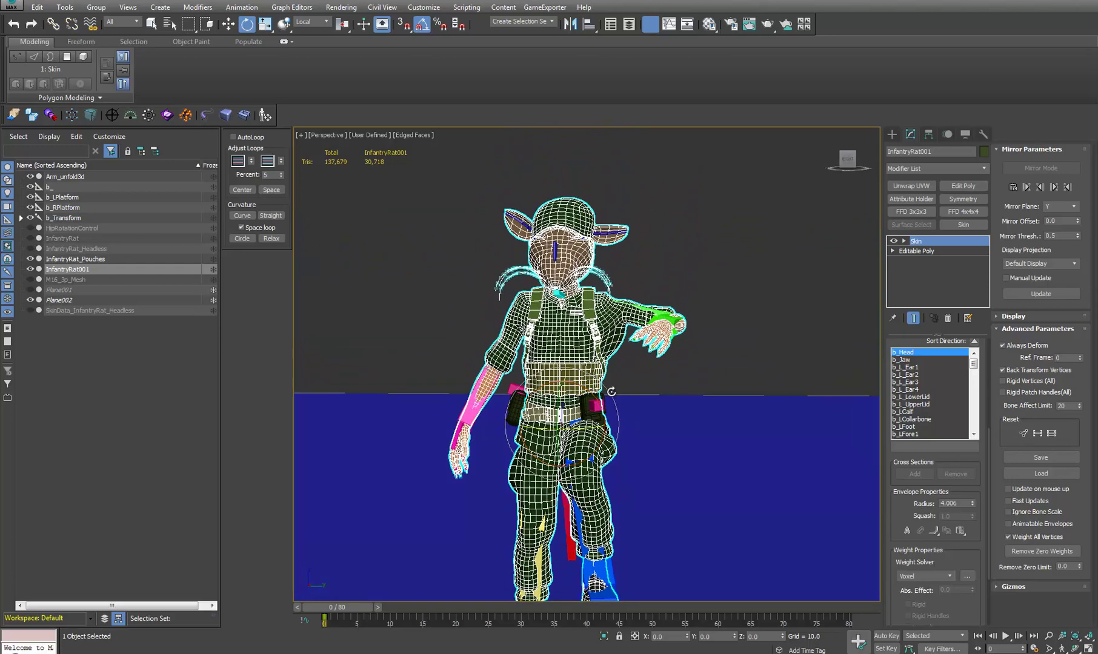
{"action": "middle_click_drag", "start_coordinate": [611, 348], "coordinate": [632, 377]}
{"action": "scroll", "coordinate": [606, 364], "scroll_direction": "up", "scroll_amount": 5}
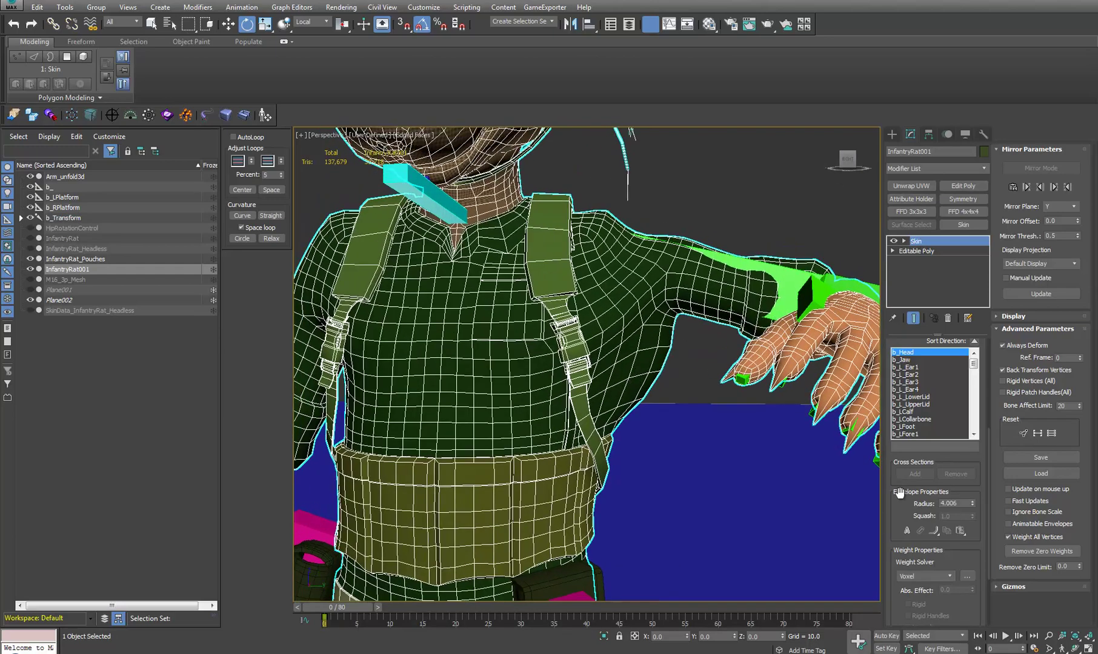
{"action": "scroll", "coordinate": [899, 493], "scroll_direction": "up", "scroll_amount": 5}
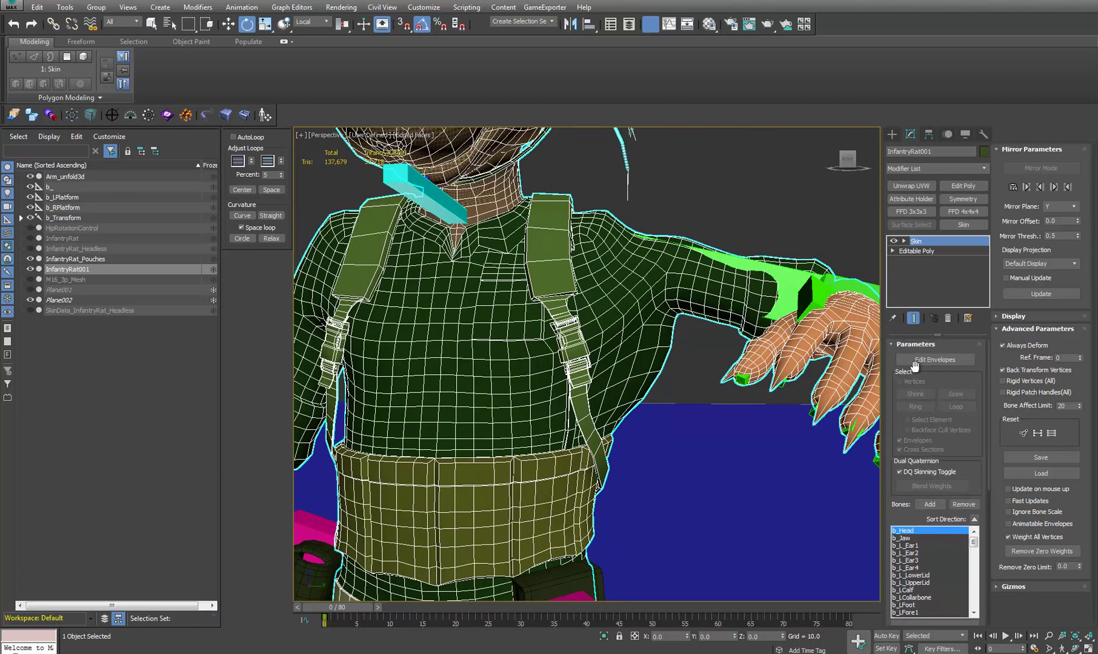
{"action": "left_click", "coordinate": [919, 363]}
{"action": "left_click", "coordinate": [899, 382]}
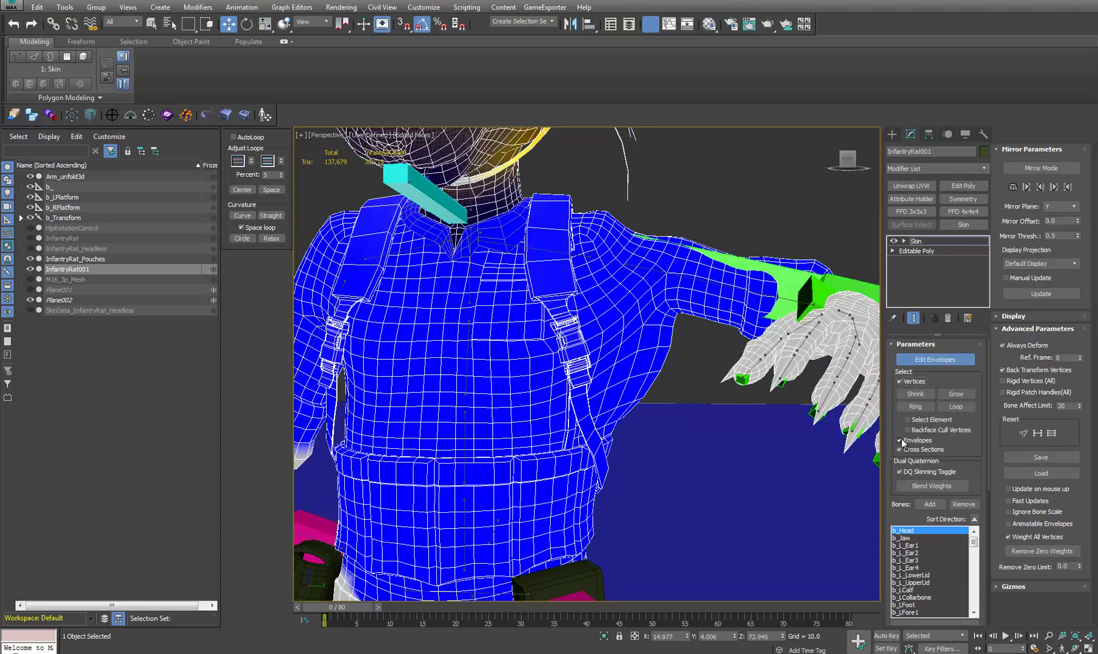
{"action": "left_click", "coordinate": [899, 440]}
{"action": "left_click", "coordinate": [900, 450]}
Open the Skin modifier's Weight Tool and place it clear of the rat's torso
{"action": "scroll", "coordinate": [963, 469], "scroll_direction": "down", "scroll_amount": 4}
{"action": "scroll", "coordinate": [901, 568], "scroll_direction": "down", "scroll_amount": 2}
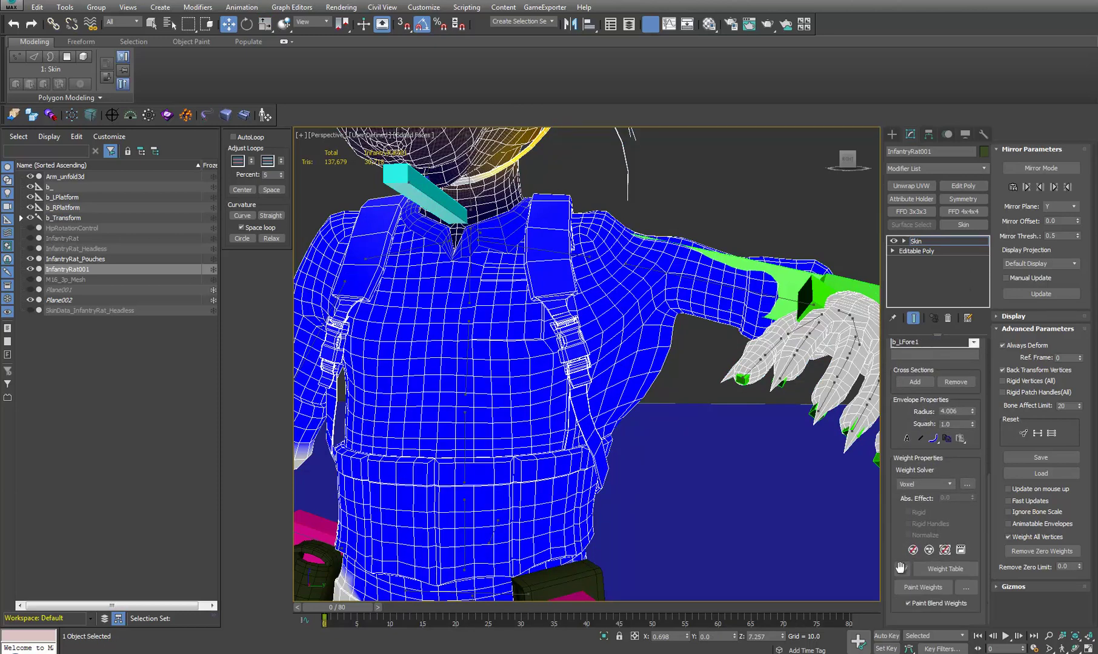
{"action": "left_click", "coordinate": [902, 570]}
{"action": "left_click_drag", "start_coordinate": [70, 2], "coordinate": [842, 391]}
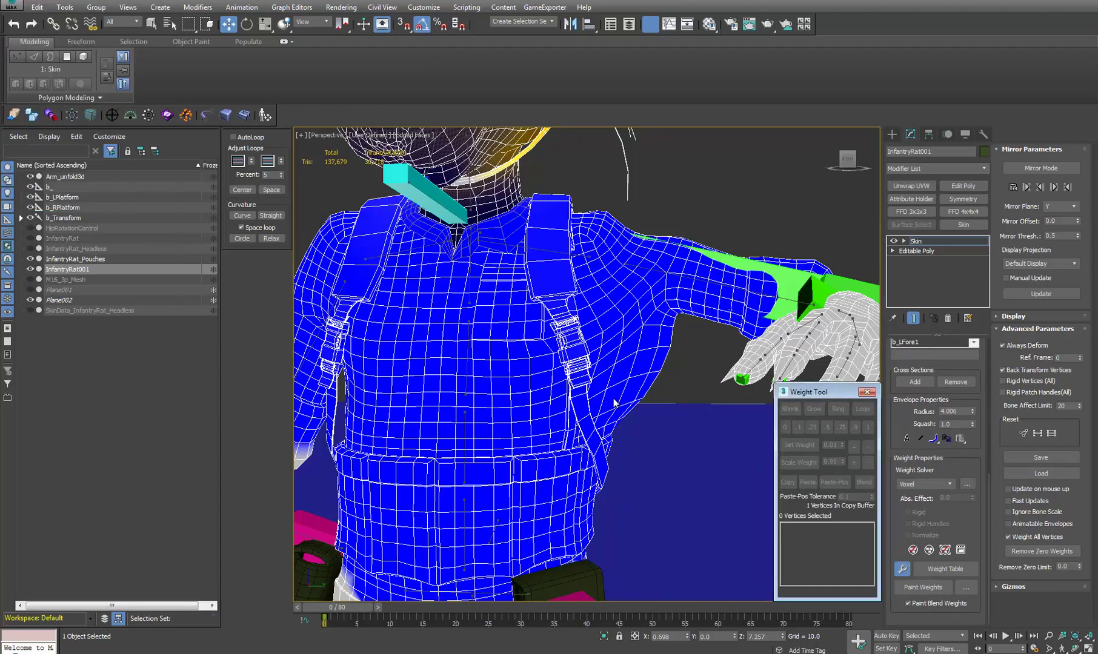
Select a vertex under the left armpit, grow the selection twice, and choose b_LUpperarm as the bone to weight
{"action": "middle_click_drag", "start_coordinate": [613, 399], "coordinate": [632, 336]}
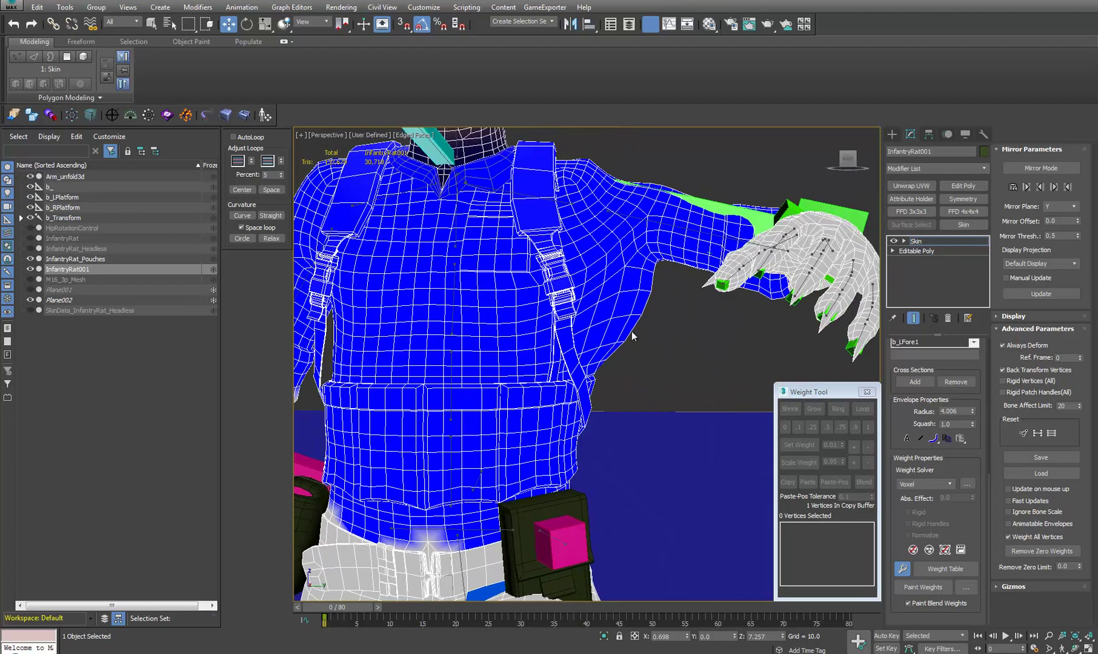
{"action": "left_click", "coordinate": [649, 304]}
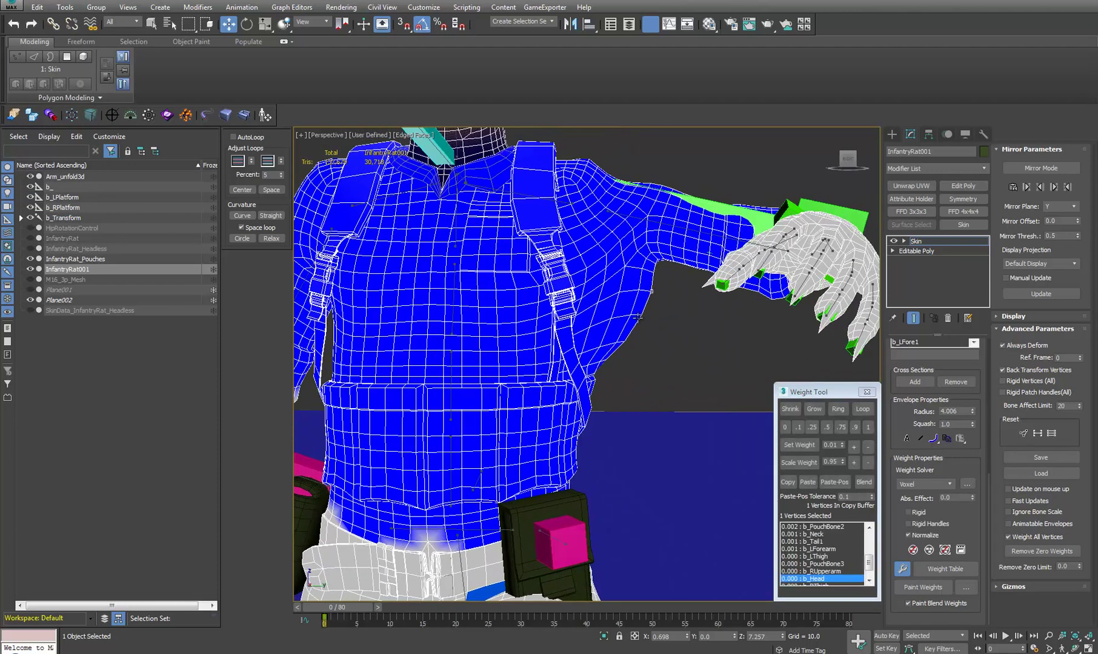
{"action": "left_click", "coordinate": [641, 317]}
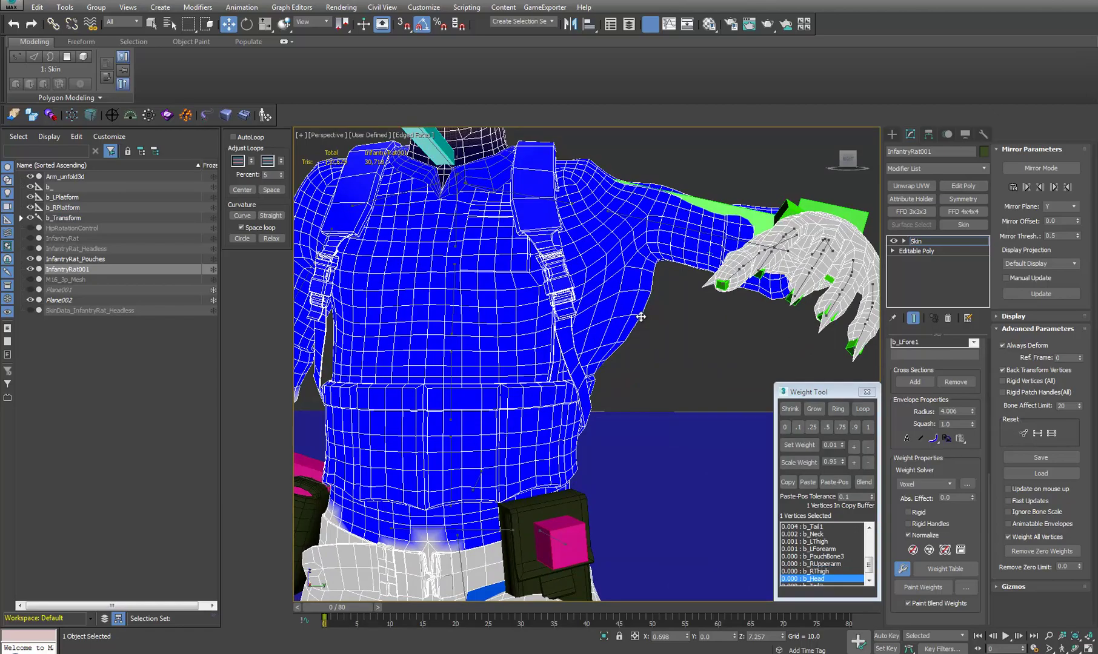
{"action": "left_click", "coordinate": [814, 409]}
{"action": "left_click", "coordinate": [814, 408]}
{"action": "middle_click_drag", "start_coordinate": [691, 400], "coordinate": [566, 355], "text": "alt"}
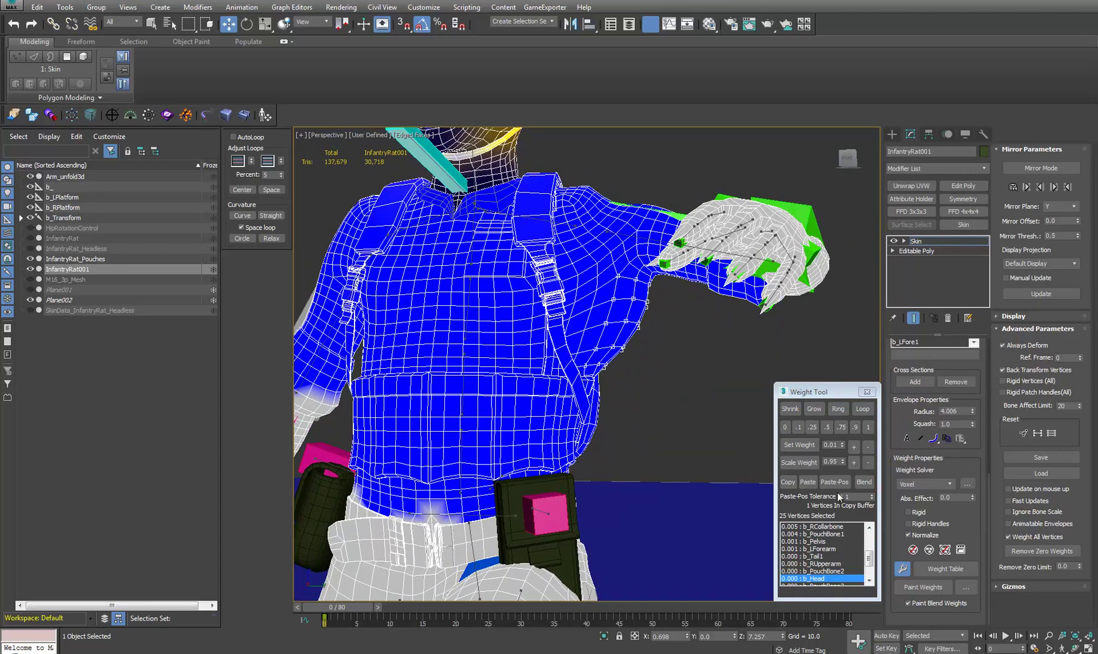
{"action": "left_click_drag", "start_coordinate": [869, 560], "coordinate": [871, 539]}
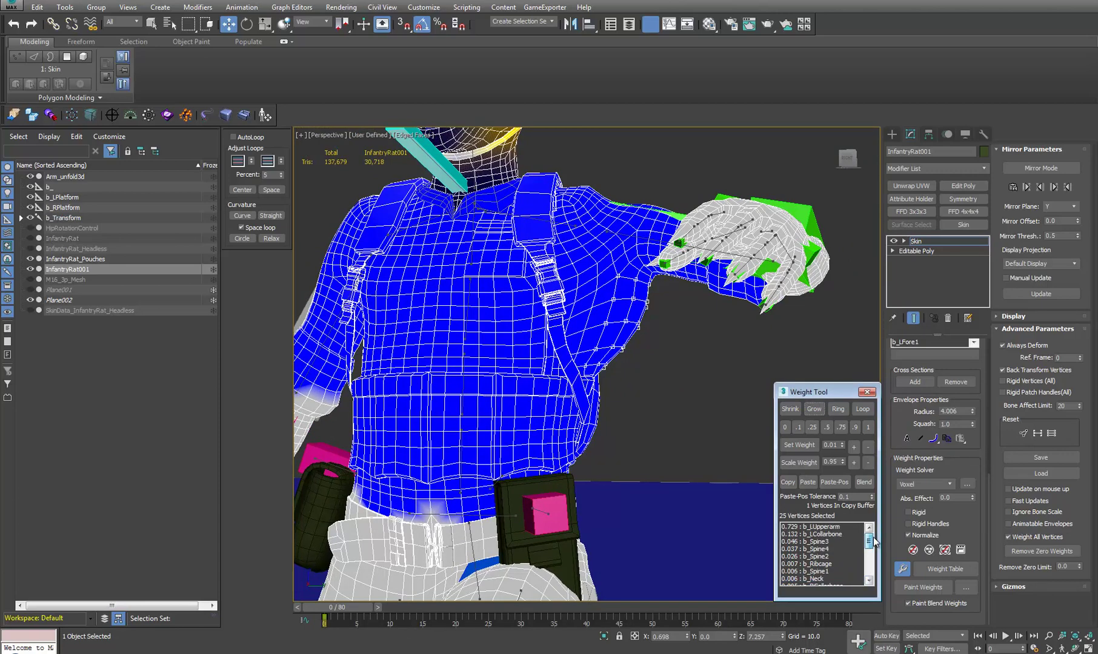
{"action": "left_click", "coordinate": [811, 526]}
{"action": "middle_click_drag", "start_coordinate": [687, 441], "coordinate": [637, 332], "text": "alt"}
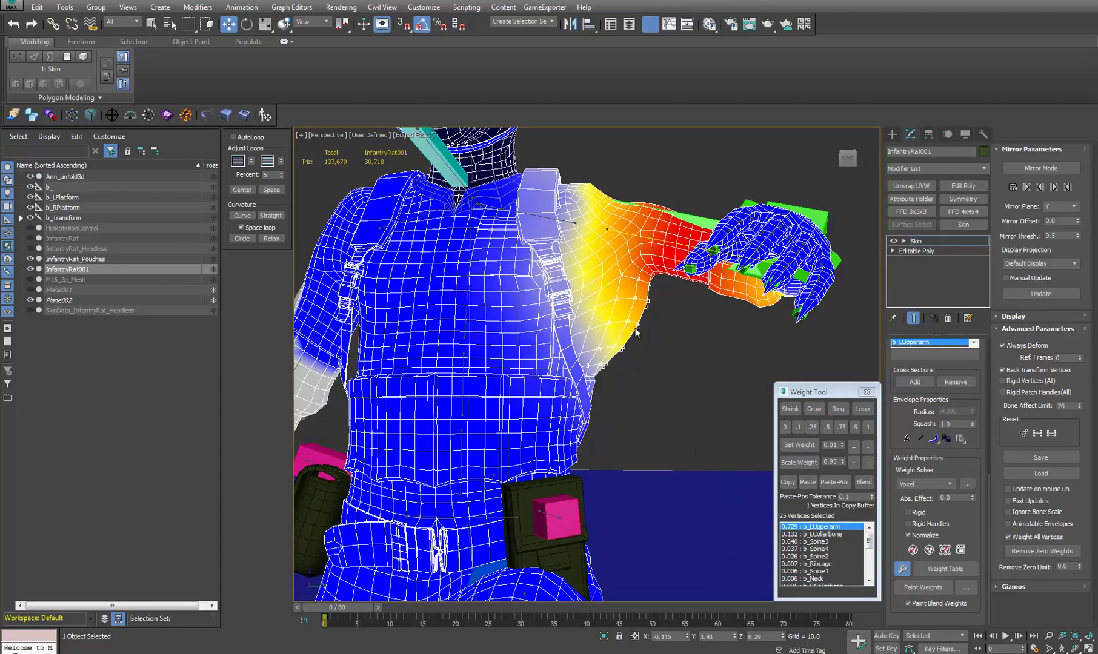
{"action": "scroll", "coordinate": [642, 293], "scroll_direction": "up", "scroll_amount": 2}
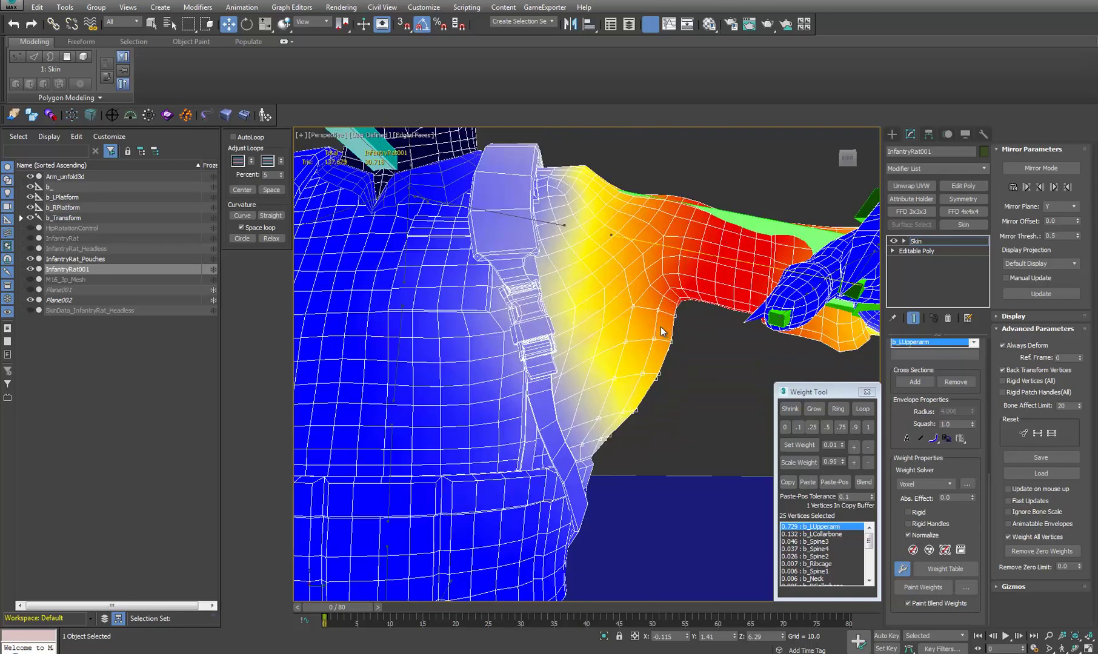
Lower the b_LUpperarm weight of the selected left armpit vertices in increments down to 0.129
{"action": "left_click", "coordinate": [867, 450]}
{"action": "left_click", "coordinate": [867, 450]}
{"action": "left_click", "coordinate": [867, 450]}
{"action": "left_click", "coordinate": [867, 450]}
{"action": "left_click", "coordinate": [867, 450]}
{"action": "left_click", "coordinate": [868, 447]}
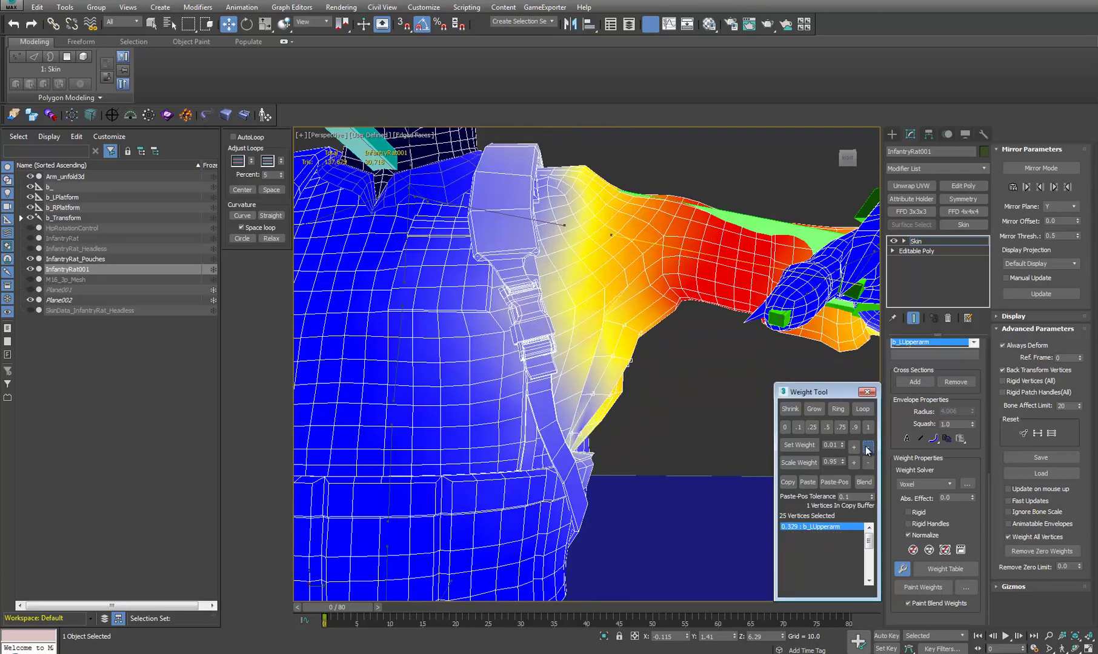
{"action": "left_click", "coordinate": [868, 447]}
{"action": "left_click", "coordinate": [867, 447]}
{"action": "left_click", "coordinate": [867, 447]}
Grow the armpit vertex selection once and blend its weights repeatedly to smooth the deformation around the shoulder
{"action": "middle_click_drag", "start_coordinate": [531, 407], "coordinate": [502, 400], "text": "alt"}
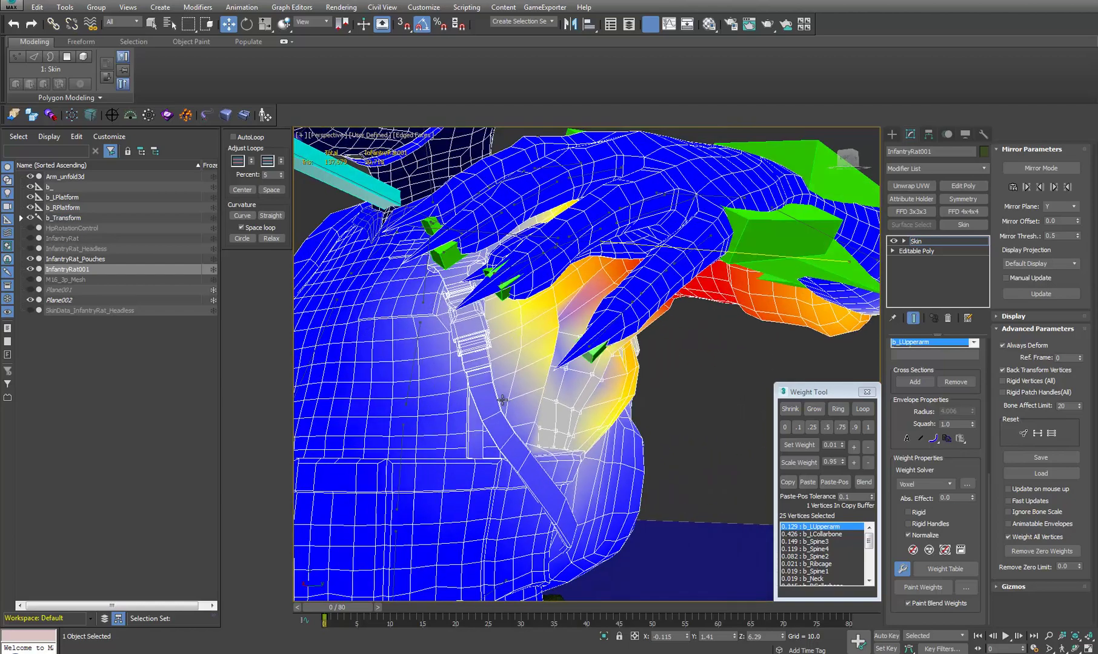
{"action": "left_click", "coordinate": [815, 408]}
{"action": "middle_click_drag", "start_coordinate": [422, 372], "coordinate": [568, 404], "text": "alt"}
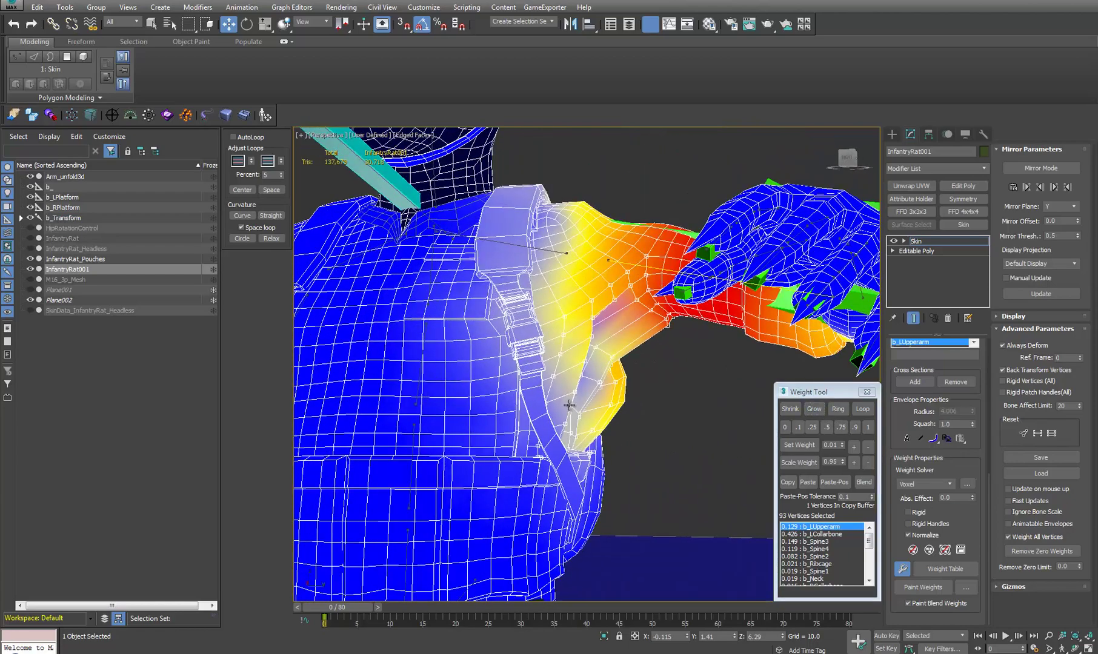
{"action": "left_click", "coordinate": [864, 482]}
{"action": "left_click", "coordinate": [863, 483]}
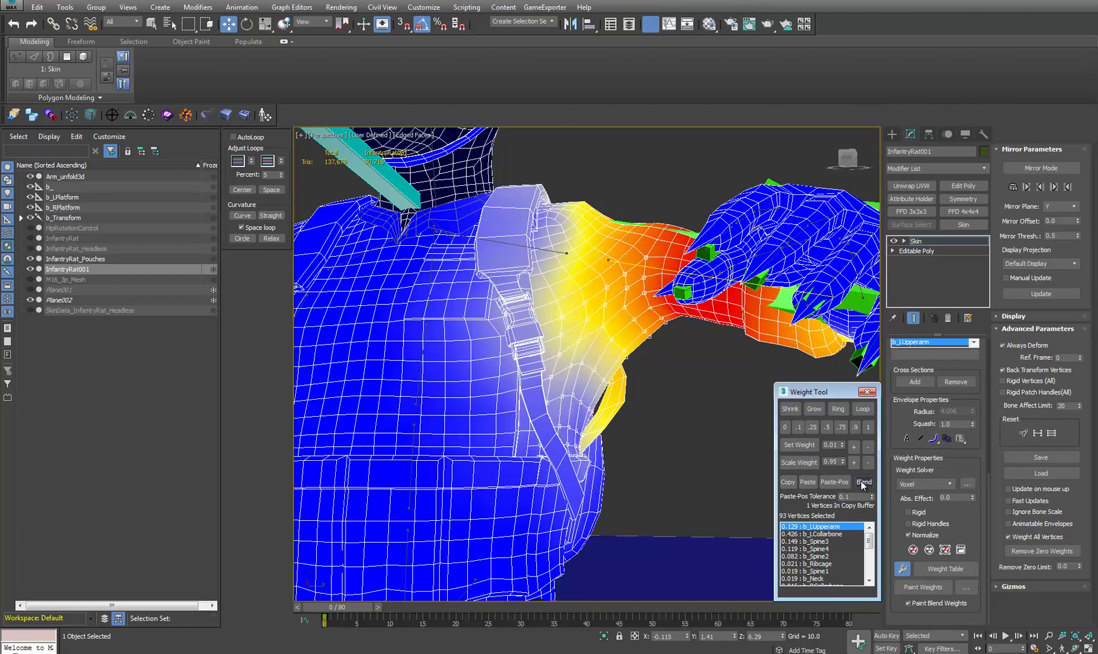
{"action": "left_click", "coordinate": [864, 482]}
{"action": "left_click", "coordinate": [863, 482]}
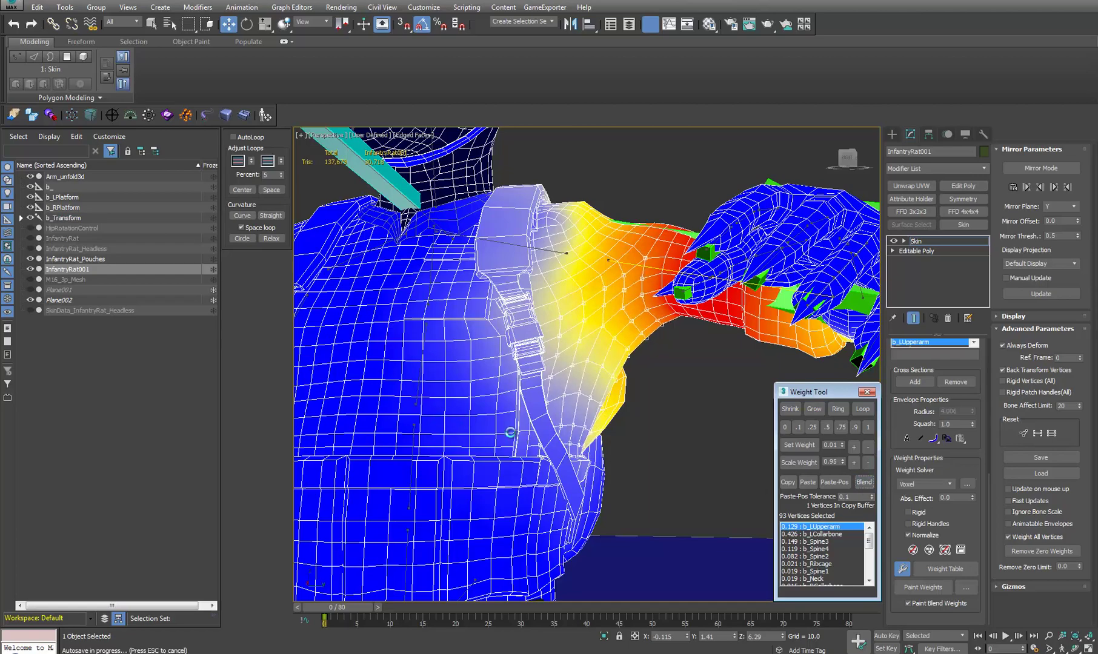
Try extending a pair of selected vertices on the bent left knee into a loop and into a ring
{"action": "middle_click_drag", "start_coordinate": [591, 369], "coordinate": [614, 350], "text": "alt"}
{"action": "scroll", "coordinate": [496, 384], "scroll_direction": "up", "scroll_amount": 3}
{"action": "scroll", "coordinate": [576, 382], "scroll_direction": "down", "scroll_amount": 3}
{"action": "scroll", "coordinate": [595, 386], "scroll_direction": "down", "scroll_amount": 2}
{"action": "scroll", "coordinate": [564, 420], "scroll_direction": "down", "scroll_amount": 3}
{"action": "middle_click_drag", "start_coordinate": [614, 350], "coordinate": [498, 418]}
{"action": "left_click", "coordinate": [488, 410]}
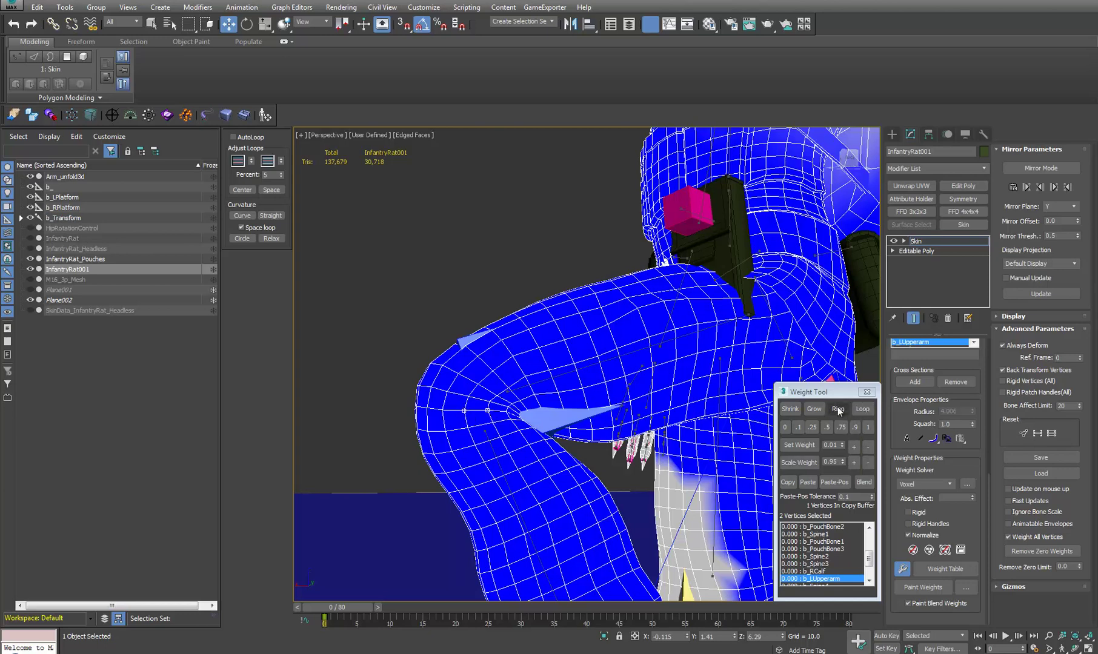
{"action": "left_click", "coordinate": [862, 410]}
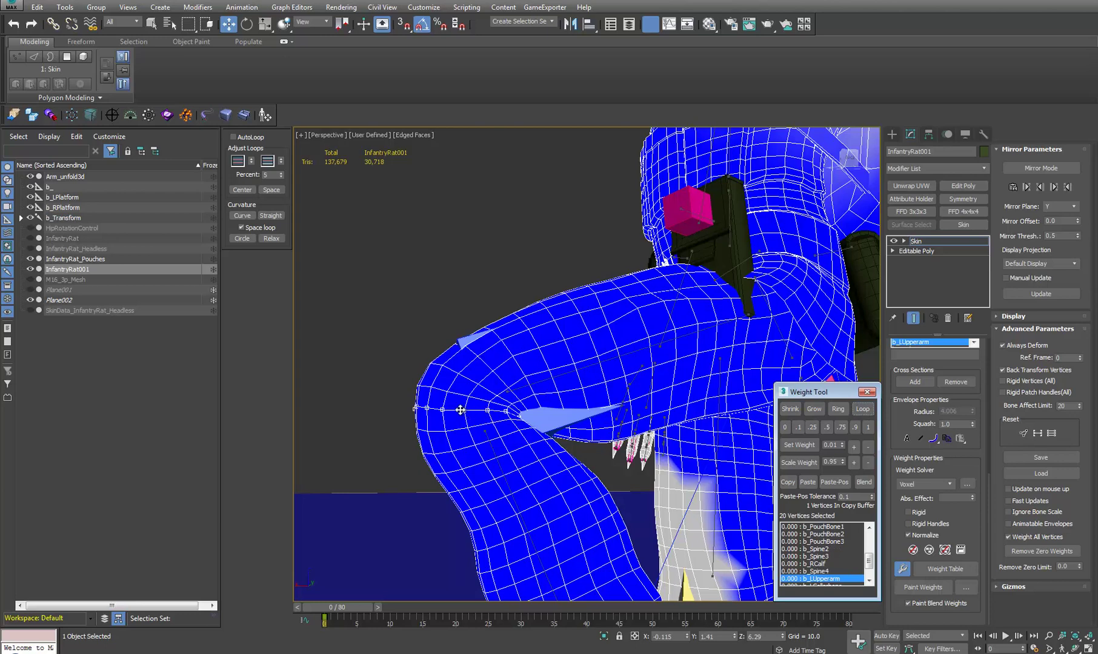
{"action": "left_click", "coordinate": [838, 412]}
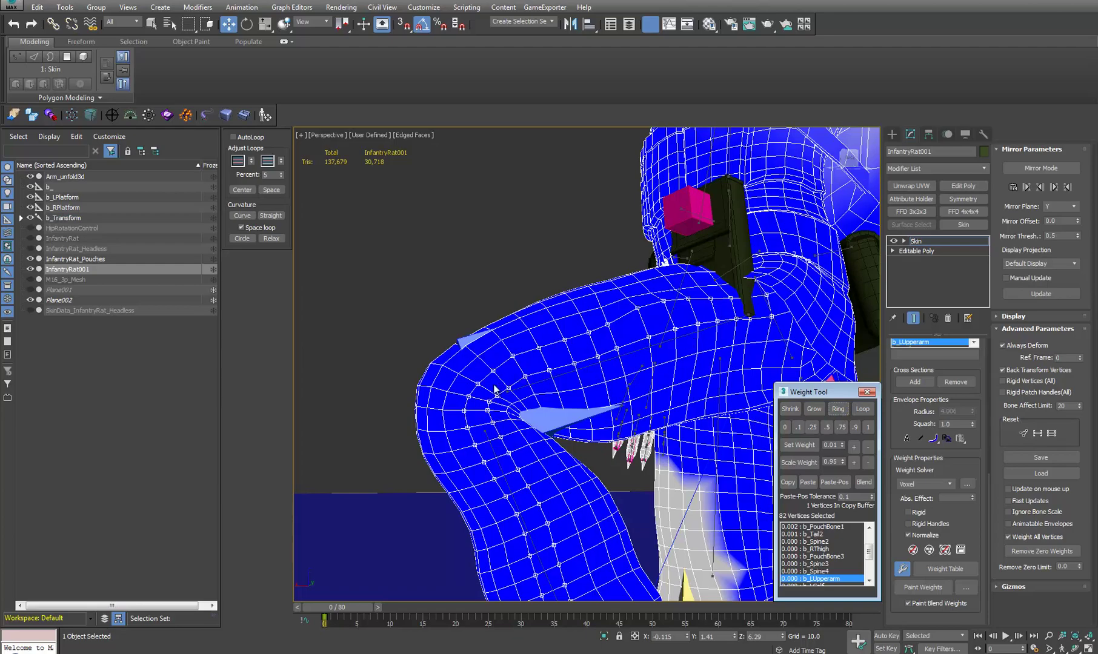
Select the vertex loop around the bent left knee and grow the selection twice
{"action": "left_click", "coordinate": [484, 412]}
{"action": "left_click", "coordinate": [863, 409]}
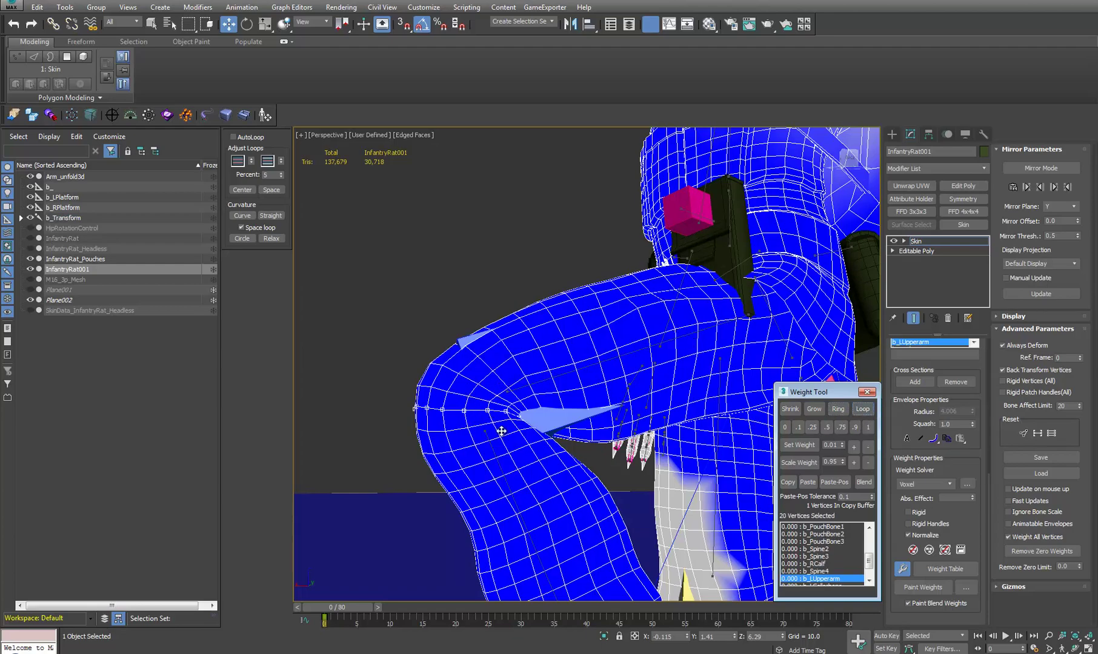
{"action": "middle_click_drag", "start_coordinate": [502, 431], "coordinate": [548, 424], "text": "alt"}
{"action": "left_click", "coordinate": [814, 409]}
{"action": "left_click", "coordinate": [813, 409]}
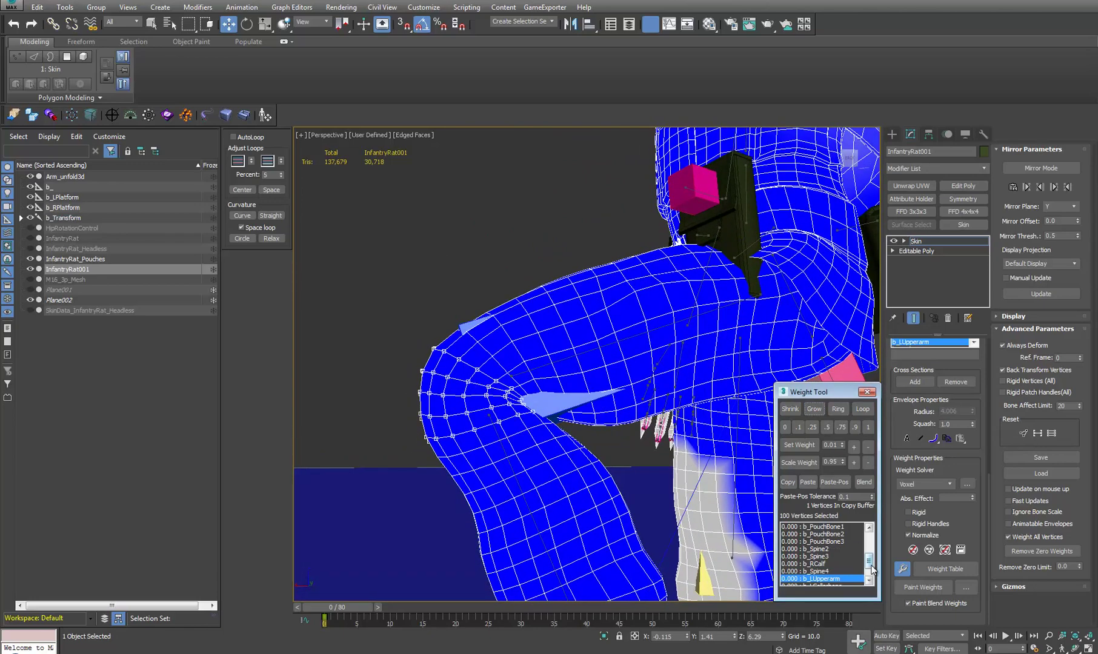
Raise the b_LCalf weight of the selected bent-knee vertices in increments to 0.712
{"action": "left_click_drag", "start_coordinate": [870, 566], "coordinate": [877, 535]}
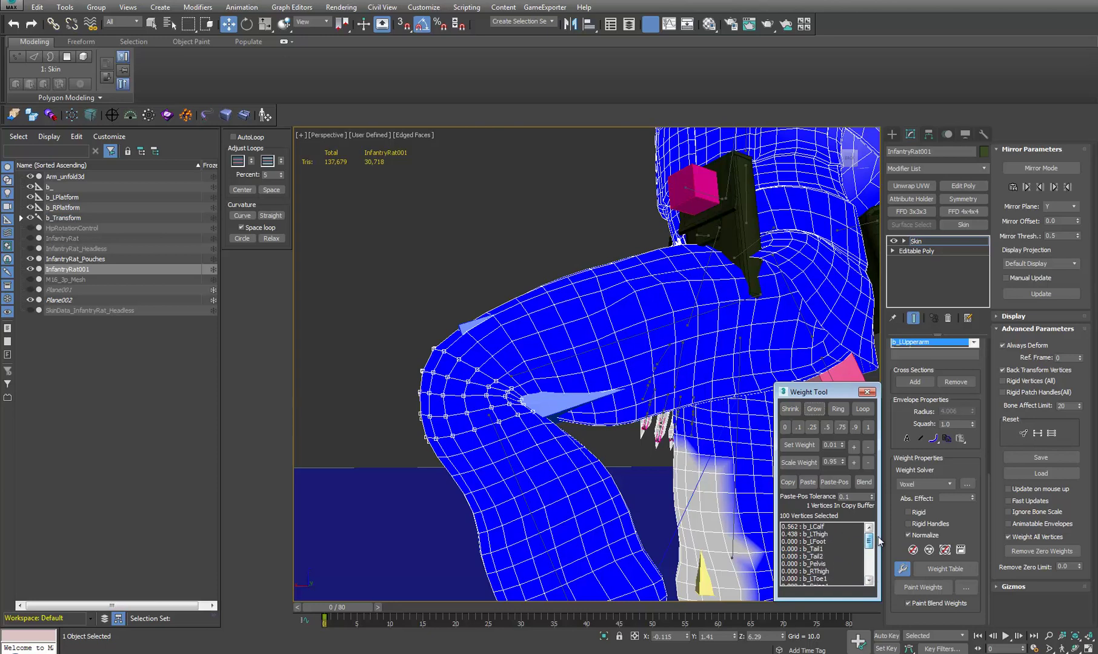
{"action": "left_click", "coordinate": [818, 529]}
{"action": "middle_click_drag", "start_coordinate": [560, 475], "coordinate": [535, 444], "text": "alt"}
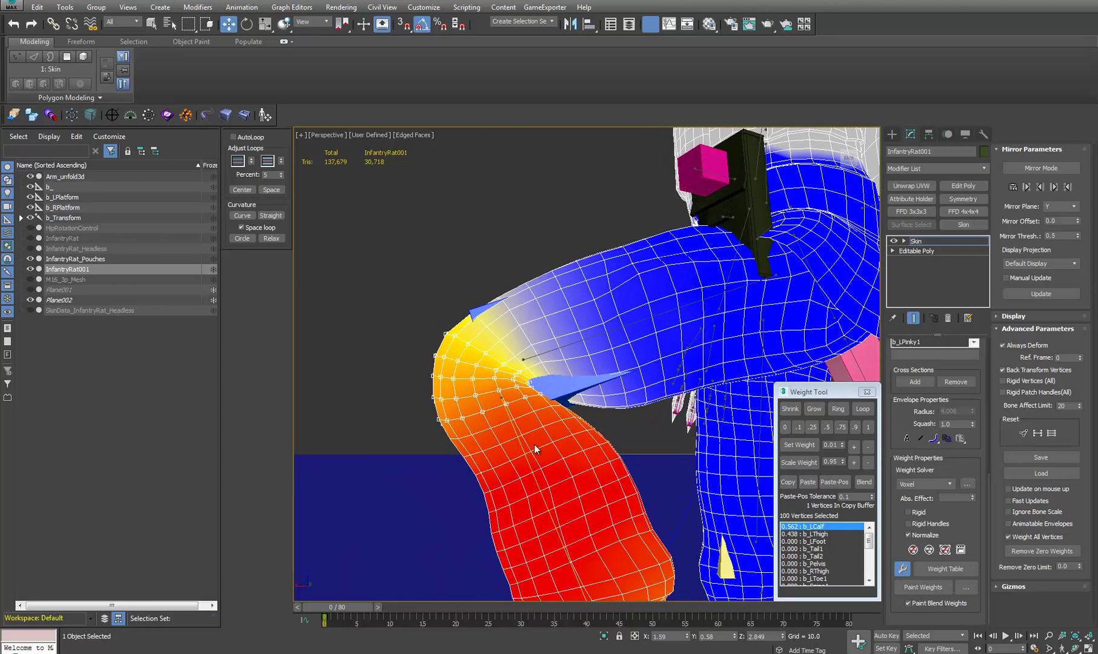
{"action": "left_click", "coordinate": [854, 447]}
{"action": "left_click", "coordinate": [854, 447]}
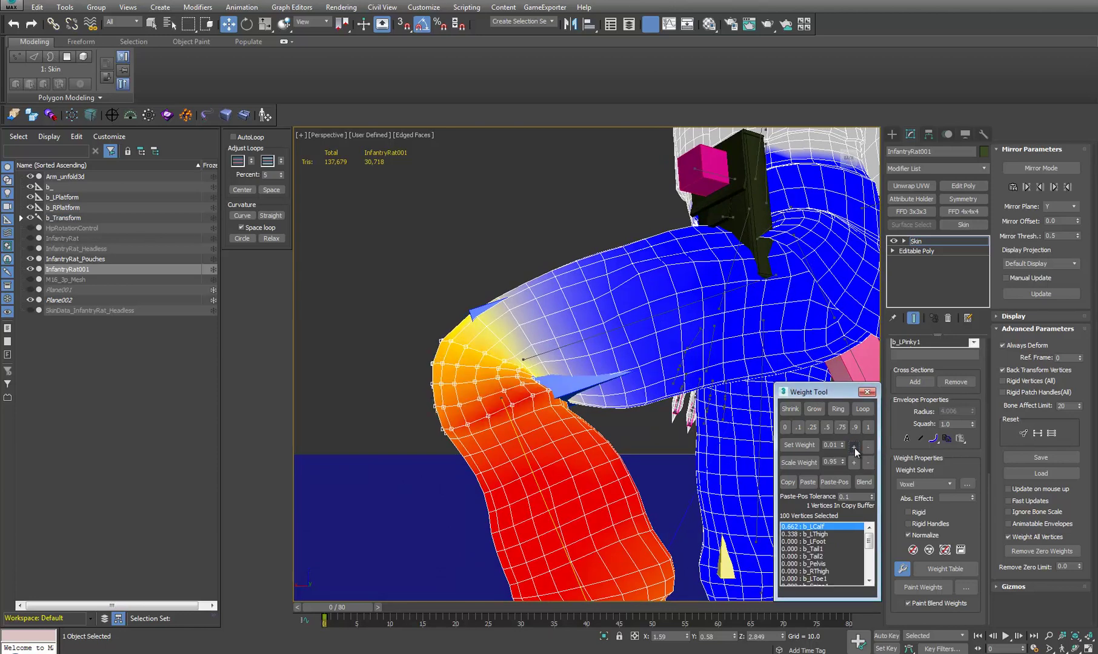
{"action": "left_click", "coordinate": [854, 447]}
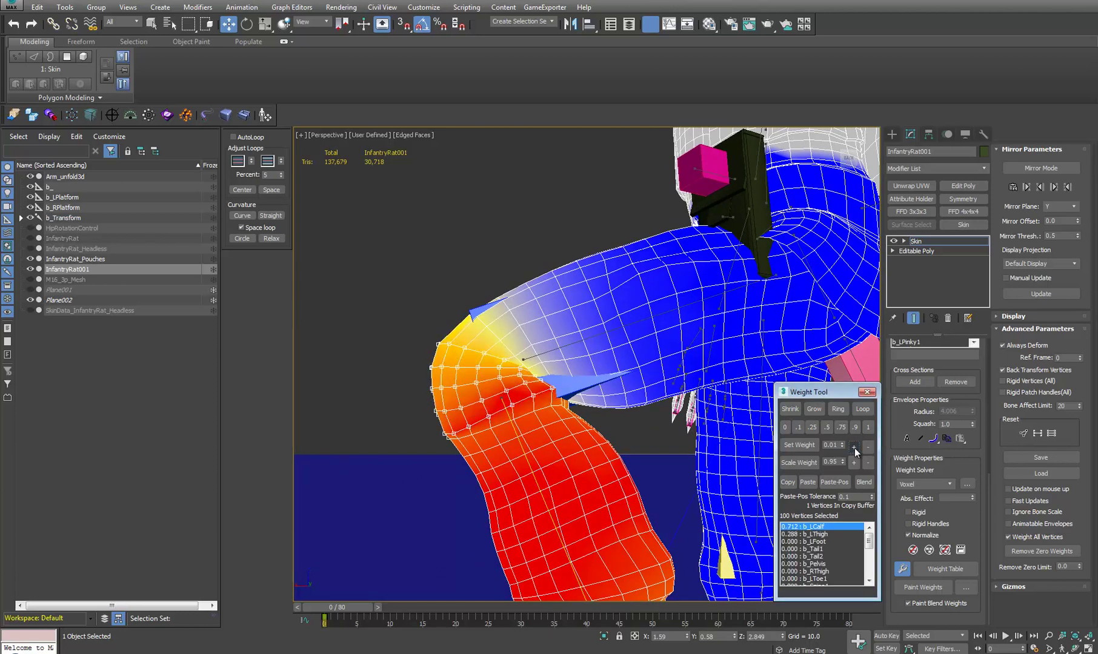
Grow the left knee vertex selection once and blend its weights repeatedly
{"action": "left_click", "coordinate": [811, 410]}
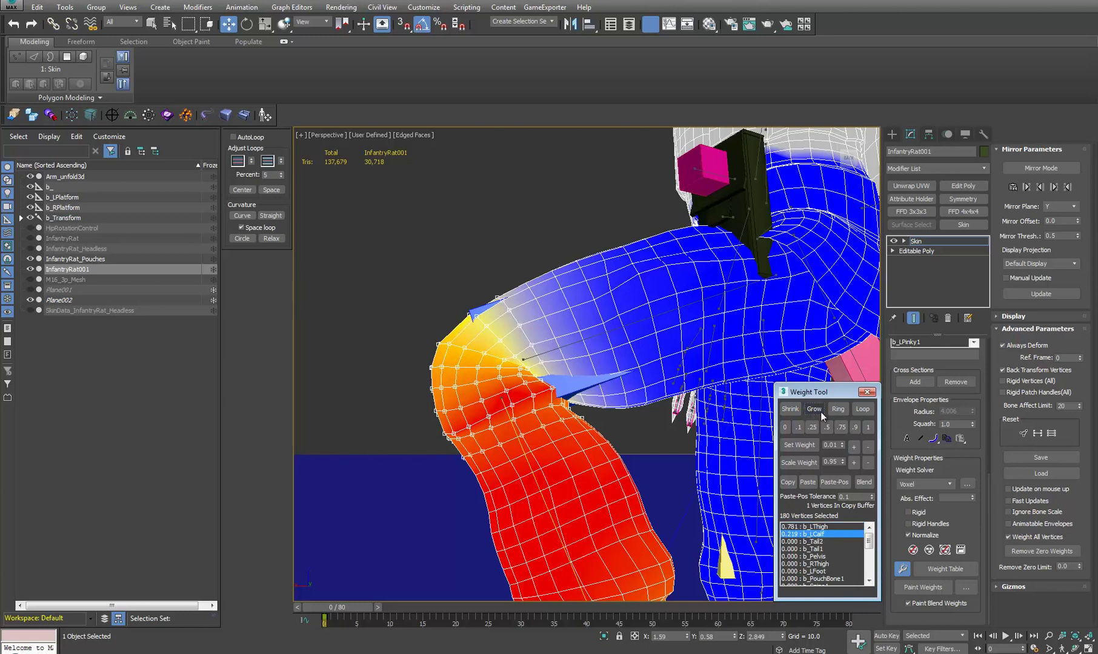
{"action": "left_click", "coordinate": [864, 482]}
{"action": "left_click", "coordinate": [864, 482]}
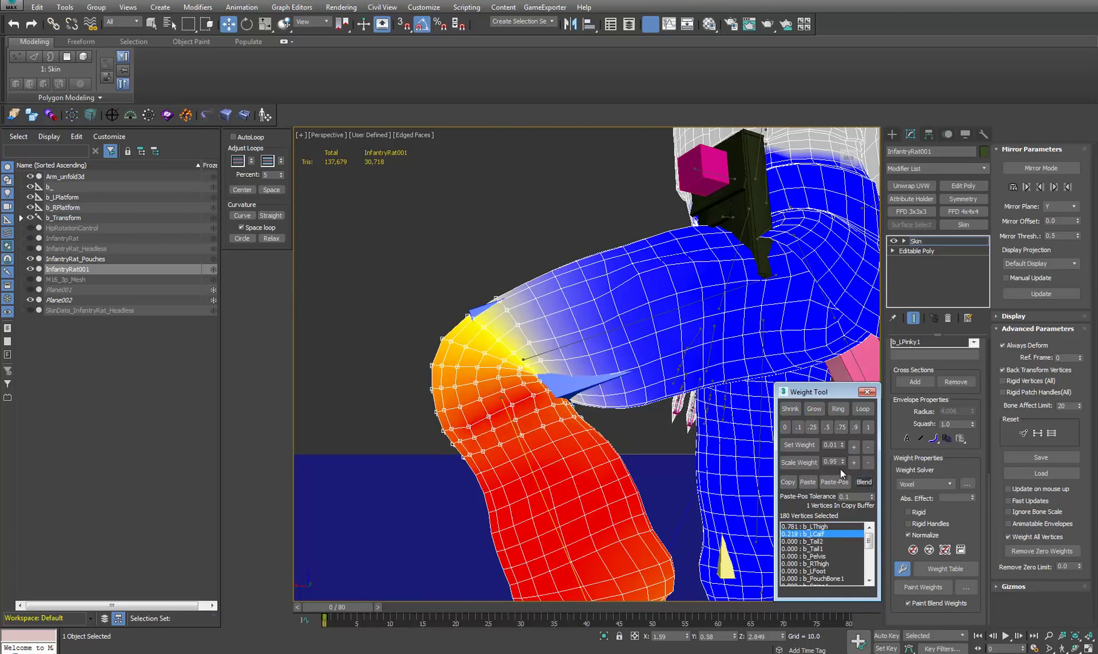
Shrink the knee selection, raise its b_LCalf weight to 0.829, and blend the weights across the regrown selection
{"action": "left_click", "coordinate": [798, 409]}
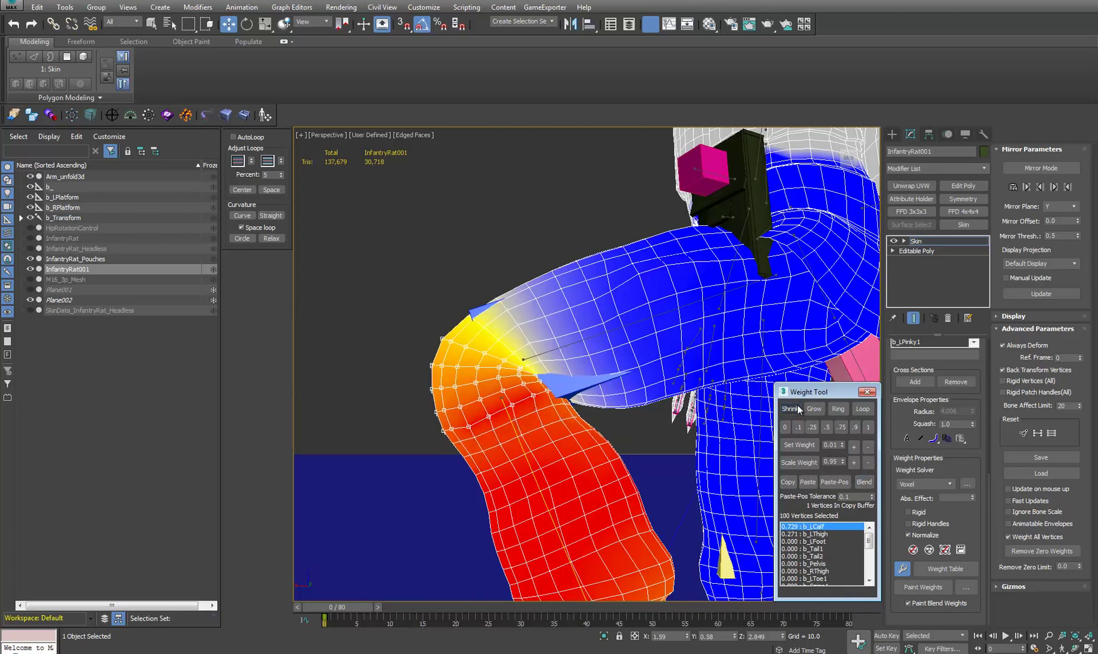
{"action": "left_click", "coordinate": [854, 446]}
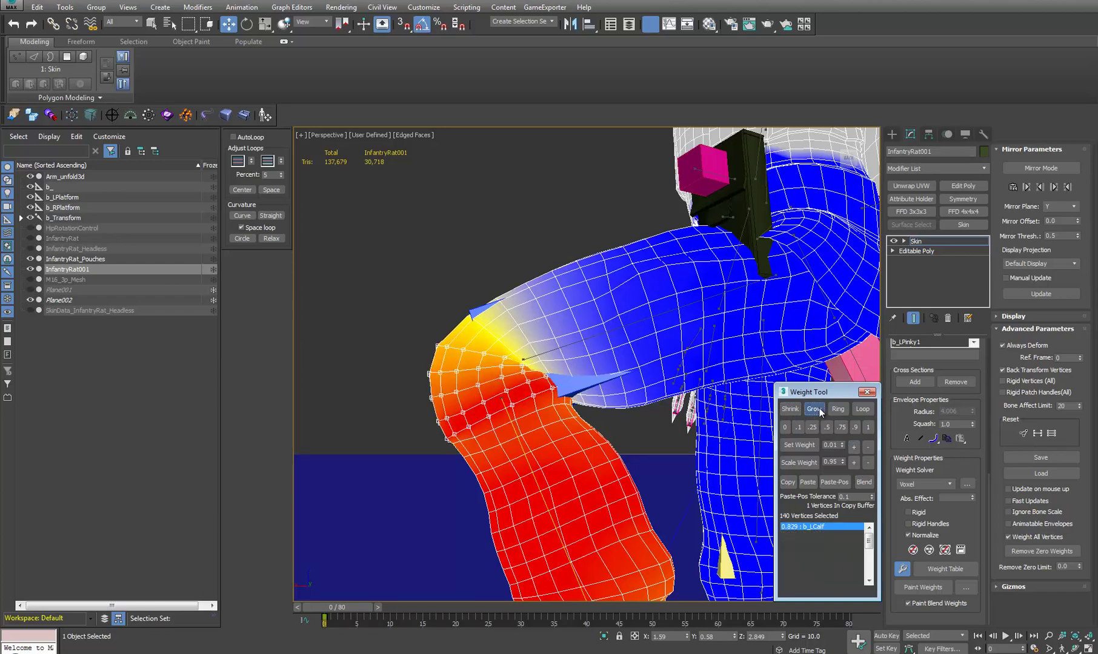
{"action": "left_click", "coordinate": [813, 408]}
{"action": "left_click", "coordinate": [868, 484]}
{"action": "left_click", "coordinate": [868, 484]}
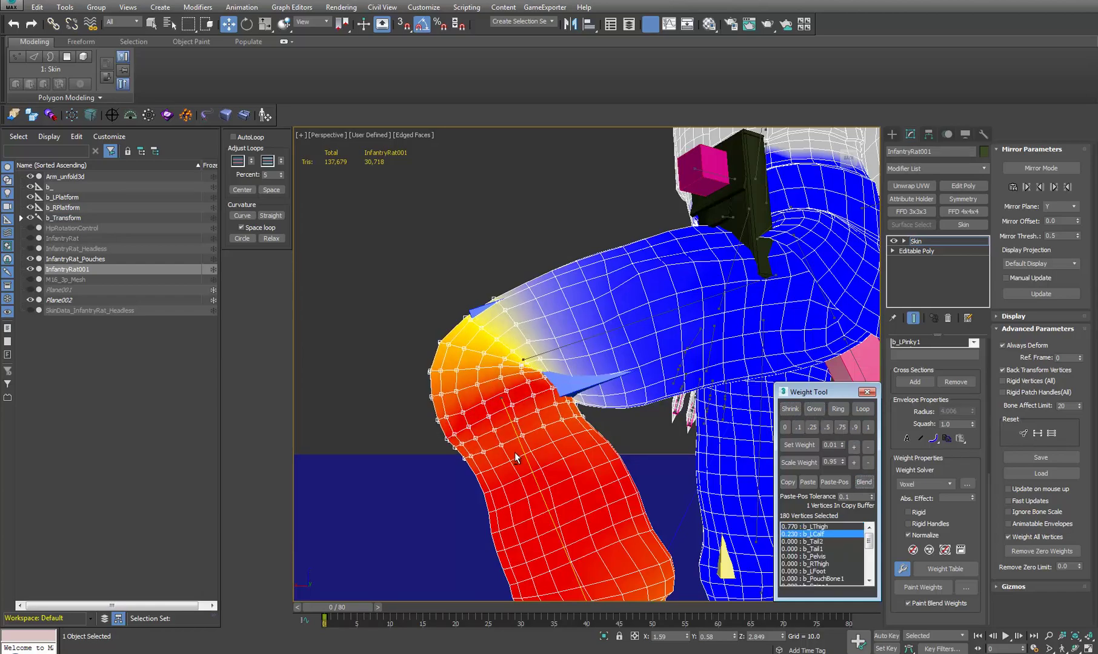
Raise the b_LCalf weight of the five vertices at the front of the left kneecap to 0.789 and blend across a grown selection
{"action": "mouse_move", "coordinate": [514, 452]}
{"action": "middle_mouse_down", "text": "alt"}
{"action": "mouse_move", "coordinate": [634, 462]}
{"action": "mouse_move", "coordinate": [610, 343]}
{"action": "mouse_move", "coordinate": [523, 465]}
{"action": "middle_mouse_up", "text": "alt"}
{"action": "scroll", "coordinate": [536, 446], "scroll_direction": "up", "scroll_amount": 3}
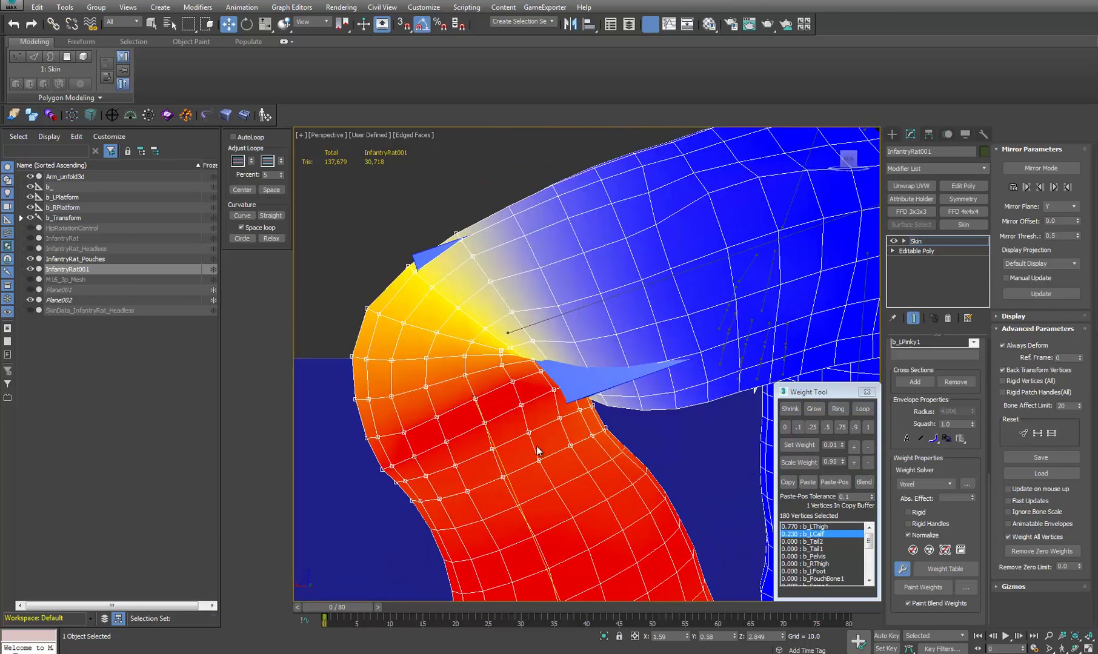
{"action": "scroll", "coordinate": [536, 446], "scroll_direction": "down", "scroll_amount": 2}
{"action": "scroll", "coordinate": [553, 460], "scroll_direction": "down", "scroll_amount": 5}
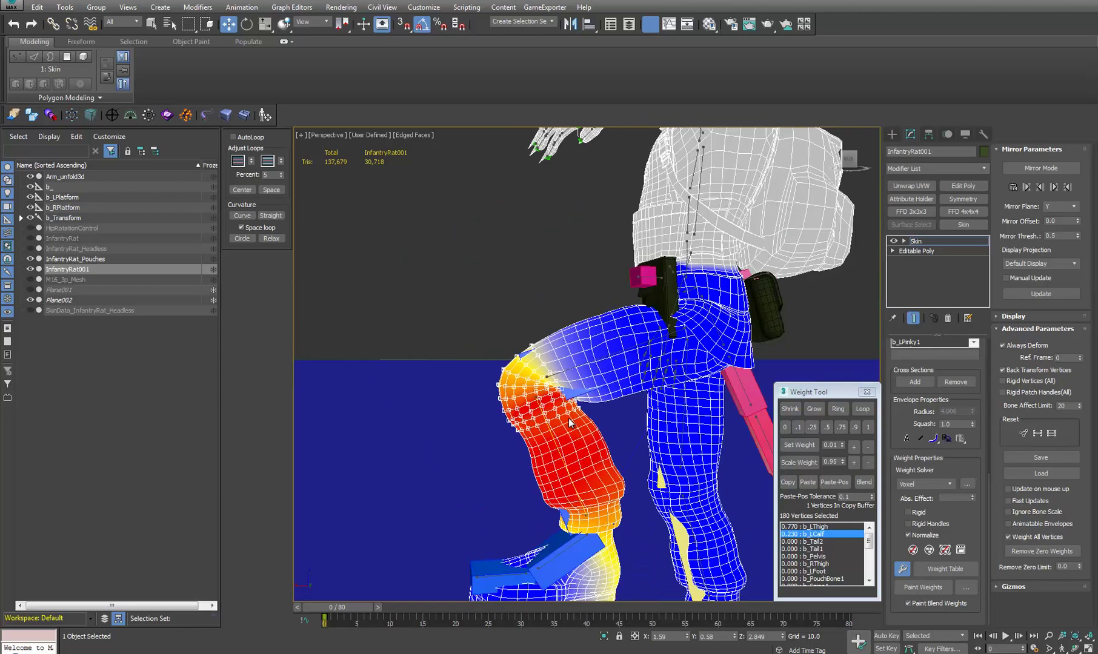
{"action": "middle_click_drag", "start_coordinate": [671, 441], "coordinate": [570, 391], "text": "alt"}
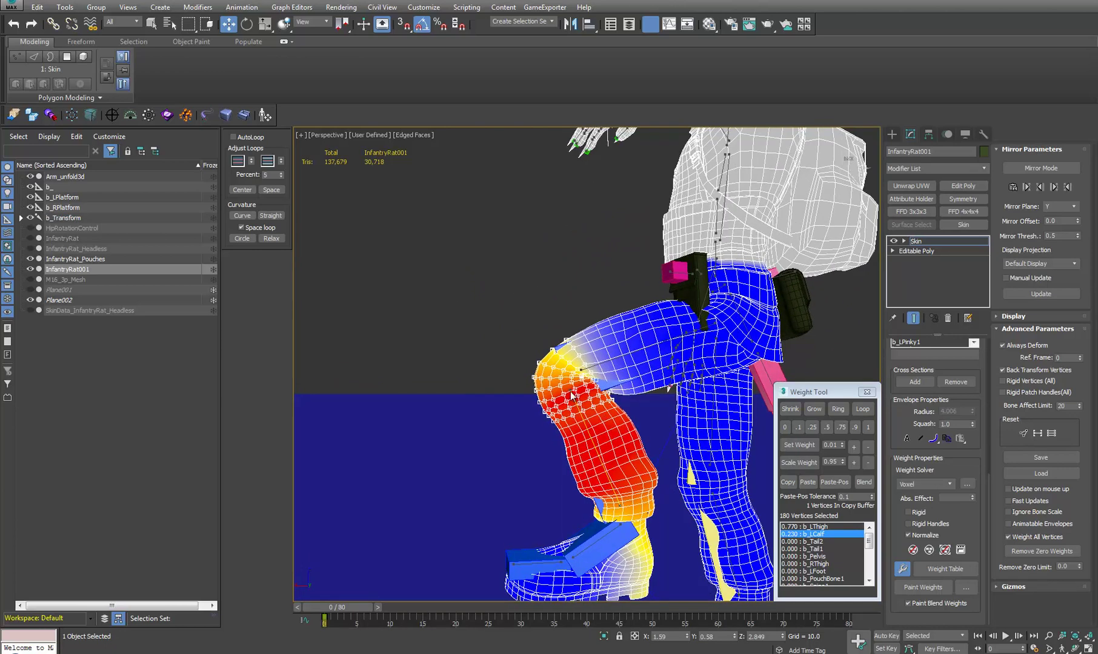
{"action": "scroll", "coordinate": [533, 378], "scroll_direction": "up", "scroll_amount": 4}
{"action": "left_click_drag", "start_coordinate": [495, 334], "coordinate": [554, 366]}
{"action": "mouse_move", "coordinate": [554, 366]}
{"action": "middle_mouse_down", "text": "alt"}
{"action": "mouse_move", "coordinate": [545, 375]}
{"action": "mouse_move", "coordinate": [555, 370]}
{"action": "middle_mouse_up", "text": "alt"}
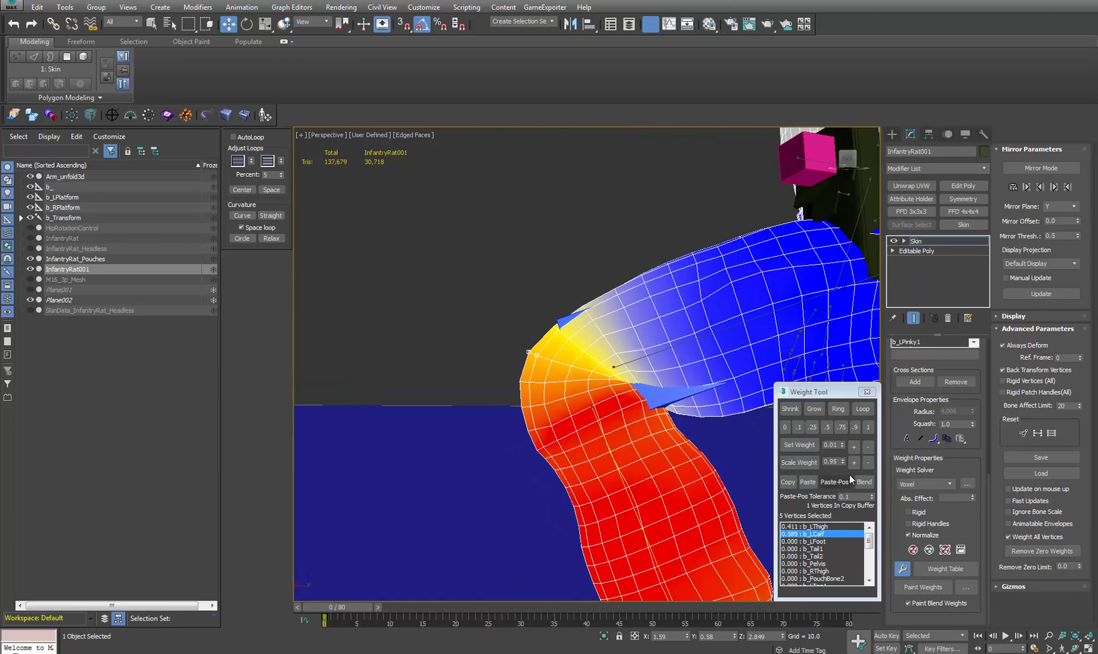
{"action": "left_click", "coordinate": [853, 448]}
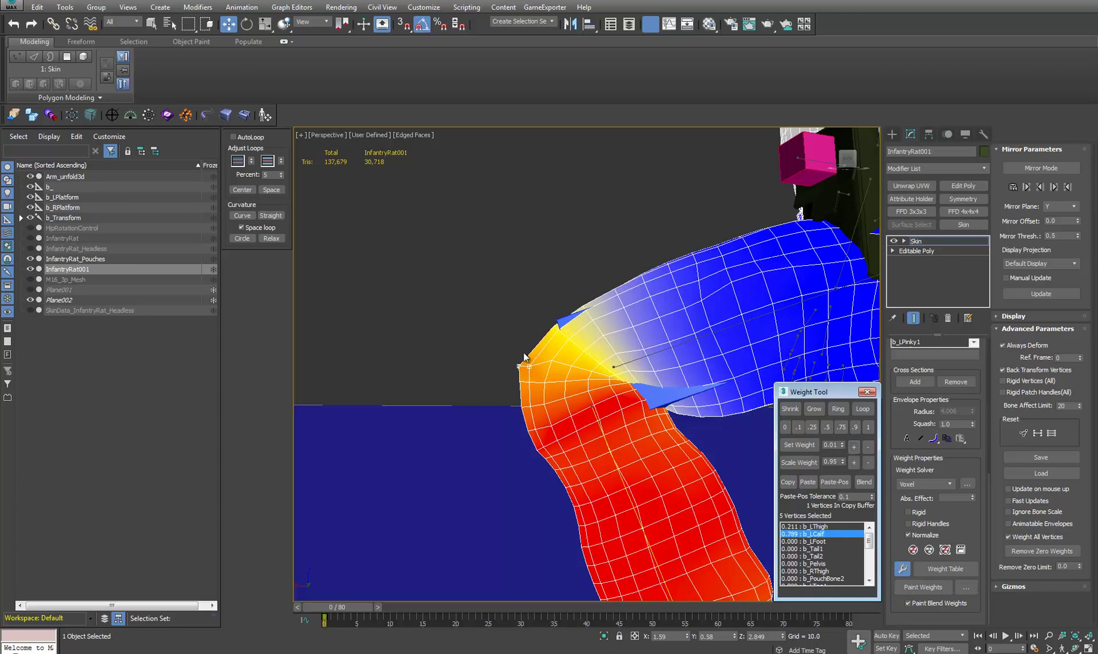
{"action": "left_click", "coordinate": [812, 408]}
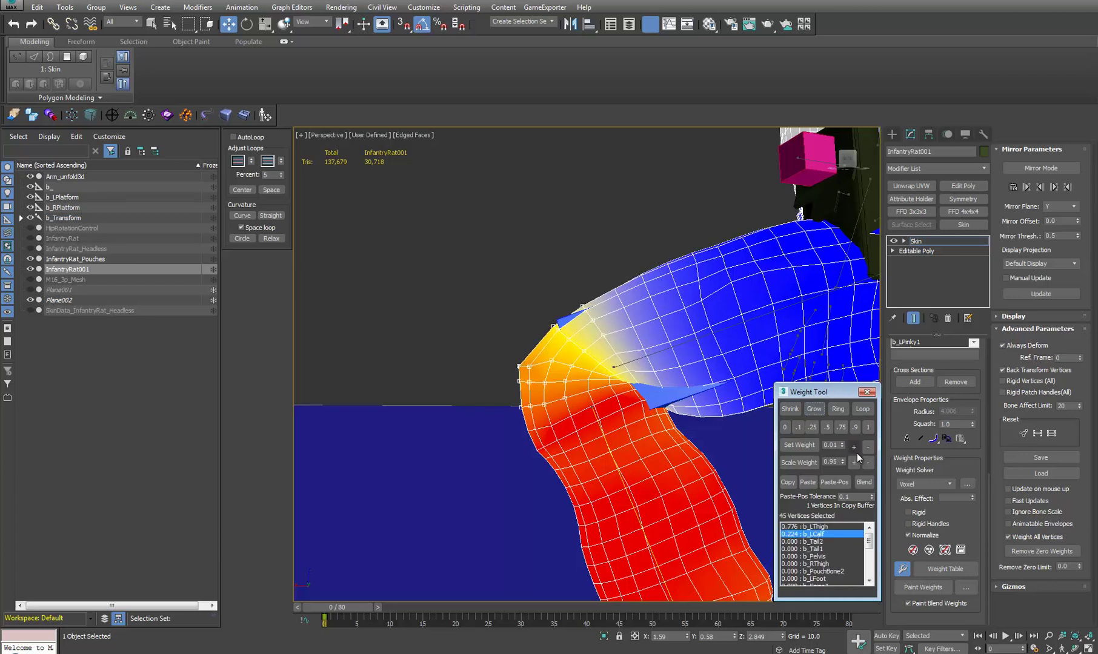
{"action": "left_click", "coordinate": [863, 481]}
Reselect four vertices at the front of the left kneecap, raise their b_LCalf weight to 0.740, and blend across a grown selection
{"action": "left_click_drag", "start_coordinate": [518, 336], "coordinate": [550, 368]}
{"action": "left_click", "coordinate": [853, 446]}
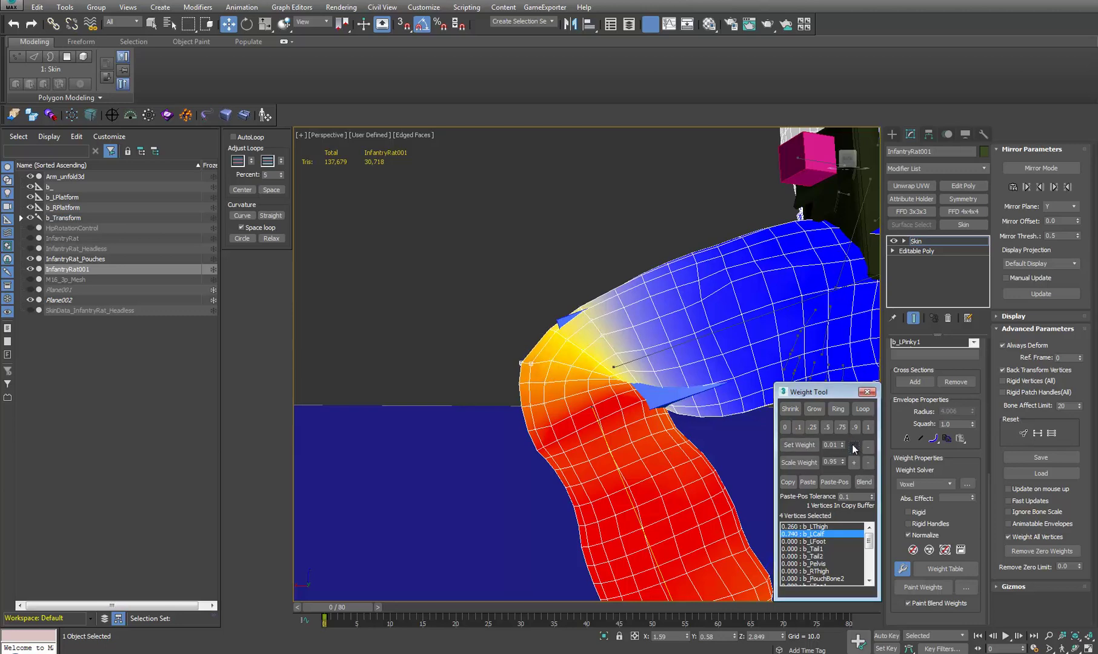
{"action": "left_click", "coordinate": [812, 409]}
{"action": "left_click", "coordinate": [864, 482]}
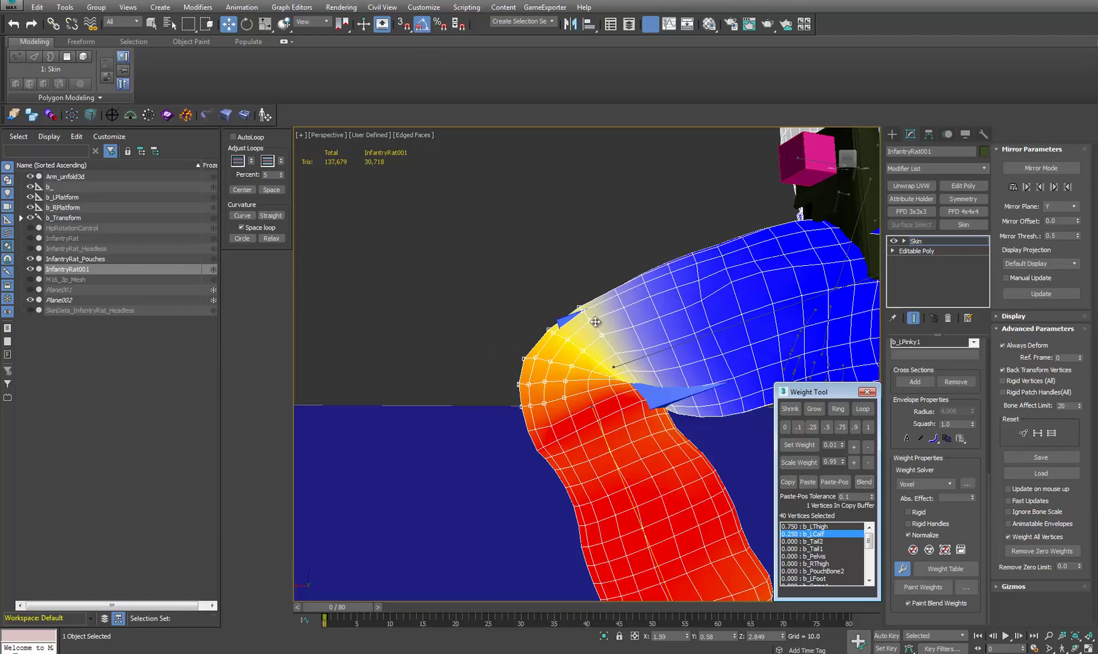
{"action": "middle_click_drag", "start_coordinate": [556, 413], "coordinate": [569, 342], "text": "alt"}
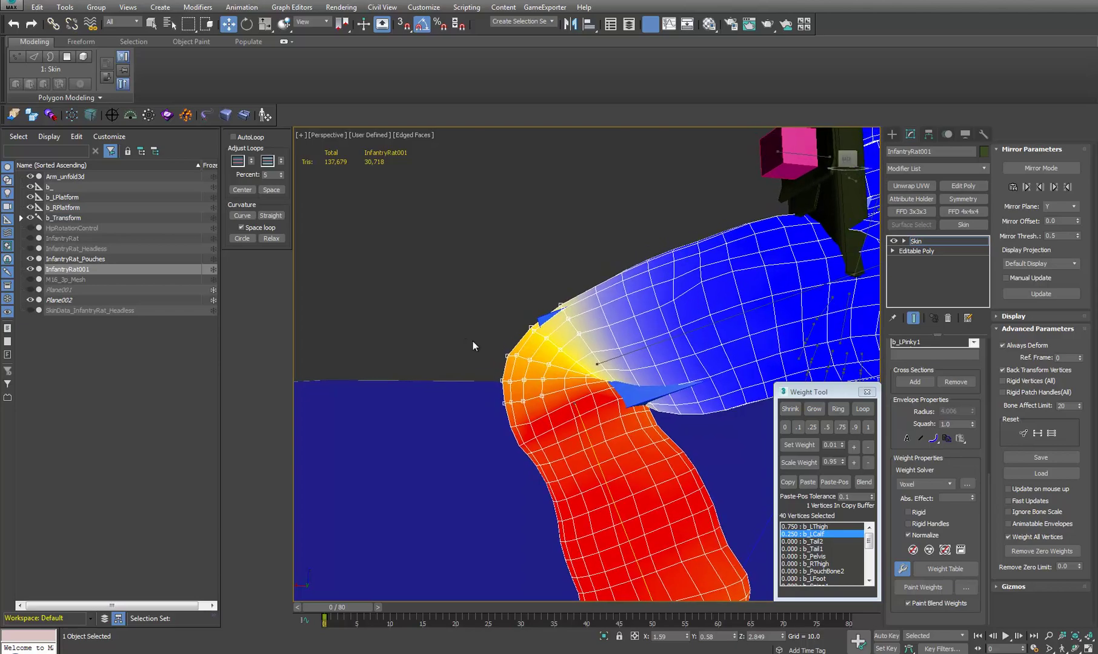
Display the mesh in wireframe and try extending a pair of vertices near the left groin into a loop
{"action": "middle_click_drag", "start_coordinate": [472, 345], "coordinate": [695, 407], "text": "alt"}
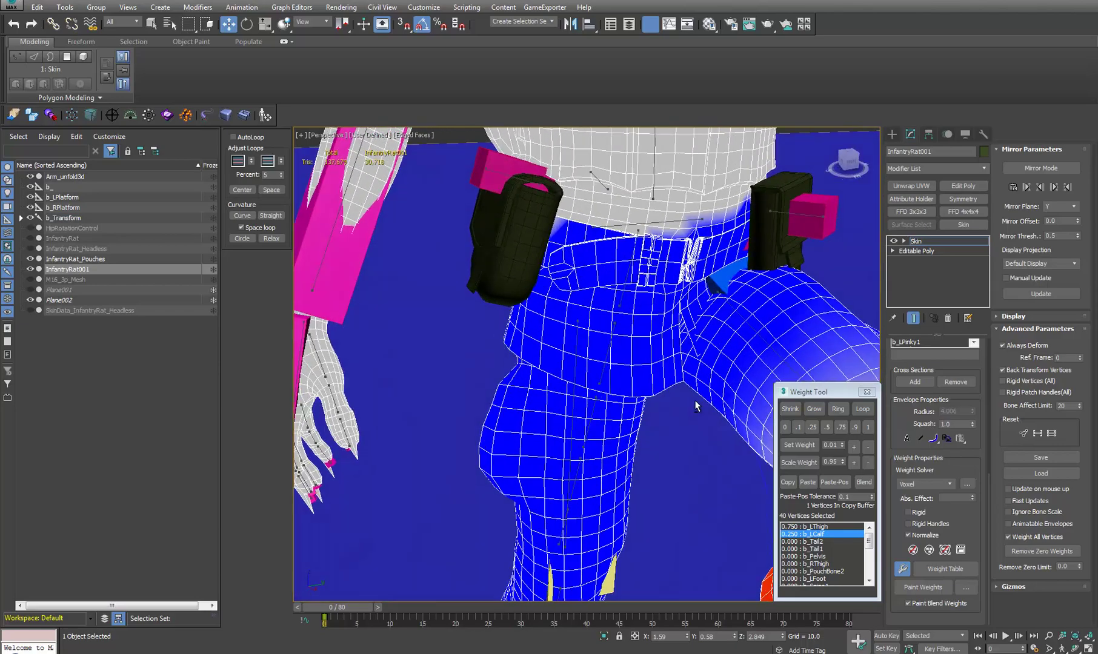
{"action": "left_click", "coordinate": [697, 355]}
{"action": "key", "text": "F3"}
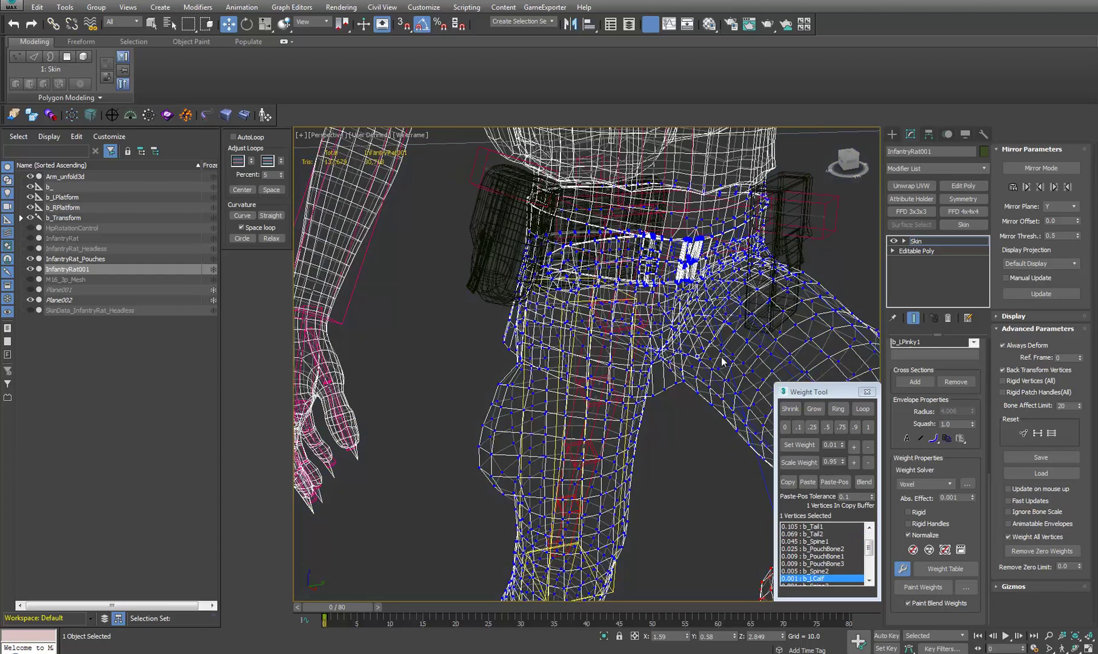
{"action": "scroll", "coordinate": [722, 357], "scroll_direction": "up", "scroll_amount": 3}
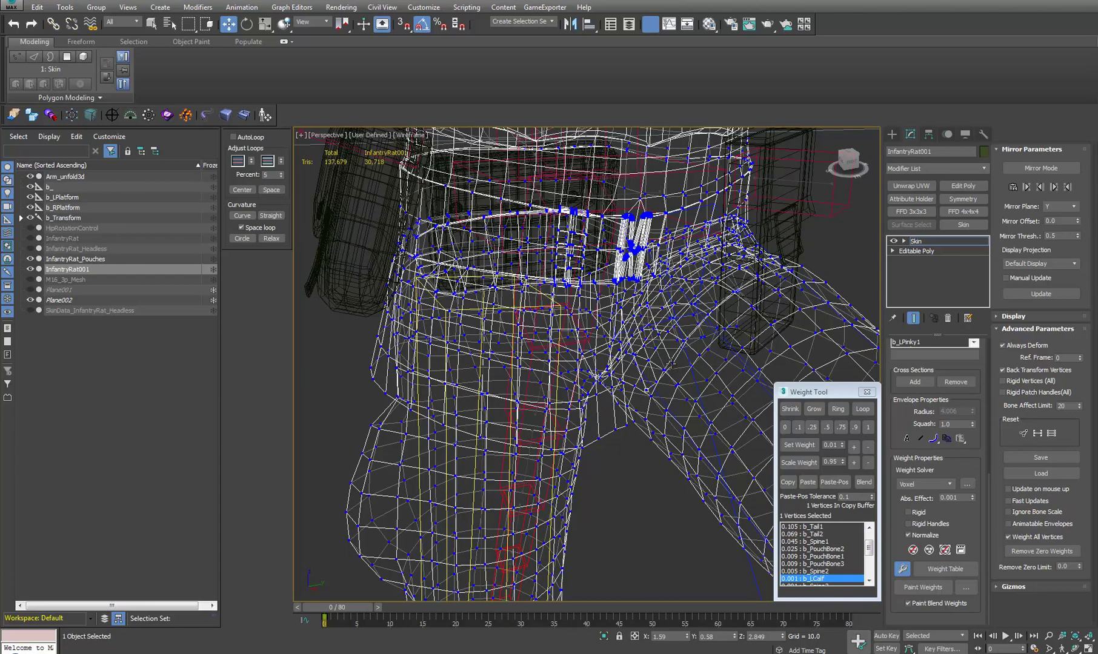
{"action": "left_click", "coordinate": [856, 410]}
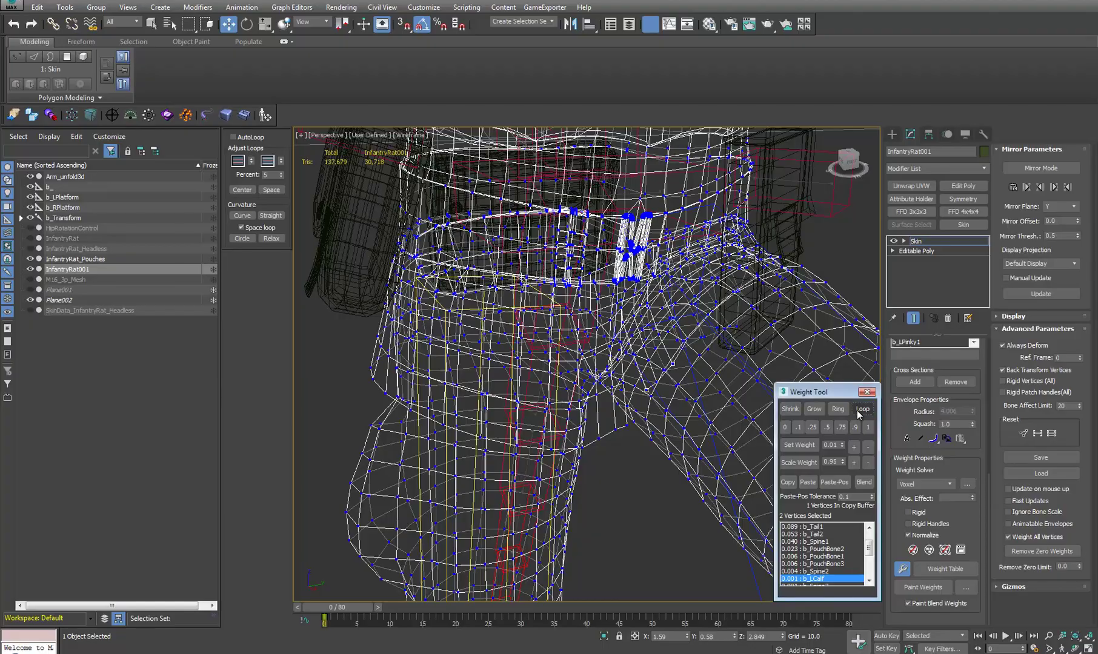
Select two neighbouring vertices on the upper left thigh near the groin and extend them into a loop
{"action": "middle_click_drag", "start_coordinate": [709, 379], "coordinate": [646, 398]}
{"action": "left_click", "coordinate": [642, 398]}
{"action": "scroll", "coordinate": [647, 398], "scroll_direction": "up", "scroll_amount": 5}
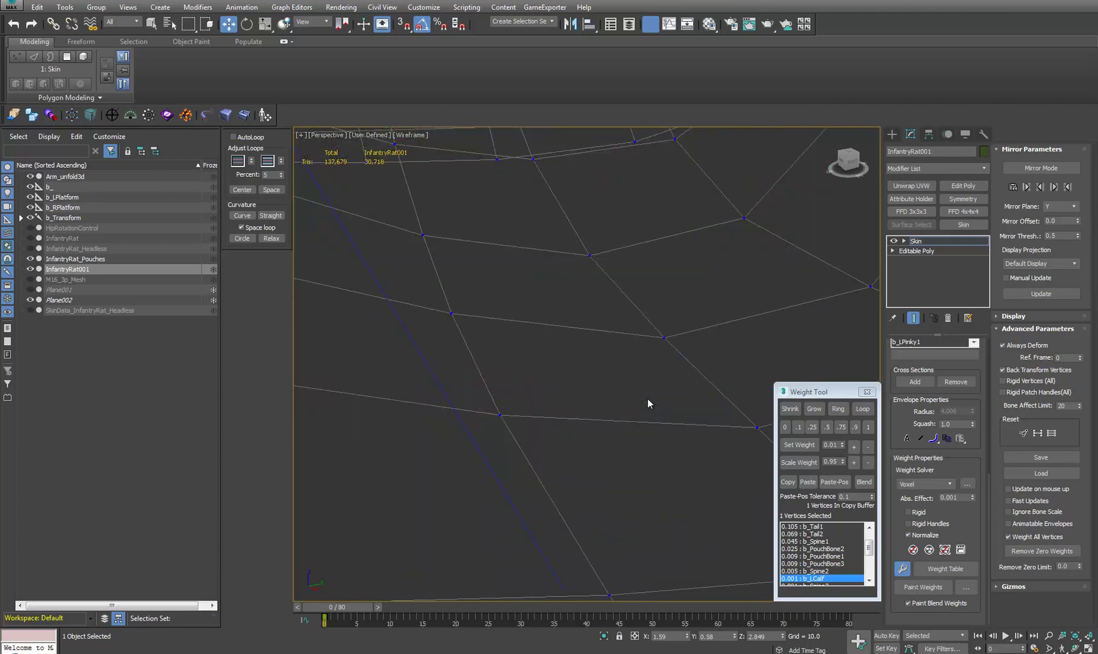
{"action": "scroll", "coordinate": [647, 398], "scroll_direction": "down", "scroll_amount": 7}
{"action": "scroll", "coordinate": [647, 400], "scroll_direction": "up", "scroll_amount": 8}
{"action": "scroll", "coordinate": [647, 399], "scroll_direction": "down", "scroll_amount": 5}
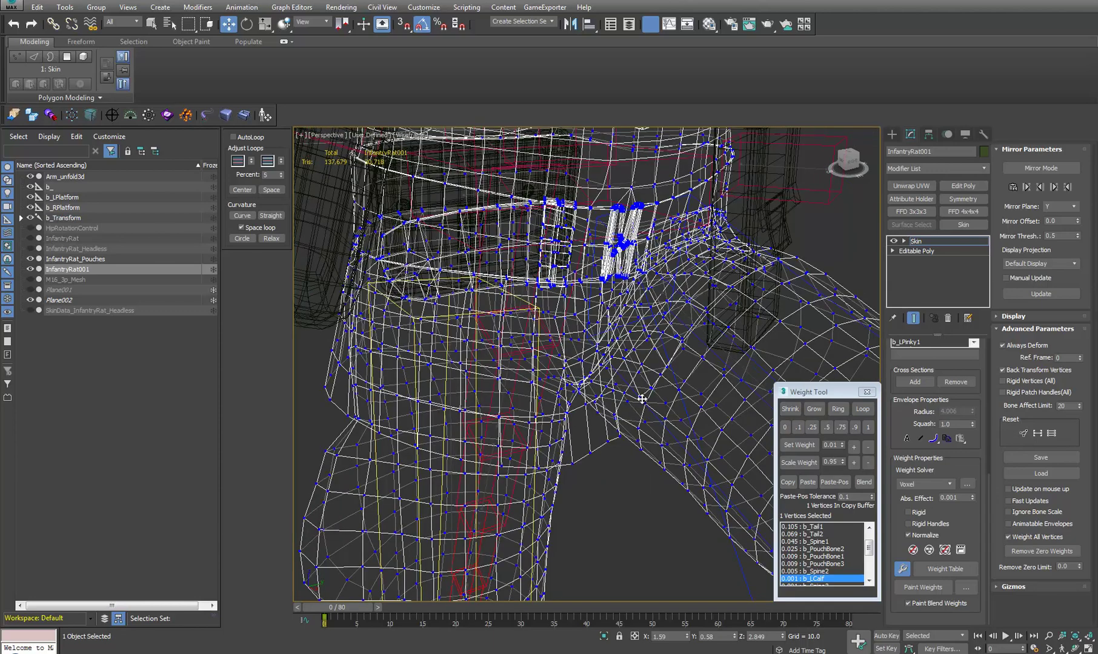
{"action": "scroll", "coordinate": [641, 398], "scroll_direction": "up", "scroll_amount": 3}
{"action": "scroll", "coordinate": [642, 397], "scroll_direction": "up", "scroll_amount": 6}
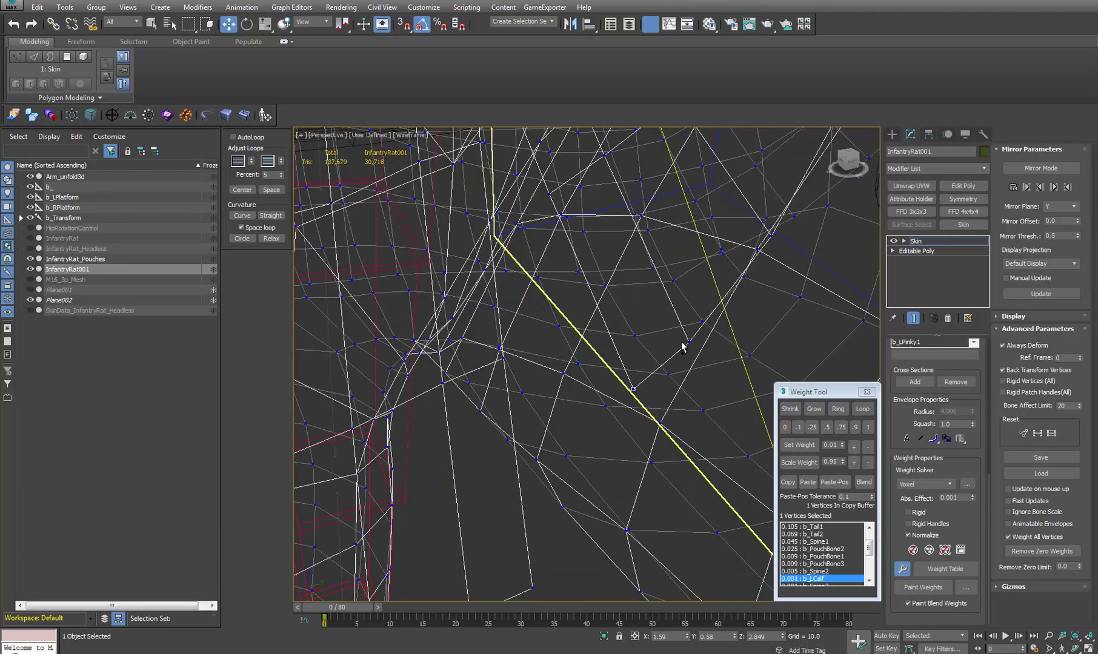
{"action": "left_click", "coordinate": [689, 341], "text": "ctrl"}
{"action": "left_click", "coordinate": [862, 410]}
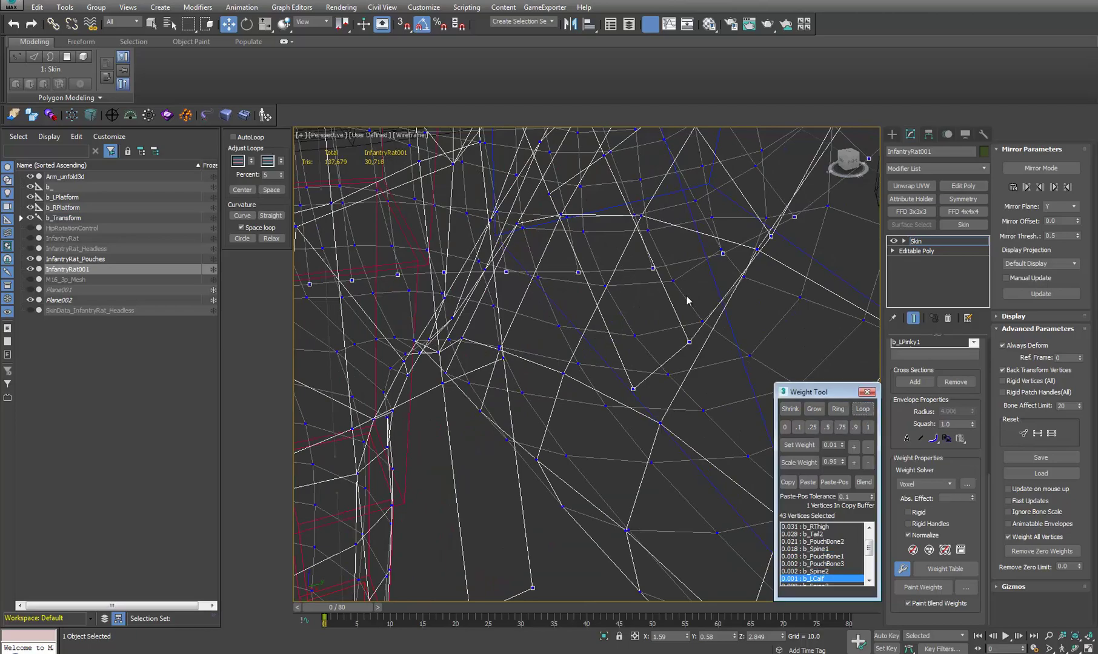
Restore shaded display and reduce the loop selection to the nine vertices along the front of the left hip crease
{"action": "key", "text": "F3"}
{"action": "middle_click_drag", "start_coordinate": [687, 298], "coordinate": [357, 364], "text": "alt"}
{"action": "scroll", "coordinate": [676, 298], "scroll_direction": "down", "scroll_amount": 8}
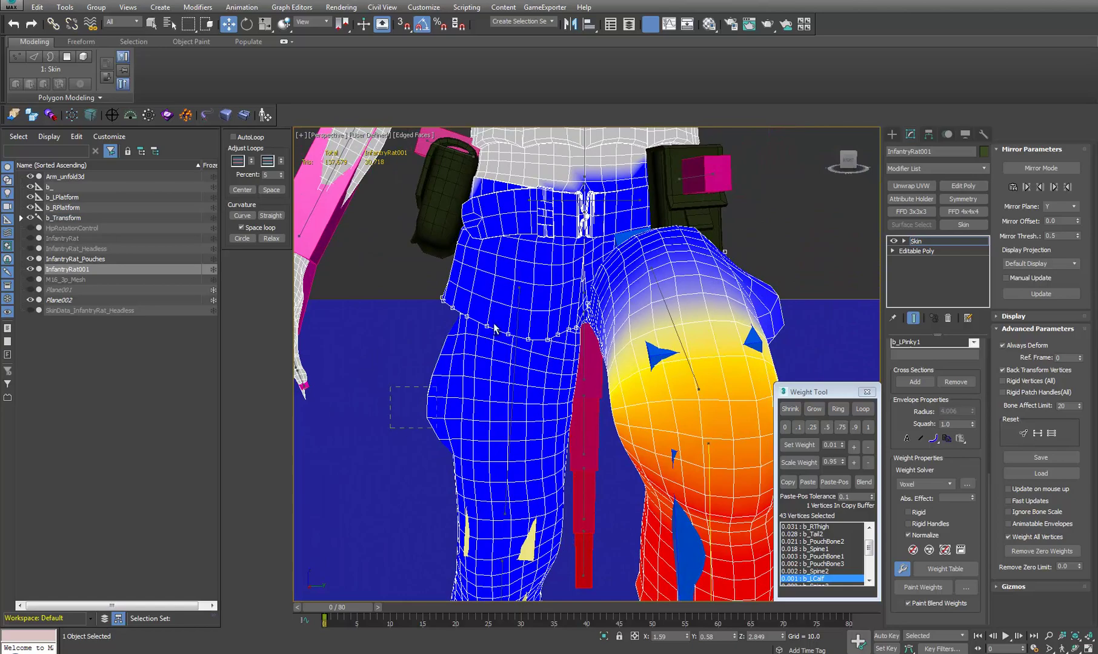
{"action": "left_click_drag", "start_coordinate": [494, 324], "coordinate": [585, 215], "text": "alt"}
{"action": "middle_click_drag", "start_coordinate": [654, 339], "coordinate": [585, 339], "text": "alt"}
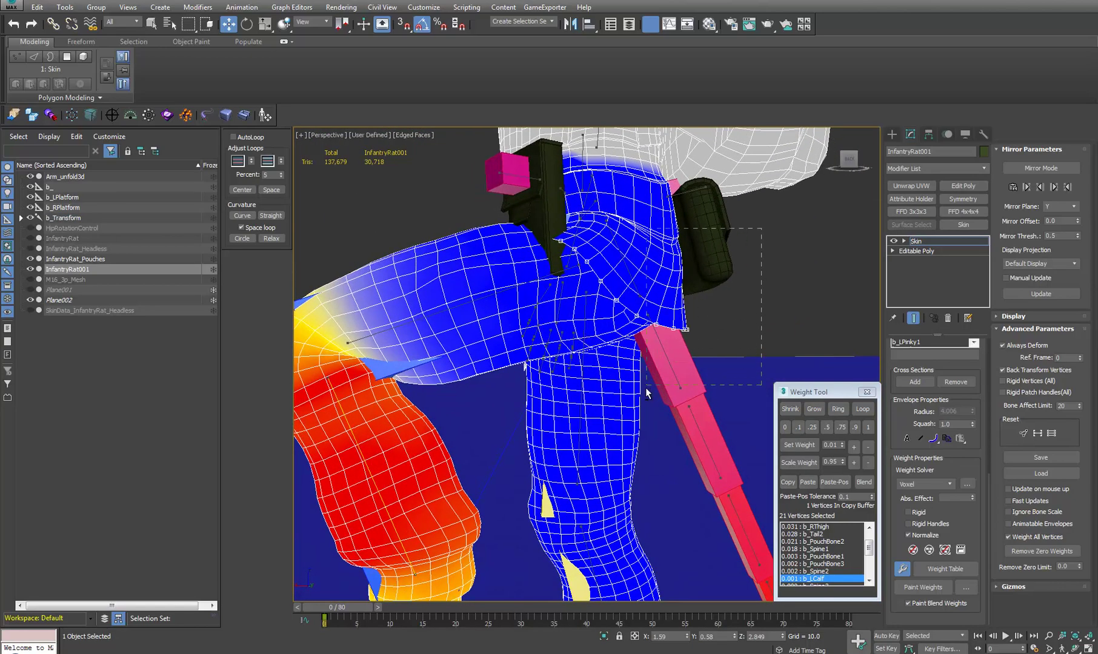
{"action": "left_click_drag", "start_coordinate": [646, 393], "coordinate": [630, 422]}
{"action": "left_click_drag", "start_coordinate": [597, 479], "coordinate": [594, 512]}
{"action": "middle_click_drag", "start_coordinate": [552, 480], "coordinate": [563, 482], "text": "alt"}
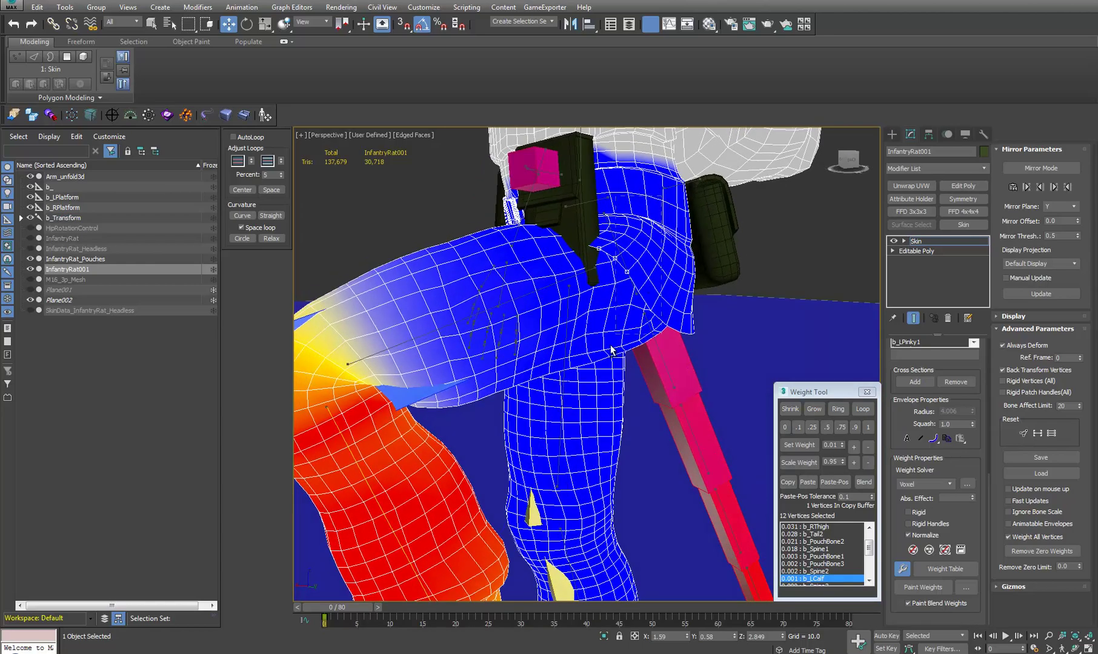
{"action": "middle_click_drag", "start_coordinate": [593, 431], "coordinate": [609, 393], "text": "alt"}
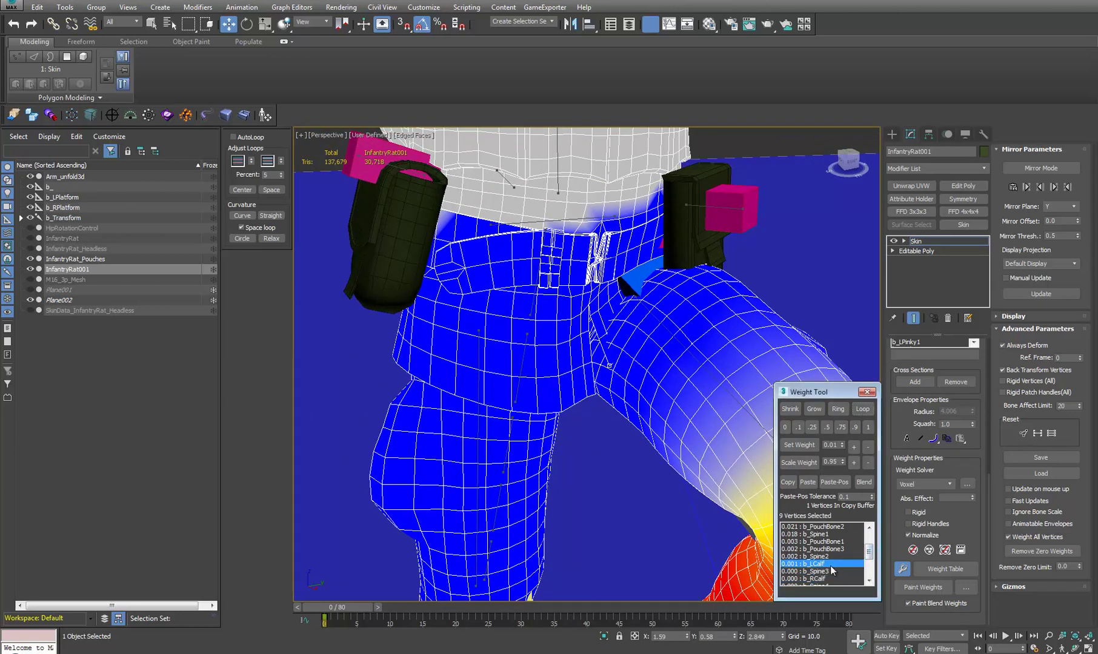
Raise the b_LThigh weight of the nine hip-crease vertices to 0.912 and blend across a grown selection
{"action": "left_click", "coordinate": [827, 572]}
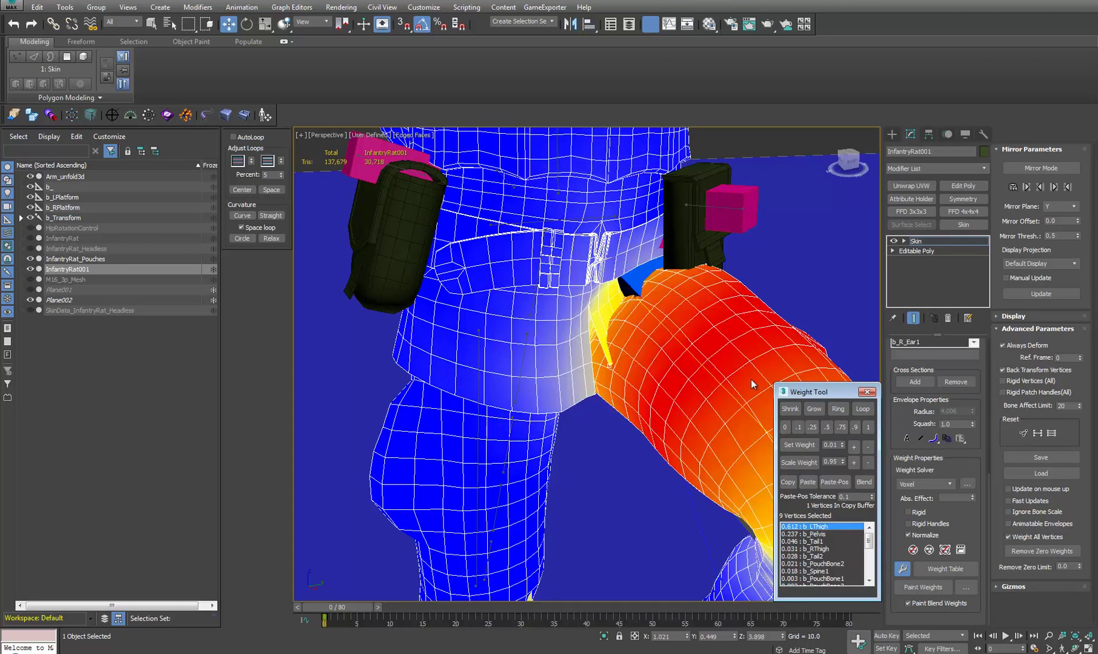
{"action": "left_click", "coordinate": [854, 447]}
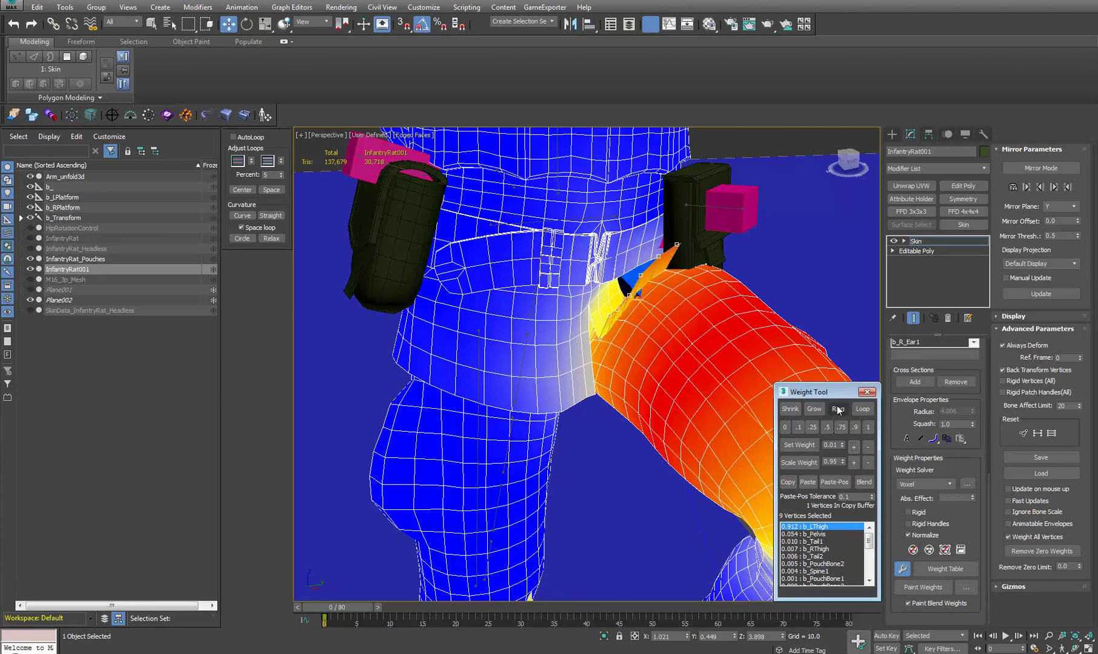
{"action": "left_click", "coordinate": [816, 412]}
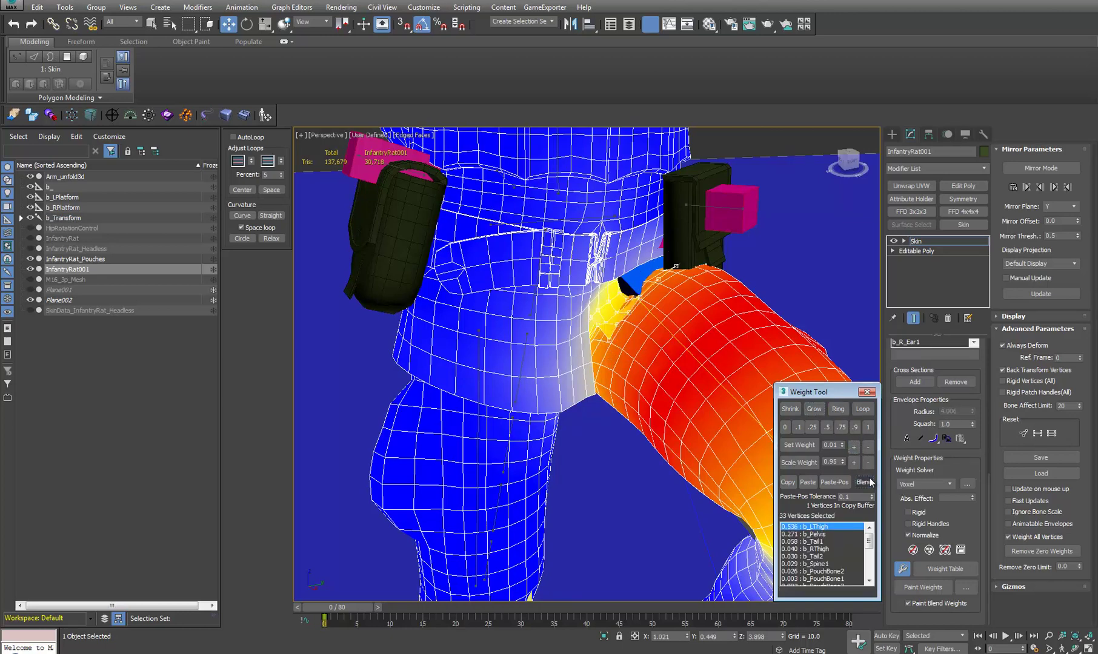
Raise the b_LThigh weight of the grown hip-crease selection to 0.704 and blend its weights again
{"action": "left_click", "coordinate": [855, 449]}
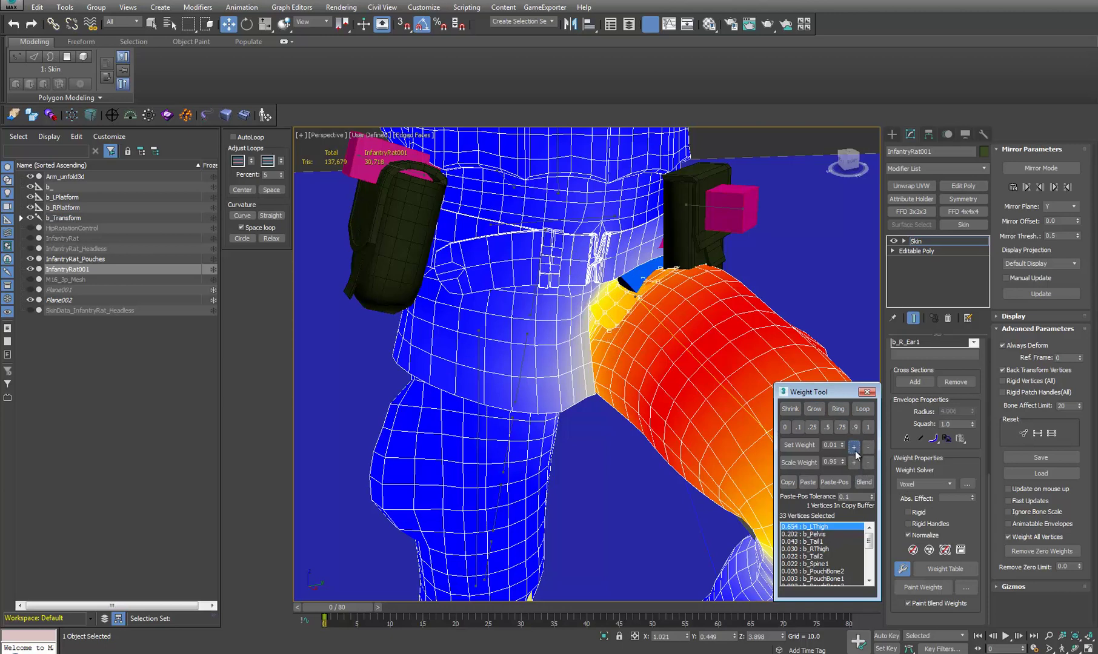
{"action": "left_click", "coordinate": [855, 451]}
{"action": "left_click", "coordinate": [865, 486]}
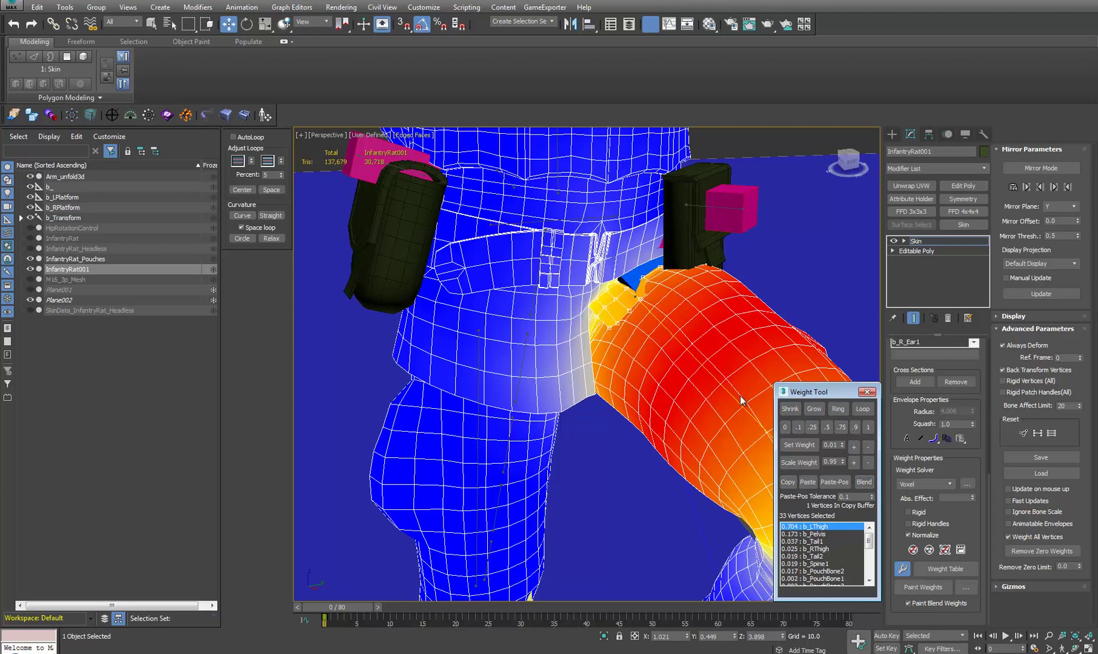
Undo the last grow and blend on the left hip-crease vertices and check the hip from several sides
{"action": "middle_click_drag", "start_coordinate": [684, 358], "coordinate": [652, 344], "text": "alt"}
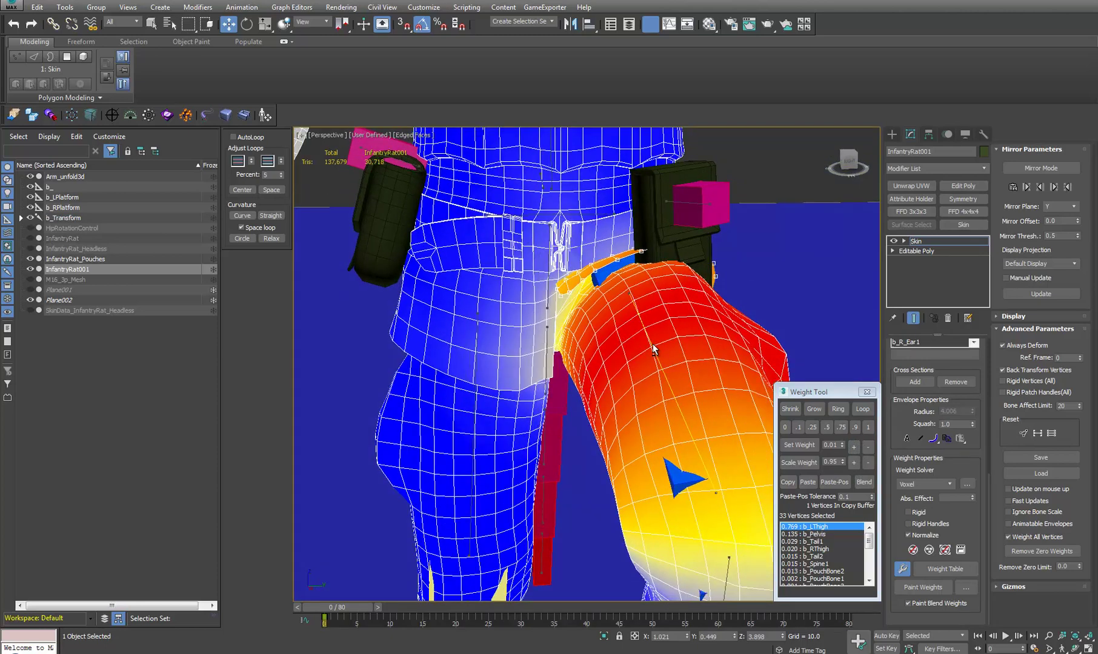
{"action": "key", "text": "ctrl+z"}
{"action": "key", "text": "ctrl+z"}
{"action": "middle_click_drag", "start_coordinate": [503, 329], "coordinate": [583, 323], "text": "alt"}
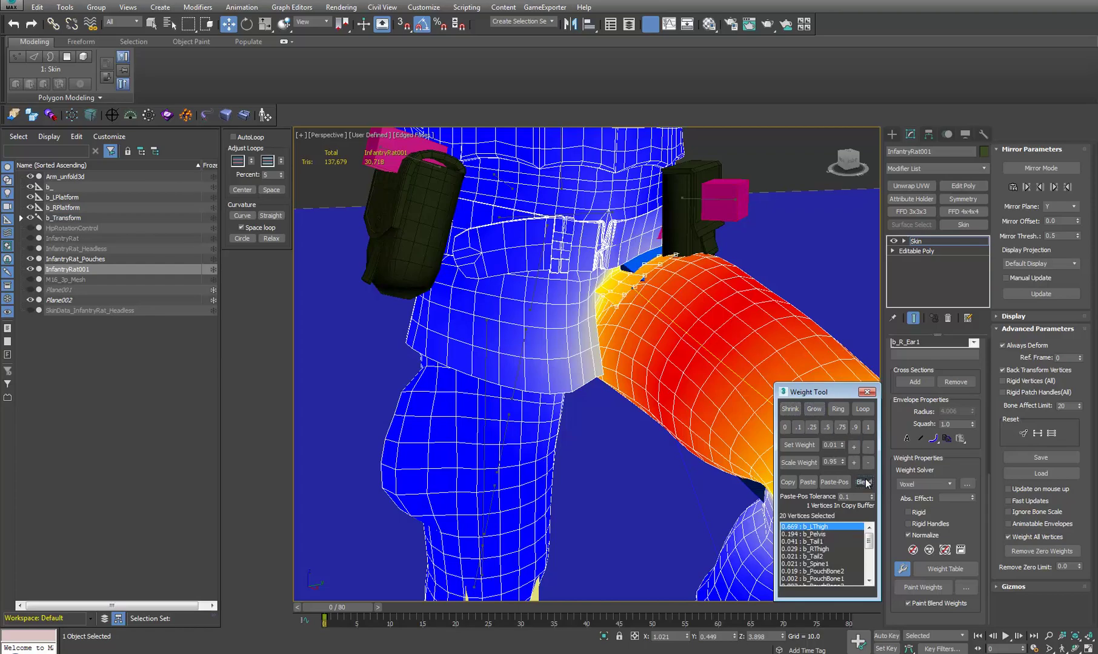
{"action": "middle_click_drag", "start_coordinate": [683, 358], "coordinate": [576, 350], "text": "alt"}
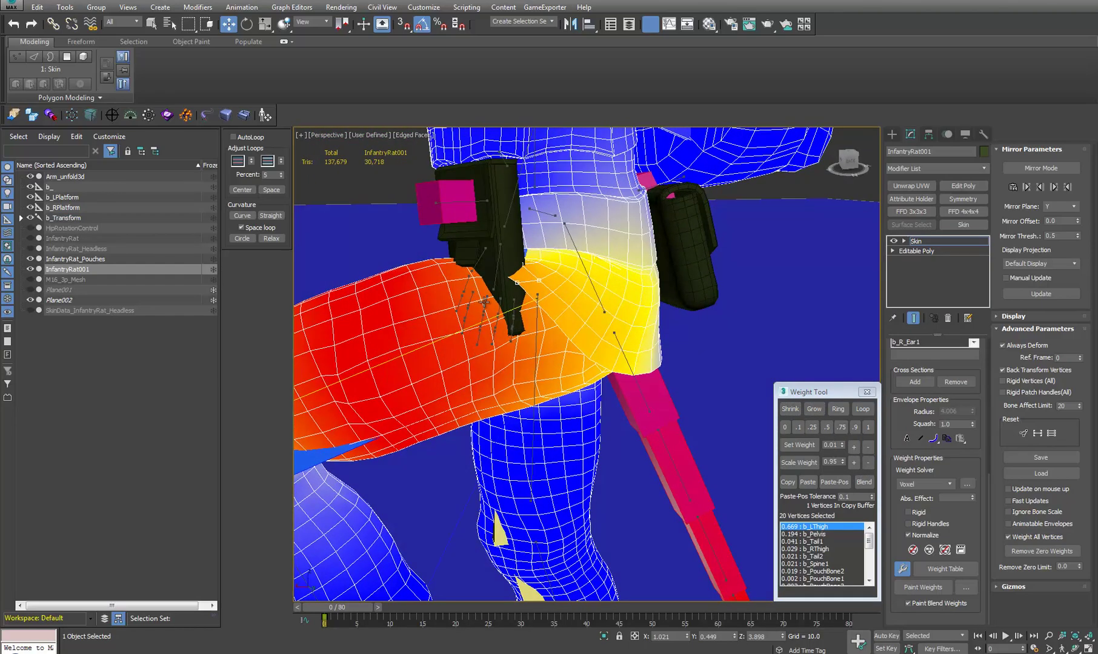
{"action": "middle_click_drag", "start_coordinate": [525, 300], "coordinate": [574, 456], "text": "alt"}
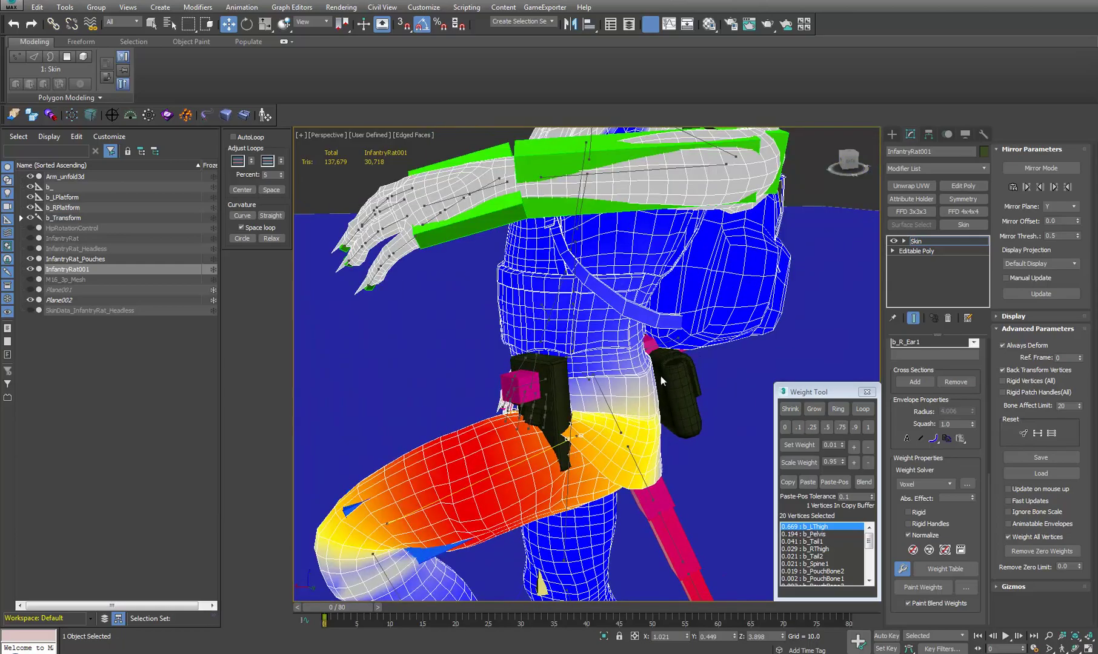
{"action": "middle_click_drag", "start_coordinate": [661, 380], "coordinate": [671, 321], "text": "alt"}
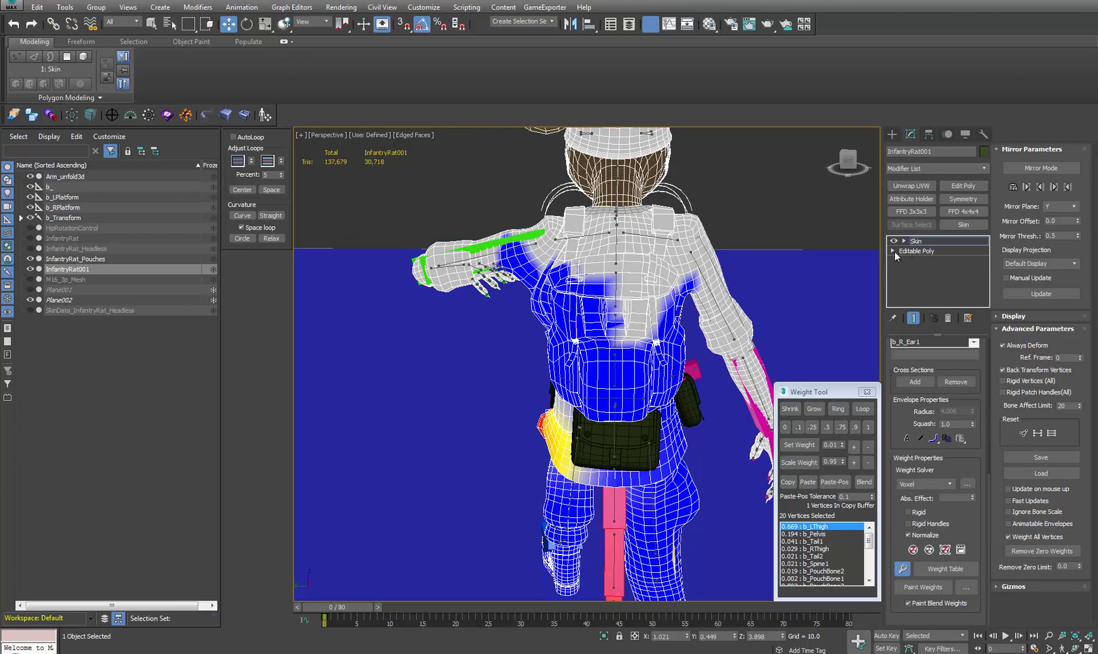
Leave envelope editing on the Skin modifier and deselect the InfantryRat001 mesh
{"action": "left_click", "coordinate": [924, 245]}
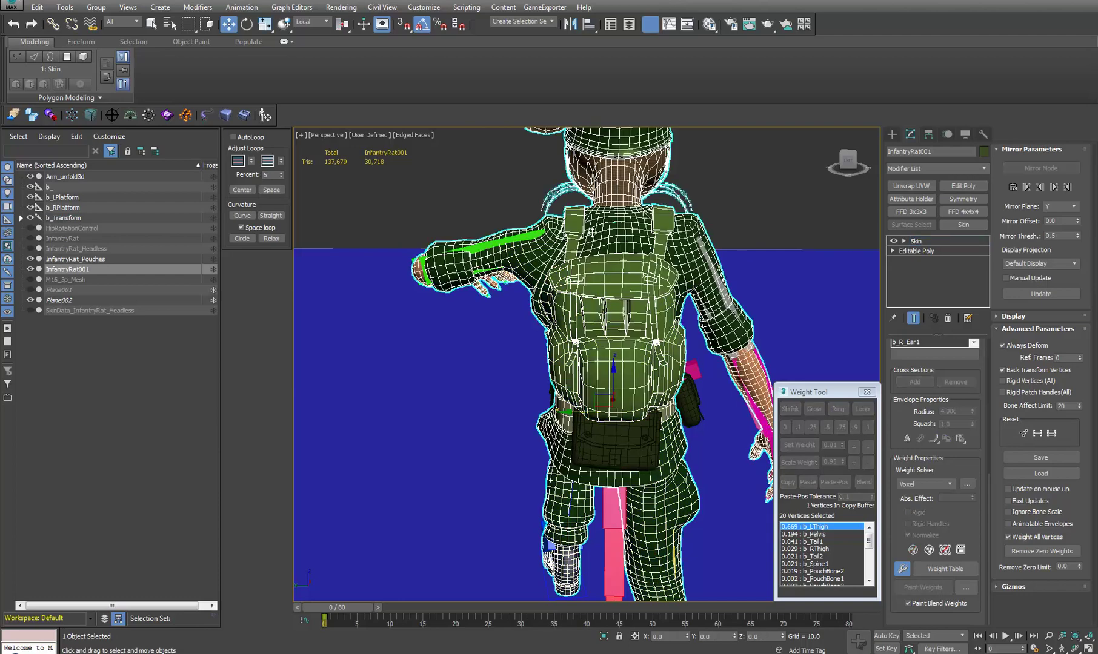
{"action": "left_click", "coordinate": [797, 257]}
{"action": "left_click", "coordinate": [527, 238]}
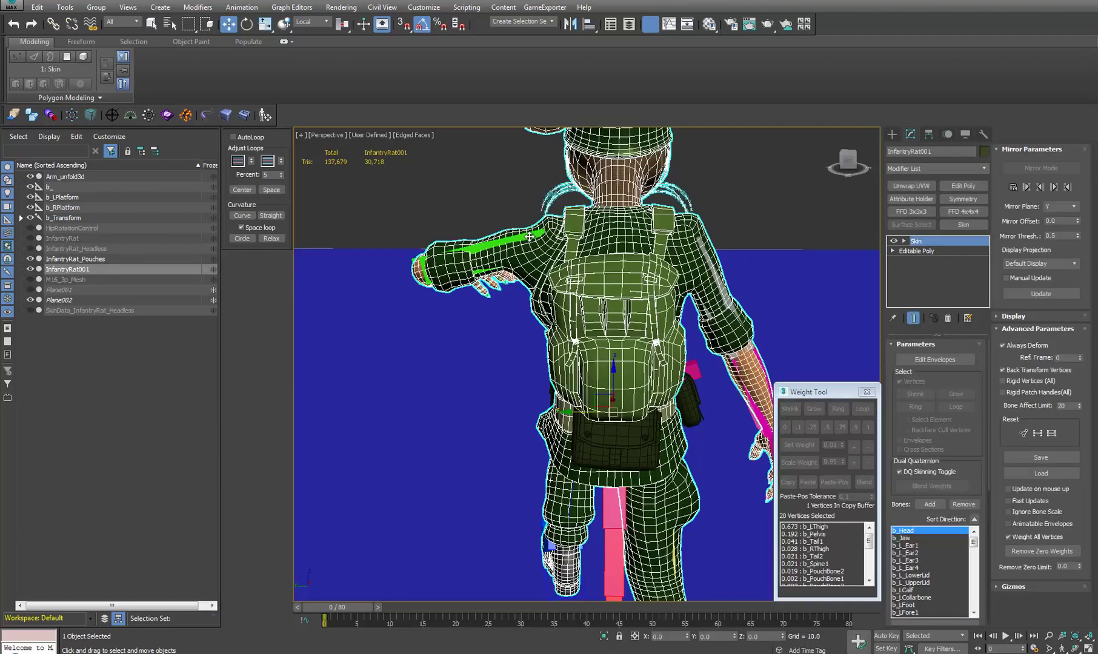
{"action": "middle_click_drag", "start_coordinate": [547, 235], "coordinate": [700, 236], "text": "alt"}
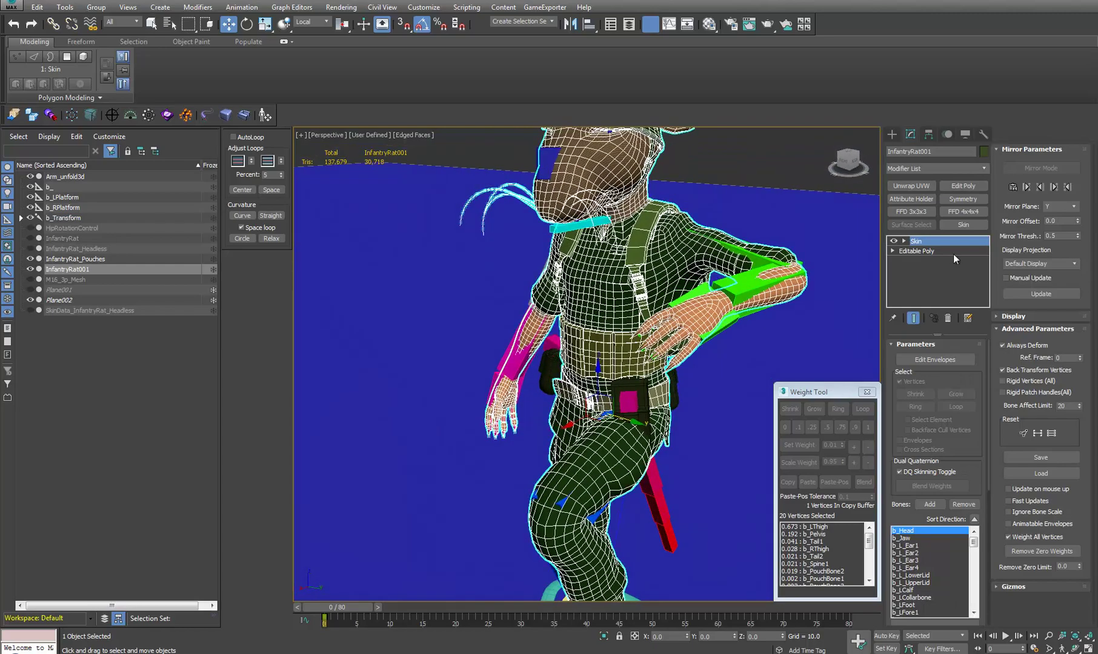
{"action": "left_click", "coordinate": [718, 314]}
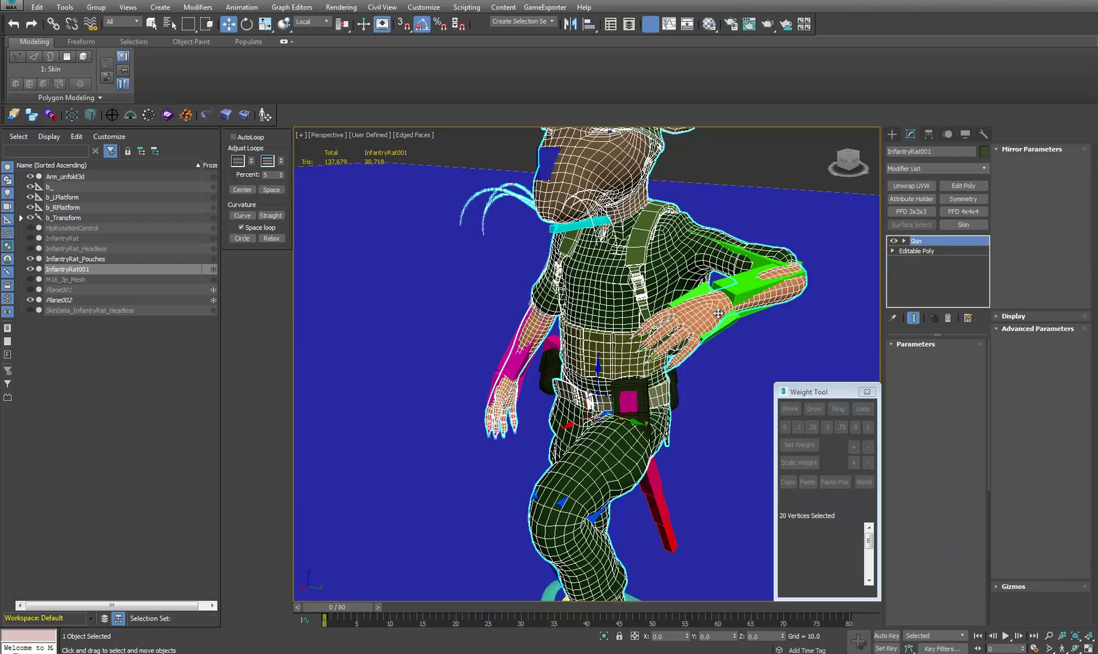
{"action": "left_click", "coordinate": [441, 289]}
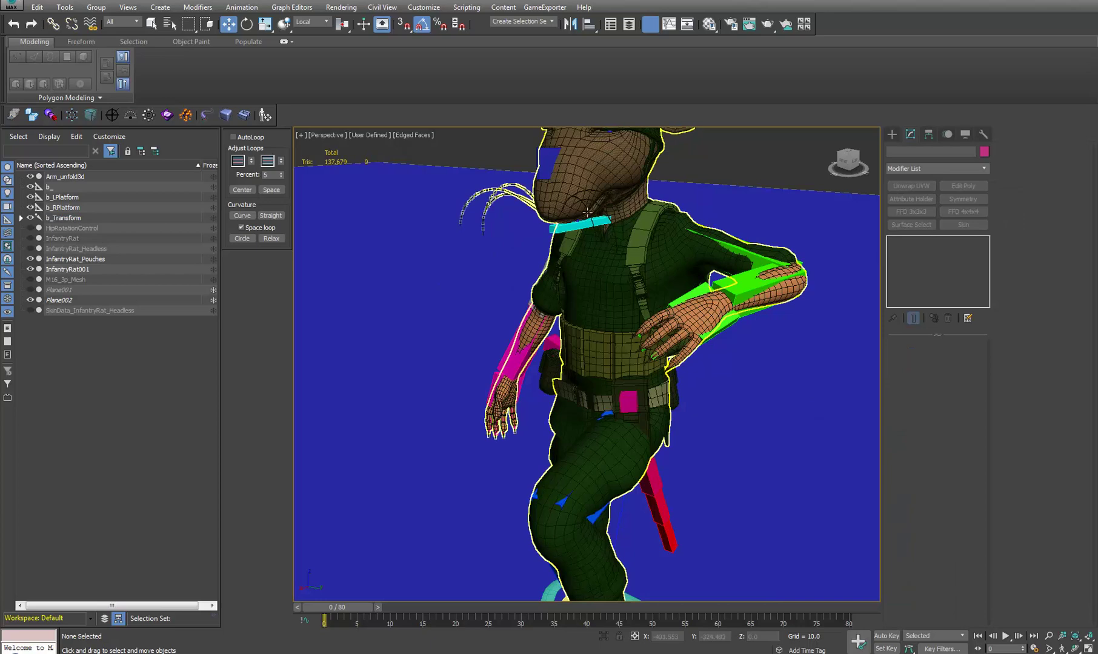
{"action": "left_click", "coordinate": [587, 212]}
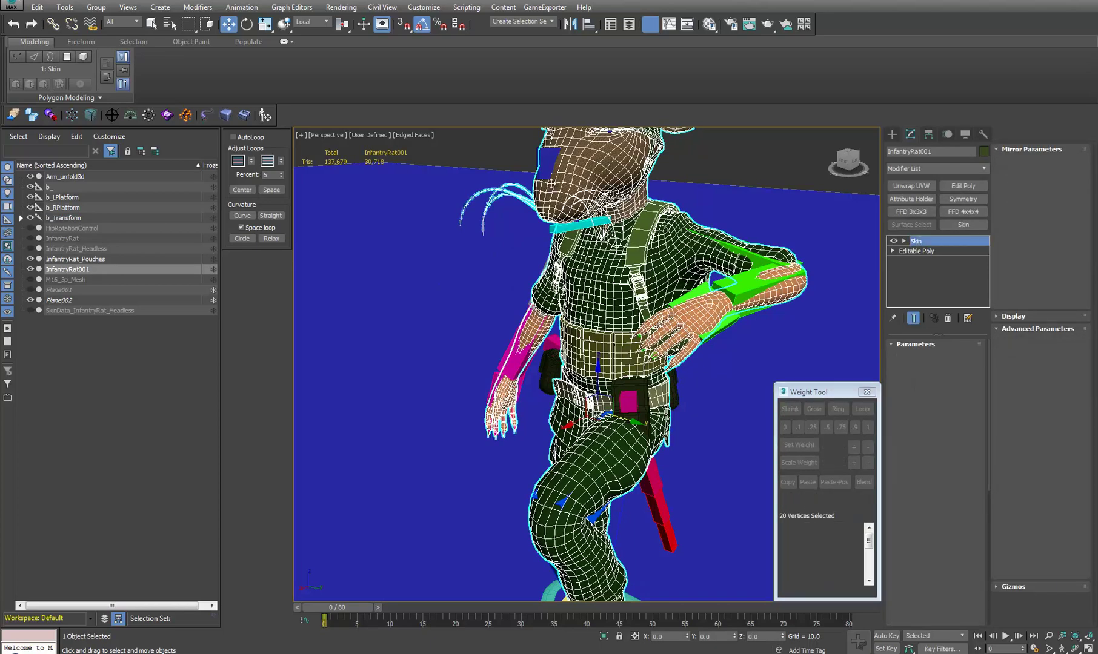
{"action": "left_click", "coordinate": [573, 175]}
{"action": "middle_click_drag", "start_coordinate": [574, 175], "coordinate": [542, 155], "text": "alt"}
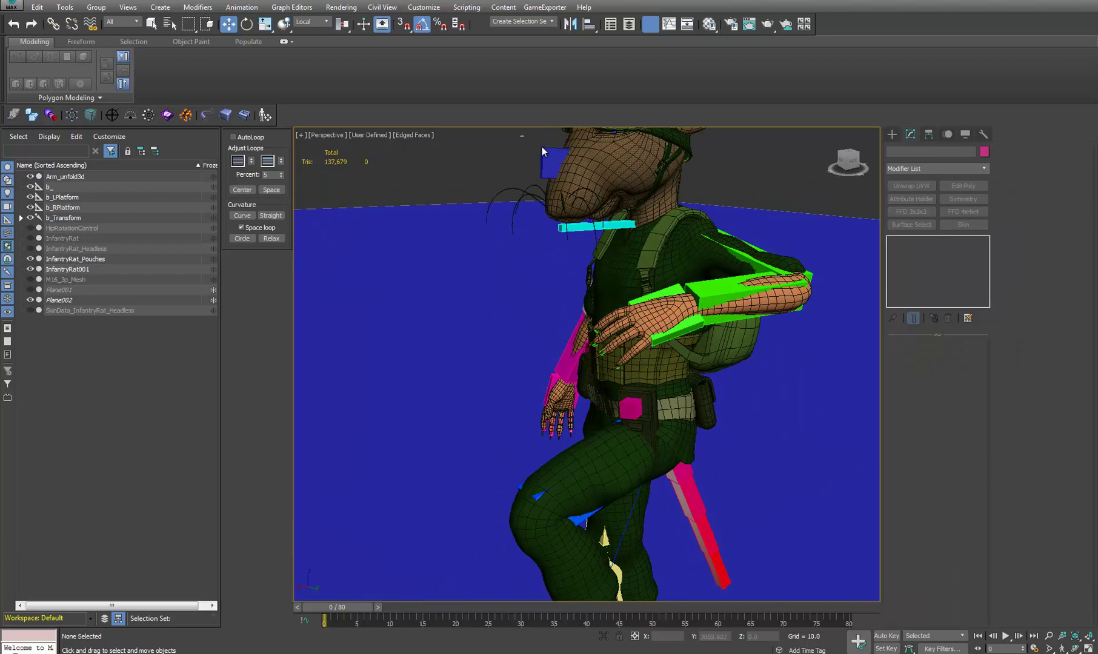
Select the rig's head bone, b_Head
{"action": "middle_click_drag", "start_coordinate": [565, 175], "coordinate": [623, 300], "text": "alt"}
{"action": "scroll", "coordinate": [627, 255], "scroll_direction": "down", "scroll_amount": 3}
{"action": "scroll", "coordinate": [623, 300], "scroll_direction": "up", "scroll_amount": 3}
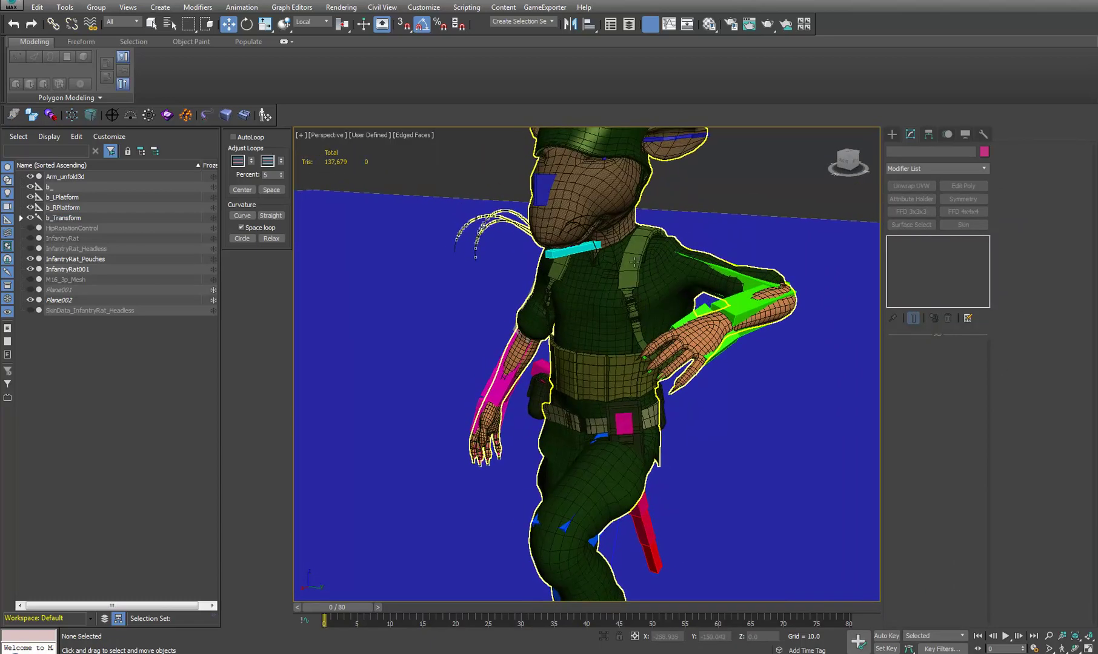
{"action": "double_click", "coordinate": [623, 300]}
{"action": "left_click", "coordinate": [739, 185]}
{"action": "left_click", "coordinate": [537, 179]}
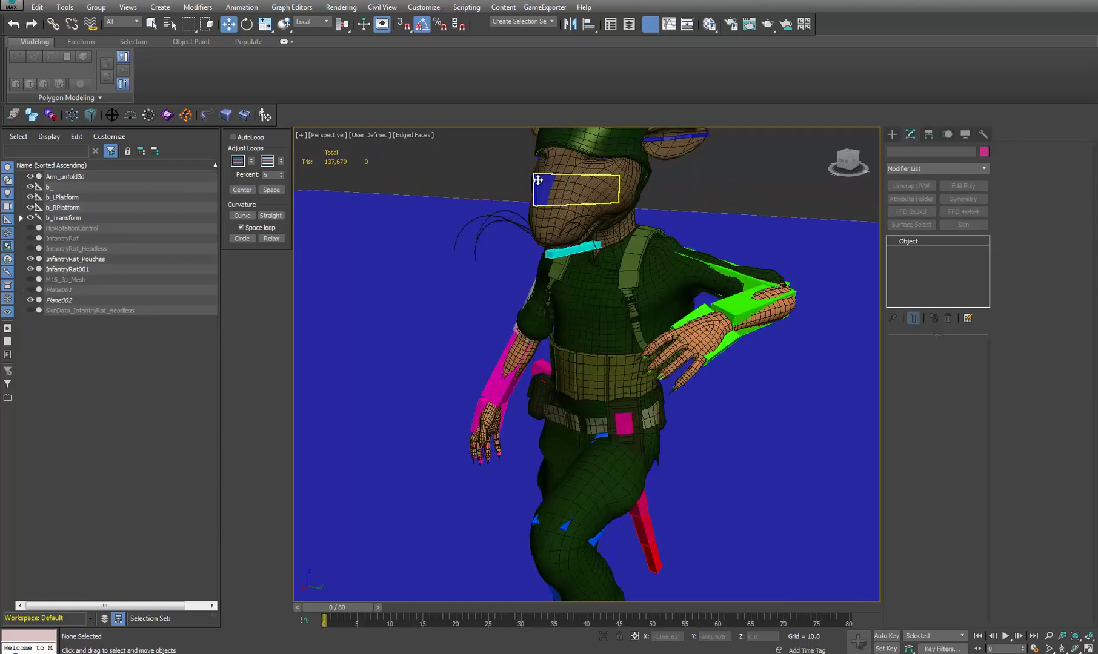
{"action": "middle_click_drag", "start_coordinate": [561, 279], "coordinate": [600, 240], "text": "alt"}
{"action": "scroll", "coordinate": [601, 240], "scroll_direction": "down", "scroll_amount": 3}
{"action": "middle_click_drag", "start_coordinate": [639, 380], "coordinate": [899, 462]}
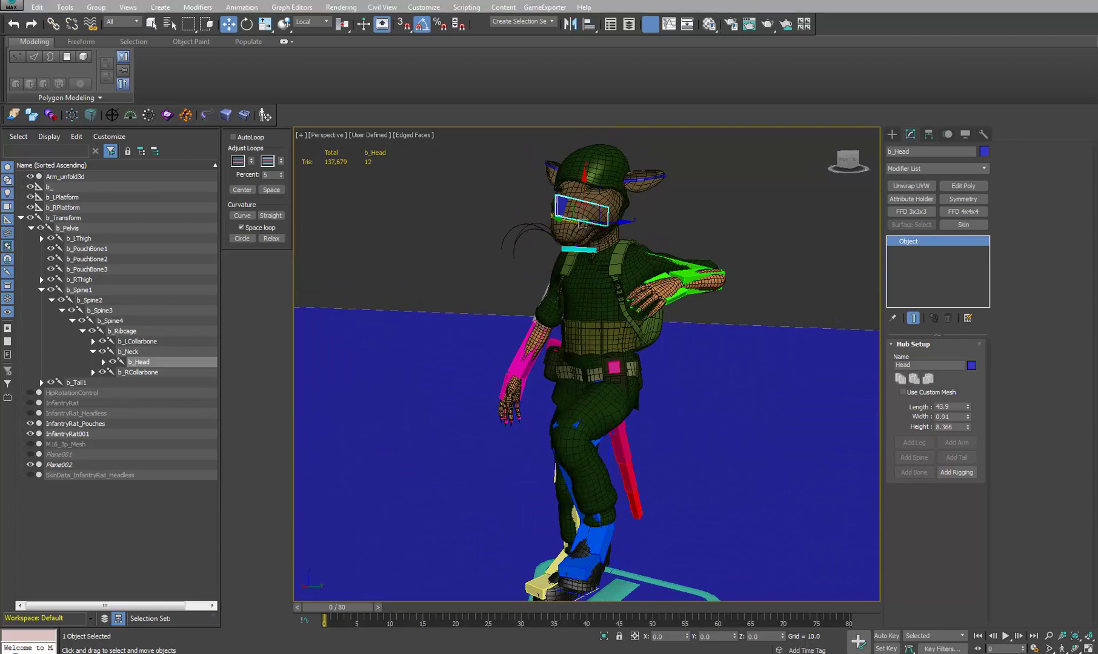
{"action": "middle_click_drag", "start_coordinate": [700, 317], "coordinate": [702, 321]}
Select the left forearm bone b_LForearm and turn off Ignore for the rig's CATMotion Layer
{"action": "left_click", "coordinate": [691, 278]}
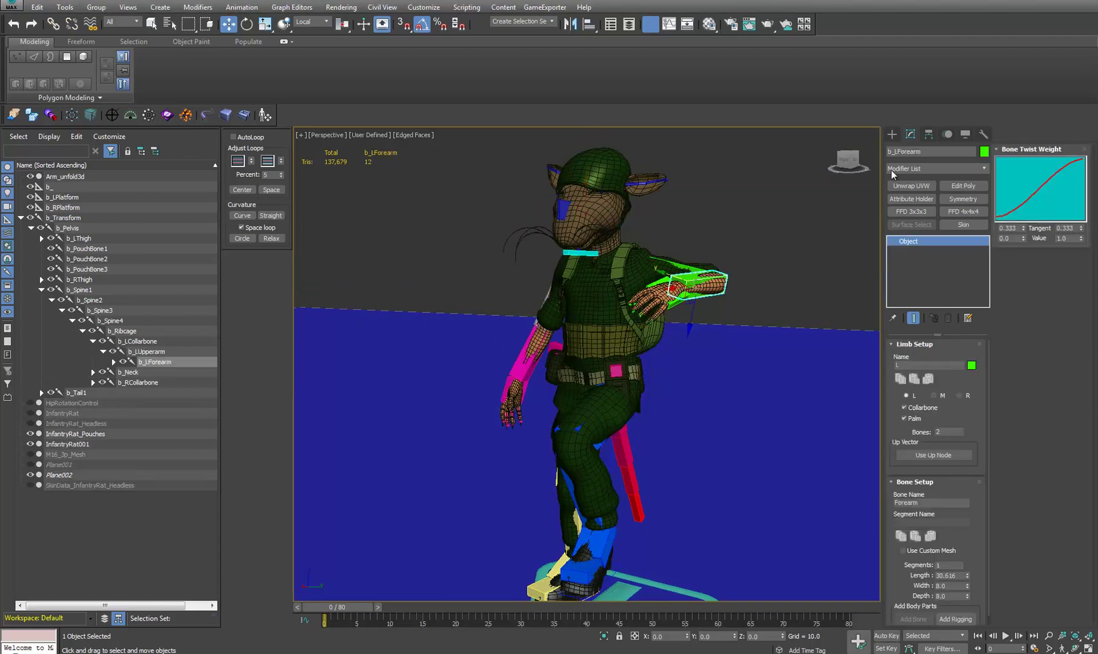
{"action": "left_click", "coordinate": [945, 135]}
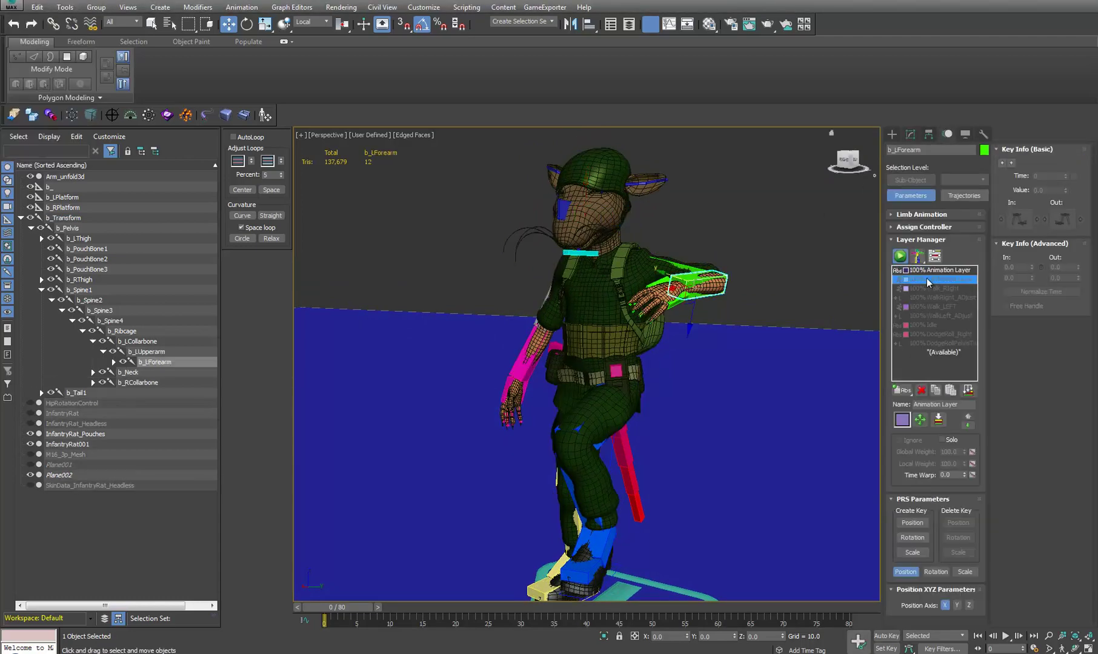
{"action": "left_click", "coordinate": [899, 440]}
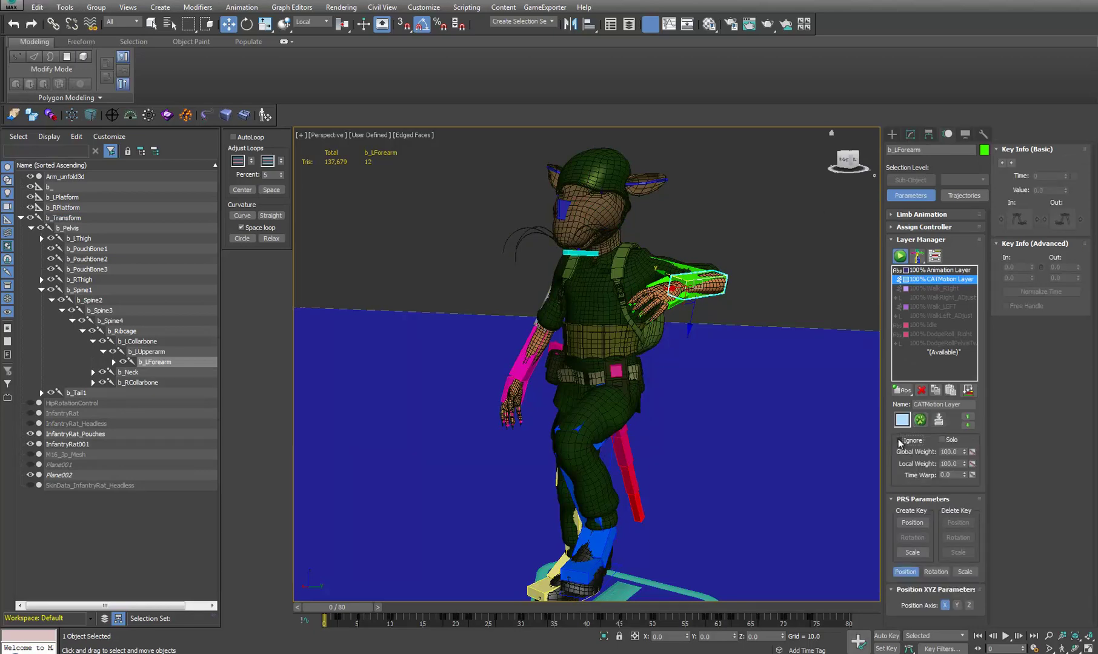
Play the walk animation and examine how the backpack follows the torso from behind
{"action": "middle_click_drag", "start_coordinate": [679, 407], "coordinate": [548, 419], "text": "alt"}
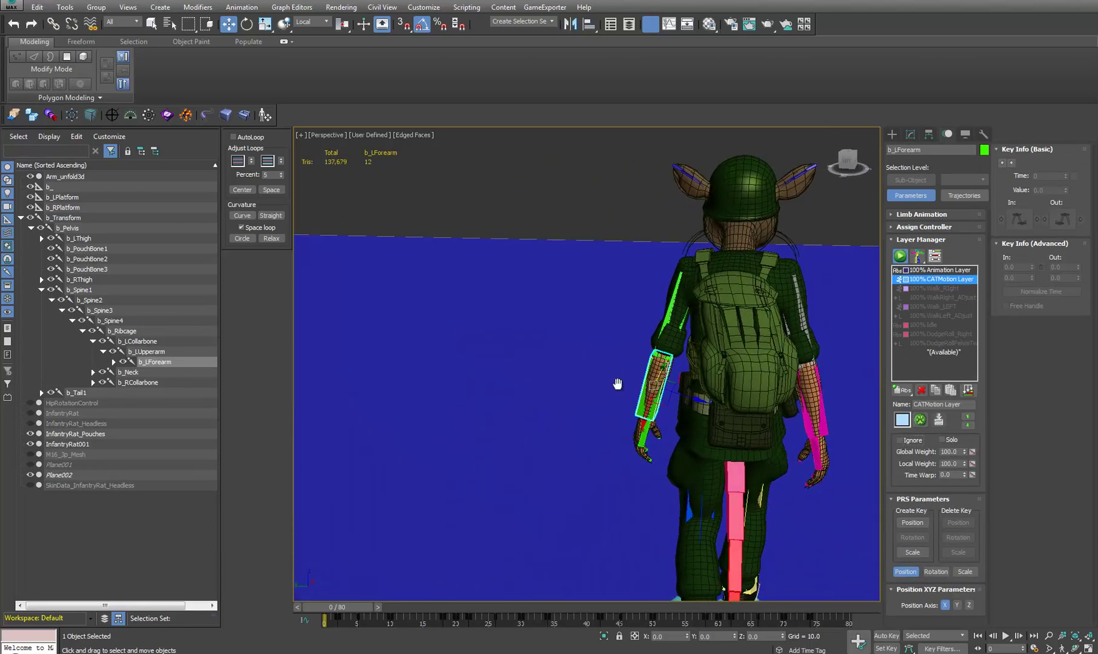
{"action": "scroll", "coordinate": [545, 393], "scroll_direction": "up", "scroll_amount": 4}
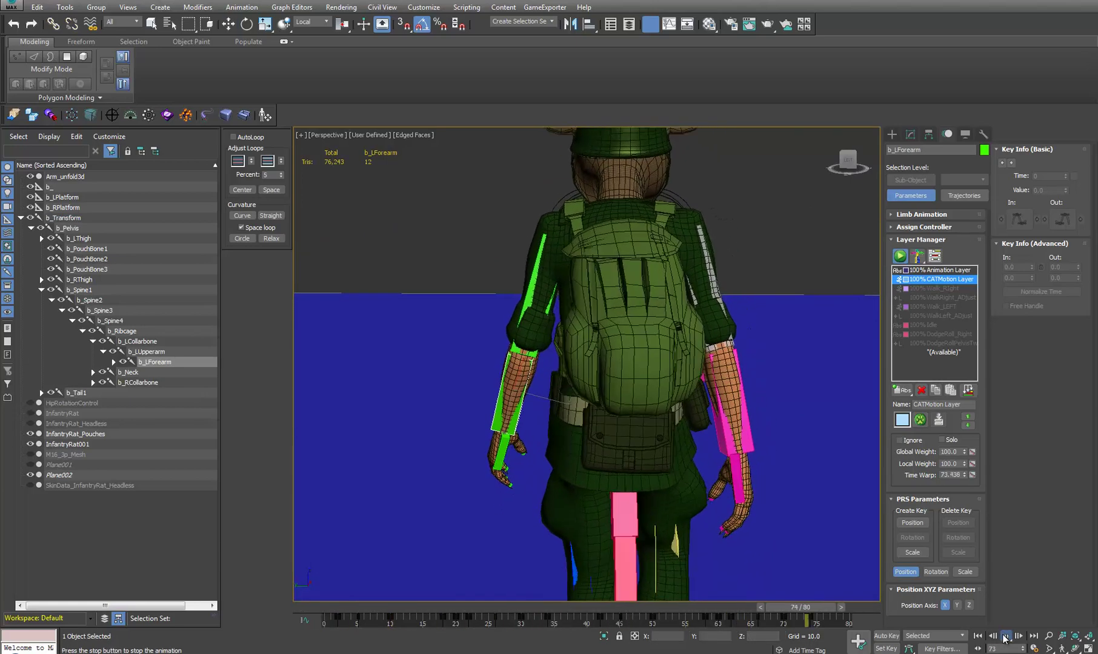
{"action": "left_click", "coordinate": [1005, 636]}
{"action": "key", "text": "w"}
{"action": "middle_click_drag", "start_coordinate": [630, 387], "coordinate": [692, 389], "text": "alt"}
{"action": "scroll", "coordinate": [721, 348], "scroll_direction": "up", "scroll_amount": 3}
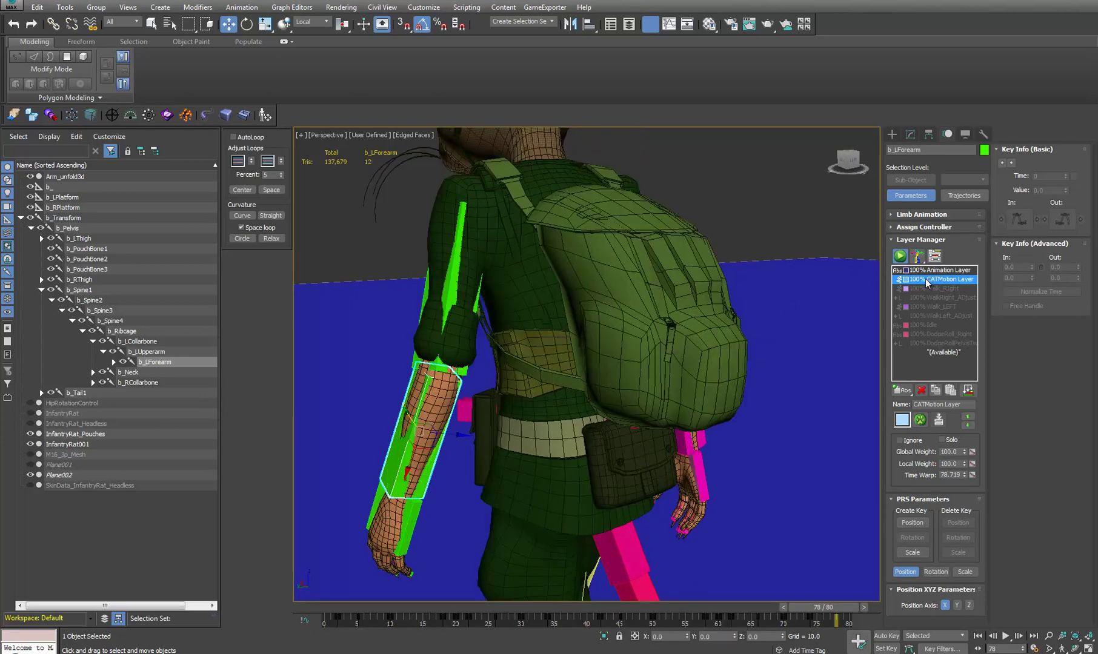
Reopen envelope editing on InfantryRat001's Skin modifier and select the entire backpack with Select Element enabled
{"action": "left_click", "coordinate": [684, 276]}
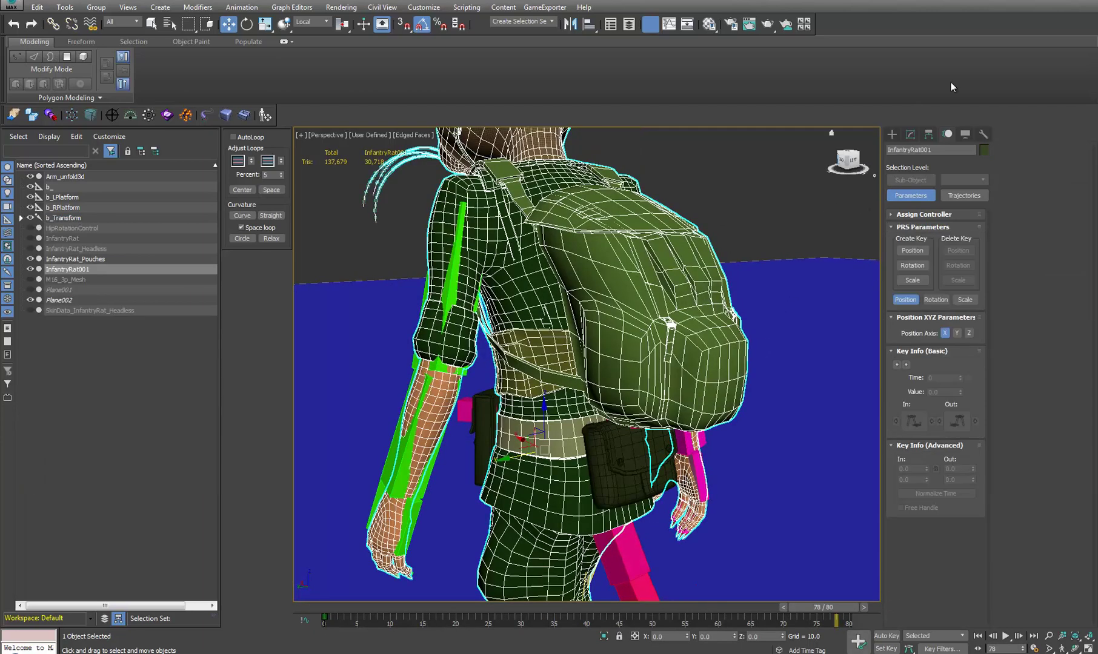
{"action": "left_click", "coordinate": [910, 135]}
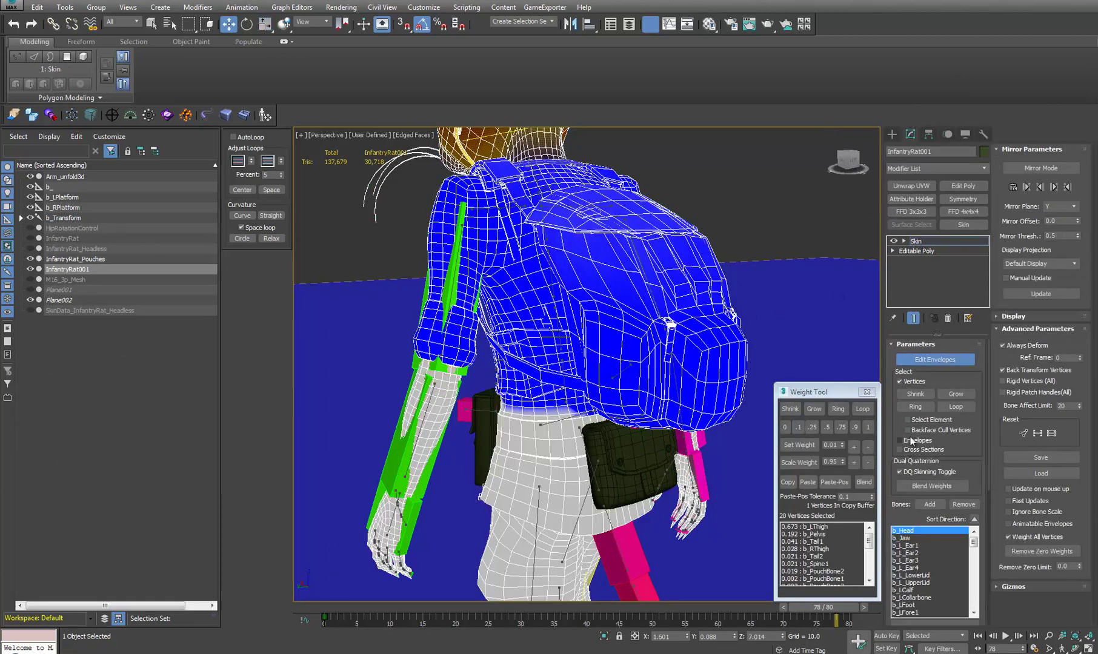
{"action": "left_click", "coordinate": [907, 419]}
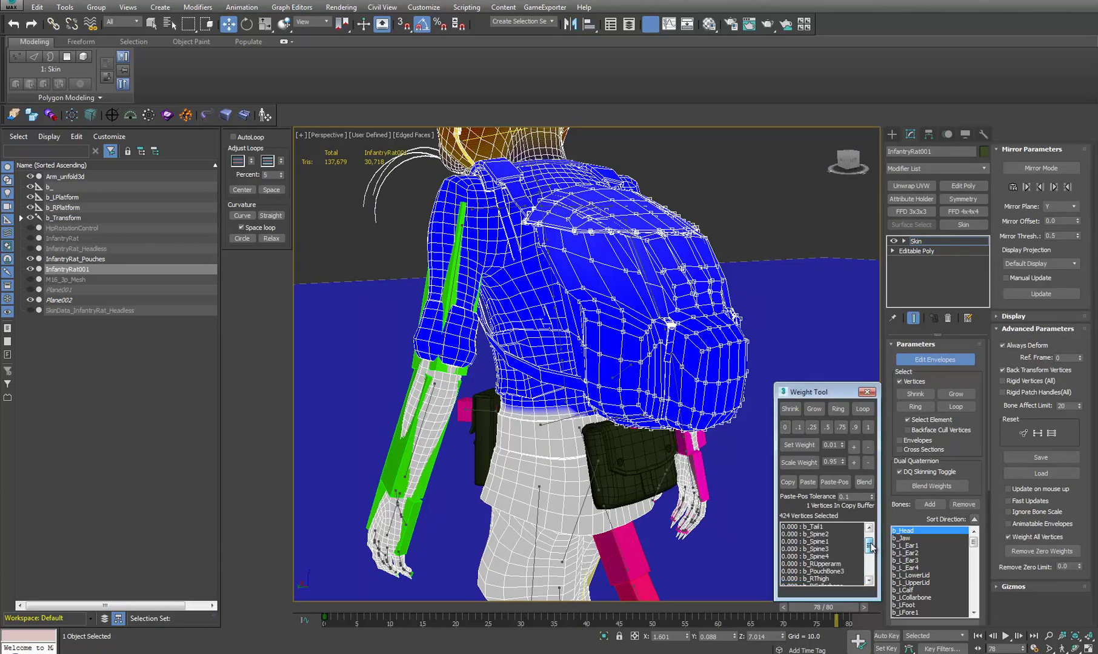
Raise the backpack's b_Spine3 weight to 0.5 while the walk animation plays
{"action": "left_click", "coordinate": [821, 549]}
{"action": "middle_click_drag", "start_coordinate": [605, 340], "coordinate": [553, 333], "text": "alt"}
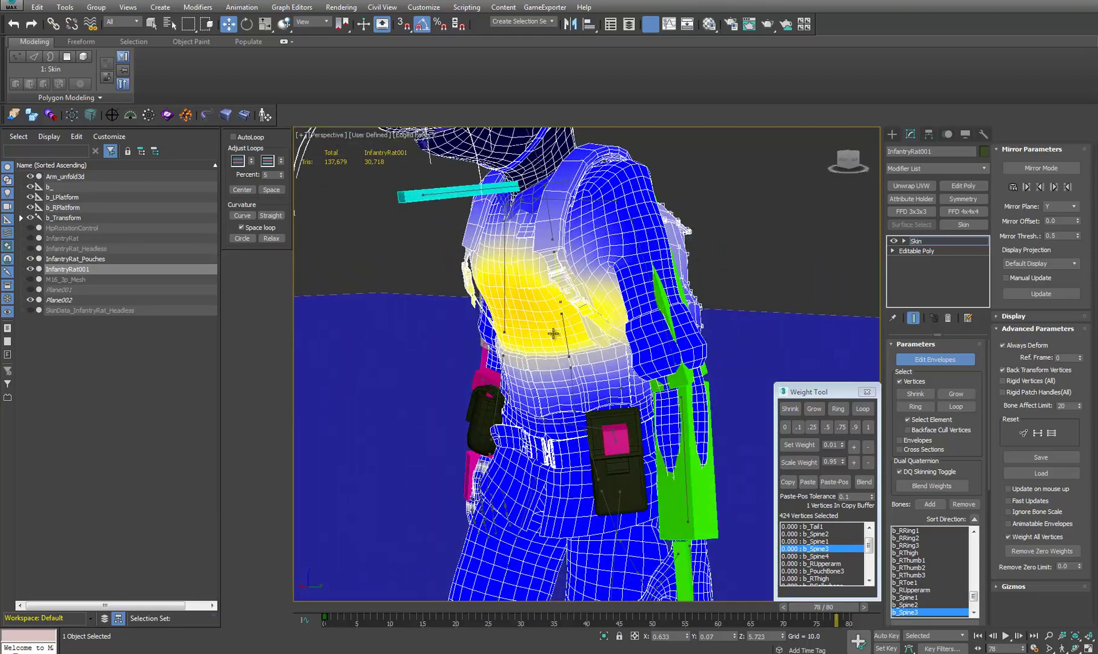
{"action": "middle_click_drag", "start_coordinate": [624, 310], "coordinate": [572, 358], "text": "alt"}
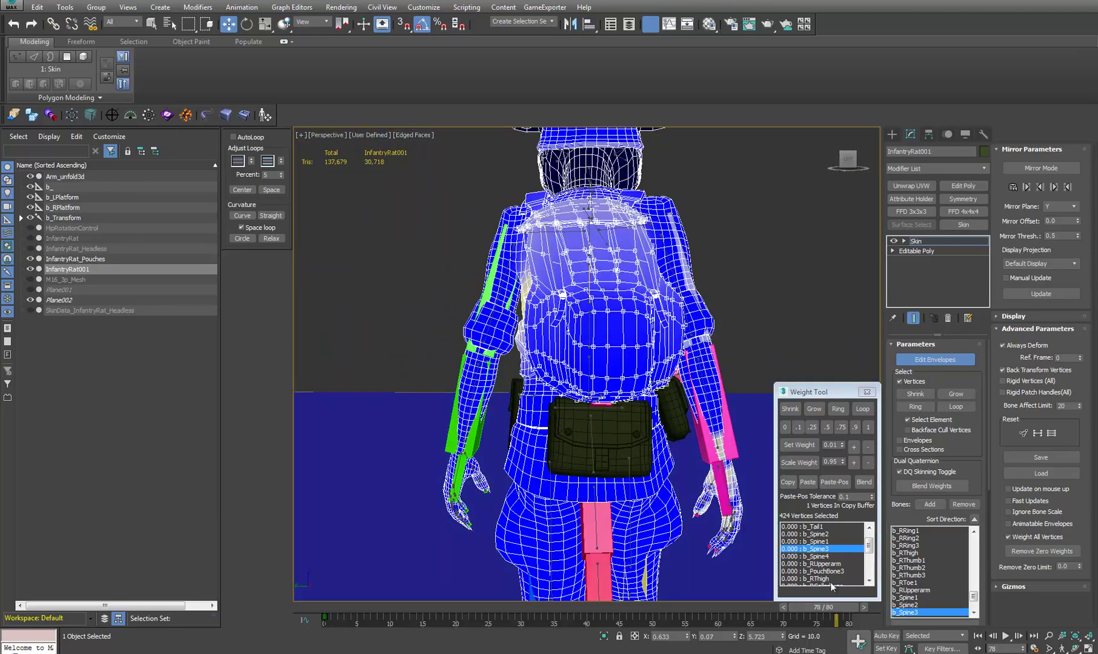
{"action": "left_click", "coordinate": [1007, 636]}
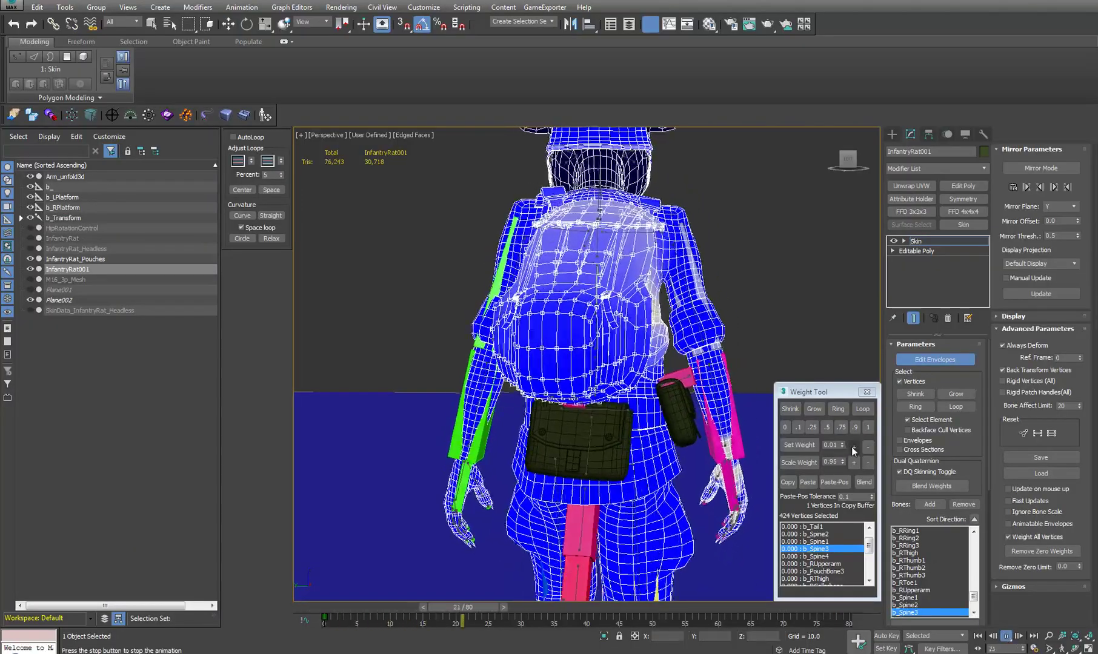
{"action": "left_click", "coordinate": [854, 447]}
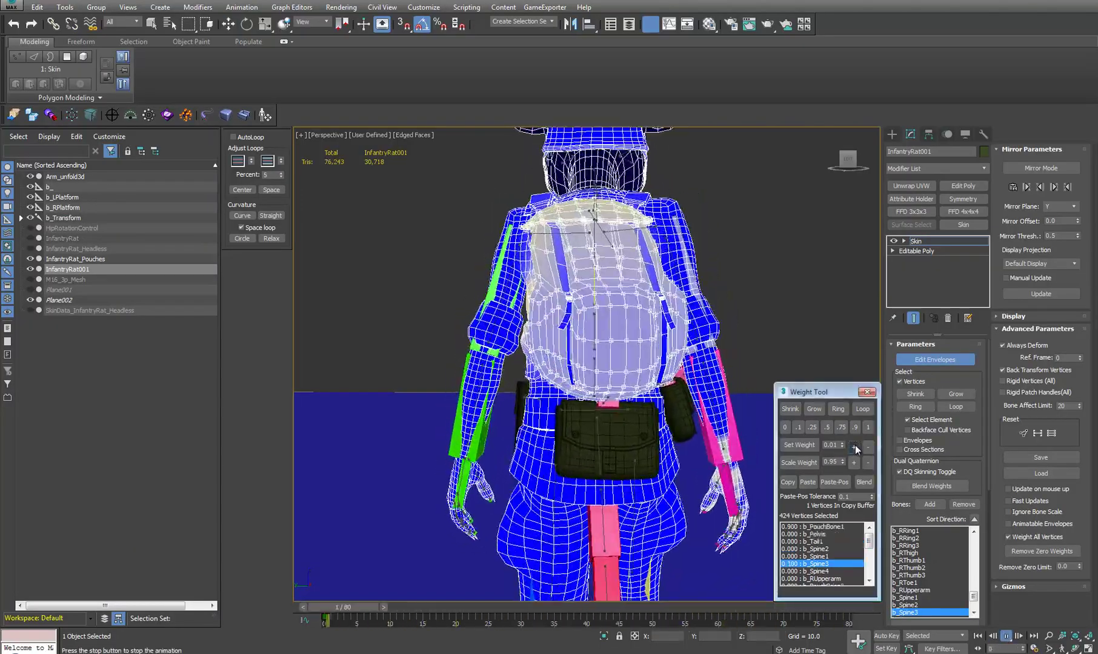
{"action": "left_click", "coordinate": [854, 447]}
{"action": "left_click", "coordinate": [854, 446]}
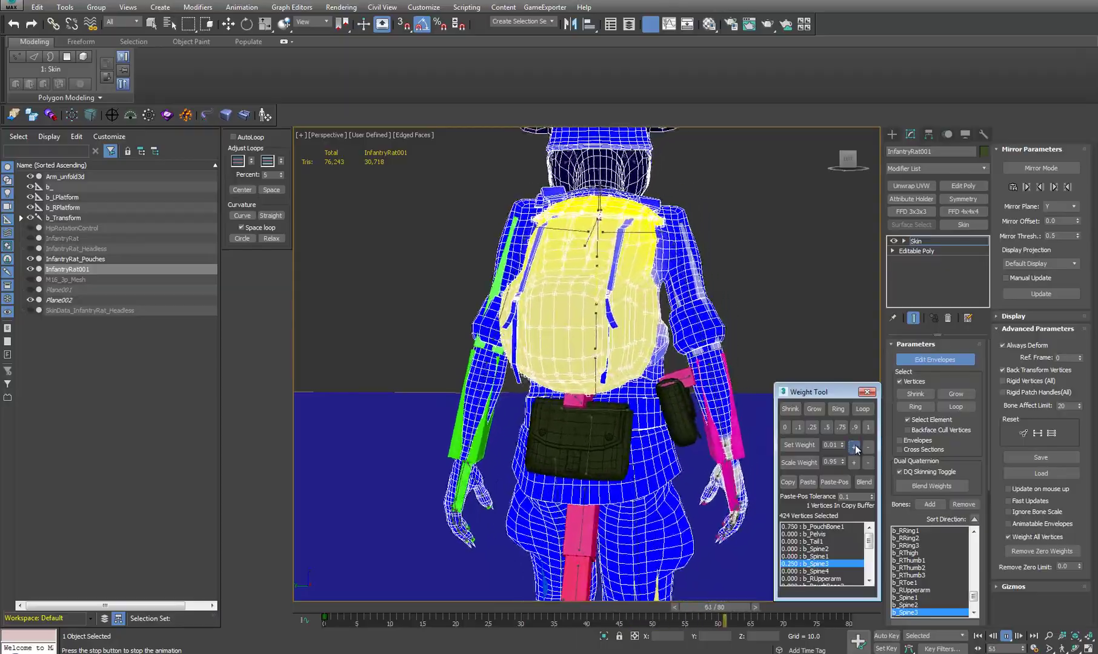
{"action": "left_click", "coordinate": [854, 446]}
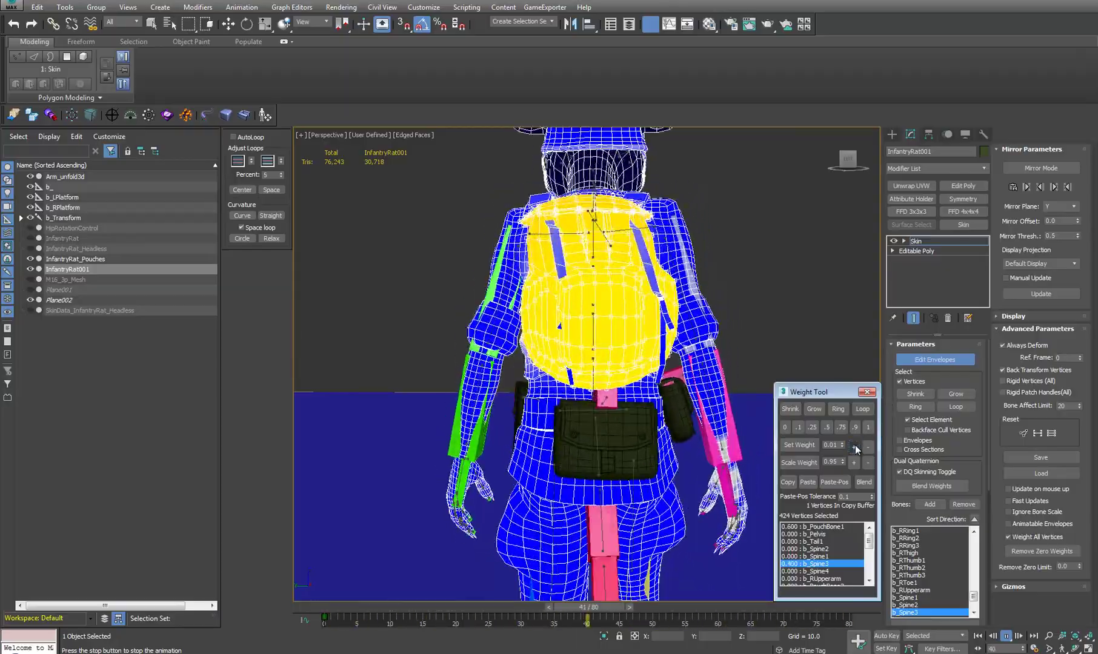
{"action": "left_click", "coordinate": [854, 447]}
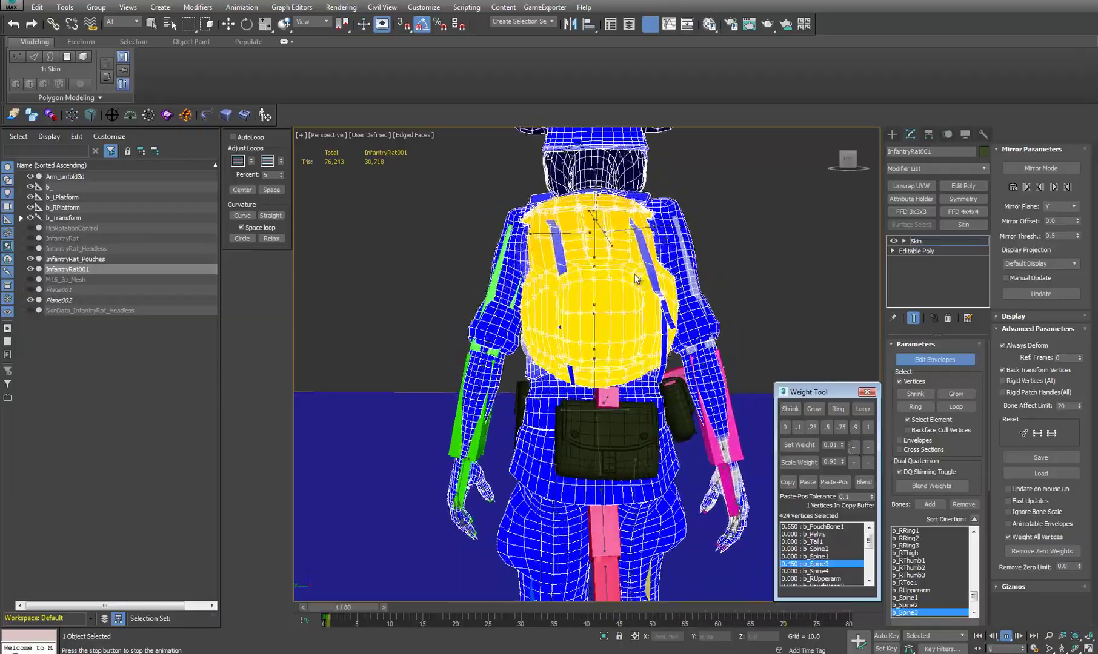
{"action": "left_click", "coordinate": [855, 446]}
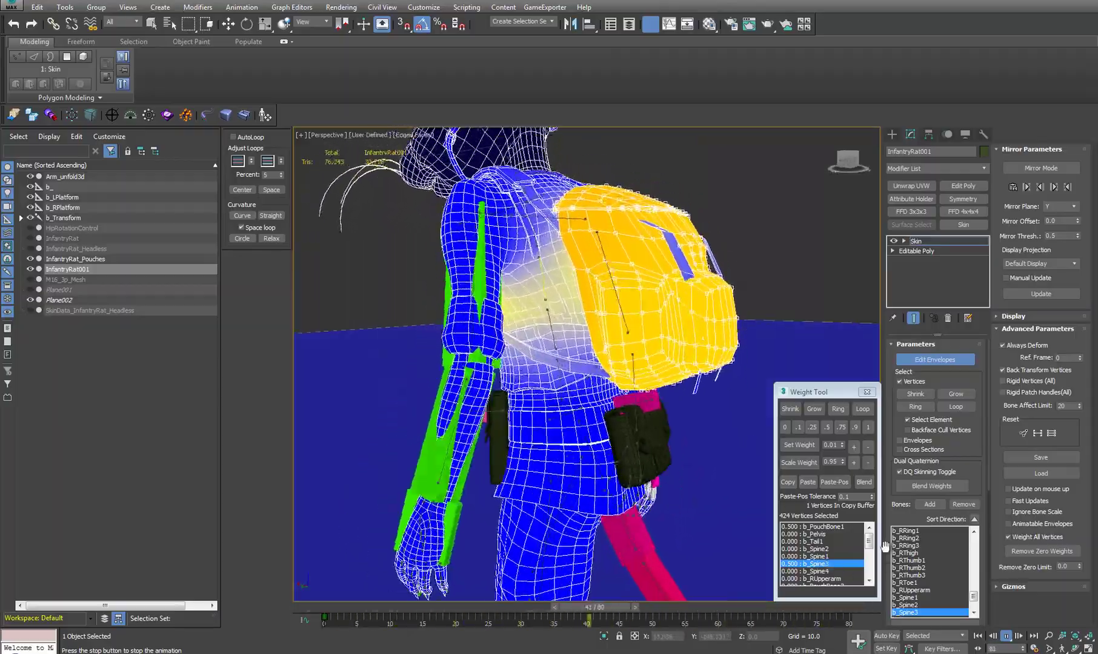
Stop the animation and select only the strap and buckle elements on the rear of the backpack
{"action": "left_click", "coordinate": [1006, 636]}
{"action": "middle_click_drag", "start_coordinate": [675, 387], "coordinate": [711, 377], "text": "alt"}
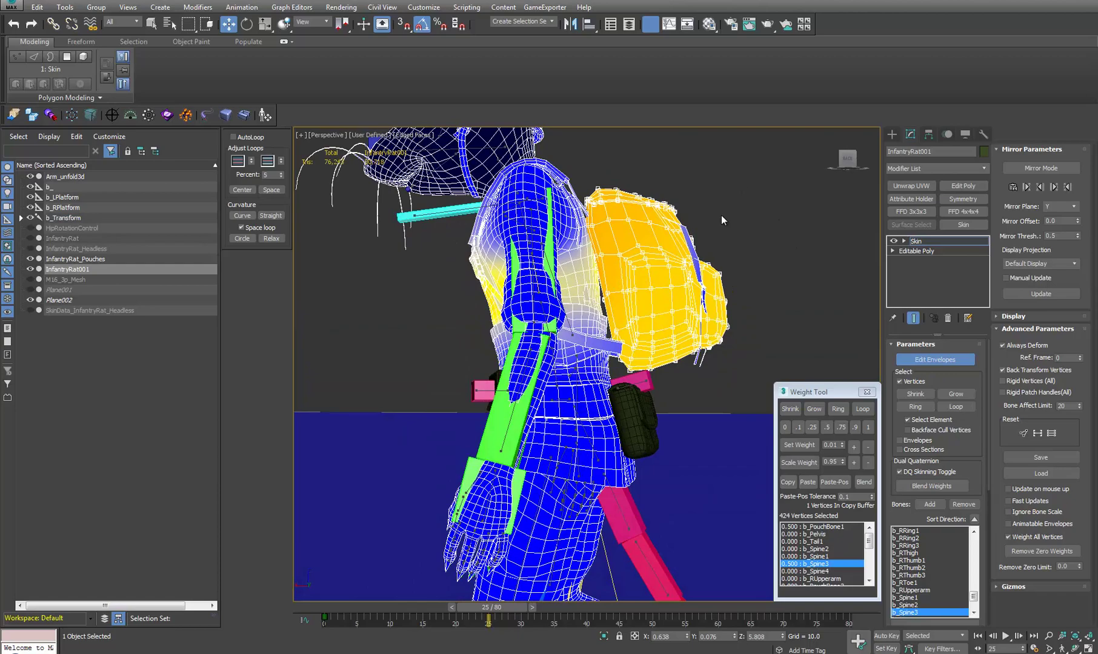
{"action": "left_click_drag", "start_coordinate": [760, 204], "coordinate": [676, 379]}
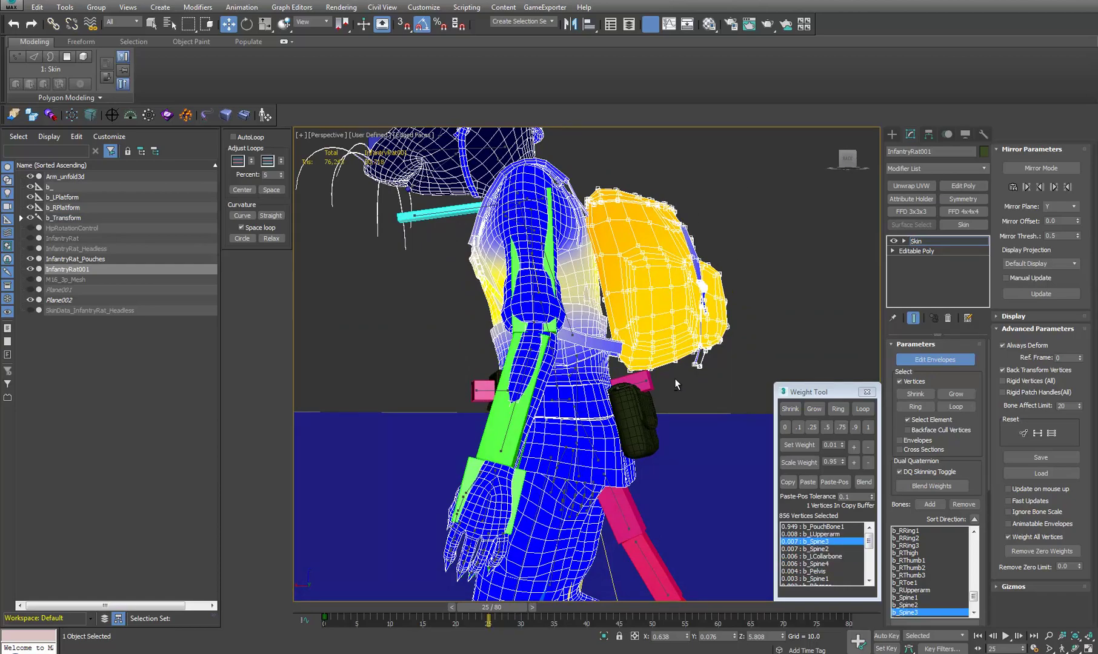
{"action": "middle_click_drag", "start_coordinate": [653, 338], "coordinate": [570, 385], "text": "alt"}
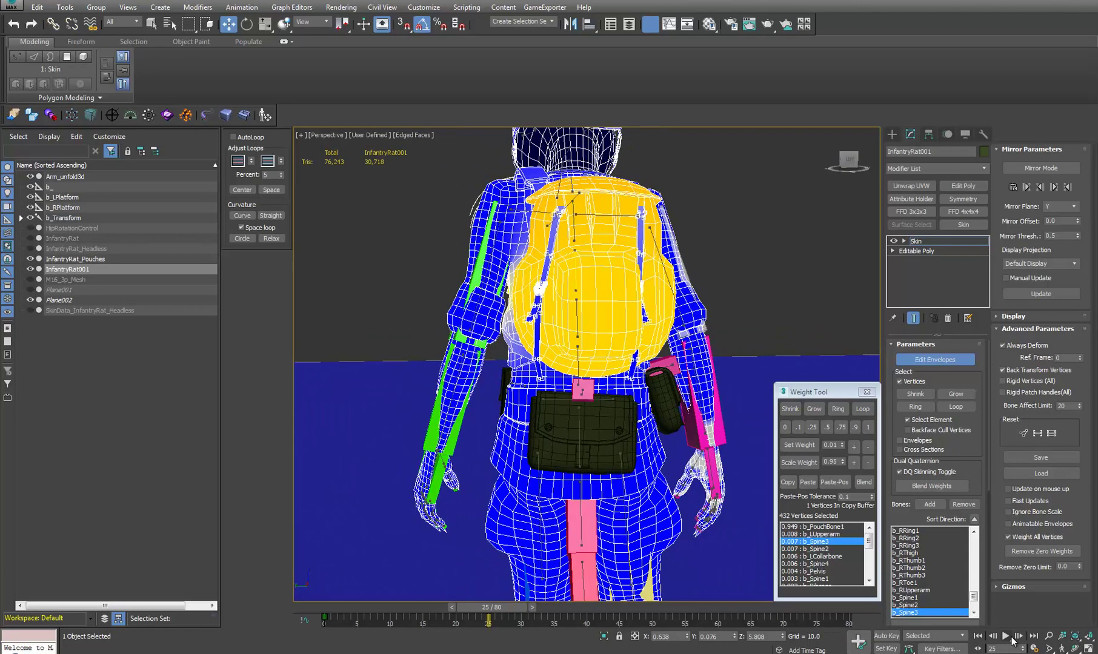
Raise the b_Spine3 weight of the selected backpack strap and buckle elements to 0.457 during walk playback, and stop the animation
{"action": "left_click", "coordinate": [1006, 636]}
{"action": "left_click", "coordinate": [855, 448]}
{"action": "left_click", "coordinate": [855, 448]}
{"action": "left_click", "coordinate": [854, 448]}
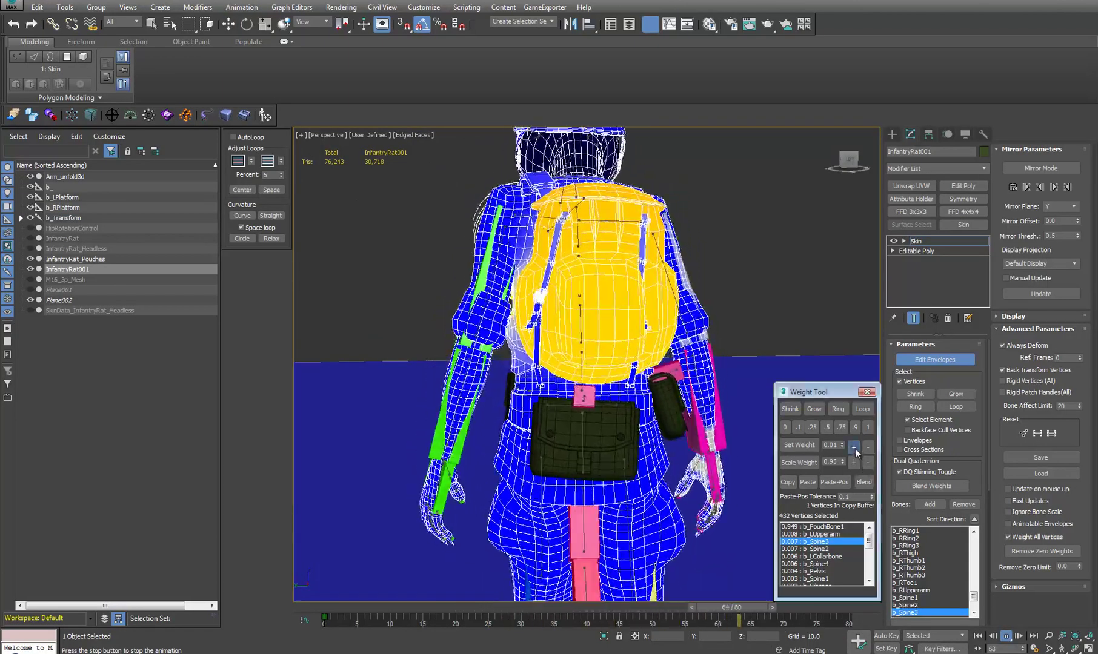
{"action": "left_click", "coordinate": [855, 449]}
{"action": "left_click", "coordinate": [855, 449]}
{"action": "left_click", "coordinate": [855, 449]}
{"action": "left_click", "coordinate": [855, 449]}
{"action": "left_click", "coordinate": [854, 448]}
{"action": "left_click", "coordinate": [855, 448]}
{"action": "left_click", "coordinate": [855, 448]}
{"action": "left_click", "coordinate": [855, 449]}
{"action": "left_click", "coordinate": [854, 449]}
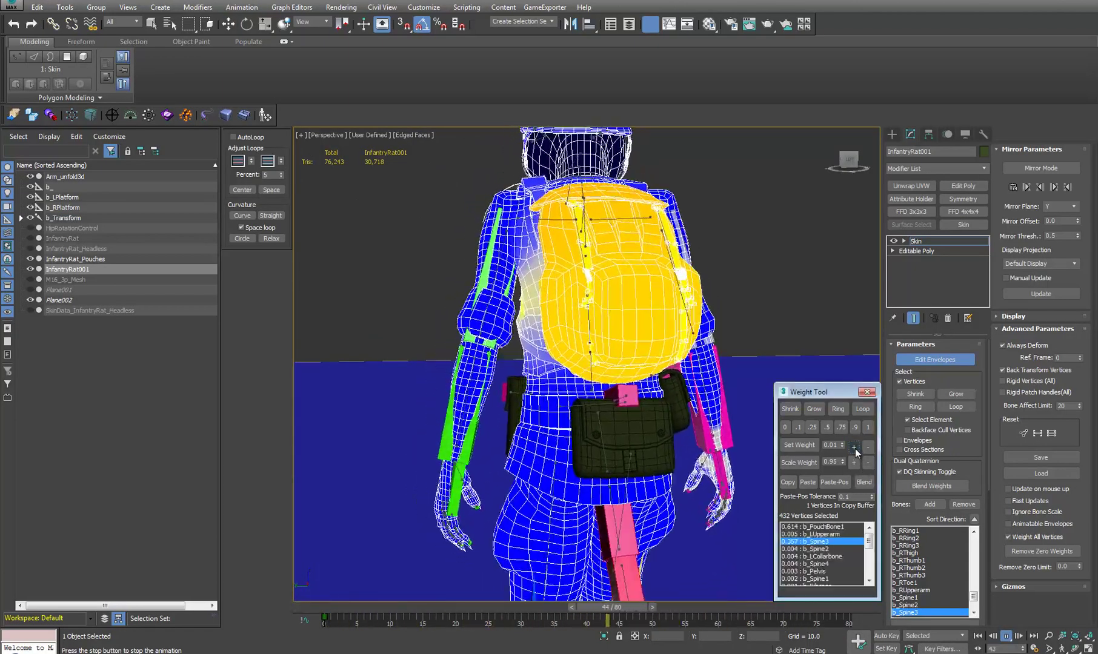
{"action": "left_click", "coordinate": [855, 449]}
{"action": "left_click", "coordinate": [854, 448]}
{"action": "left_click", "coordinate": [855, 450]}
{"action": "left_click", "coordinate": [854, 450]}
{"action": "left_click", "coordinate": [855, 449]}
{"action": "left_click", "coordinate": [855, 450]}
{"action": "left_click", "coordinate": [855, 450]}
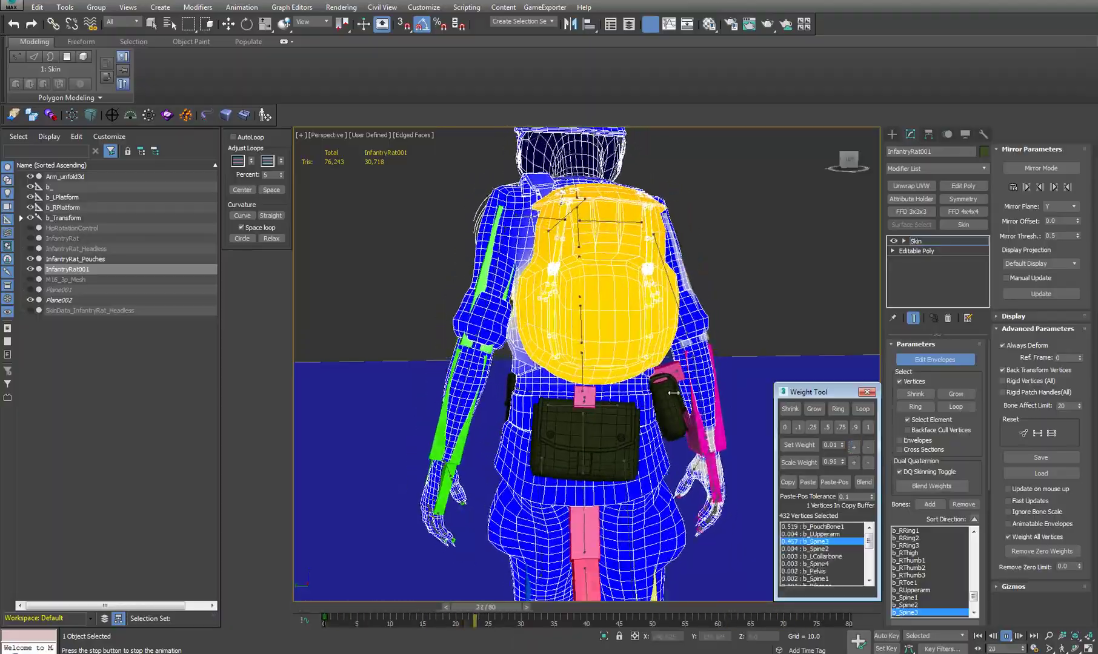
{"action": "middle_click_drag", "start_coordinate": [624, 371], "coordinate": [845, 369], "text": "alt"}
{"action": "left_click", "coordinate": [1006, 636]}
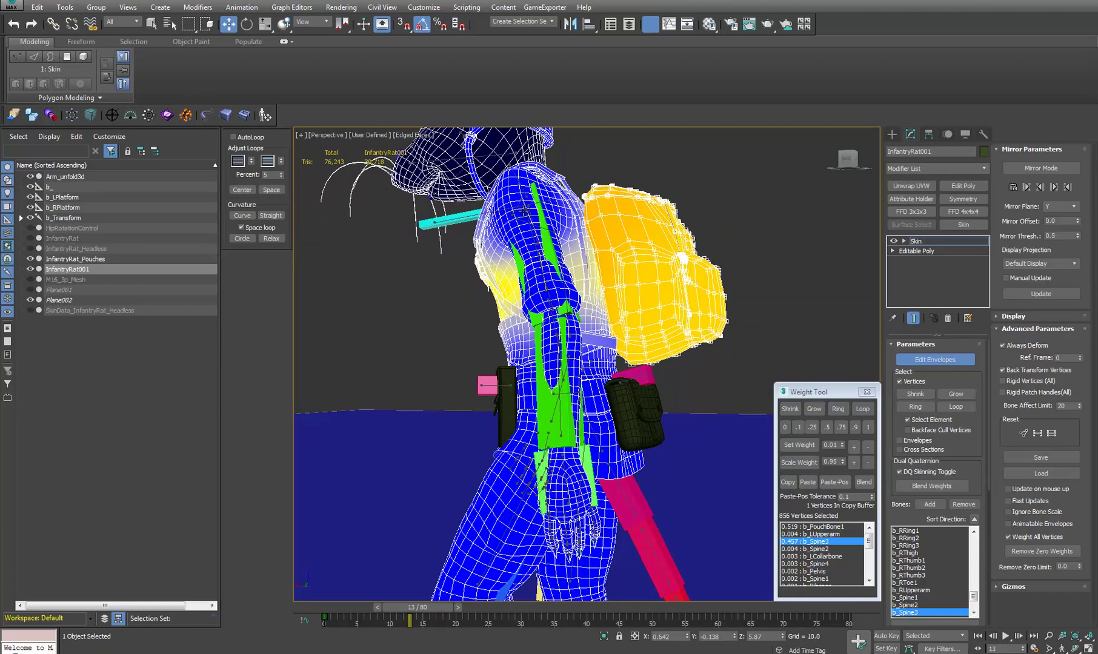
Raise the b_Spine3 weight of the backpack together with its straps to 0.807 during walk playback, and stop the animation
{"action": "middle_click_drag", "start_coordinate": [524, 210], "coordinate": [533, 239], "text": "alt"}
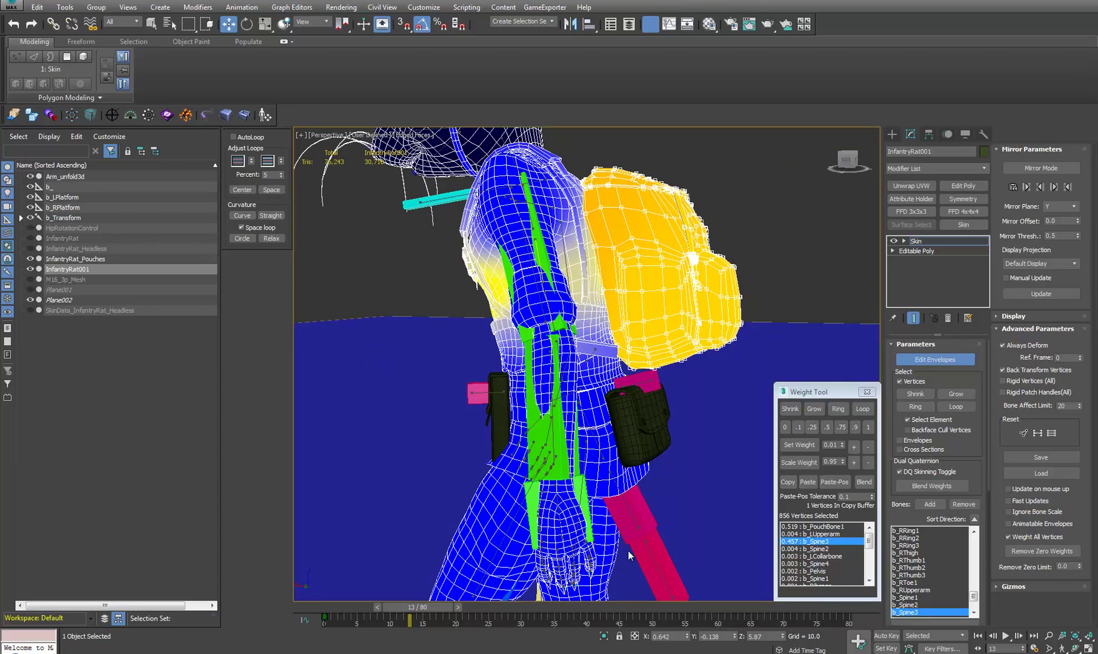
{"action": "middle_click_drag", "start_coordinate": [698, 381], "coordinate": [603, 383], "text": "alt"}
{"action": "left_click", "coordinate": [1005, 636]}
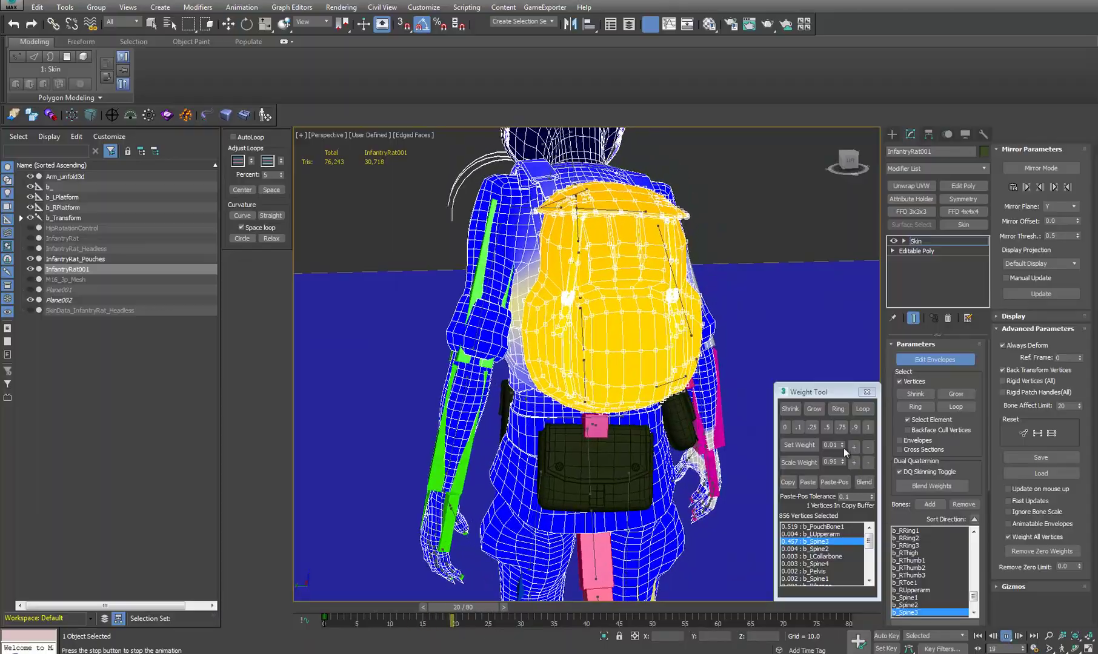
{"action": "left_click", "coordinate": [852, 447]}
{"action": "left_click", "coordinate": [853, 448]}
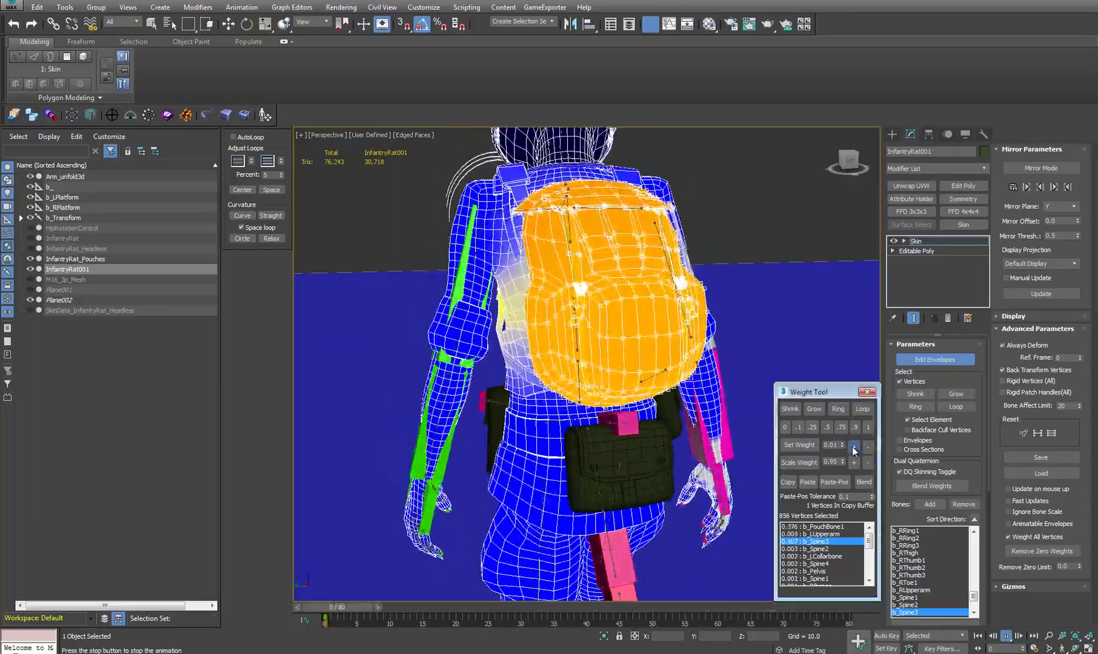
{"action": "left_click", "coordinate": [852, 448]}
{"action": "left_click", "coordinate": [853, 448]}
{"action": "left_click", "coordinate": [853, 448]}
{"action": "left_click", "coordinate": [853, 448]}
{"action": "left_click", "coordinate": [853, 447]}
{"action": "left_click", "coordinate": [853, 447]}
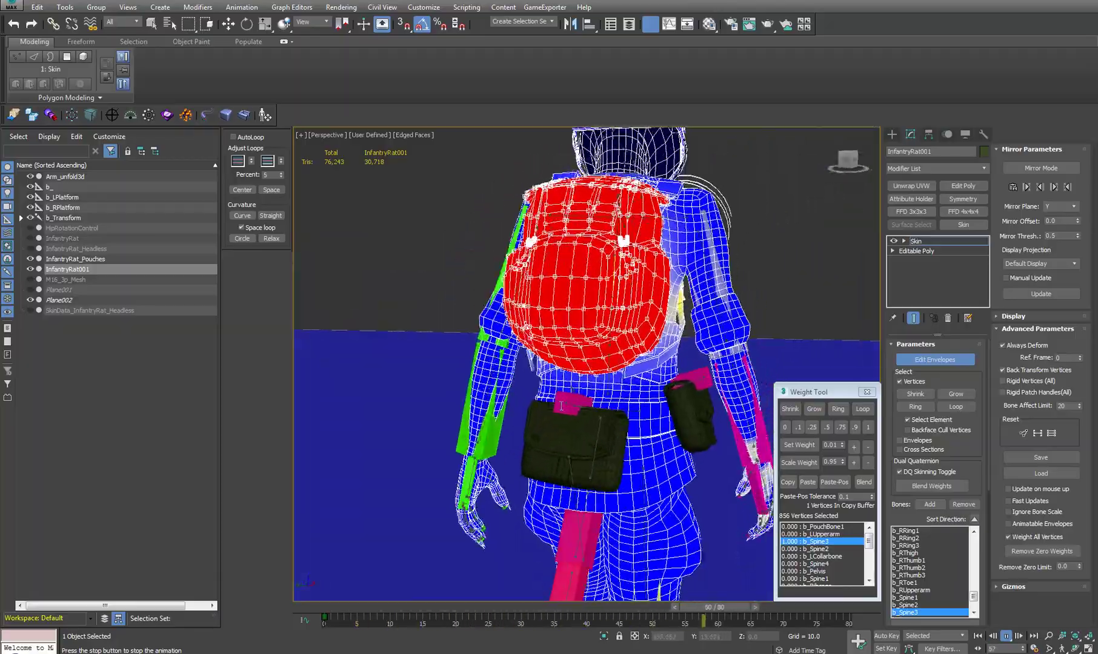
{"action": "key", "text": "ctrl+z"}
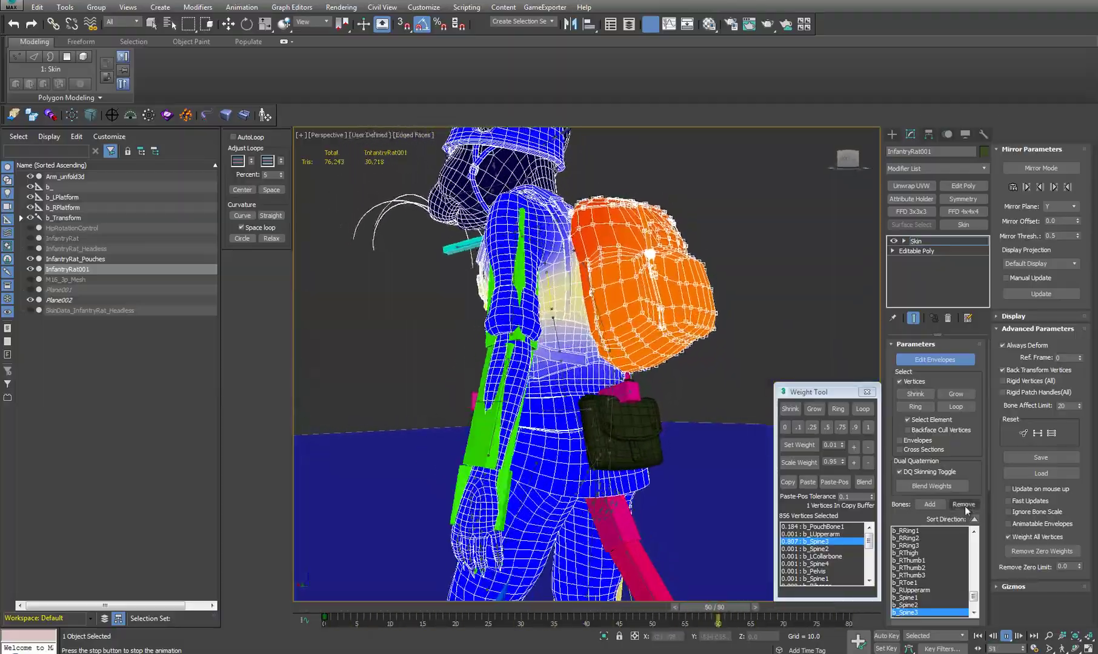
{"action": "left_click", "coordinate": [1006, 637]}
Turn off Select Element and copy the weights of a single vertex on the backpack's lower edge beside the waist strap
{"action": "key", "text": "w"}
{"action": "middle_click_drag", "start_coordinate": [626, 377], "coordinate": [619, 377]}
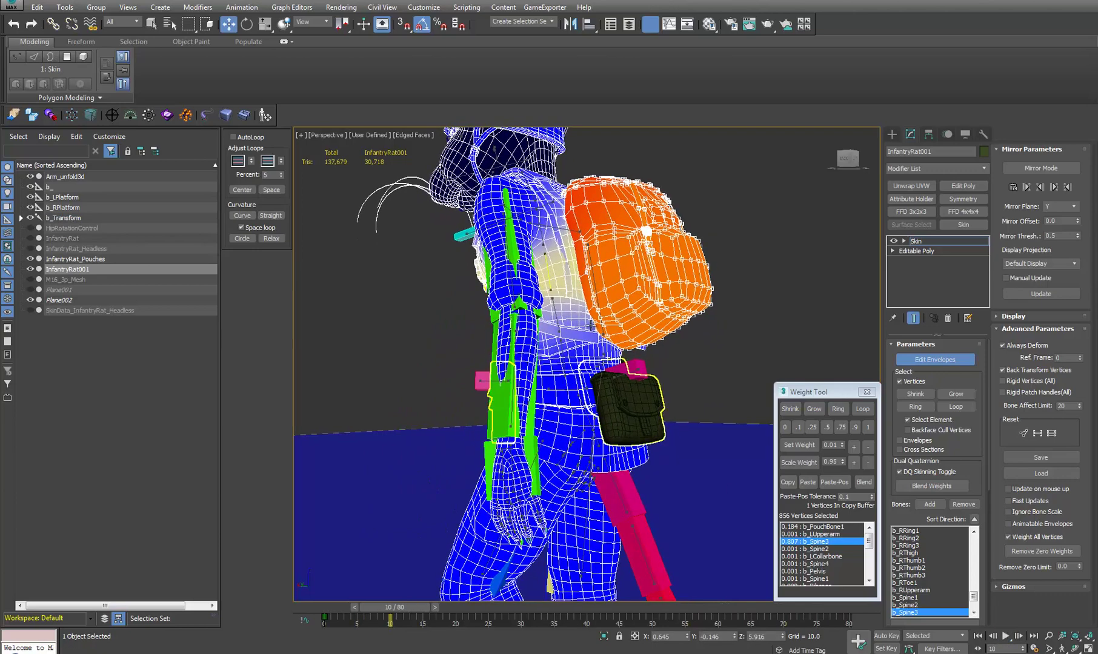
{"action": "scroll", "coordinate": [598, 335], "scroll_direction": "up", "scroll_amount": 6}
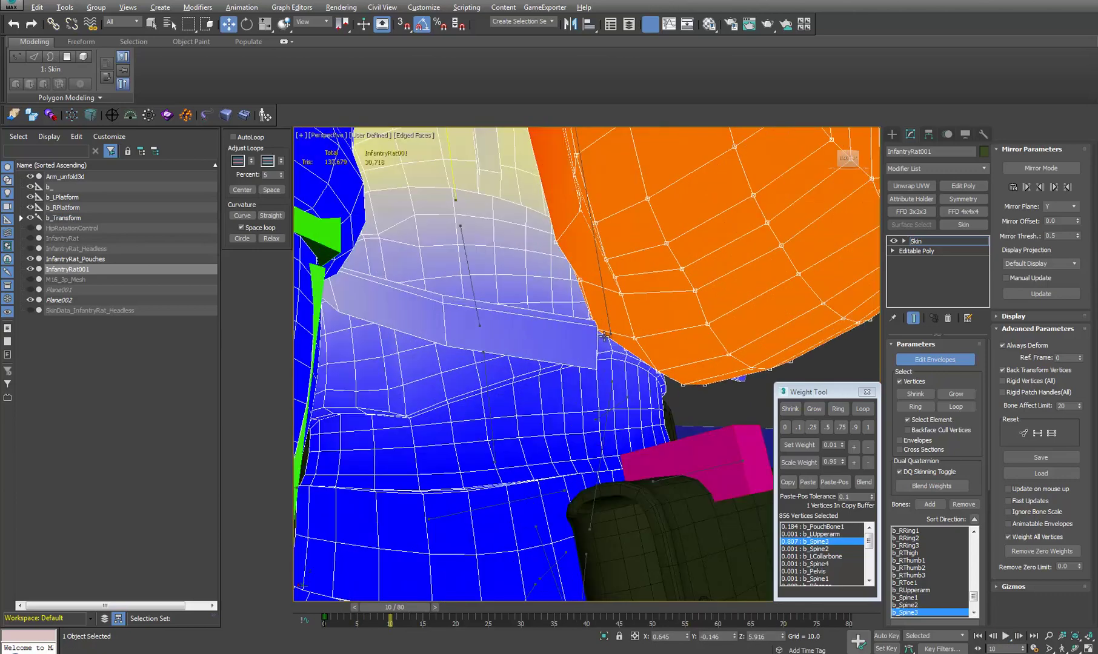
{"action": "middle_click_drag", "start_coordinate": [604, 337], "coordinate": [675, 317], "text": "alt"}
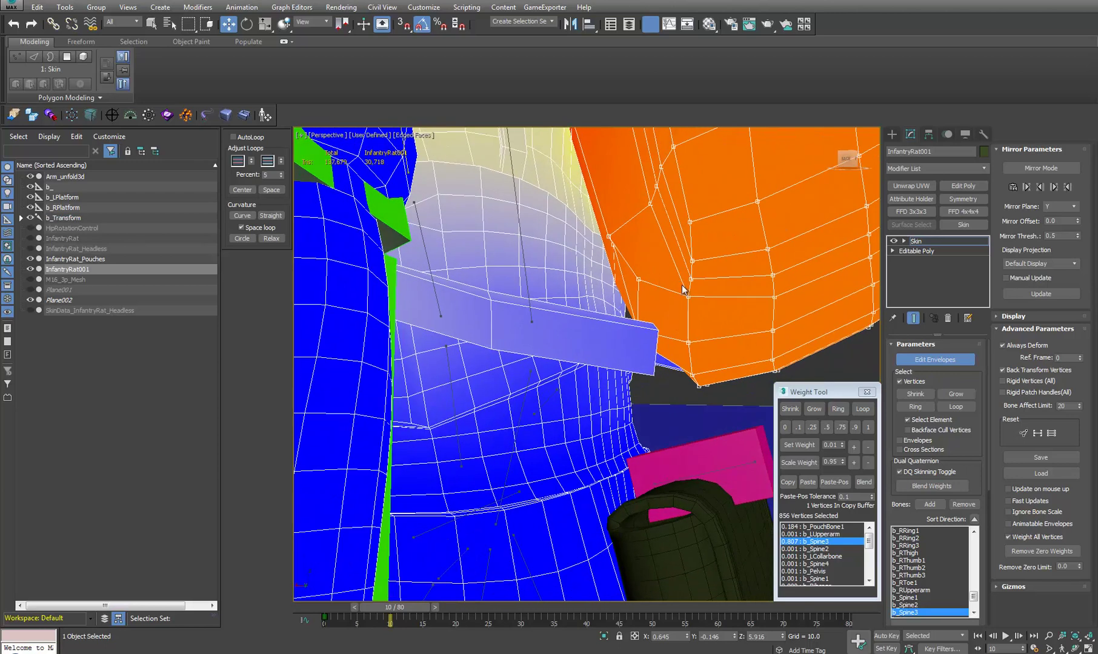
{"action": "left_click", "coordinate": [689, 298]}
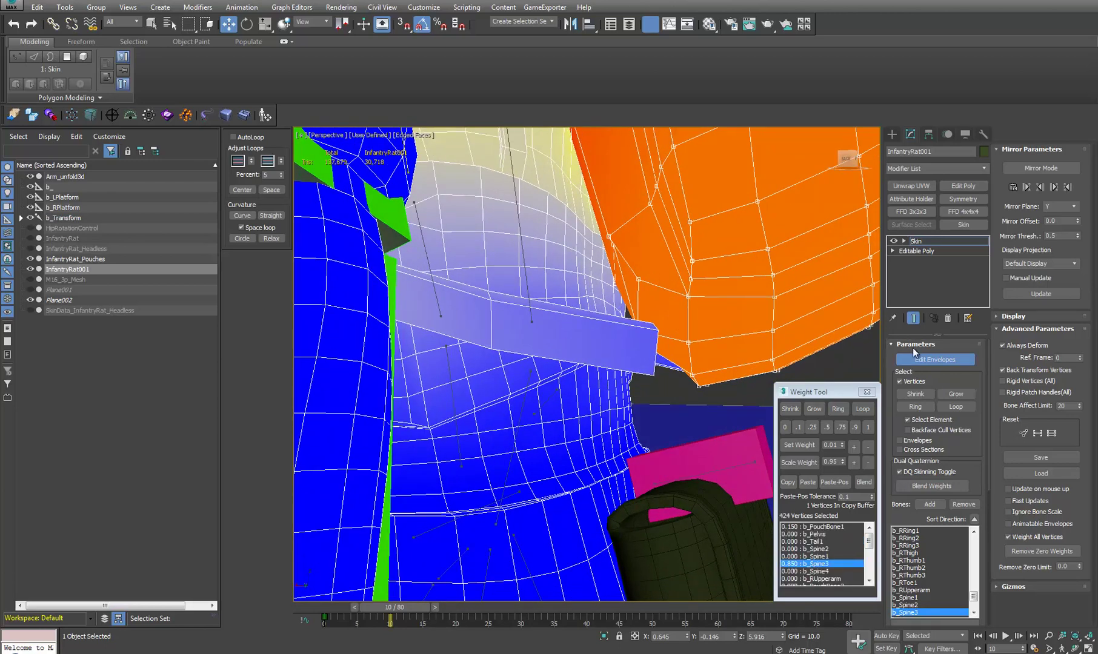
{"action": "left_click", "coordinate": [689, 298]}
{"action": "scroll", "coordinate": [959, 488], "scroll_direction": "down", "scroll_amount": 5}
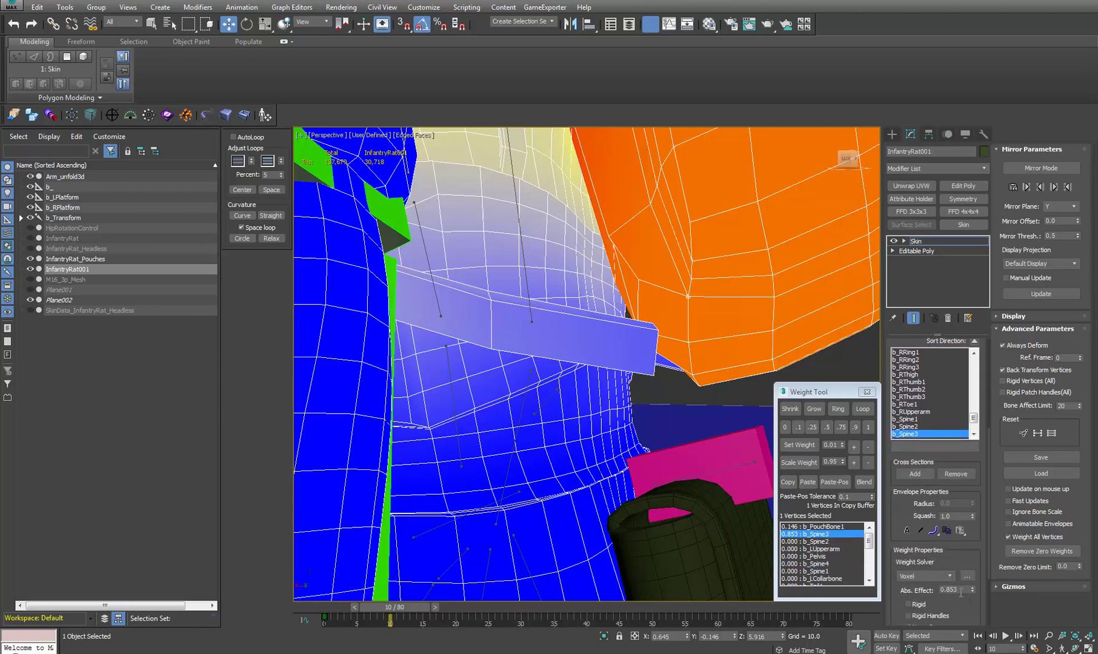
{"action": "left_click", "coordinate": [638, 280]}
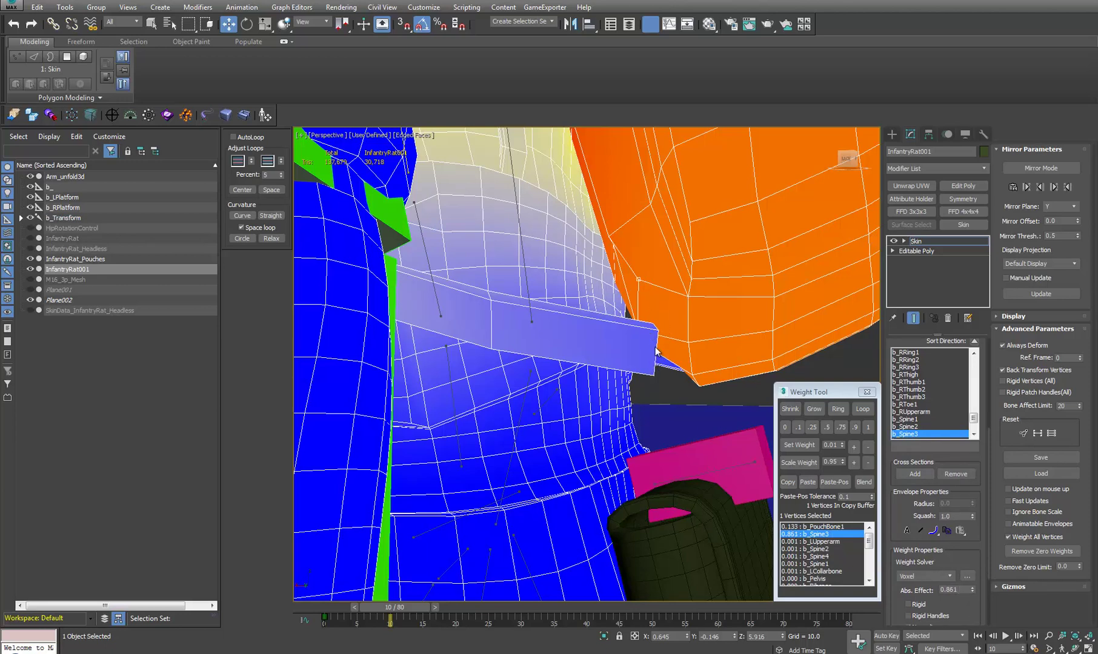
{"action": "middle_click_drag", "start_coordinate": [644, 372], "coordinate": [654, 376], "text": "alt"}
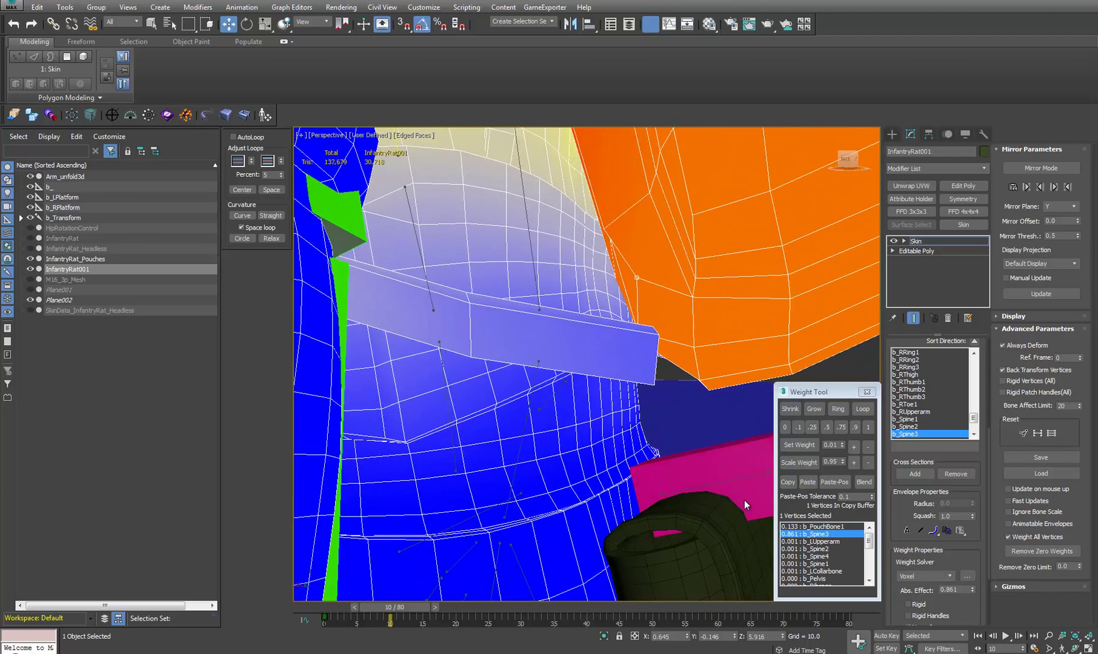
{"action": "left_click", "coordinate": [786, 483]}
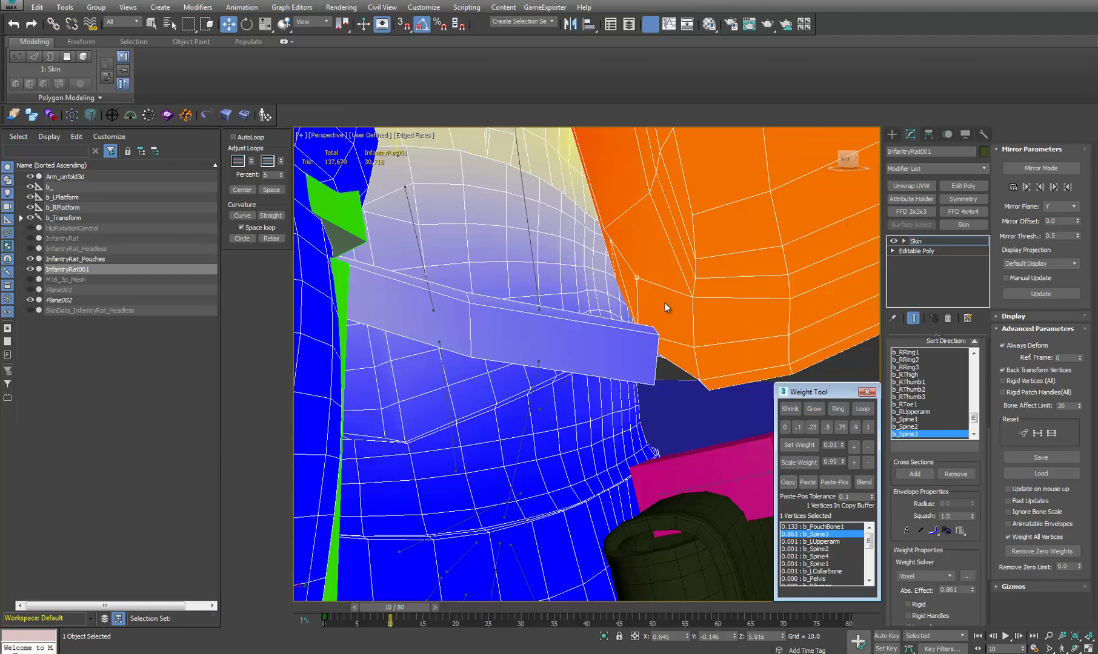
Select the six vertices at the waist strap's backpack end in wireframe and paste the copied weights onto them
{"action": "left_click", "coordinate": [659, 334]}
{"action": "key", "text": "F3"}
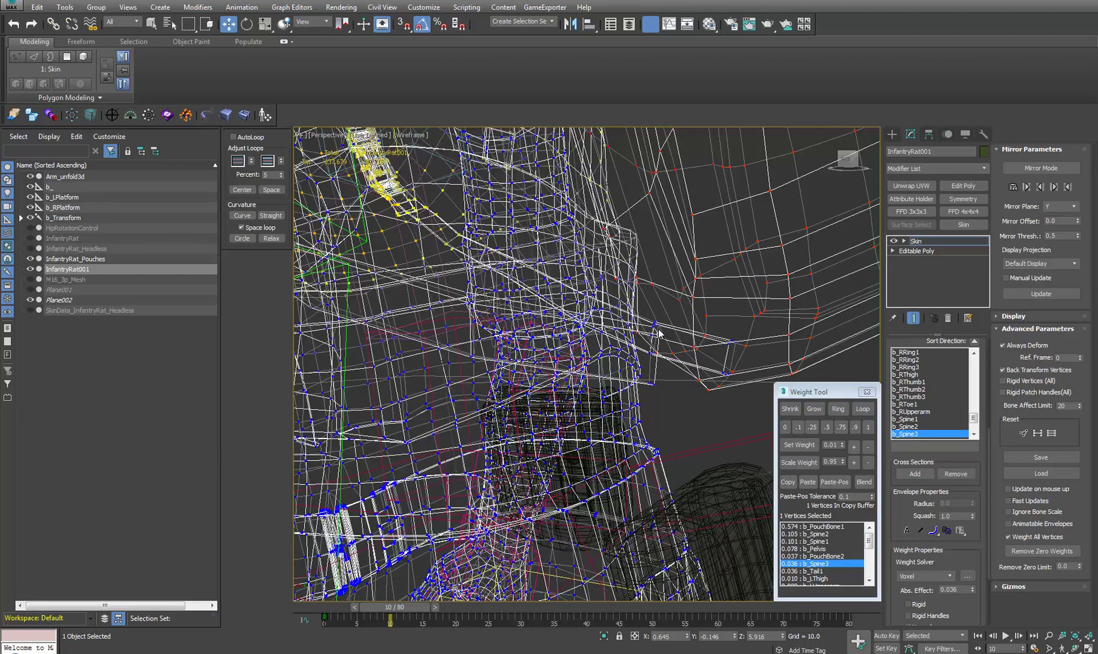
{"action": "middle_click_drag", "start_coordinate": [667, 375], "coordinate": [665, 406], "text": "alt"}
{"action": "left_click_drag", "start_coordinate": [671, 381], "coordinate": [671, 381], "text": "ctrl"}
{"action": "middle_click_drag", "start_coordinate": [671, 382], "coordinate": [685, 384], "text": "alt"}
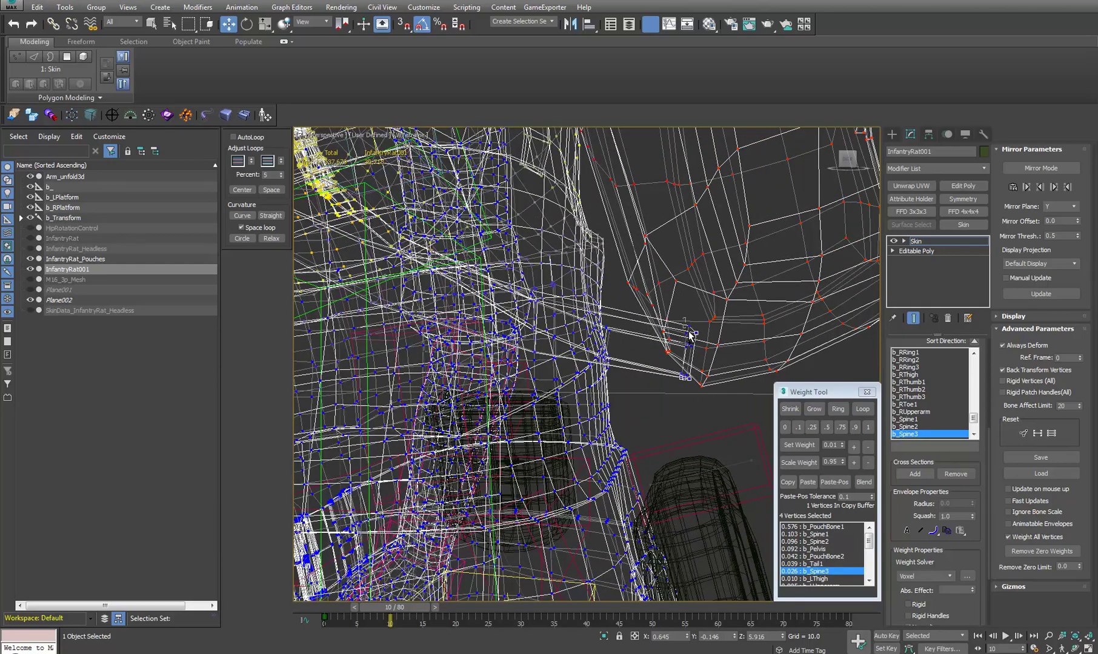
{"action": "left_click_drag", "start_coordinate": [700, 337], "coordinate": [700, 340], "text": "ctrl"}
{"action": "middle_click_drag", "start_coordinate": [700, 340], "coordinate": [685, 348], "text": "alt"}
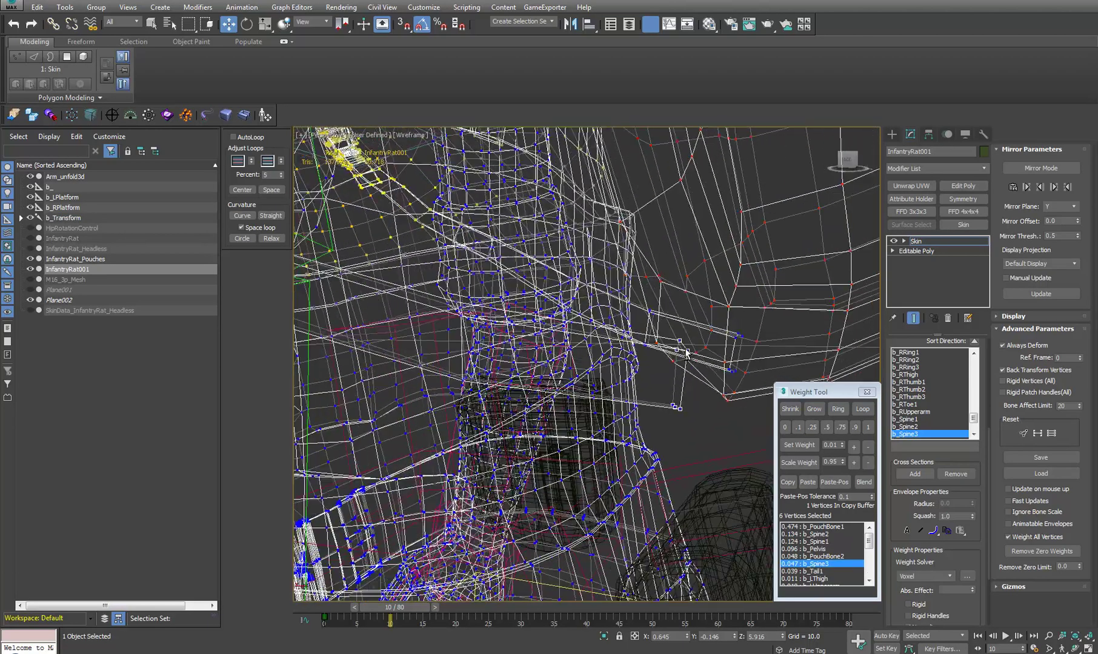
{"action": "key", "text": "F3"}
{"action": "mouse_move", "coordinate": [679, 397]}
{"action": "middle_mouse_down", "text": "alt"}
{"action": "mouse_move", "coordinate": [796, 482]}
{"action": "mouse_move", "coordinate": [638, 351]}
{"action": "mouse_move", "coordinate": [721, 323]}
{"action": "mouse_move", "coordinate": [635, 346]}
{"action": "mouse_move", "coordinate": [630, 374]}
{"action": "middle_mouse_up", "text": "alt"}
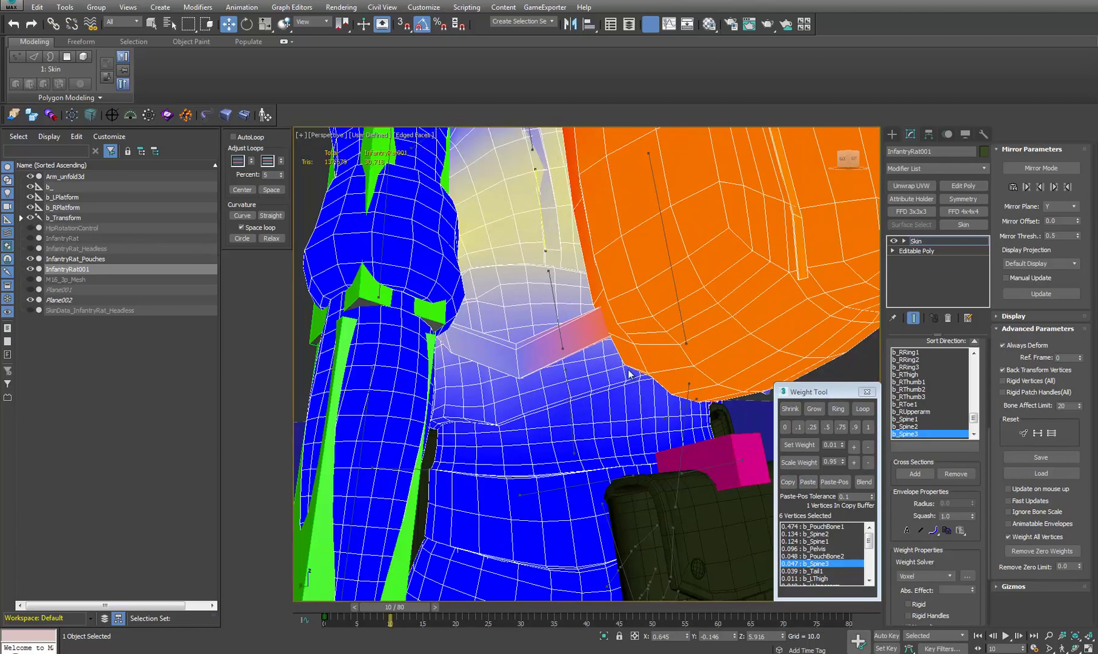
Grow the selection along the waist strap, exclude the end at the backpack, and blend the remaining vertices' weights three times
{"action": "left_click", "coordinate": [815, 410]}
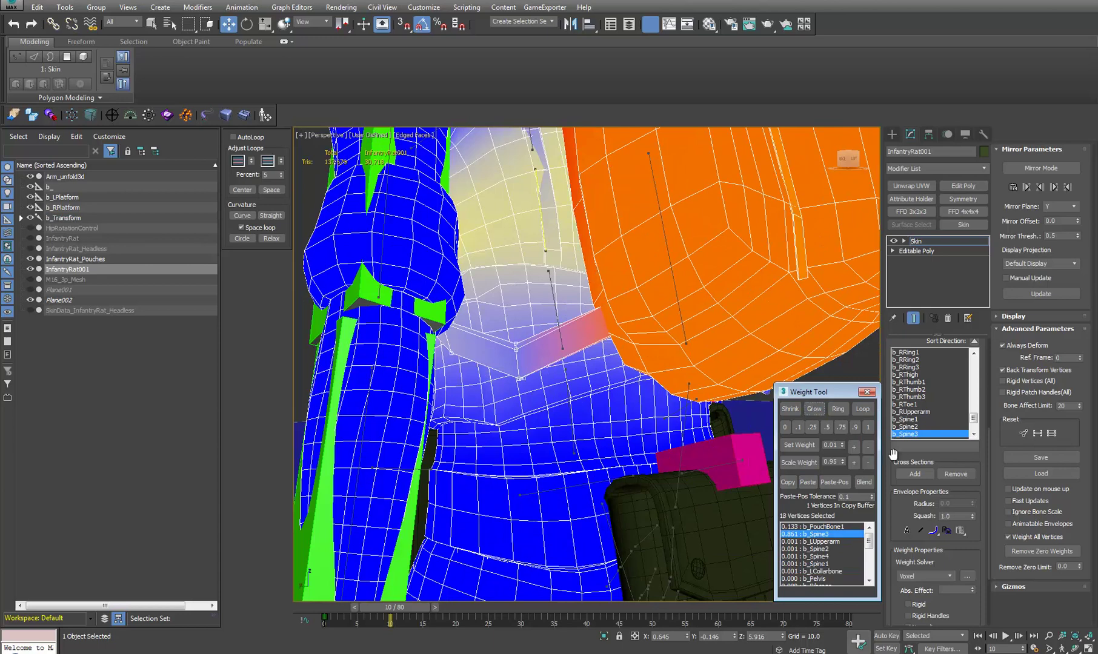
{"action": "left_click", "coordinate": [866, 482]}
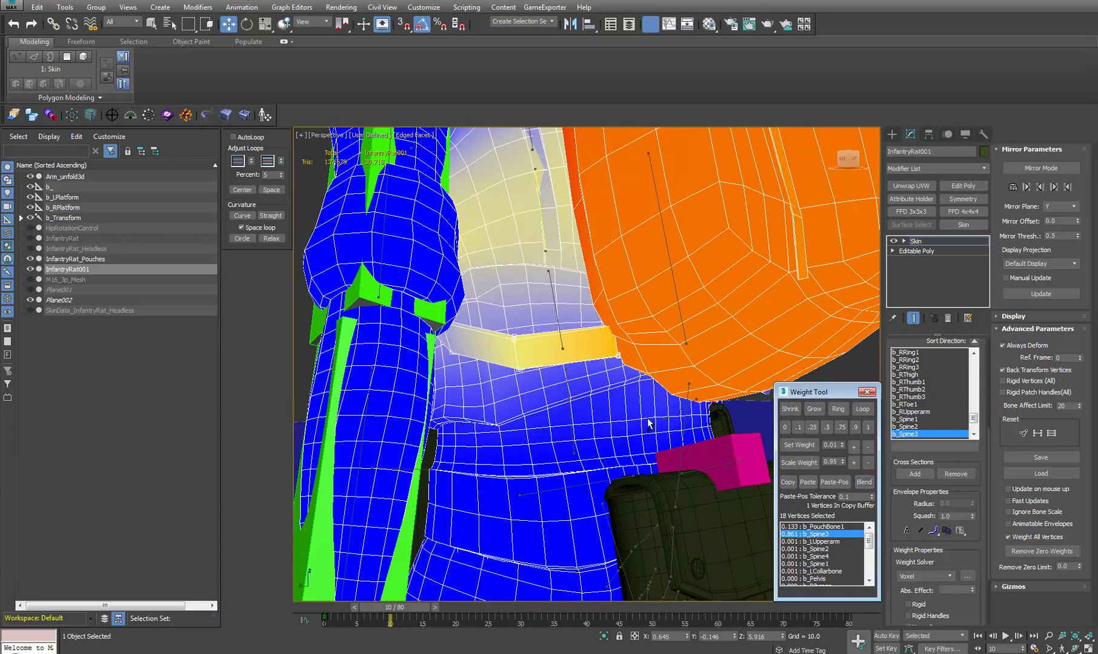
{"action": "key", "text": "ctrl+z"}
{"action": "left_click_drag", "start_coordinate": [575, 275], "coordinate": [659, 382], "text": "alt"}
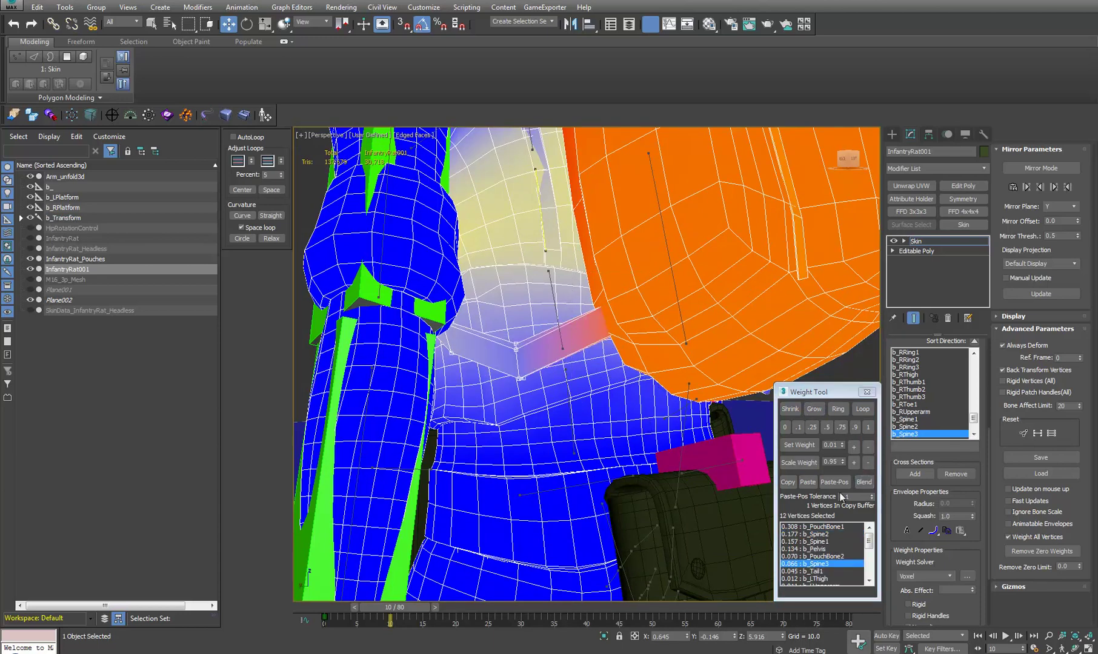
{"action": "left_click", "coordinate": [871, 486]}
{"action": "left_click", "coordinate": [871, 486]}
{"action": "left_click", "coordinate": [871, 486]}
{"action": "middle_click_drag", "start_coordinate": [543, 413], "coordinate": [750, 573], "text": "alt"}
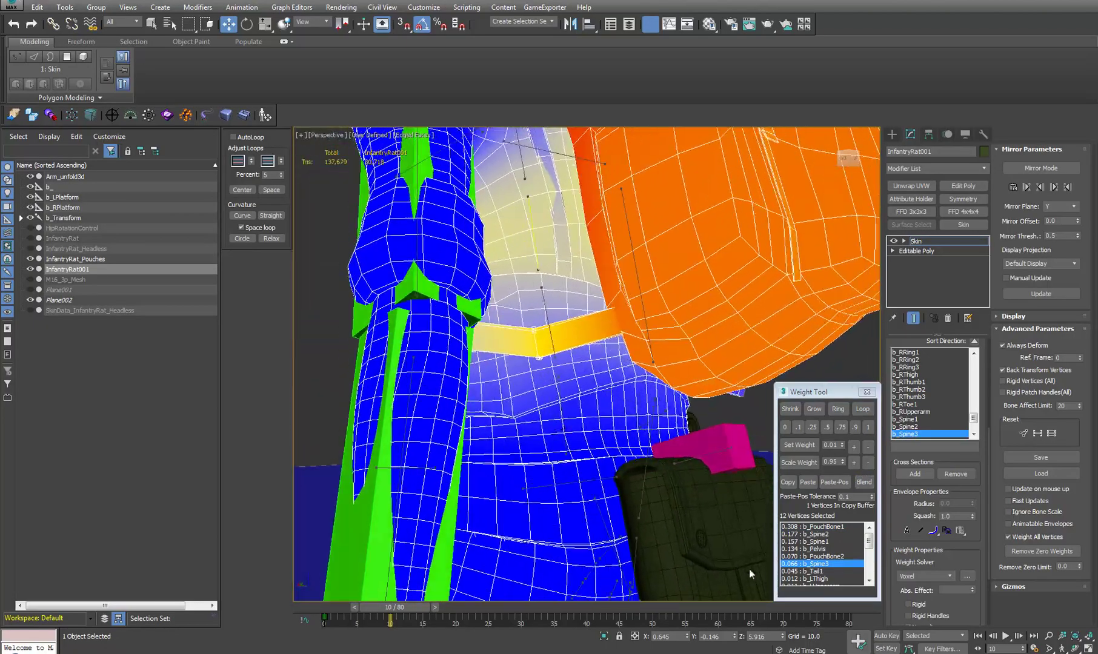
Play the walk animation, stop it at frame 13, and copy the weights of the torso vertex beside the shoulder strap
{"action": "left_click", "coordinate": [1006, 639]}
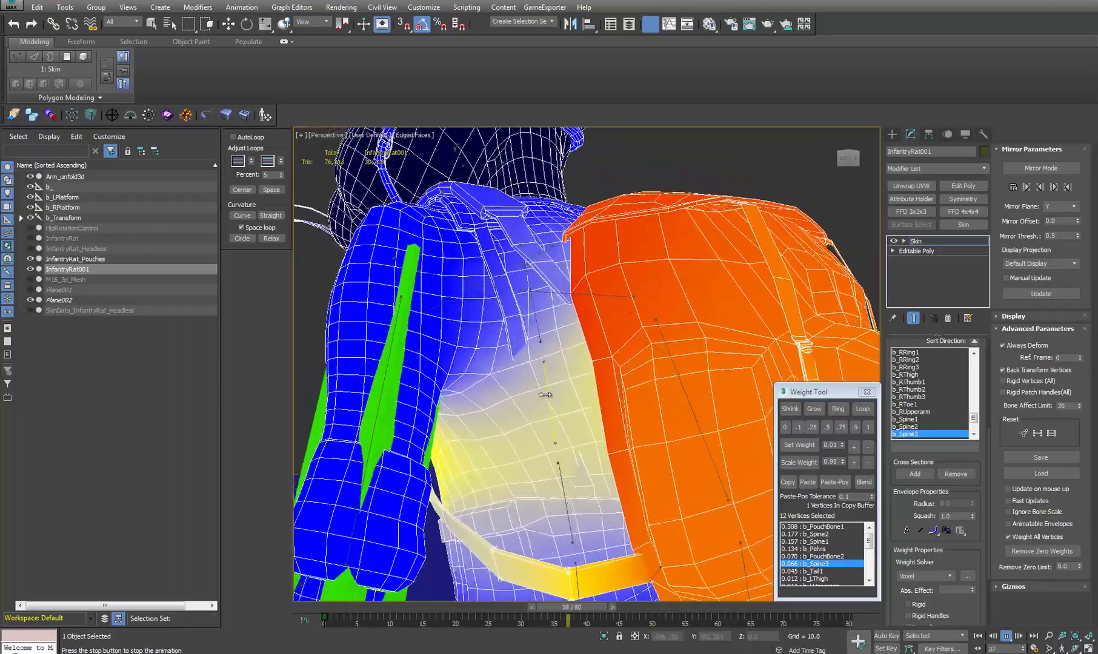
{"action": "left_click", "coordinate": [1006, 635]}
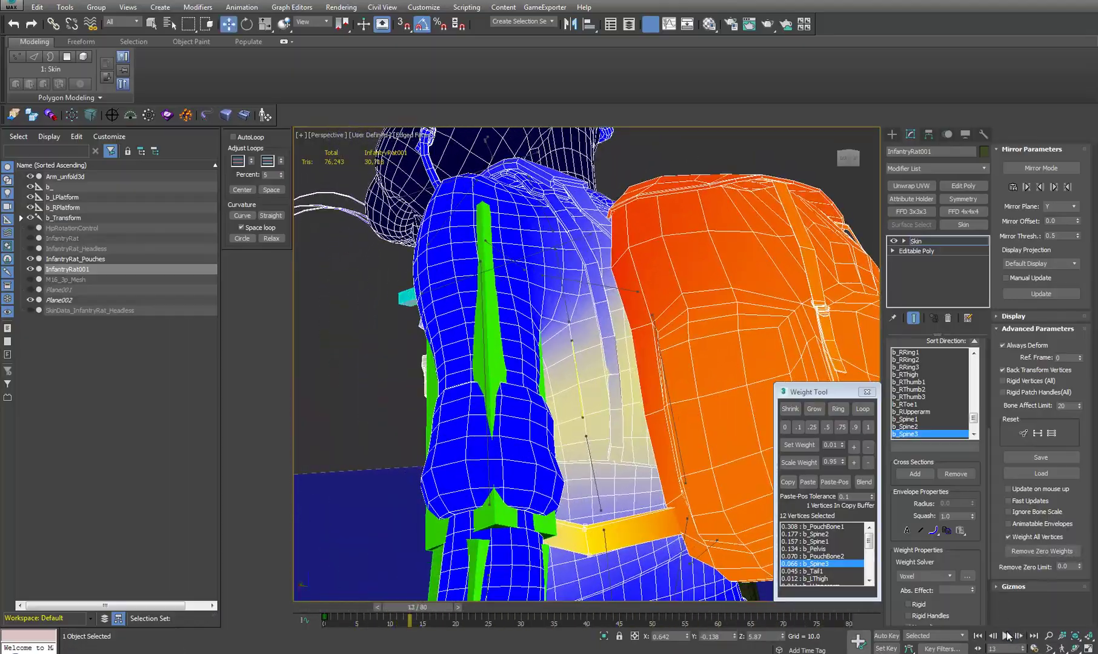
{"action": "scroll", "coordinate": [612, 380], "scroll_direction": "up", "scroll_amount": 8}
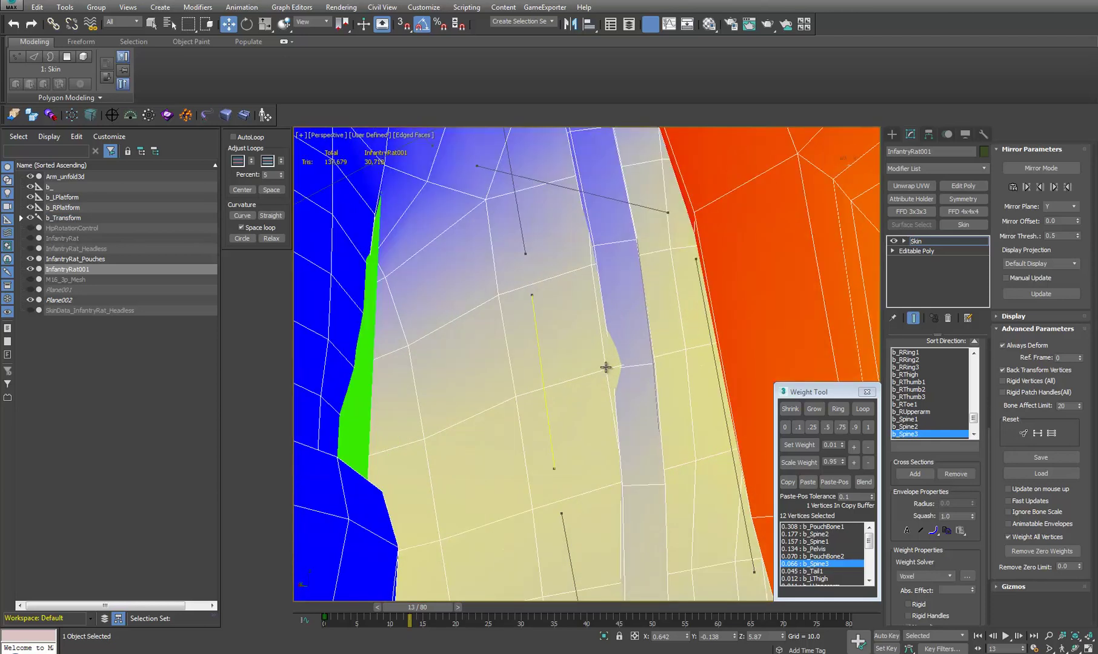
{"action": "left_click", "coordinate": [606, 368]}
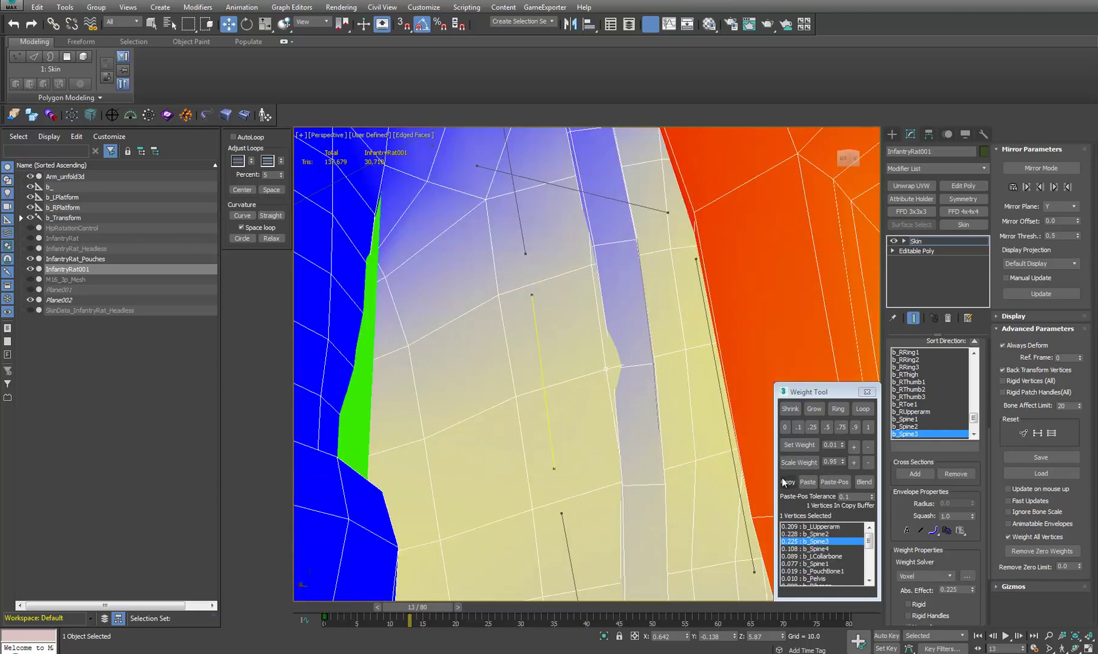
Select the neighbouring shoulder strap vertex and examine the strap where it meets the torso in wireframe and shaded display
{"action": "left_click", "coordinate": [653, 364]}
{"action": "key", "text": "F3"}
{"action": "scroll", "coordinate": [617, 389], "scroll_direction": "up", "scroll_amount": 5}
{"action": "mouse_move", "coordinate": [627, 394]}
{"action": "middle_mouse_down", "text": "alt"}
{"action": "mouse_move", "coordinate": [601, 429]}
{"action": "mouse_move", "coordinate": [628, 416]}
{"action": "mouse_move", "coordinate": [592, 422]}
{"action": "mouse_move", "coordinate": [608, 463]}
{"action": "mouse_move", "coordinate": [594, 441]}
{"action": "middle_mouse_up", "text": "alt"}
{"action": "scroll", "coordinate": [615, 392], "scroll_direction": "down", "scroll_amount": 6}
{"action": "key", "text": "F3"}
{"action": "scroll", "coordinate": [604, 404], "scroll_direction": "up", "scroll_amount": 7}
{"action": "scroll", "coordinate": [607, 405], "scroll_direction": "down", "scroll_amount": 2}
{"action": "scroll", "coordinate": [601, 429], "scroll_direction": "down", "scroll_amount": 5}
{"action": "scroll", "coordinate": [628, 427], "scroll_direction": "up", "scroll_amount": 5}
{"action": "scroll", "coordinate": [628, 428], "scroll_direction": "down", "scroll_amount": 5}
{"action": "scroll", "coordinate": [608, 424], "scroll_direction": "up", "scroll_amount": 5}
{"action": "scroll", "coordinate": [608, 462], "scroll_direction": "down", "scroll_amount": 4}
{"action": "scroll", "coordinate": [604, 446], "scroll_direction": "up", "scroll_amount": 3}
{"action": "scroll", "coordinate": [604, 448], "scroll_direction": "up", "scroll_amount": 3}
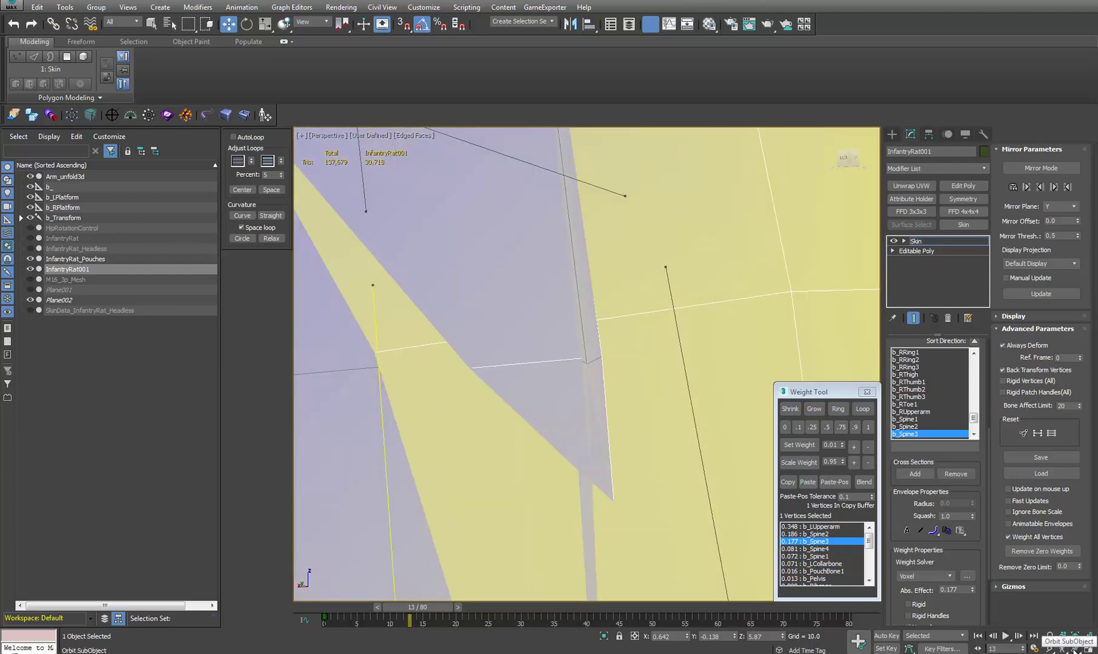
Inspect the shoulder strap against the torso in wireframe and add the vertex on the strap's opposite edge to the selection
{"action": "left_click_drag", "start_coordinate": [1074, 649], "coordinate": [1075, 600]}
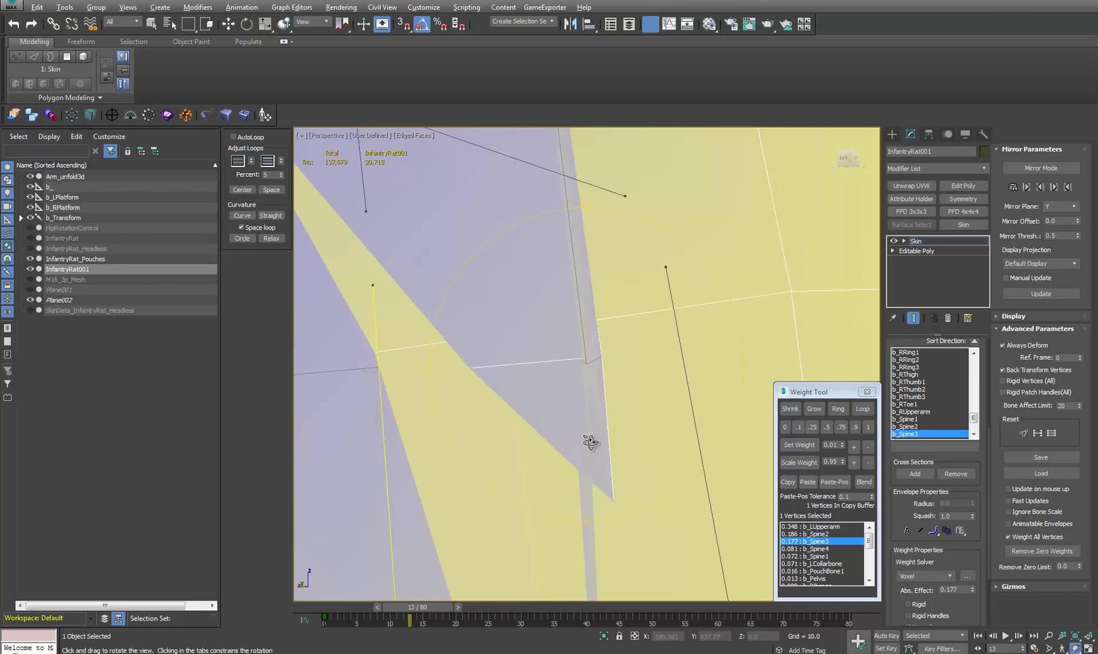
{"action": "mouse_move", "coordinate": [590, 442]}
{"action": "left_mouse_down"}
{"action": "mouse_move", "coordinate": [544, 468]}
{"action": "mouse_move", "coordinate": [651, 436]}
{"action": "mouse_move", "coordinate": [586, 468]}
{"action": "mouse_move", "coordinate": [642, 485]}
{"action": "mouse_move", "coordinate": [610, 468]}
{"action": "mouse_move", "coordinate": [622, 512]}
{"action": "mouse_move", "coordinate": [632, 458]}
{"action": "mouse_move", "coordinate": [590, 436]}
{"action": "mouse_move", "coordinate": [615, 412]}
{"action": "mouse_move", "coordinate": [637, 466]}
{"action": "mouse_move", "coordinate": [617, 463]}
{"action": "mouse_move", "coordinate": [608, 412]}
{"action": "mouse_move", "coordinate": [598, 416]}
{"action": "left_mouse_up"}
{"action": "key", "text": "F3"}
{"action": "key", "text": "w"}
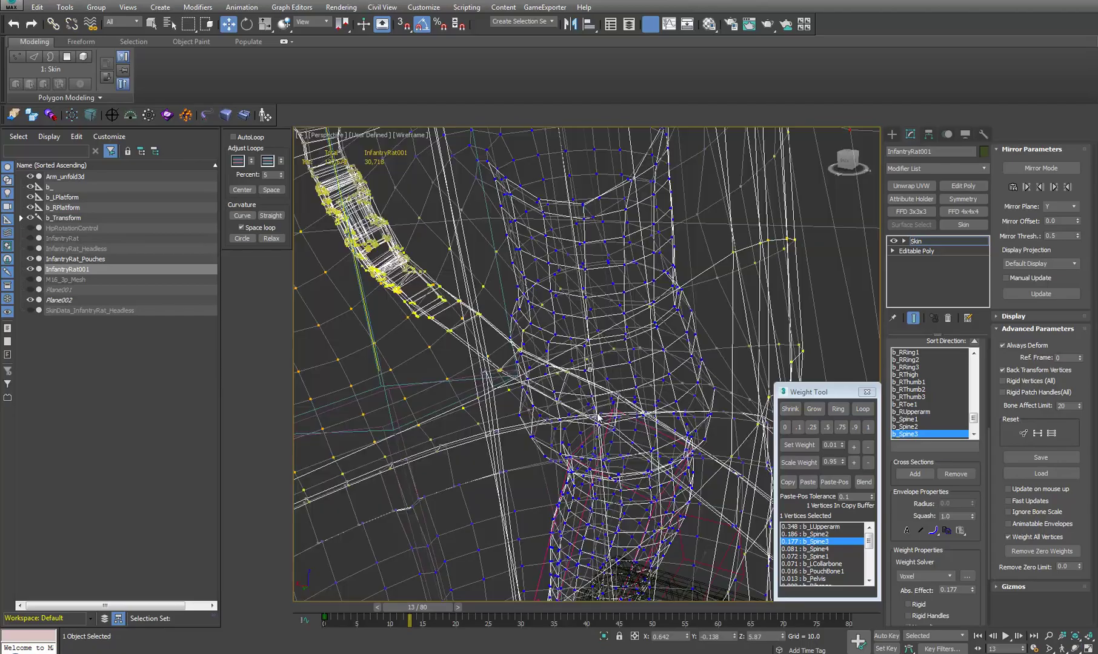
{"action": "scroll", "coordinate": [598, 417], "scroll_direction": "up", "scroll_amount": 10}
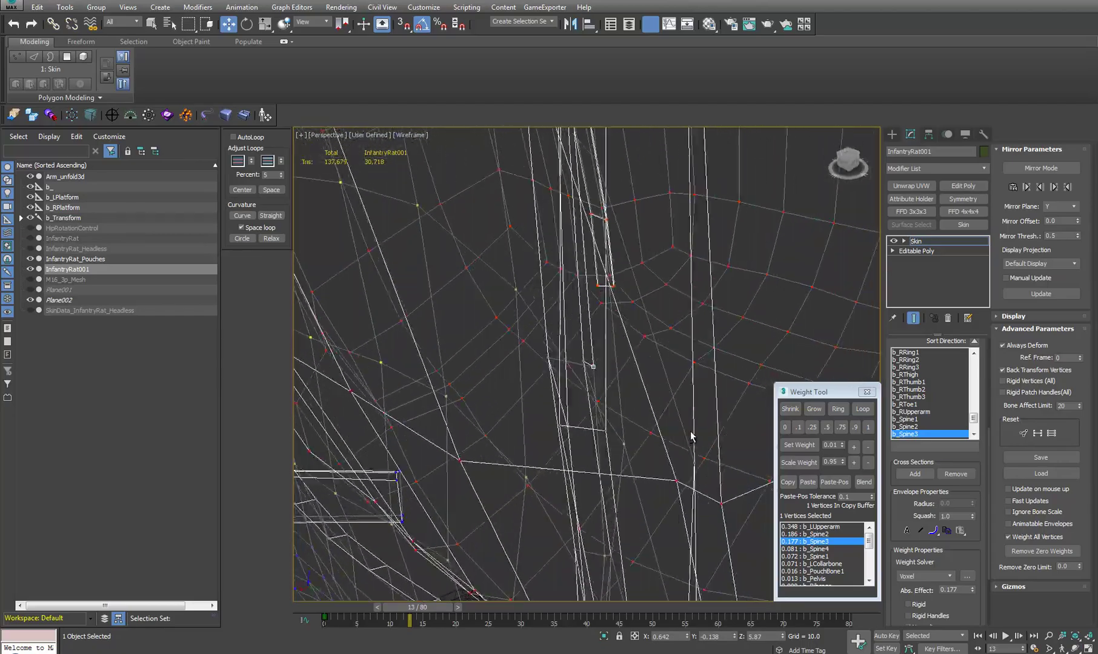
{"action": "scroll", "coordinate": [712, 433], "scroll_direction": "up", "scroll_amount": 8}
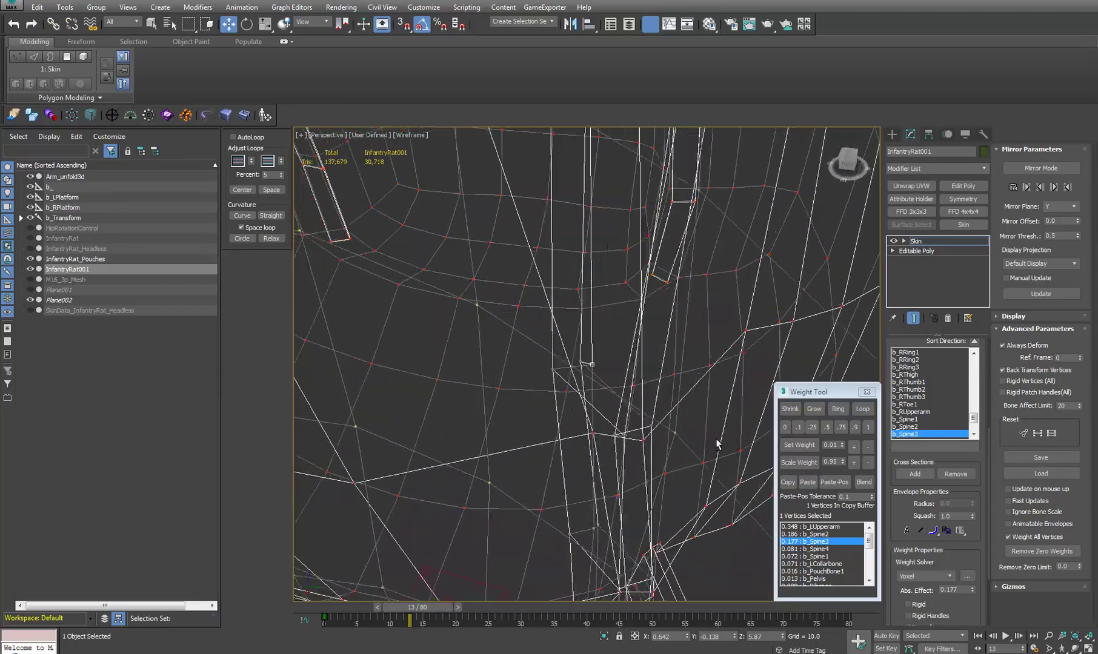
{"action": "scroll", "coordinate": [716, 444], "scroll_direction": "up", "scroll_amount": 8}
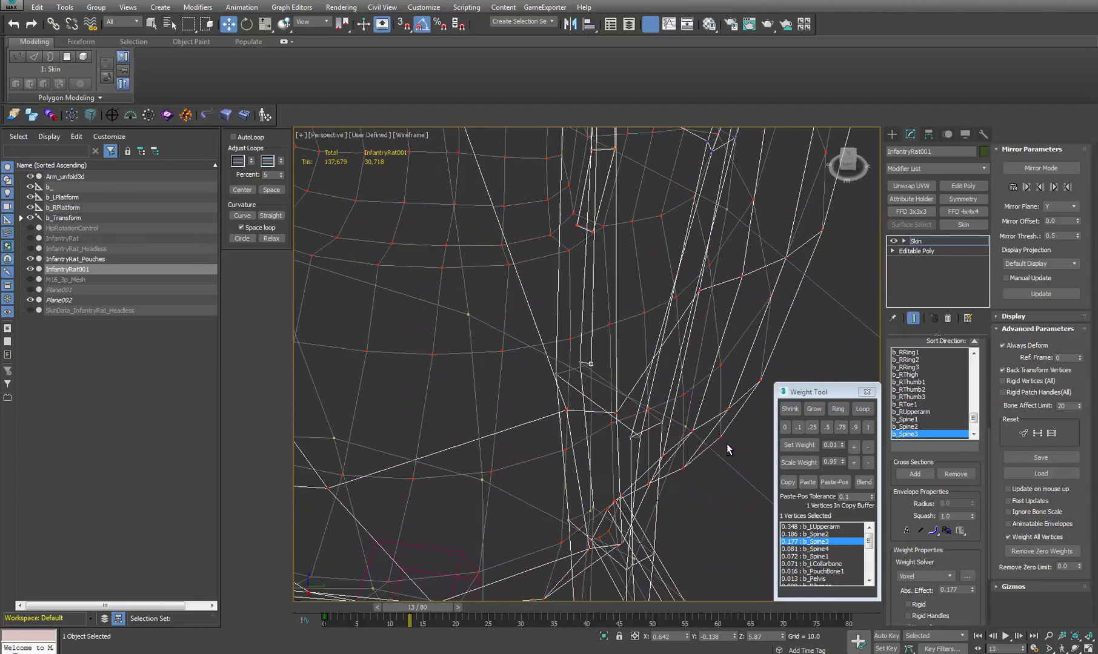
{"action": "middle_click_drag", "start_coordinate": [727, 445], "coordinate": [692, 443], "text": "alt"}
{"action": "left_click", "coordinate": [656, 426], "text": "ctrl"}
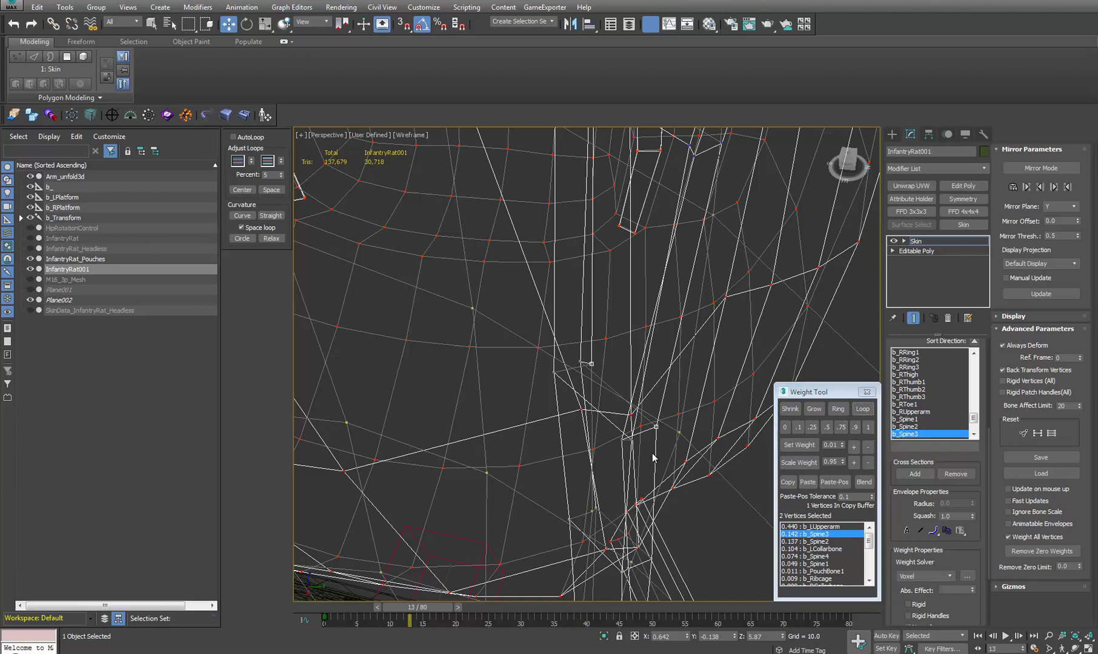
{"action": "middle_click_drag", "start_coordinate": [656, 524], "coordinate": [636, 326]}
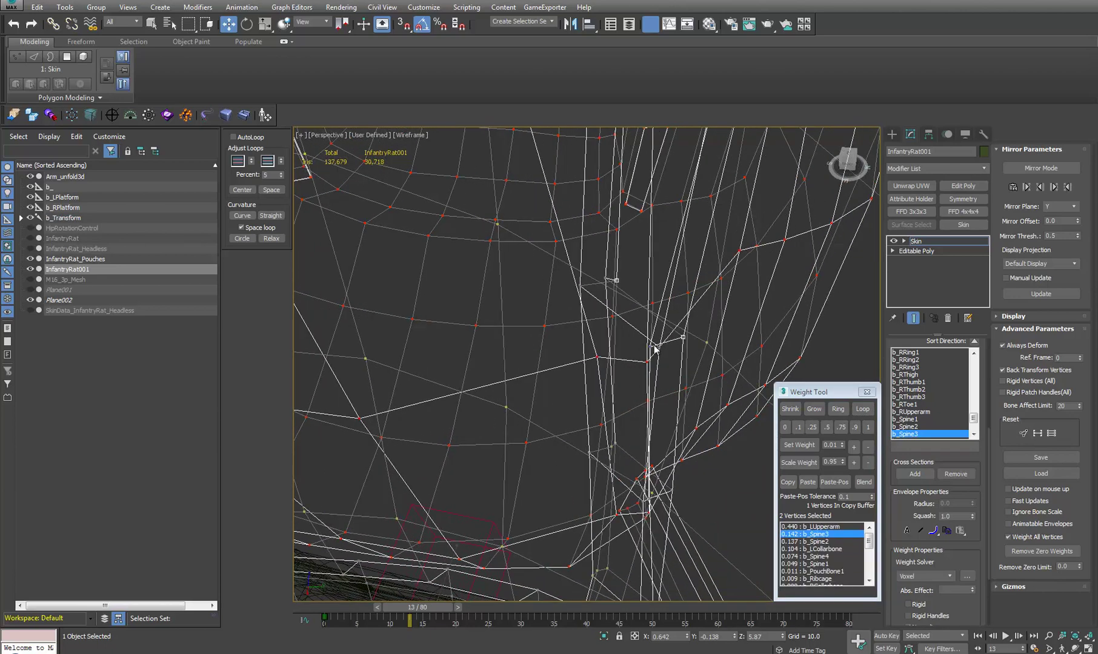
Extend the selection to all six vertices of that strap row and paste the copied torso weights onto them
{"action": "key", "text": "F3"}
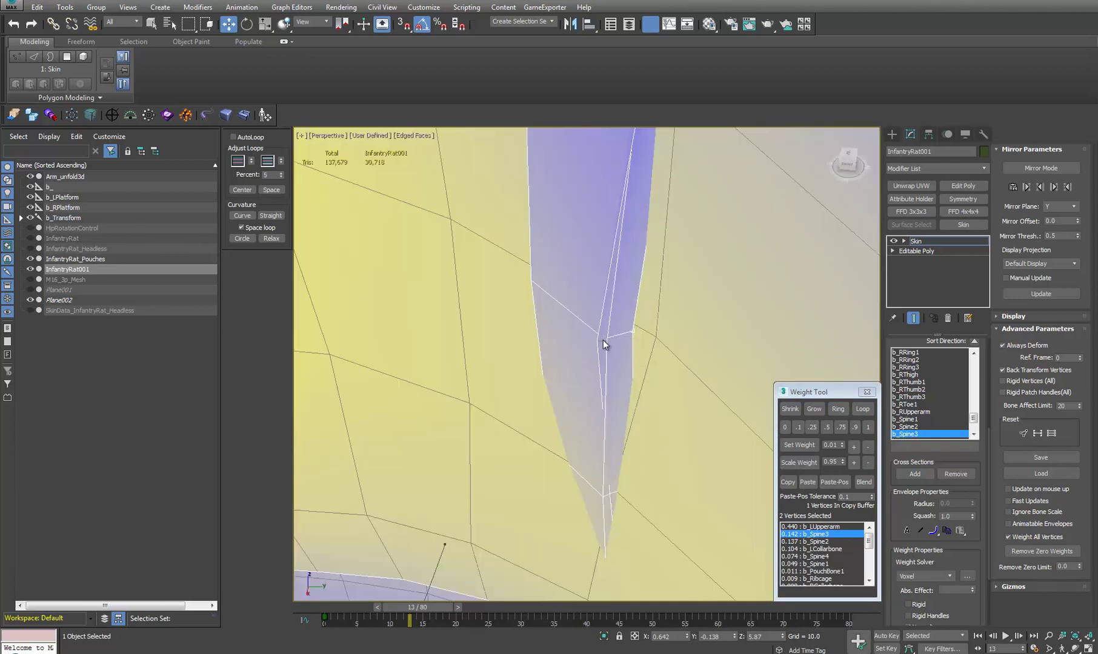
{"action": "key", "text": "F3"}
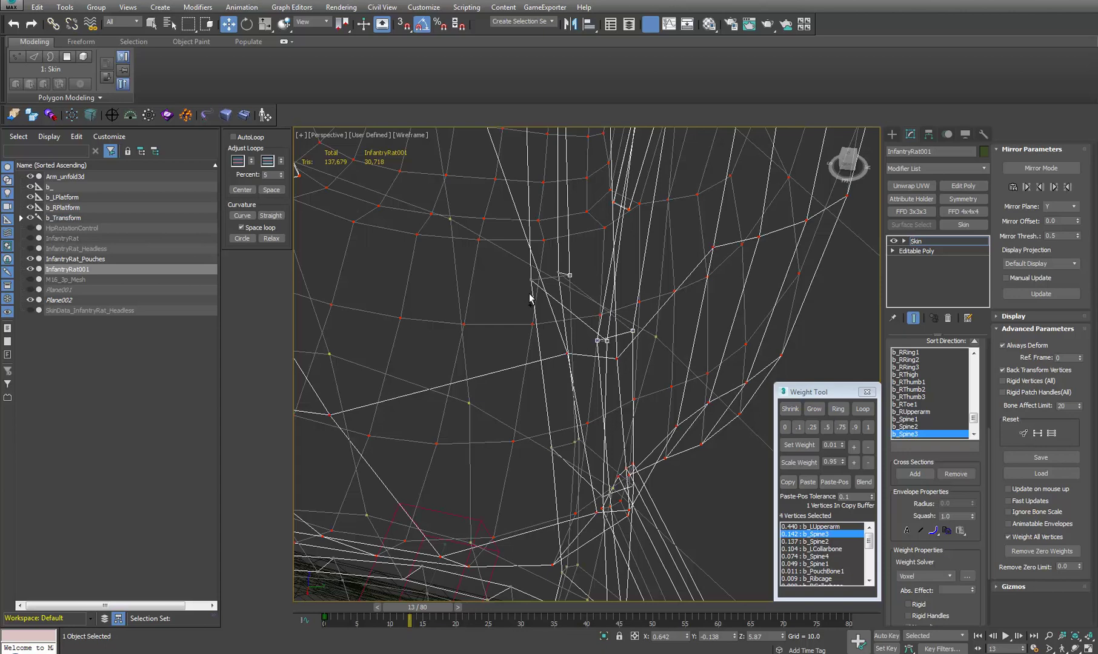
{"action": "left_click", "coordinate": [531, 280], "text": "ctrl"}
{"action": "middle_click_drag", "start_coordinate": [613, 355], "coordinate": [609, 351], "text": "alt"}
{"action": "key", "text": "F3"}
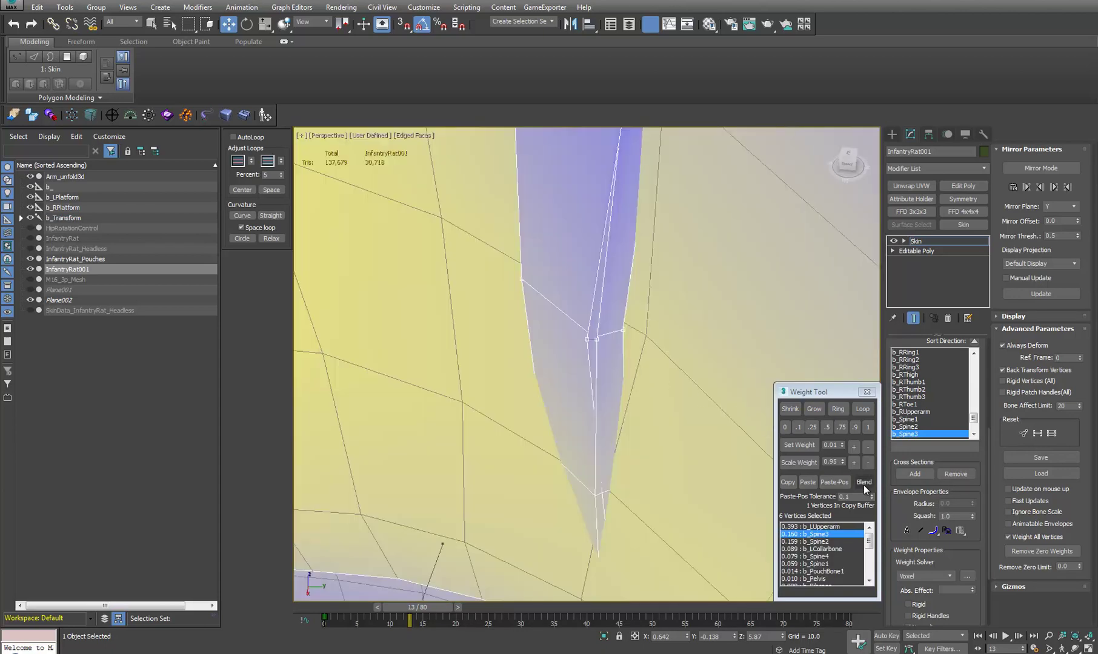
{"action": "left_click", "coordinate": [811, 481]}
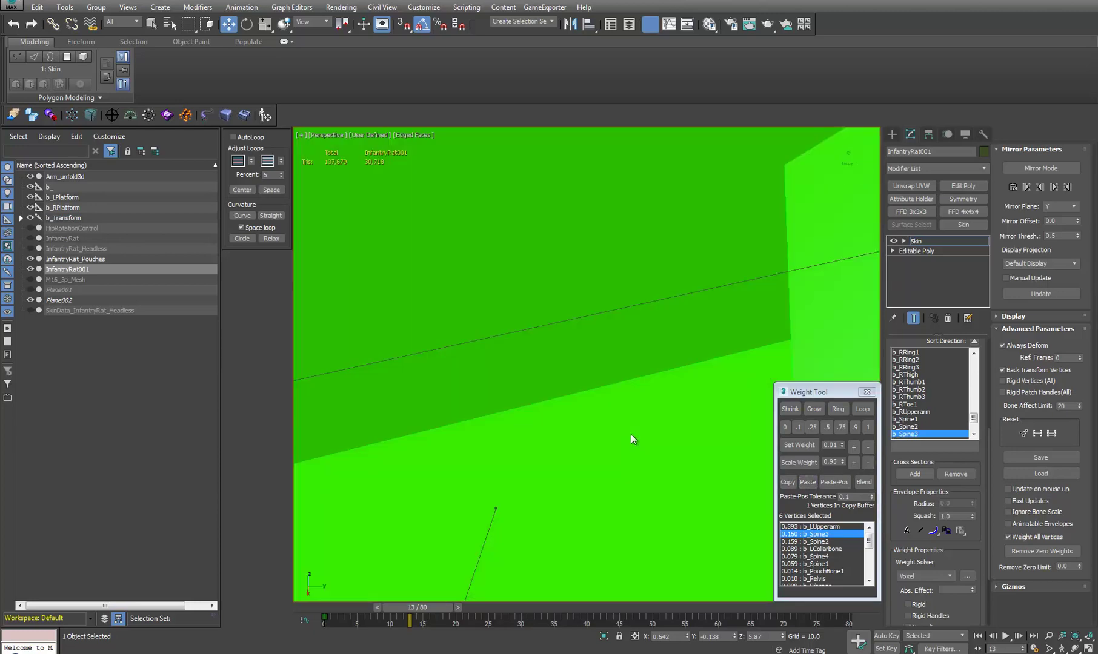
Select the torso vertex beside the next strap row up and copy its weights
{"action": "middle_click_drag", "start_coordinate": [631, 434], "coordinate": [619, 433], "text": "alt"}
{"action": "middle_click_drag", "start_coordinate": [662, 464], "coordinate": [567, 361], "text": "alt"}
{"action": "scroll", "coordinate": [556, 452], "scroll_direction": "down", "scroll_amount": 8}
{"action": "scroll", "coordinate": [585, 358], "scroll_direction": "up", "scroll_amount": 5}
{"action": "key", "text": "F3"}
{"action": "key", "text": "F3"}
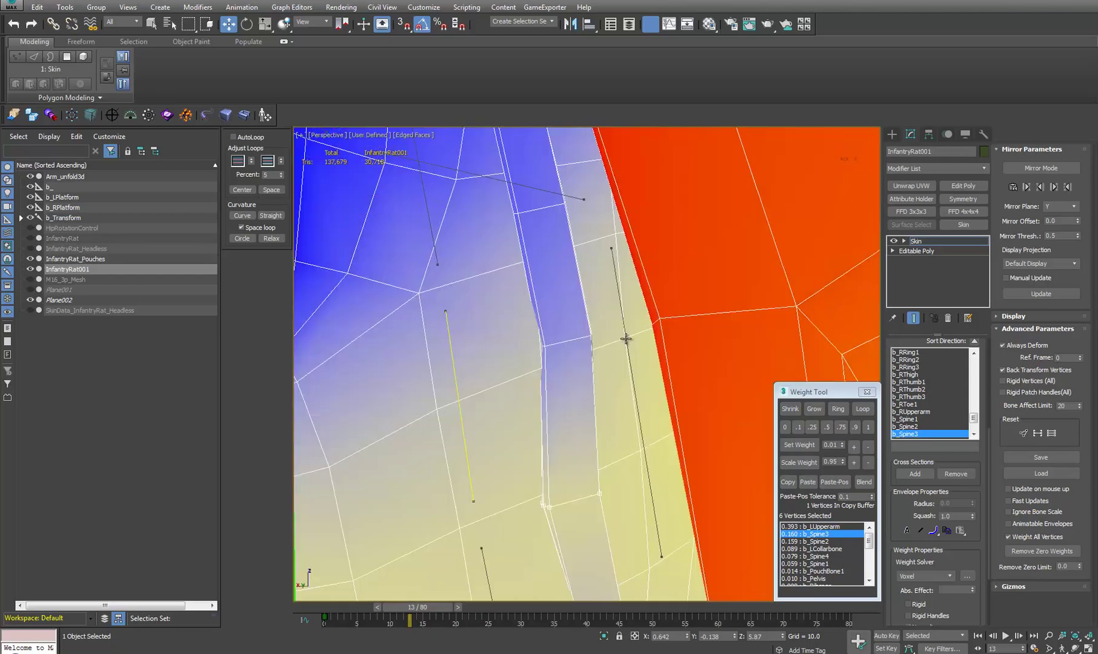
{"action": "left_click", "coordinate": [624, 338]}
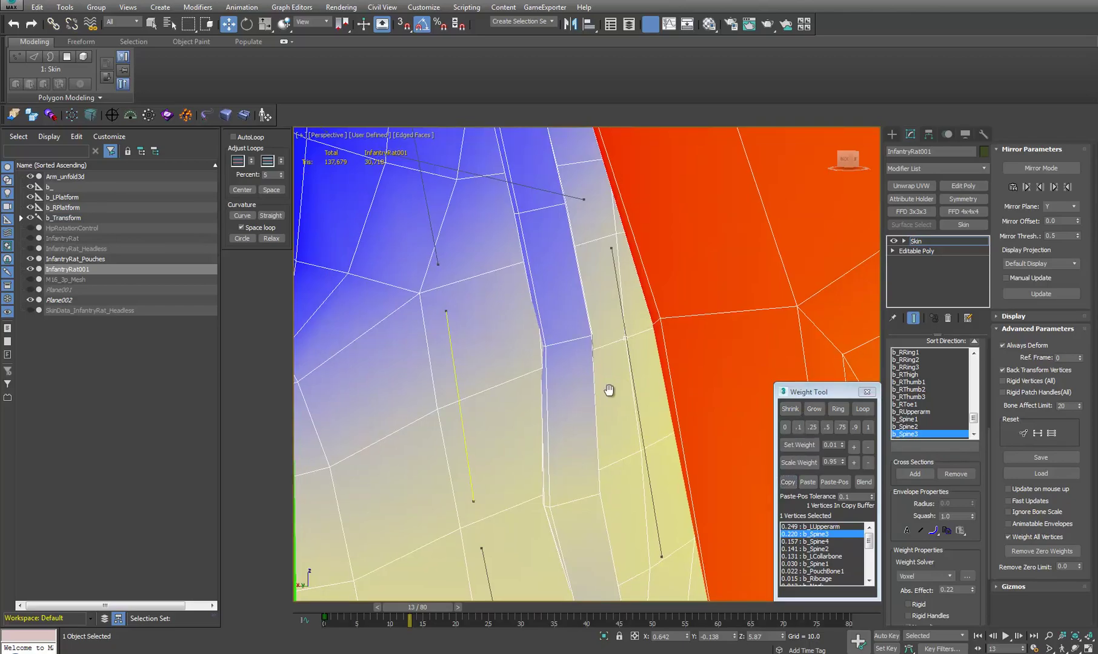
Select the six vertices of the next strap row up in wireframe and paste the copied weights onto them
{"action": "key", "text": "F3"}
{"action": "middle_click_drag", "start_coordinate": [562, 362], "coordinate": [734, 370], "text": "alt"}
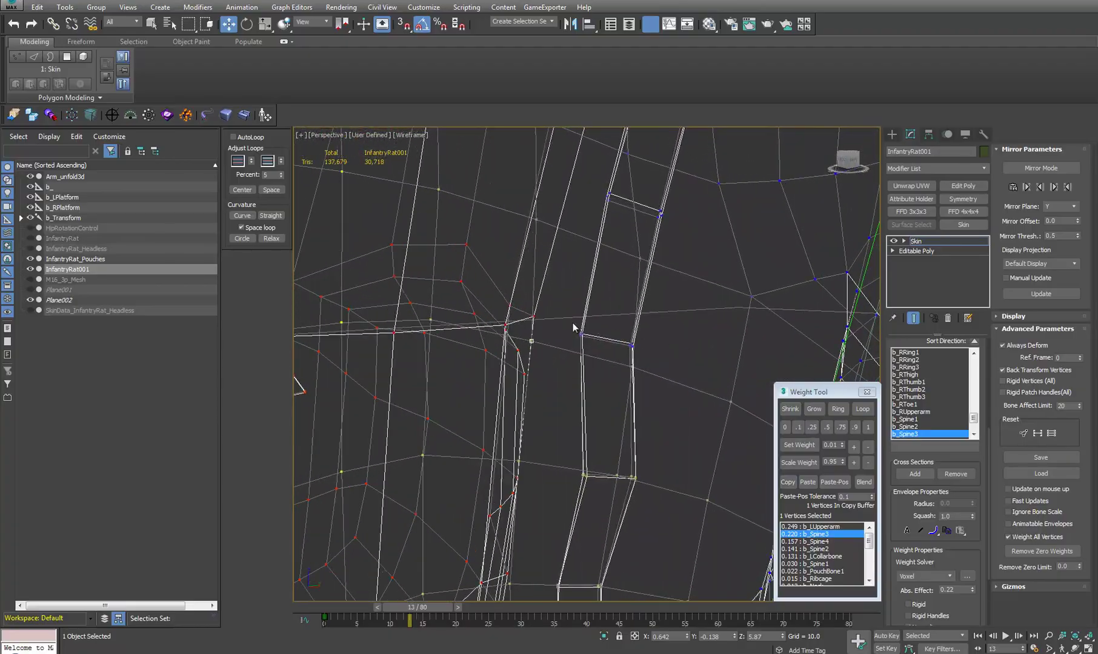
{"action": "left_click_drag", "start_coordinate": [573, 323], "coordinate": [647, 369]}
{"action": "middle_click_drag", "start_coordinate": [651, 386], "coordinate": [442, 395], "text": "alt"}
{"action": "key", "text": "F3"}
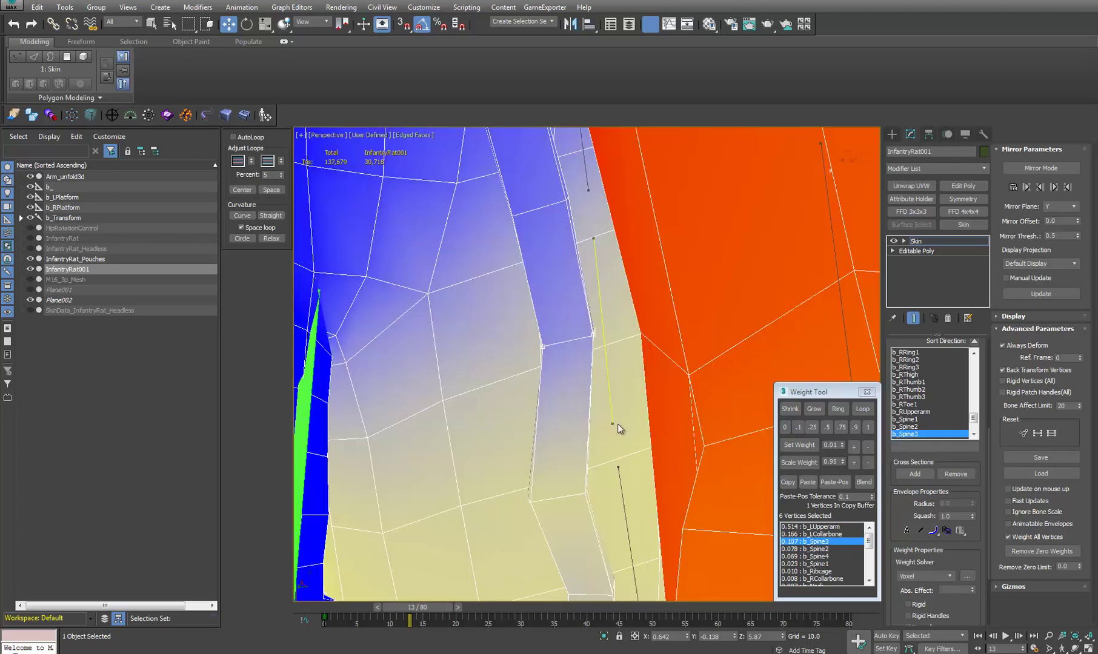
{"action": "left_click", "coordinate": [811, 483]}
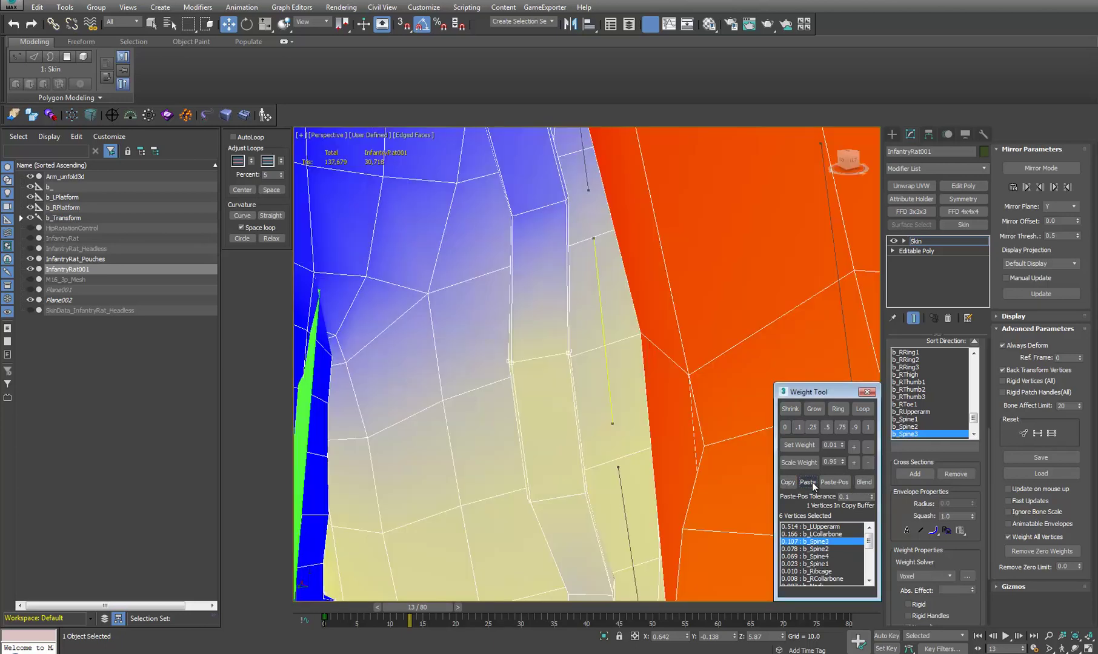
Grow the selection along the strap, exclude the rows below the pasted one, and try a blend on the 18 vertices before undoing it
{"action": "middle_click_drag", "start_coordinate": [585, 435], "coordinate": [613, 369]}
{"action": "scroll", "coordinate": [593, 488], "scroll_direction": "down", "scroll_amount": 2}
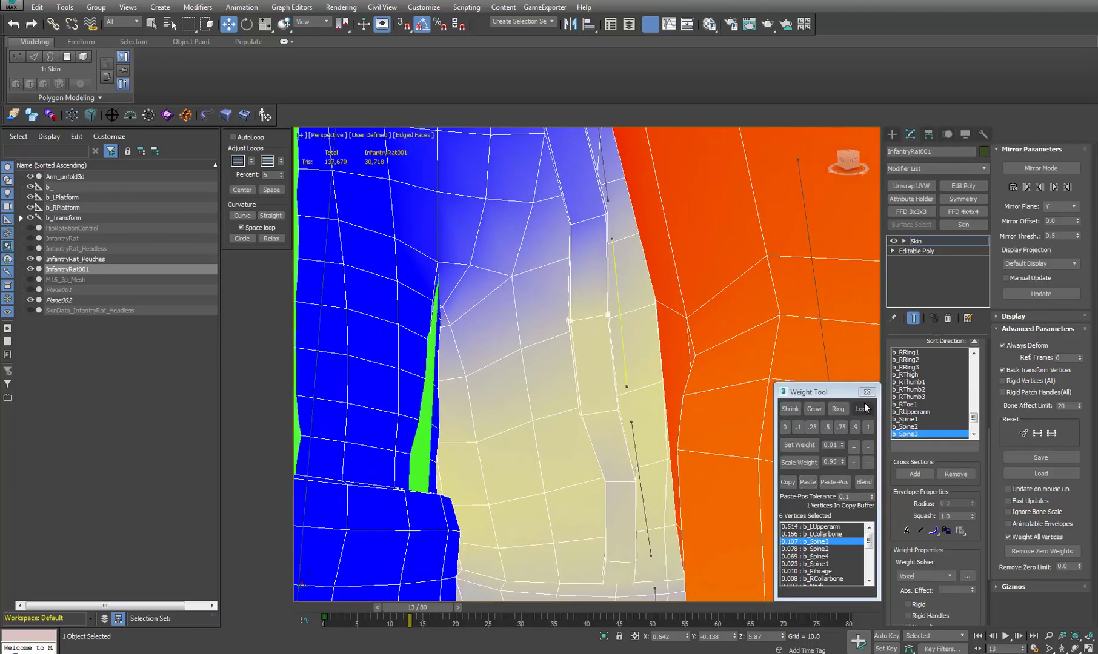
{"action": "left_click", "coordinate": [814, 409]}
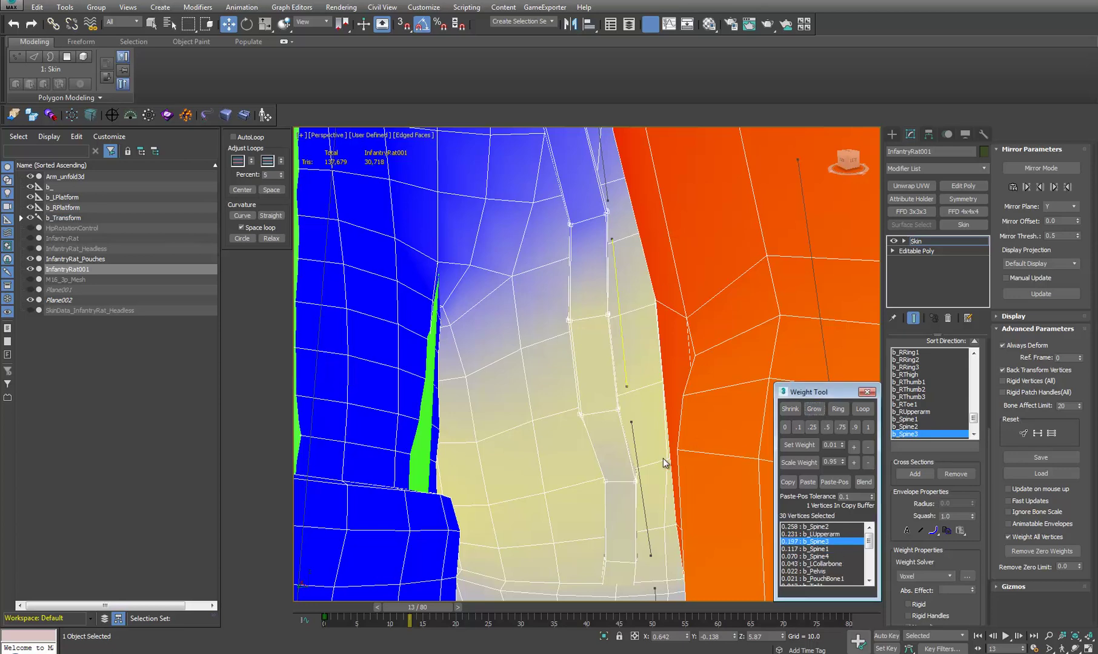
{"action": "middle_click_drag", "start_coordinate": [702, 424], "coordinate": [598, 476], "text": "alt"}
{"action": "left_click_drag", "start_coordinate": [722, 382], "coordinate": [721, 383]}
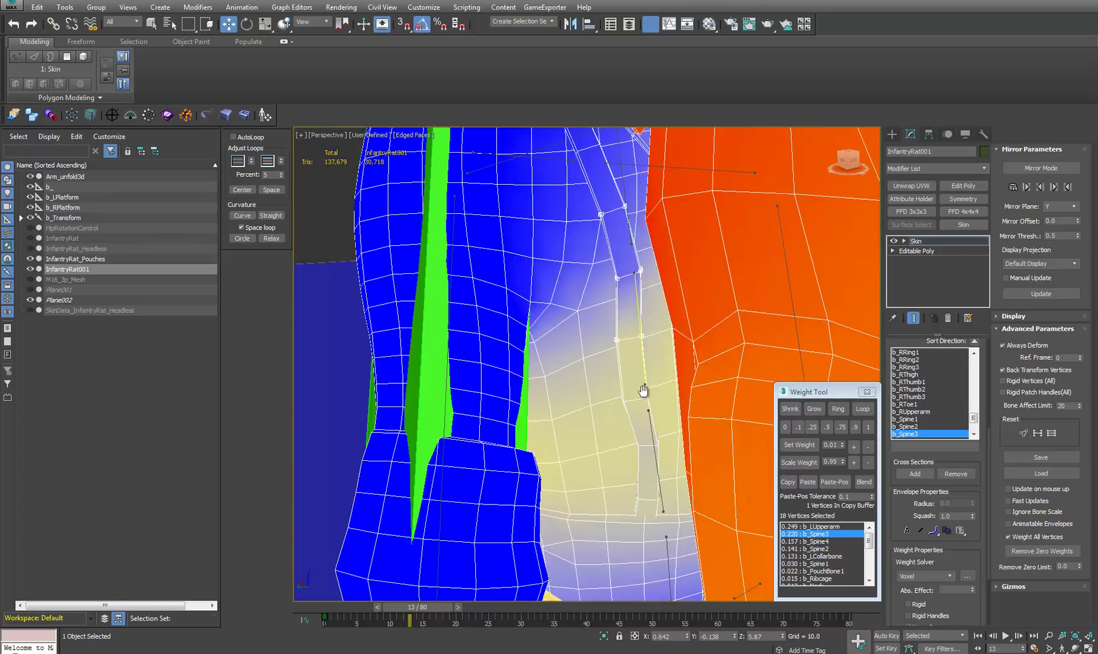
{"action": "middle_click_drag", "start_coordinate": [642, 392], "coordinate": [675, 350], "text": "alt"}
{"action": "left_click", "coordinate": [867, 483]}
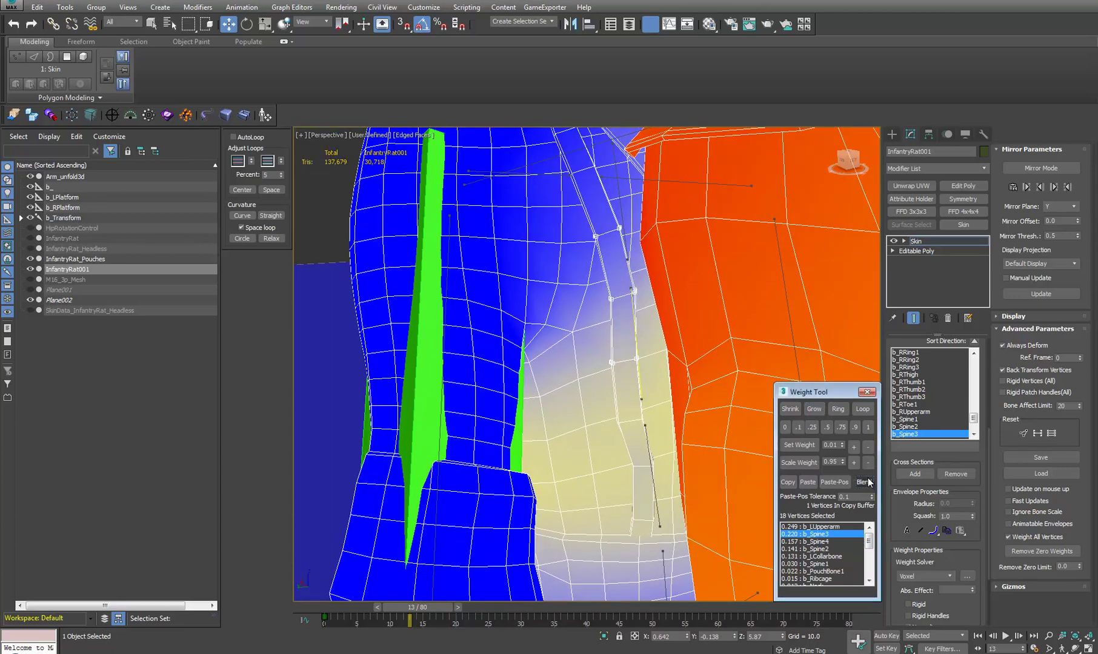
{"action": "key", "text": "ctrl+z"}
Exclude the pasted row and blend the other two rows three times, then exclude the upper row and blend the remaining six vertices
{"action": "left_click_drag", "start_coordinate": [597, 344], "coordinate": [653, 391], "text": "alt"}
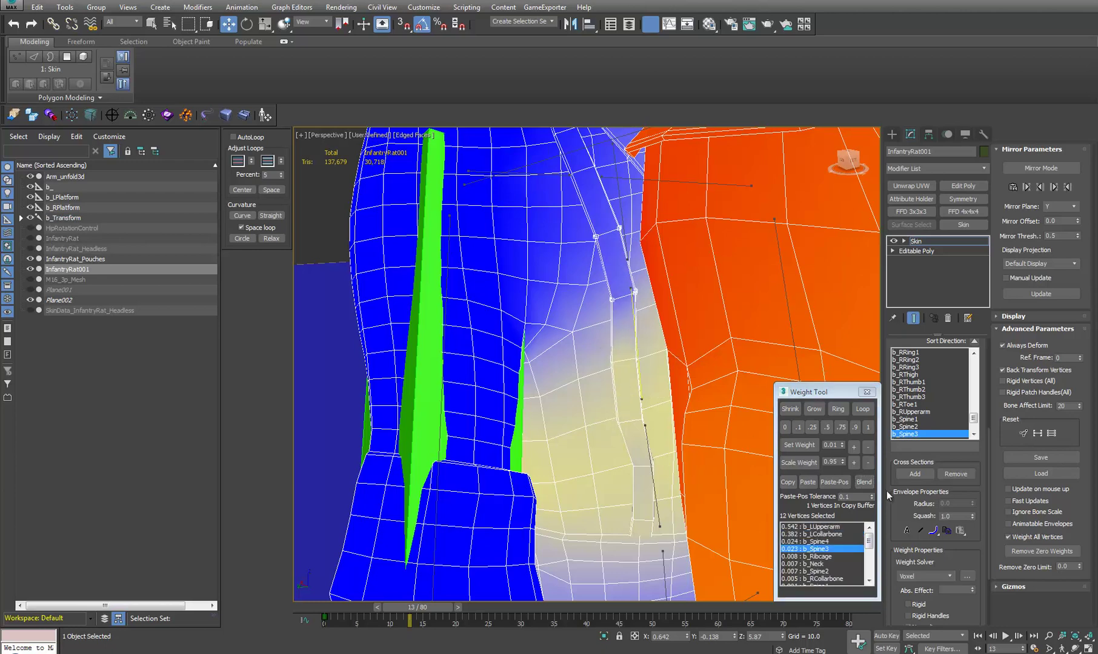
{"action": "left_click", "coordinate": [868, 486]}
{"action": "left_click", "coordinate": [869, 486]}
{"action": "left_click", "coordinate": [869, 486]}
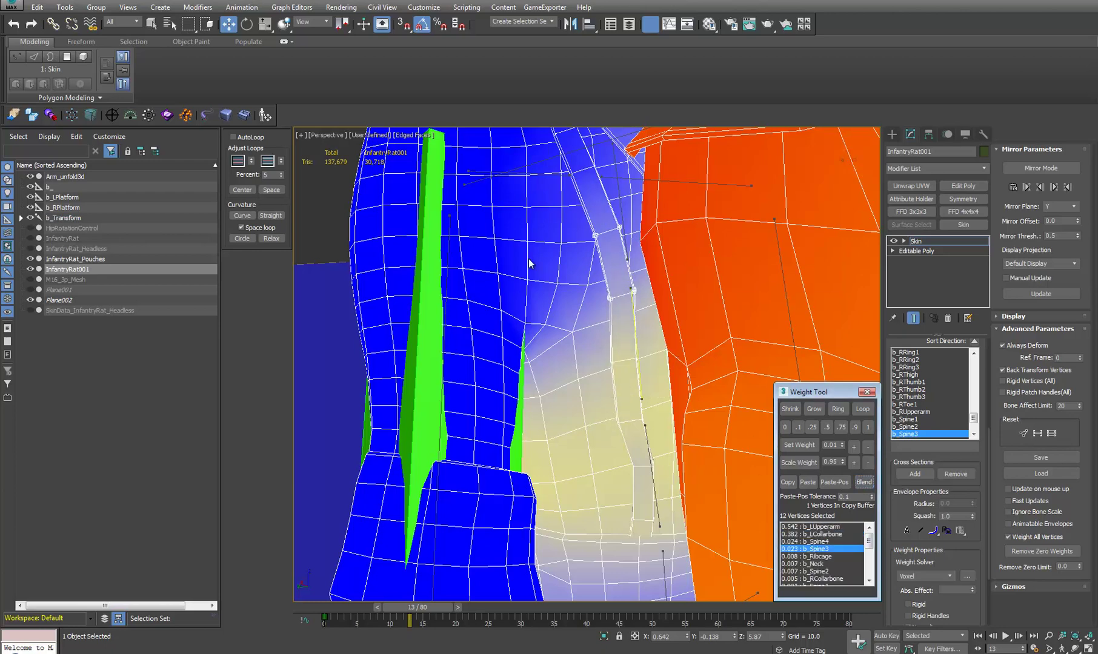
{"action": "left_click_drag", "start_coordinate": [572, 286], "coordinate": [669, 231], "text": "alt"}
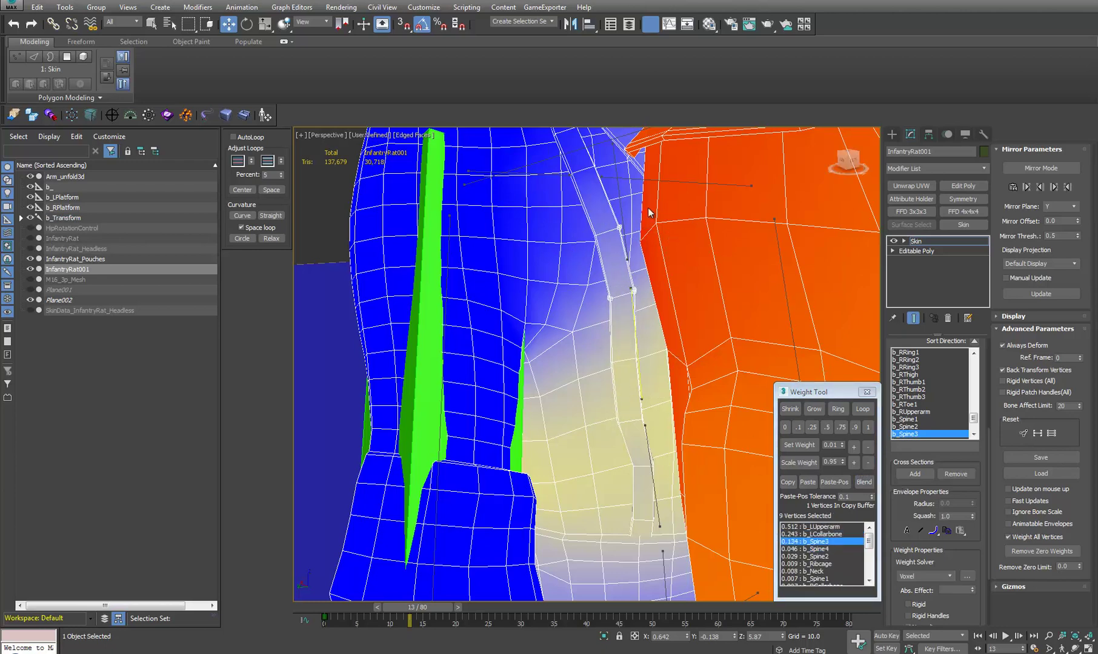
{"action": "left_click", "coordinate": [866, 483]}
Select the strap row at the lower bend, reduce the selection to seven vertices, and check it in wireframe and shaded display
{"action": "middle_click_drag", "start_coordinate": [634, 443], "coordinate": [614, 443], "text": "alt"}
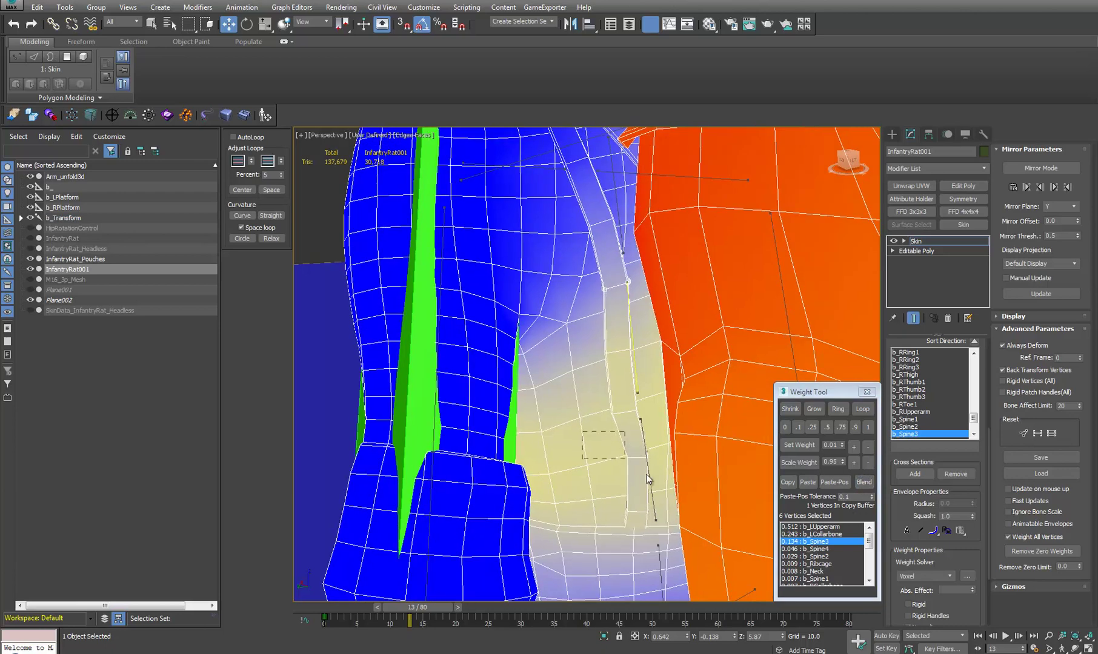
{"action": "left_click_drag", "start_coordinate": [661, 474], "coordinate": [655, 483]}
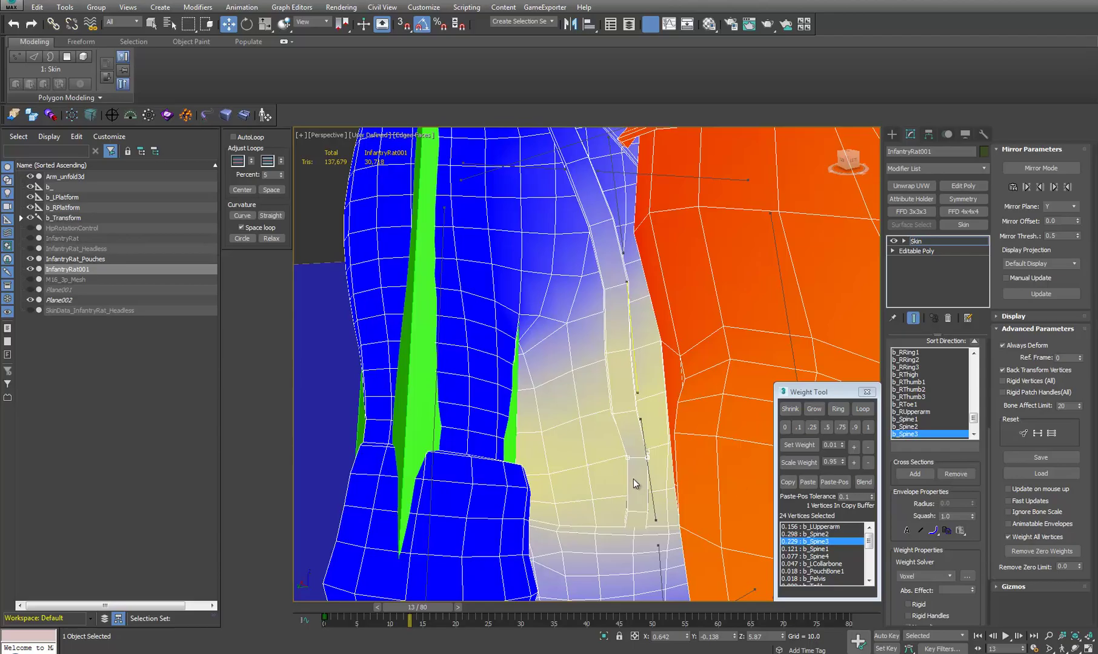
{"action": "key", "text": "F3"}
{"action": "scroll", "coordinate": [633, 478], "scroll_direction": "down", "scroll_amount": 5}
{"action": "middle_click_drag", "start_coordinate": [470, 355], "coordinate": [446, 358], "text": "alt"}
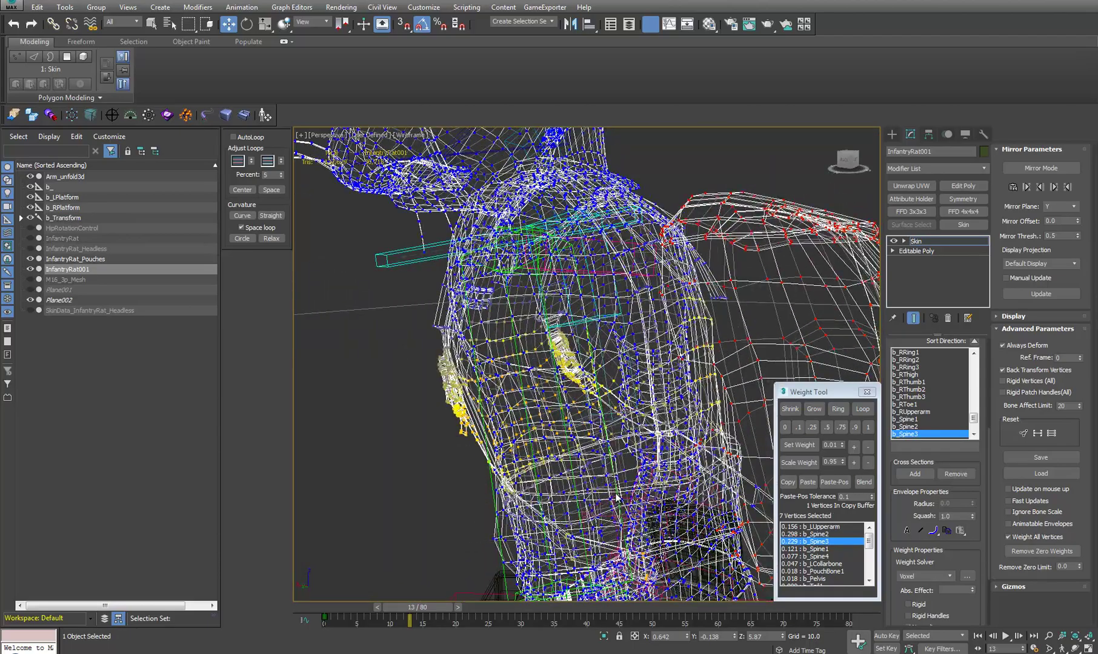
{"action": "key", "text": "F3"}
{"action": "scroll", "coordinate": [626, 487], "scroll_direction": "up", "scroll_amount": 10}
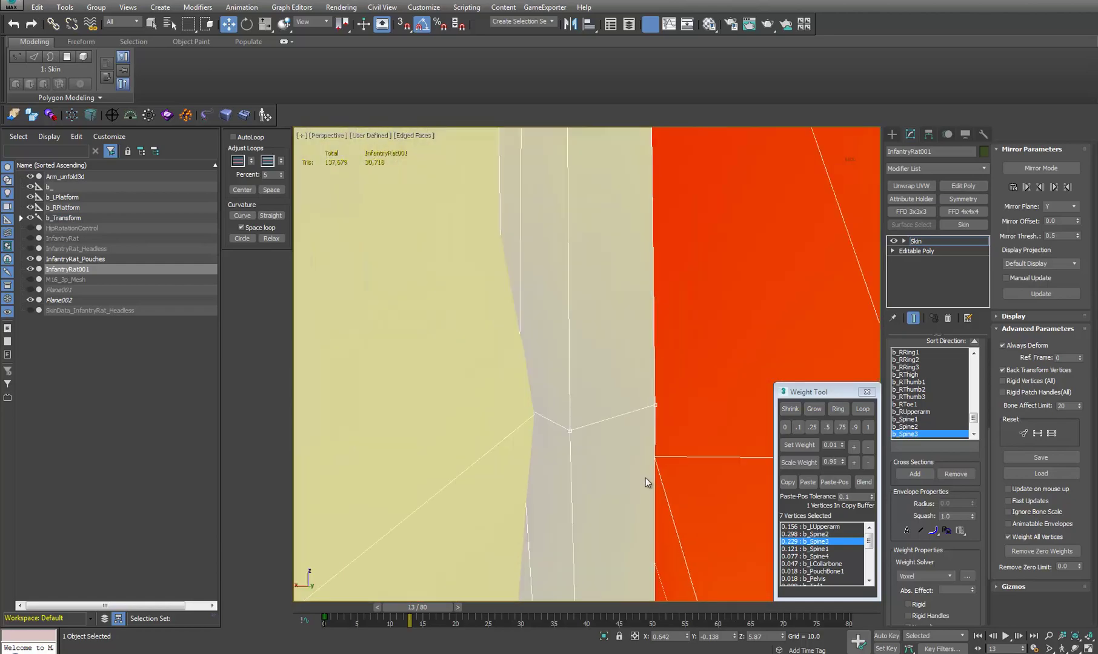
{"action": "scroll", "coordinate": [645, 478], "scroll_direction": "down", "scroll_amount": 3}
{"action": "middle_click_drag", "start_coordinate": [645, 478], "coordinate": [606, 480], "text": "alt"}
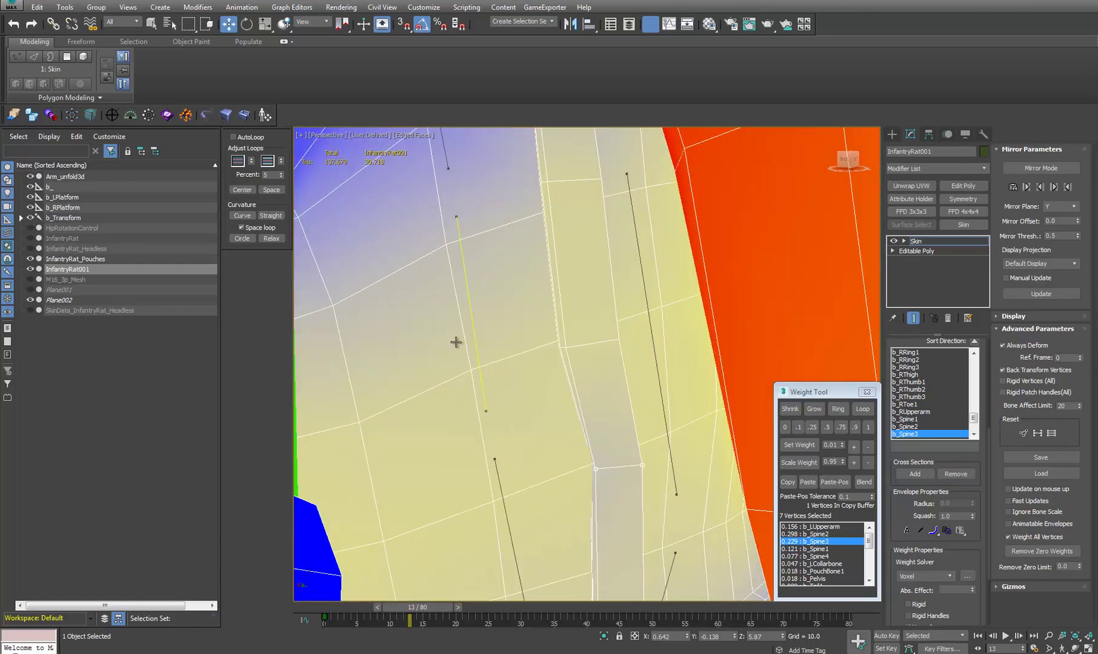
Review the straps around the torso from the side and front, and blend the selected lower bend vertices' weights once
{"action": "scroll", "coordinate": [453, 341], "scroll_direction": "down", "scroll_amount": 10}
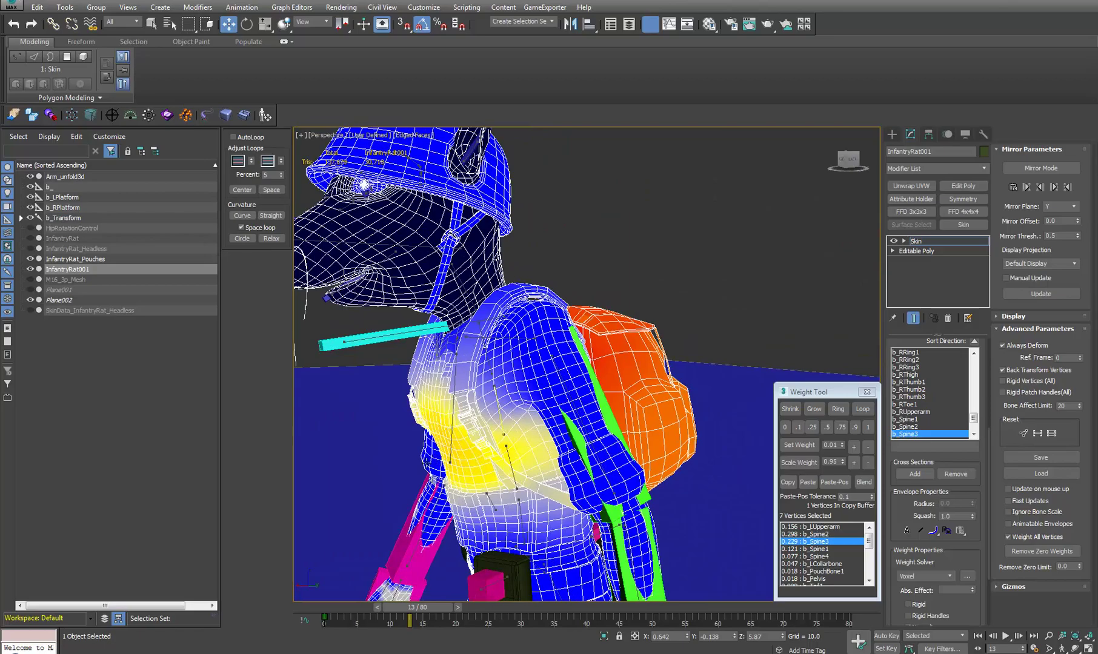
{"action": "middle_click_drag", "start_coordinate": [564, 481], "coordinate": [511, 475], "text": "alt"}
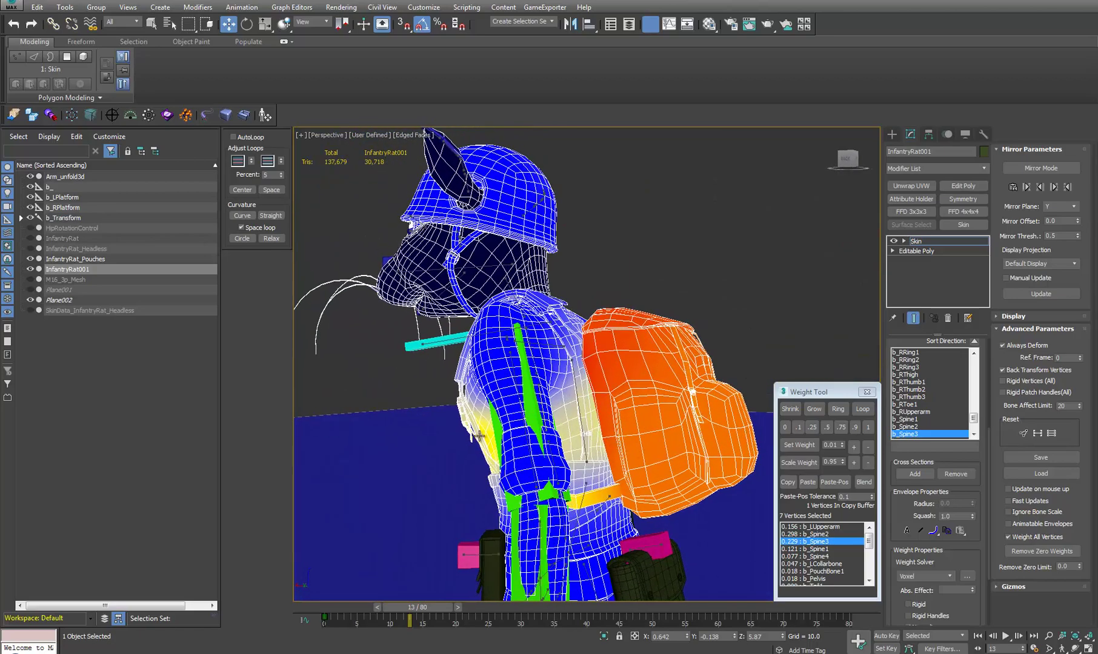
{"action": "mouse_move", "coordinate": [479, 435]}
{"action": "middle_mouse_down", "text": "alt"}
{"action": "mouse_move", "coordinate": [645, 417]}
{"action": "mouse_move", "coordinate": [584, 434]}
{"action": "mouse_move", "coordinate": [496, 429]}
{"action": "middle_mouse_up", "text": "alt"}
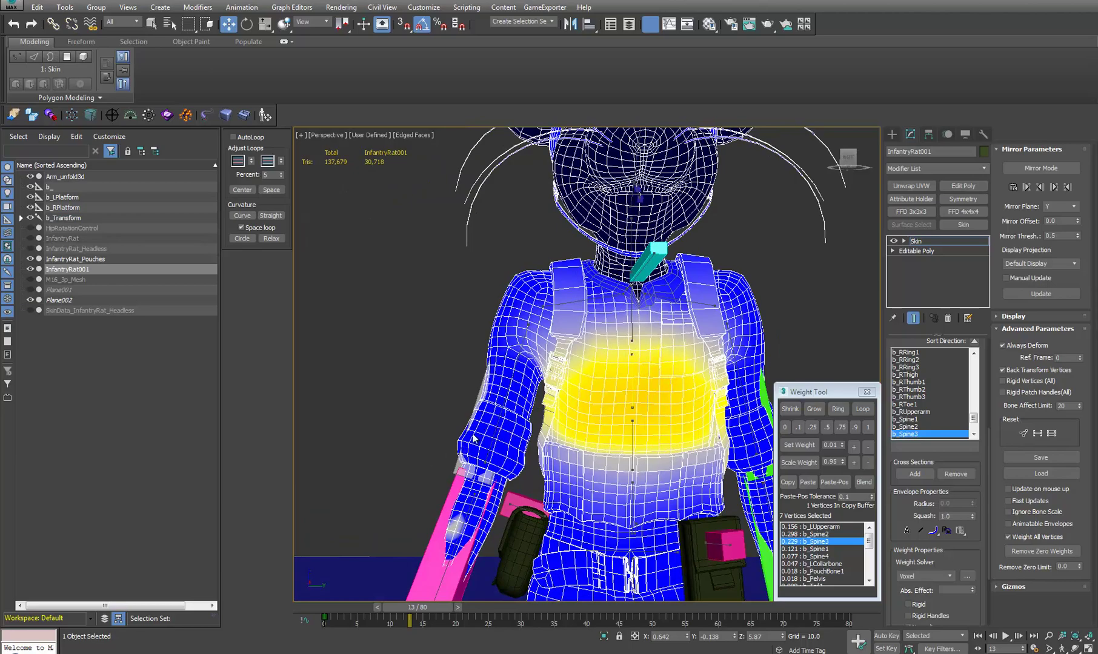
{"action": "middle_click_drag", "start_coordinate": [477, 460], "coordinate": [562, 473], "text": "alt"}
{"action": "scroll", "coordinate": [559, 405], "scroll_direction": "up", "scroll_amount": 5}
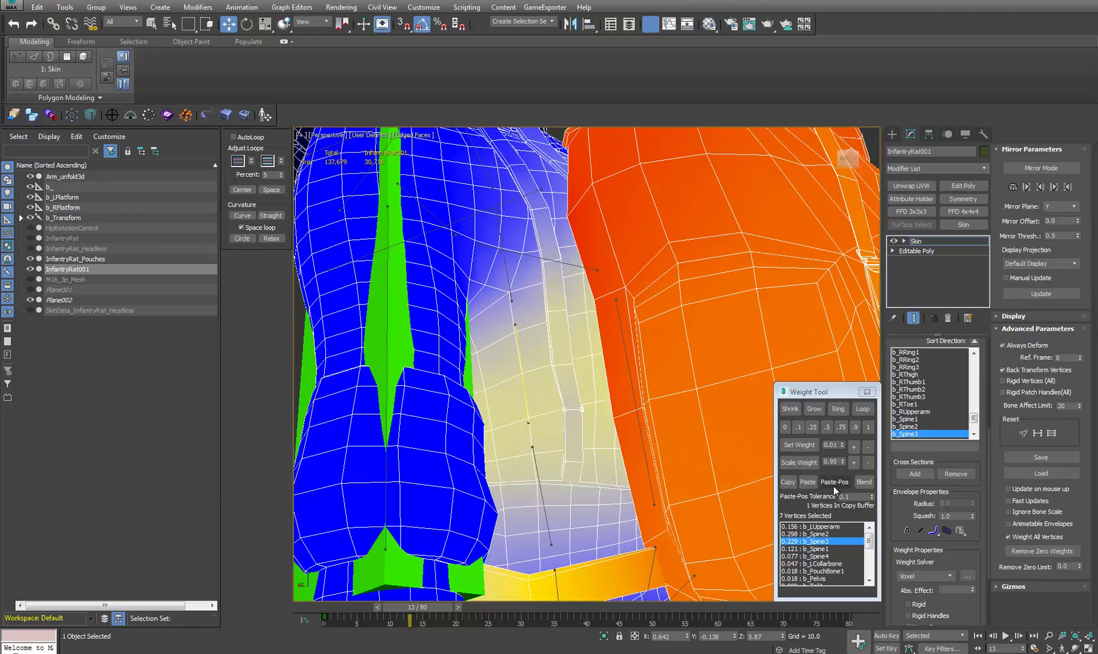
{"action": "left_click", "coordinate": [865, 484]}
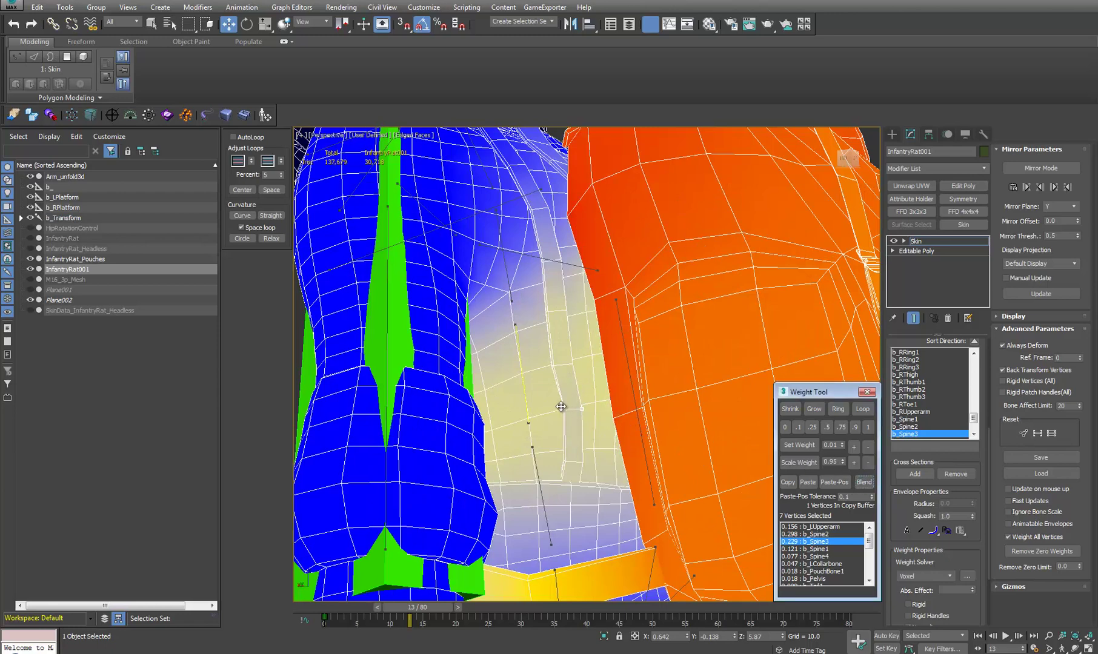
Try raising the lower bend vertices' b_Spine3 weight in 0.01 increments, and step it back down to 0.228
{"action": "left_click", "coordinate": [851, 449]}
{"action": "left_click", "coordinate": [852, 449]}
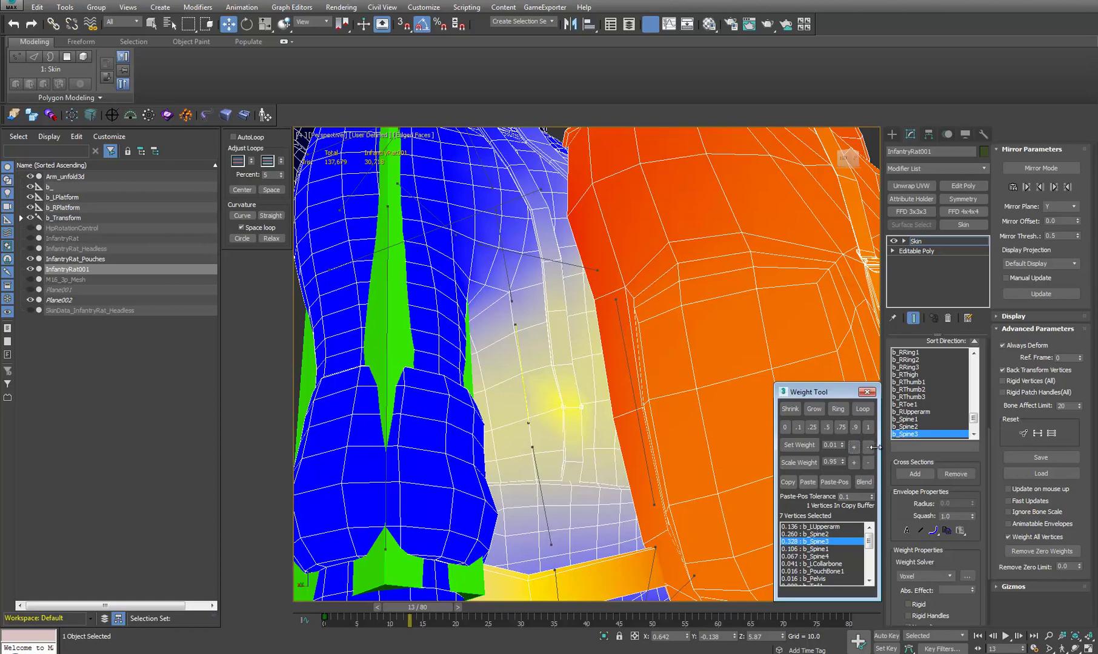
{"action": "left_click", "coordinate": [868, 449]}
{"action": "left_click", "coordinate": [869, 448]}
{"action": "middle_click_drag", "start_coordinate": [609, 445], "coordinate": [570, 468], "text": "alt"}
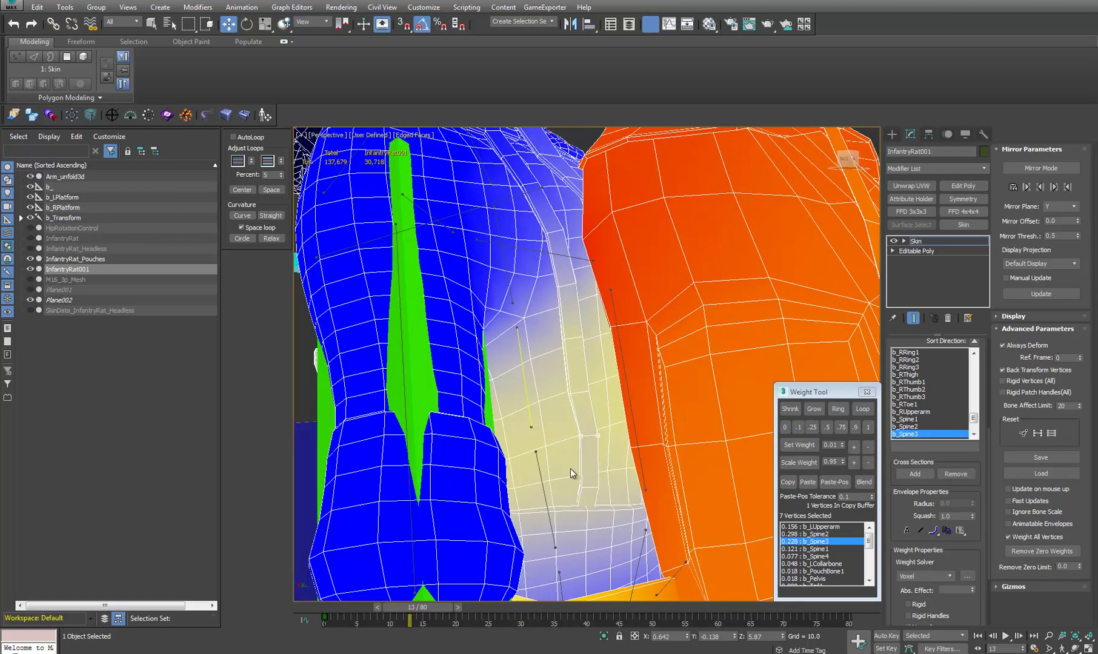
Play the walk animation briefly and move to frame 38 to inspect the straps beside the backpack
{"action": "left_click", "coordinate": [1006, 637]}
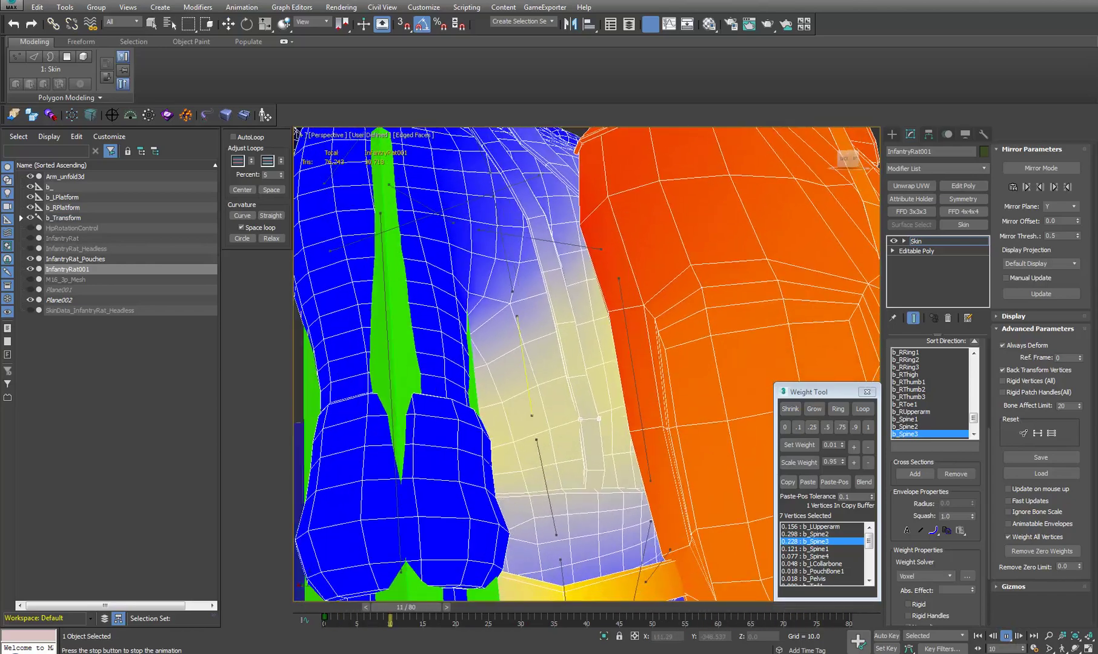
{"action": "left_click", "coordinate": [1005, 637]}
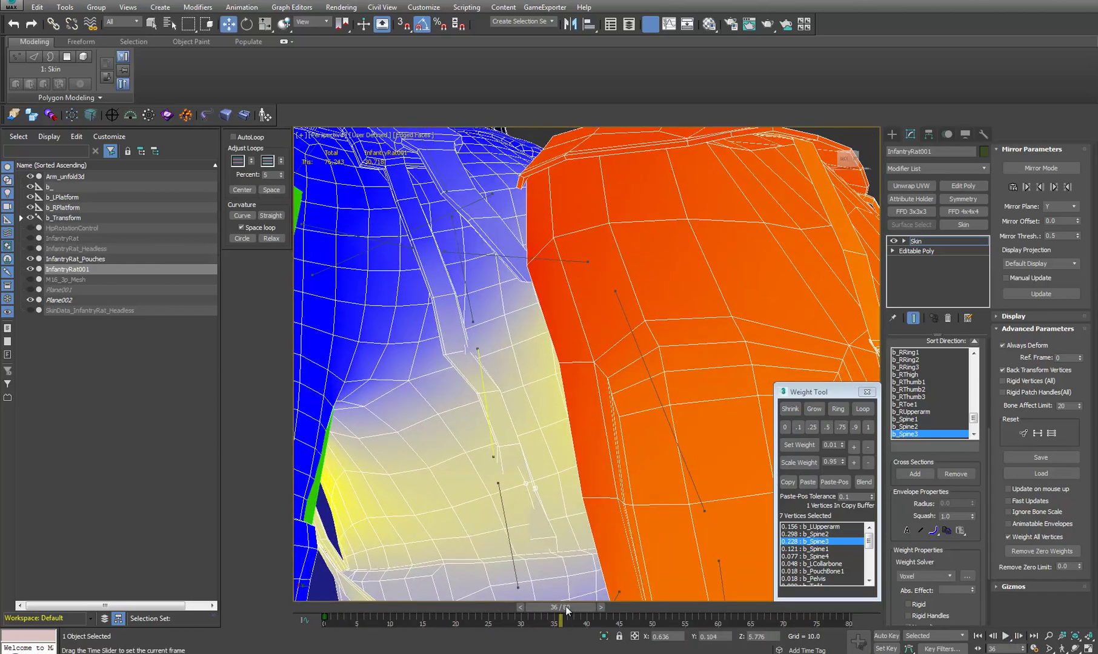
{"action": "left_click_drag", "start_coordinate": [567, 610], "coordinate": [573, 607]}
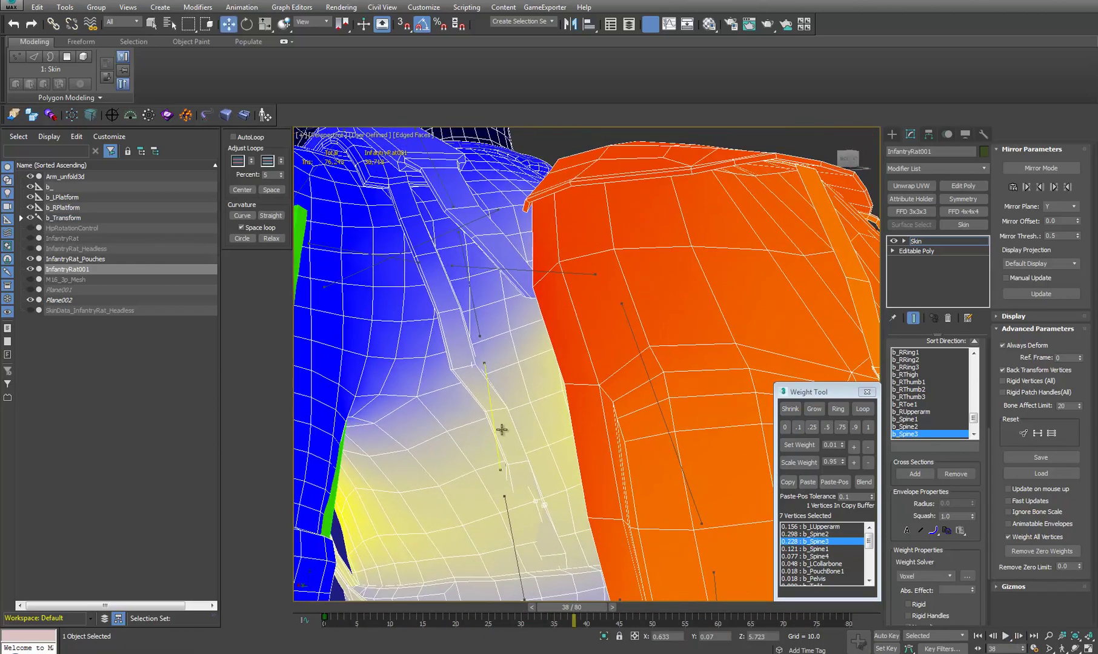
Select the six-vertex strap row at the upper bend as a loop and check the selection in wireframe and shaded display
{"action": "left_click", "coordinate": [452, 369]}
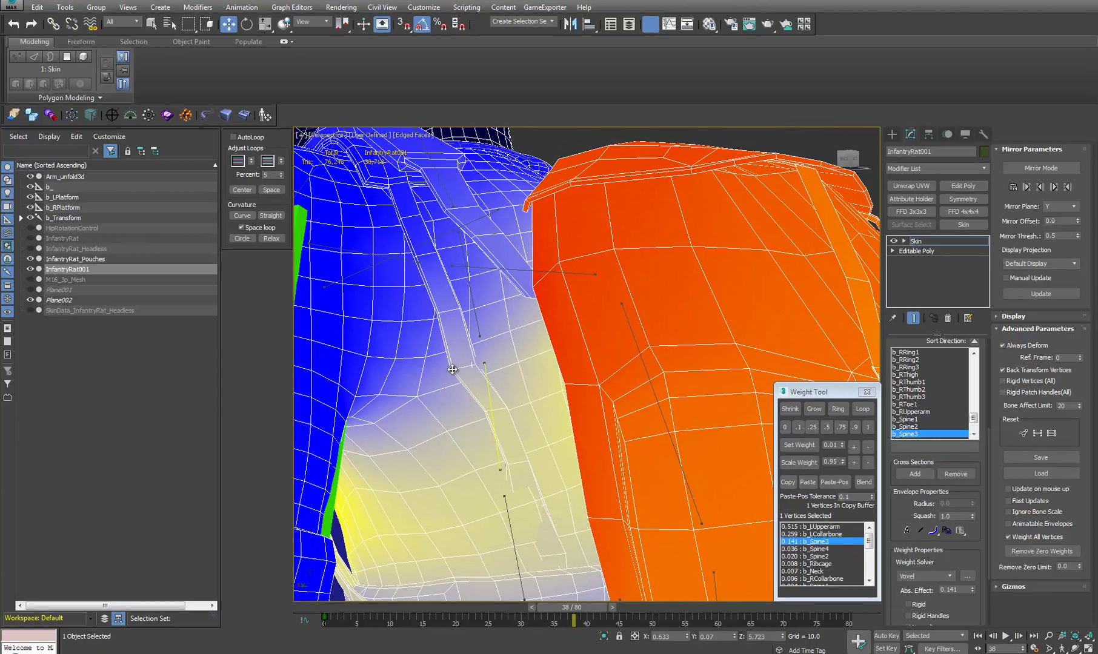
{"action": "left_click", "coordinate": [863, 410]}
{"action": "scroll", "coordinate": [538, 392], "scroll_direction": "up", "scroll_amount": 8}
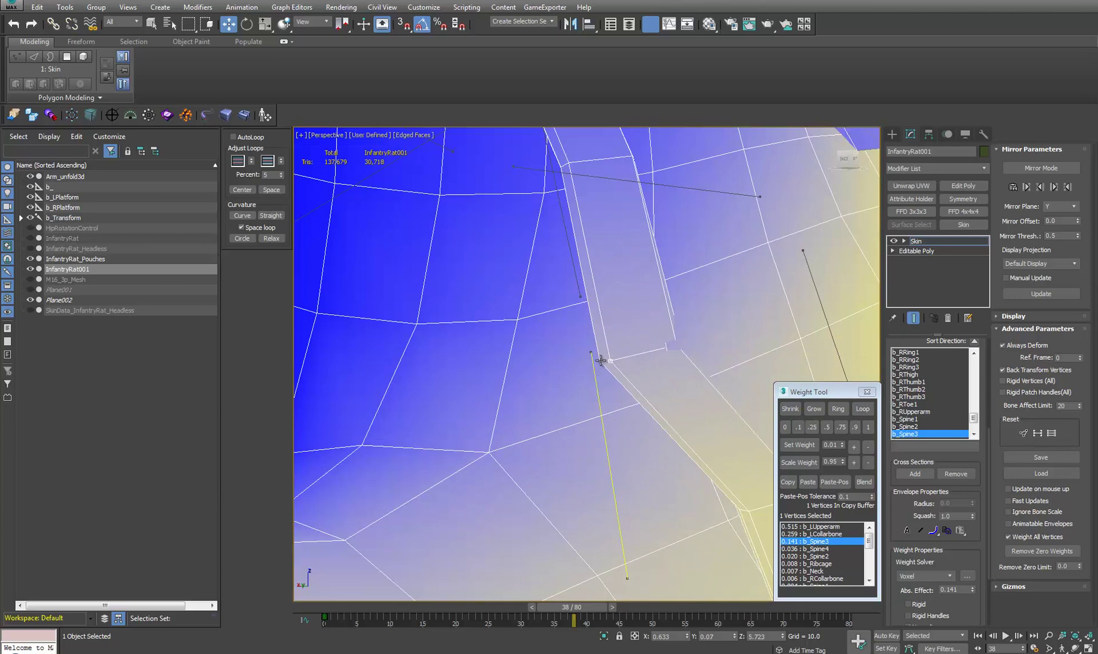
{"action": "left_click", "coordinate": [600, 360], "text": "ctrl"}
{"action": "left_click", "coordinate": [862, 410]}
{"action": "middle_click_drag", "start_coordinate": [639, 385], "coordinate": [636, 384]}
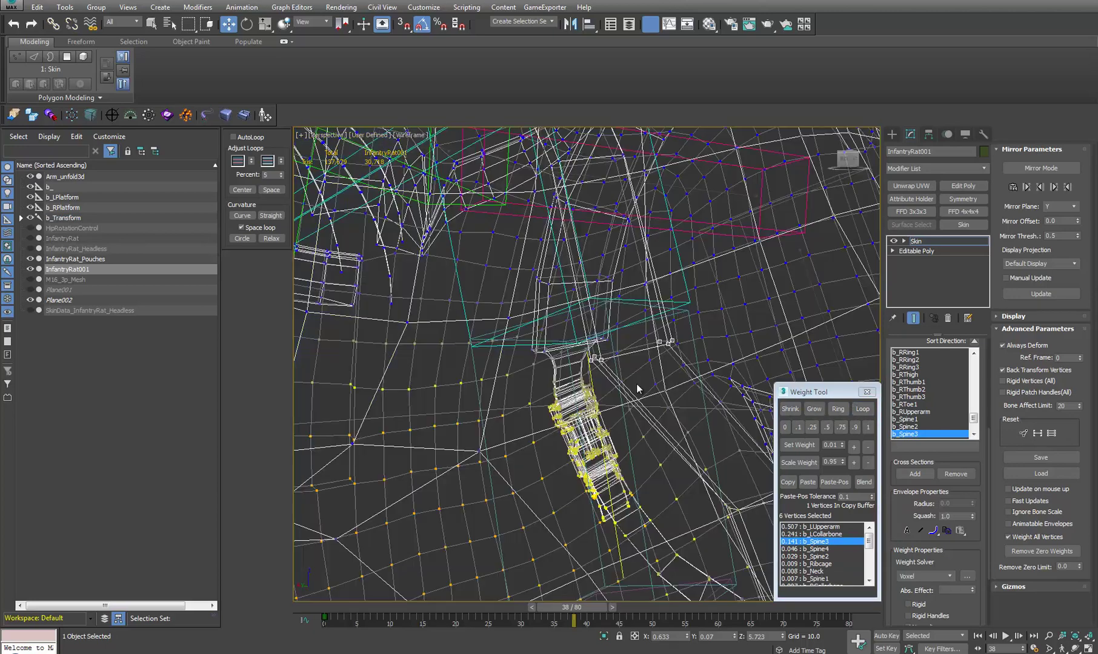
{"action": "key", "text": "F3"}
{"action": "scroll", "coordinate": [673, 413], "scroll_direction": "down", "scroll_amount": 5}
{"action": "left_click", "coordinate": [665, 391]}
{"action": "key", "text": "ctrl+z"}
{"action": "key", "text": "F3"}
{"action": "key", "text": "shift+z"}
Blend the upper bend row's weights three times, and try raising and lowering its b_LCollarbone weight by 0.01
{"action": "left_click", "coordinate": [864, 482]}
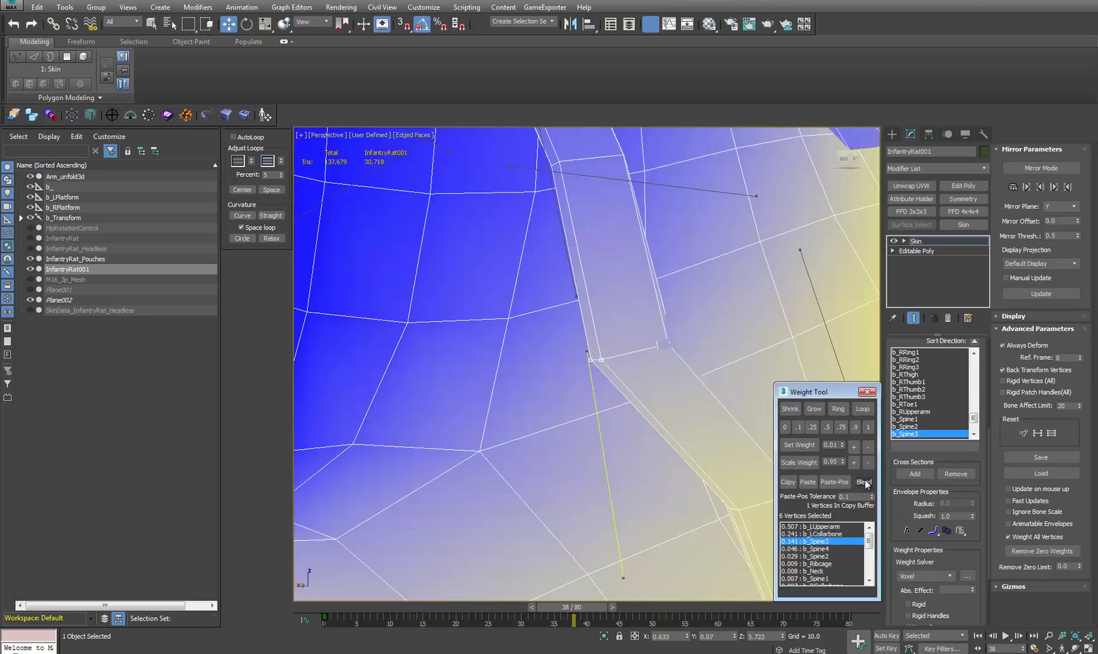
{"action": "middle_click_drag", "start_coordinate": [602, 406], "coordinate": [580, 407], "text": "alt"}
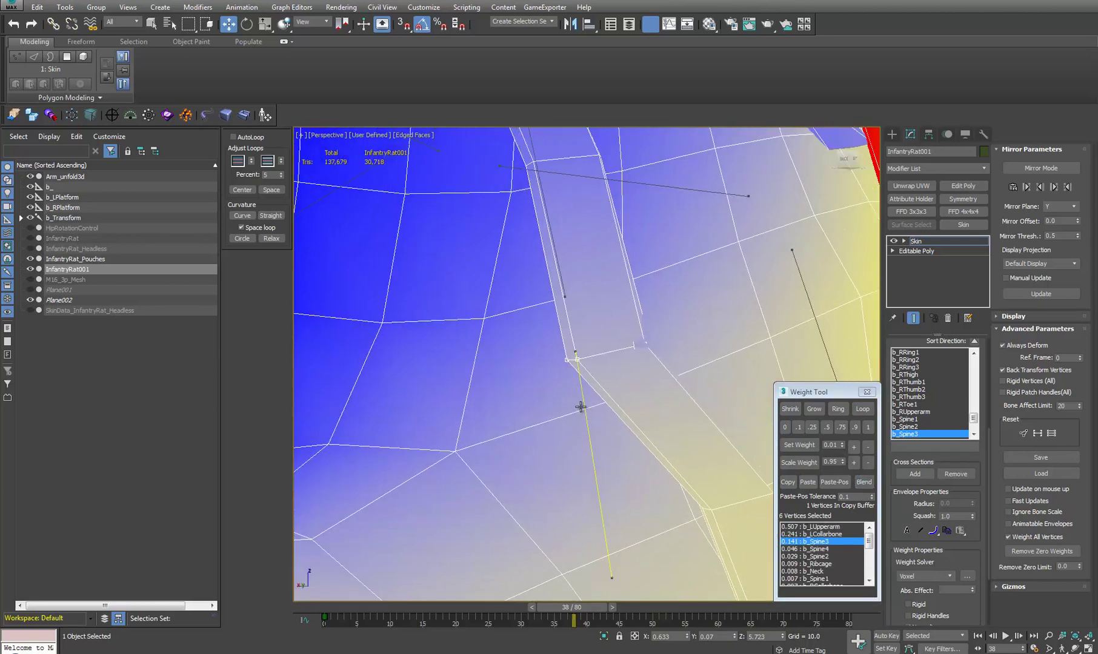
{"action": "left_click", "coordinate": [823, 533]}
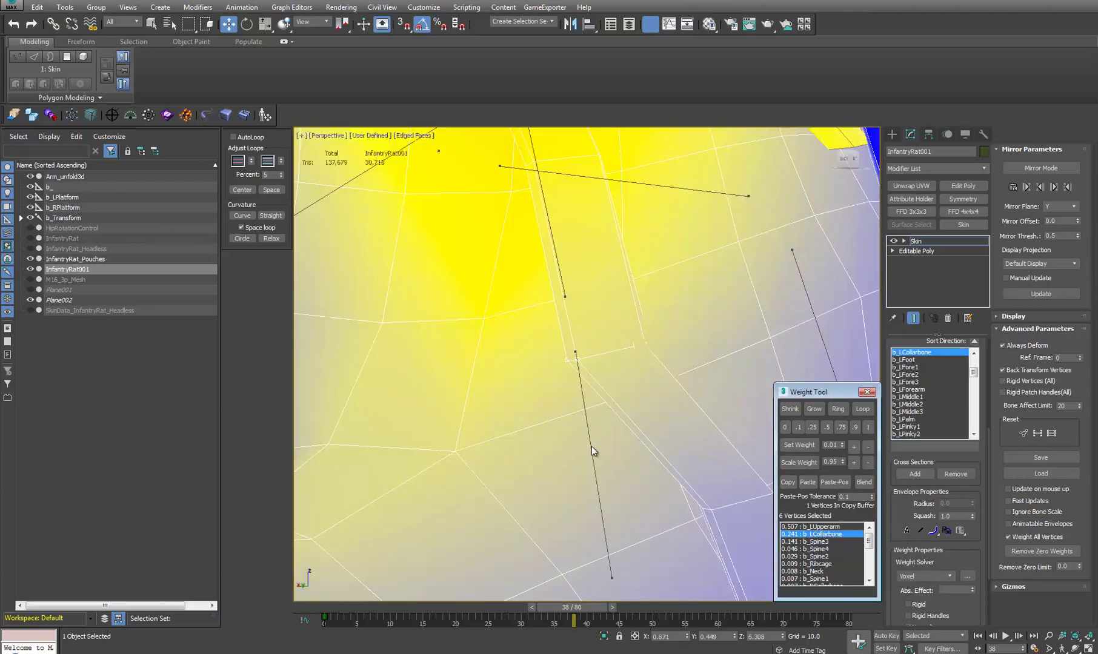
{"action": "scroll", "coordinate": [580, 420], "scroll_direction": "down", "scroll_amount": 3}
{"action": "left_click", "coordinate": [864, 483]}
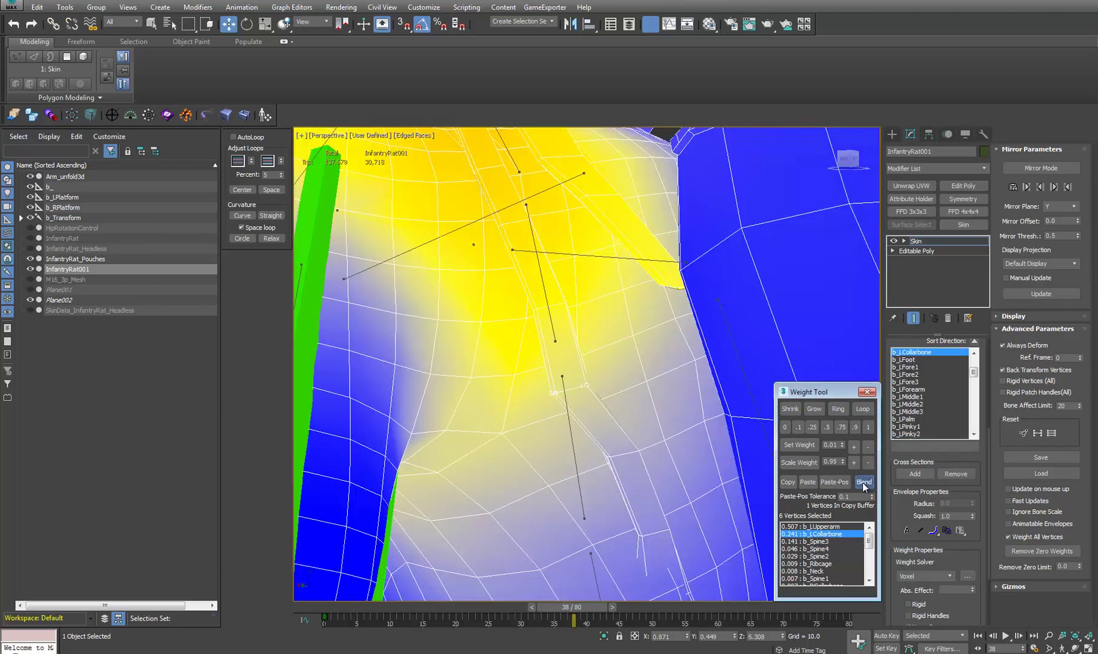
{"action": "left_click", "coordinate": [864, 483]}
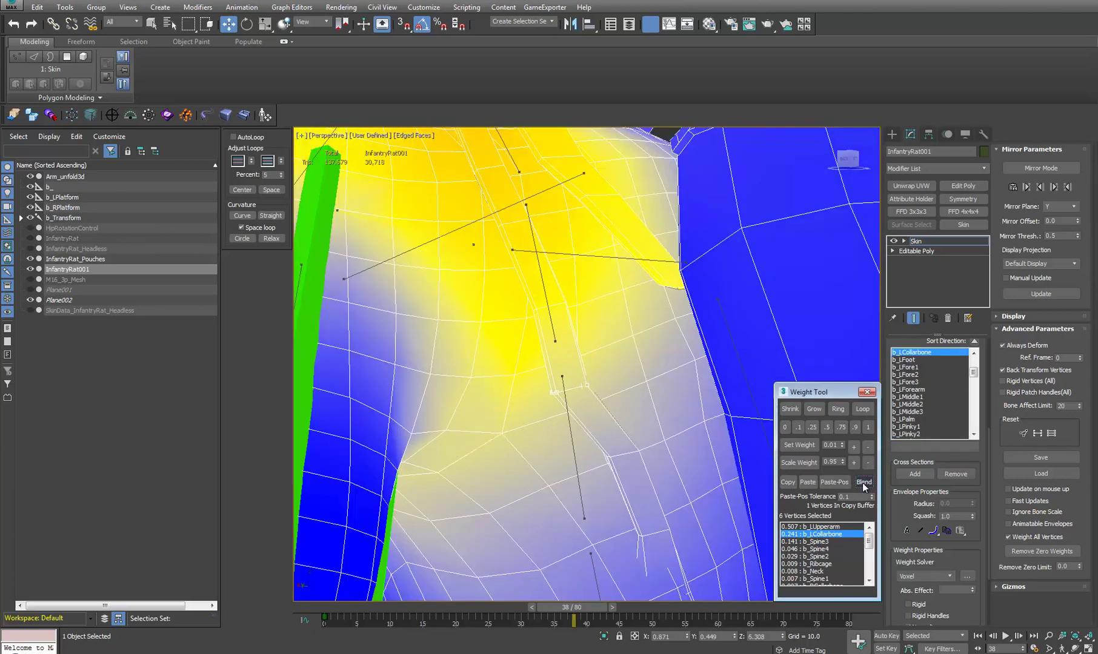
{"action": "left_click", "coordinate": [854, 446]}
{"action": "left_click", "coordinate": [869, 447]}
{"action": "middle_click_drag", "start_coordinate": [563, 429], "coordinate": [610, 622]}
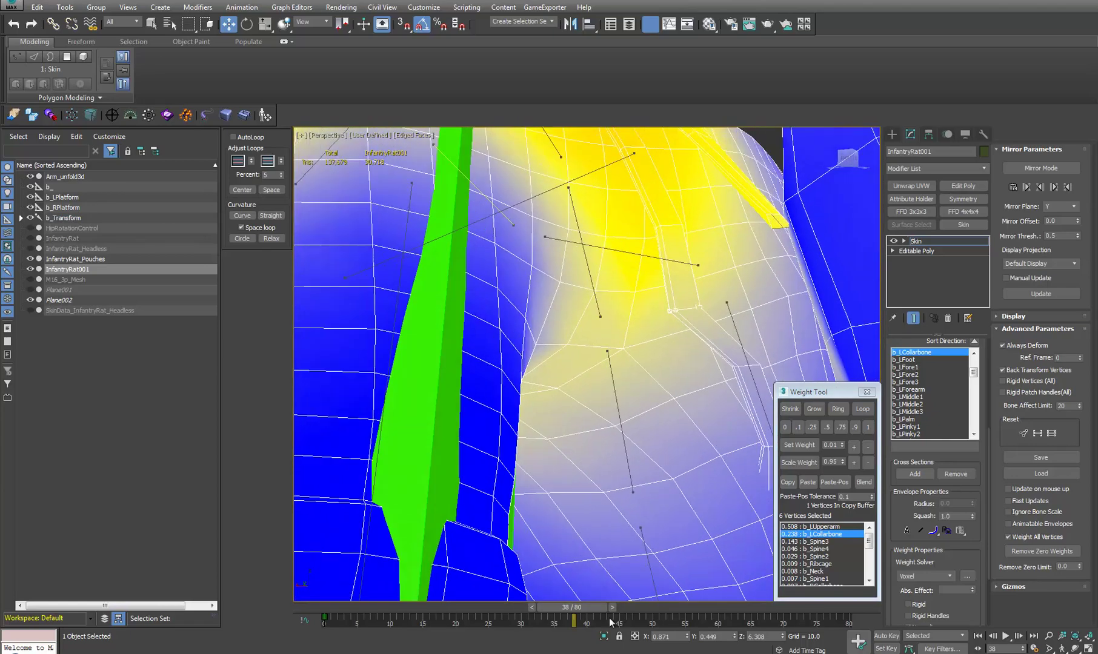
Move the animation to frame 33 and select the six-vertex strap row just below the upper bend
{"action": "left_click_drag", "start_coordinate": [592, 604], "coordinate": [541, 633]}
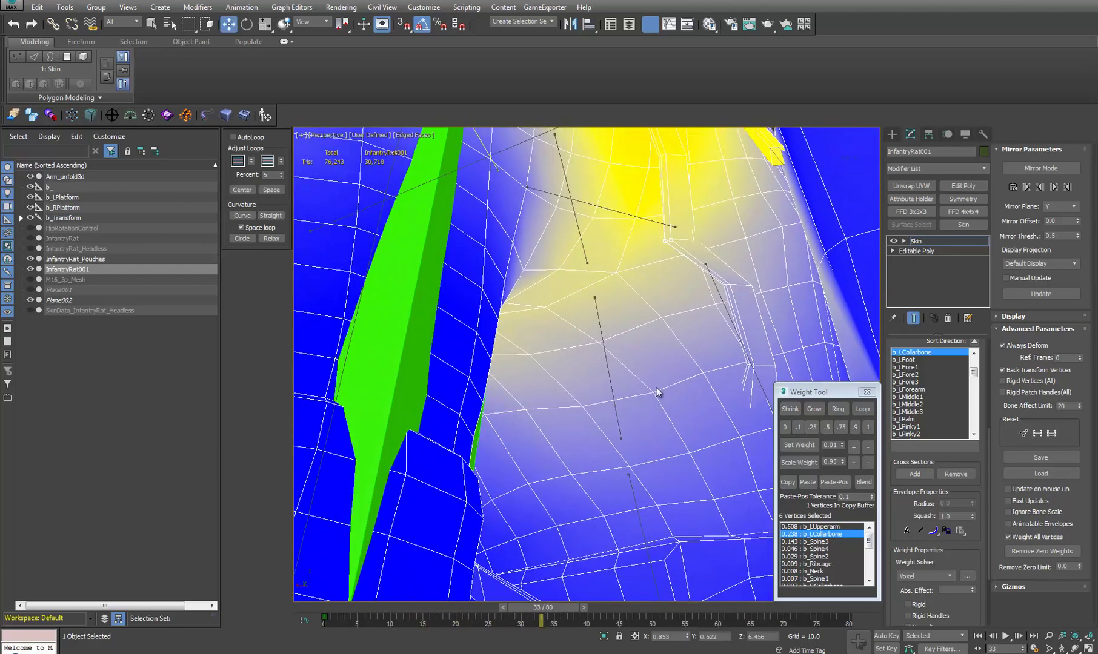
{"action": "left_click", "coordinate": [655, 345]}
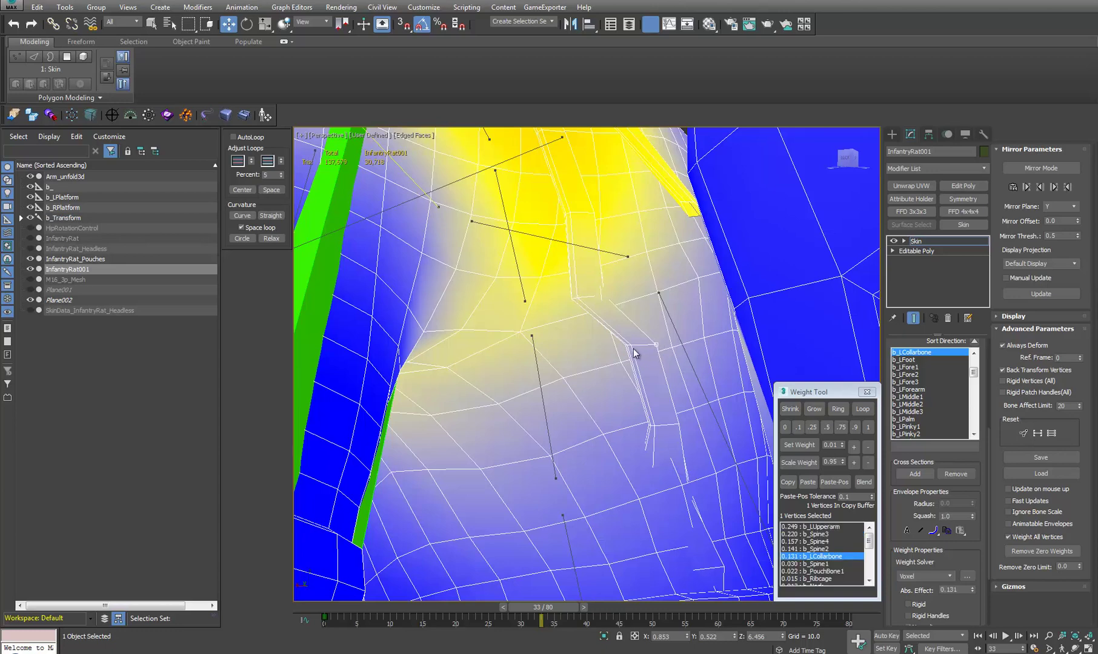
{"action": "left_click", "coordinate": [631, 345], "text": "ctrl"}
{"action": "left_click", "coordinate": [866, 410]}
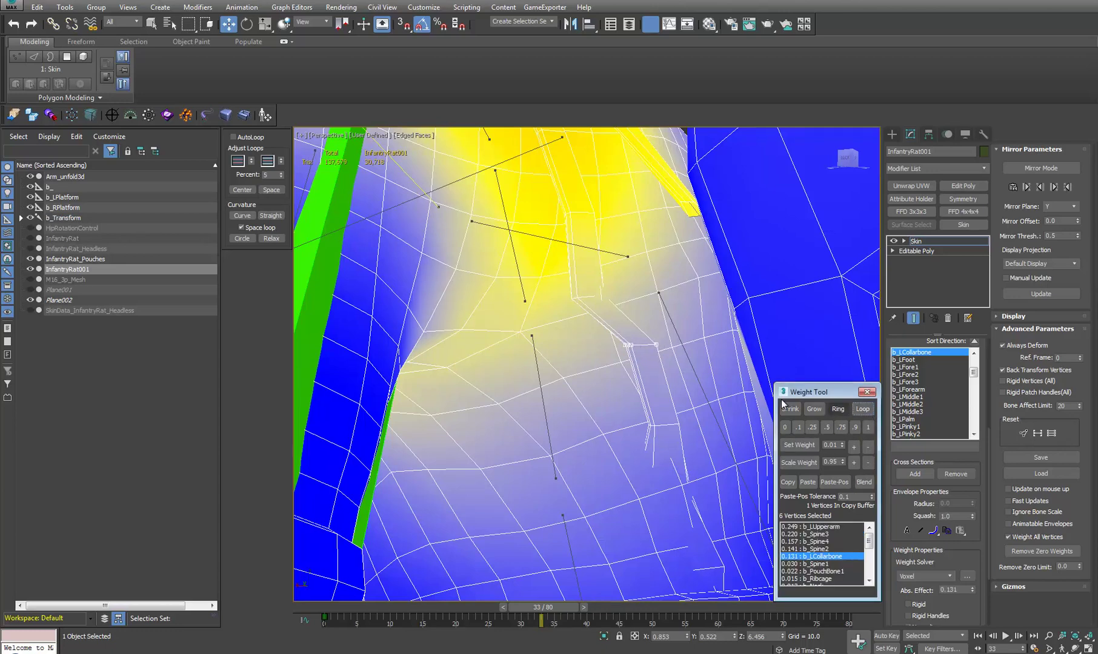
Step the selected strap row's b_Spine3 weight down and back up in 0.01 increments to reach 0.150
{"action": "left_click", "coordinate": [821, 534]}
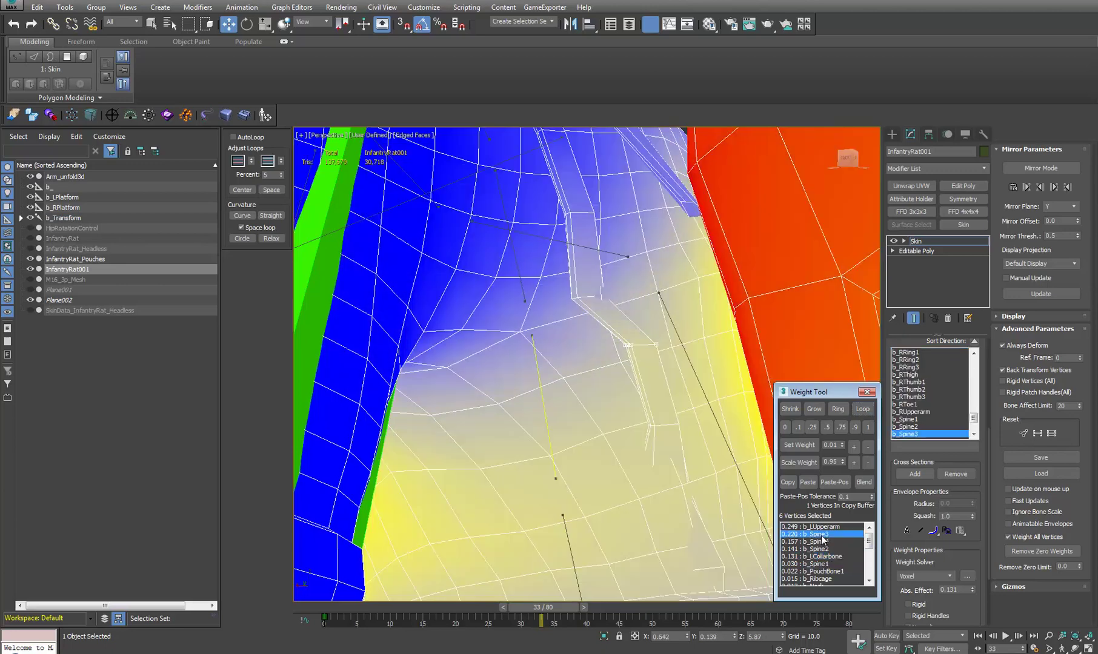
{"action": "left_click", "coordinate": [854, 448]}
{"action": "left_click", "coordinate": [869, 449]}
{"action": "left_click", "coordinate": [869, 449]}
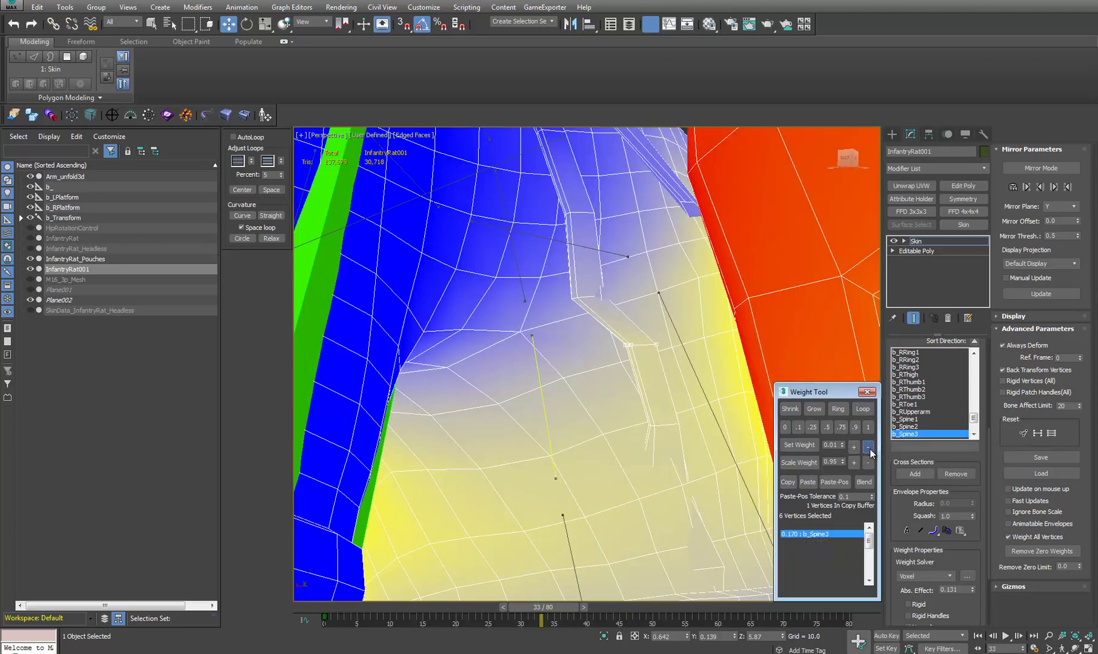
{"action": "left_click", "coordinate": [869, 449]}
{"action": "left_click", "coordinate": [869, 449]}
{"action": "left_click", "coordinate": [869, 448]}
{"action": "left_click", "coordinate": [869, 449]}
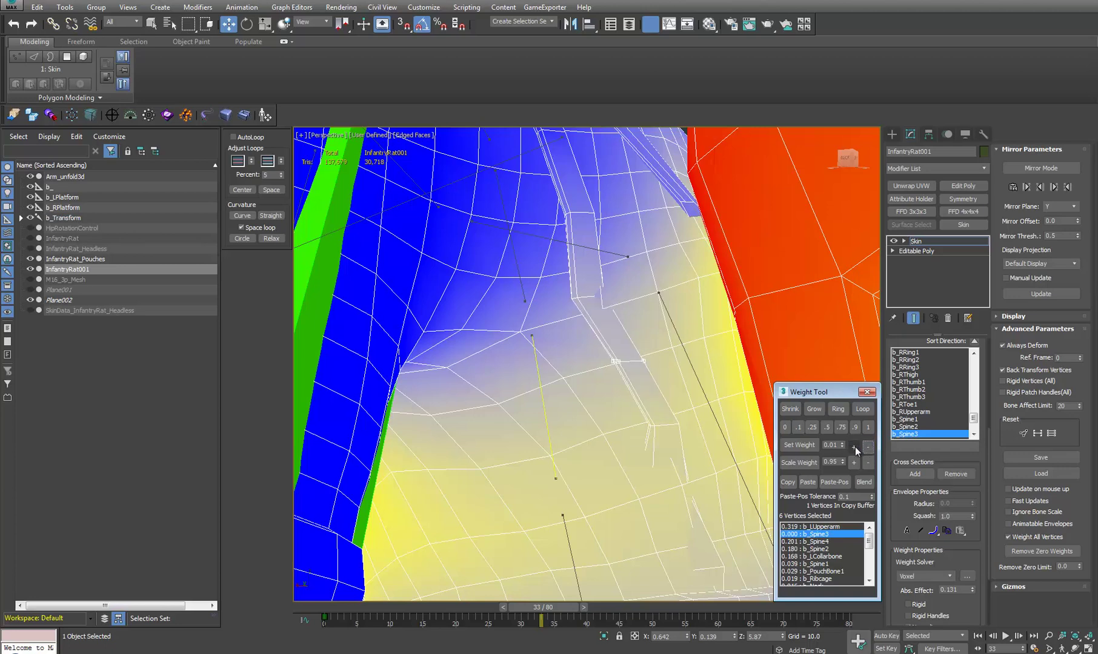
{"action": "left_click", "coordinate": [855, 447]}
{"action": "left_click", "coordinate": [855, 447]}
{"action": "left_click", "coordinate": [855, 447]}
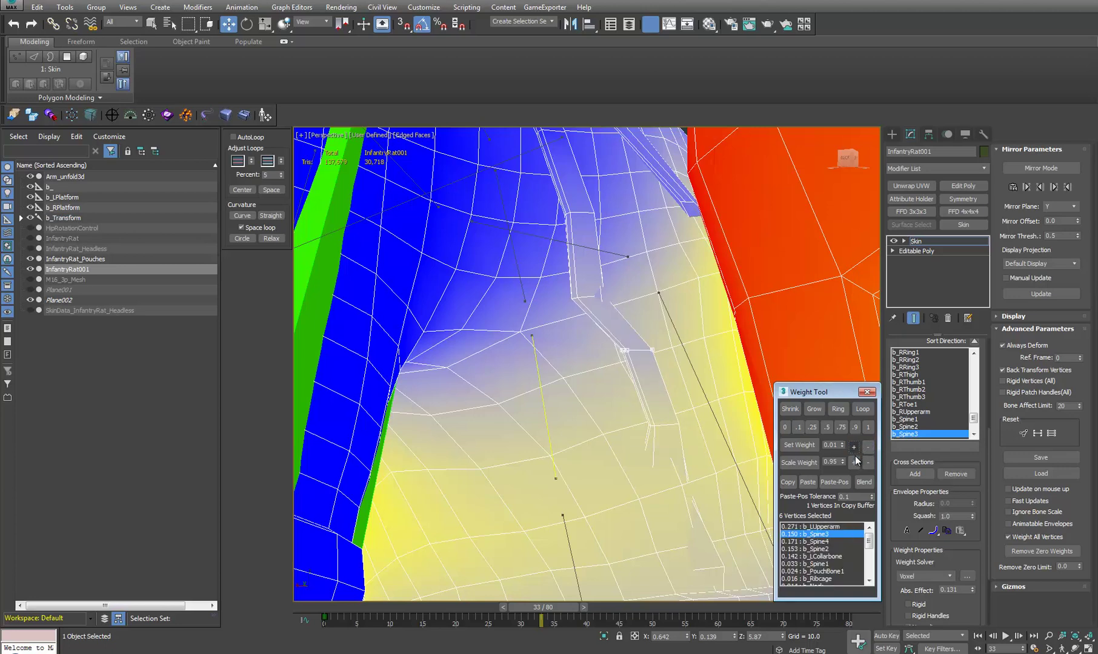
Raise the same strap row's b_LUpperarm weight in 0.01 increments to 0.321, checking the strap against the torso
{"action": "left_click", "coordinate": [831, 527]}
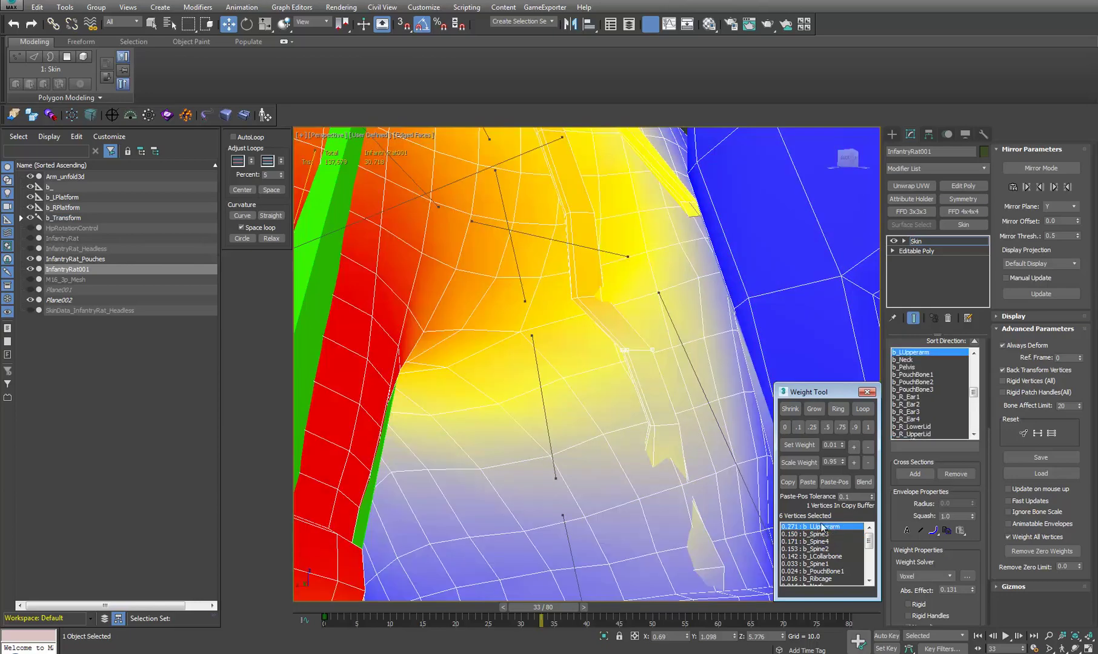
{"action": "middle_click_drag", "start_coordinate": [673, 465], "coordinate": [742, 505], "text": "alt"}
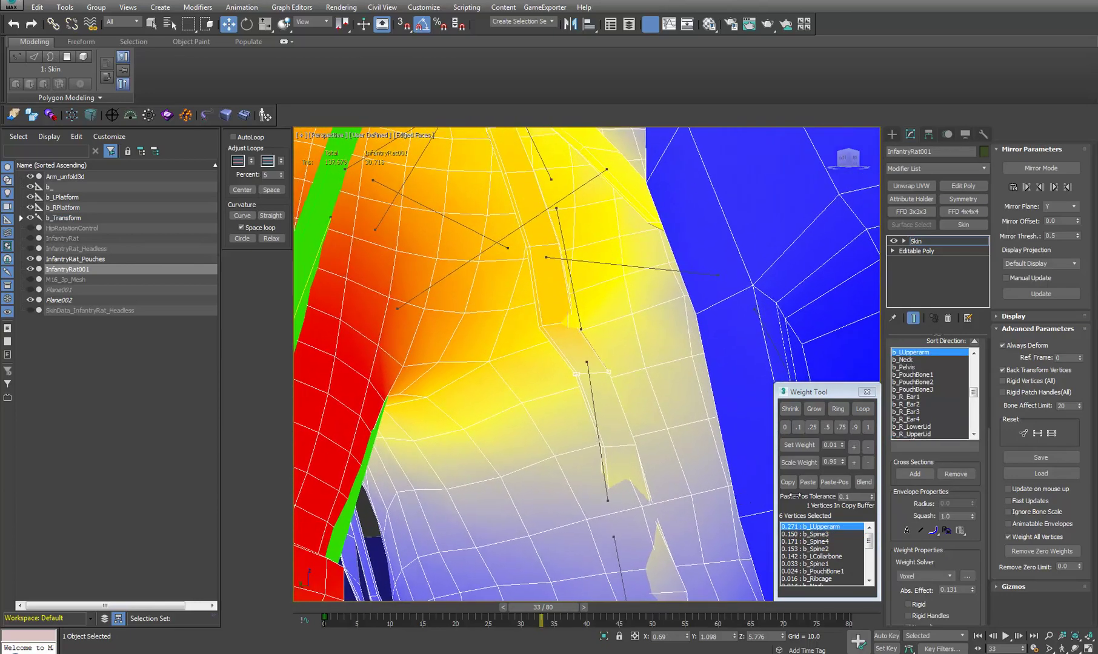
{"action": "left_click", "coordinate": [857, 447]}
{"action": "left_click", "coordinate": [857, 448]}
{"action": "left_click", "coordinate": [856, 447]}
{"action": "left_click", "coordinate": [857, 447]}
{"action": "left_click", "coordinate": [856, 447]}
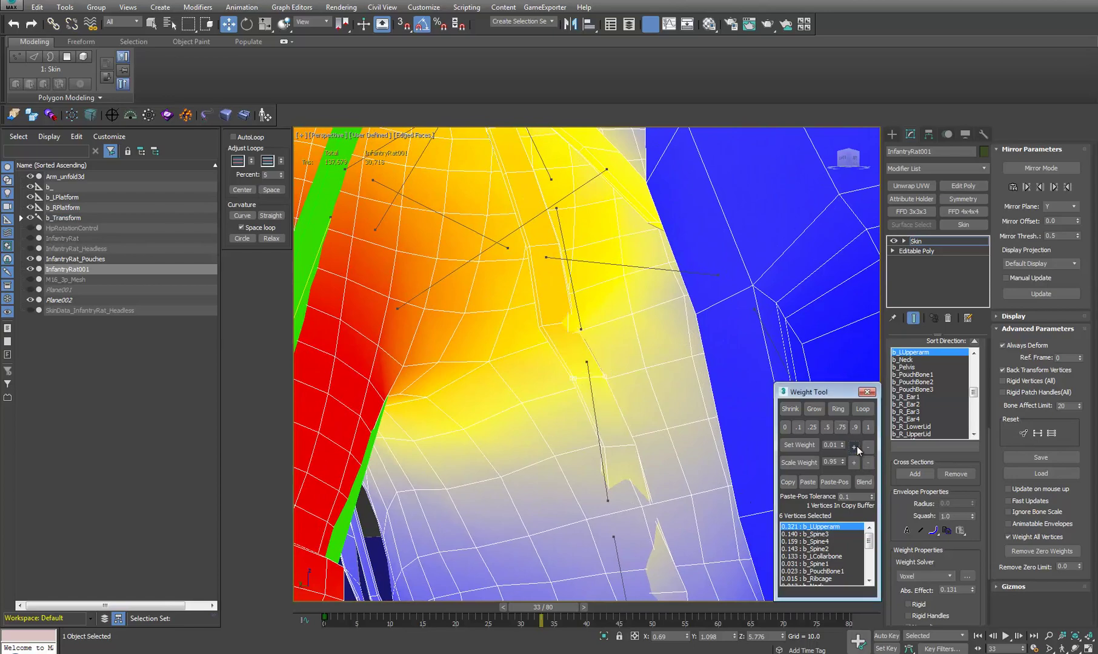
{"action": "left_click", "coordinate": [856, 447]}
{"action": "left_click", "coordinate": [857, 447]}
{"action": "middle_click_drag", "start_coordinate": [599, 445], "coordinate": [626, 440], "text": "alt"}
{"action": "key", "text": "ctrl+z"}
{"action": "middle_click_drag", "start_coordinate": [589, 389], "coordinate": [600, 390], "text": "alt"}
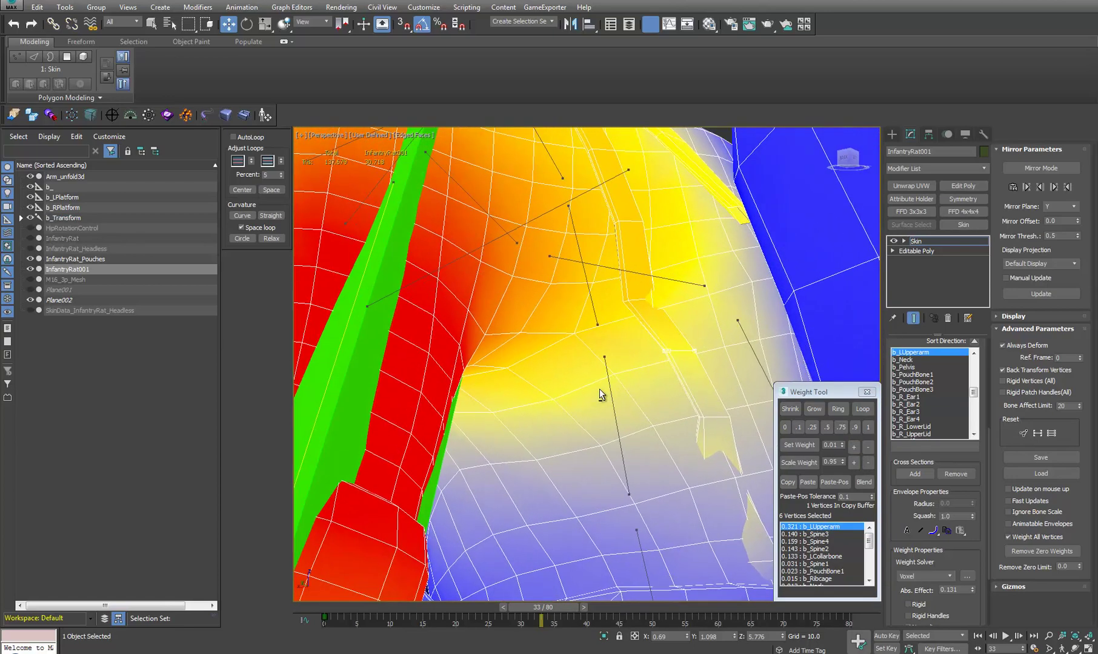
Copy the weights of the vertex beside the upper bend and paste them onto the bend's six-vertex strap row
{"action": "left_click", "coordinate": [651, 312]}
{"action": "left_click", "coordinate": [798, 487]}
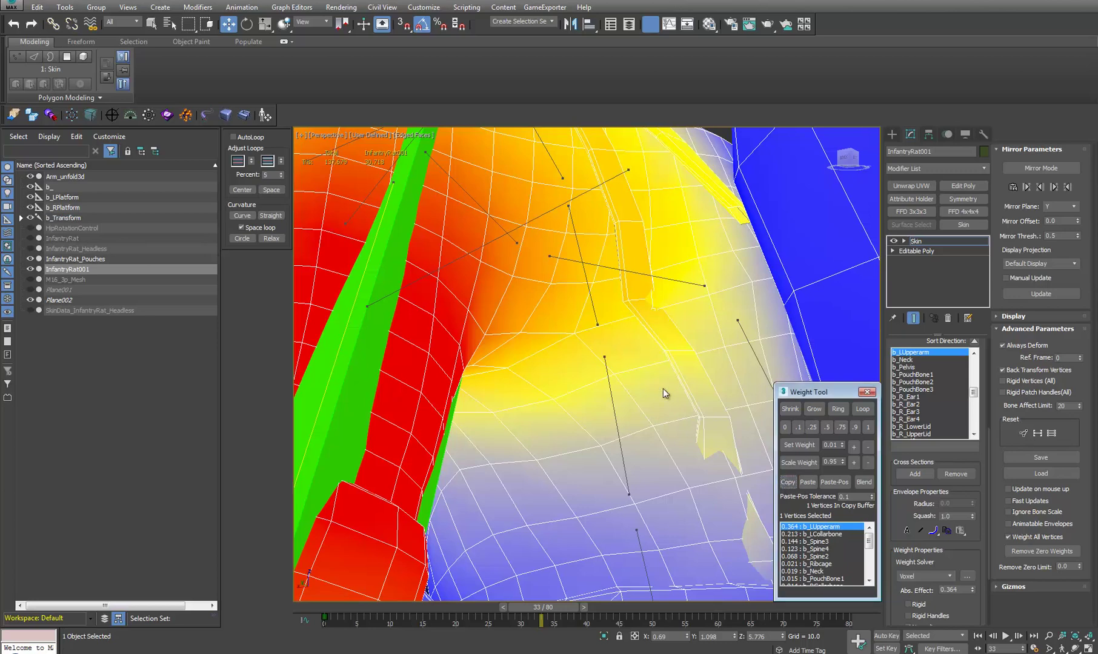
{"action": "left_click", "coordinate": [630, 299], "text": "ctrl"}
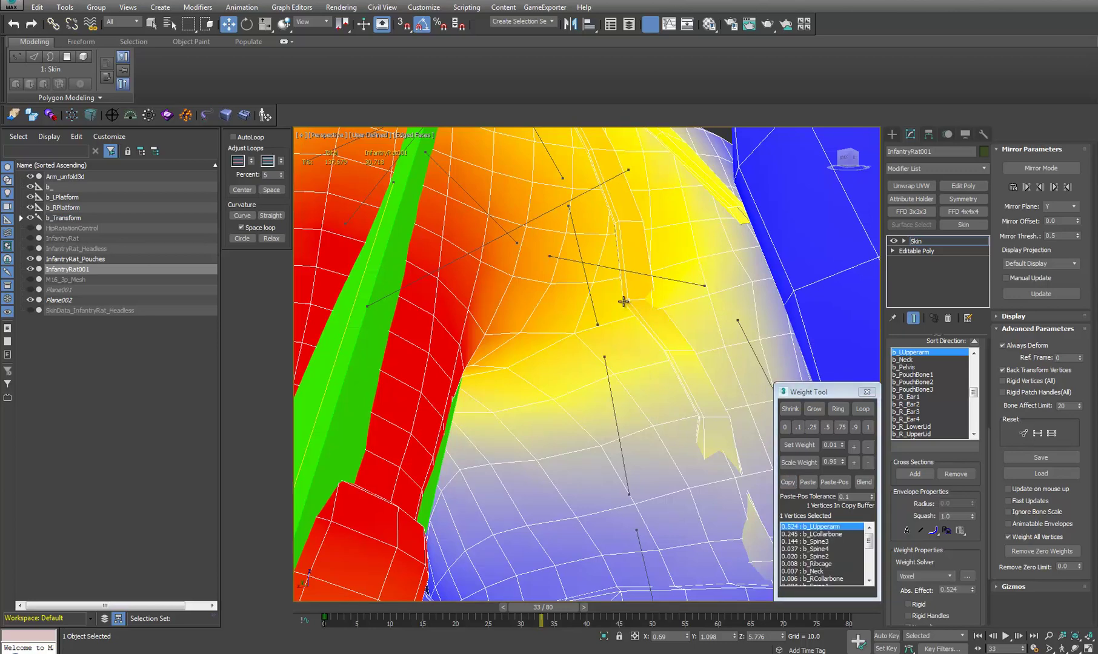
{"action": "left_click", "coordinate": [861, 412]}
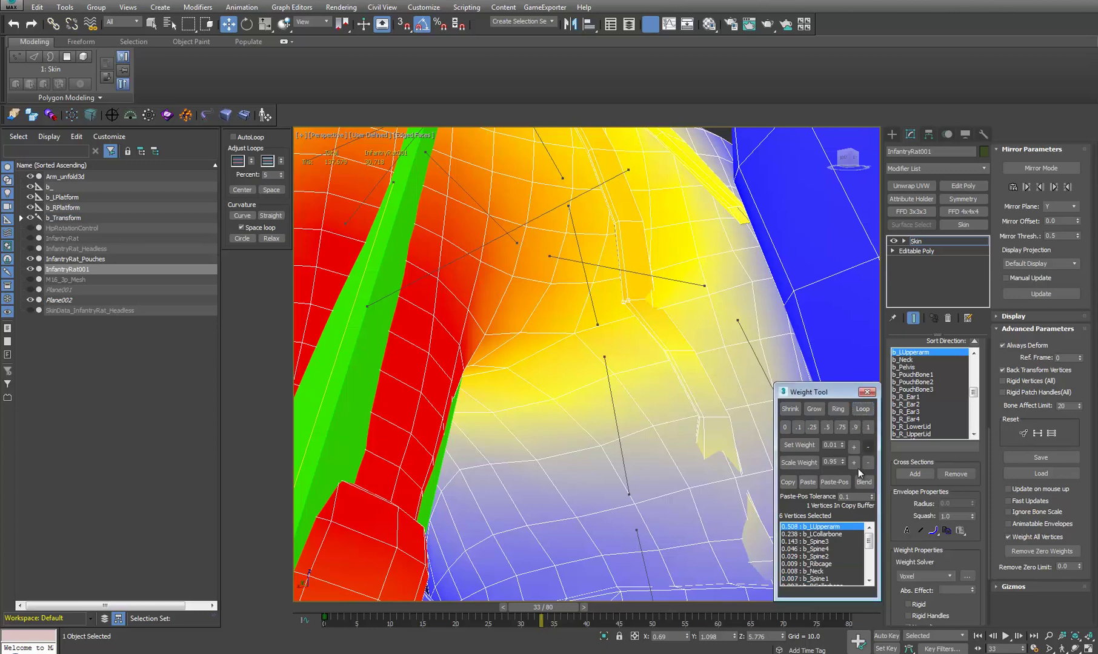
{"action": "left_click", "coordinate": [810, 483]}
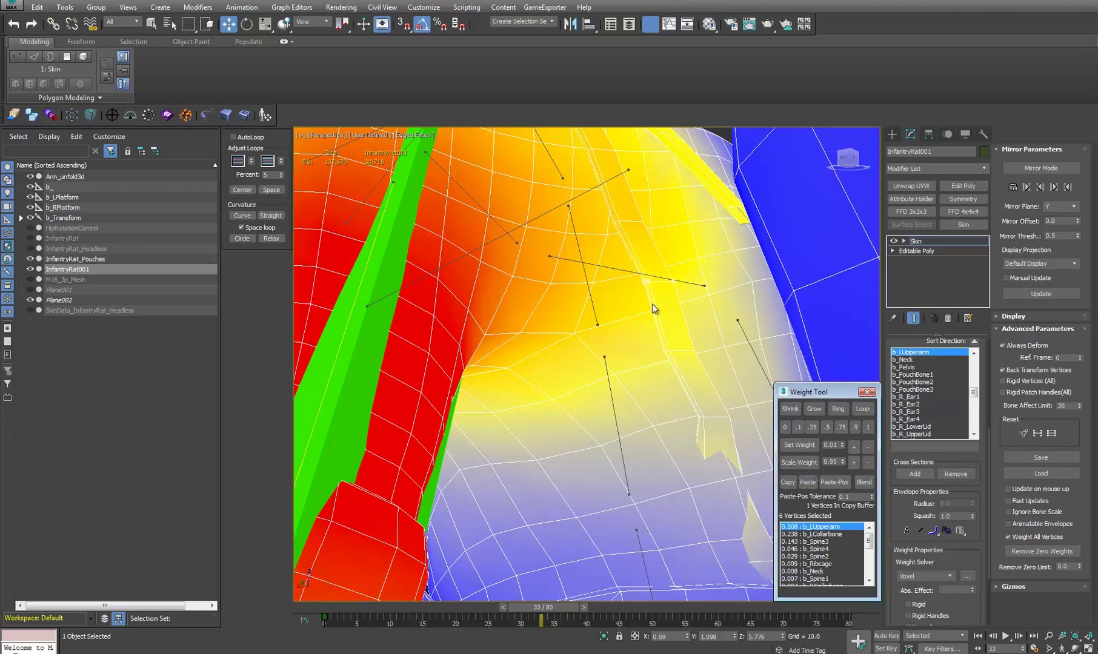
Copy the weights of a vertex higher on the torso and paste them onto the six-vertex strap row beneath it
{"action": "left_click", "coordinate": [650, 227]}
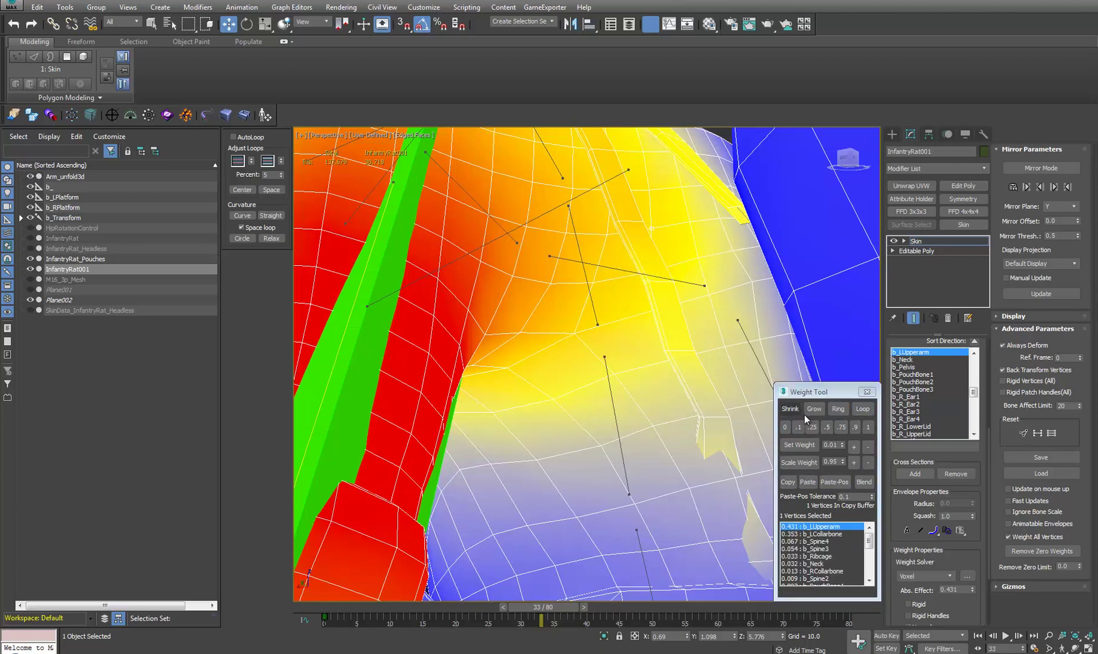
{"action": "middle_click_drag", "start_coordinate": [624, 242], "coordinate": [629, 282]}
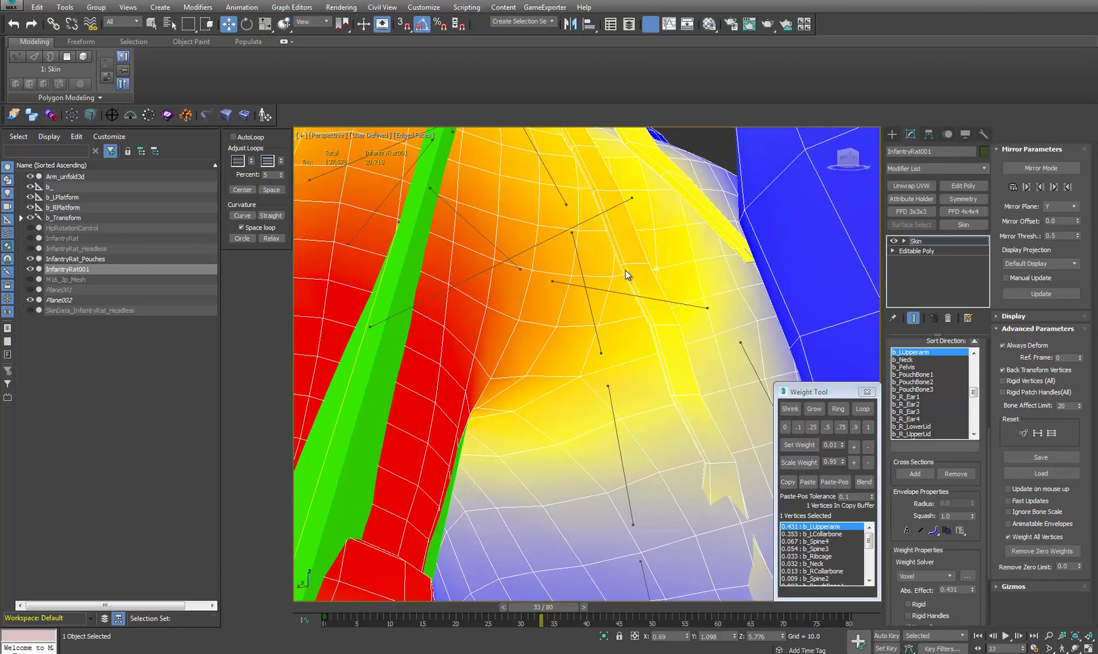
{"action": "left_click", "coordinate": [624, 264]}
{"action": "left_click", "coordinate": [863, 409]}
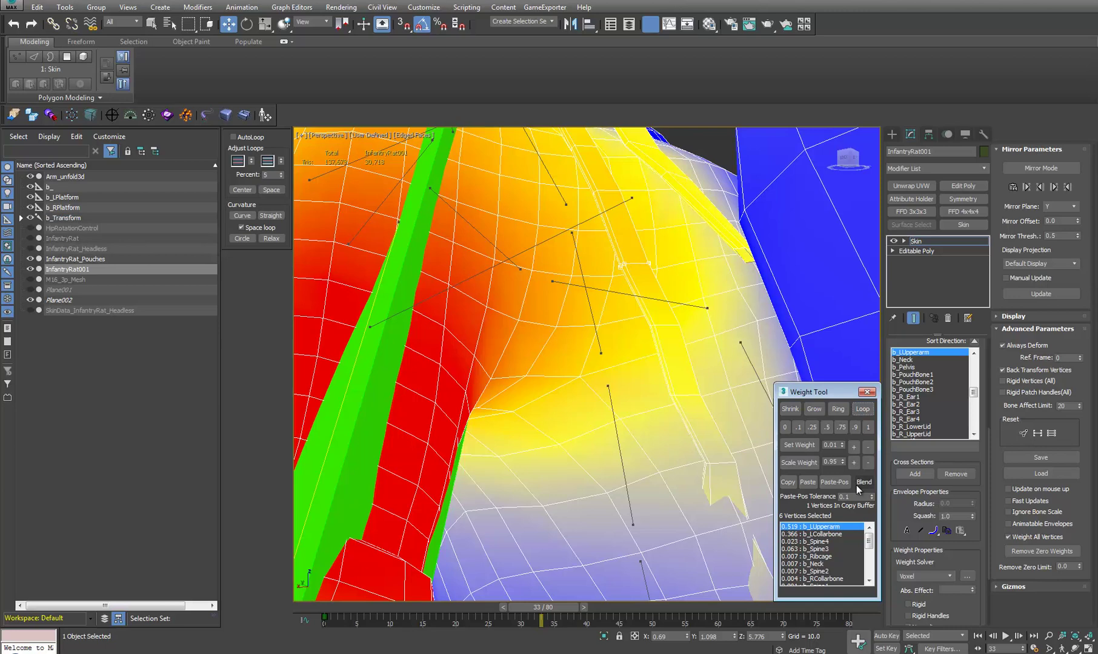
{"action": "left_click", "coordinate": [807, 484]}
Copy a vertex's weights at the lower bend, select the adjacent six-vertex strap row in wireframe, and paste the weights onto it
{"action": "middle_click_drag", "start_coordinate": [643, 362], "coordinate": [593, 347]}
{"action": "scroll", "coordinate": [636, 447], "scroll_direction": "down", "scroll_amount": 3}
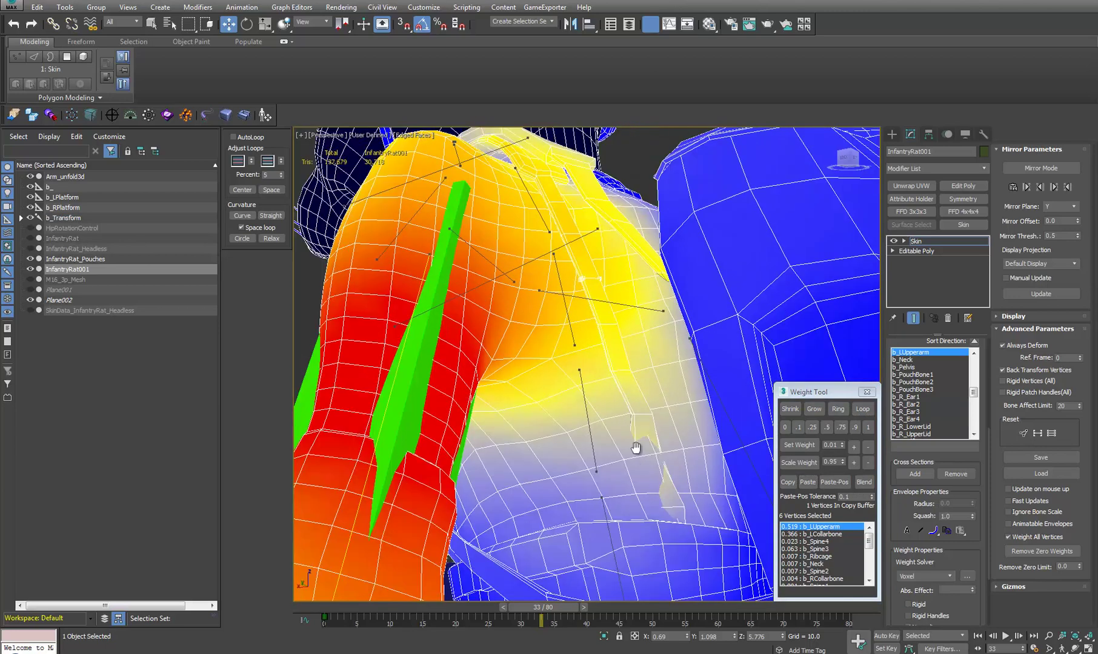
{"action": "middle_click_drag", "start_coordinate": [636, 447], "coordinate": [644, 429]}
{"action": "scroll", "coordinate": [644, 430], "scroll_direction": "up", "scroll_amount": 3}
{"action": "left_click", "coordinate": [660, 420]}
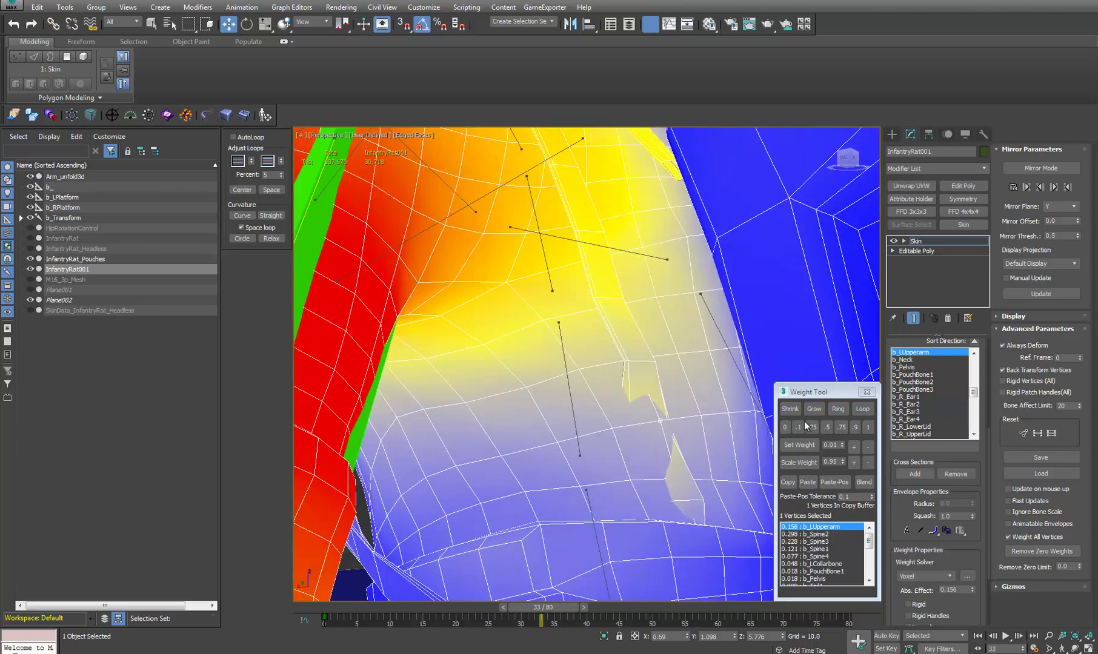
{"action": "middle_click_drag", "start_coordinate": [677, 435], "coordinate": [671, 435], "text": "alt"}
{"action": "key", "text": "F3"}
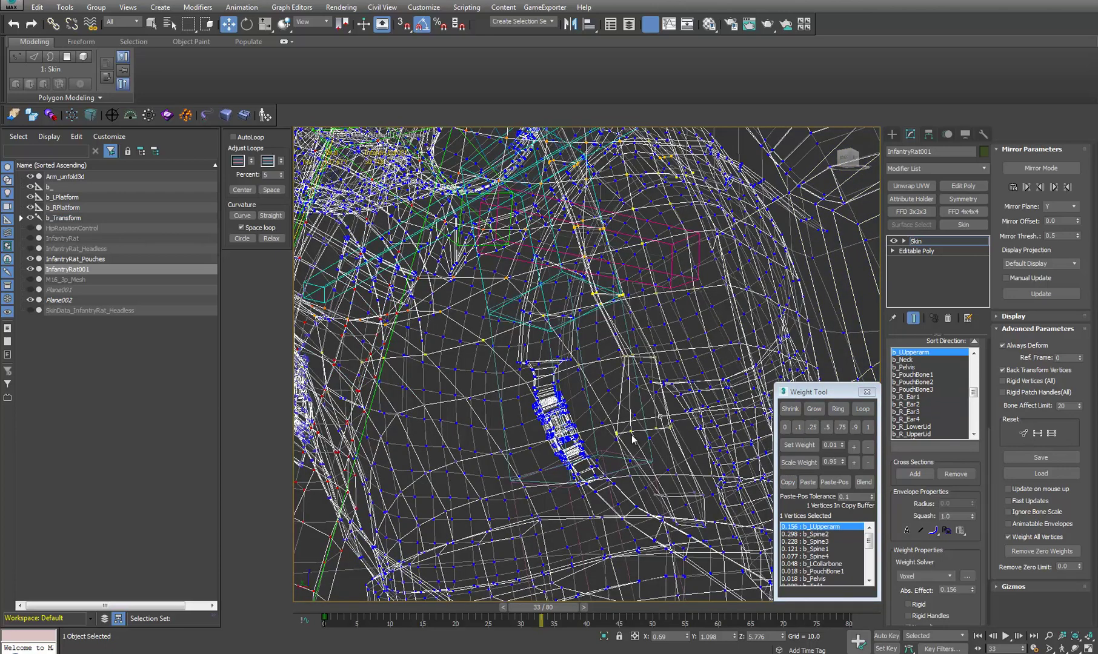
{"action": "left_click", "coordinate": [631, 431]}
{"action": "left_click", "coordinate": [854, 411]}
{"action": "key", "text": "F3"}
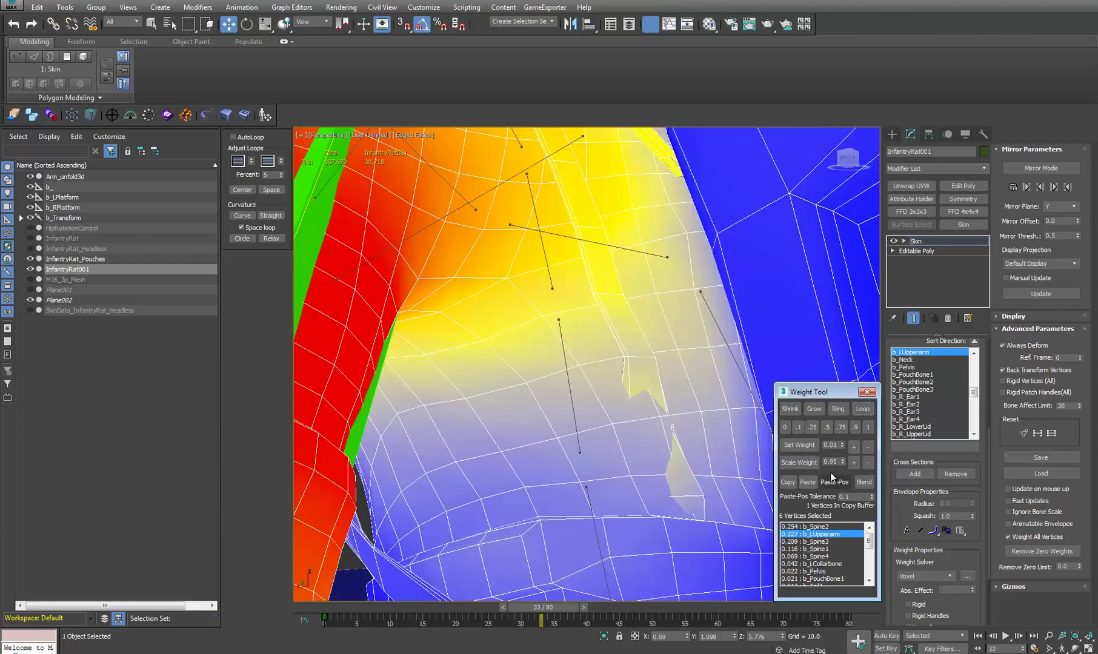
{"action": "left_click", "coordinate": [809, 481]}
{"action": "middle_click_drag", "start_coordinate": [696, 476], "coordinate": [651, 594], "text": "alt"}
{"action": "scroll", "coordinate": [659, 487], "scroll_direction": "down", "scroll_amount": 2}
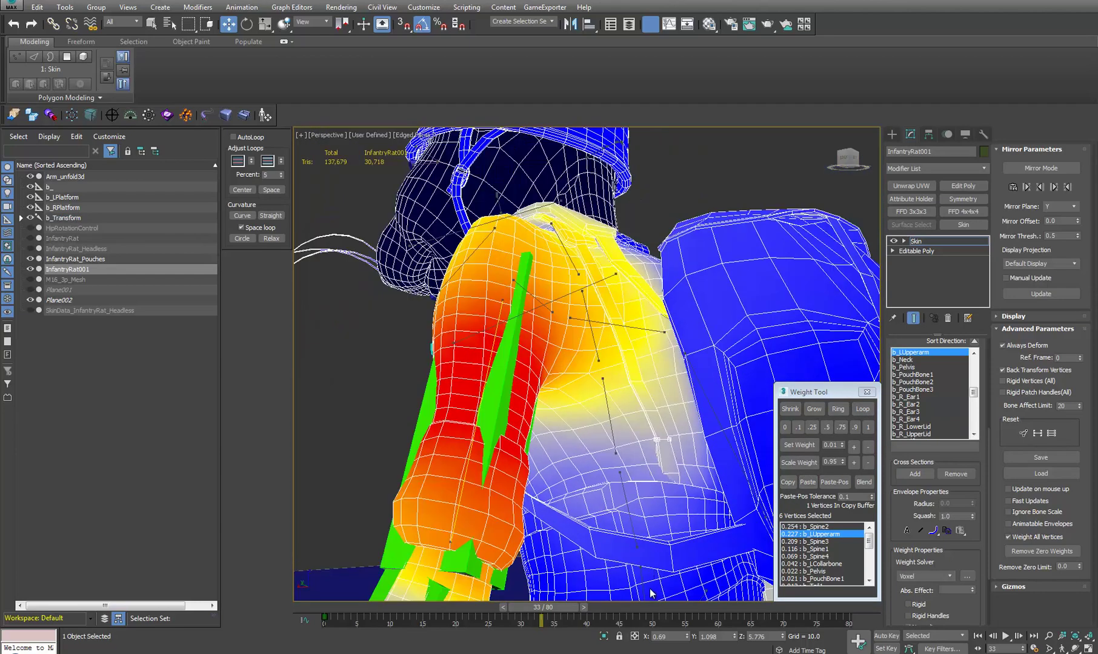
Scrub the walk animation to check how the shoulder and backpack strap deform, briefly showing the InfantryRat mesh for comparison
{"action": "left_click_drag", "start_coordinate": [553, 605], "coordinate": [495, 619]}
{"action": "key", "text": "w"}
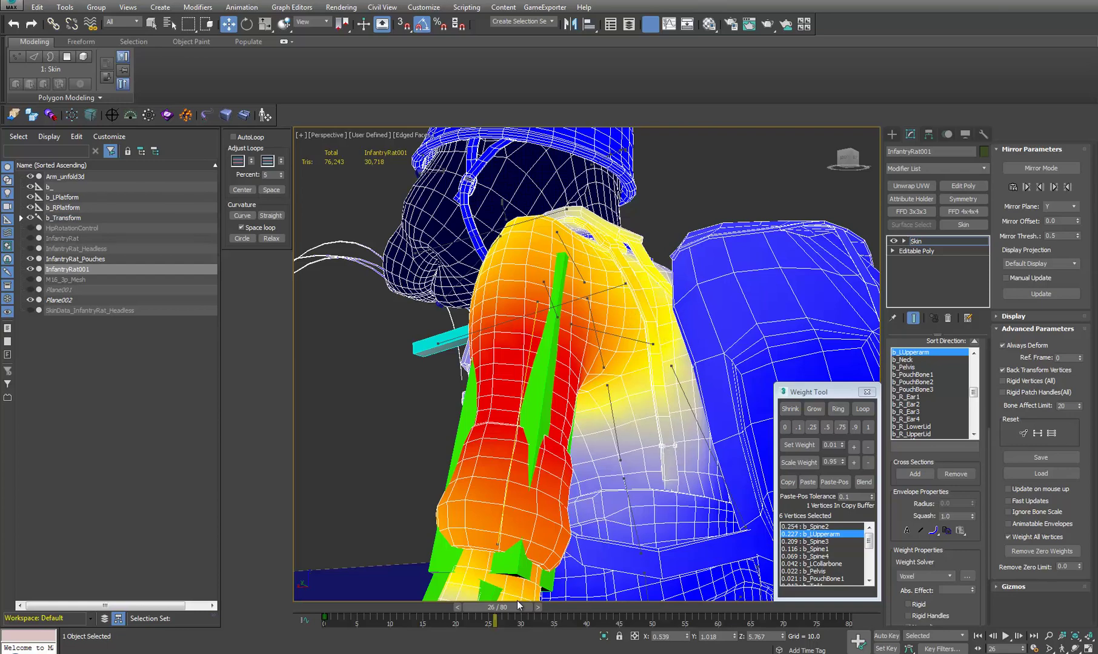
{"action": "left_click_drag", "start_coordinate": [513, 606], "coordinate": [820, 651]}
{"action": "middle_click_drag", "start_coordinate": [618, 415], "coordinate": [711, 373], "text": "alt"}
{"action": "scroll", "coordinate": [711, 373], "scroll_direction": "up", "scroll_amount": 3}
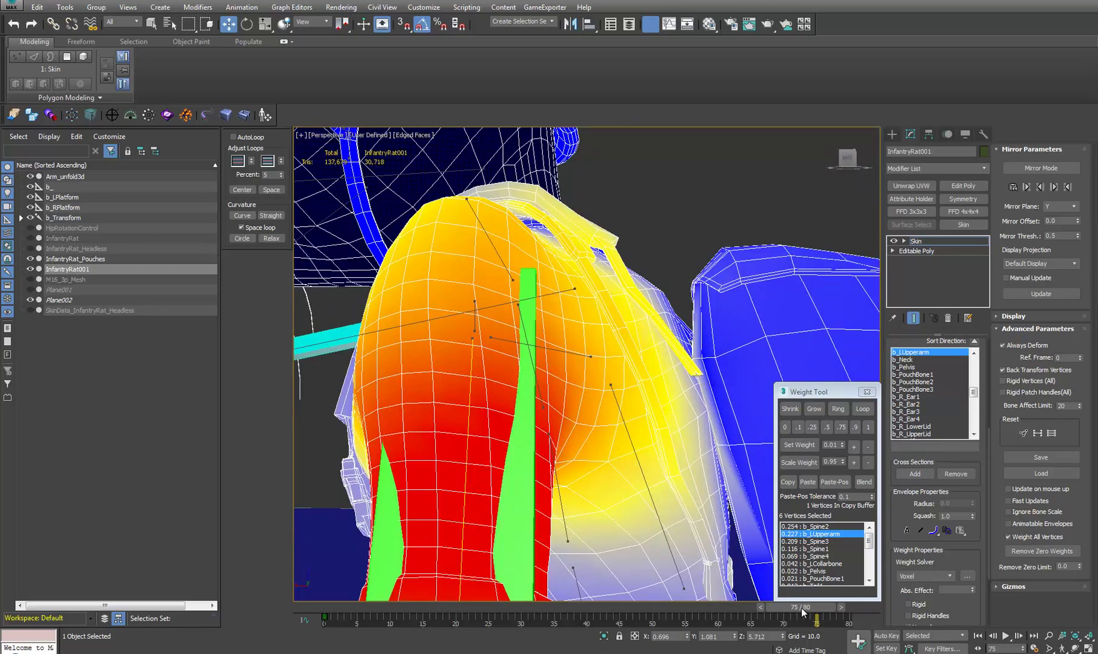
{"action": "left_click_drag", "start_coordinate": [803, 613], "coordinate": [637, 602]}
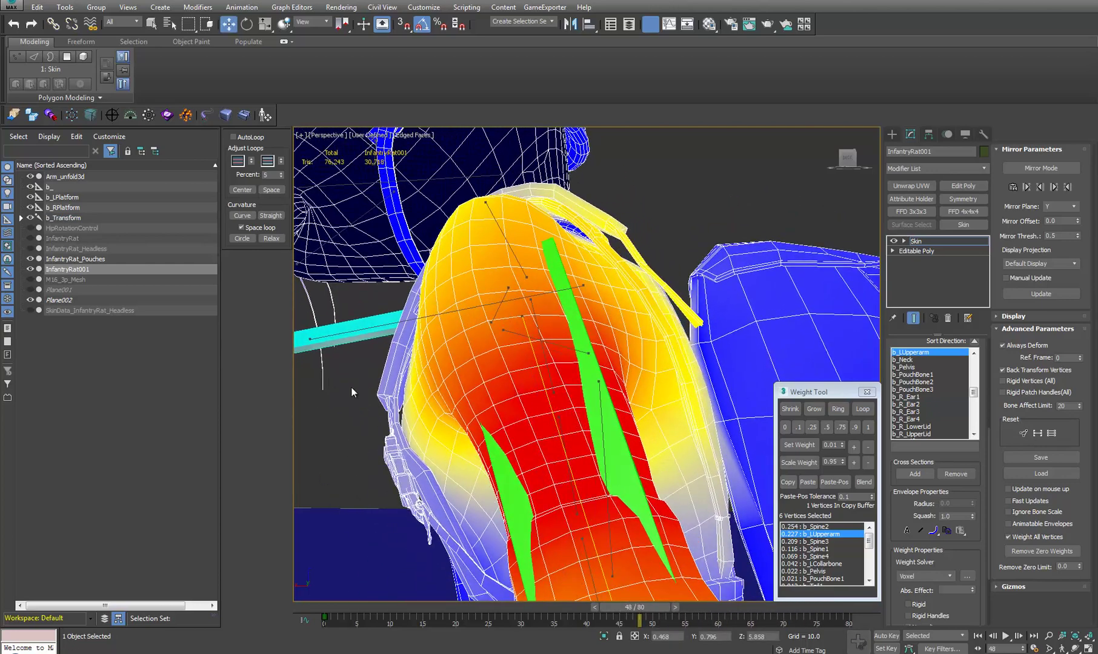
{"action": "left_click", "coordinate": [29, 238]}
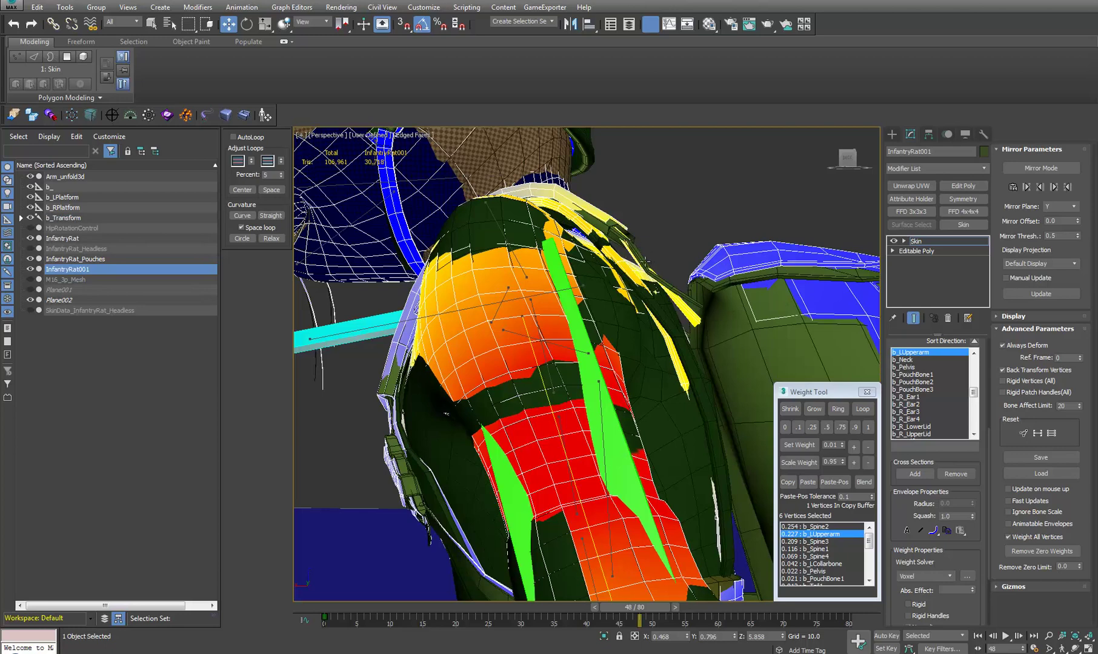
{"action": "left_click", "coordinate": [31, 240]}
Select a vertex loop on the left upper arm, grow it to 117 vertices toward the shoulder, and blend their weights
{"action": "scroll", "coordinate": [477, 358], "scroll_direction": "down", "scroll_amount": 8}
{"action": "middle_click_drag", "start_coordinate": [607, 397], "coordinate": [680, 349]}
{"action": "scroll", "coordinate": [680, 350], "scroll_direction": "up", "scroll_amount": 6}
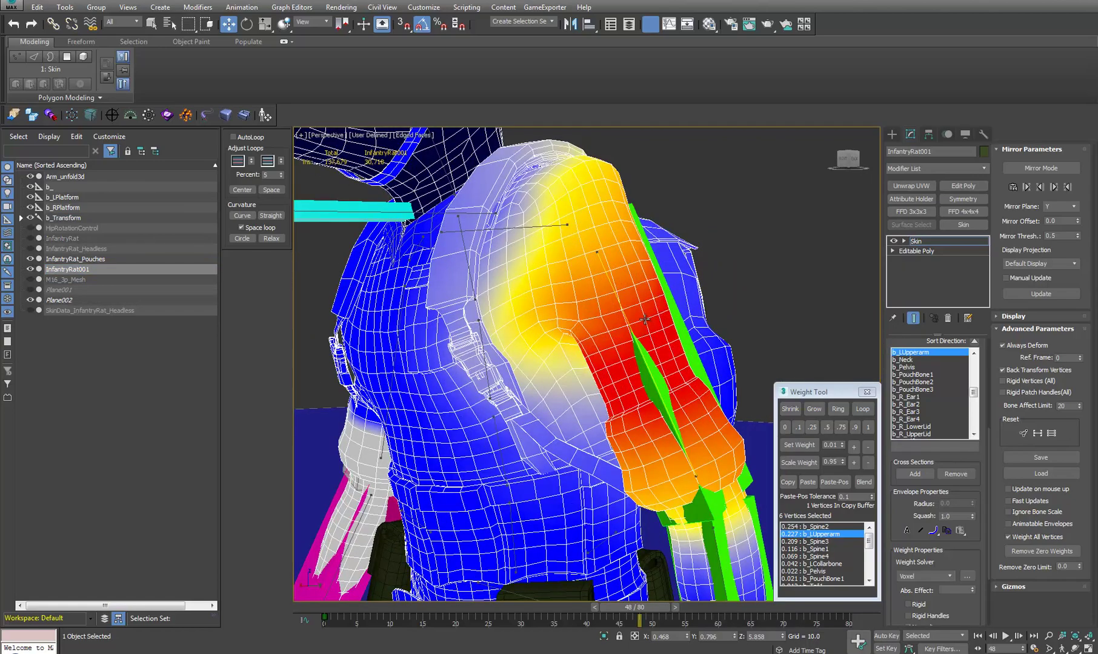
{"action": "left_click", "coordinate": [663, 315]}
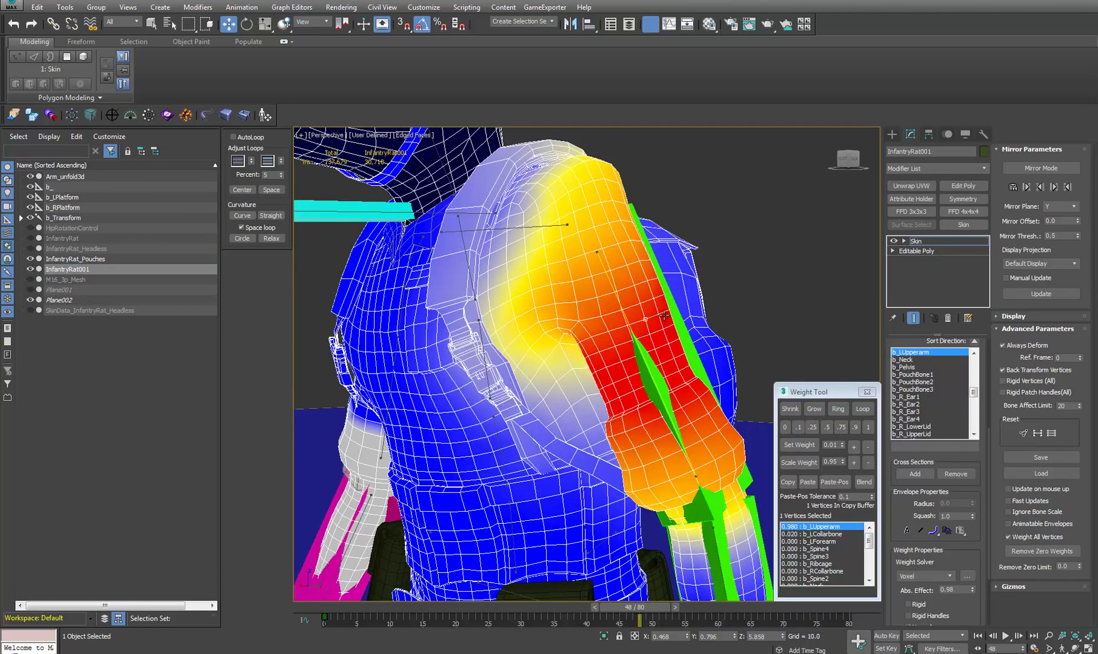
{"action": "left_click", "coordinate": [856, 407]}
{"action": "left_click", "coordinate": [814, 409]}
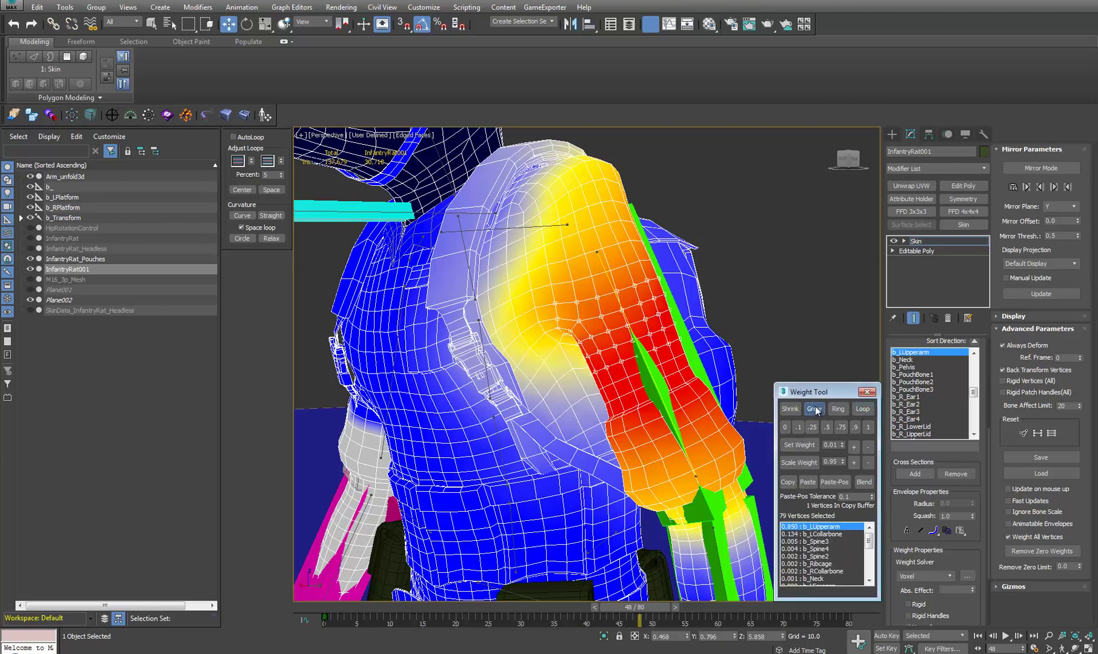
{"action": "left_click", "coordinate": [792, 410]}
{"action": "left_click", "coordinate": [814, 409]}
{"action": "middle_click_drag", "start_coordinate": [642, 290], "coordinate": [589, 304], "text": "alt"}
{"action": "scroll", "coordinate": [649, 365], "scroll_direction": "down", "scroll_amount": 3}
{"action": "scroll", "coordinate": [669, 374], "scroll_direction": "down", "scroll_amount": 3}
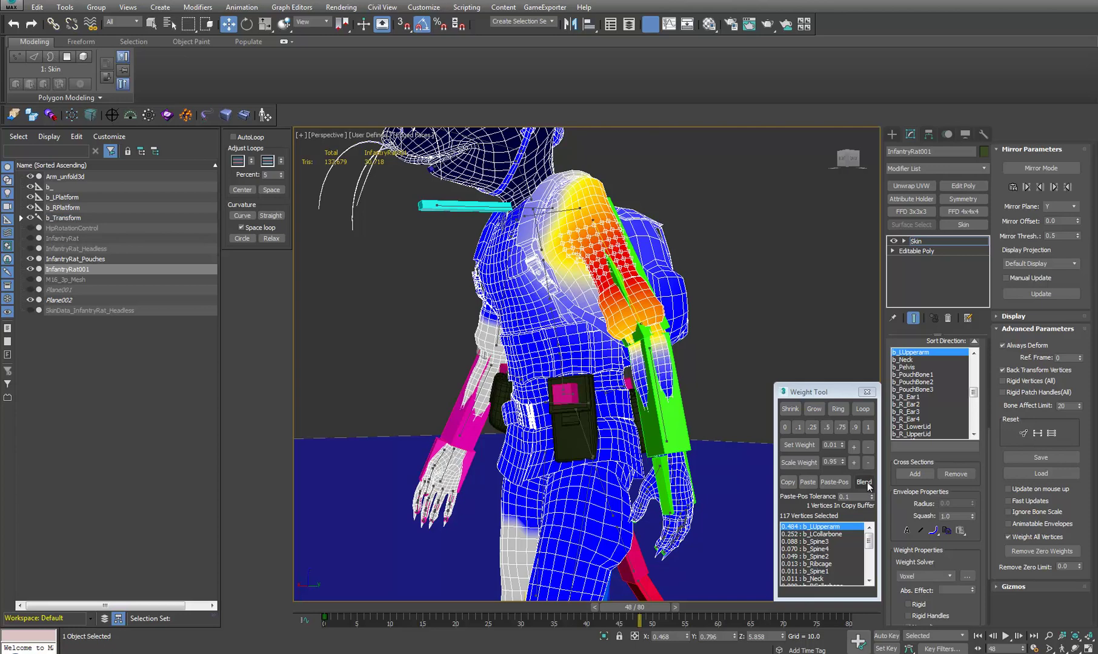
{"action": "left_click", "coordinate": [823, 480]}
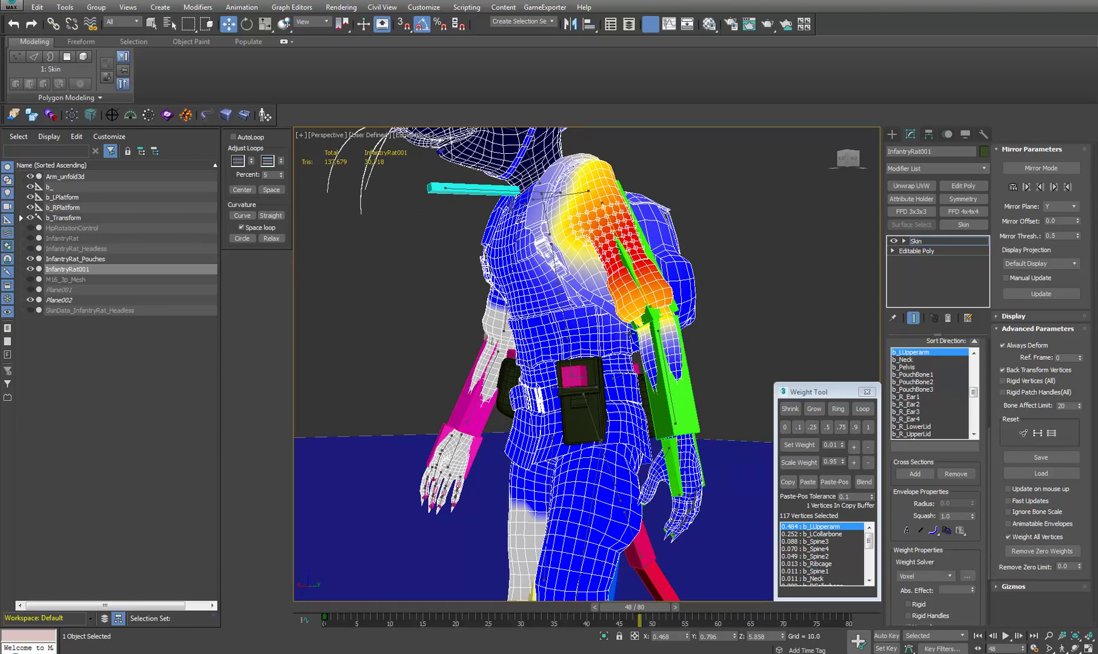
Hide InfantryRat001 and show the textured InfantryRat mesh in its place, viewing the whole character from the front
{"action": "middle_click_drag", "start_coordinate": [630, 334], "coordinate": [587, 415]}
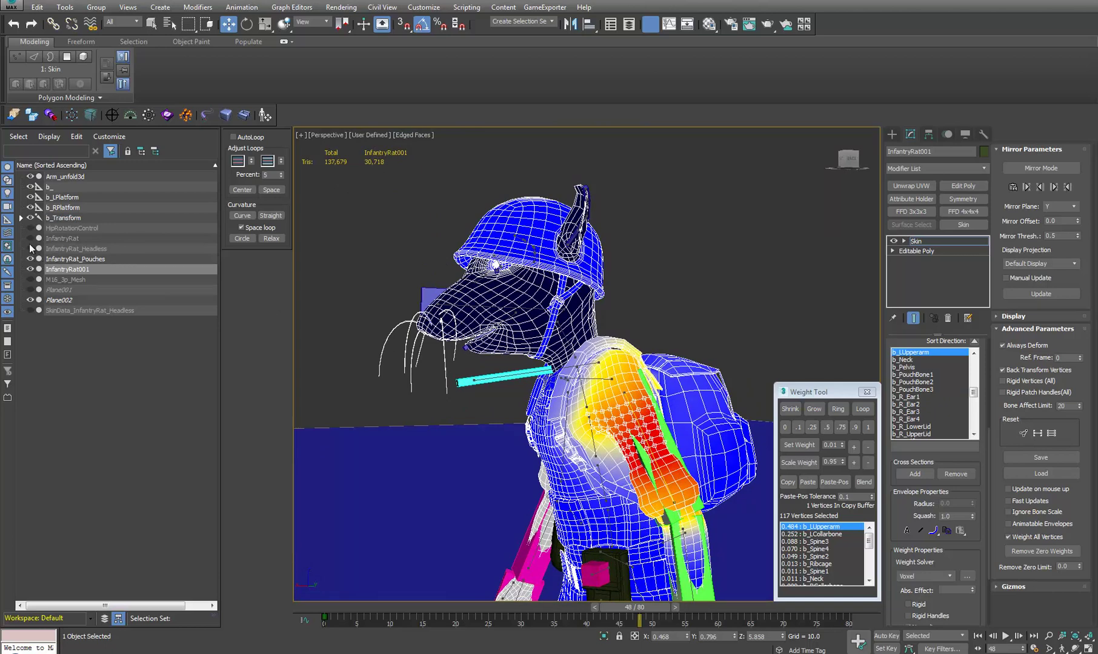
{"action": "left_click", "coordinate": [30, 238]}
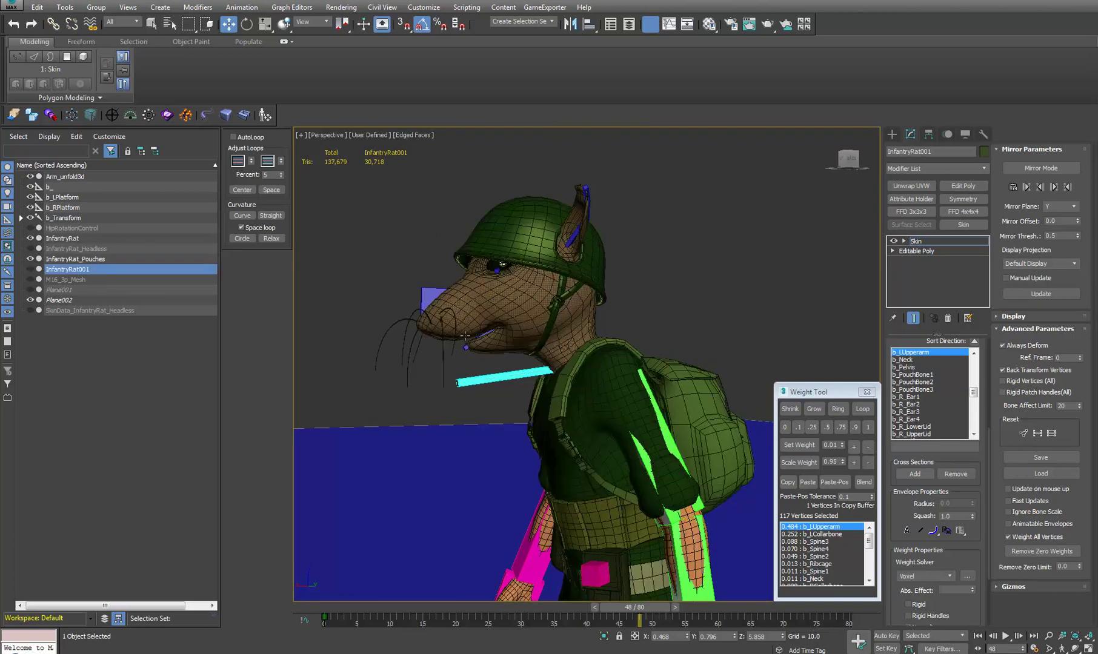
{"action": "middle_click_drag", "start_coordinate": [515, 333], "coordinate": [516, 379], "text": "alt"}
{"action": "middle_click_drag", "start_coordinate": [516, 379], "coordinate": [500, 327]}
{"action": "middle_click_drag", "start_coordinate": [552, 386], "coordinate": [458, 432], "text": "alt"}
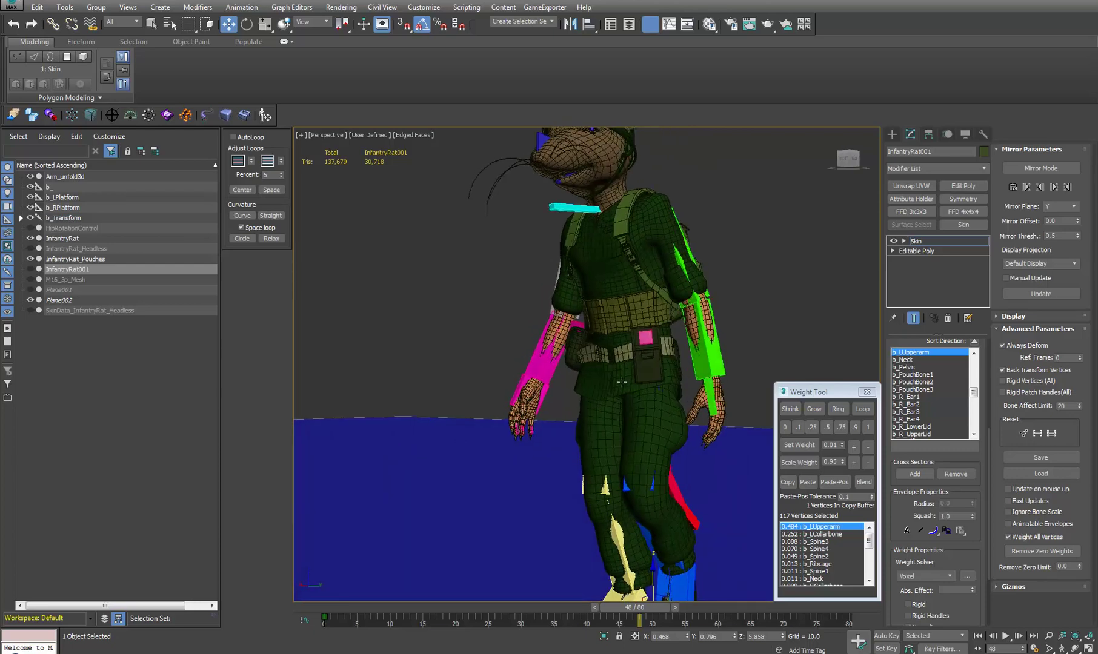
{"action": "middle_click_drag", "start_coordinate": [634, 392], "coordinate": [631, 379], "text": "alt"}
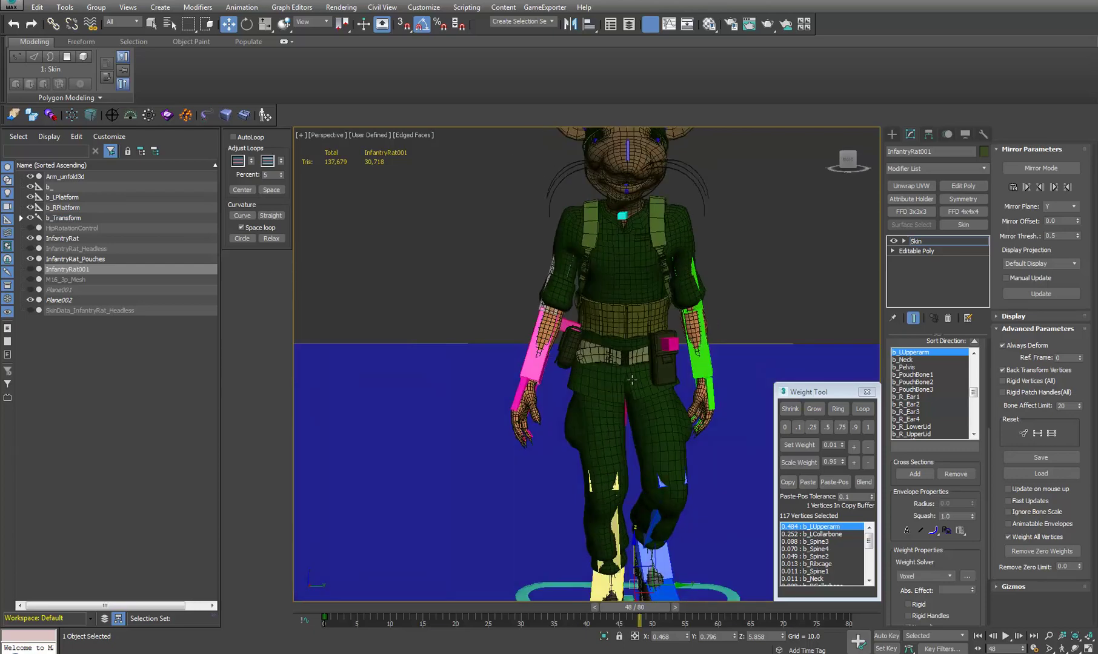
Examine the belt, hip pouches, arms and legs of the textured character in the walk pose from several angles
{"action": "left_click", "coordinate": [594, 384]}
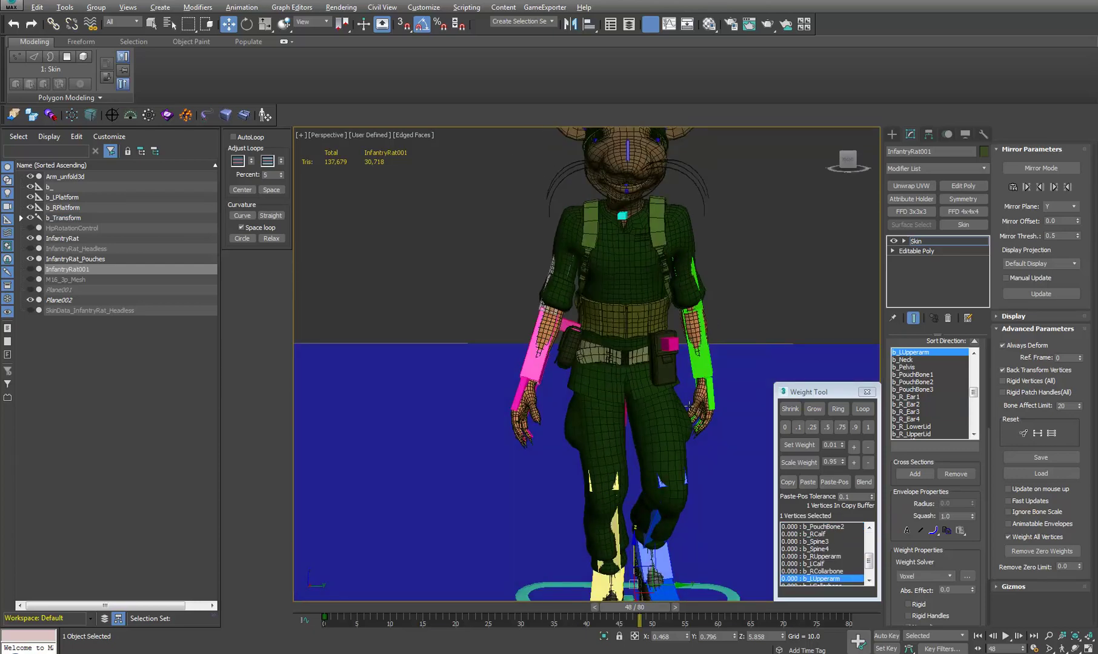
{"action": "mouse_move", "coordinate": [688, 404]}
{"action": "middle_mouse_down", "text": "alt"}
{"action": "mouse_move", "coordinate": [618, 407]}
{"action": "mouse_move", "coordinate": [687, 418]}
{"action": "middle_mouse_up", "text": "alt"}
{"action": "scroll", "coordinate": [640, 386], "scroll_direction": "up", "scroll_amount": 4}
{"action": "middle_click_drag", "start_coordinate": [620, 437], "coordinate": [608, 384], "text": "alt"}
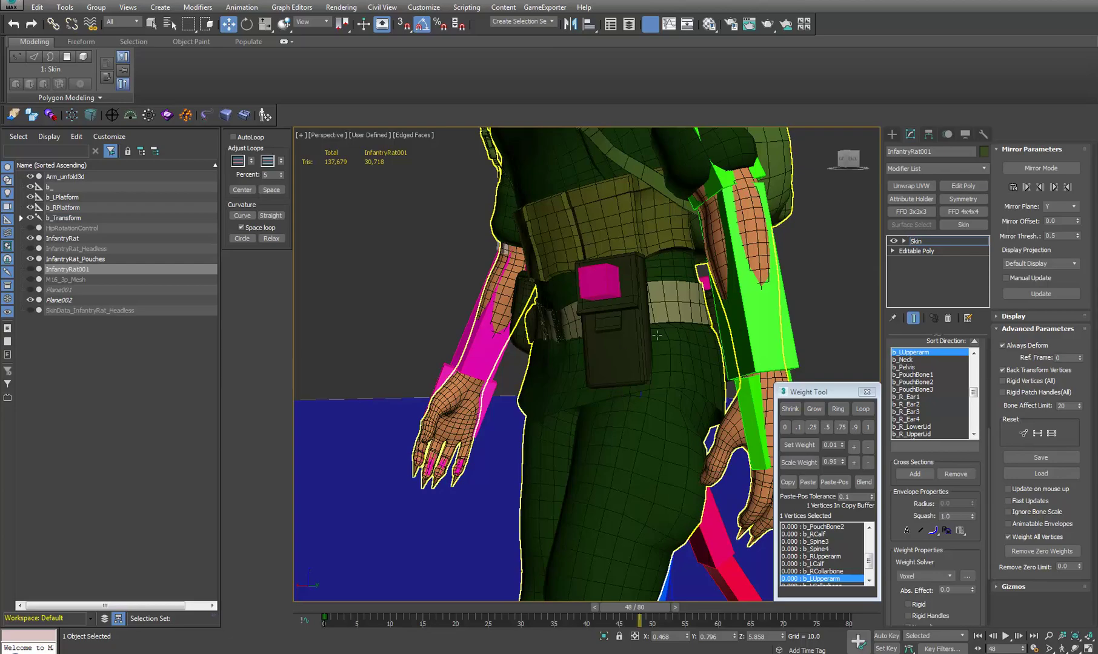
{"action": "middle_click_drag", "start_coordinate": [615, 393], "coordinate": [632, 326], "text": "alt"}
{"action": "middle_click_drag", "start_coordinate": [722, 397], "coordinate": [545, 432], "text": "alt"}
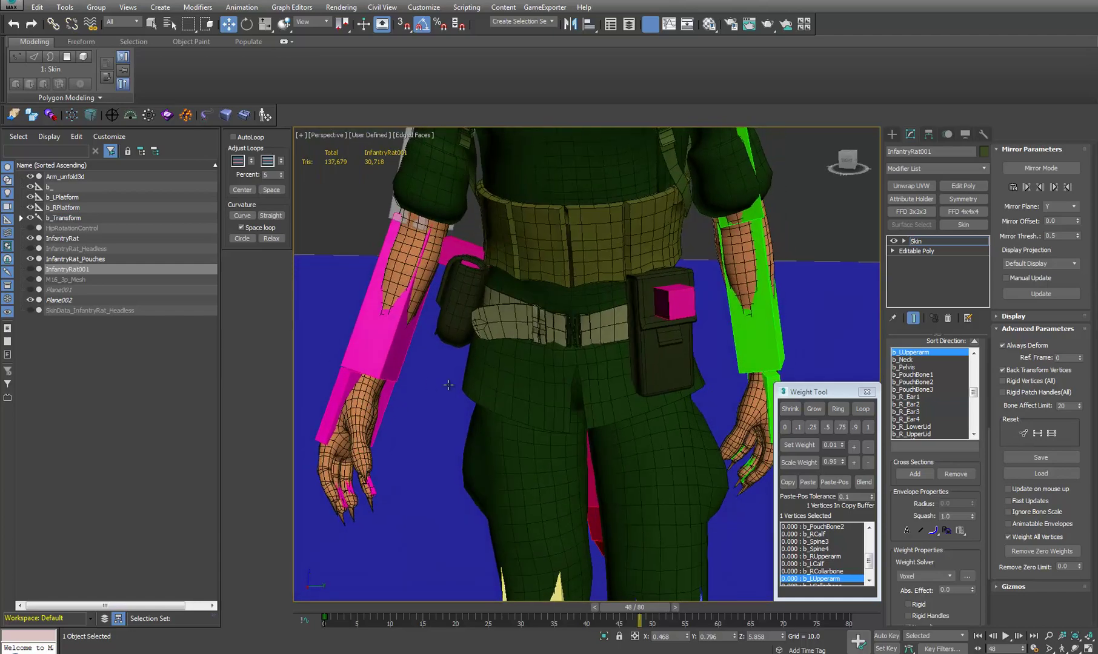
{"action": "scroll", "coordinate": [544, 432], "scroll_direction": "down", "scroll_amount": 5}
{"action": "middle_click_drag", "start_coordinate": [616, 398], "coordinate": [631, 418], "text": "alt"}
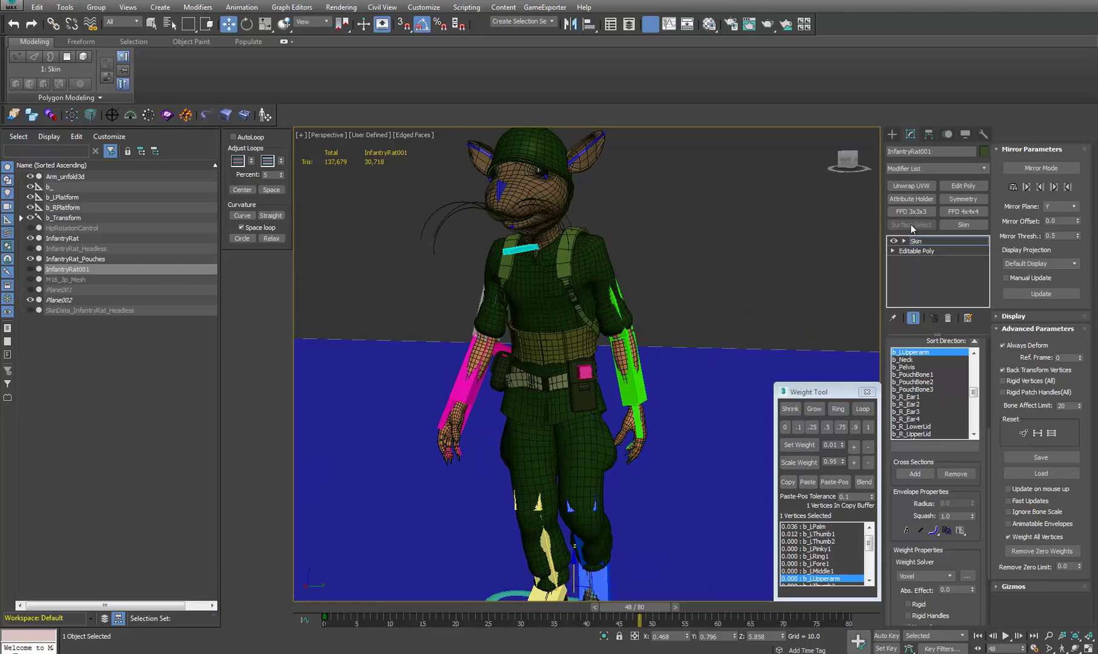
Leave Skin editing, select the b_LForearm bone, and stop ignoring the DodgeRoll_Right and DodgeRollPelvisTwist animation layers
{"action": "left_click", "coordinate": [923, 241]}
{"action": "left_click", "coordinate": [644, 379]}
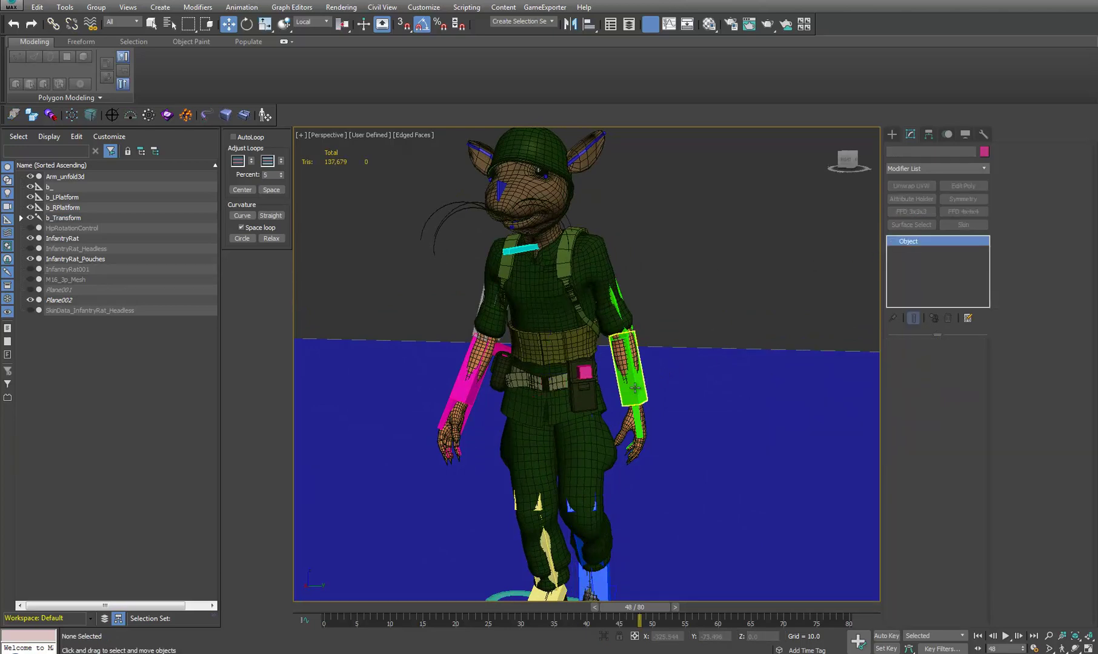
{"action": "left_click", "coordinate": [947, 134]}
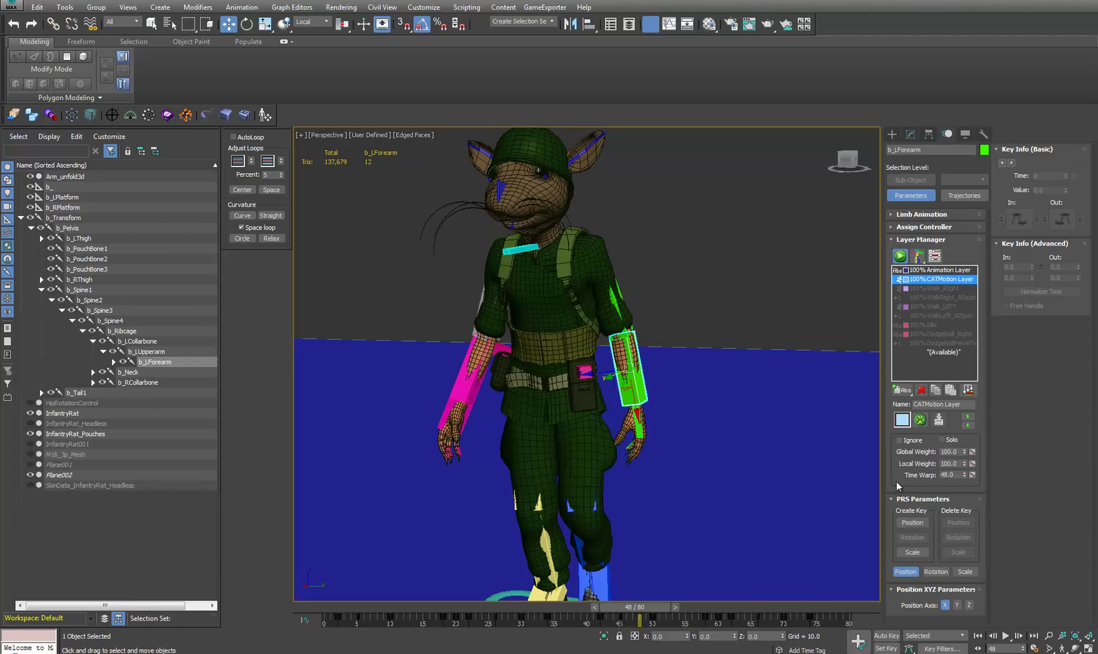
{"action": "left_click", "coordinate": [927, 333]}
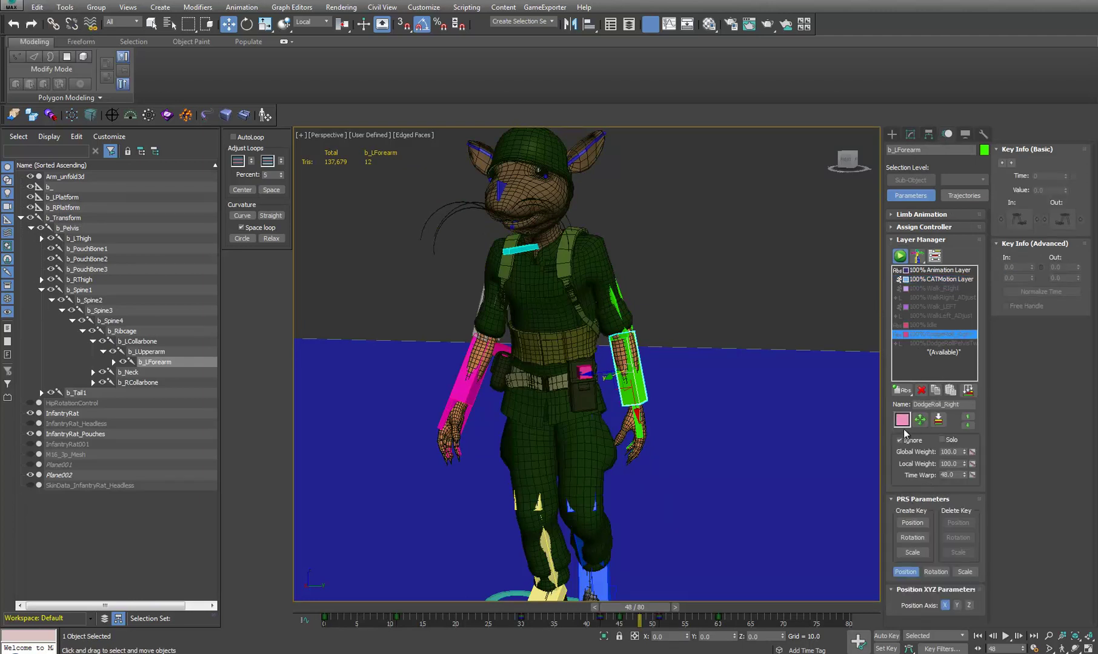
{"action": "left_click", "coordinate": [900, 440]}
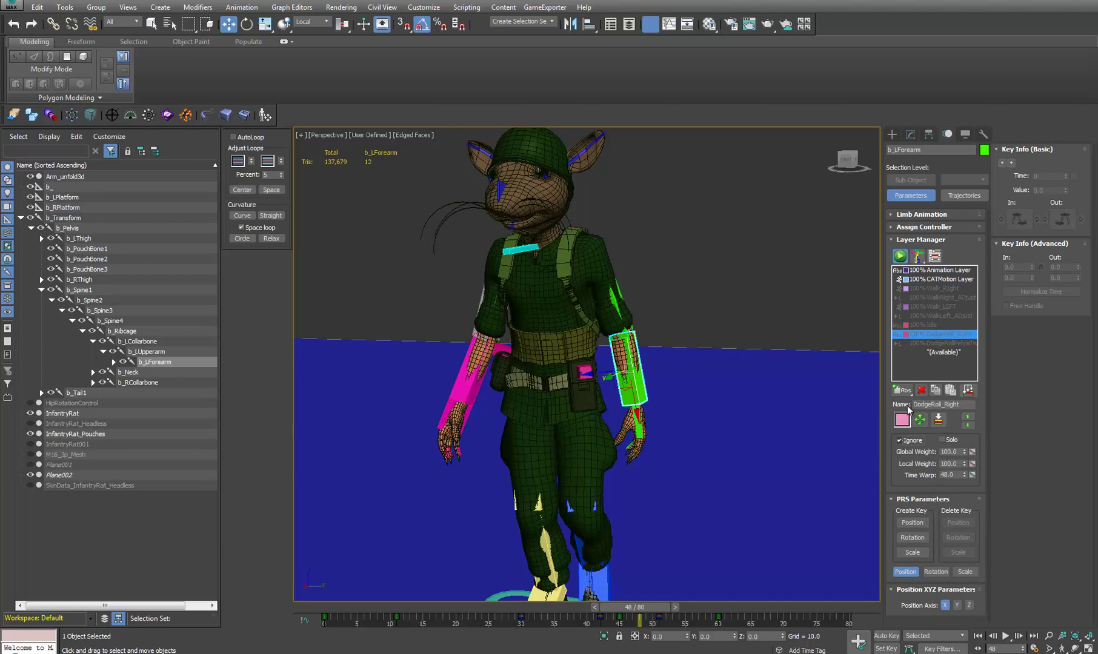
{"action": "left_click", "coordinate": [936, 343]}
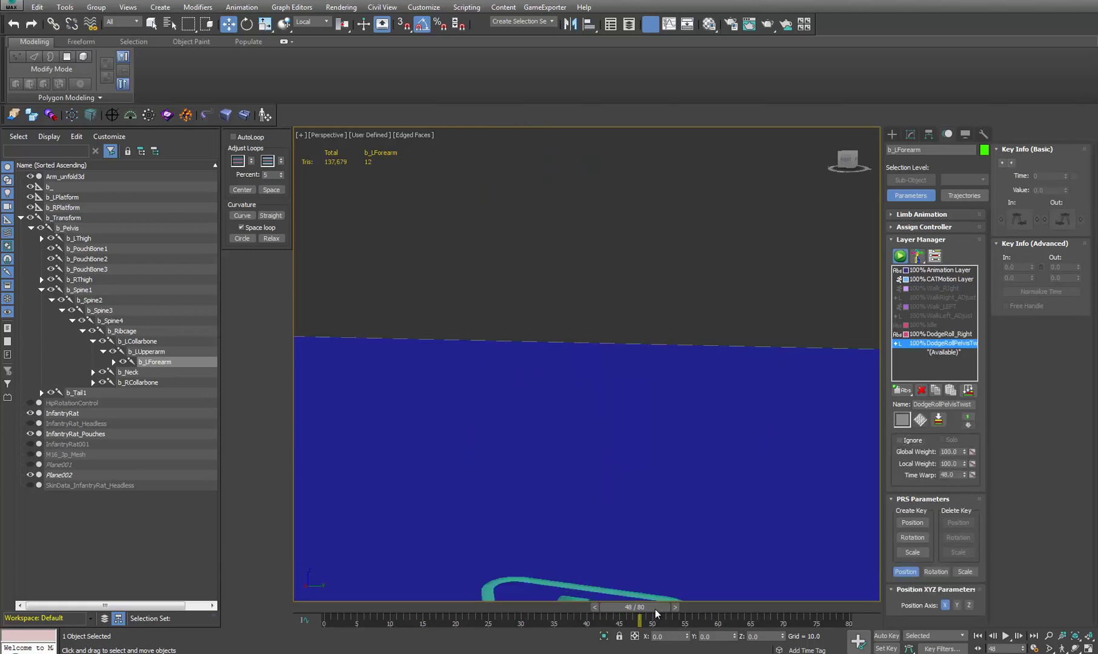
Return the animation to frame 0 and bring the character's head and shoulders into close view
{"action": "left_click_drag", "start_coordinate": [656, 609], "coordinate": [348, 610]}
{"action": "scroll", "coordinate": [576, 467], "scroll_direction": "down", "scroll_amount": 4}
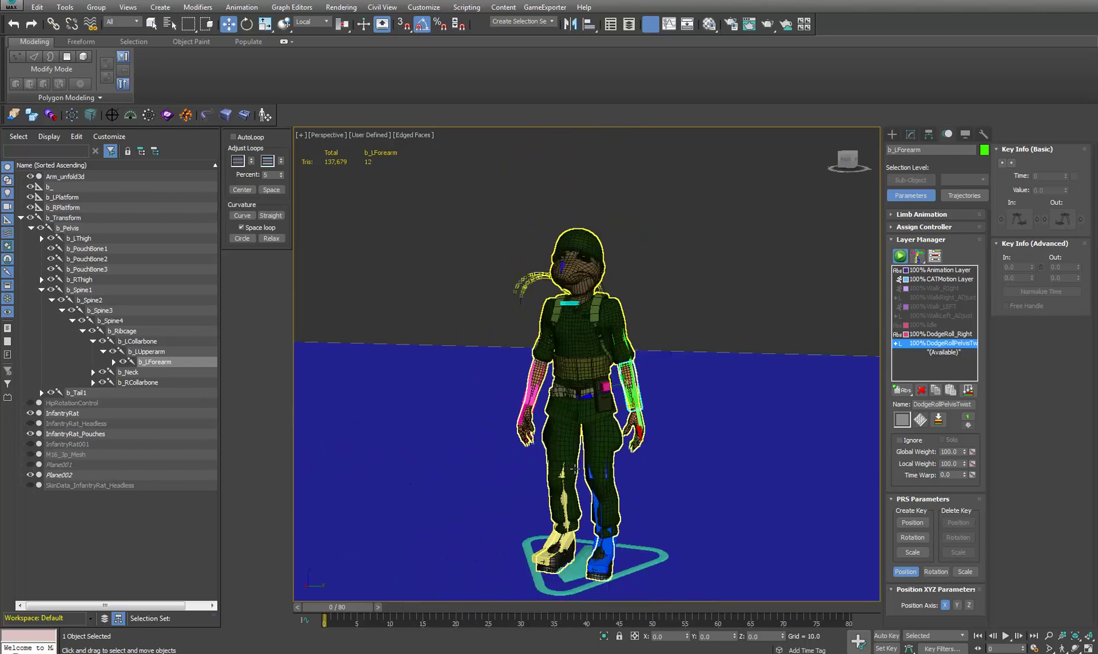
{"action": "middle_click_drag", "start_coordinate": [574, 469], "coordinate": [613, 445]}
{"action": "scroll", "coordinate": [645, 301], "scroll_direction": "up", "scroll_amount": 3}
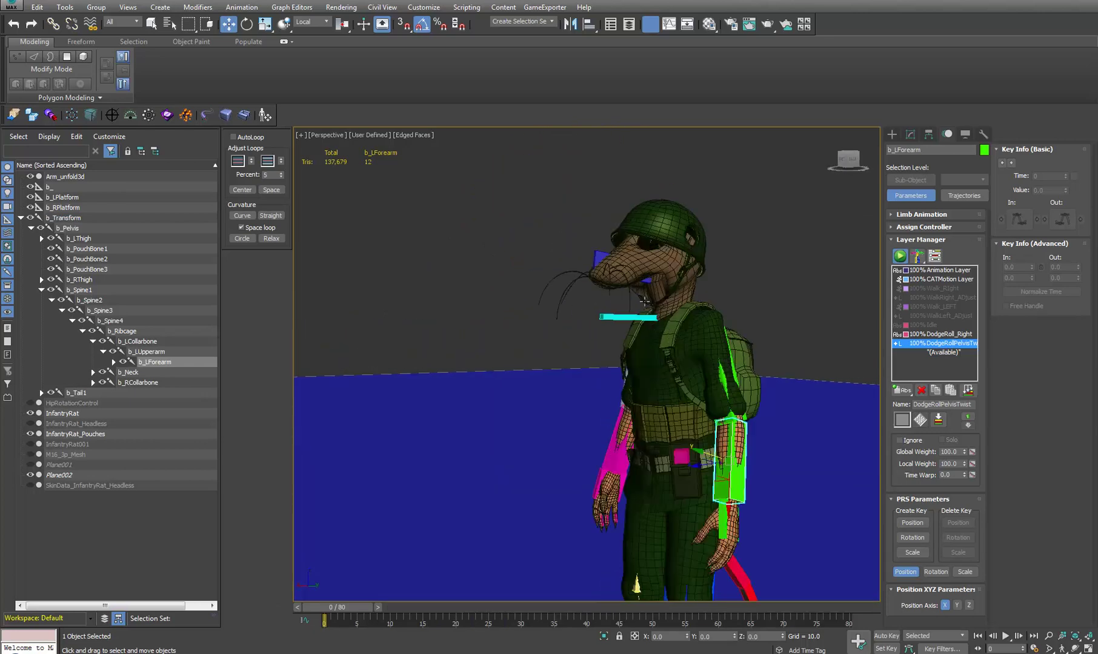
{"action": "scroll", "coordinate": [644, 300], "scroll_direction": "up", "scroll_amount": 3}
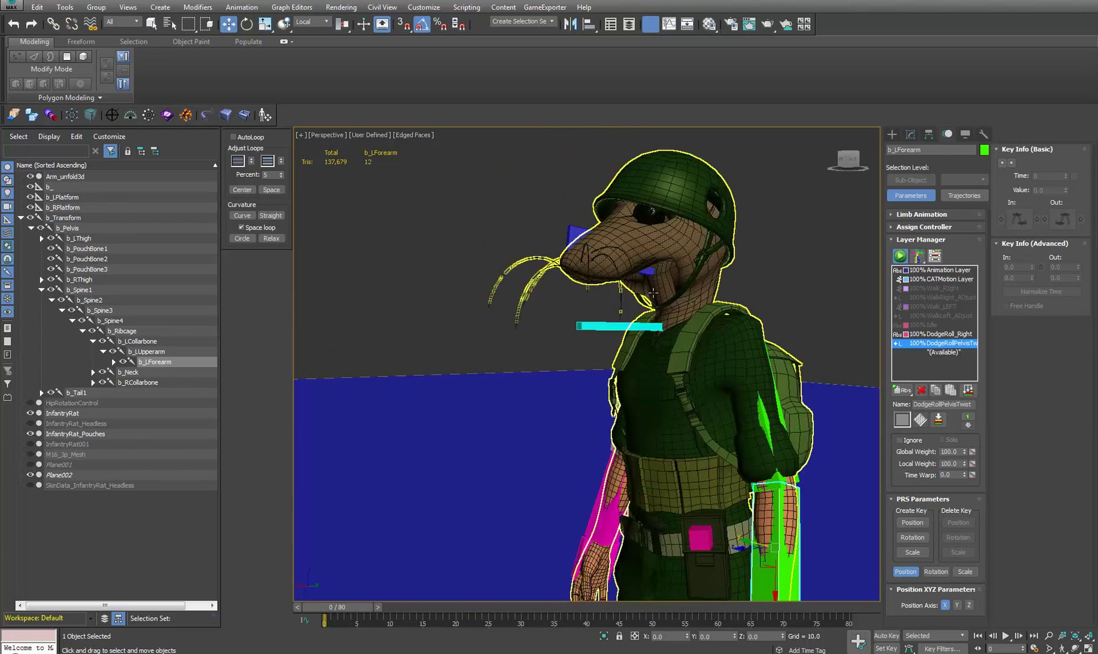
Make DodgeRoll_Right the active layer and switch to wireframe display to inspect the bones inside the head
{"action": "left_click", "coordinate": [934, 334]}
{"action": "key", "text": "F3"}
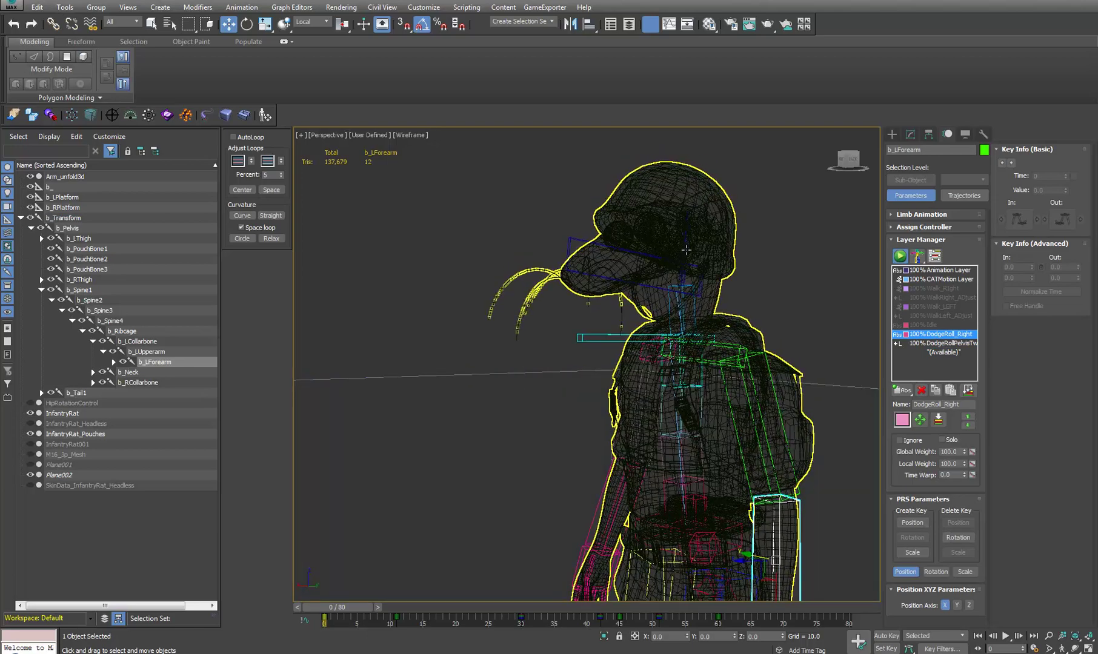
{"action": "scroll", "coordinate": [685, 250], "scroll_direction": "up", "scroll_amount": 5}
{"action": "scroll", "coordinate": [666, 261], "scroll_direction": "down", "scroll_amount": 3}
{"action": "key", "text": "F3"}
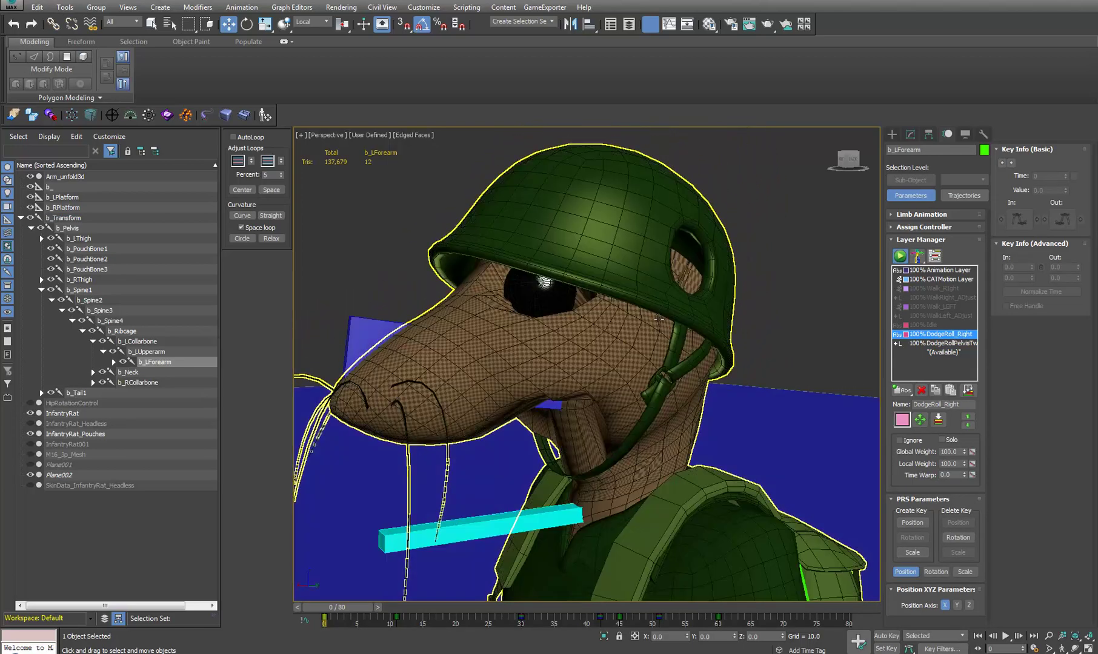
{"action": "scroll", "coordinate": [616, 327], "scroll_direction": "up", "scroll_amount": 3}
{"action": "key", "text": "F3"}
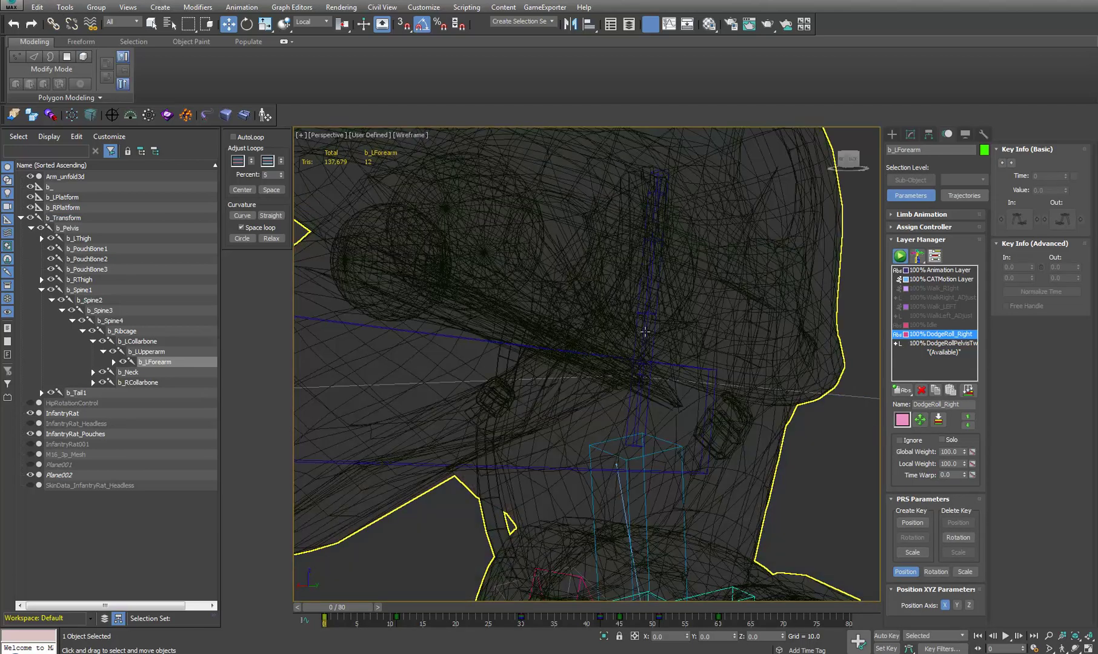
{"action": "scroll", "coordinate": [681, 326], "scroll_direction": "down", "scroll_amount": 3}
{"action": "middle_click_drag", "start_coordinate": [667, 333], "coordinate": [654, 313], "text": "alt"}
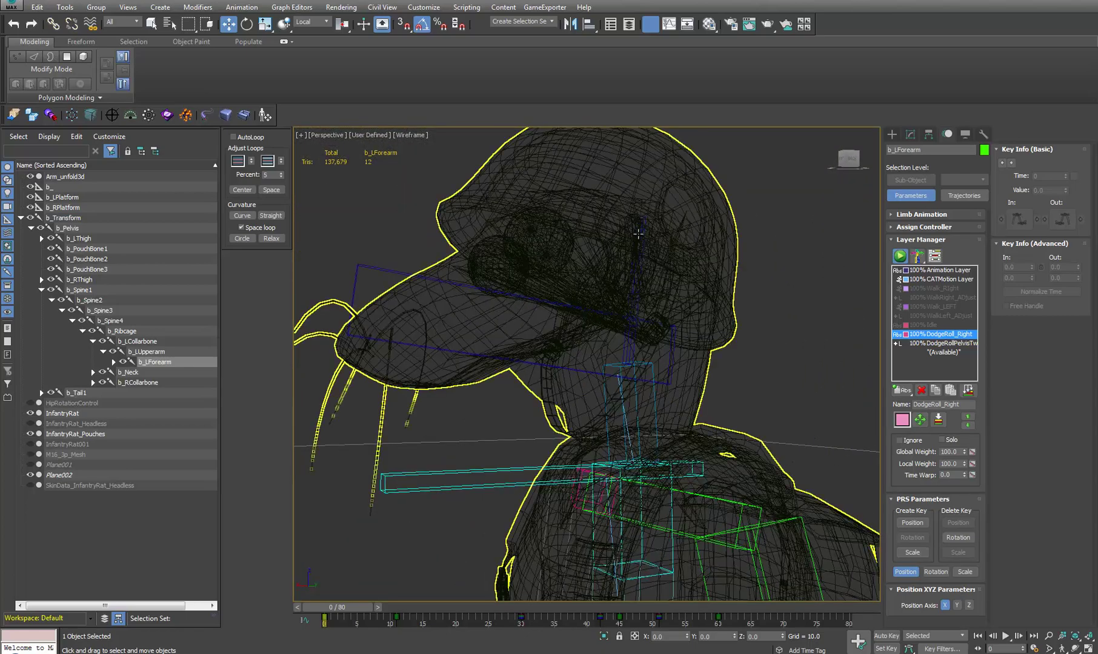
{"action": "middle_click_drag", "start_coordinate": [637, 233], "coordinate": [636, 252]}
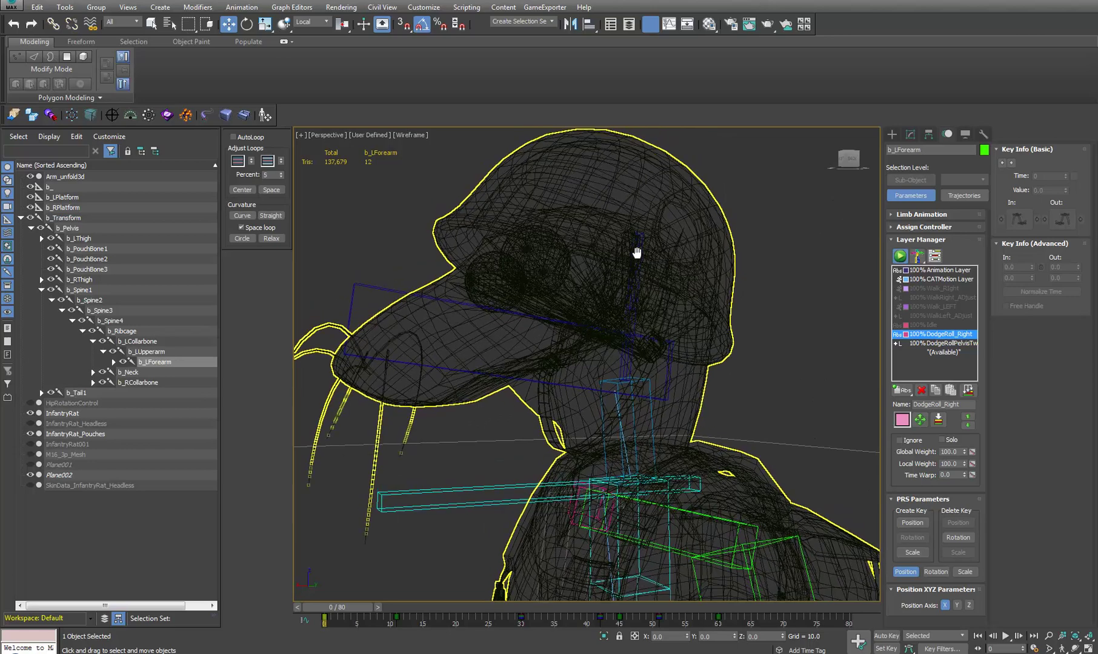
{"action": "middle_click_drag", "start_coordinate": [665, 354], "coordinate": [630, 365], "text": "alt"}
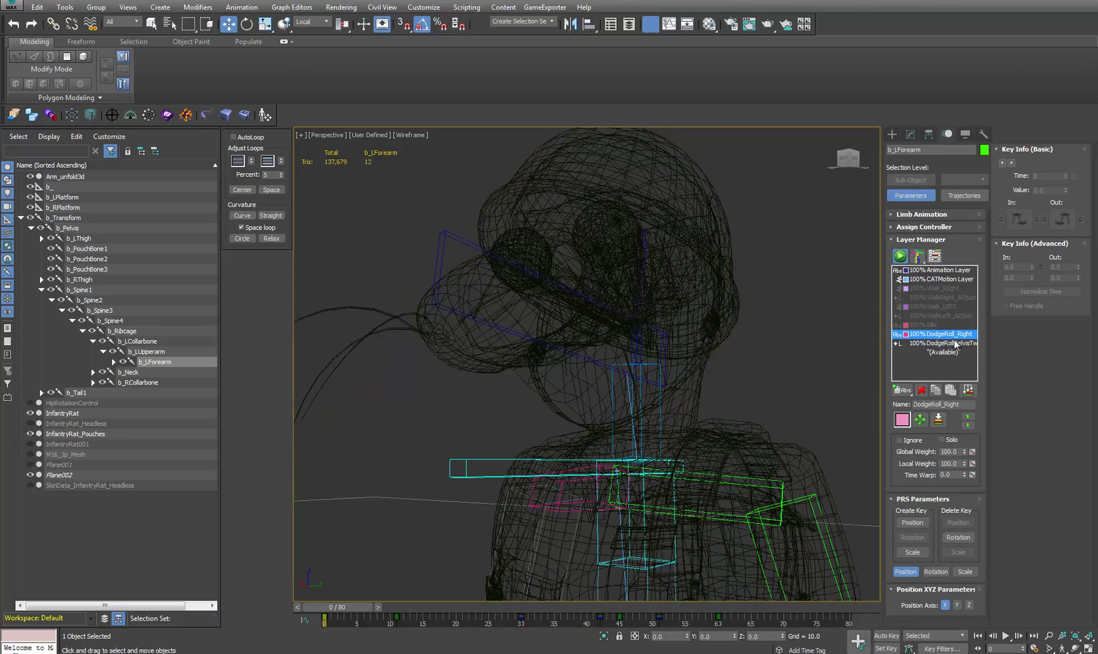
Try to select the jaw, ear and eyelid bones inside the head together, leaving out b_Head
{"action": "left_click", "coordinate": [638, 354]}
{"action": "left_click", "coordinate": [638, 354]}
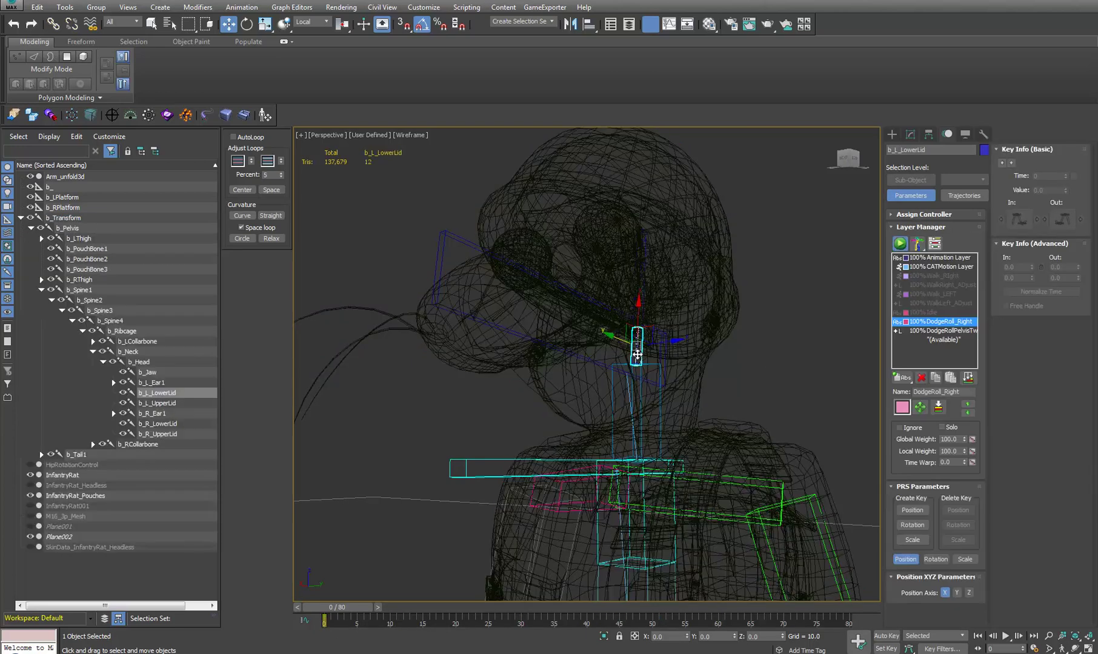
{"action": "middle_click_drag", "start_coordinate": [637, 355], "coordinate": [679, 343], "text": "alt"}
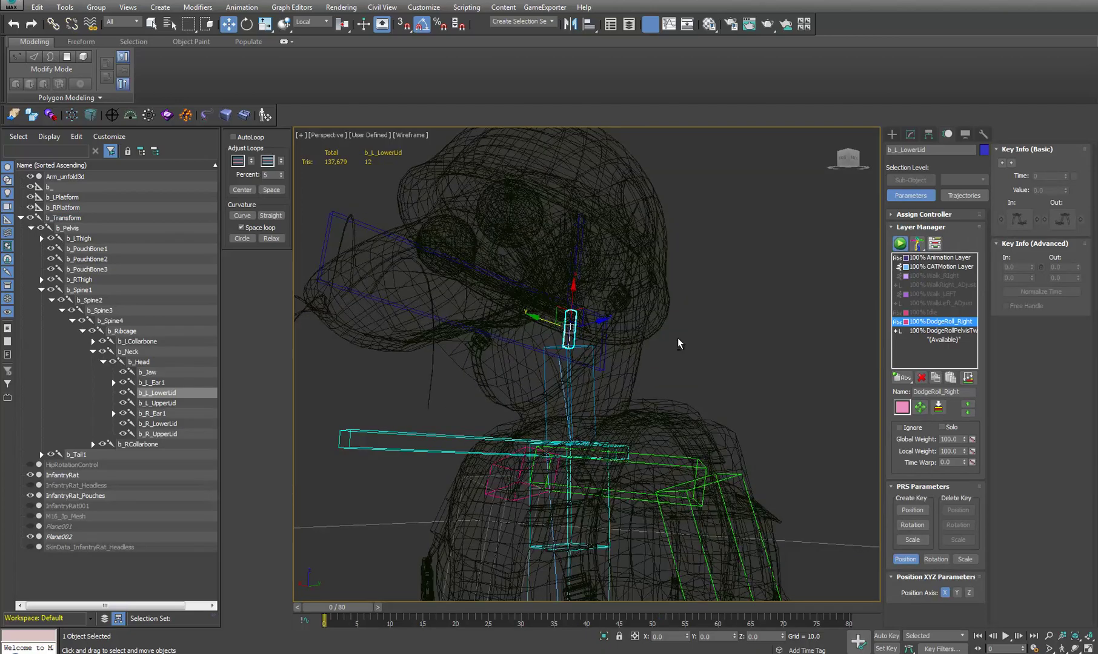
{"action": "left_click_drag", "start_coordinate": [597, 320], "coordinate": [564, 321]}
{"action": "left_click_drag", "start_coordinate": [748, 211], "coordinate": [623, 269], "text": "alt"}
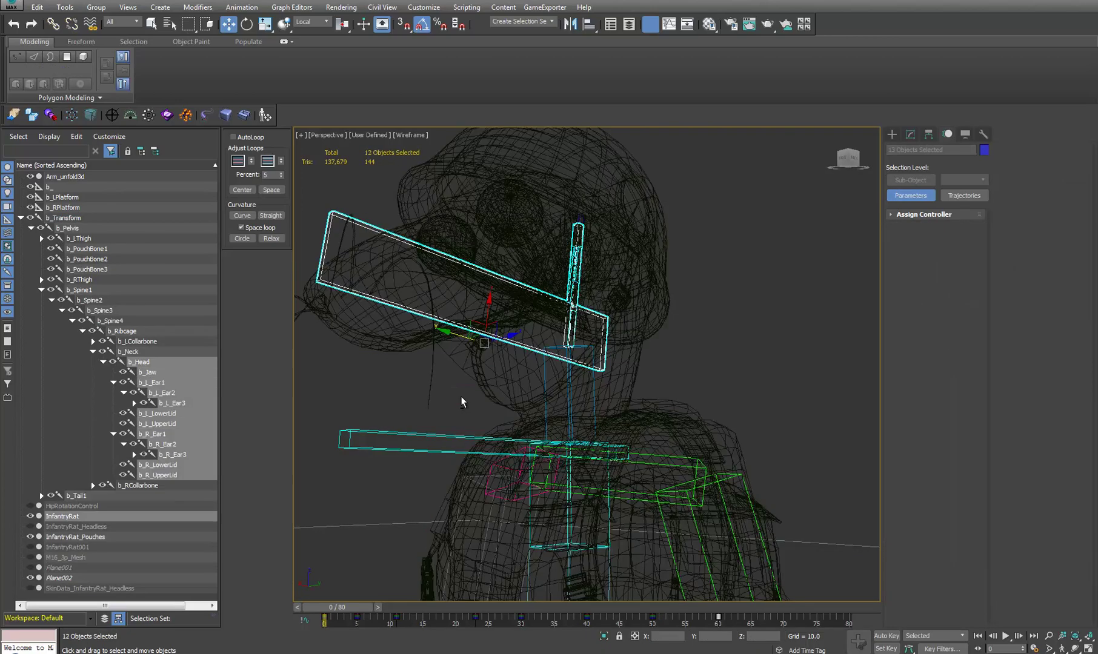
{"action": "left_click_drag", "start_coordinate": [450, 387], "coordinate": [483, 285], "text": "alt"}
{"action": "middle_click_drag", "start_coordinate": [484, 284], "coordinate": [499, 299]}
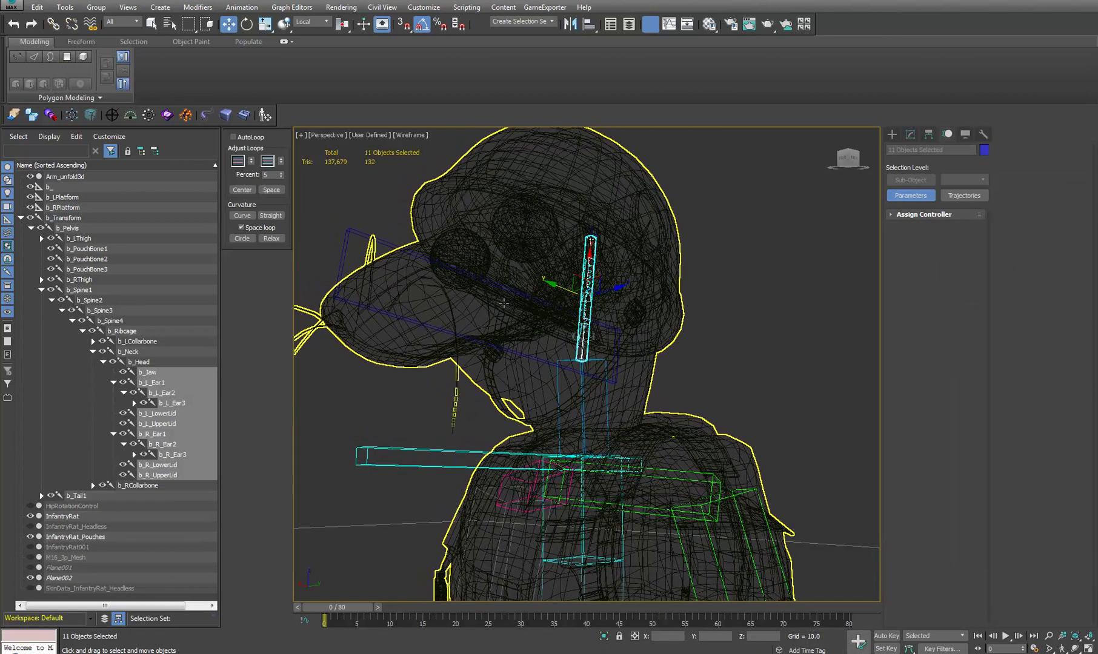
Select the b_L_UpperLid bone and set the DodgeRoll_Right layer's local weight to 0
{"action": "left_click", "coordinate": [587, 350]}
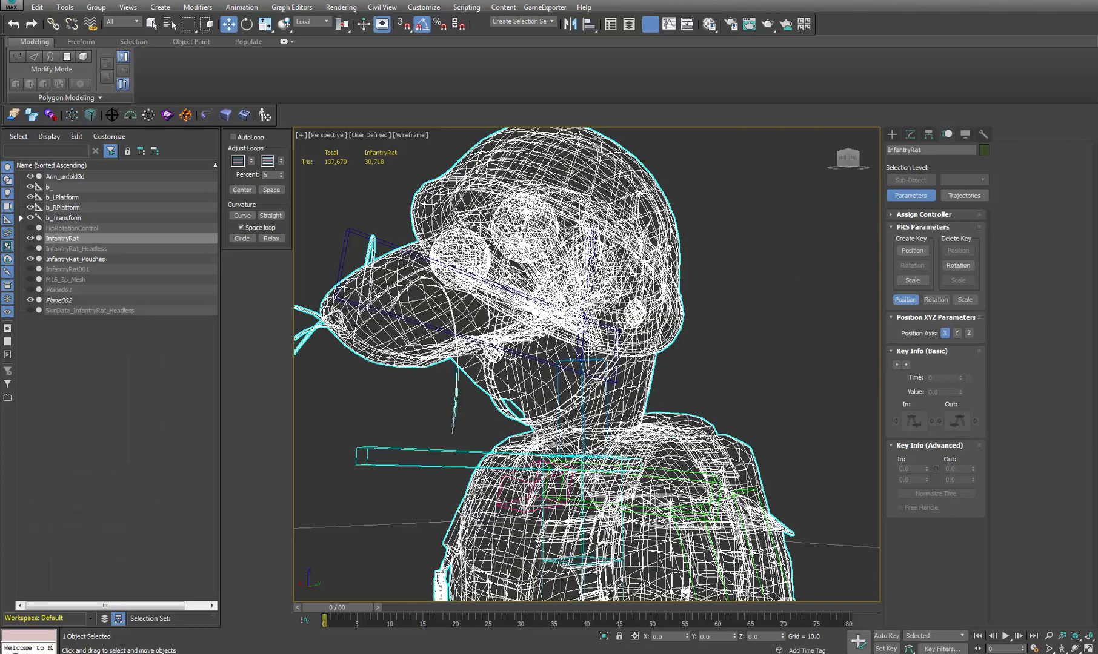
{"action": "left_click", "coordinate": [580, 352]}
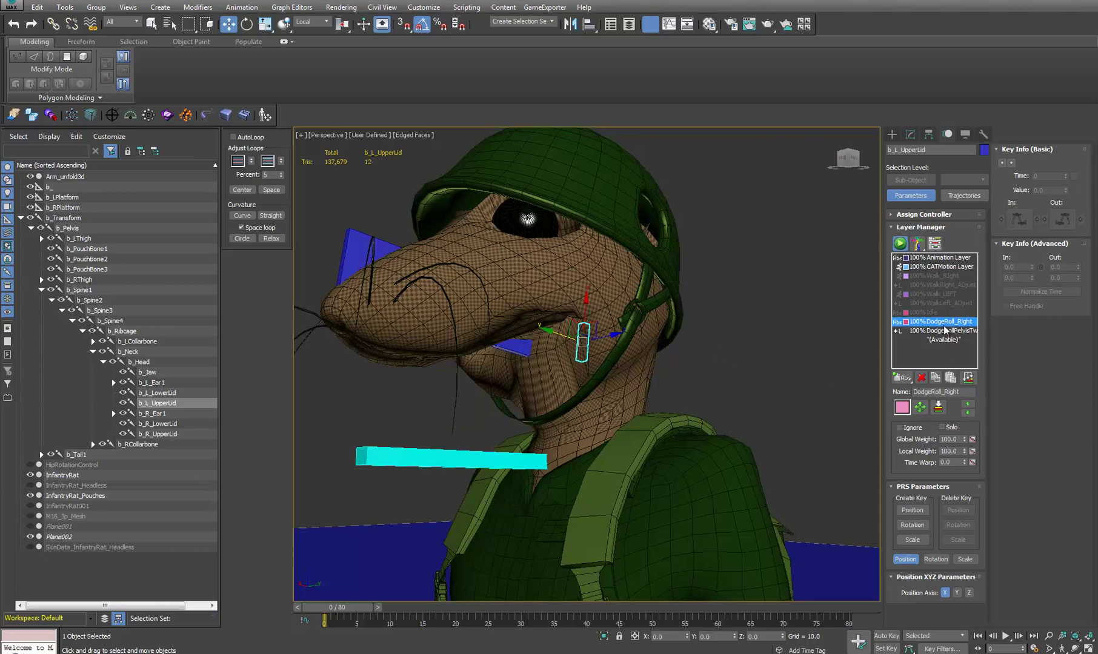
{"action": "right_click", "coordinate": [964, 451]}
{"action": "middle_click_drag", "start_coordinate": [878, 429], "coordinate": [854, 422], "text": "alt"}
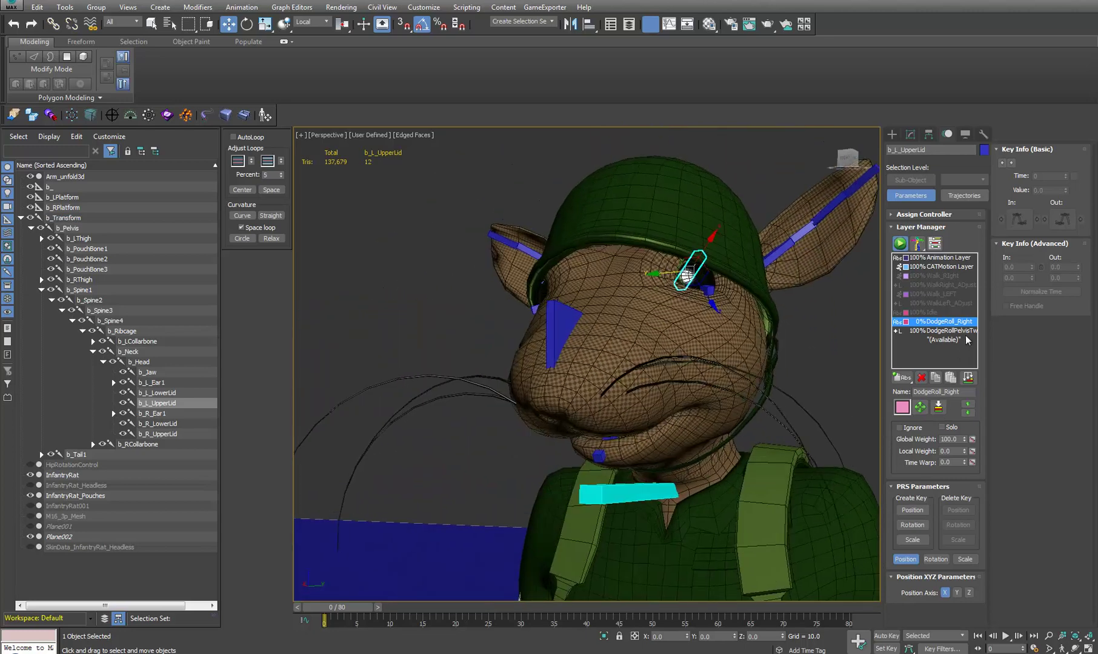
Select b_Head and b_Jaw in turn to check their local weight on the DodgeRoll_Right layer
{"action": "left_click", "coordinate": [558, 319]}
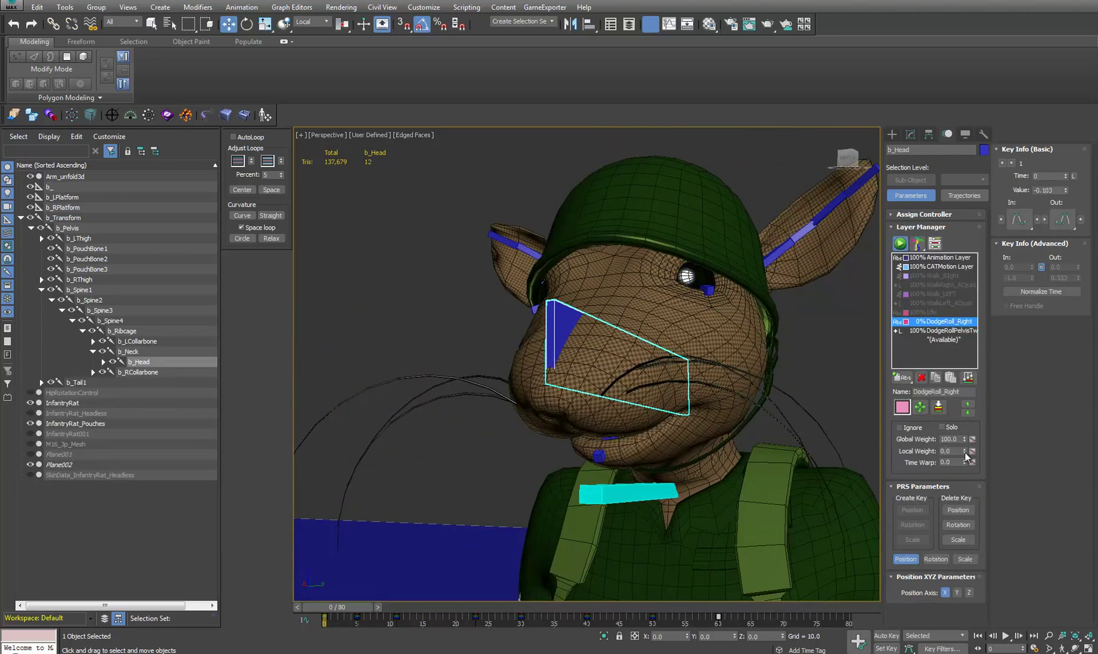
{"action": "left_click", "coordinate": [776, 259]}
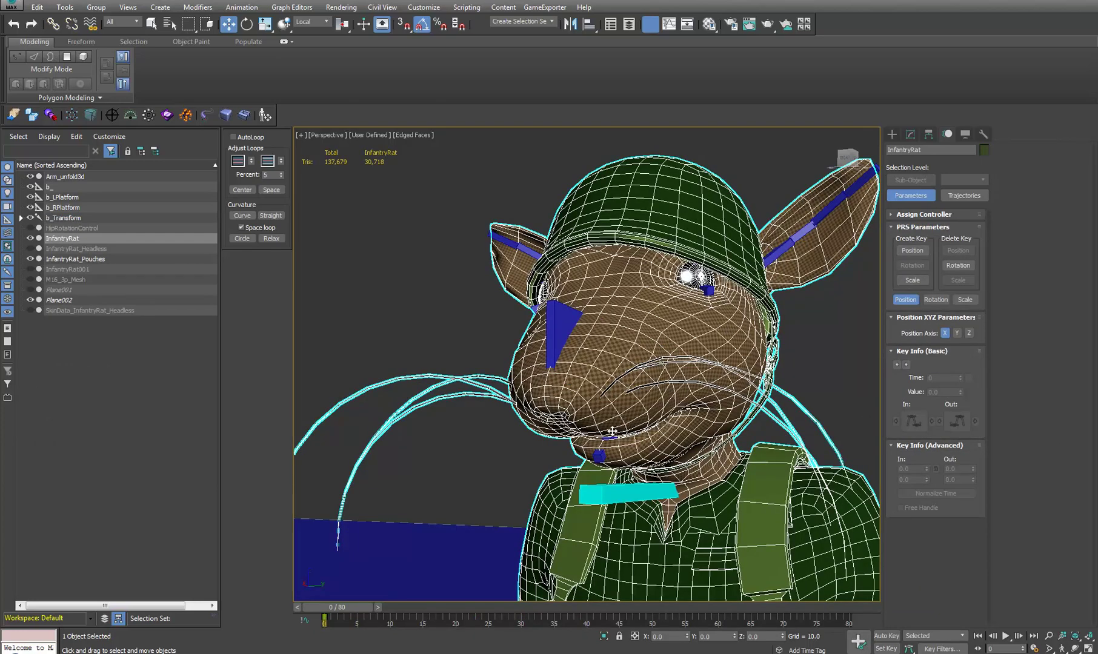
{"action": "left_click", "coordinate": [624, 412]}
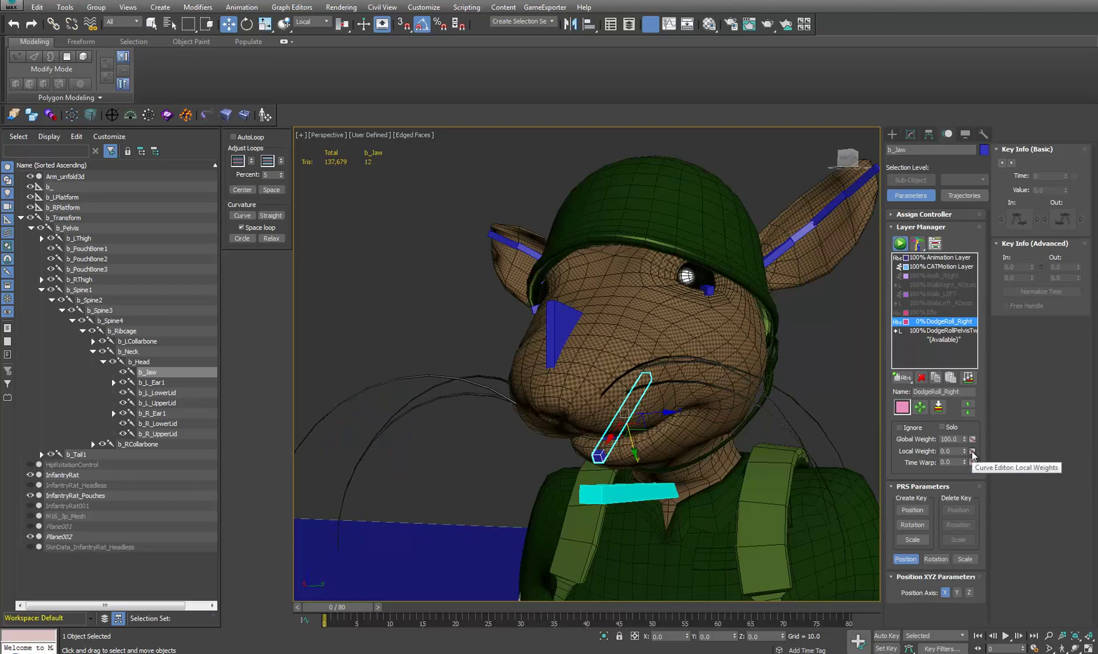
Raise DodgeRoll_Right's local weight to 100, lower it to 0 and return it to 100, comparing the face from the front
{"action": "left_click_drag", "start_coordinate": [964, 452], "coordinate": [973, 363]}
{"action": "mouse_move", "coordinate": [642, 388]}
{"action": "middle_mouse_down", "text": "alt"}
{"action": "mouse_move", "coordinate": [721, 387]}
{"action": "mouse_move", "coordinate": [618, 378]}
{"action": "mouse_move", "coordinate": [606, 358]}
{"action": "mouse_move", "coordinate": [522, 363]}
{"action": "middle_mouse_up", "text": "alt"}
{"action": "scroll", "coordinate": [715, 417], "scroll_direction": "up", "scroll_amount": 3}
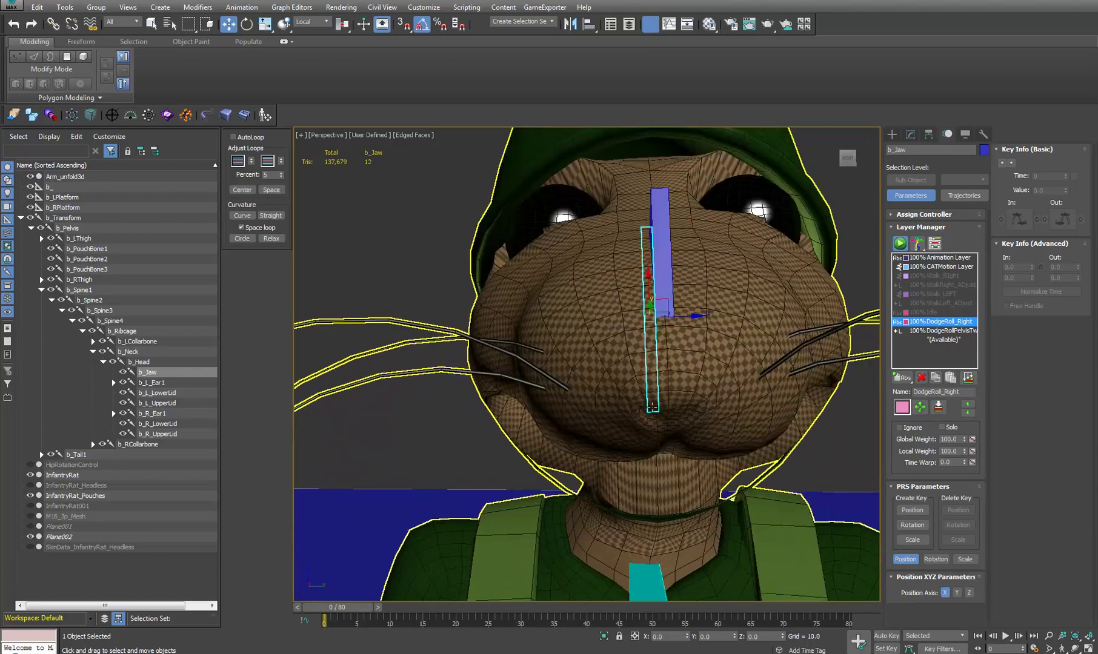
{"action": "mouse_move", "coordinate": [725, 418]}
{"action": "middle_mouse_down"}
{"action": "mouse_move", "coordinate": [704, 426]}
{"action": "mouse_move", "coordinate": [734, 437]}
{"action": "middle_mouse_up"}
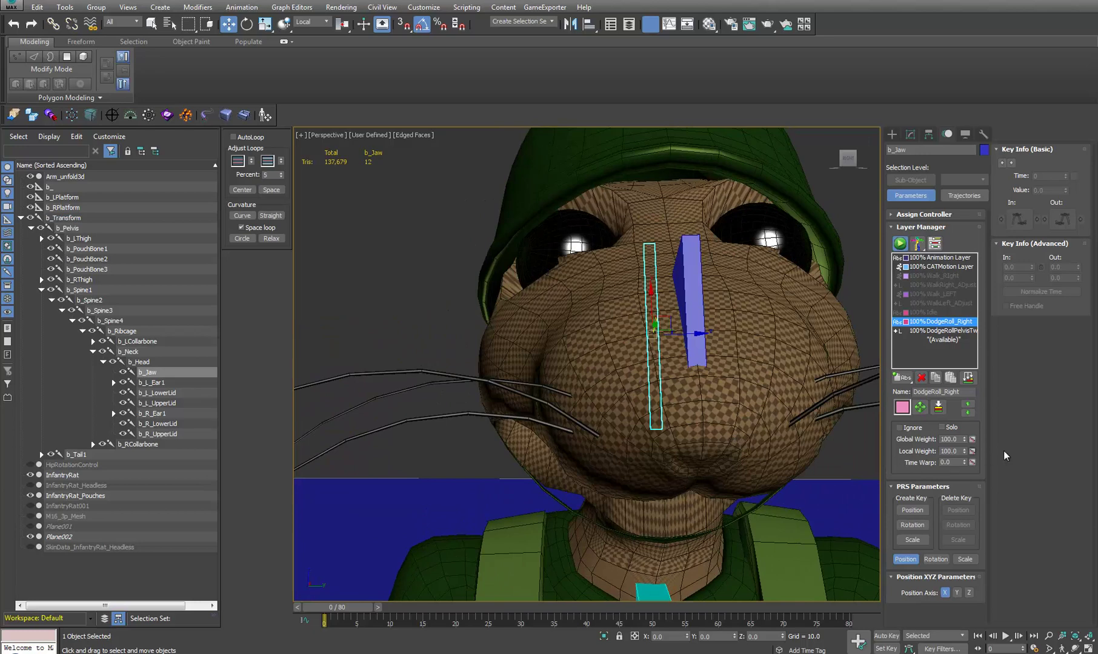
{"action": "left_click_drag", "start_coordinate": [963, 453], "coordinate": [957, 521]}
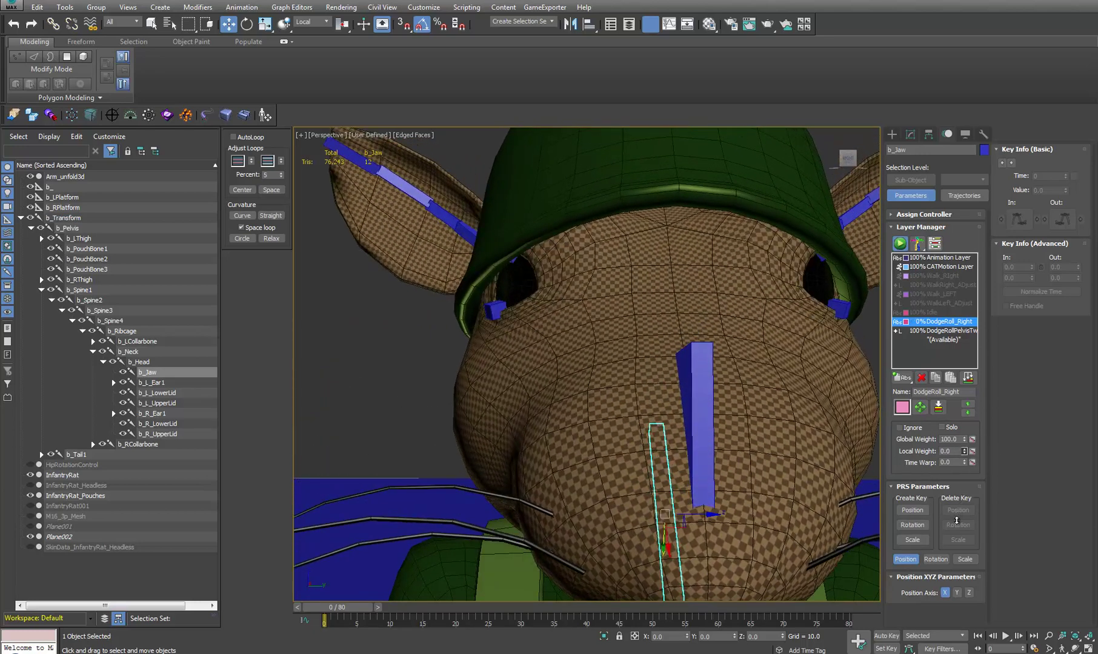
{"action": "left_click_drag", "start_coordinate": [956, 516], "coordinate": [951, 414]}
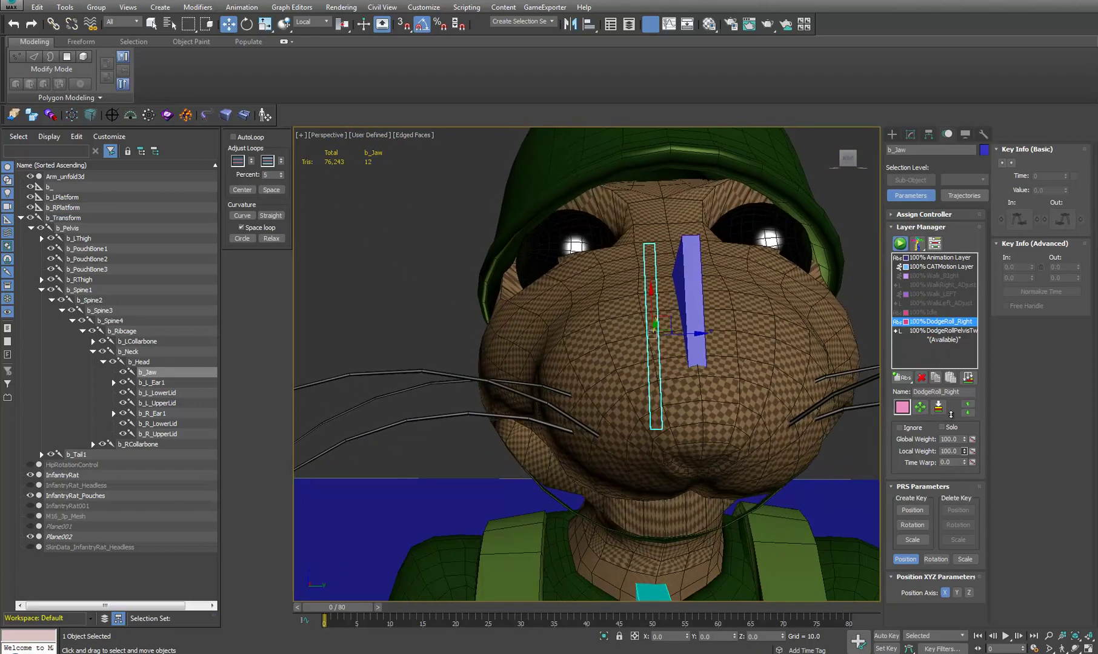
Open InfantryRat's Skin envelopes for editing and turn on Mirror Mode with the whole character framed from the front
{"action": "middle_click_drag", "start_coordinate": [637, 466], "coordinate": [673, 404], "text": "alt"}
{"action": "scroll", "coordinate": [672, 405], "scroll_direction": "down", "scroll_amount": 3}
{"action": "scroll", "coordinate": [672, 404], "scroll_direction": "up", "scroll_amount": 5}
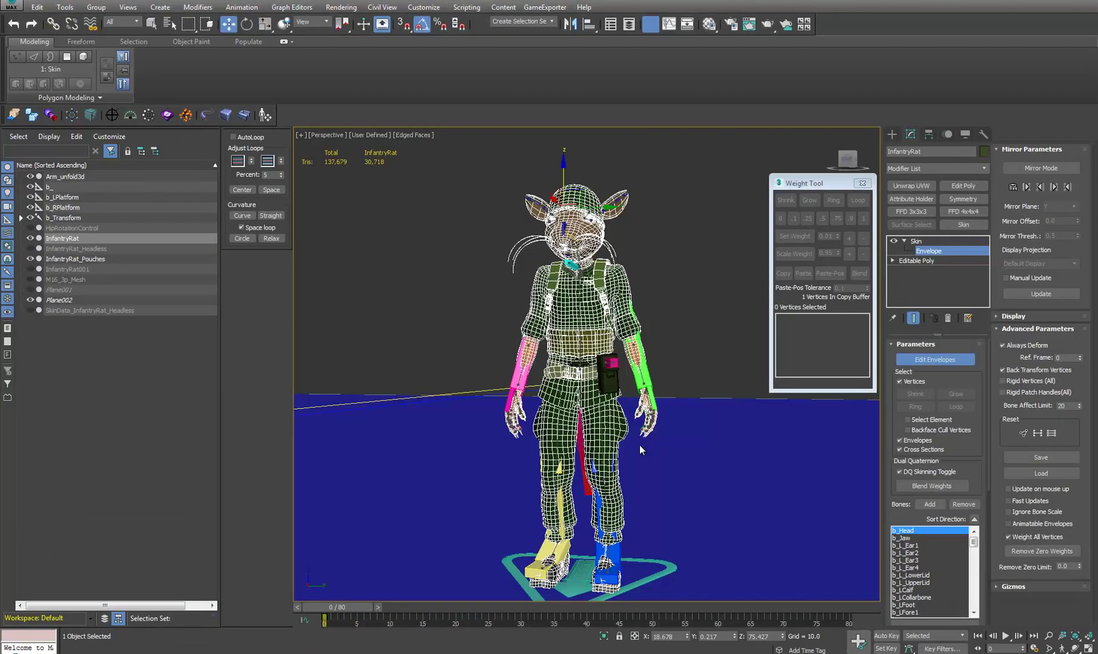
{"action": "middle_click_drag", "start_coordinate": [639, 447], "coordinate": [630, 413]}
{"action": "scroll", "coordinate": [628, 413], "scroll_direction": "down", "scroll_amount": 3}
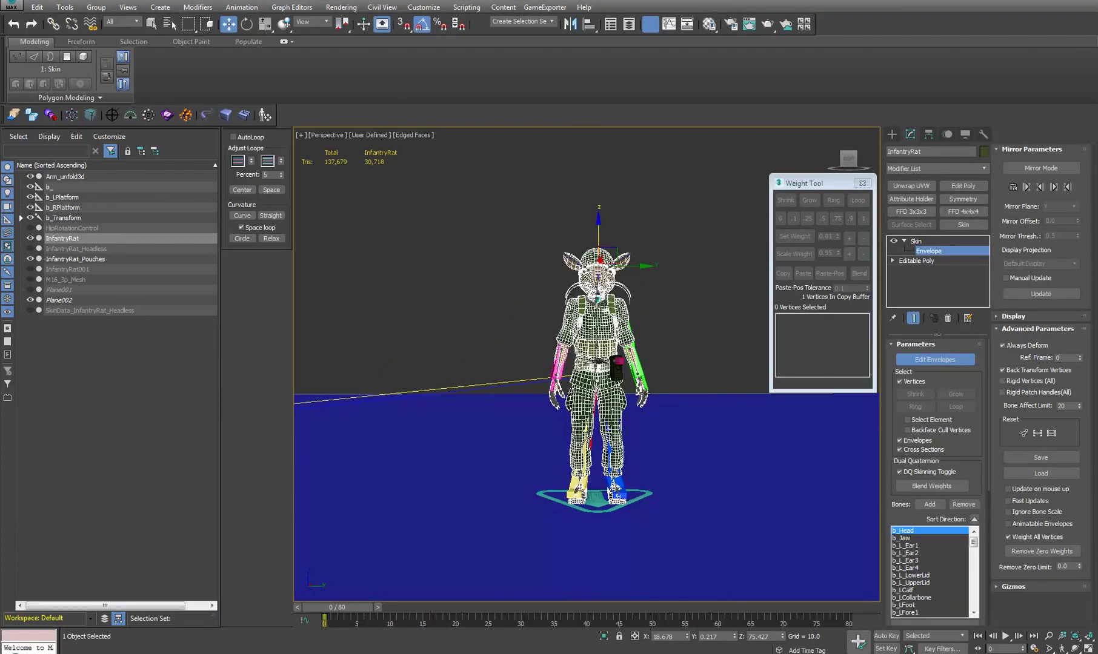
{"action": "left_click", "coordinate": [1041, 168]}
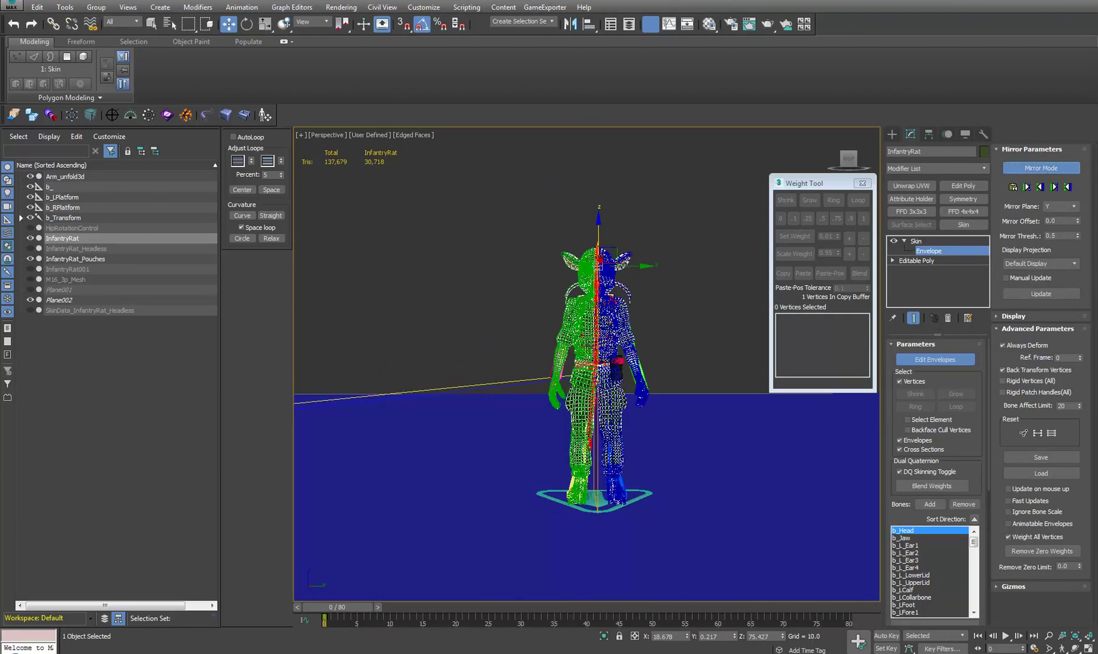
Examine the mirror colouring of vertices and bones across the body, head and arms, and leave envelope editing
{"action": "middle_click_drag", "start_coordinate": [588, 344], "coordinate": [581, 303], "text": "alt"}
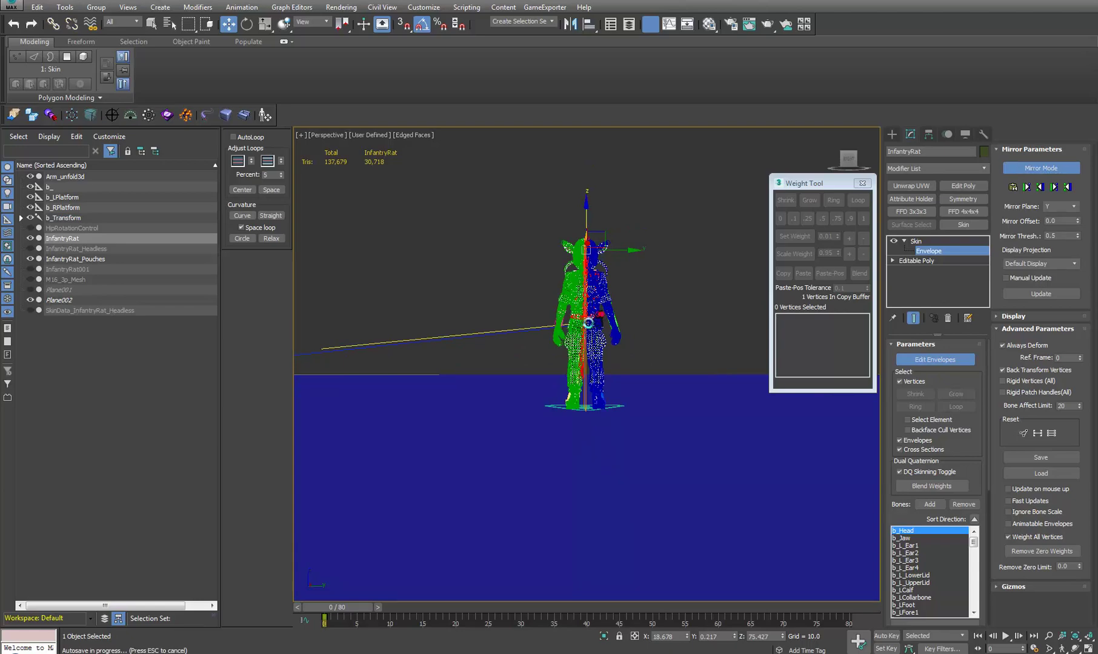
{"action": "scroll", "coordinate": [626, 309], "scroll_direction": "up", "scroll_amount": 8}
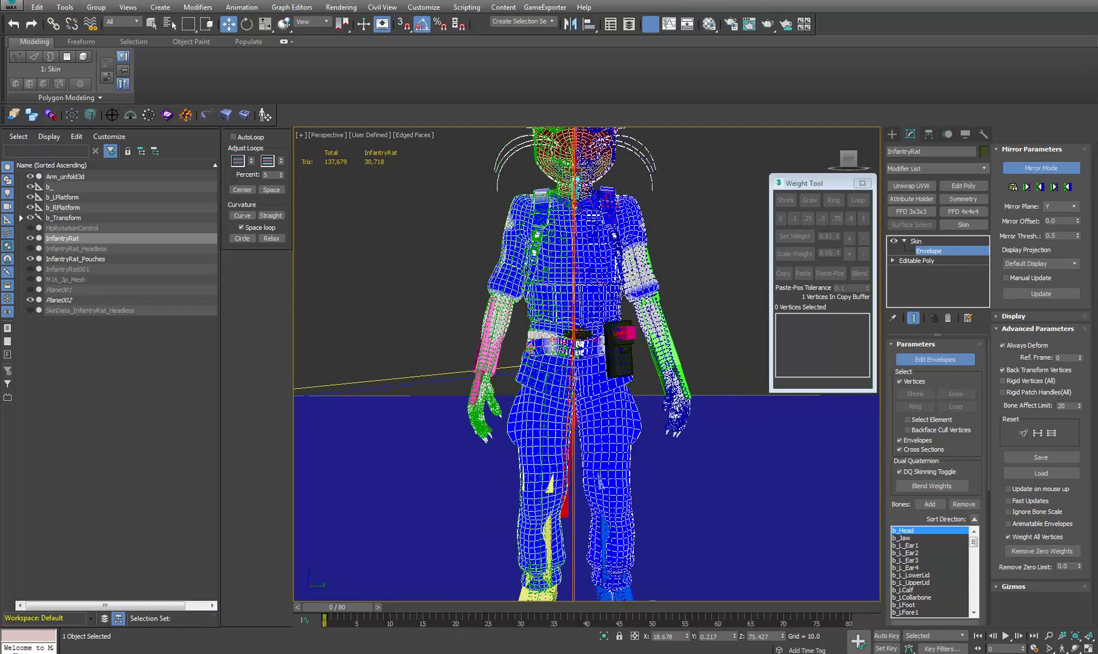
{"action": "middle_click_drag", "start_coordinate": [622, 295], "coordinate": [622, 369]}
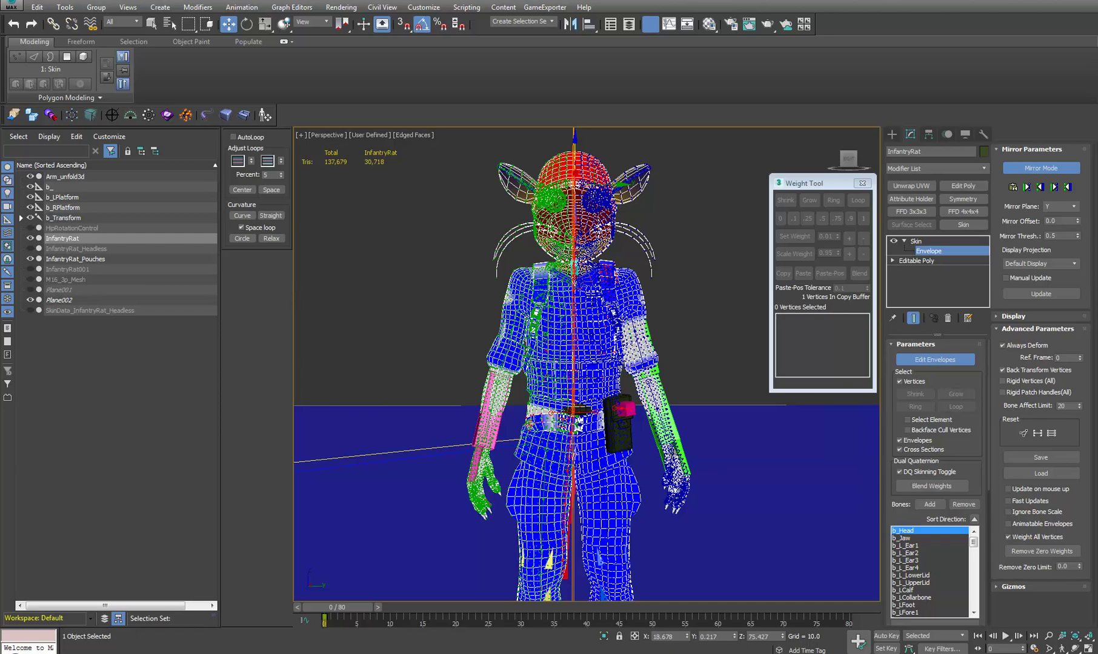
{"action": "scroll", "coordinate": [662, 407], "scroll_direction": "down", "scroll_amount": 8}
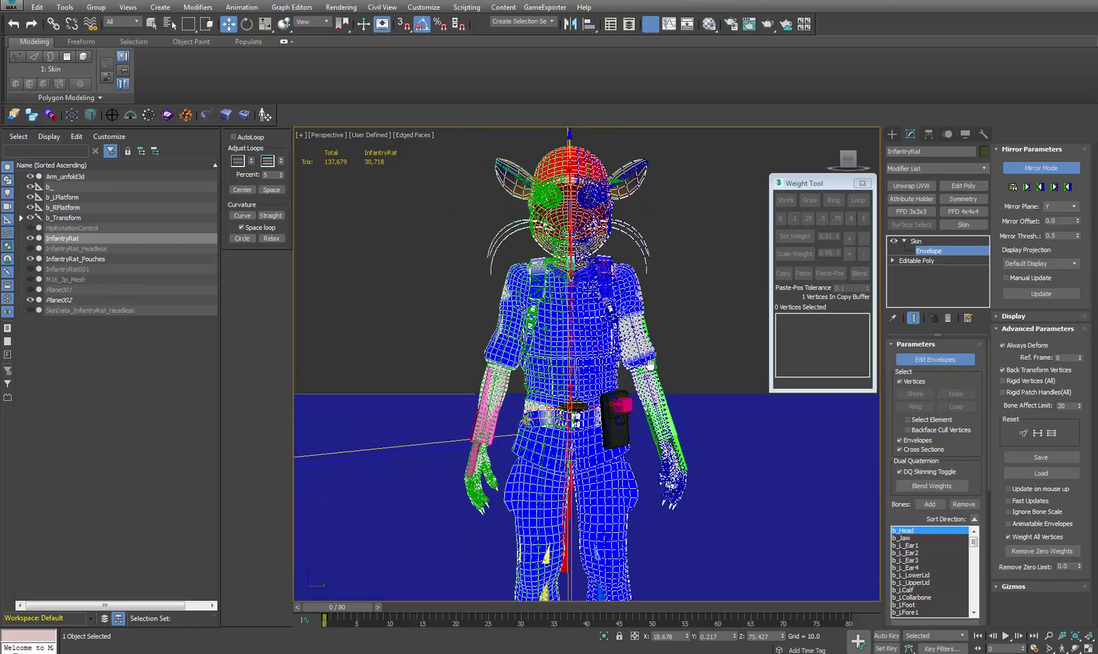
{"action": "middle_click_drag", "start_coordinate": [635, 346], "coordinate": [603, 392]}
{"action": "scroll", "coordinate": [591, 318], "scroll_direction": "up", "scroll_amount": 5}
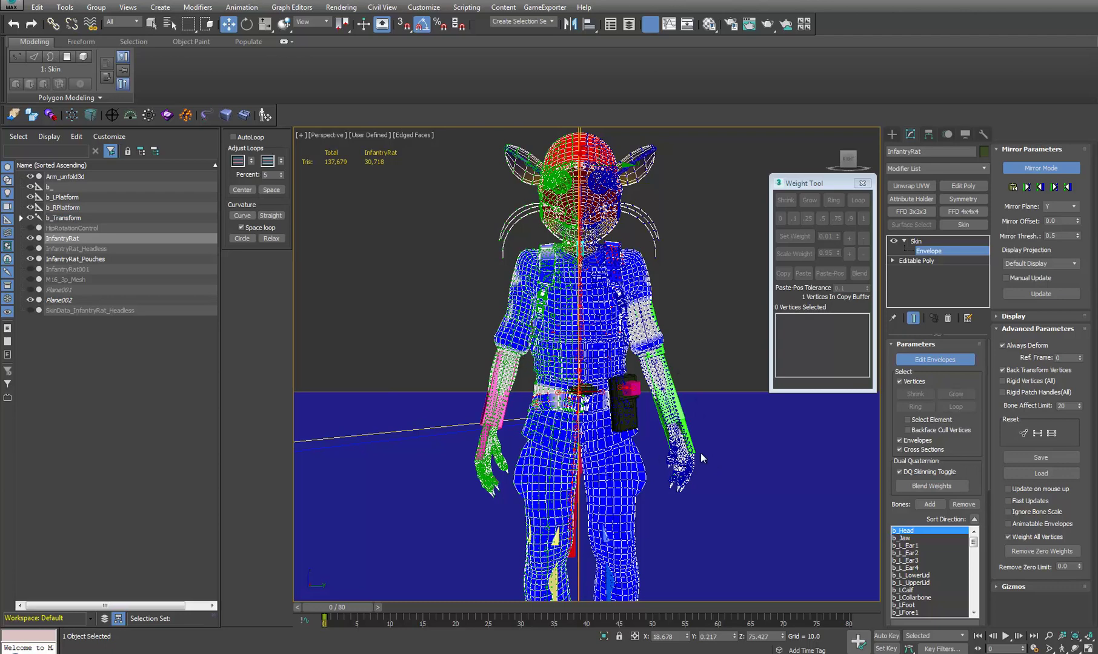
{"action": "left_click", "coordinate": [918, 241]}
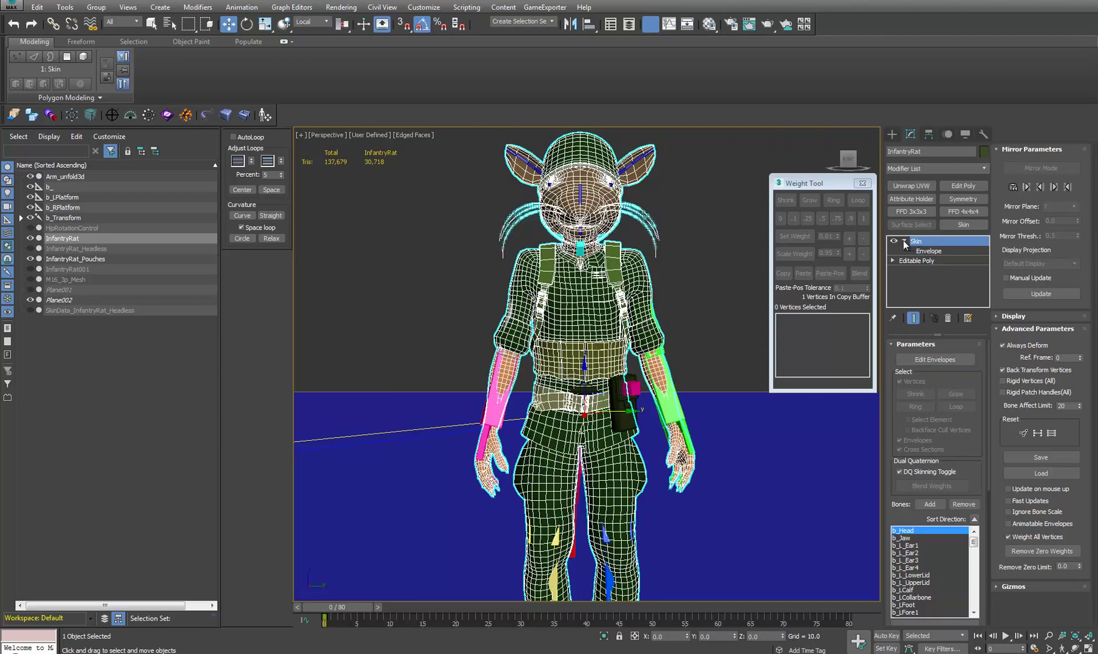